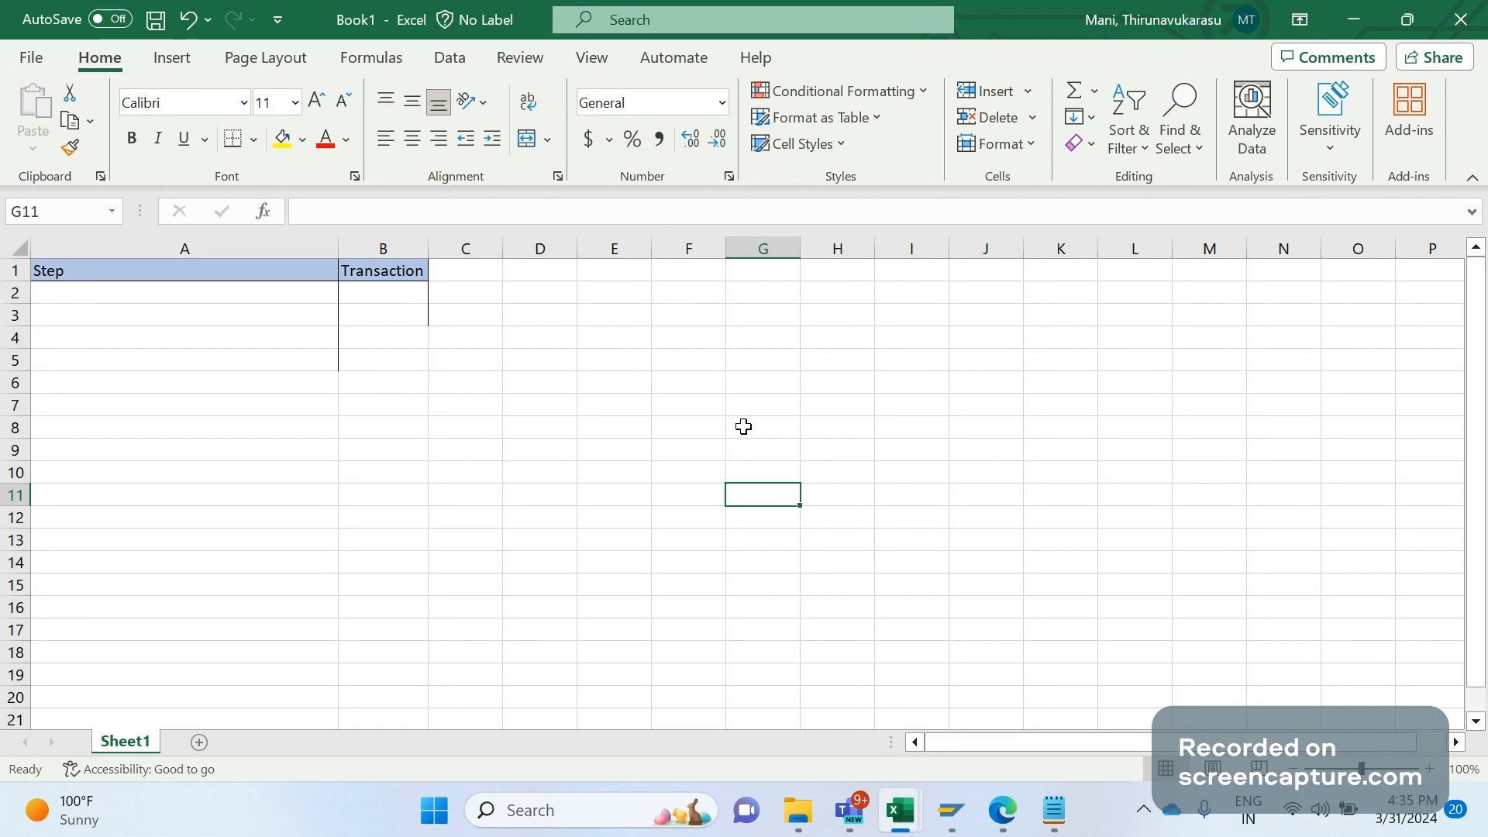
# Enter "Message control (output type)" in cell E1.
pyautogui.click(608, 273)
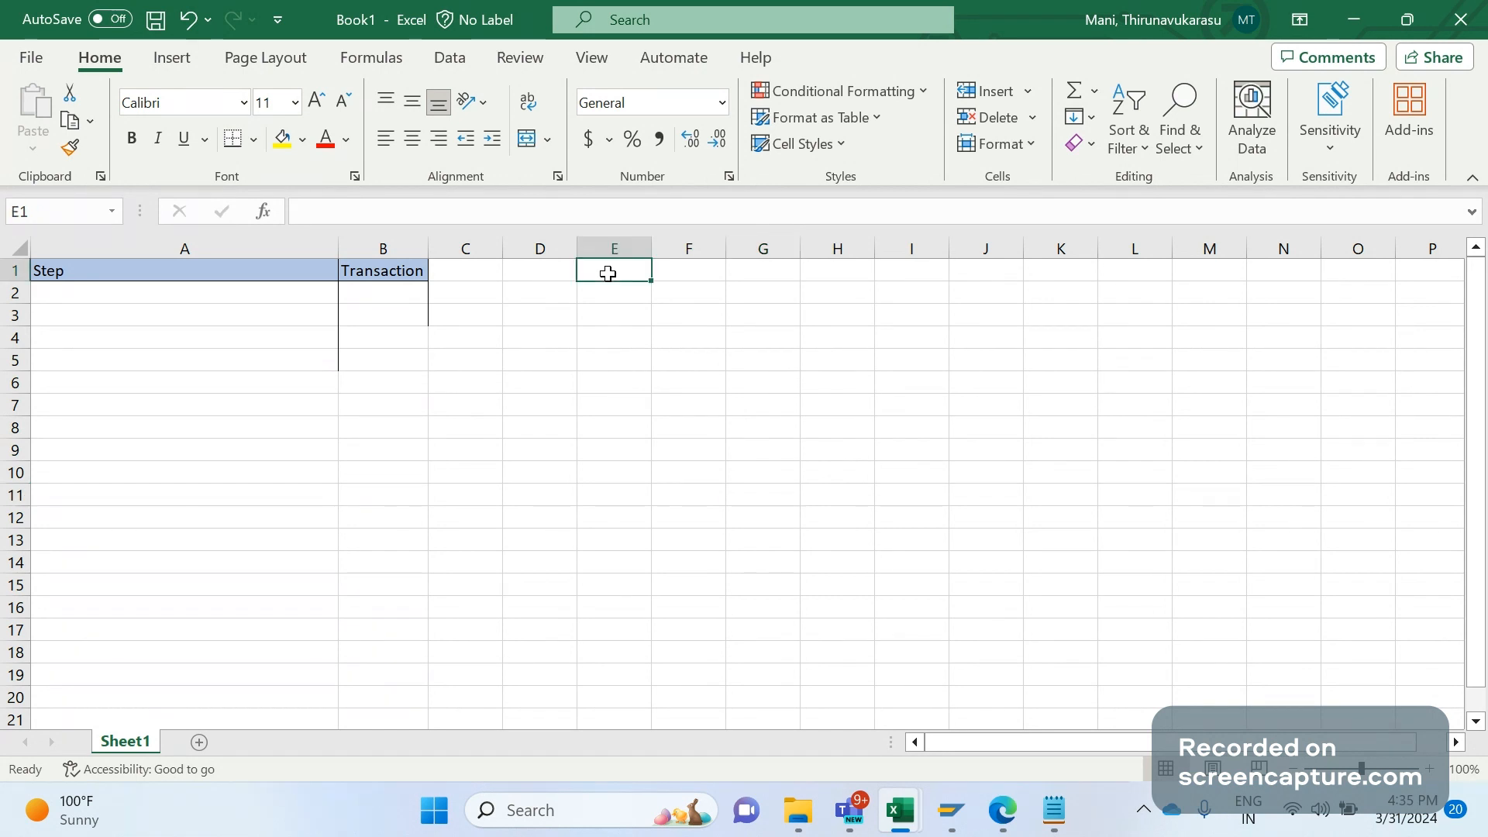
pyautogui.write('Mes')
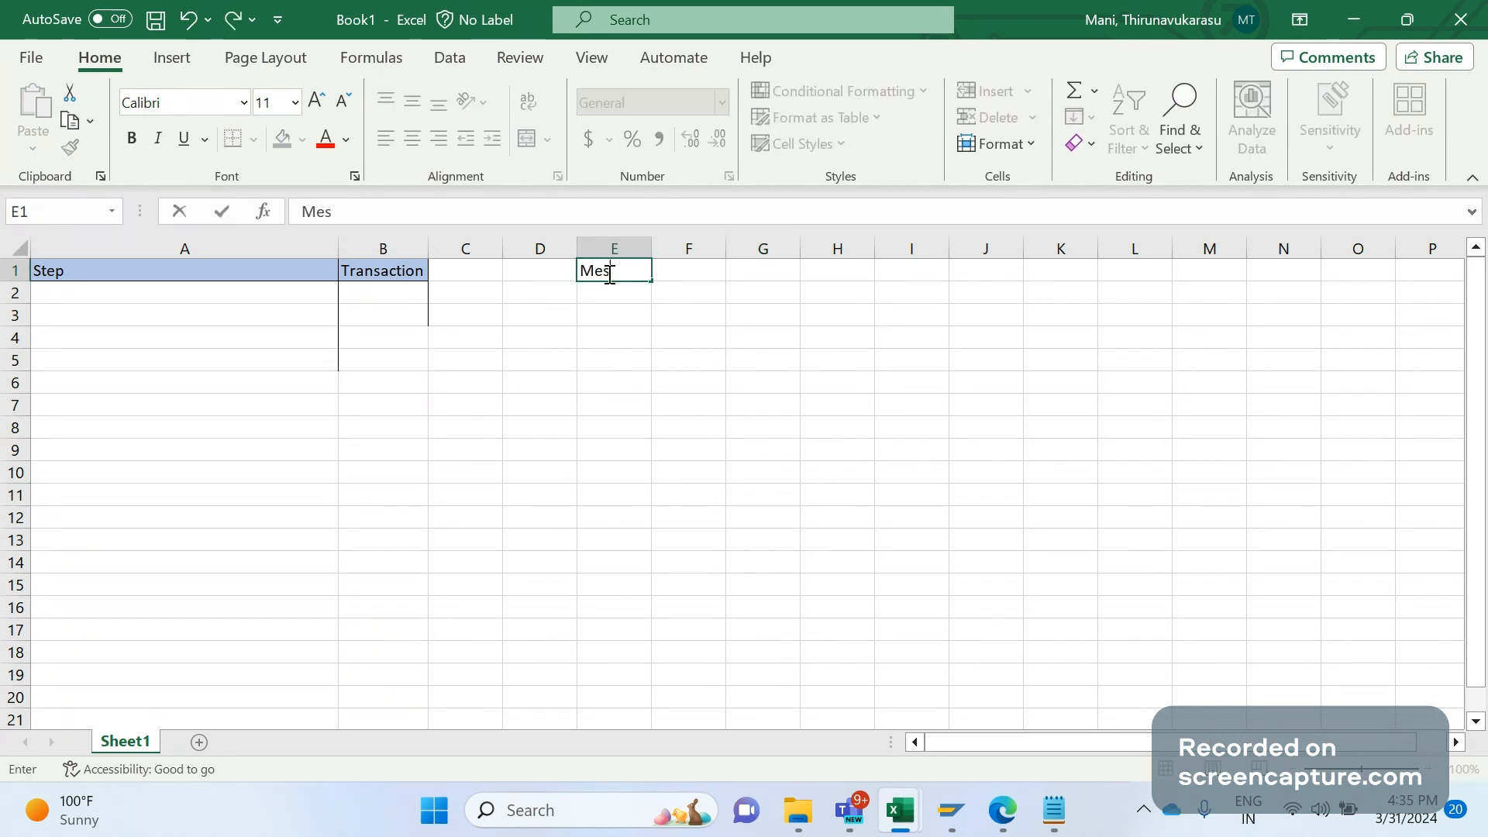
pyautogui.write('sage control')
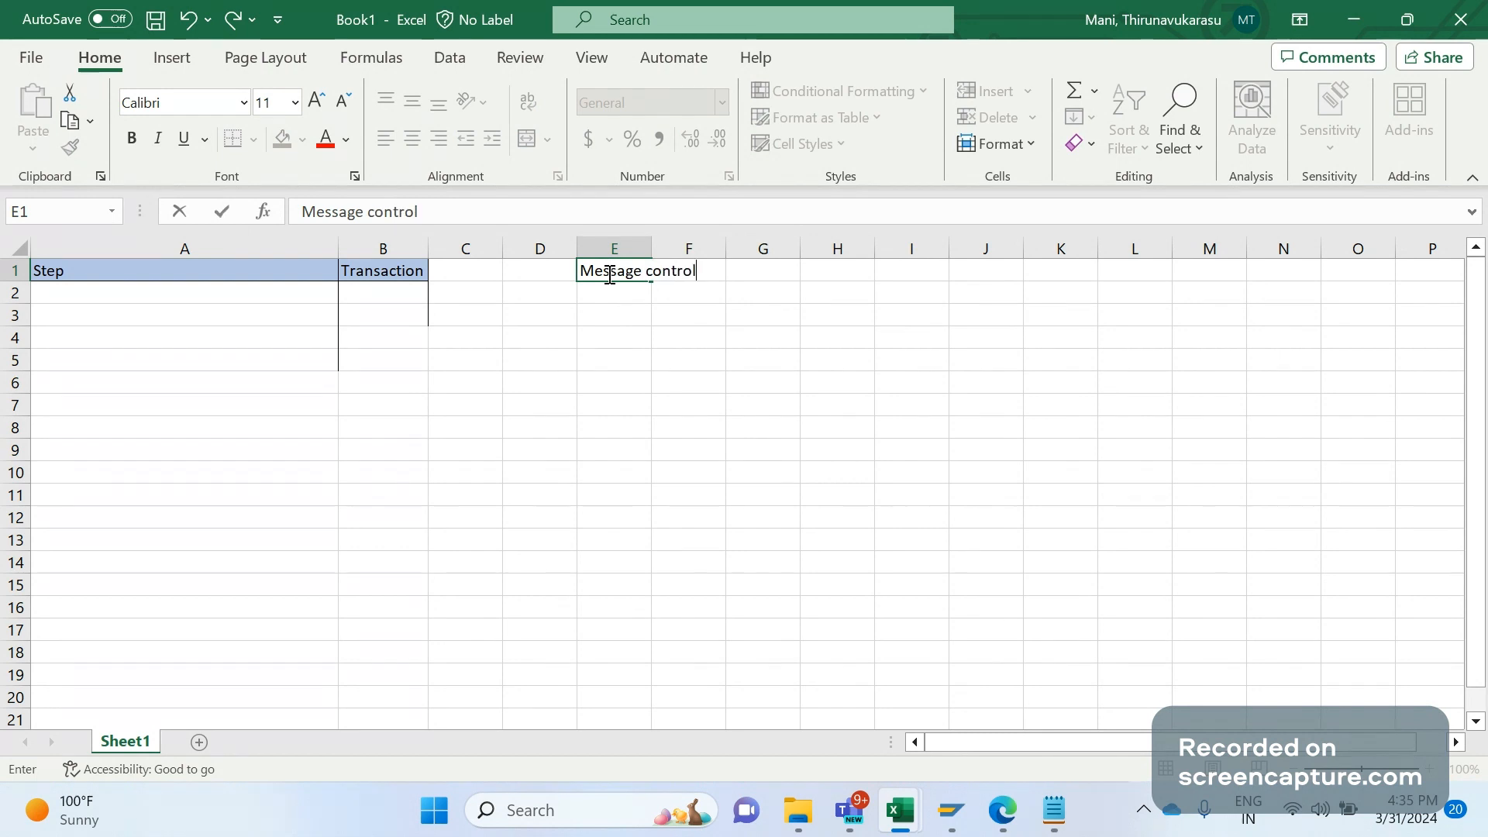
pyautogui.write(' (output type')
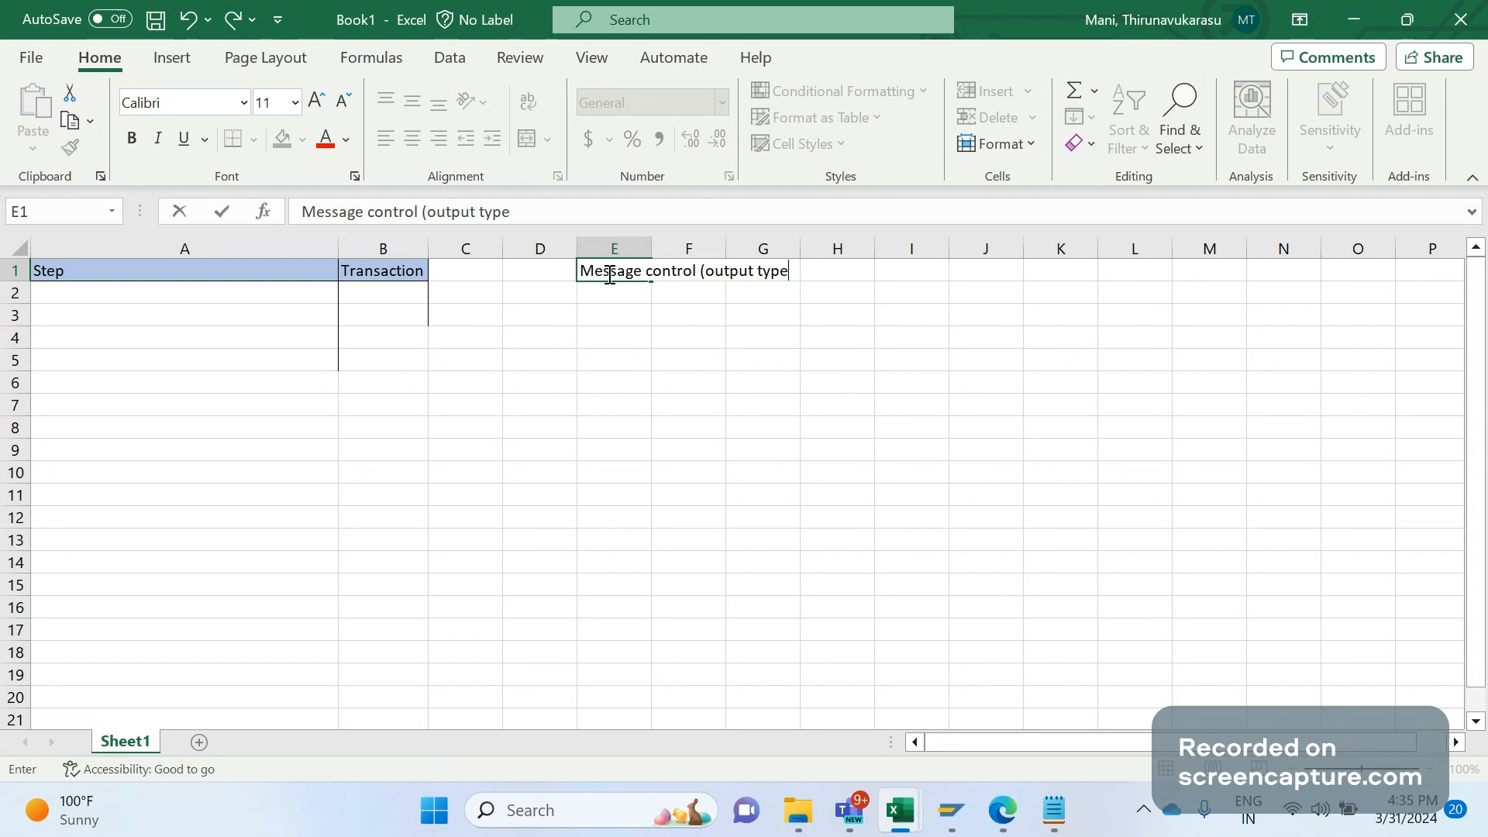
pyautogui.write(')')
pyautogui.press('Return')
# List "FM" in cell E2 and "Report/program" in cell E3.
pyautogui.write('FM')
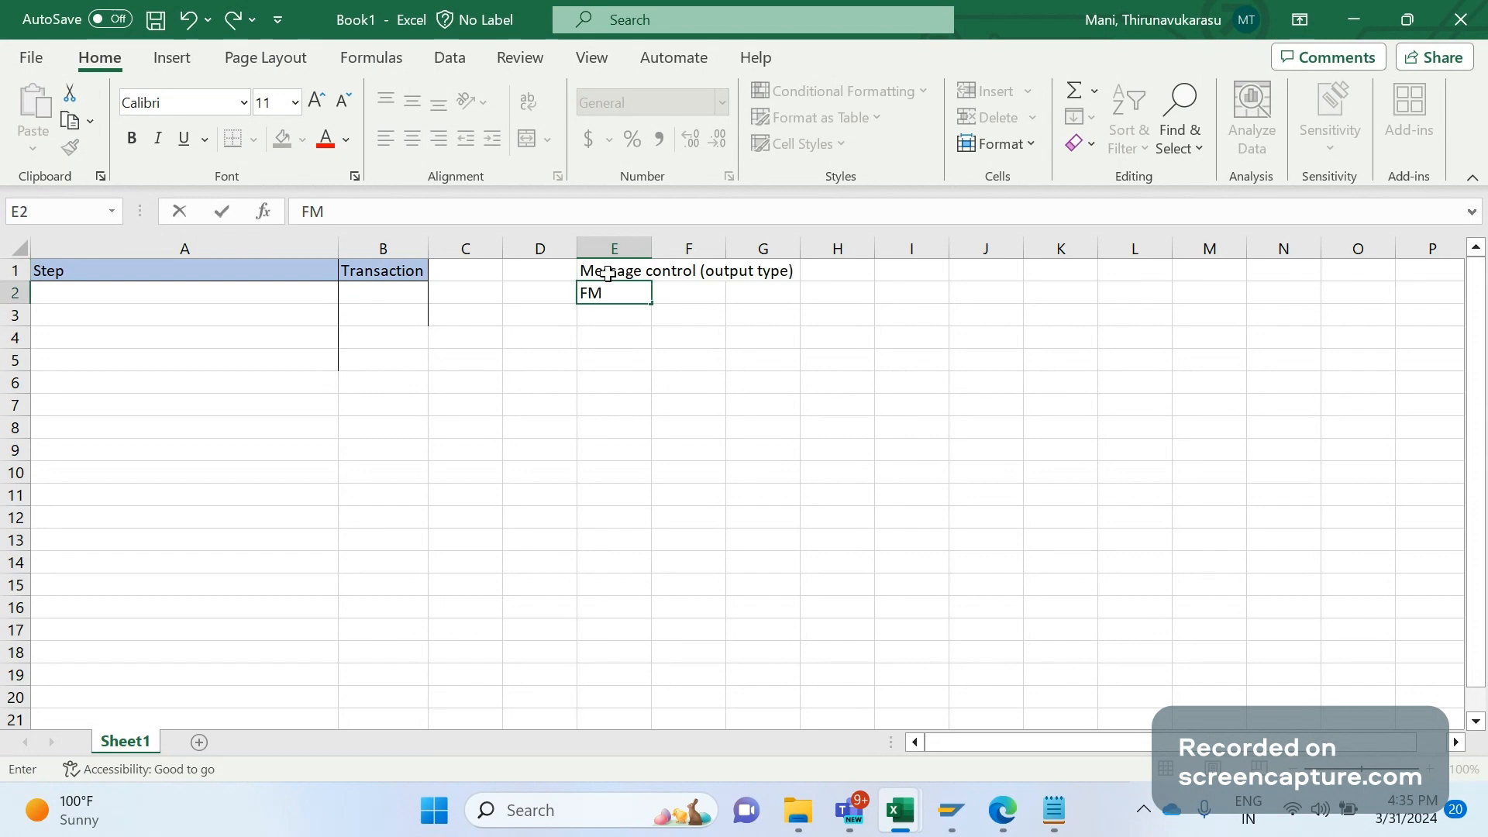
pyautogui.press('Return')
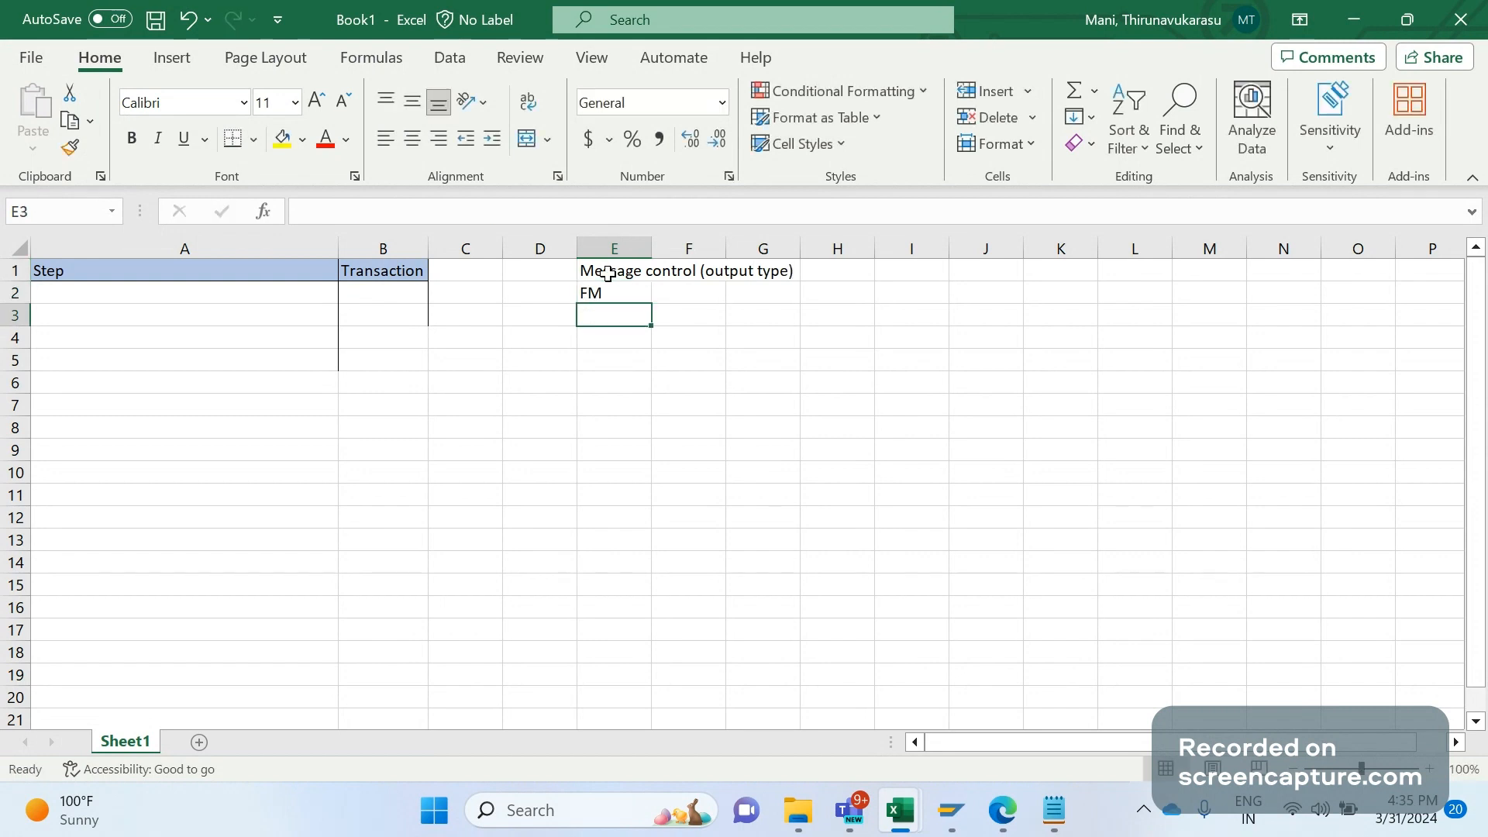
pyautogui.write('Report/program')
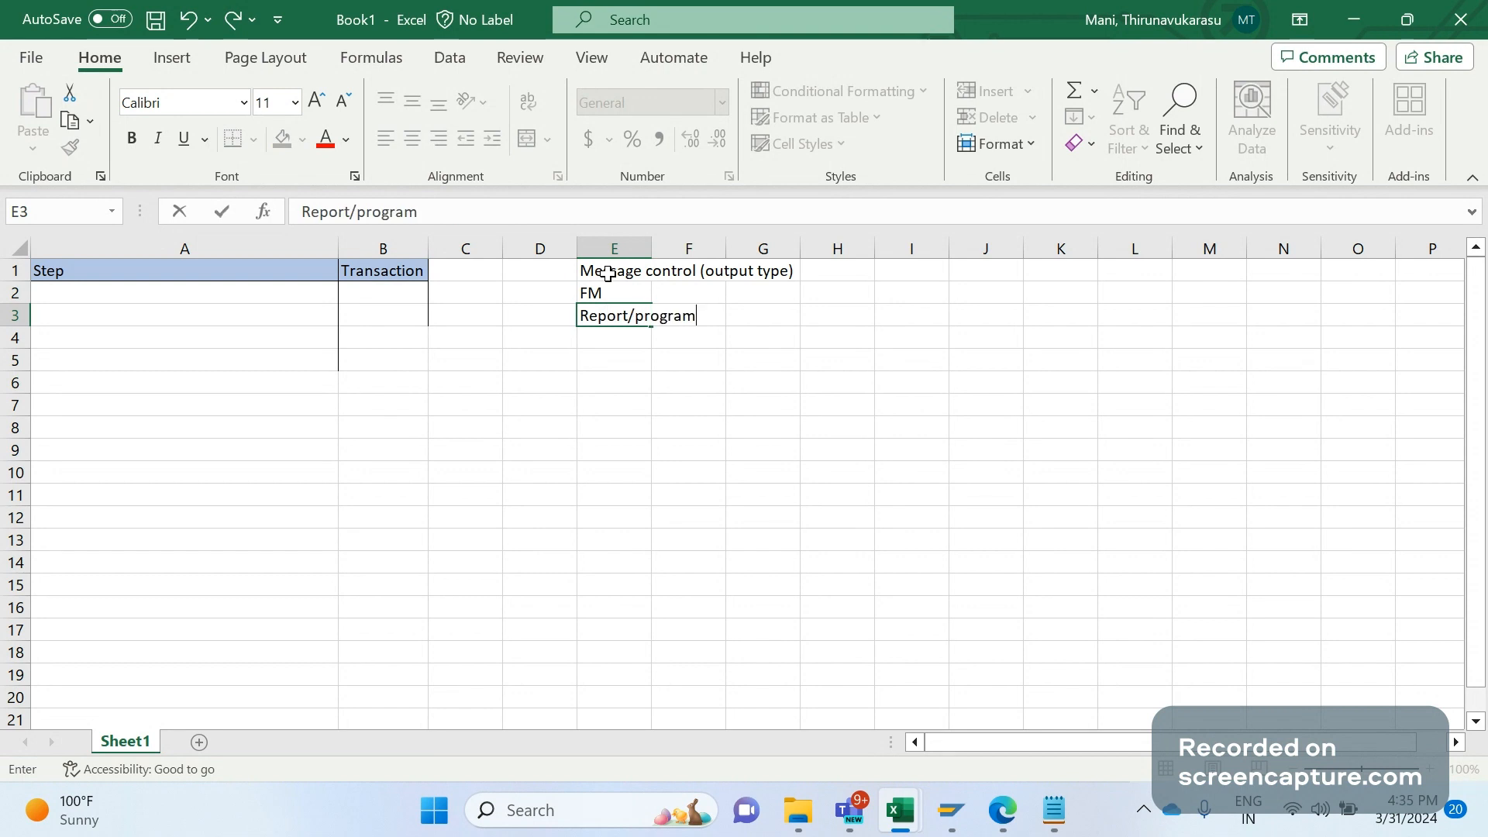
pyautogui.press('Return')
# Enter "Change pointer technique" in cell E4 below the other list entries.
pyautogui.write('Change')
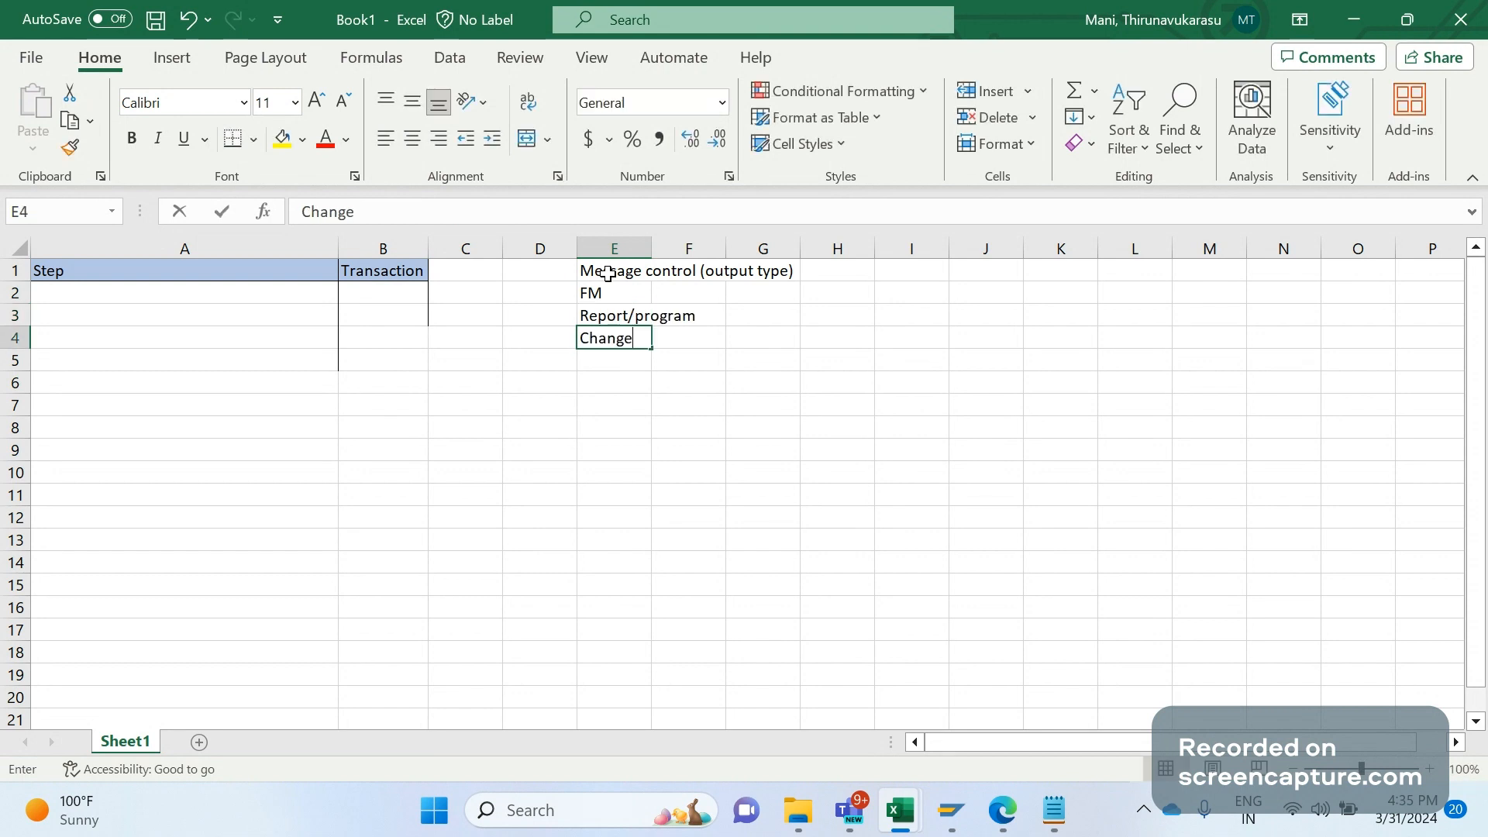
pyautogui.write(' p')
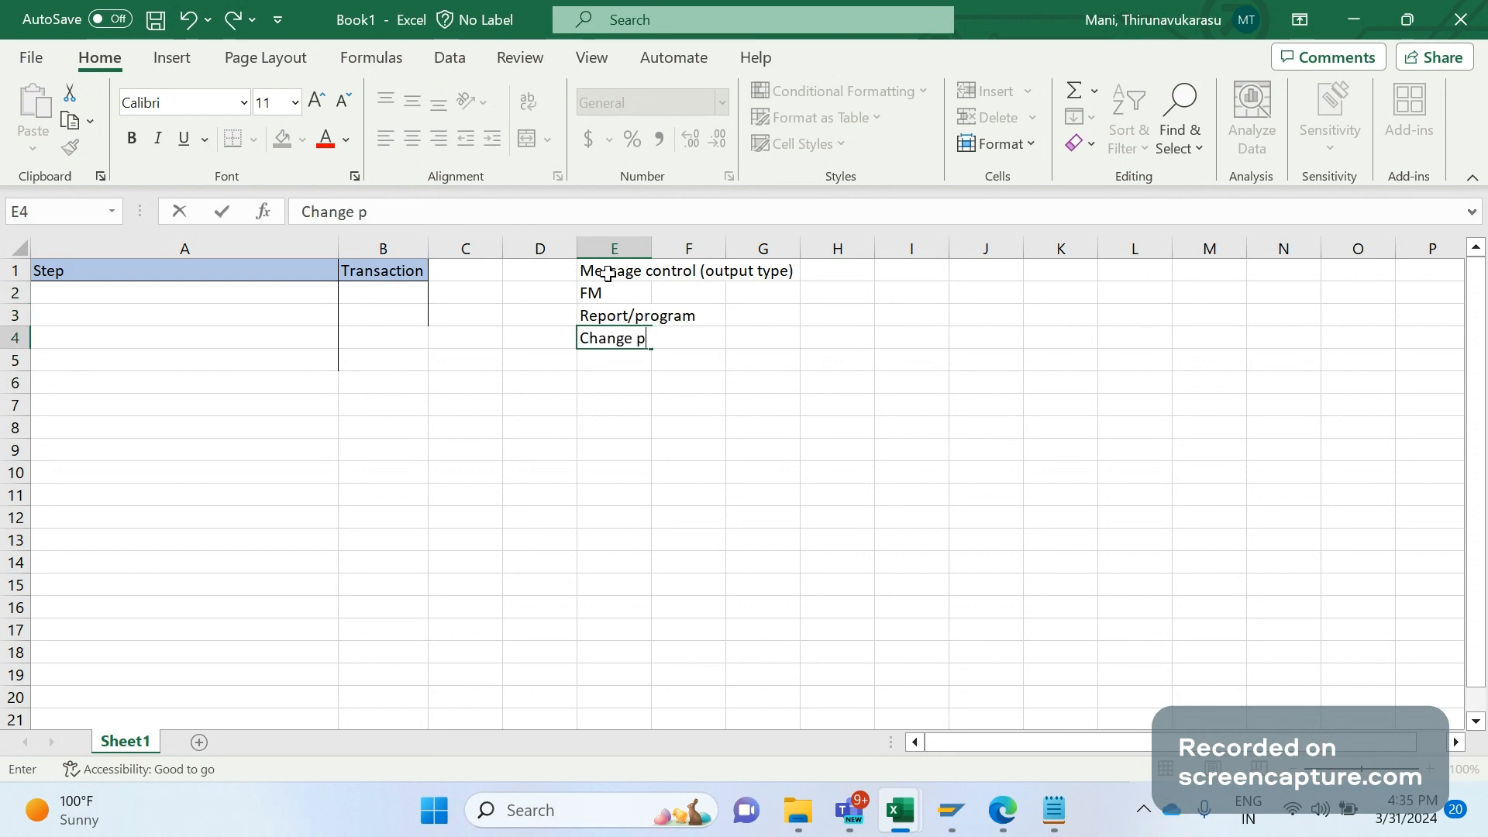
pyautogui.write('ointer technig')
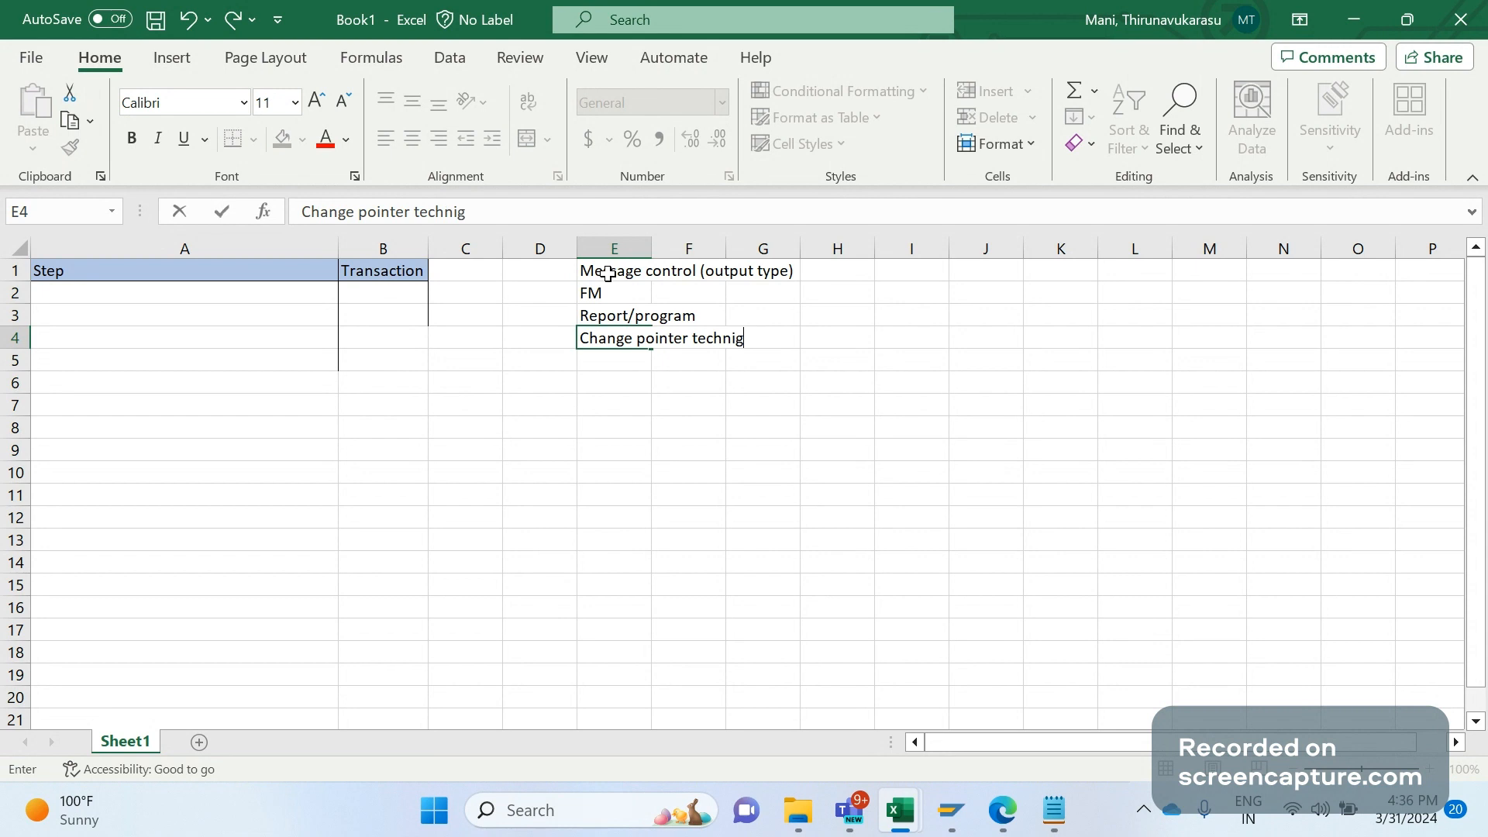
pyautogui.press('BackSpace')
pyautogui.write('que')
pyautogui.click(715, 400)
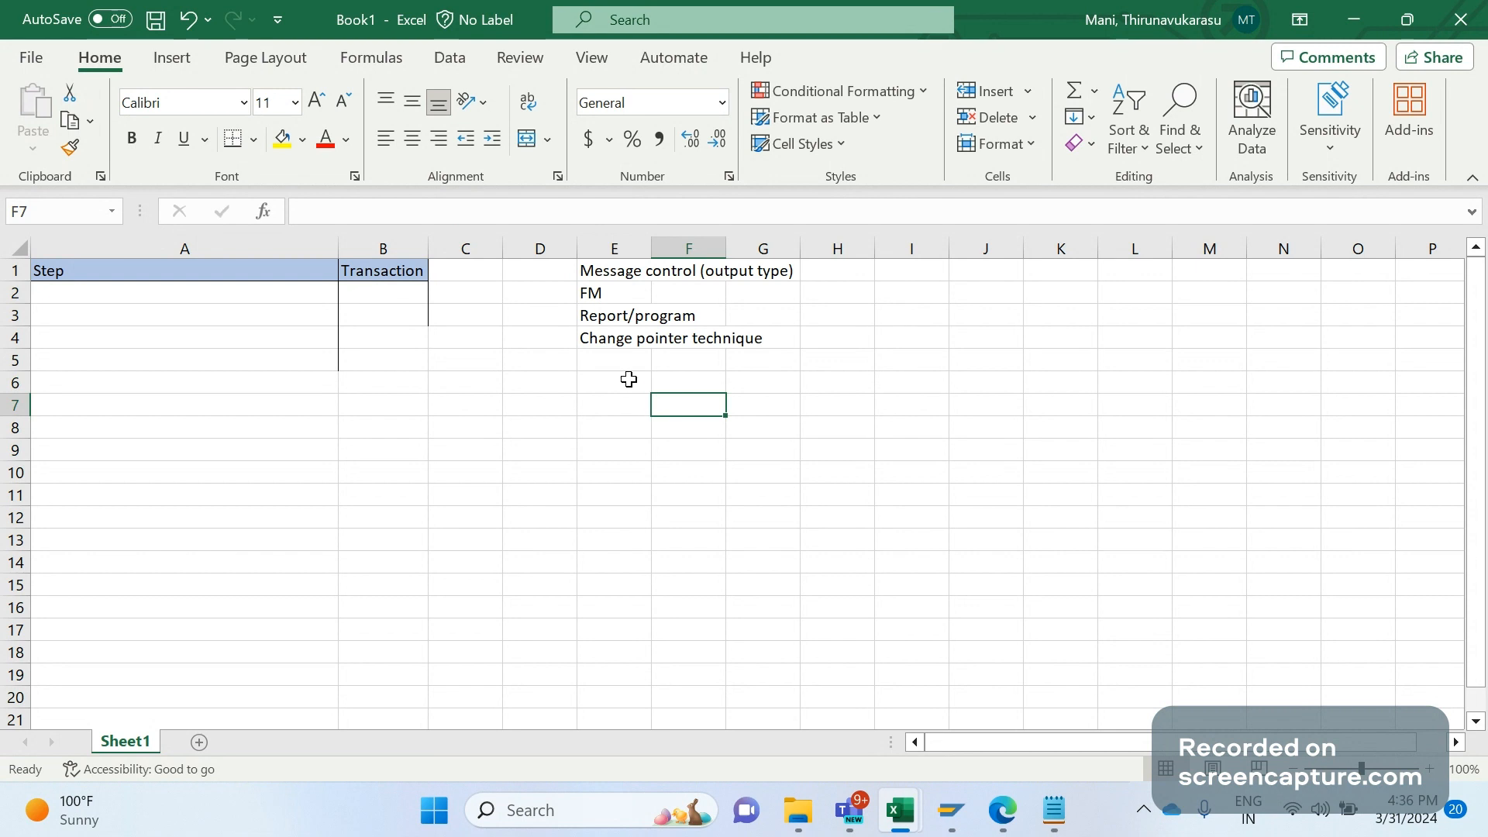
pyautogui.click(603, 336)
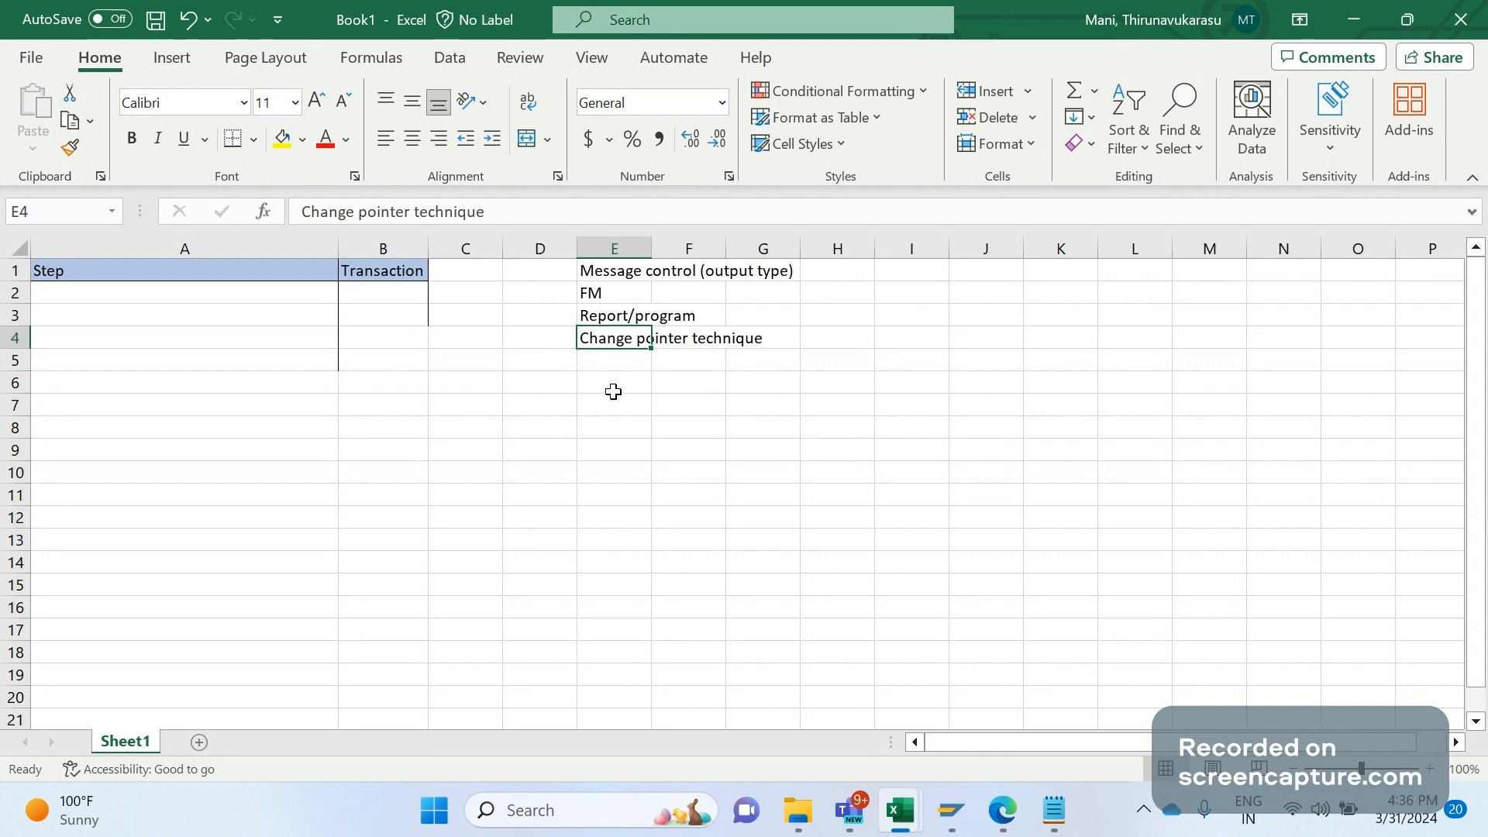
pyautogui.click(613, 274)
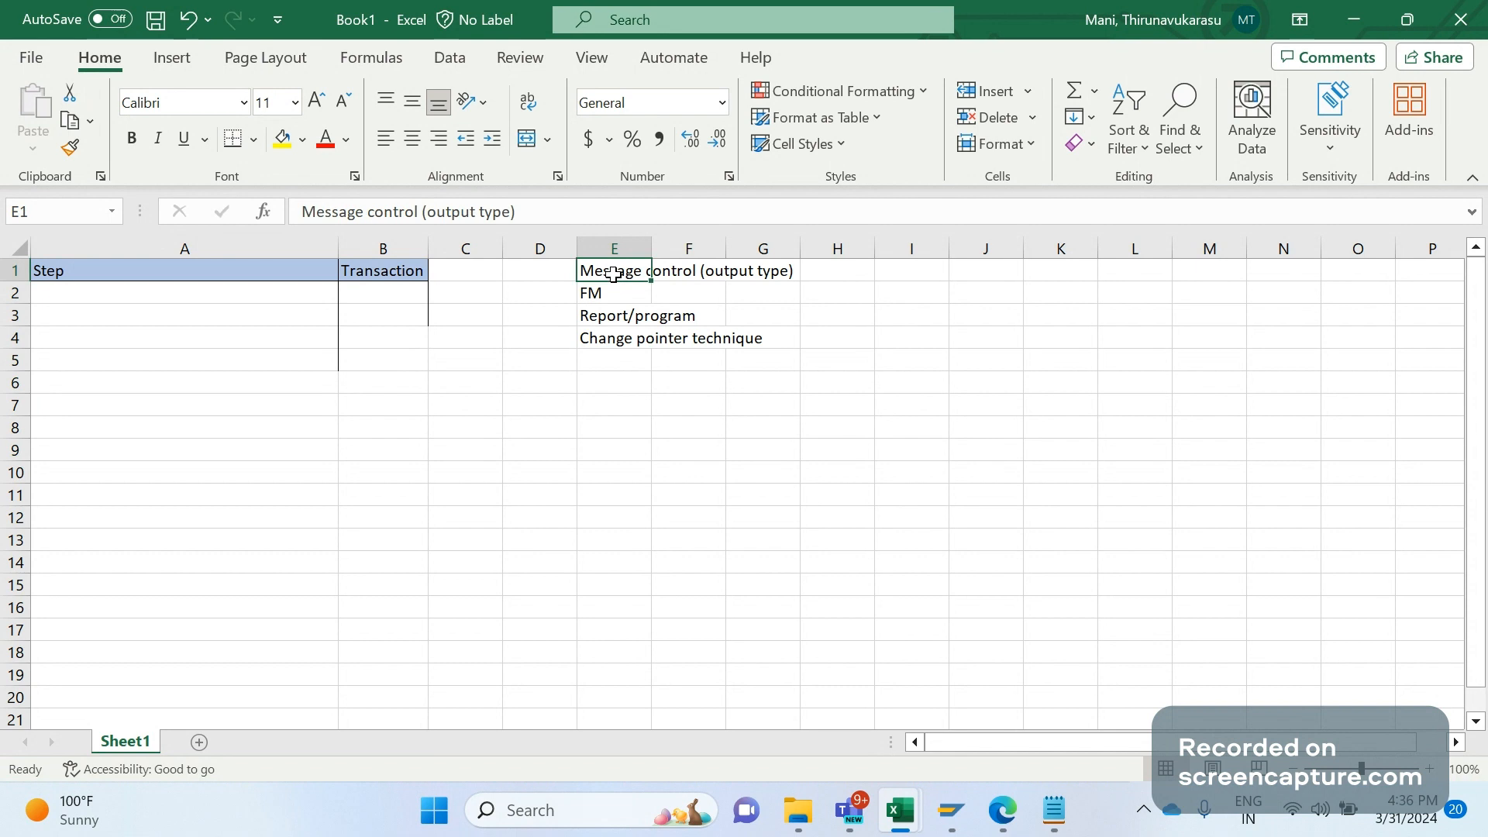
pyautogui.click(641, 381)
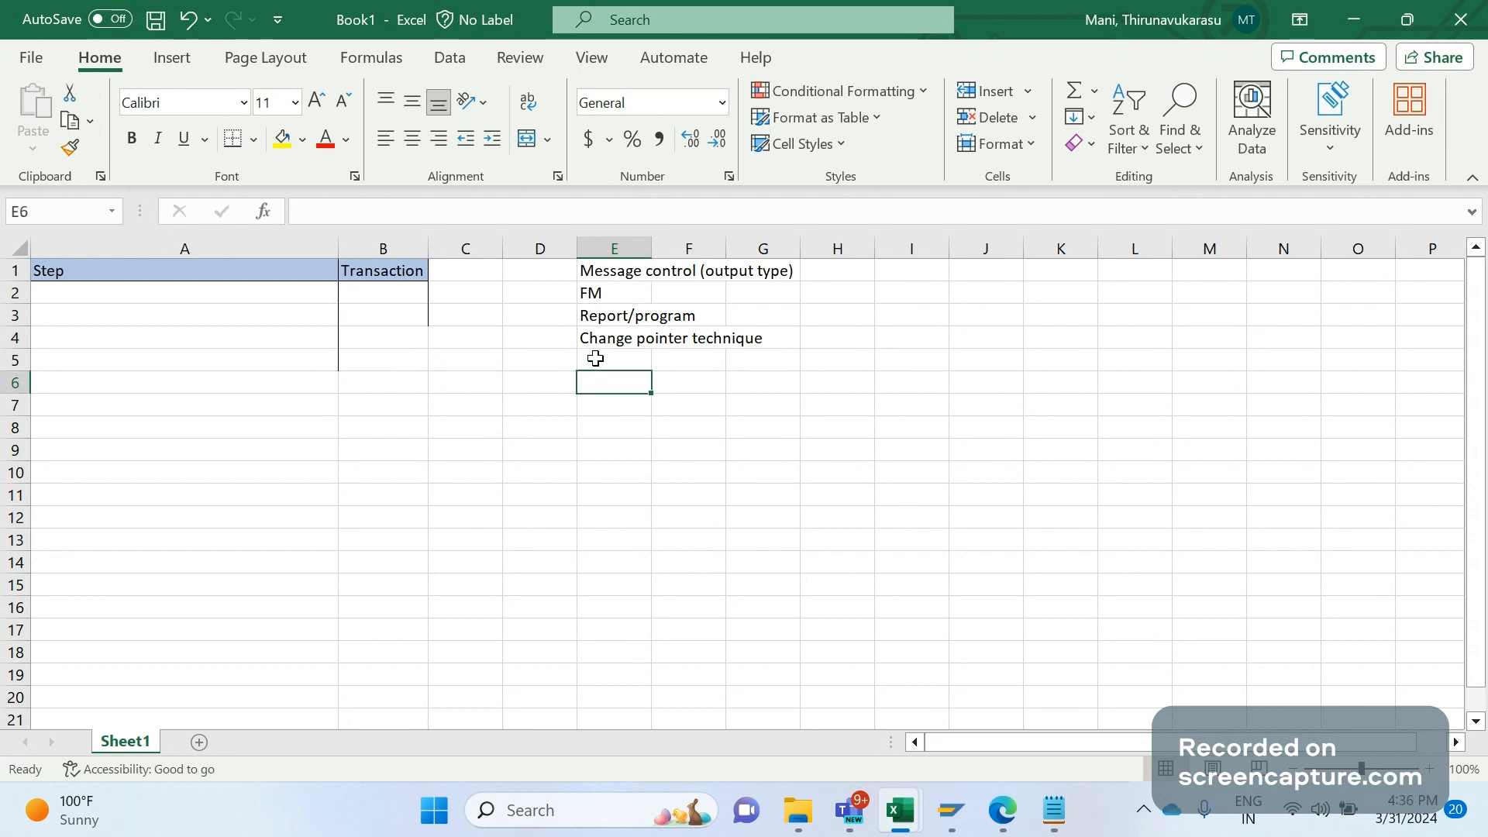
pyautogui.click(605, 345)
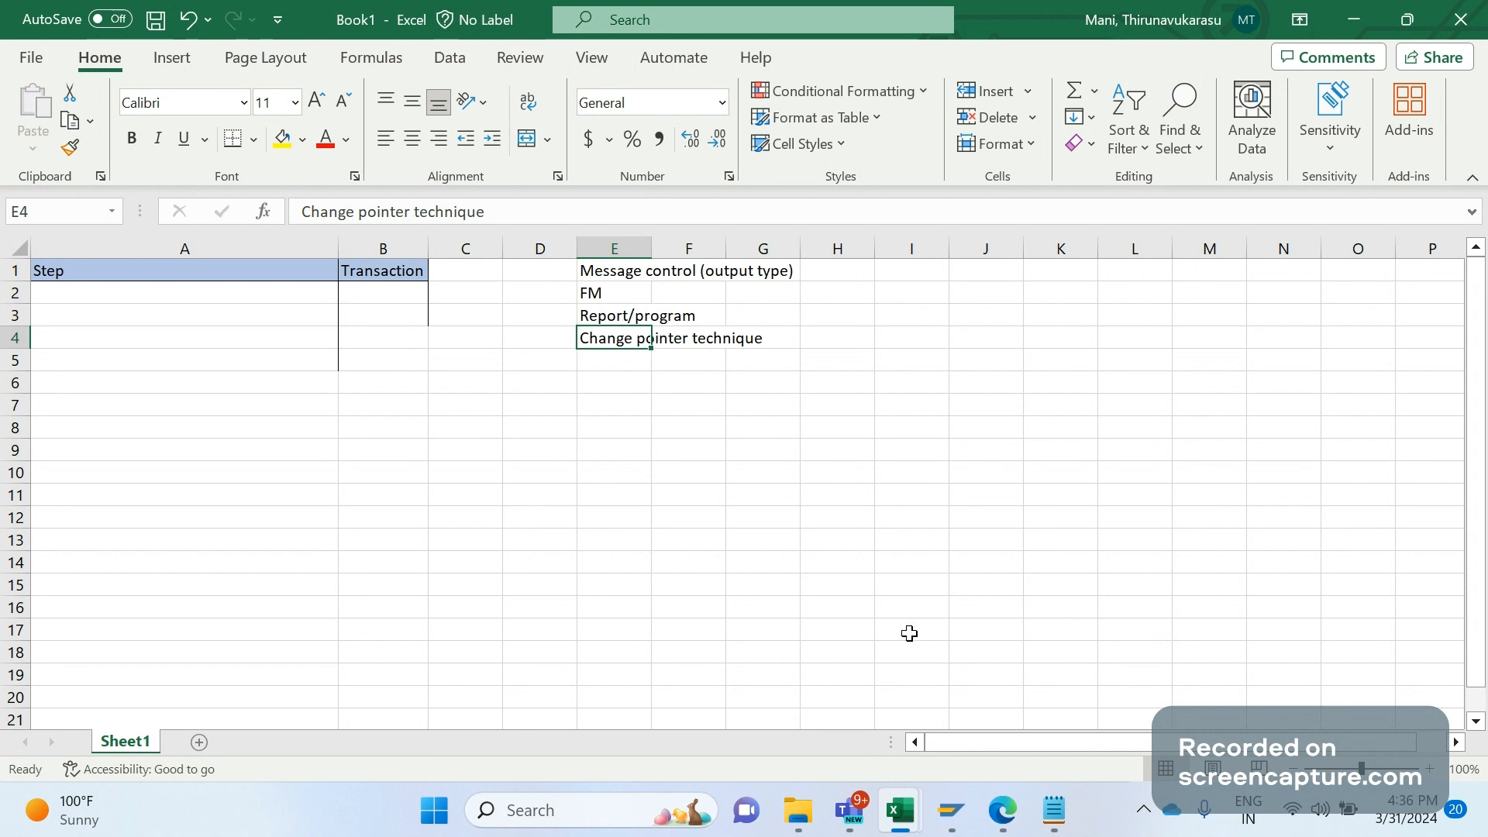
# Switch to SAP Logon, open the S4HANA system, and log on with the user name and account password.
pyautogui.click(959, 815)
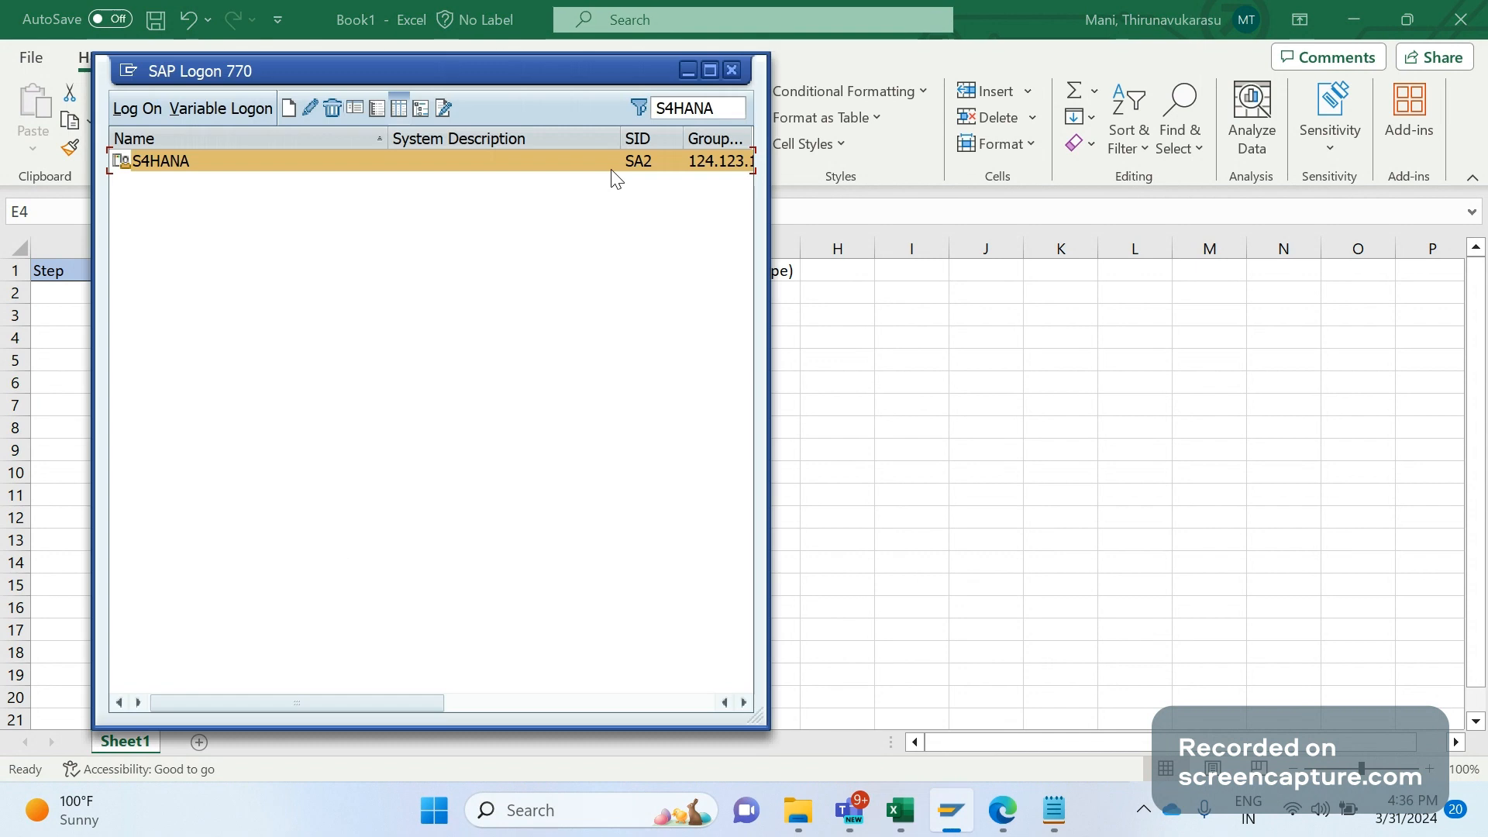
pyautogui.doubleClick(564, 159)
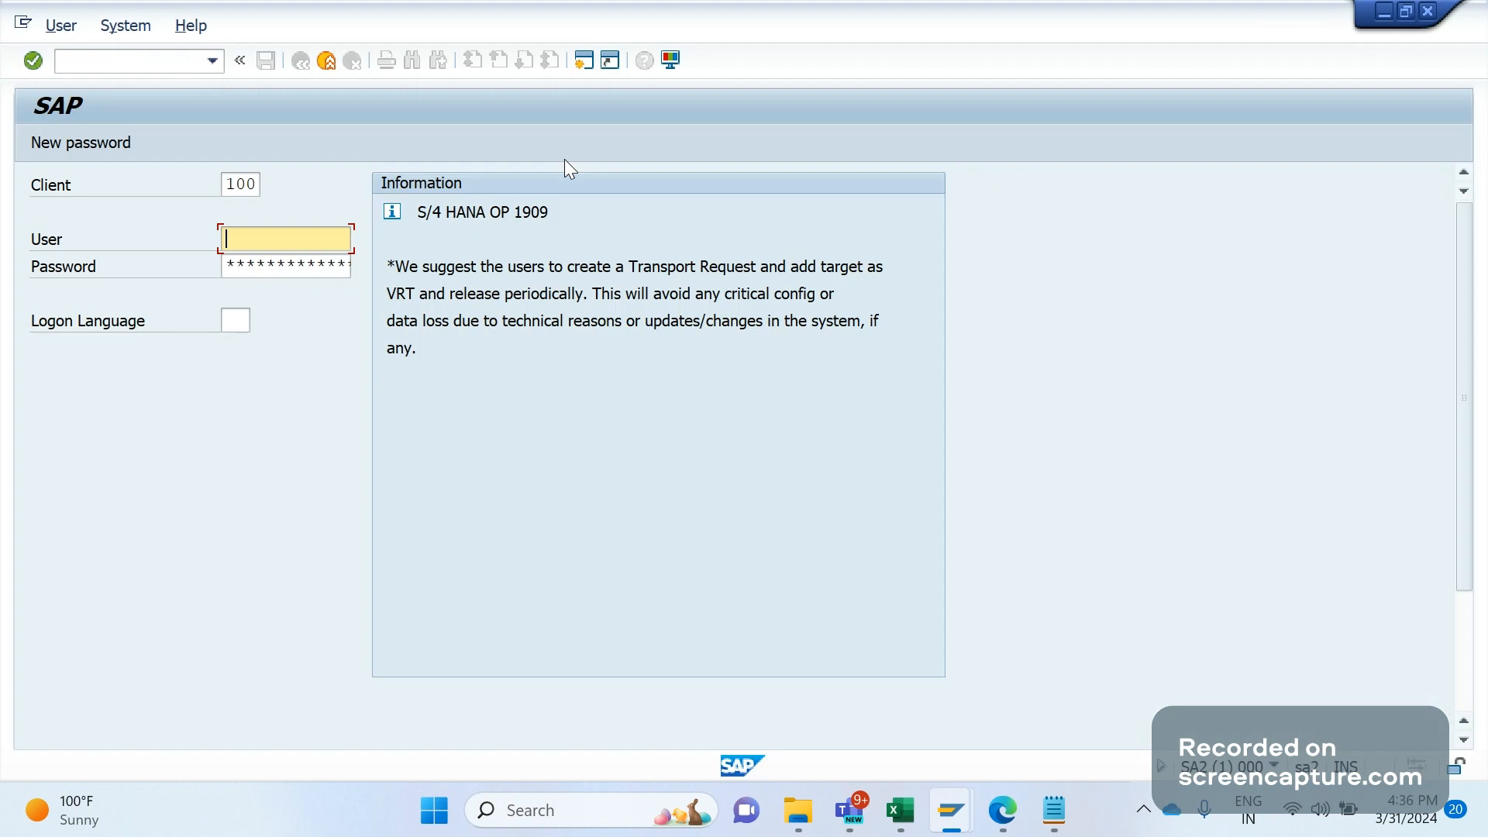
pyautogui.write('t')
pyautogui.press('Return')
pyautogui.press('Tab')
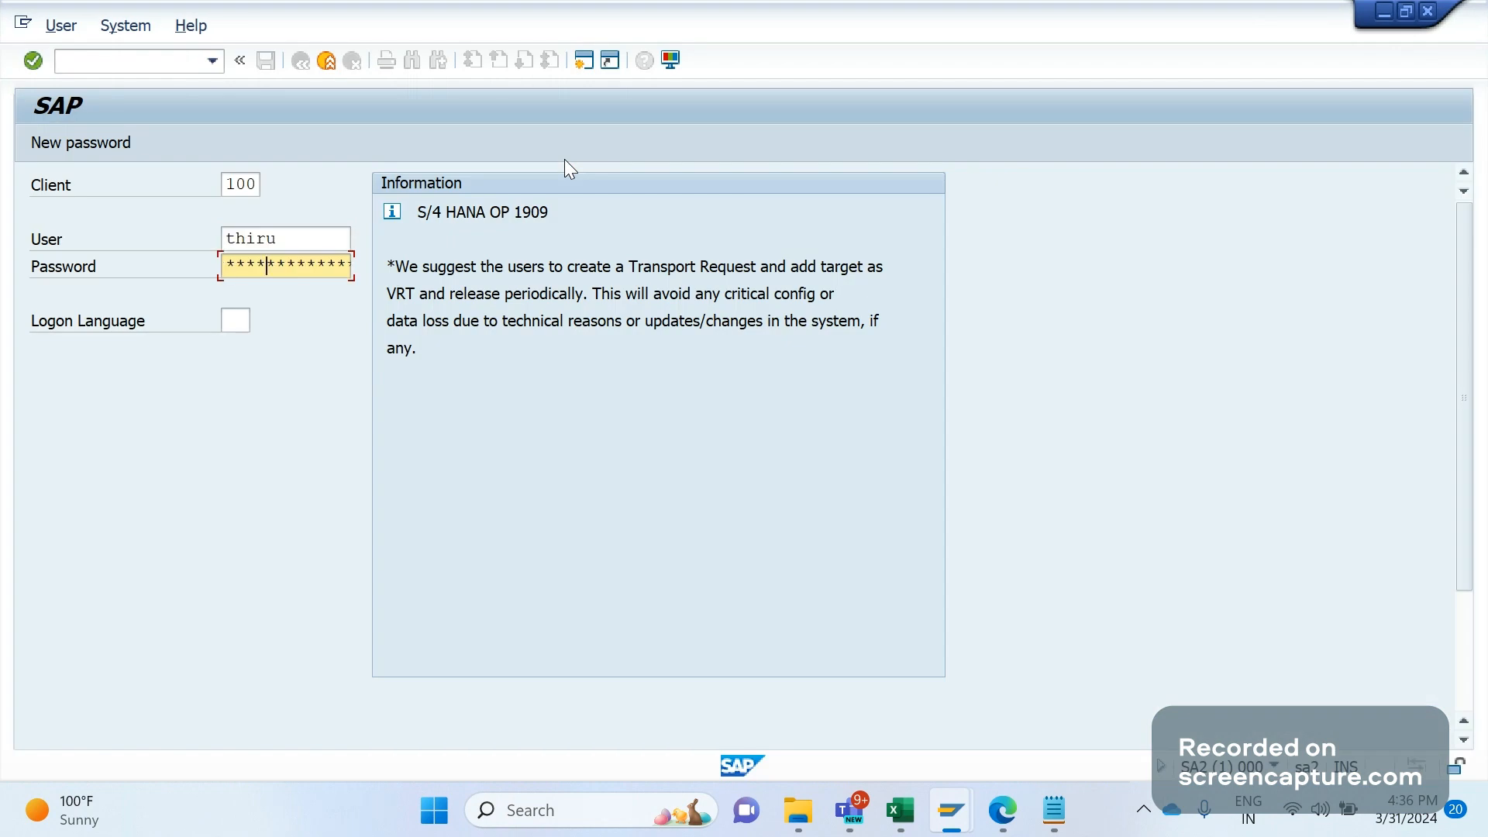
pyautogui.write('**********')
pyautogui.press('Return')
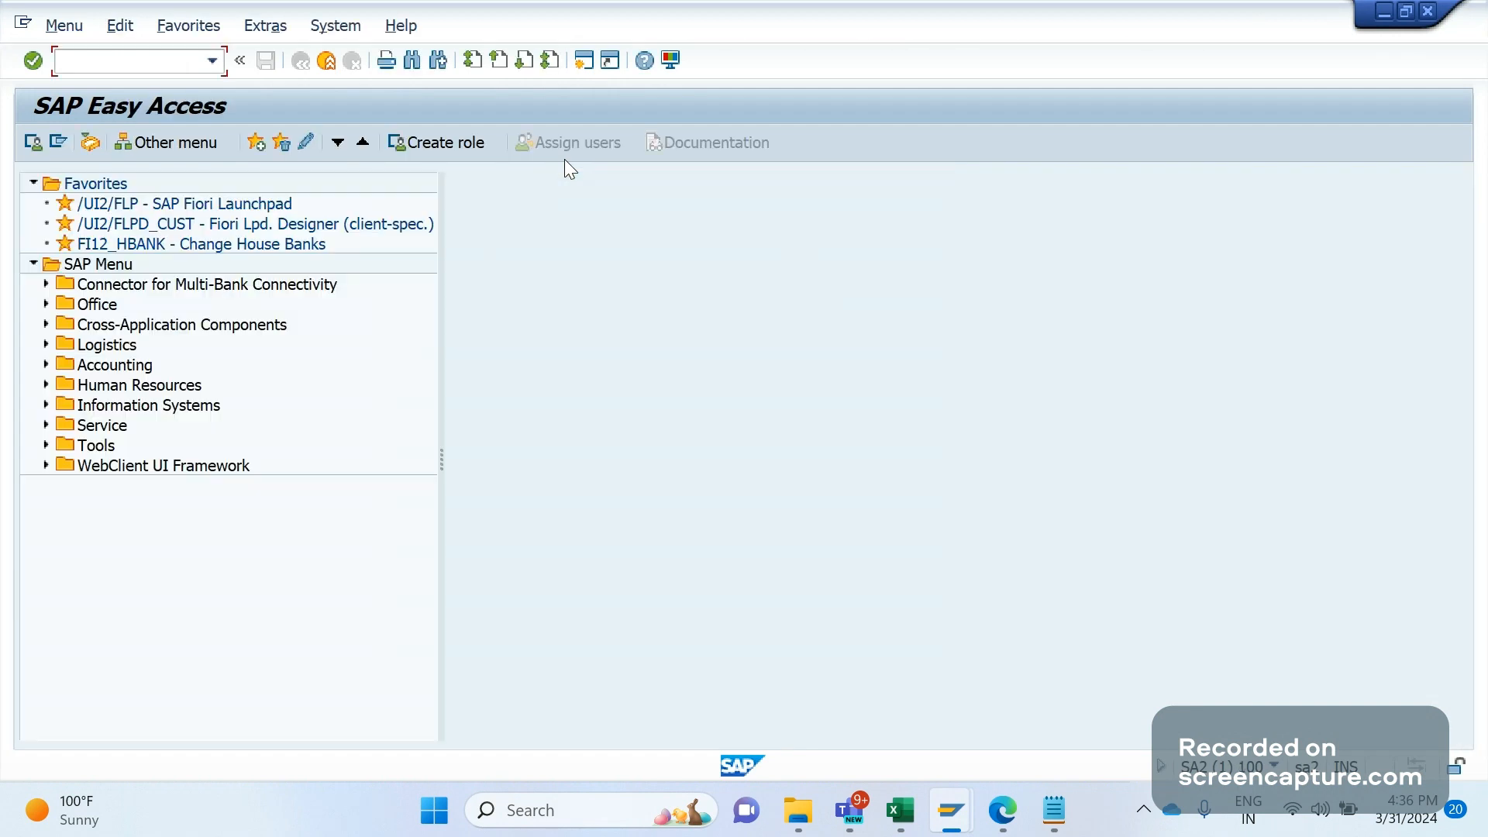
# Open the customer change transaction VD02.
pyautogui.write('/n')
pyautogui.write('vd02')
pyautogui.press('Return')
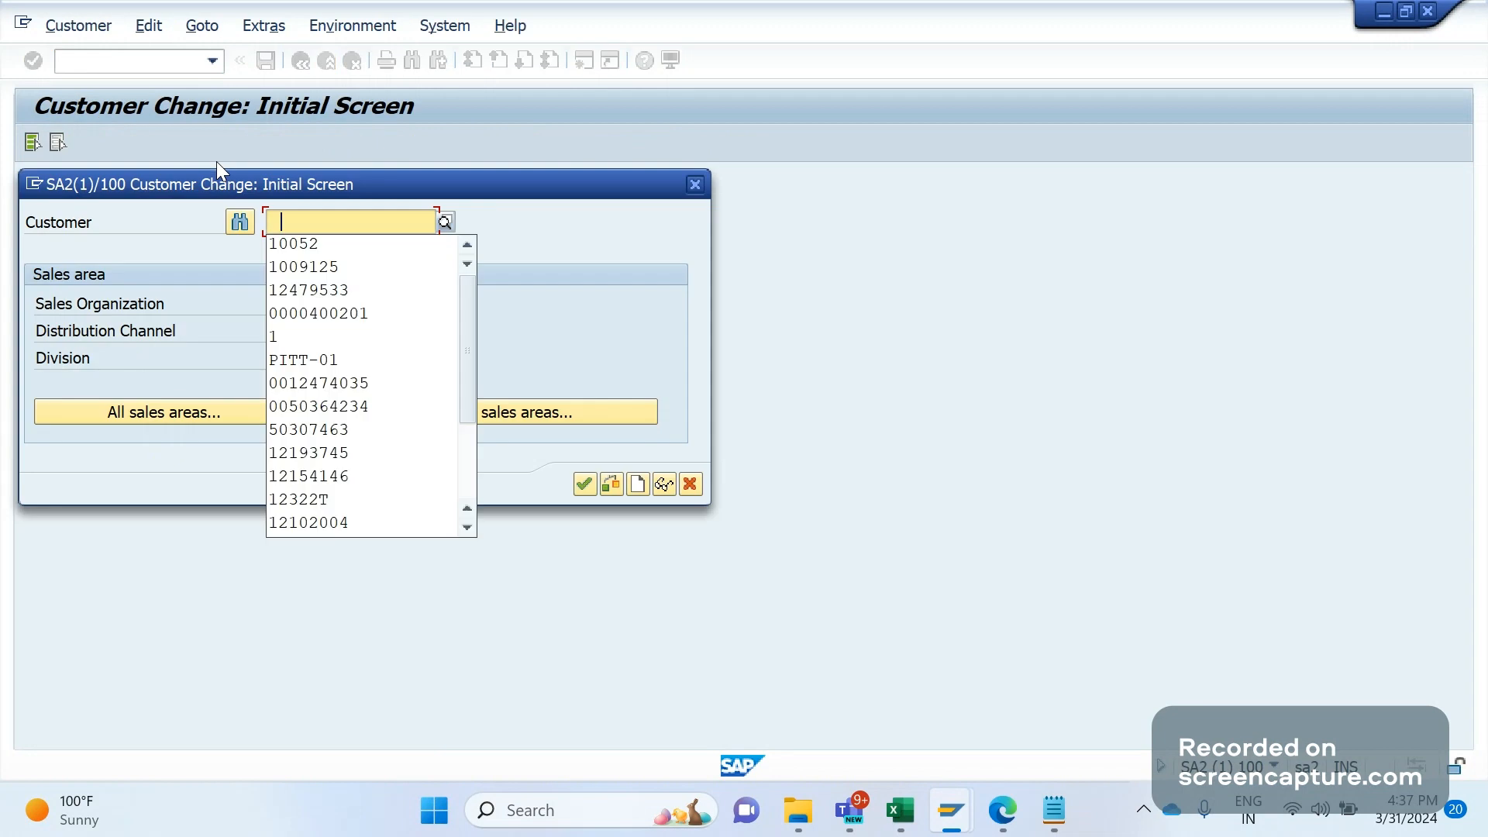
# Pick the first suggested customer number with its sales area 1101, channel 01, division 01, and open the record for editing.
pyautogui.click(309, 243)
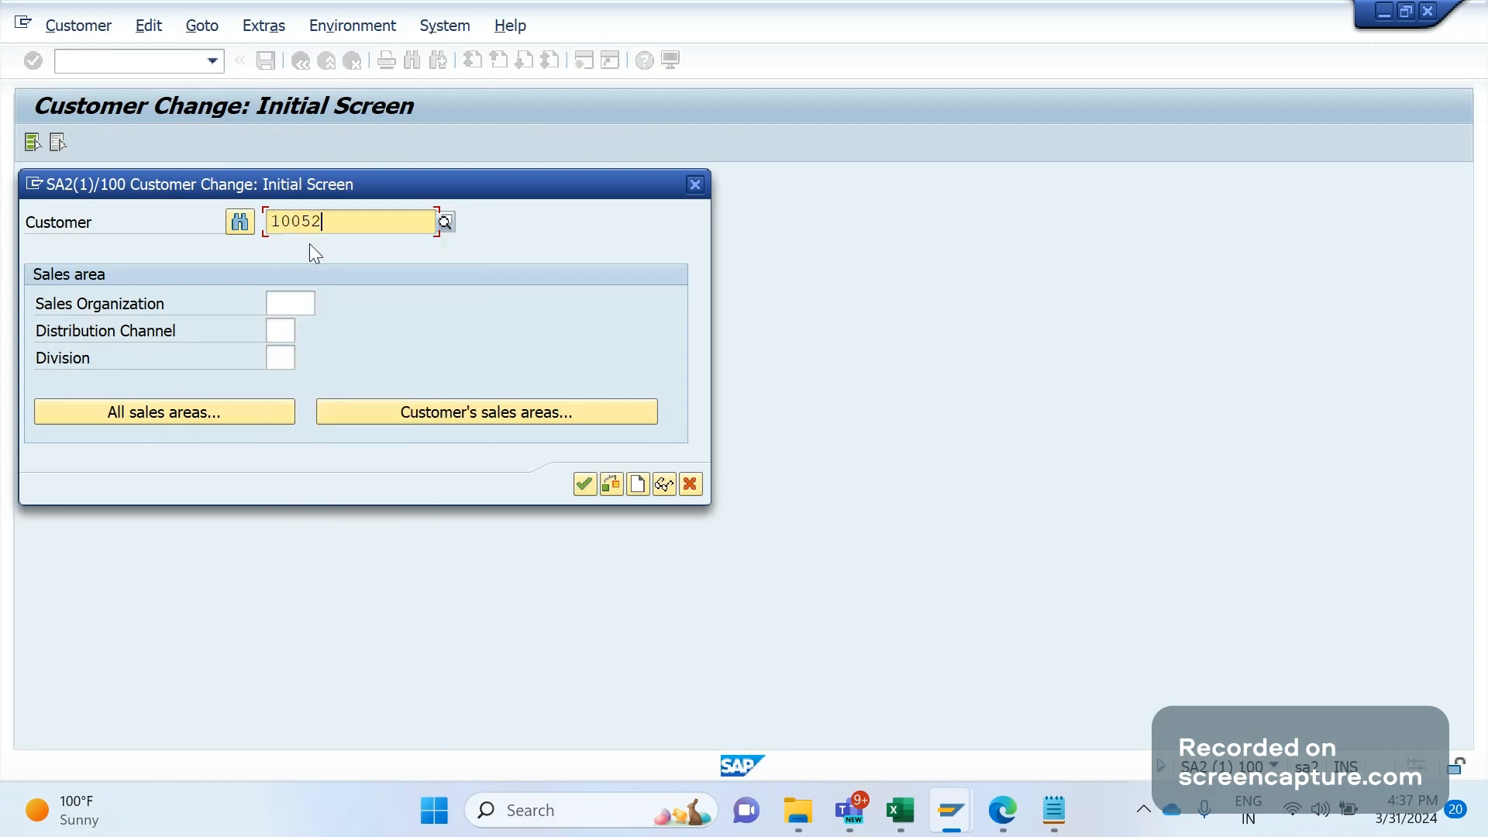
pyautogui.click(416, 419)
pyautogui.click(305, 355)
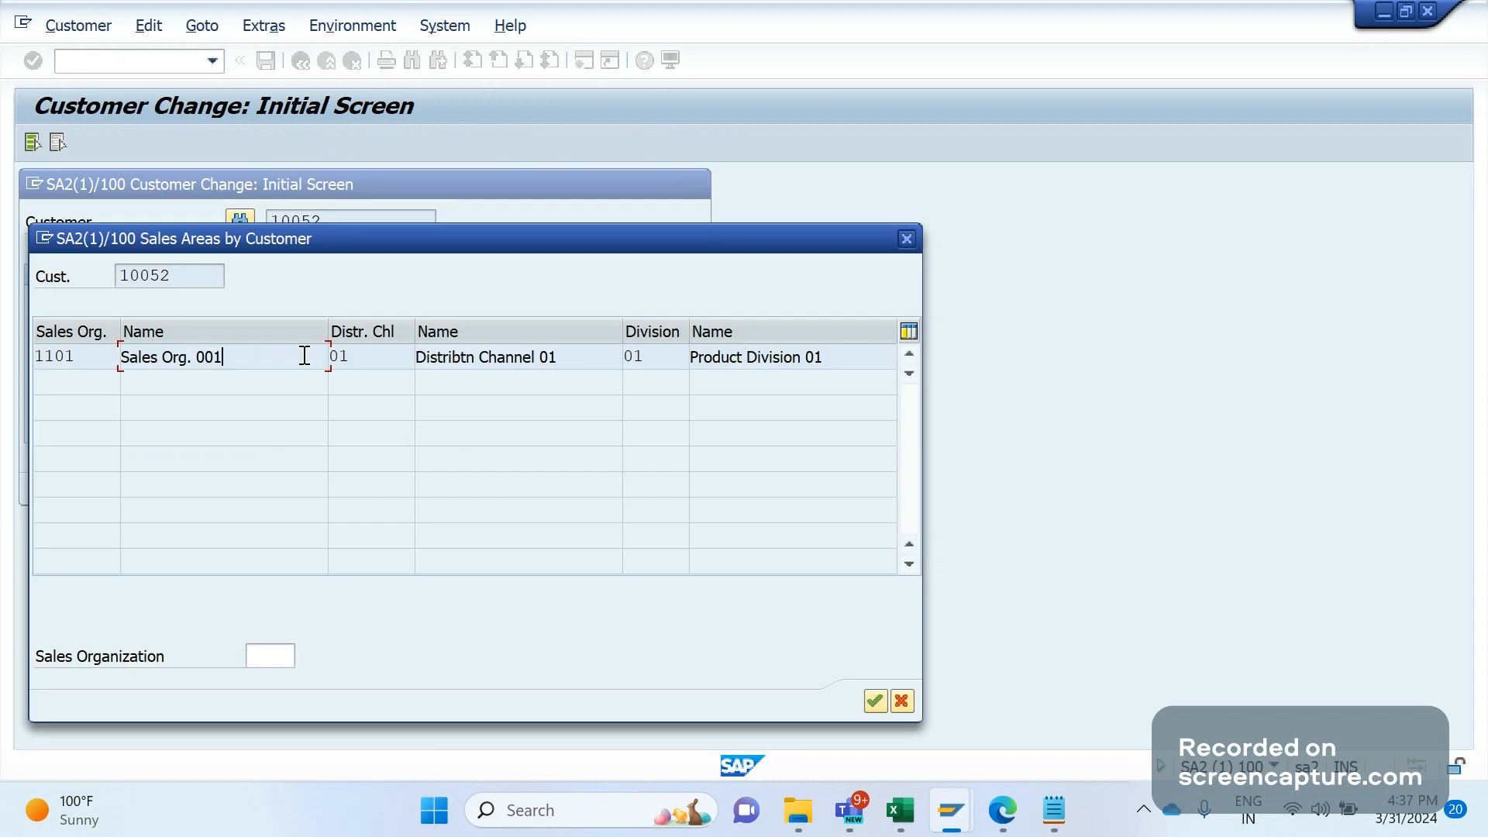
pyautogui.doubleClick(305, 355)
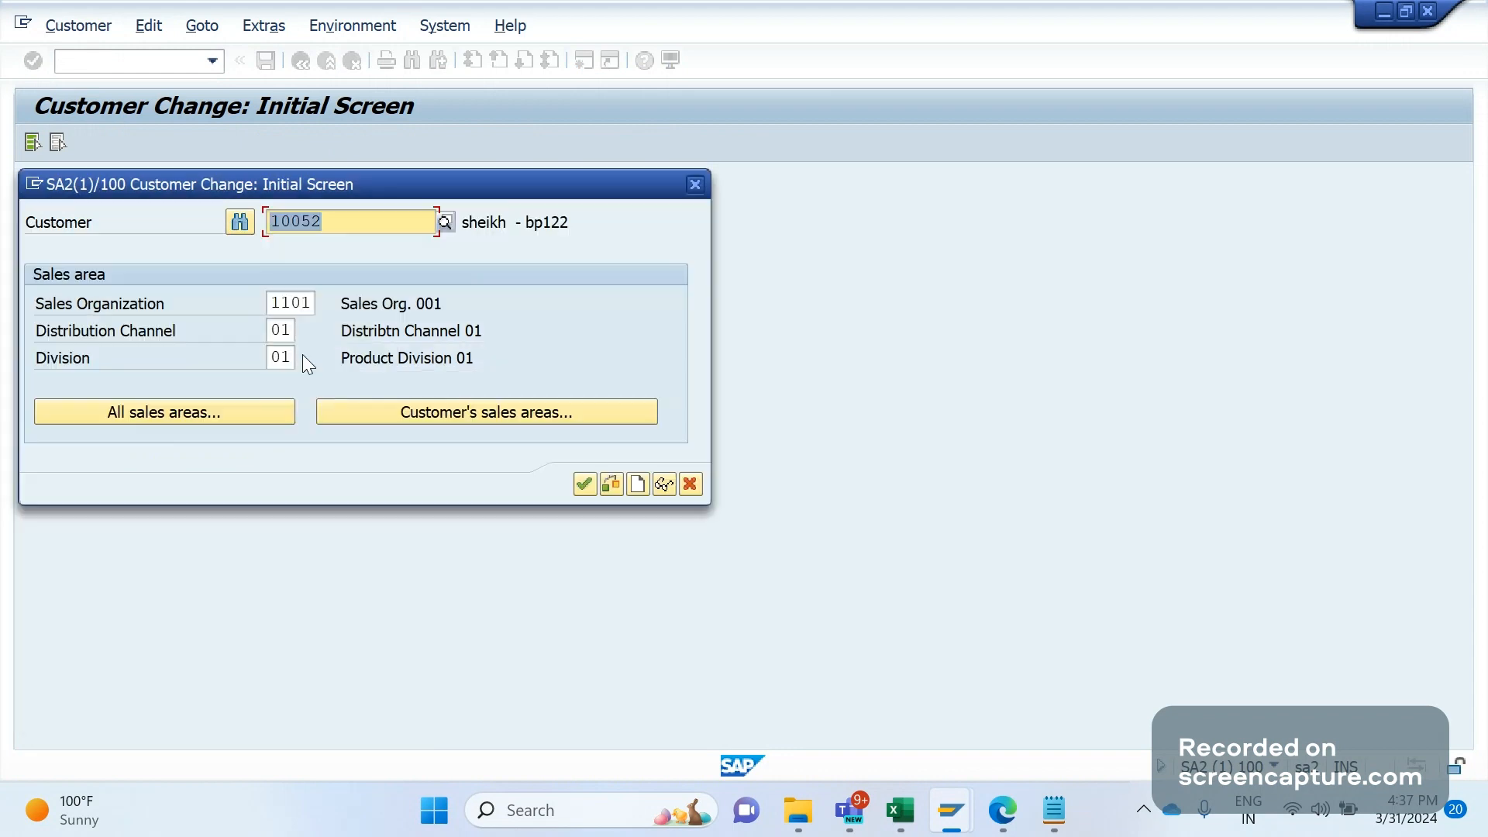
pyautogui.click(575, 486)
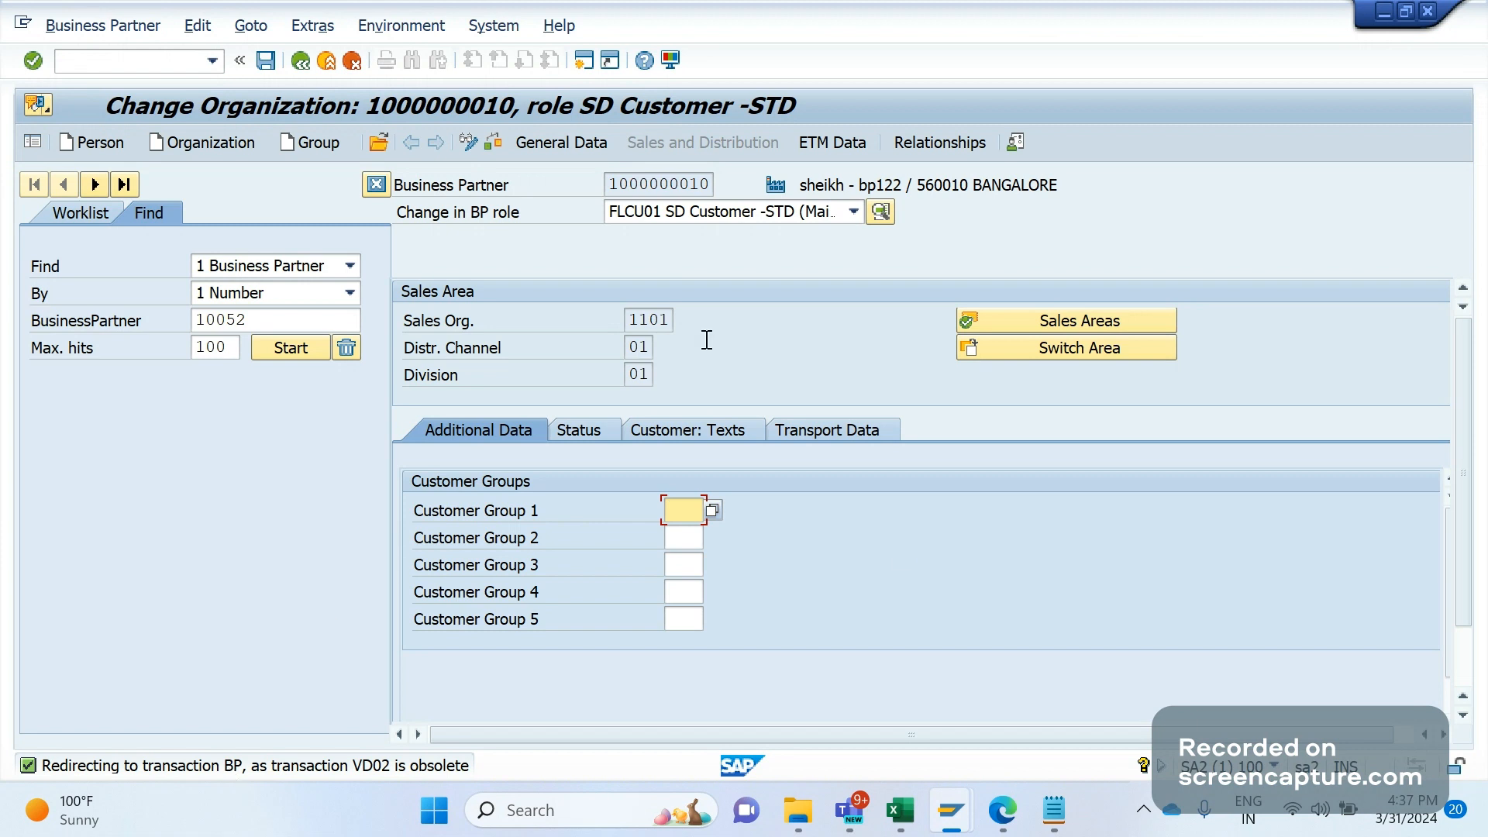
# Append "3" to the customer's name in the general data and save the business partner.
pyautogui.click(561, 143)
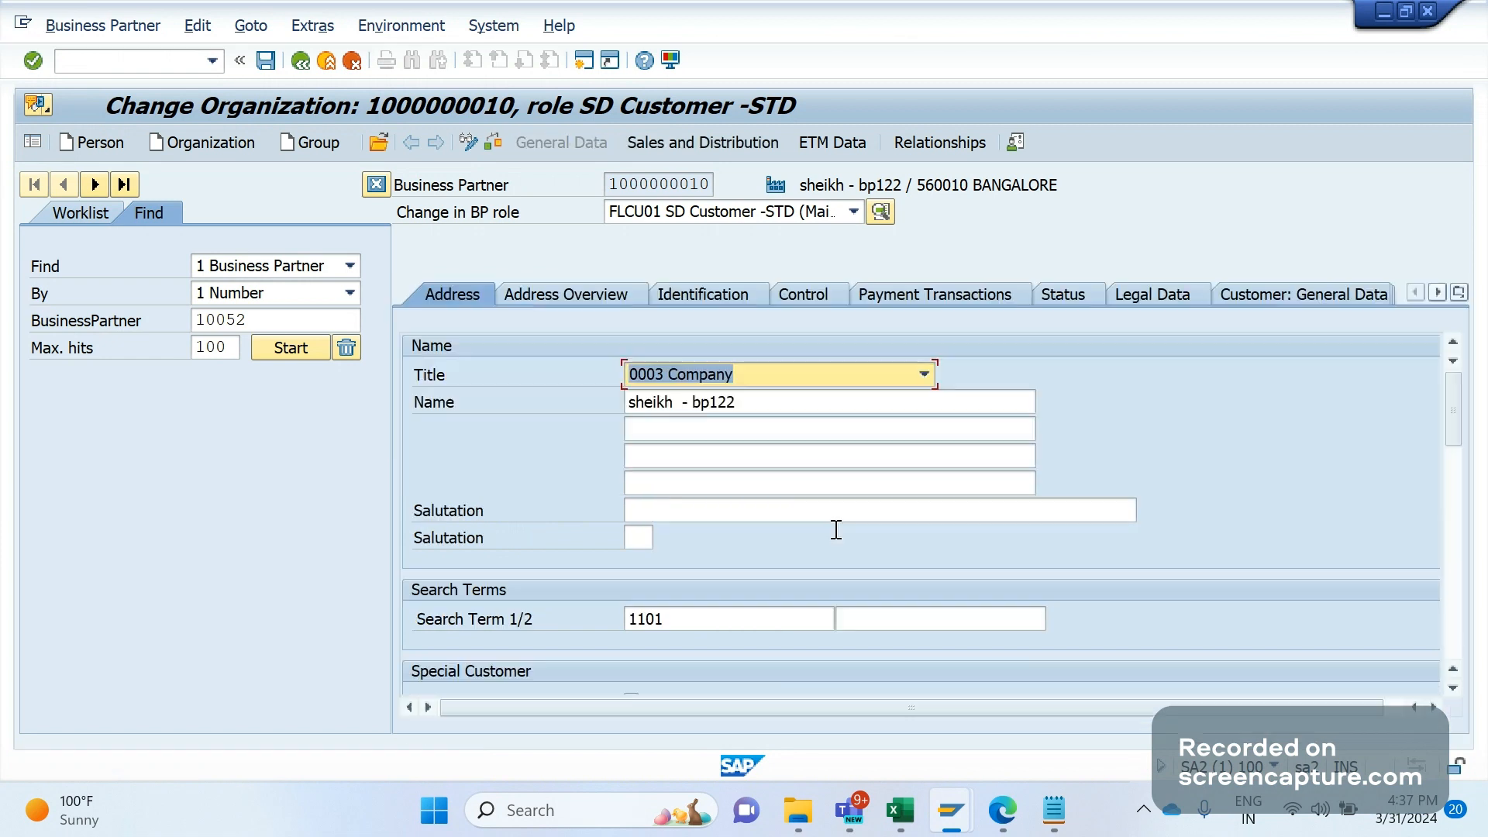
pyautogui.click(761, 404)
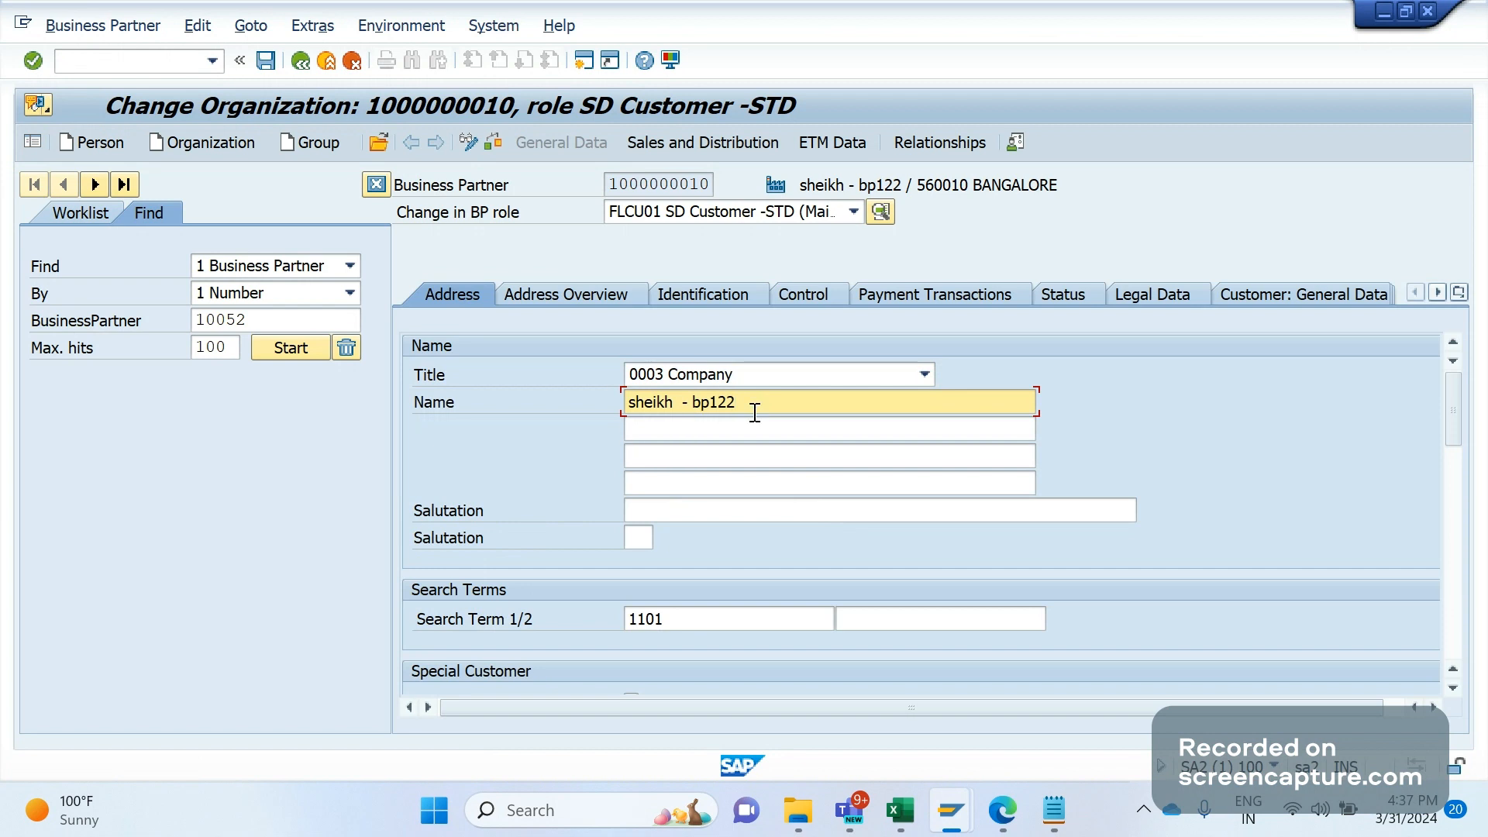
pyautogui.write('3')
pyautogui.click(266, 60)
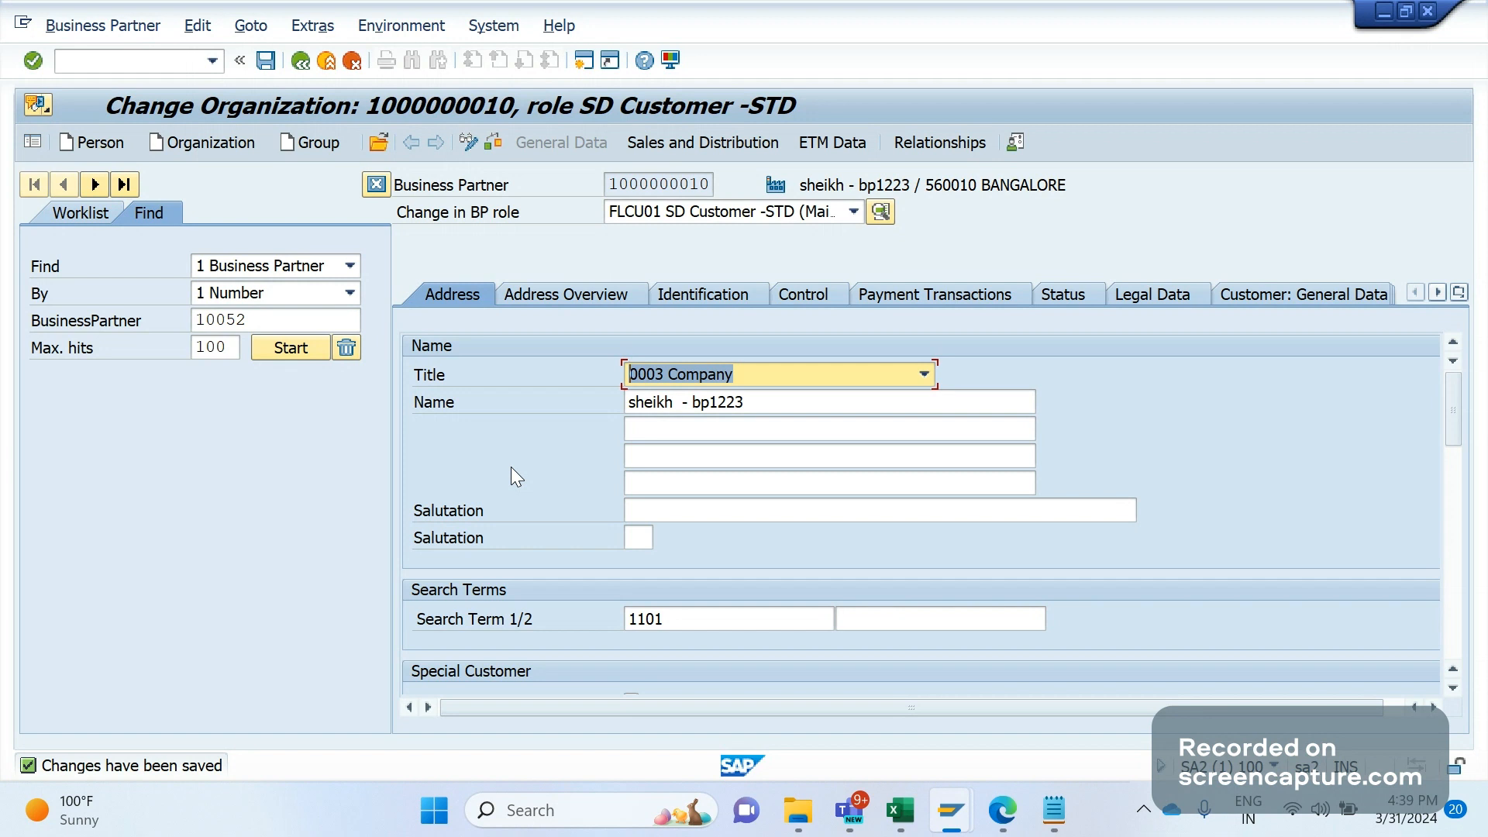
# Open transaction BD21 for creating IDocs from change pointers.
pyautogui.click(142, 60)
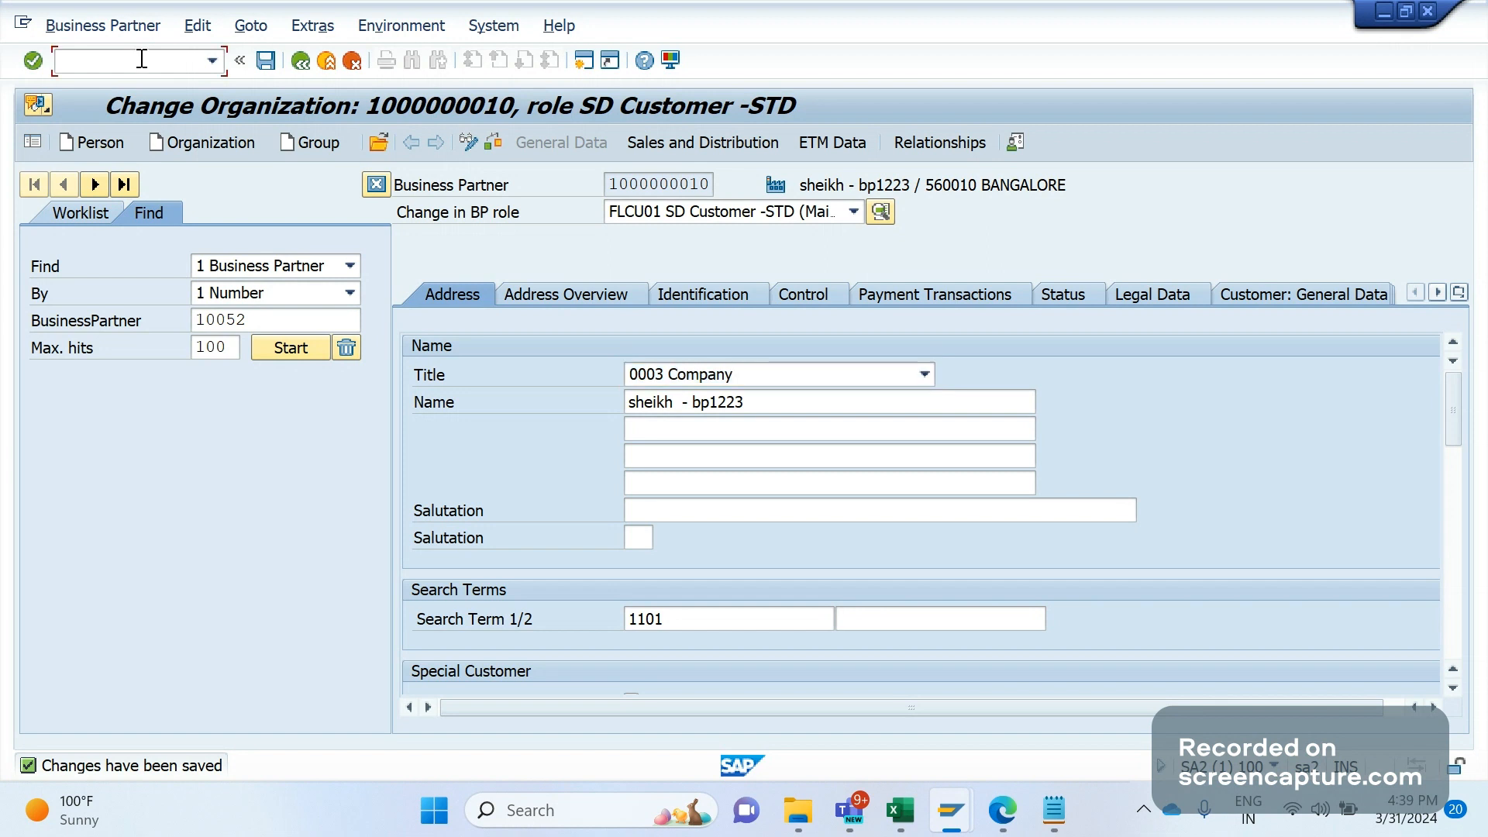
pyautogui.write('/nbd21')
pyautogui.press('Return')
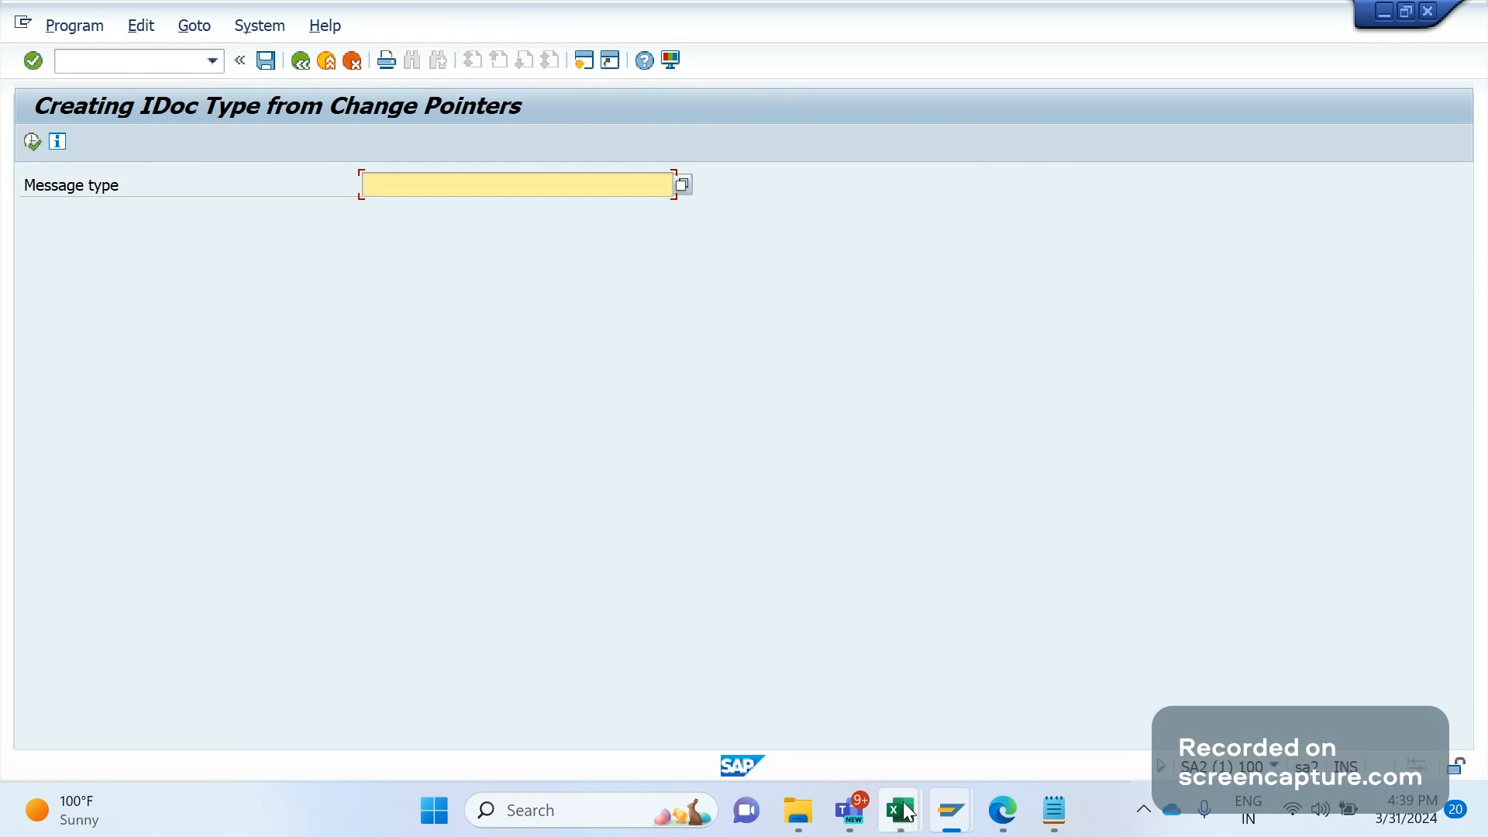
# Switch to the Excel workbook and enter the message types ORDERS in I5 and ORDRSP in I6.
pyautogui.moveTo(899, 810)
pyautogui.click(1013, 717)
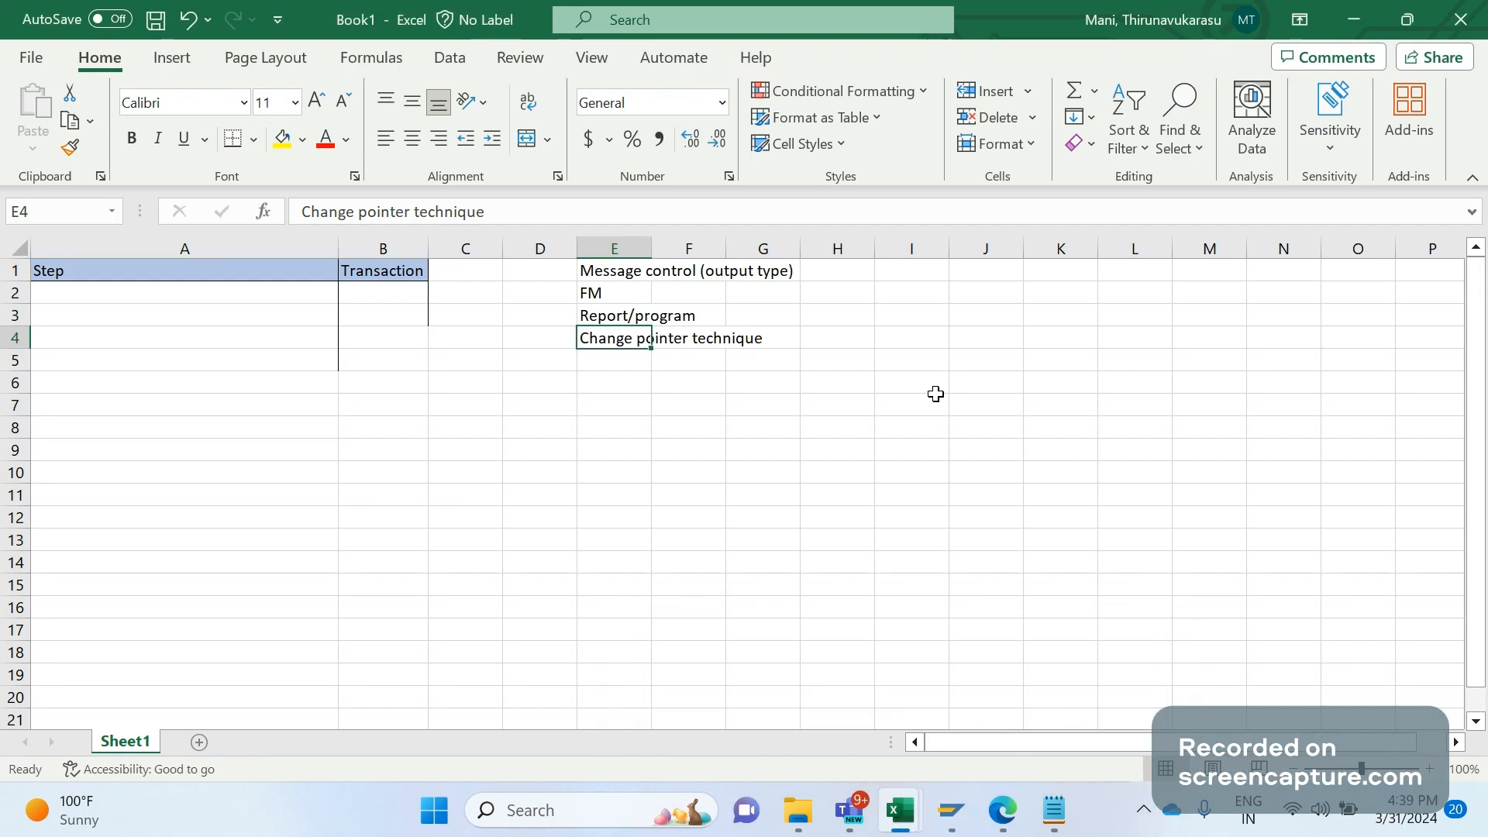
pyautogui.click(912, 366)
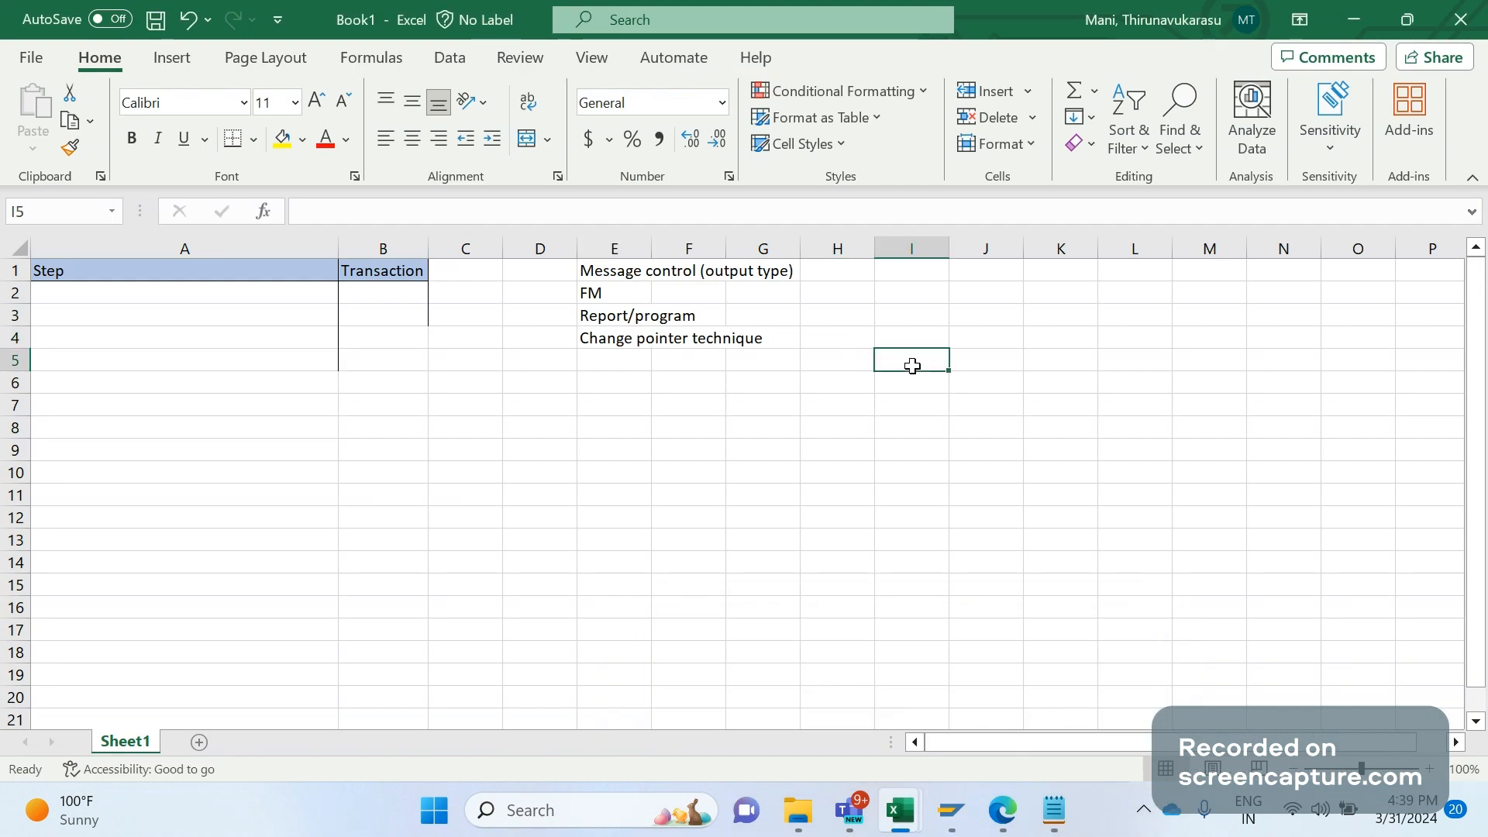
pyautogui.write('ORDERS')
pyautogui.press('Return')
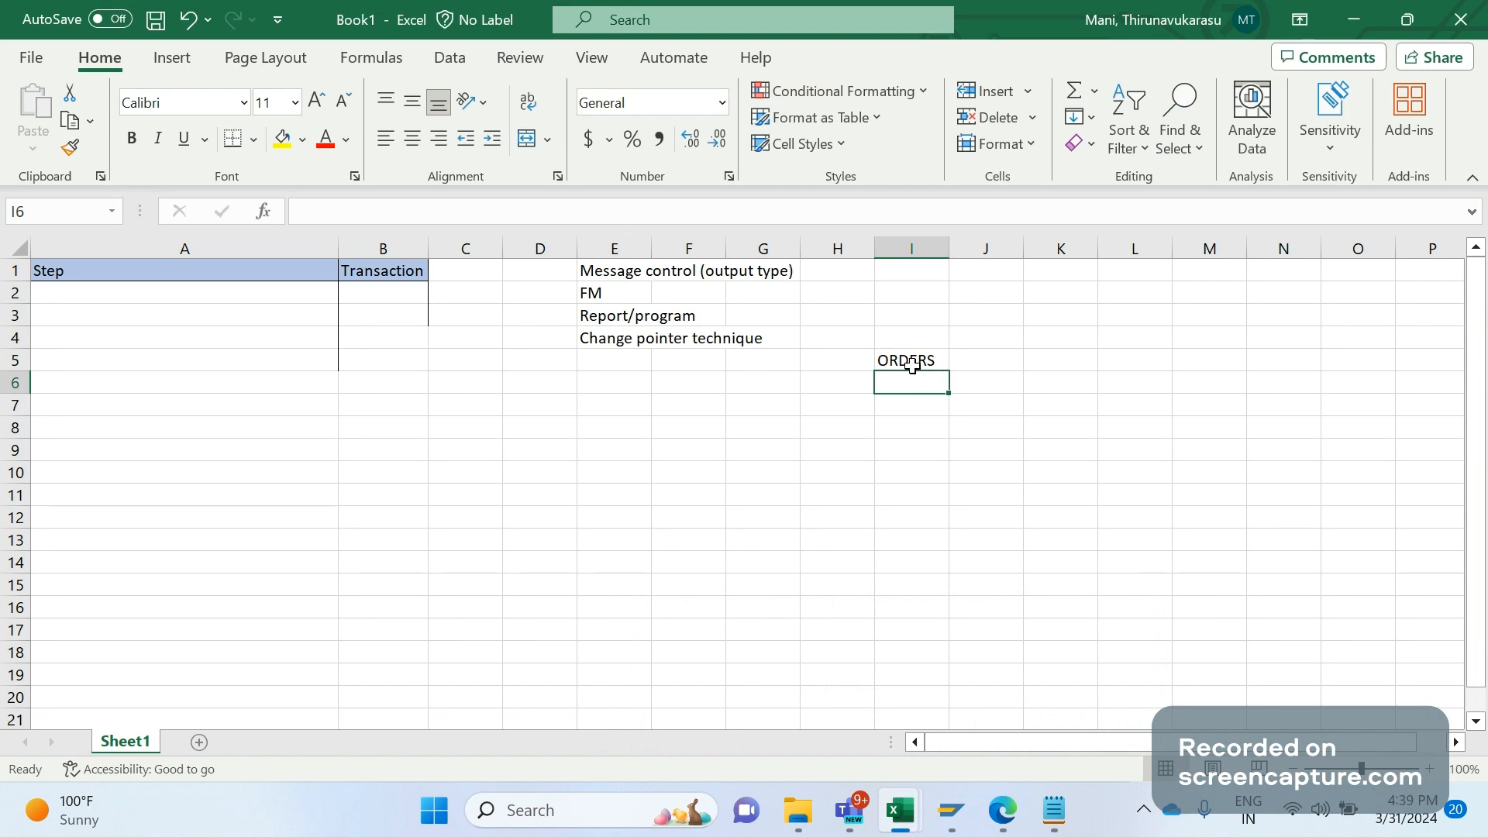
pyautogui.press('F2')
pyautogui.write('ORDE')
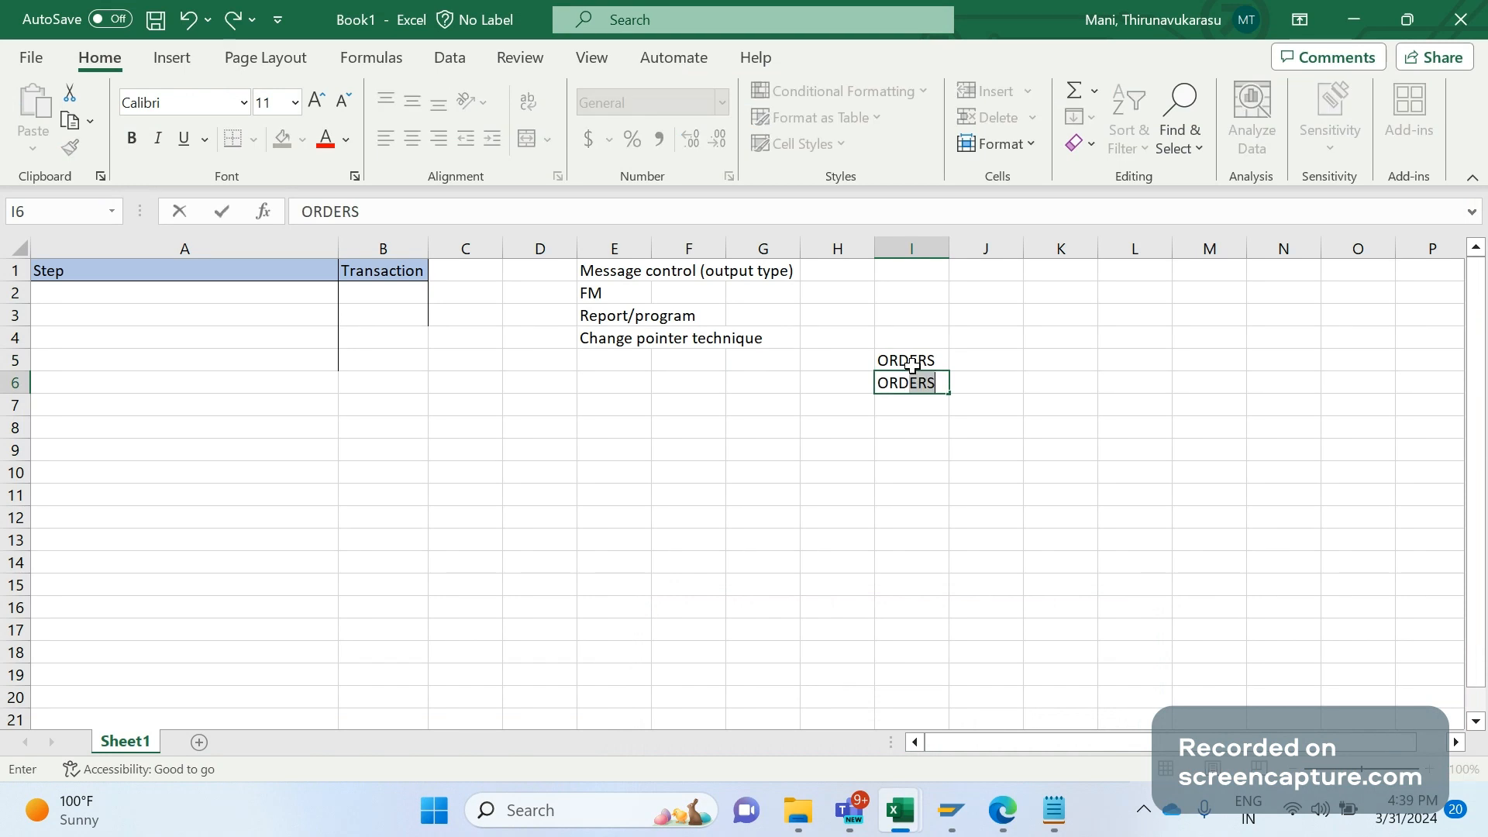
pyautogui.write('RSP')
pyautogui.press('Return')
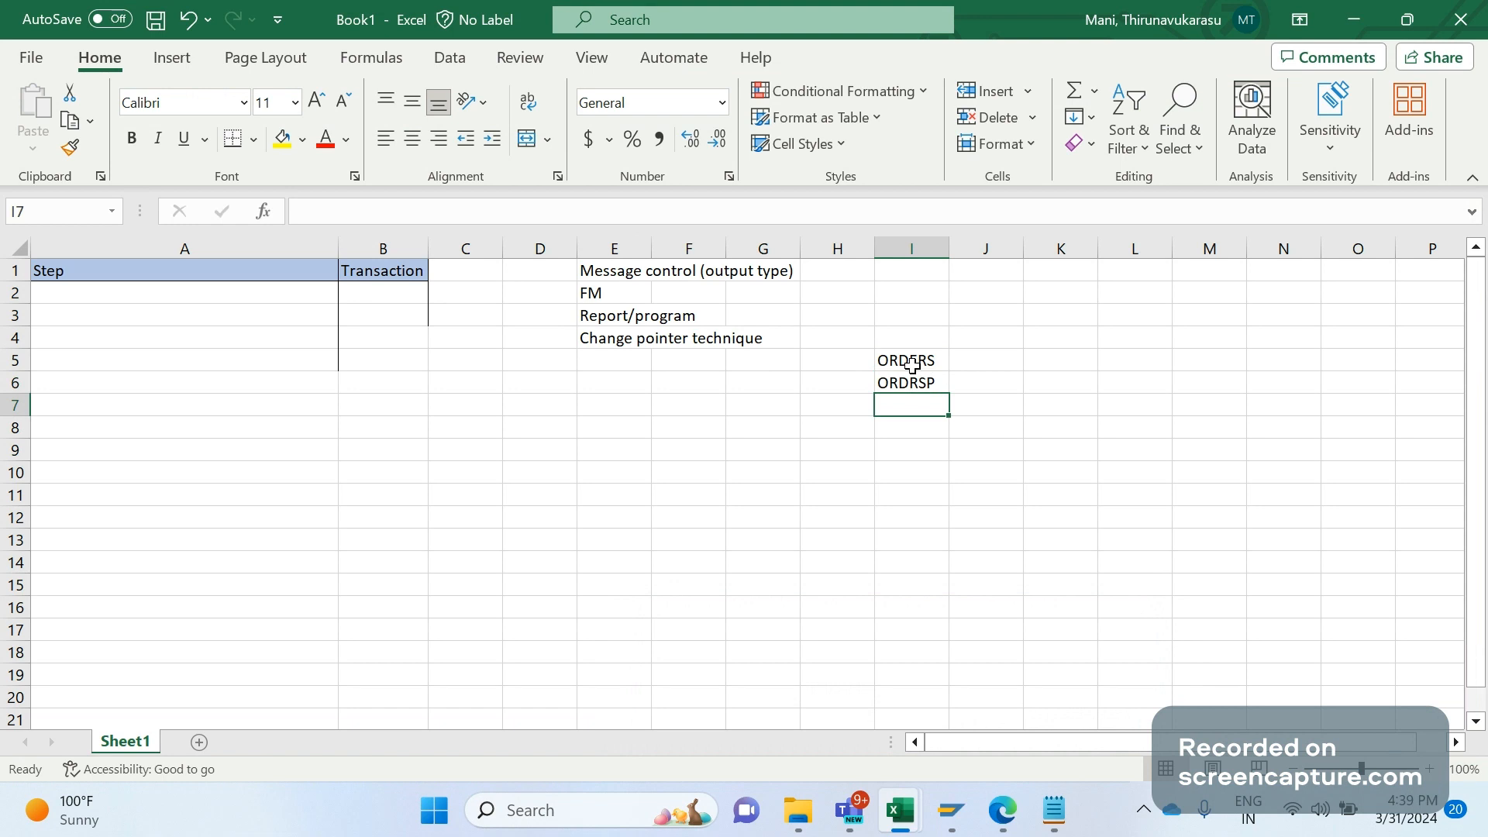
# Continue the message type list with ORDCHG in I7 and INVOIC in I8.
pyautogui.write('OR')
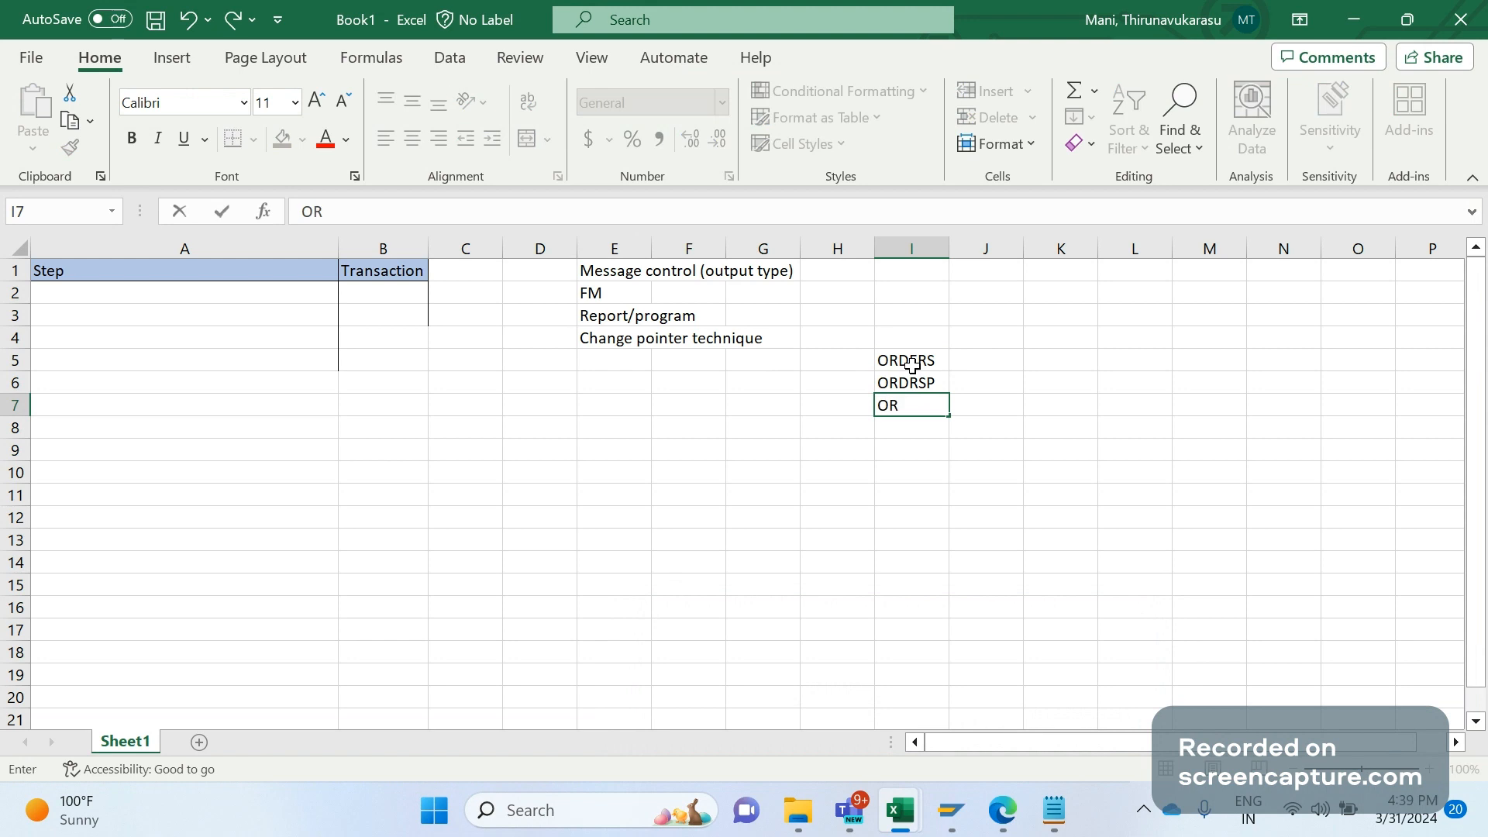
pyautogui.write('DR')
pyautogui.press('BackSpace')
pyautogui.press('BackSpace')
pyautogui.write('CHG')
pyautogui.press('Return')
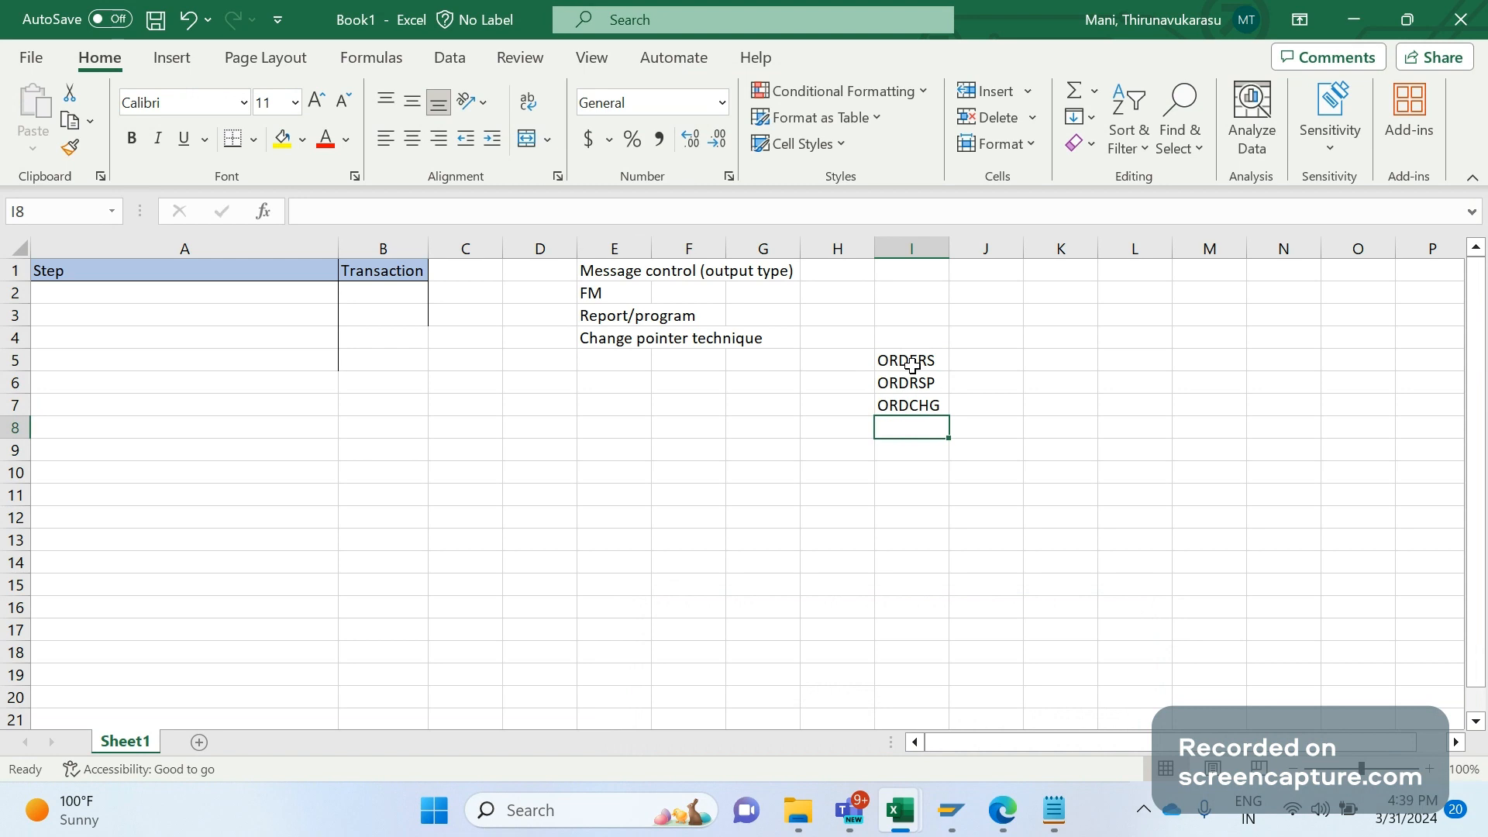
pyautogui.write('INVOIC')
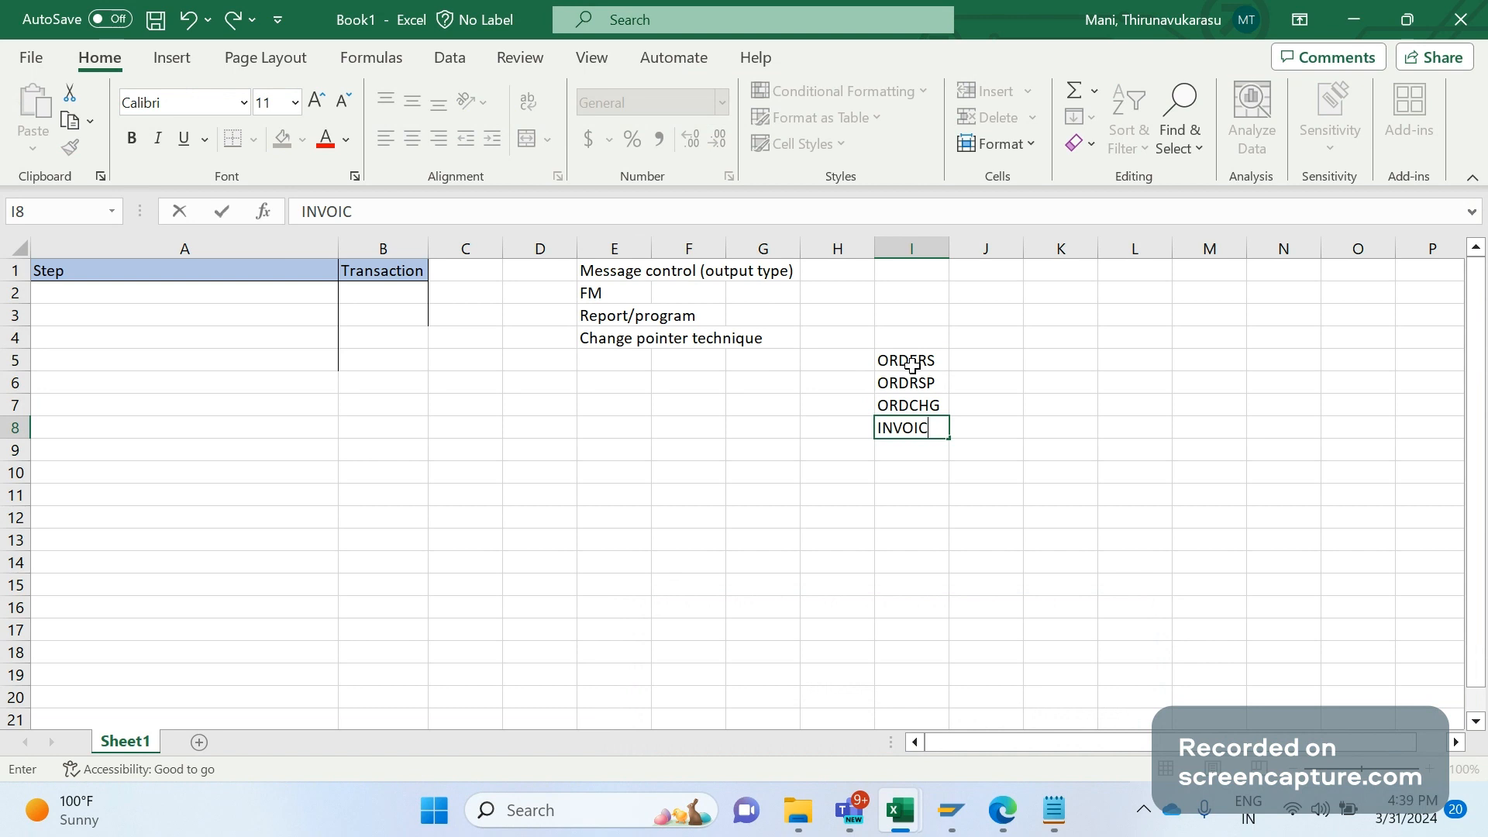
pyautogui.press('Return')
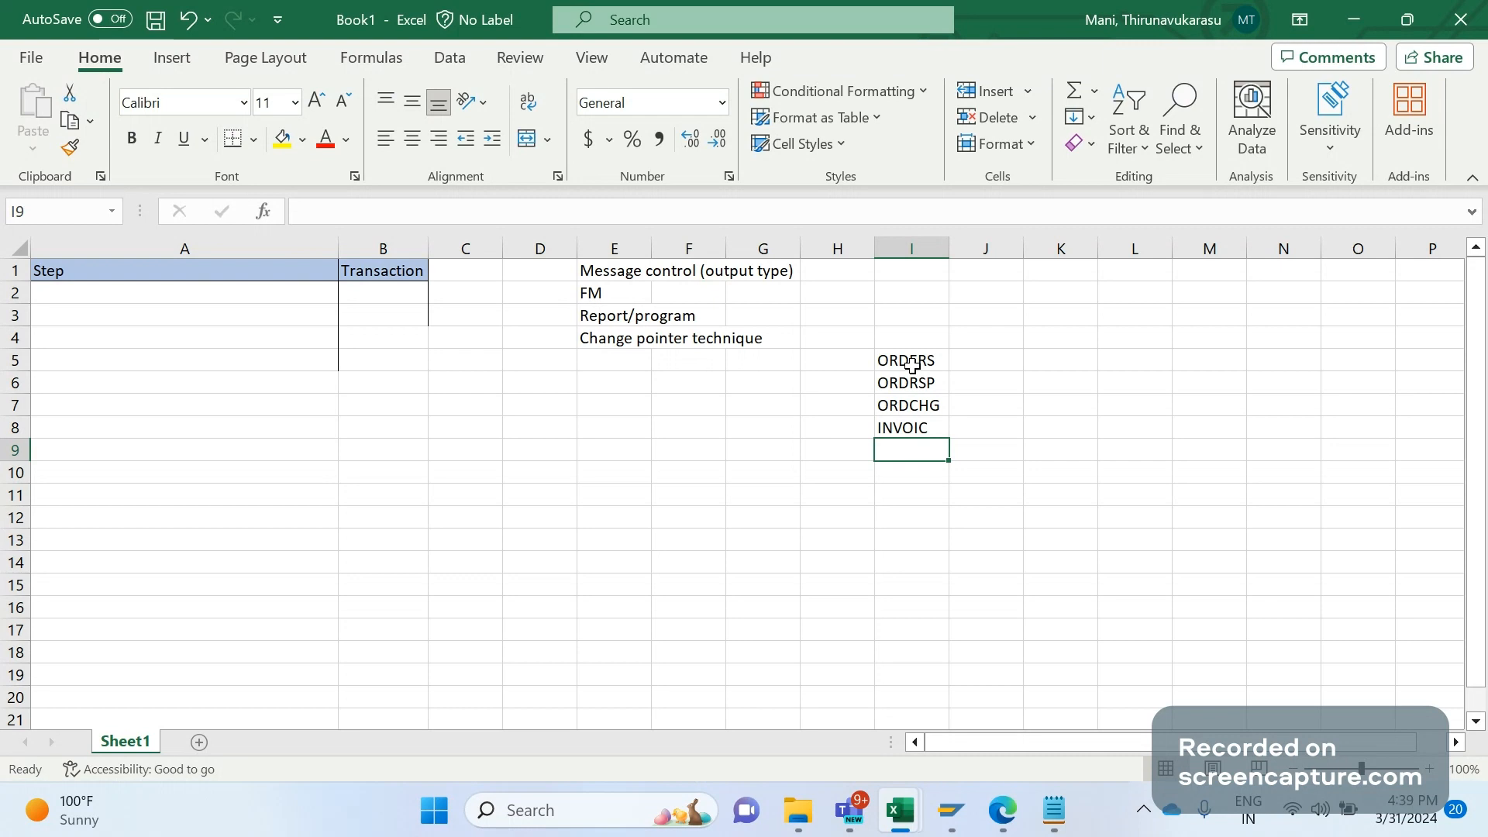
# Add ADRMAS in I9 and fill that cell with yellow.
pyautogui.write('ADRMAS')
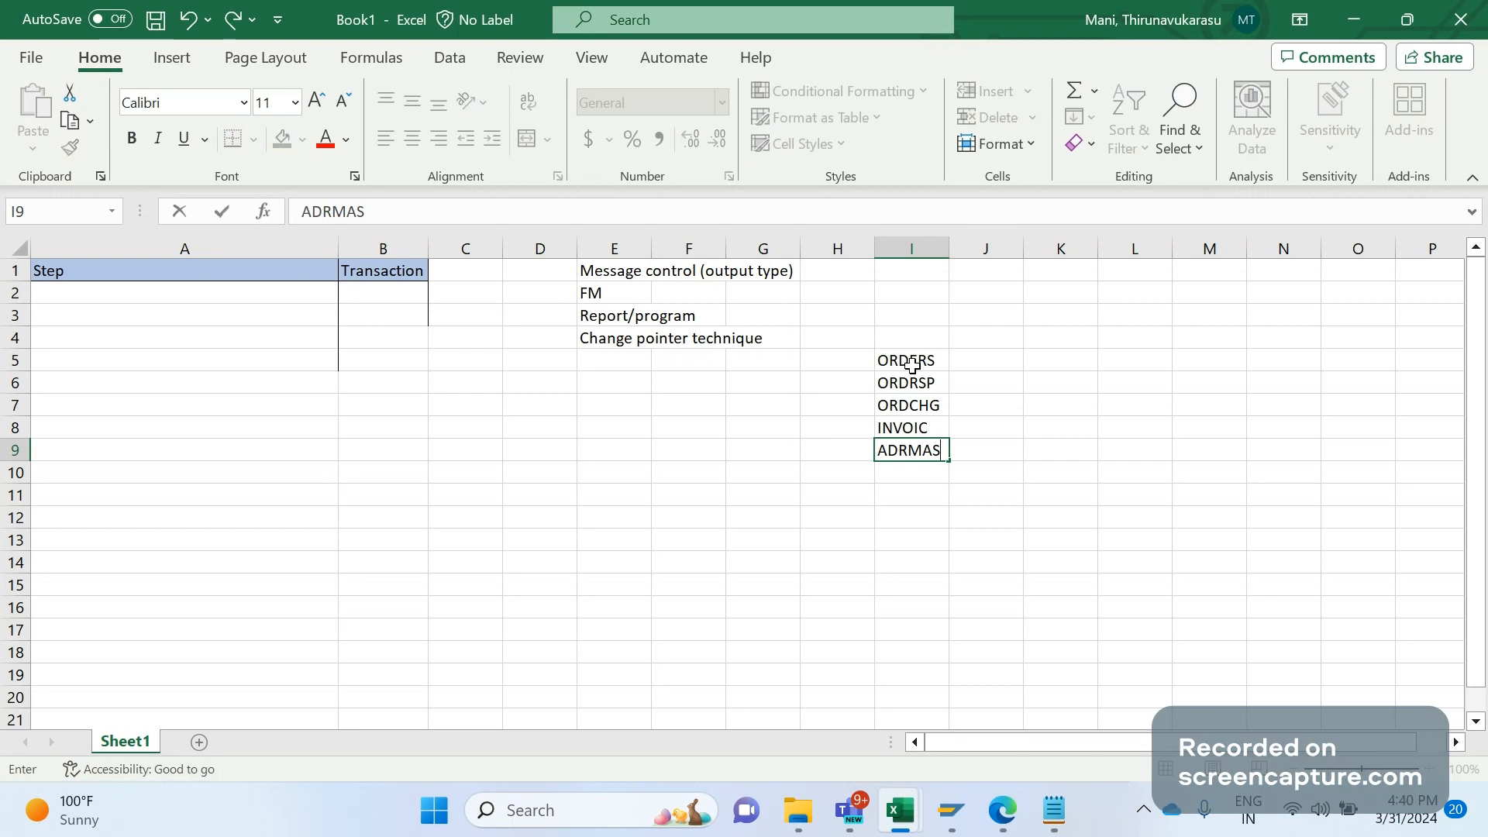
pyautogui.press('Return')
pyautogui.click(923, 456)
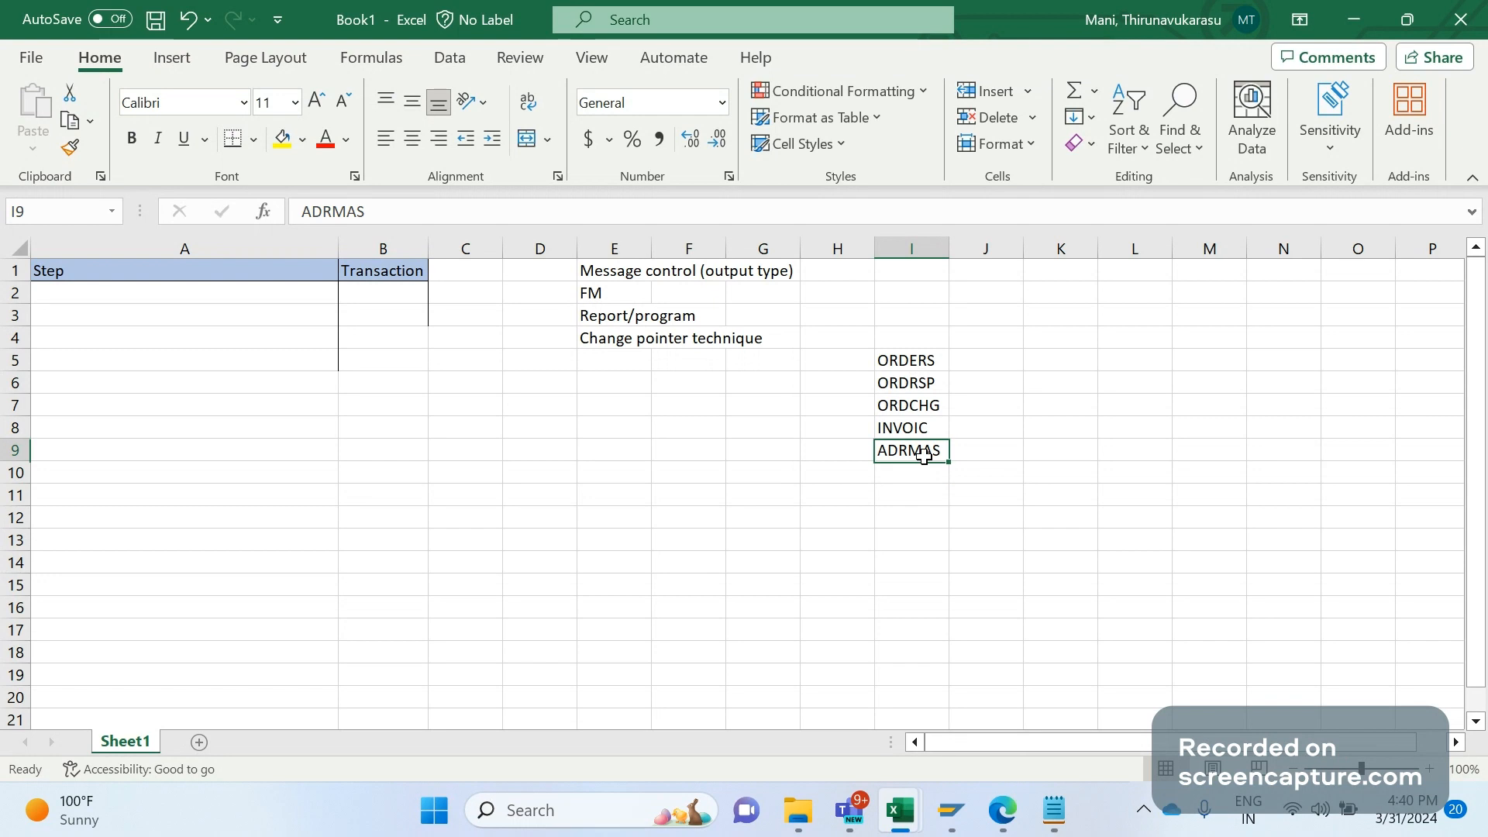
pyautogui.click(281, 140)
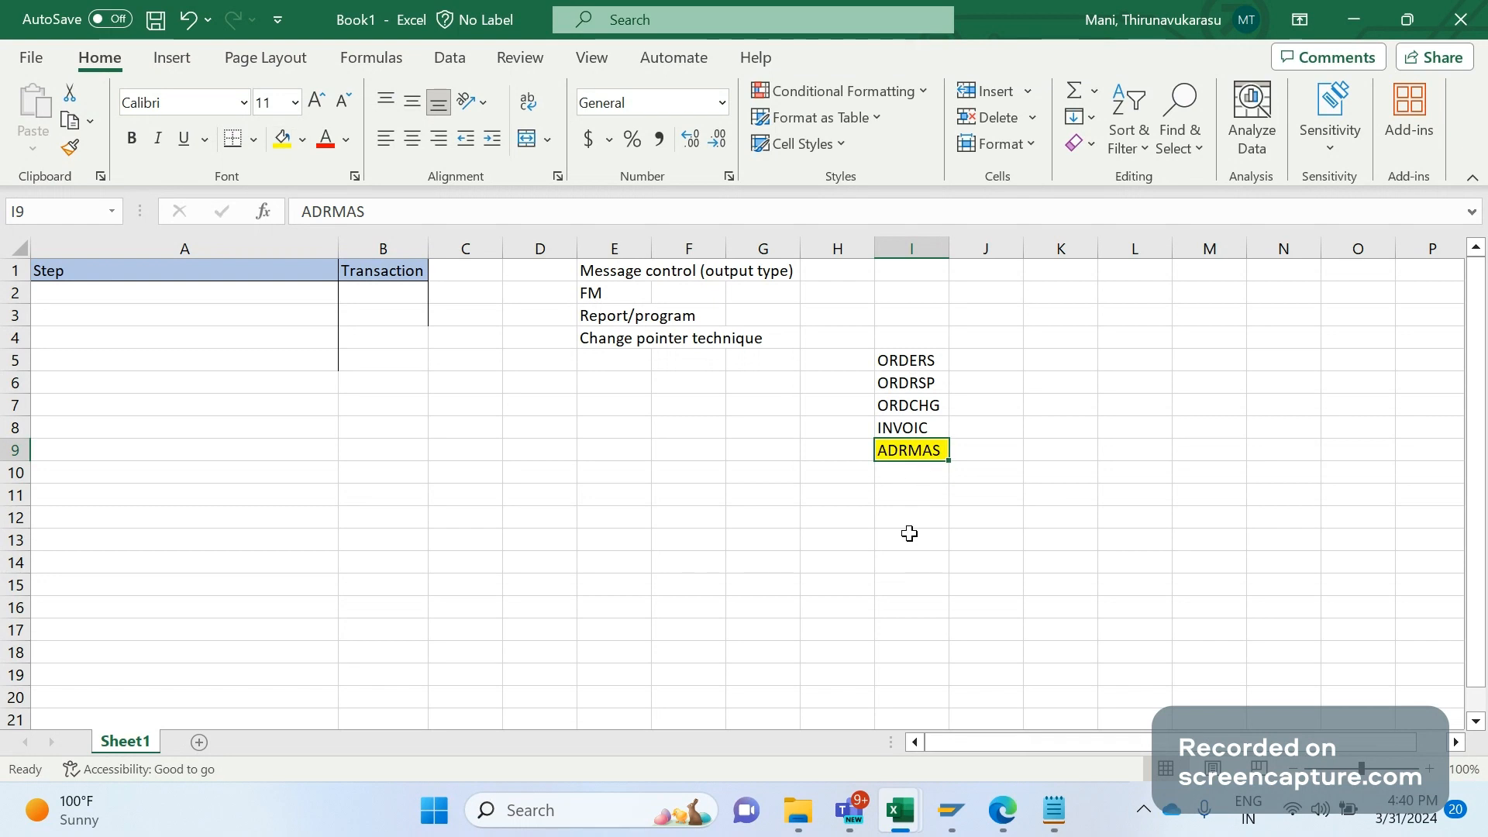
# Switch back to SAP and set the message type to ADRMAS for creating IDocs from change pointers.
pyautogui.hotkey('alt', 'Tab')
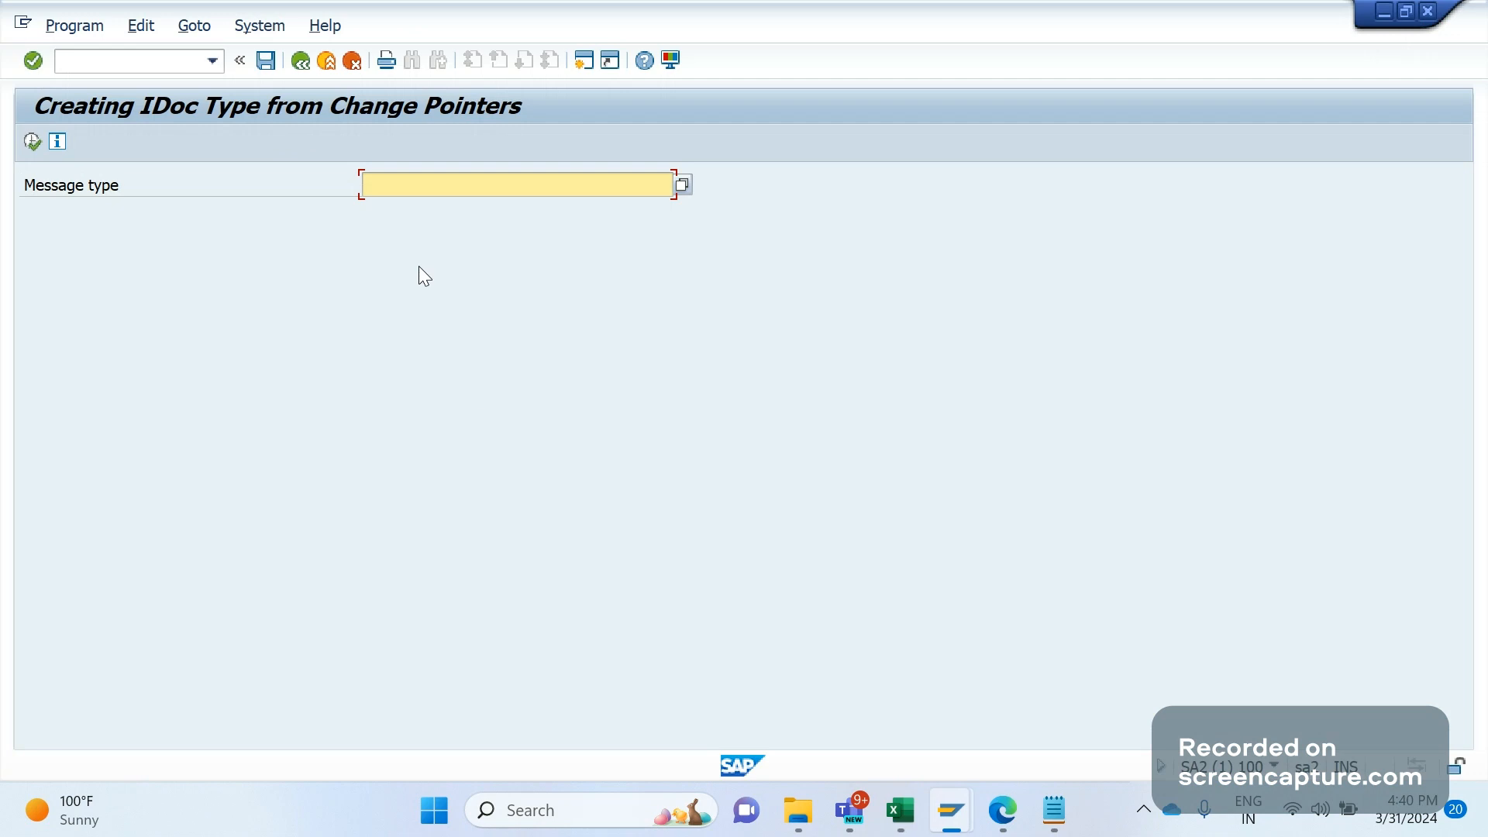
pyautogui.click(217, 64)
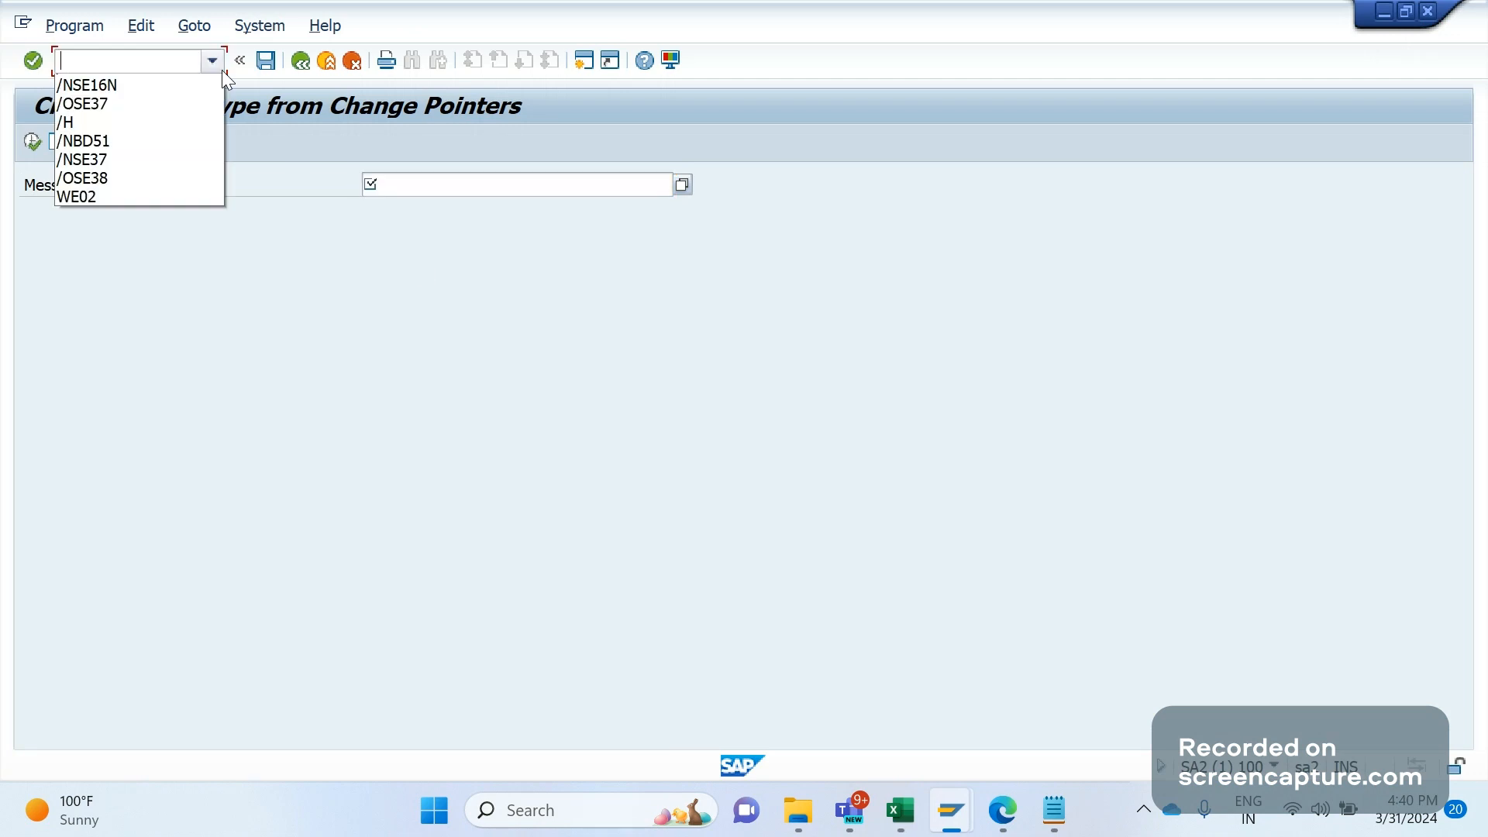
pyautogui.click(129, 87)
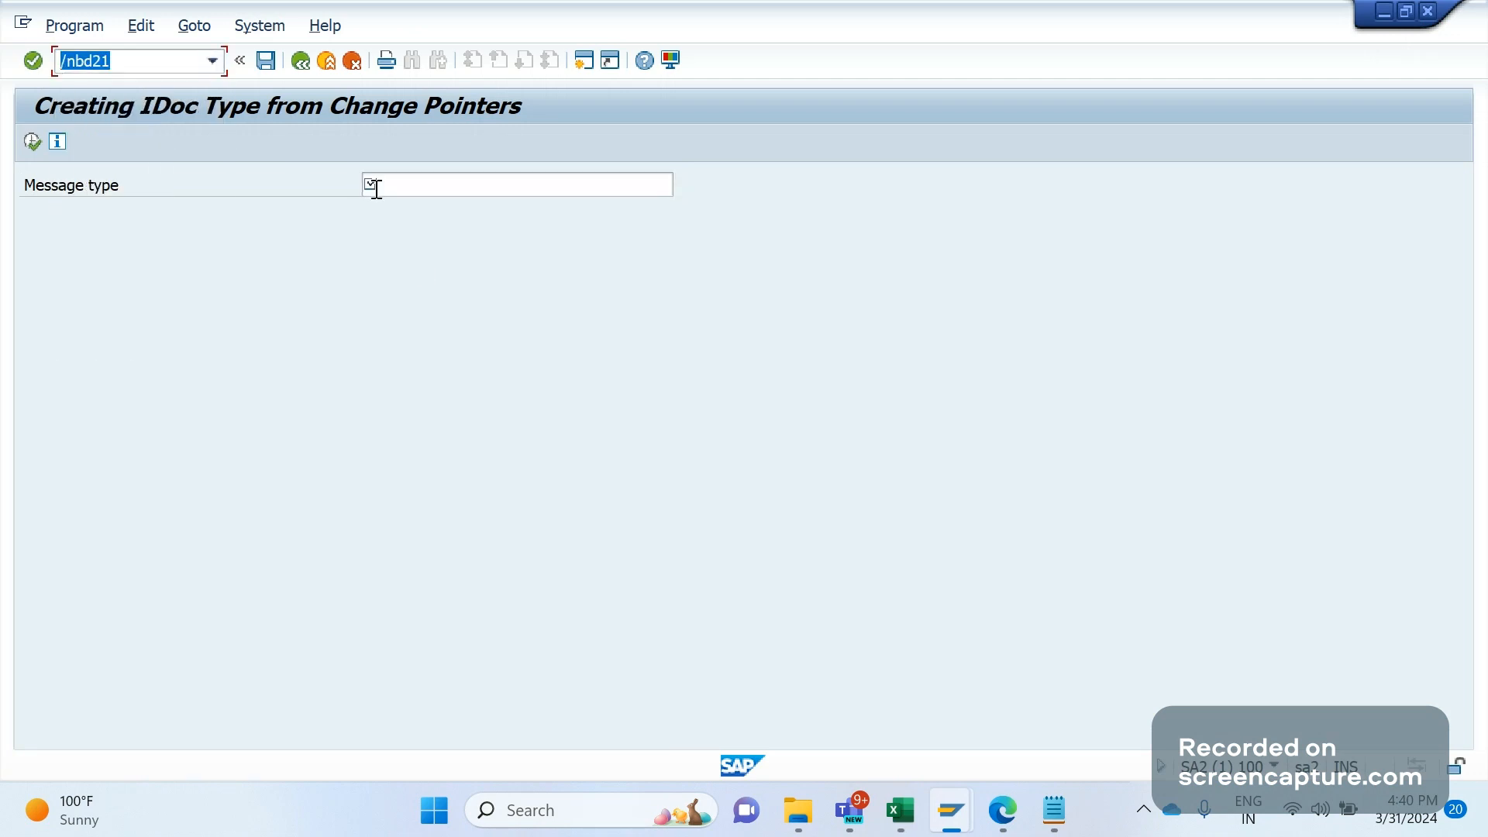
pyautogui.click(401, 191)
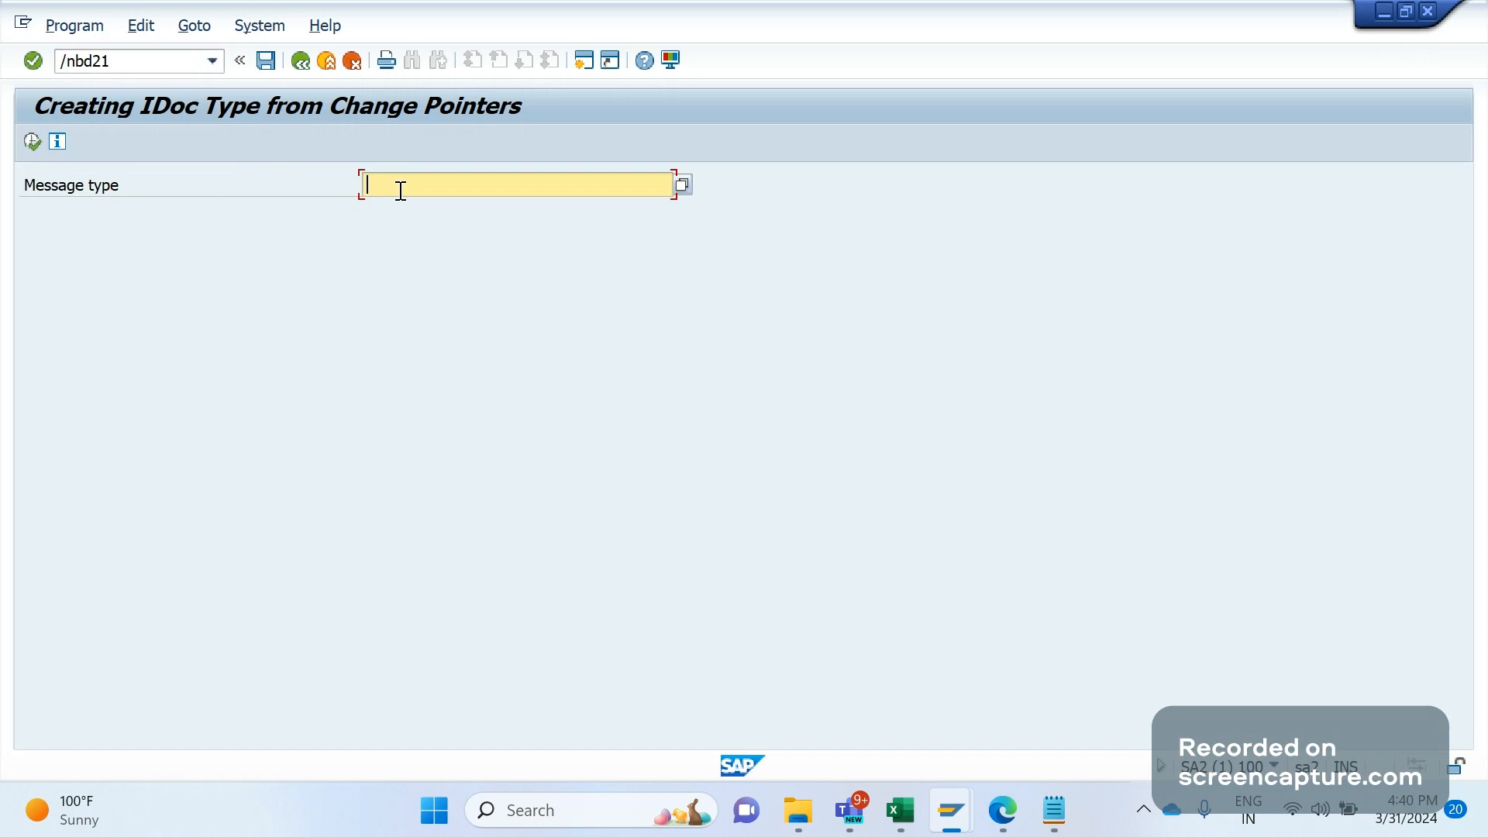
pyautogui.write('ADRMAS')
pyautogui.click(470, 173)
pyautogui.click(391, 263)
# Open the ABAP Editor transaction SE38 in a new session.
pyautogui.click(132, 60)
pyautogui.click(145, 62)
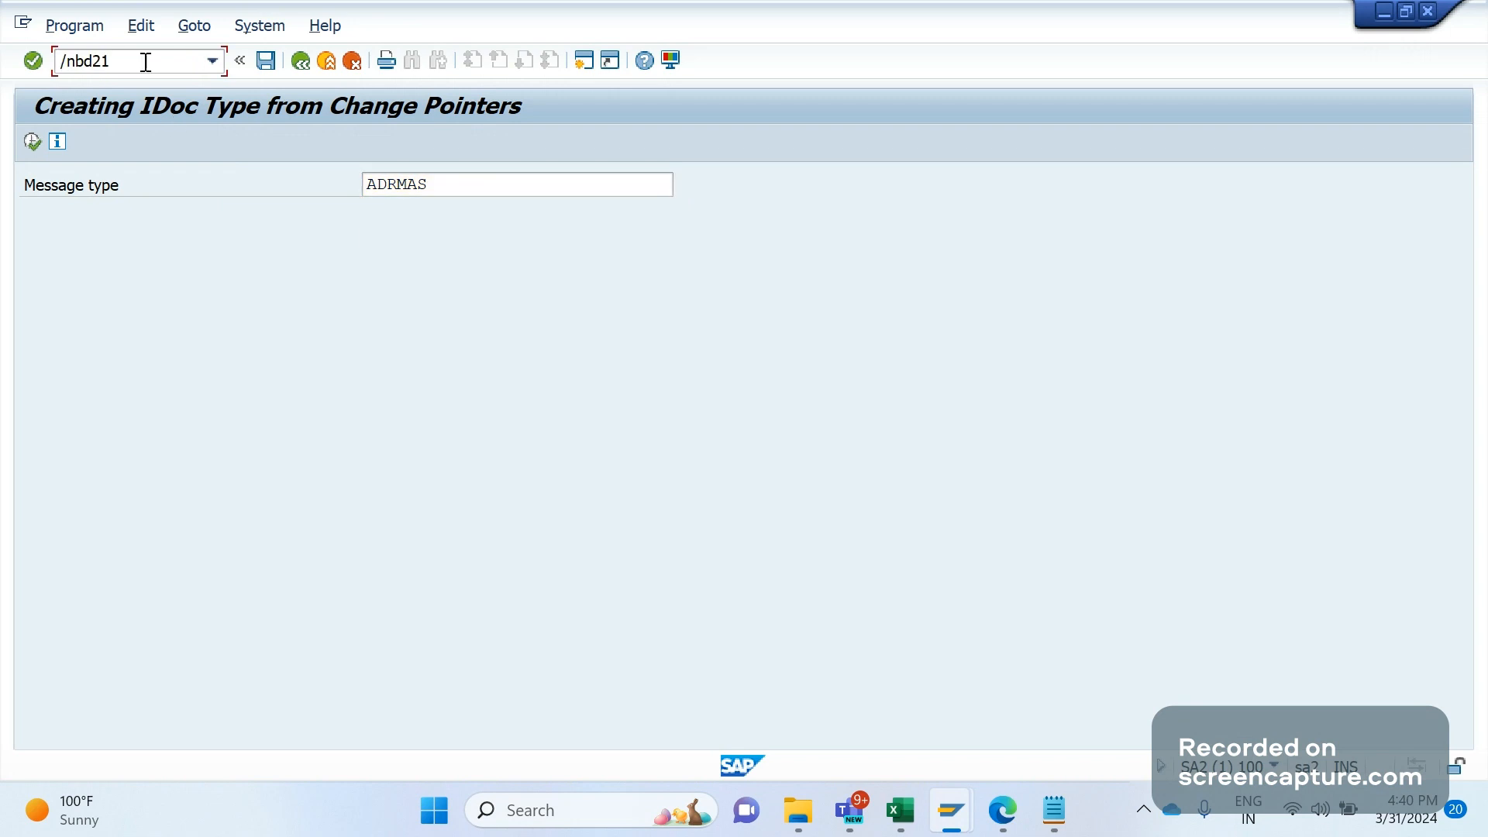
pyautogui.doubleClick(145, 62)
pyautogui.press('BackSpace')
pyautogui.write('/OSE3')
pyautogui.press('Return')
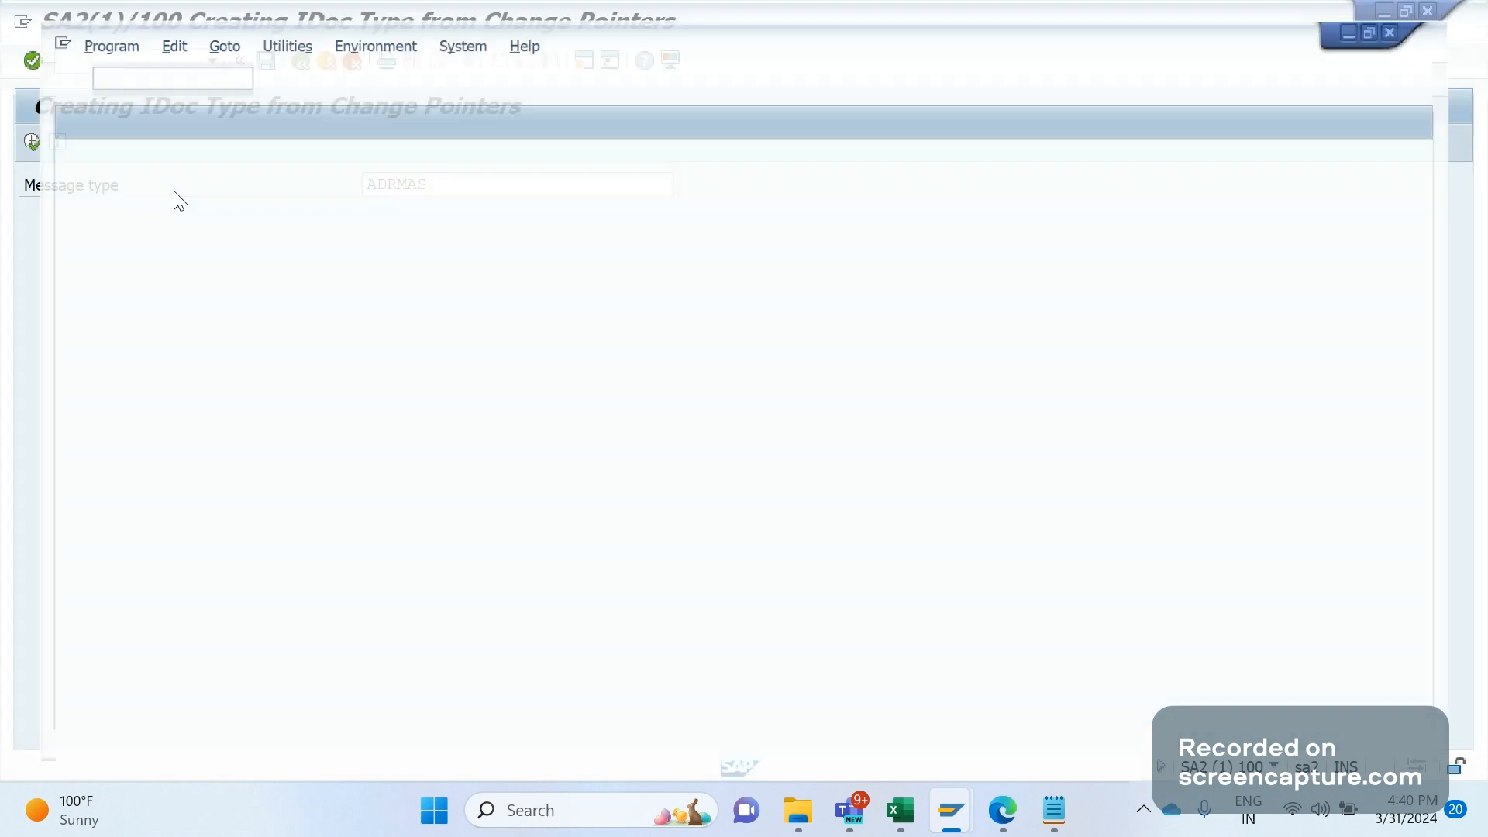
# Enter program RBDMIDOC in the ABAP Editor and execute it.
pyautogui.write('RBDMIOD')
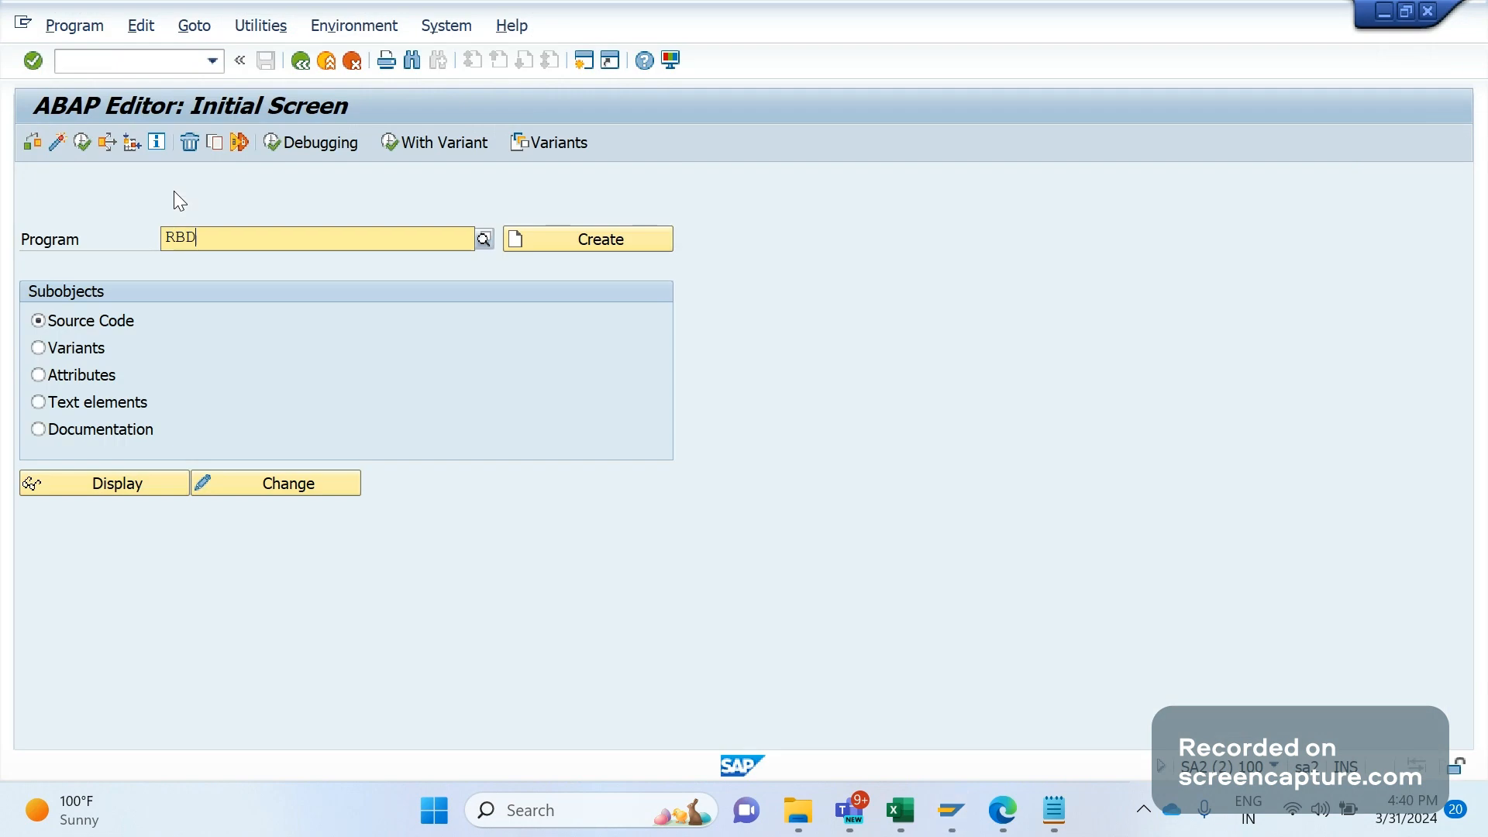
pyautogui.press('BackSpace')
pyautogui.press('BackSpace')
pyautogui.write('DO')
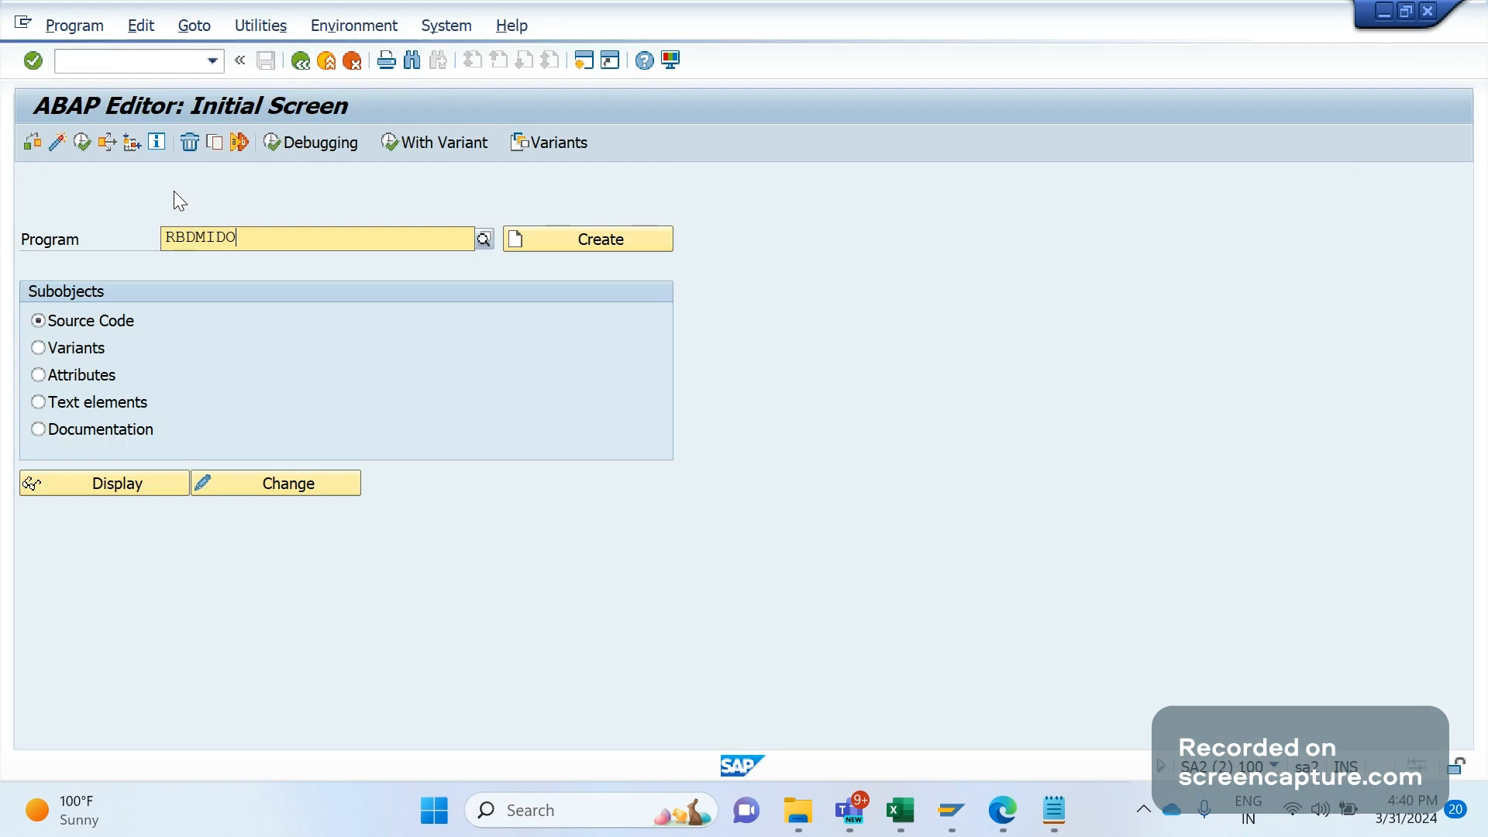
pyautogui.write('C')
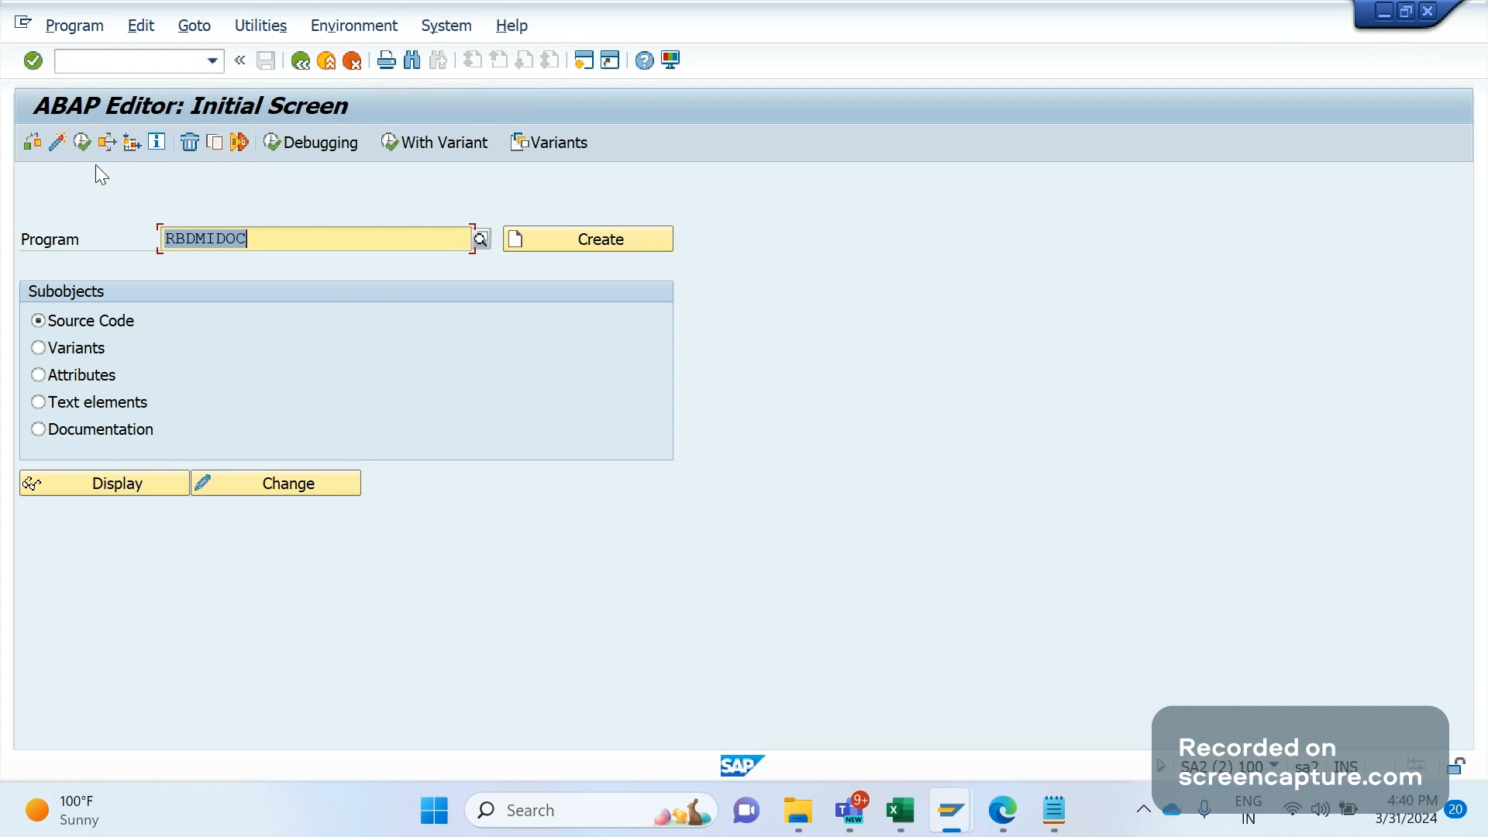
pyautogui.press('F8')
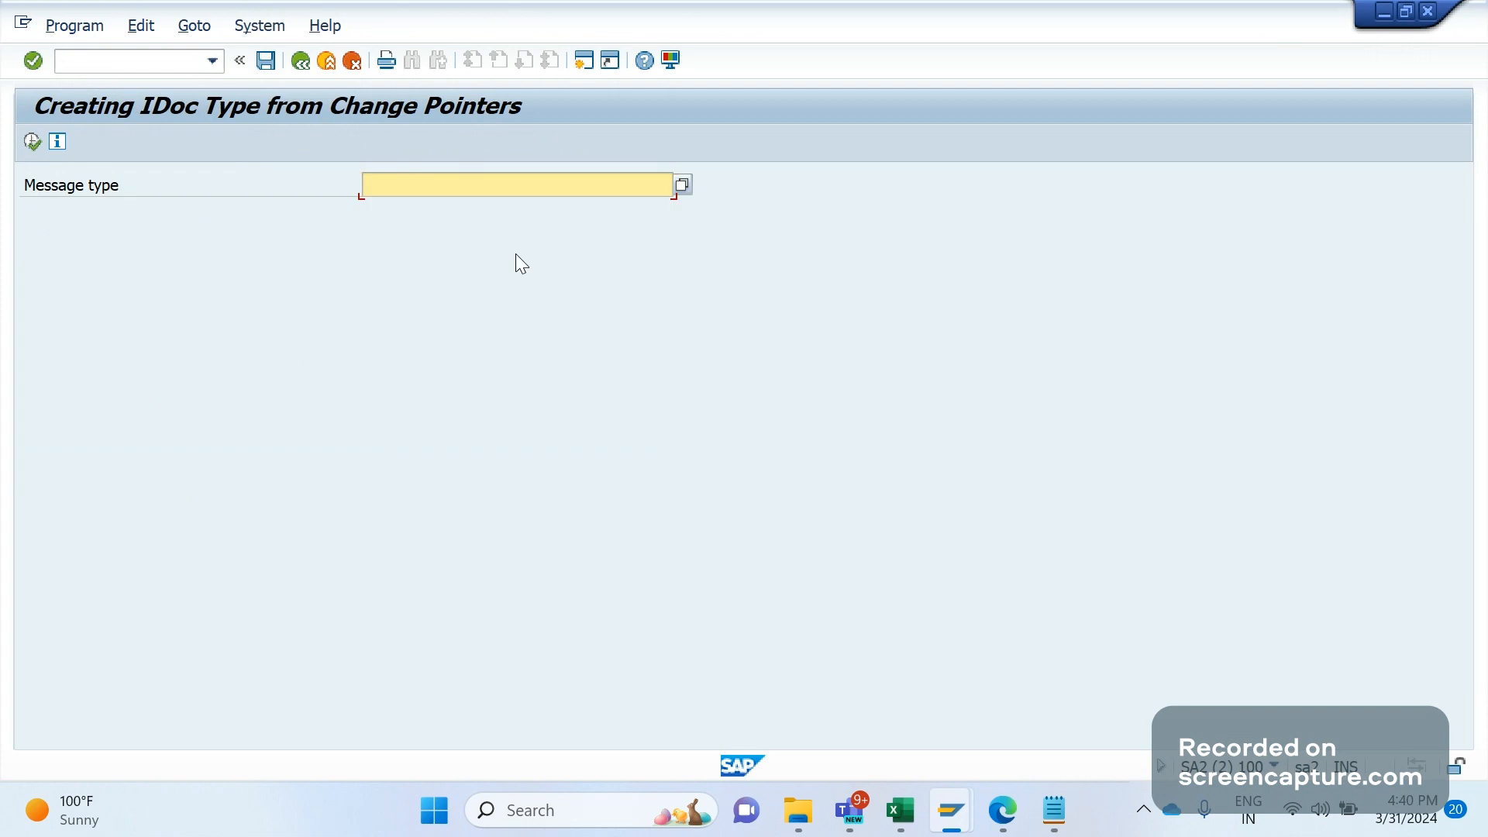
# Generate the IDocs from change pointers for message type ADRMAS and acknowledge the information dialog.
pyautogui.click(449, 188)
pyautogui.write('ADRMAS')
pyautogui.click(32, 142)
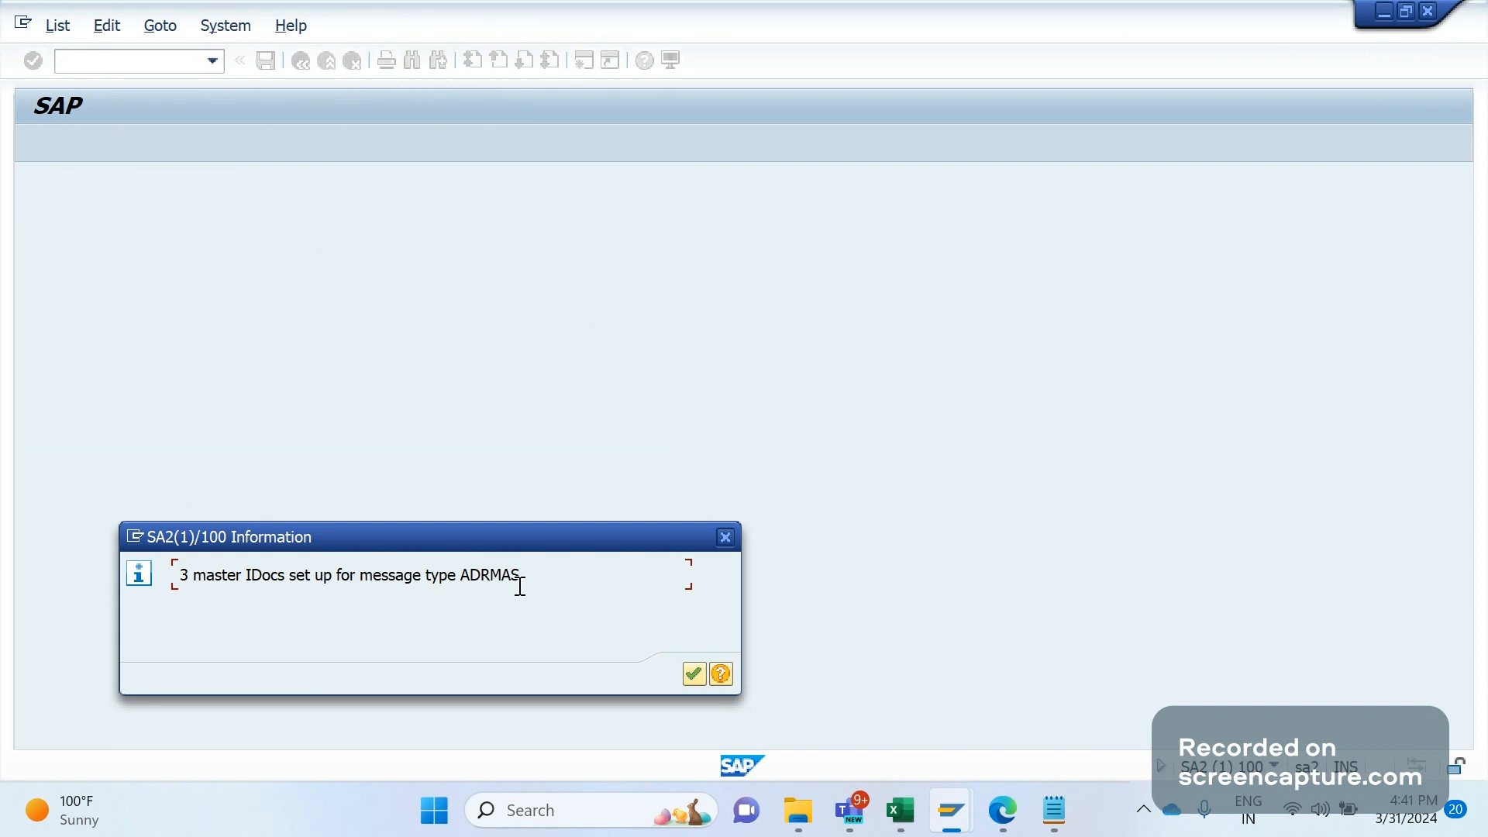
pyautogui.click(694, 673)
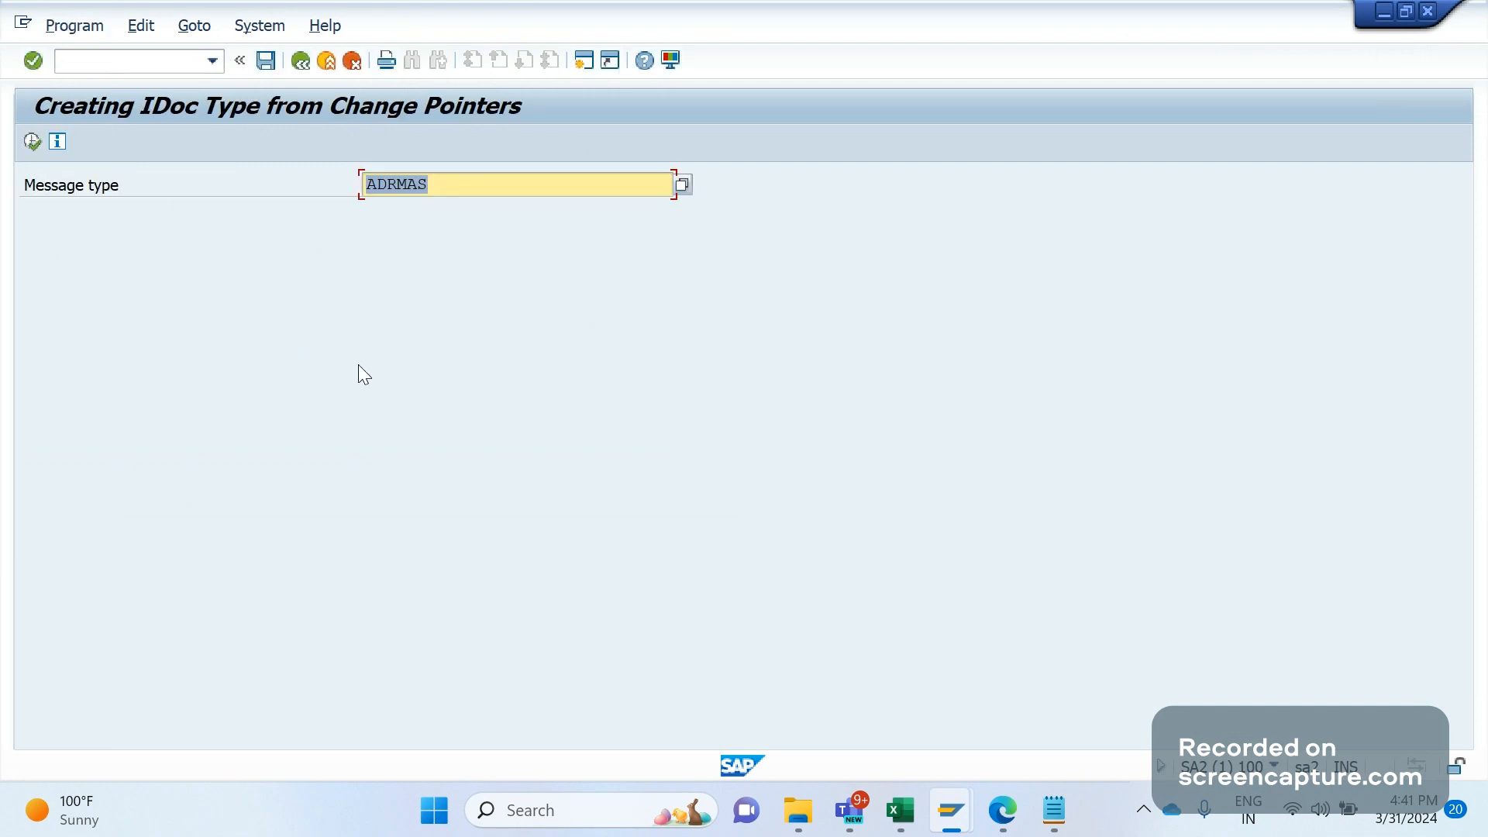
# Open WE02 in a new session and list the IDocs with direction 1 and logical message ADRMAS.
pyautogui.click(84, 69)
pyautogui.write('/')
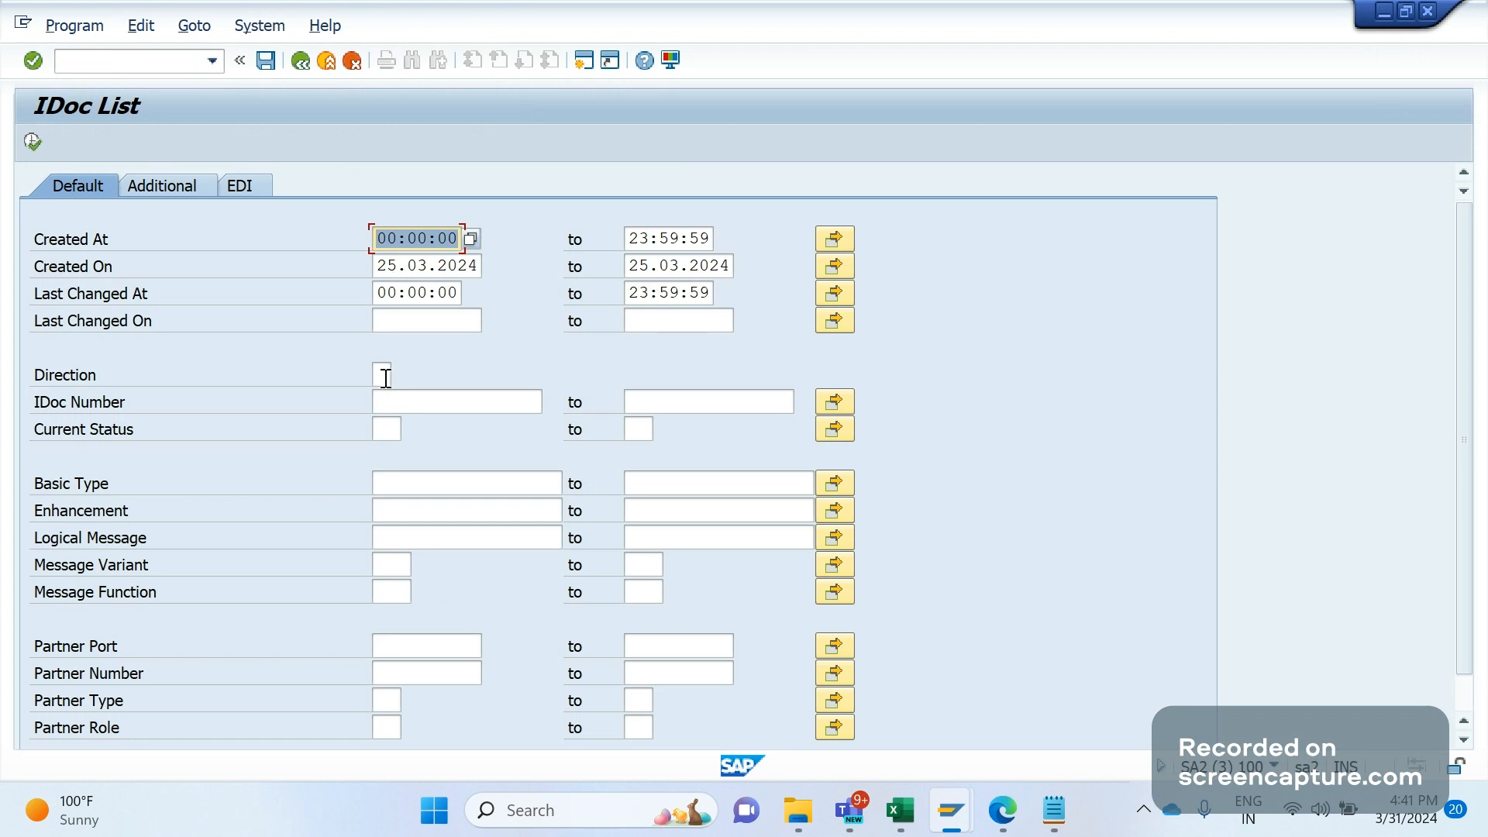
pyautogui.click(385, 377)
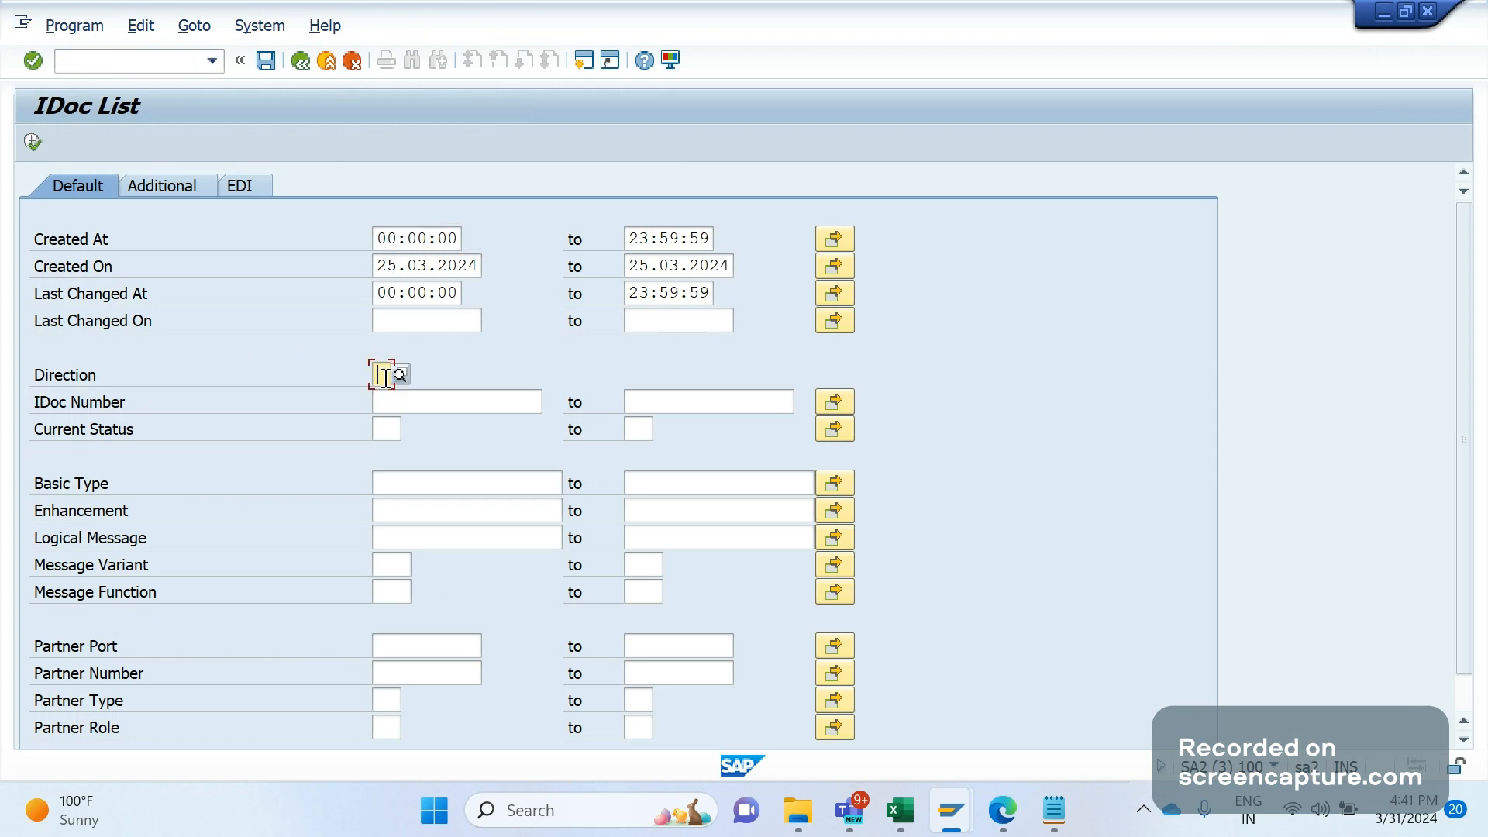
pyautogui.write('1')
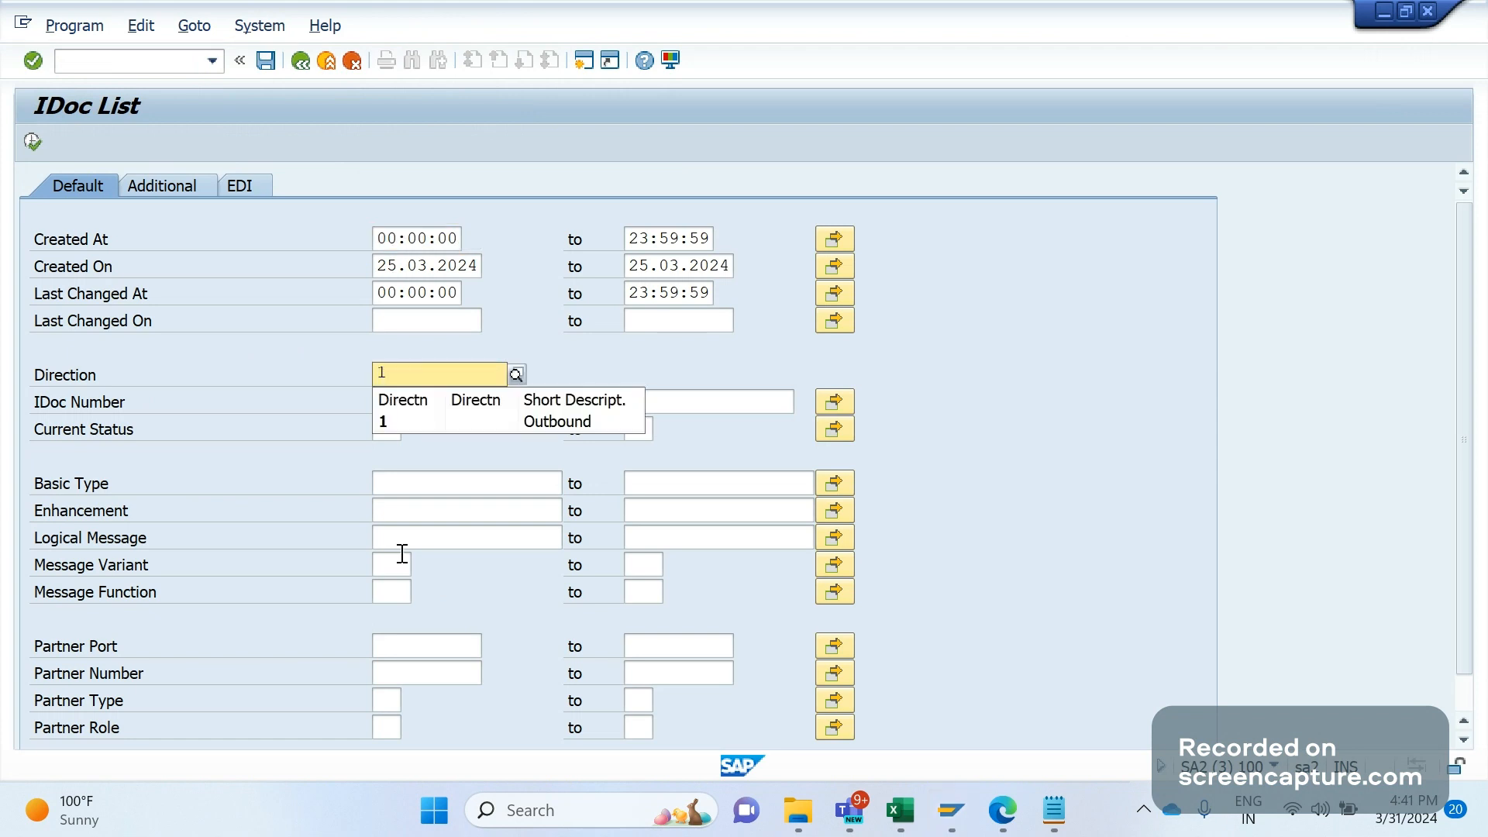
pyautogui.click(398, 539)
pyautogui.write('ADRMAS')
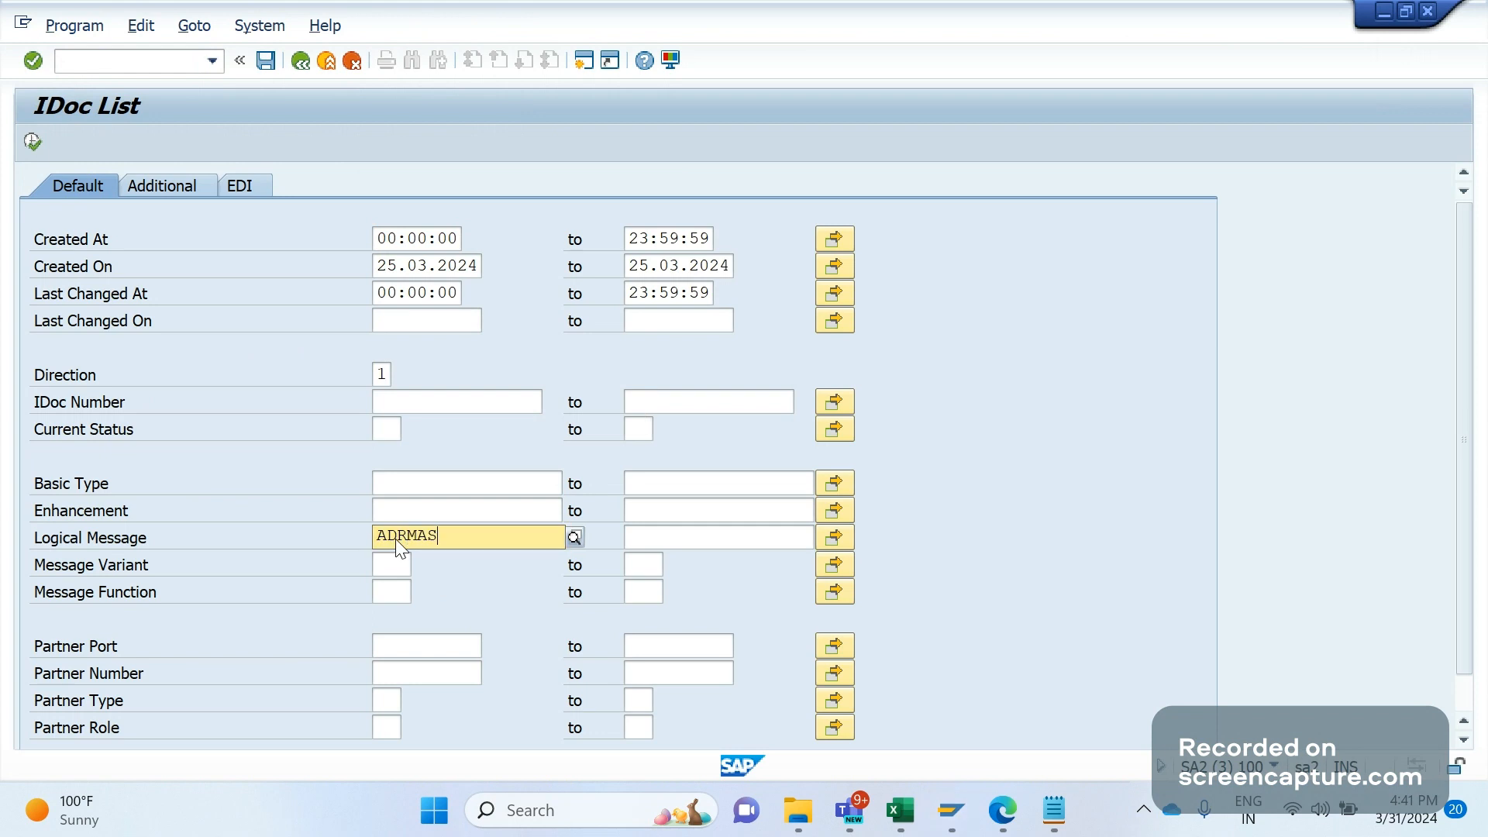
pyautogui.click(32, 142)
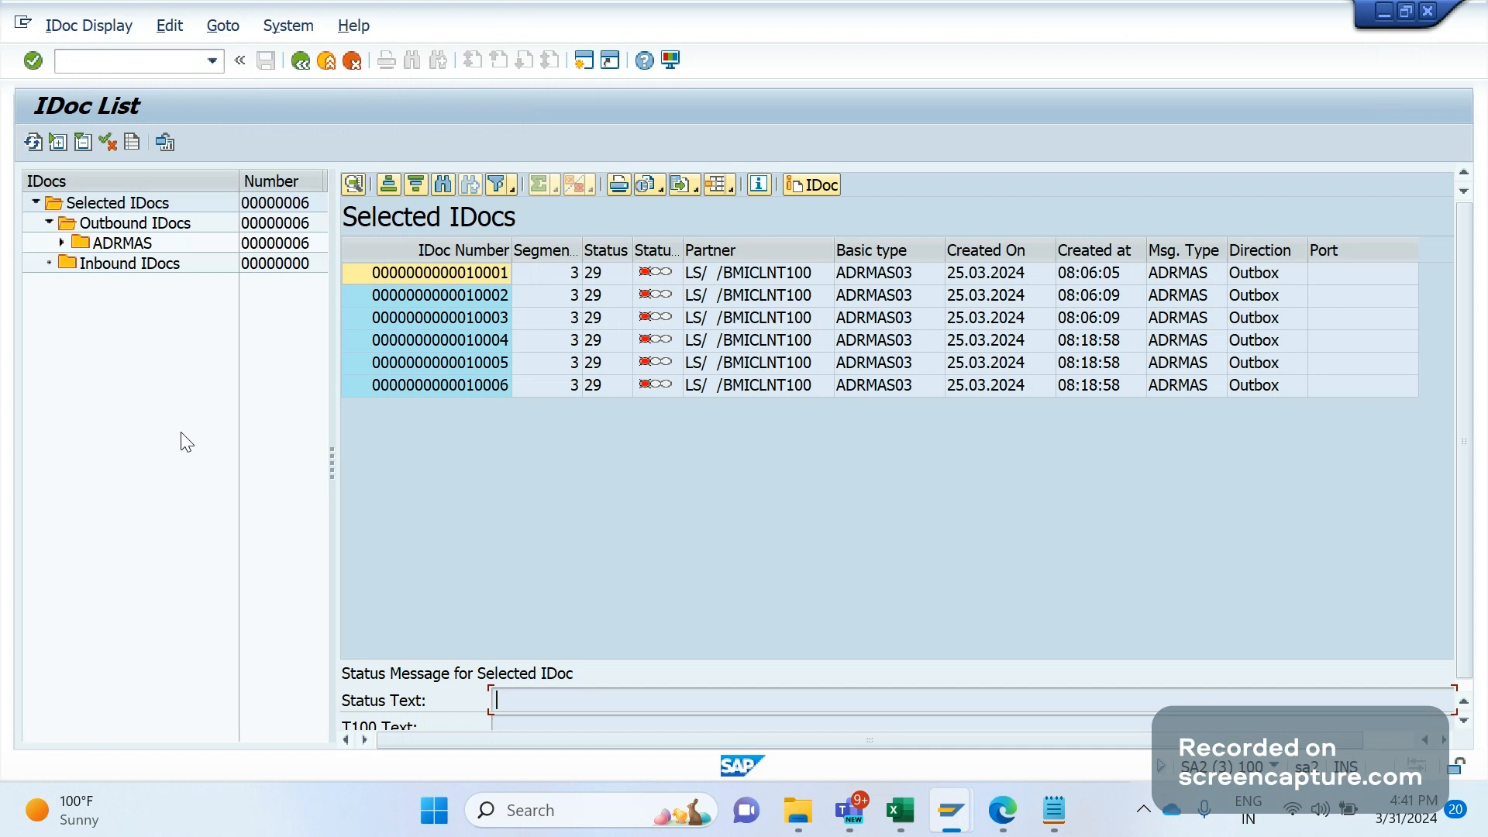
# Sort the selected IDocs in descending order by the Created On and Created at columns.
pyautogui.click(1056, 251)
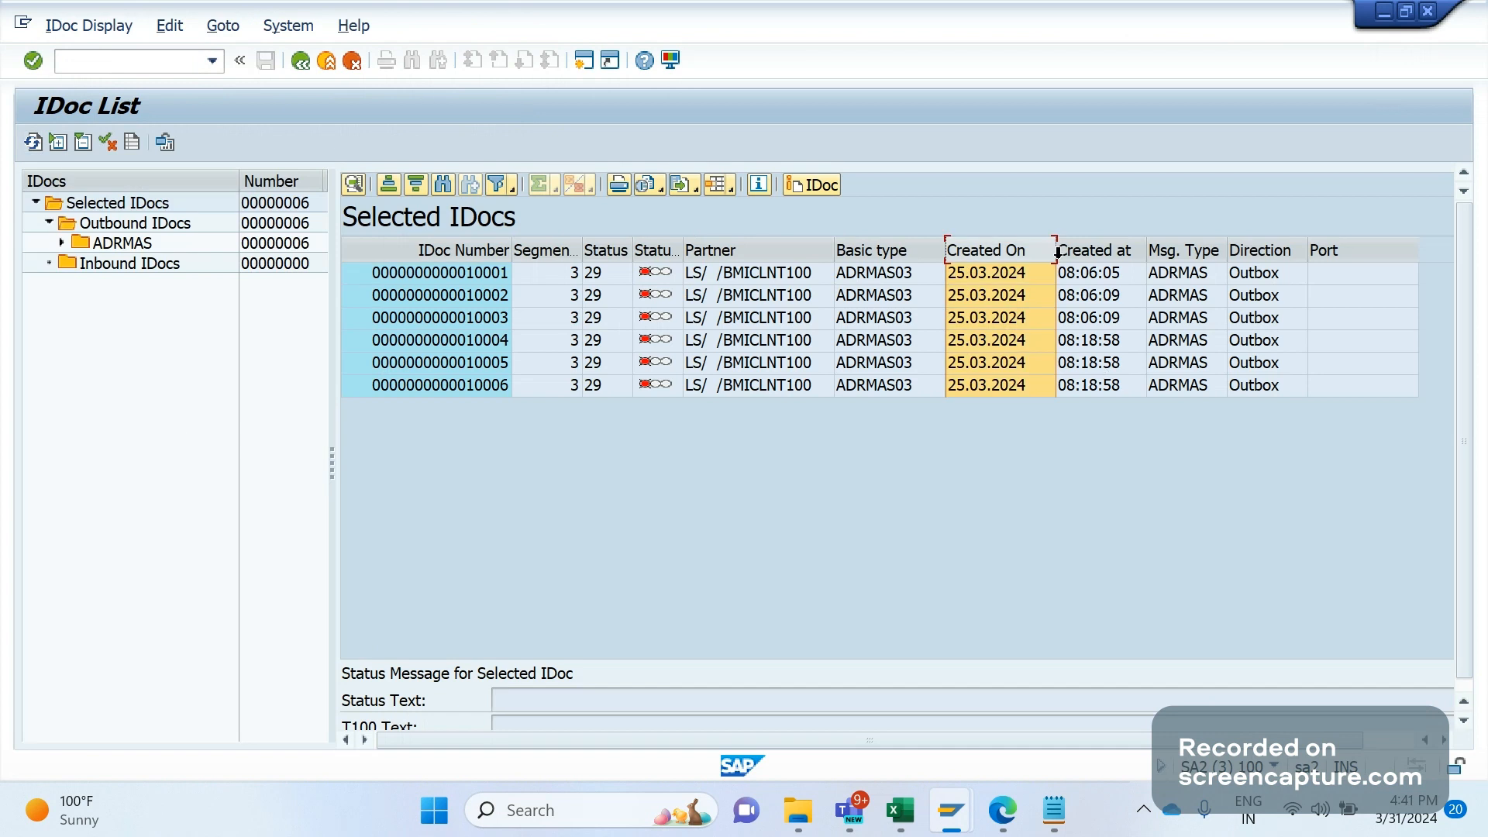
pyautogui.keyDown('ctrl'); pyautogui.click(1060, 250); pyautogui.keyUp('ctrl')
pyautogui.click(423, 193)
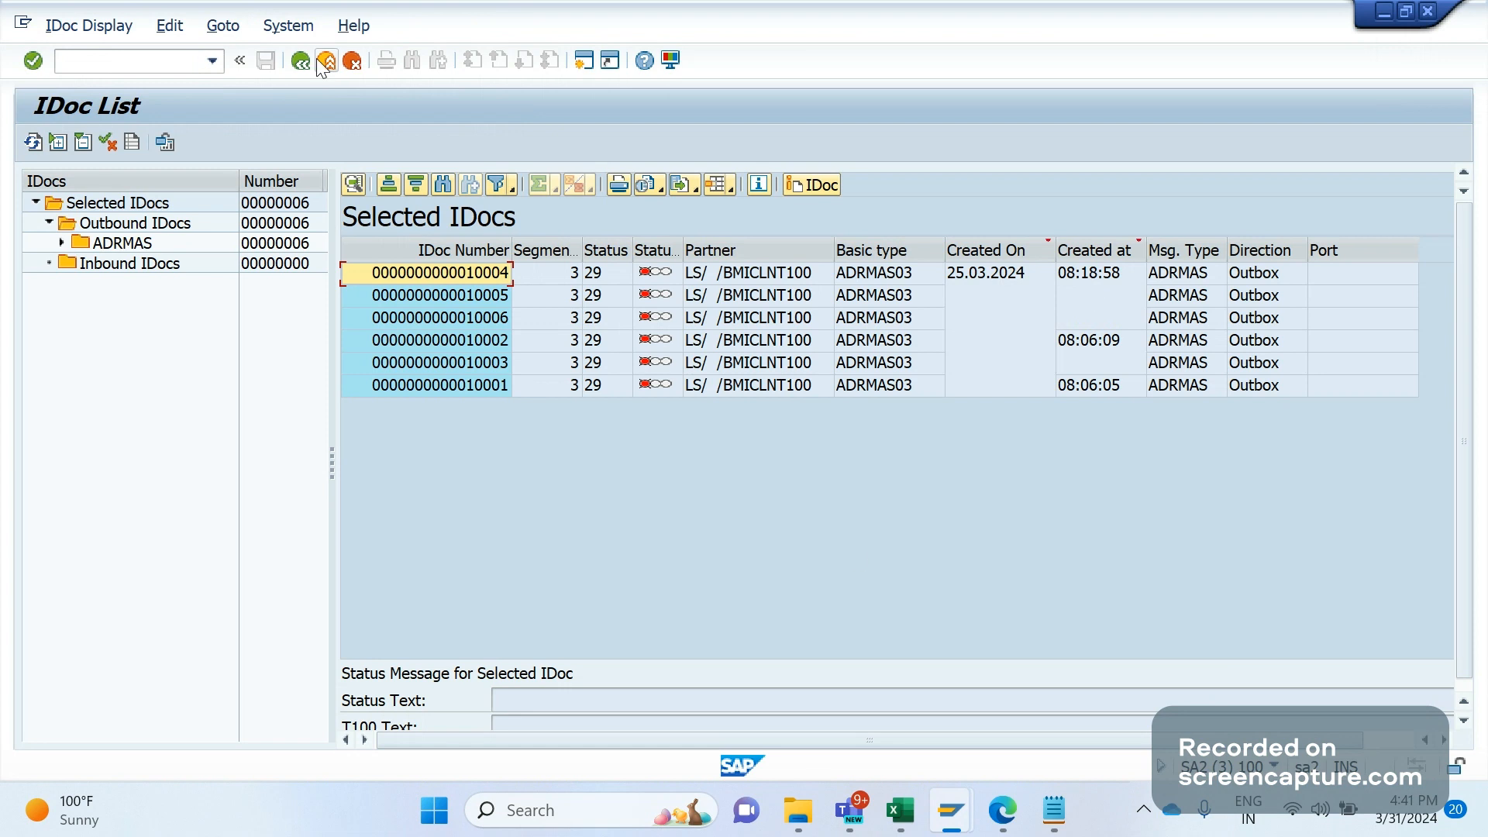
# Open the system status and compare the system time with the IDocs' creation times, then close it.
pyautogui.click(287, 26)
pyautogui.click(313, 335)
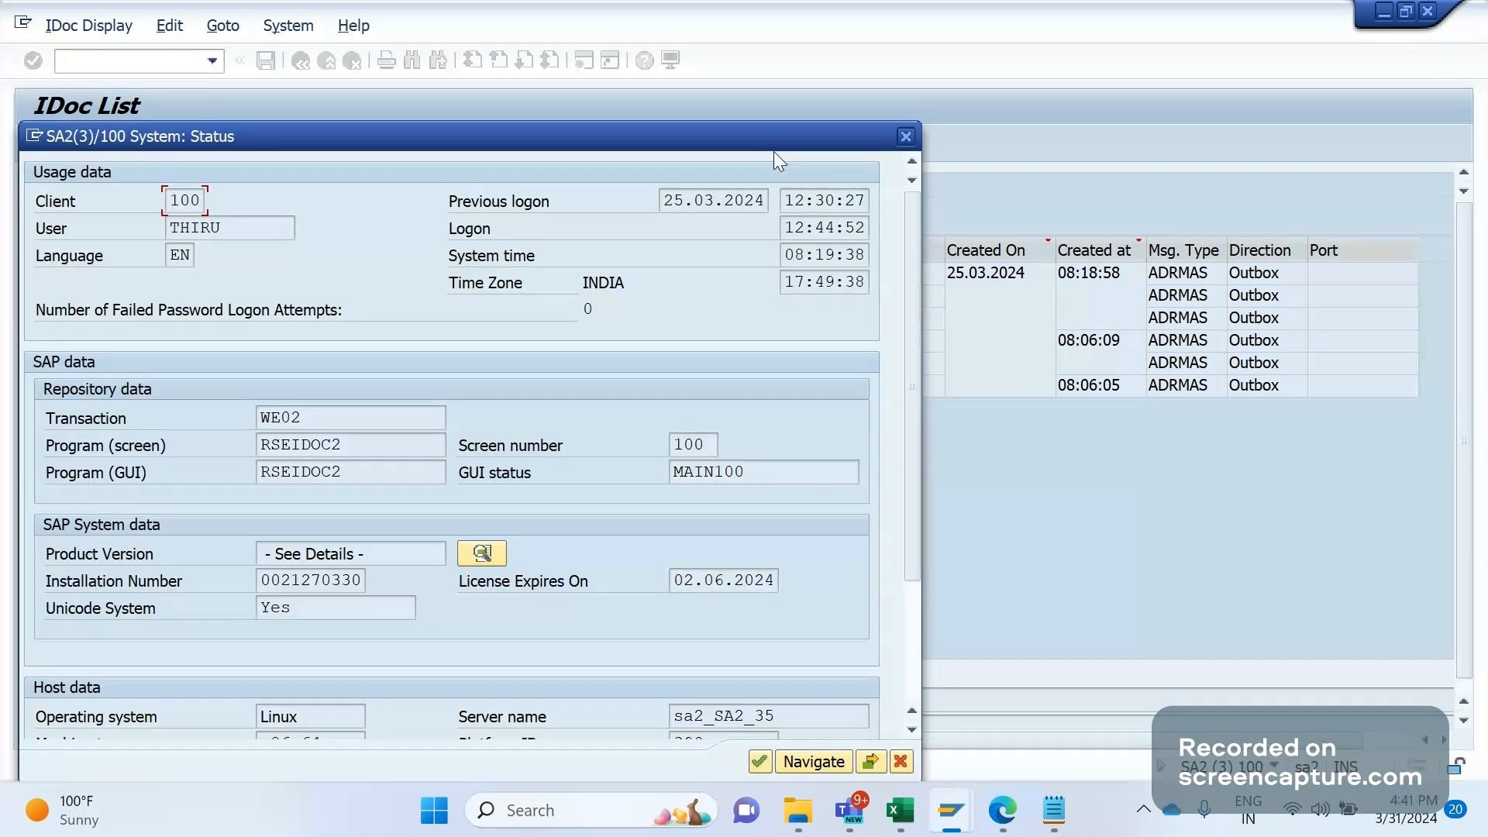
pyautogui.moveTo(774, 152); pyautogui.dragTo(1211, 398)
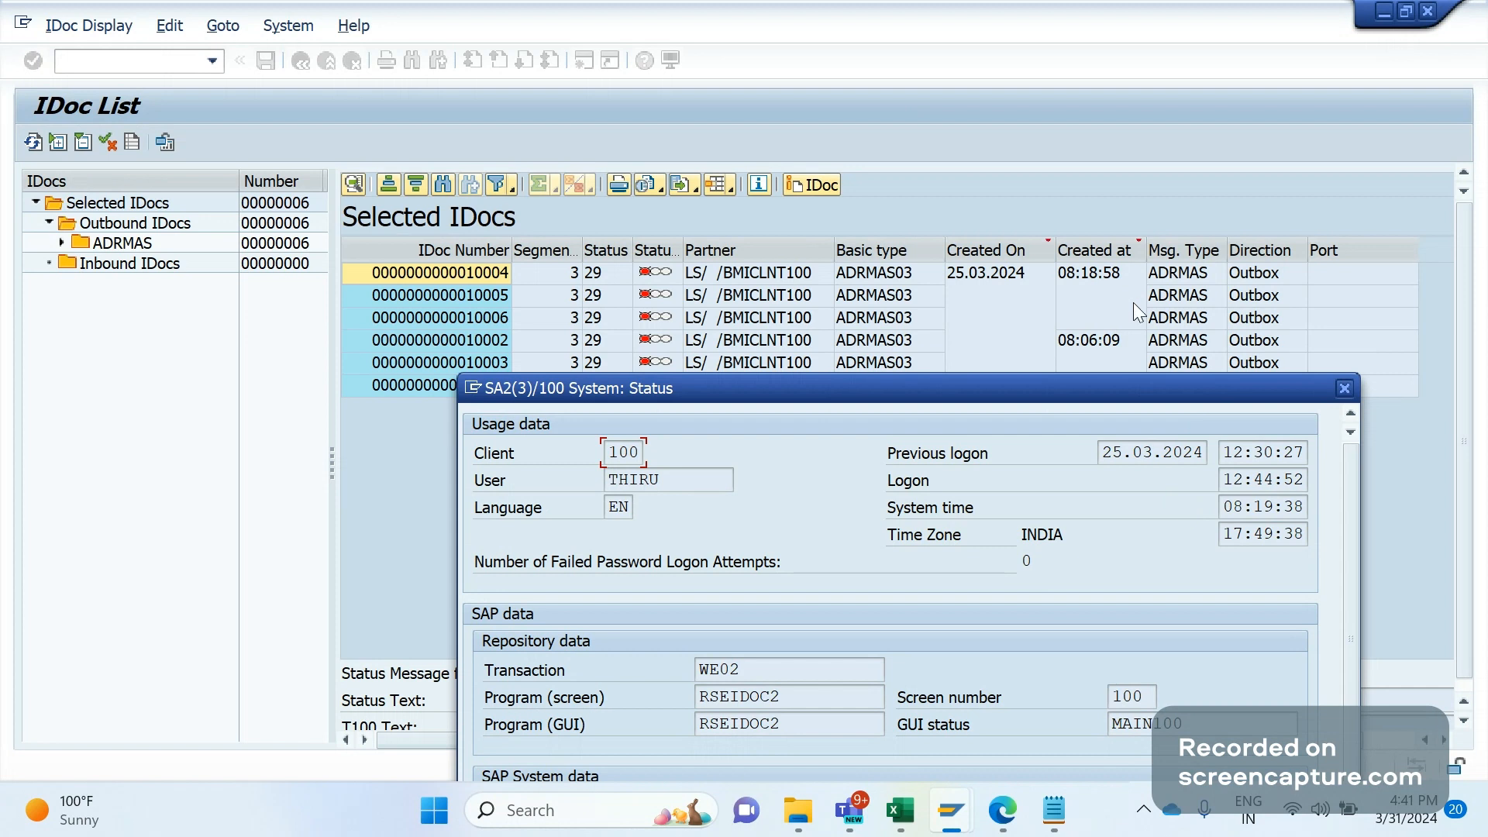
pyautogui.click(1344, 389)
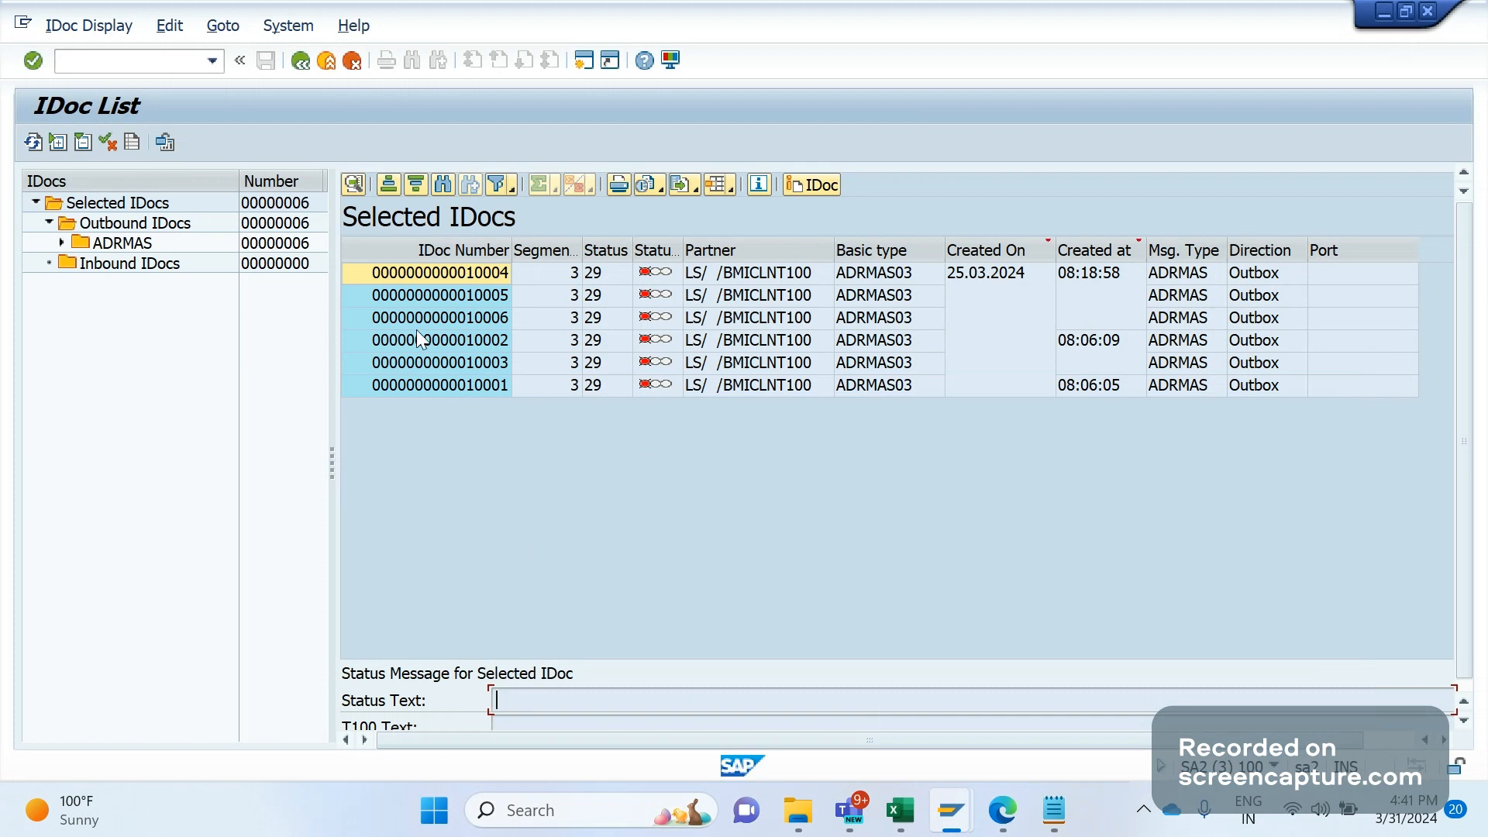
# Open IDoc 10004 from the sorted list and check its message type and basic type.
pyautogui.click(345, 324)
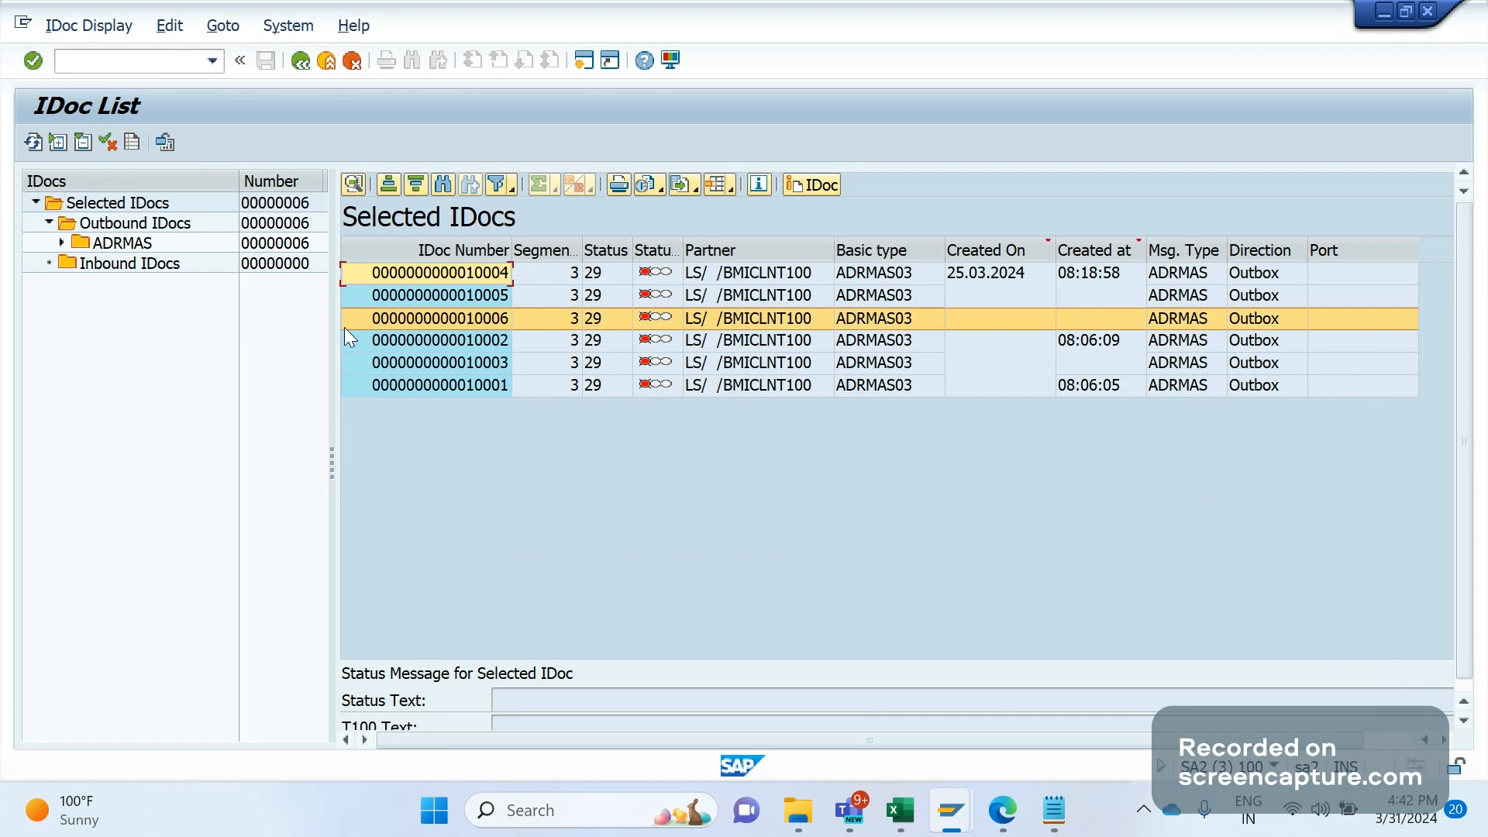
pyautogui.click(342, 296)
pyautogui.click(339, 318)
pyautogui.click(345, 318)
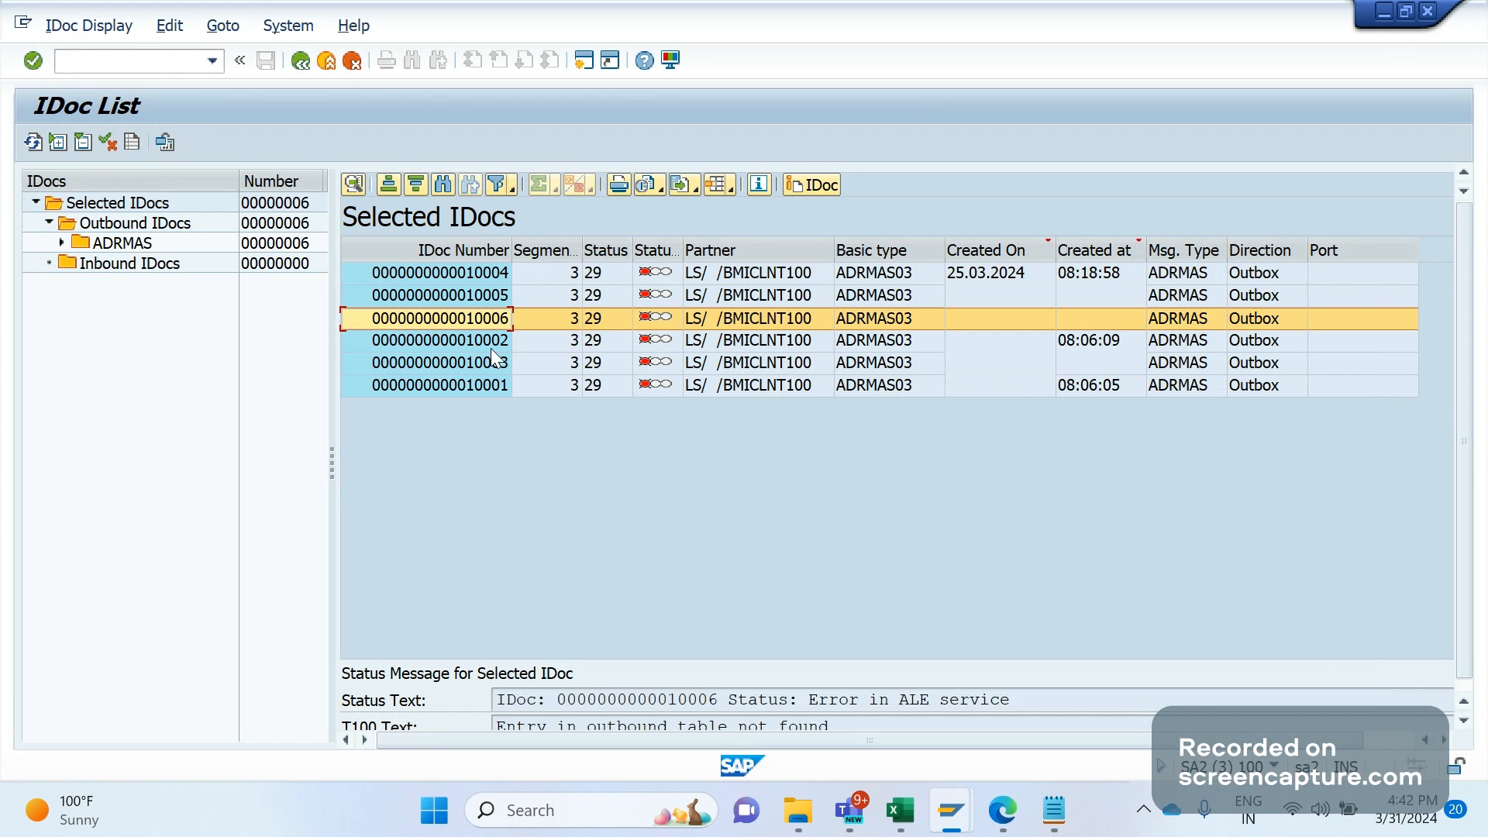
pyautogui.doubleClick(477, 272)
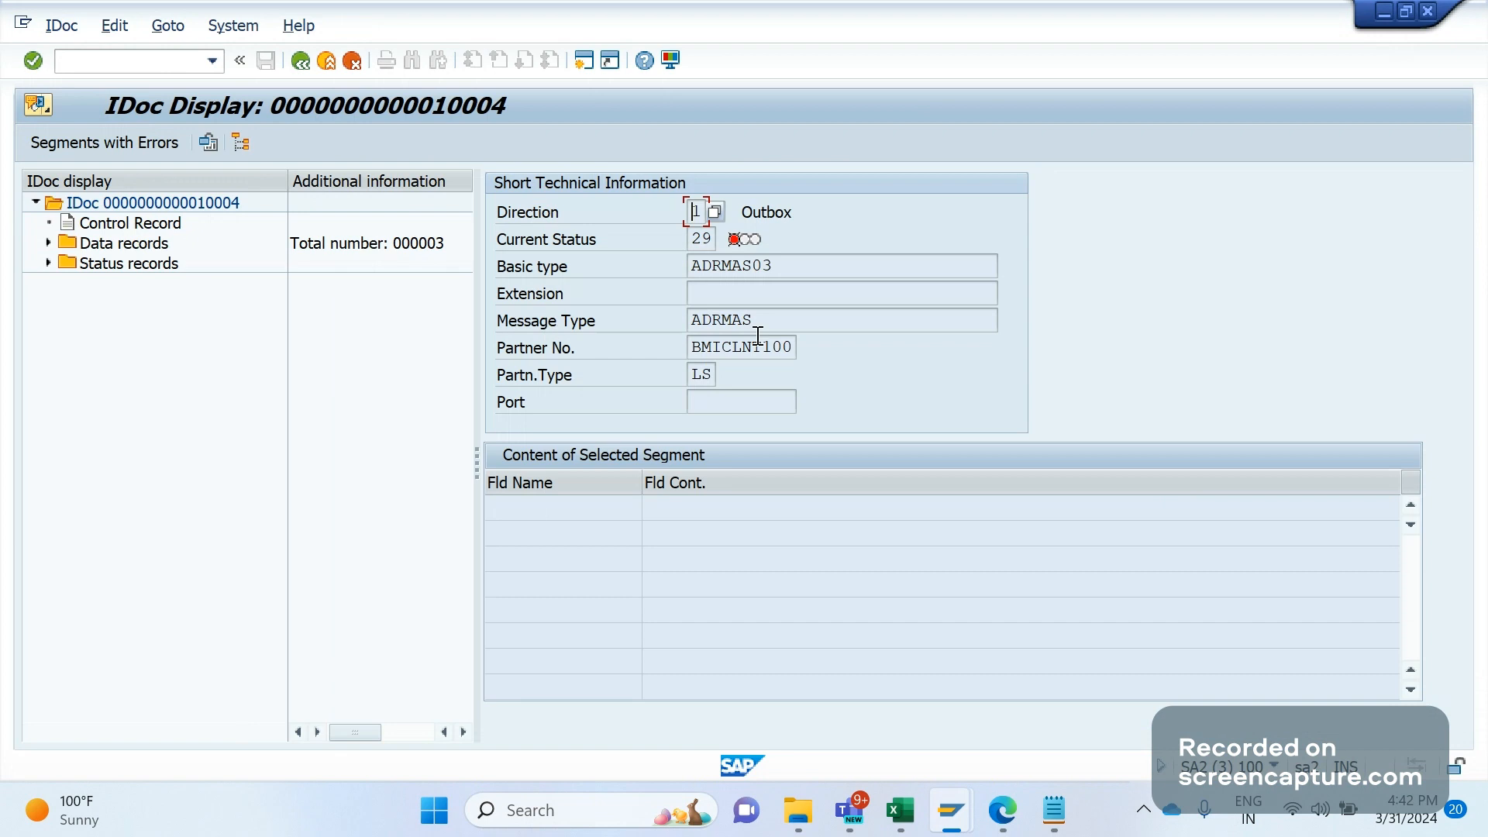
pyautogui.doubleClick(755, 326)
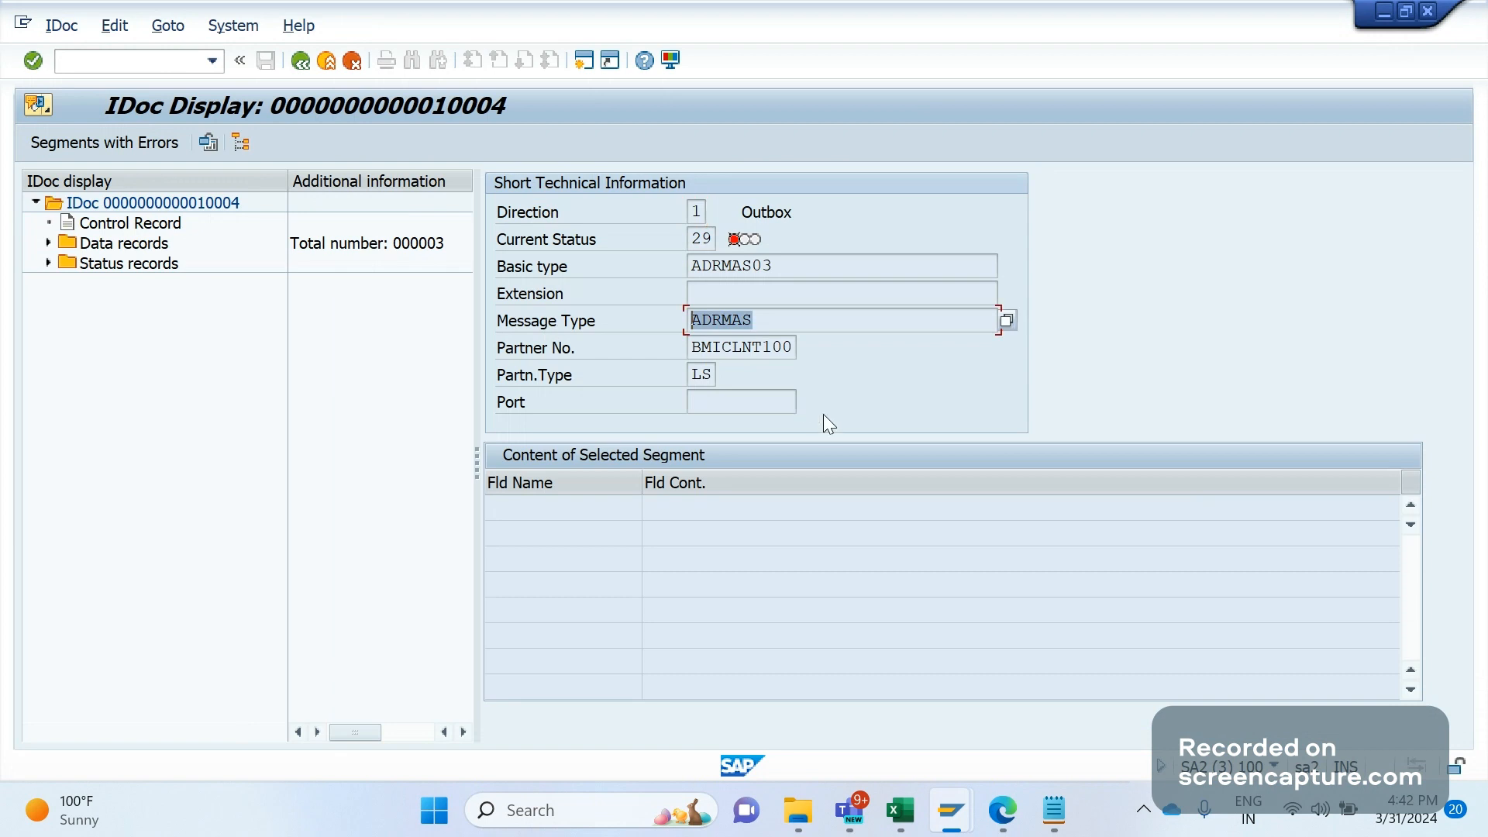
pyautogui.doubleClick(832, 270)
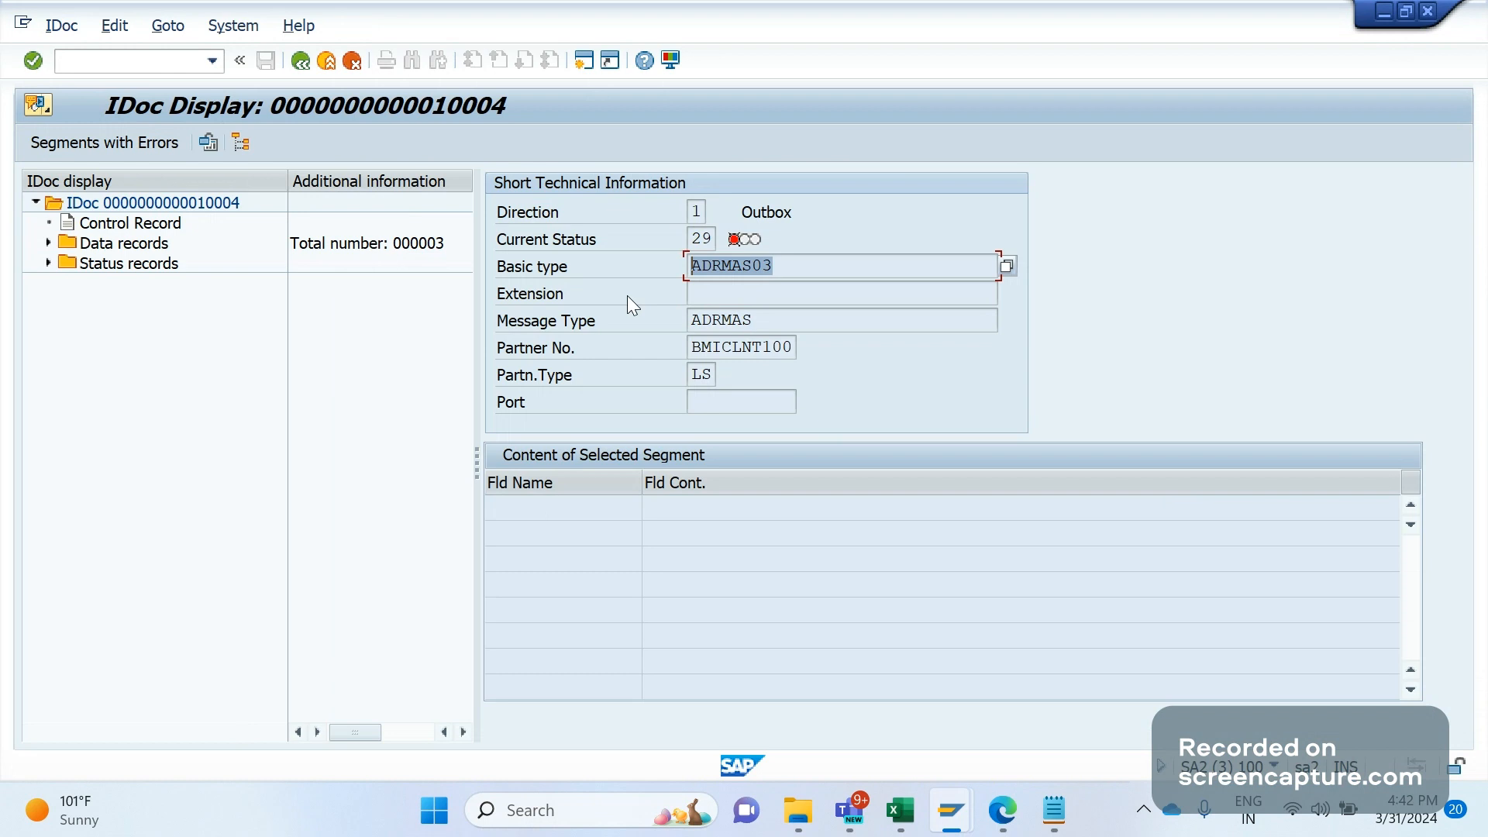
# Expand the IDoc's data records and examine segments E1ADRMAS and E1BPAD1VL, checking the NAME field.
pyautogui.click(48, 243)
pyautogui.click(63, 263)
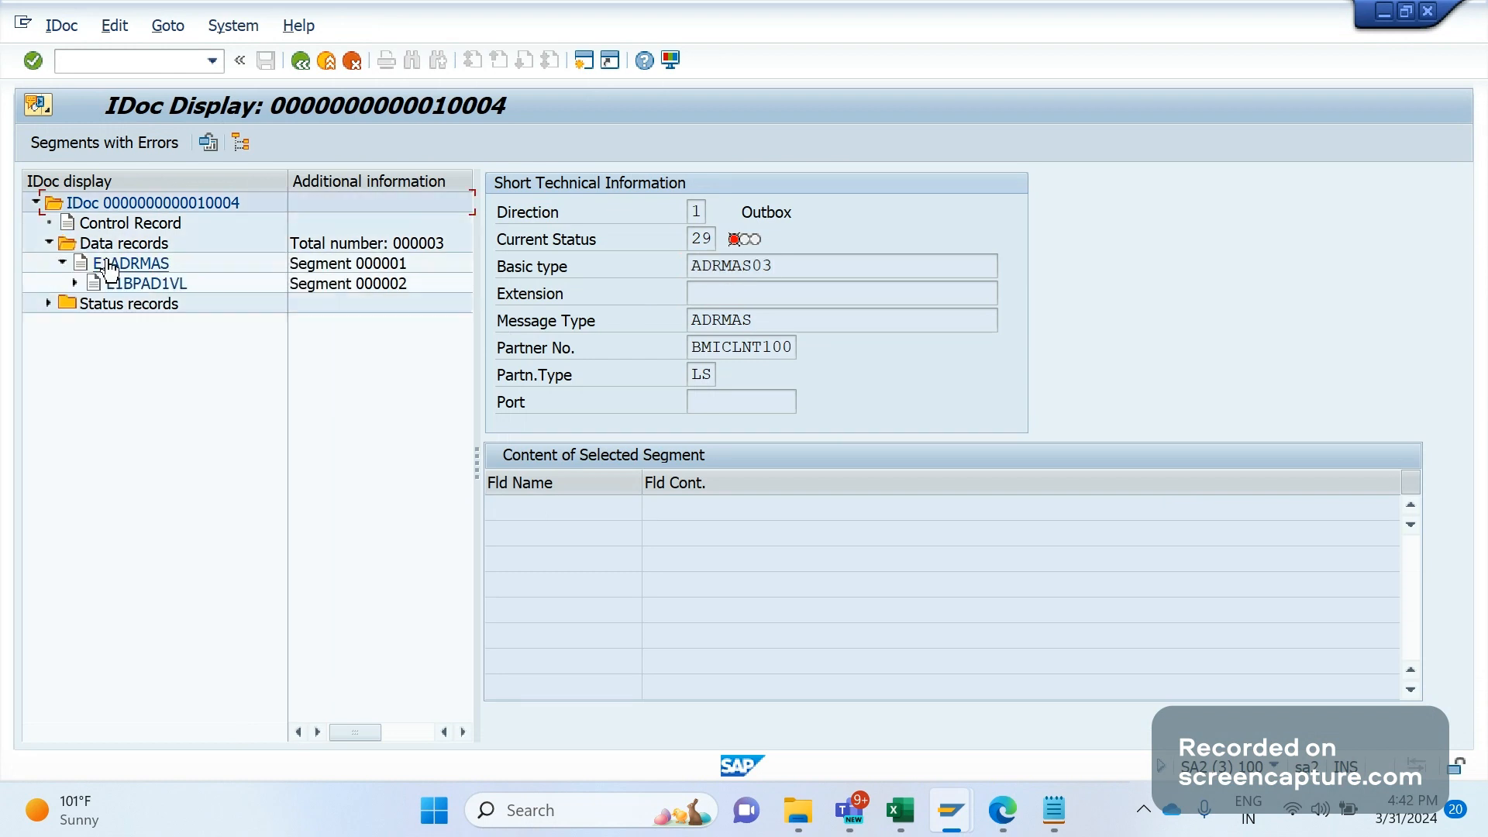
pyautogui.click(109, 265)
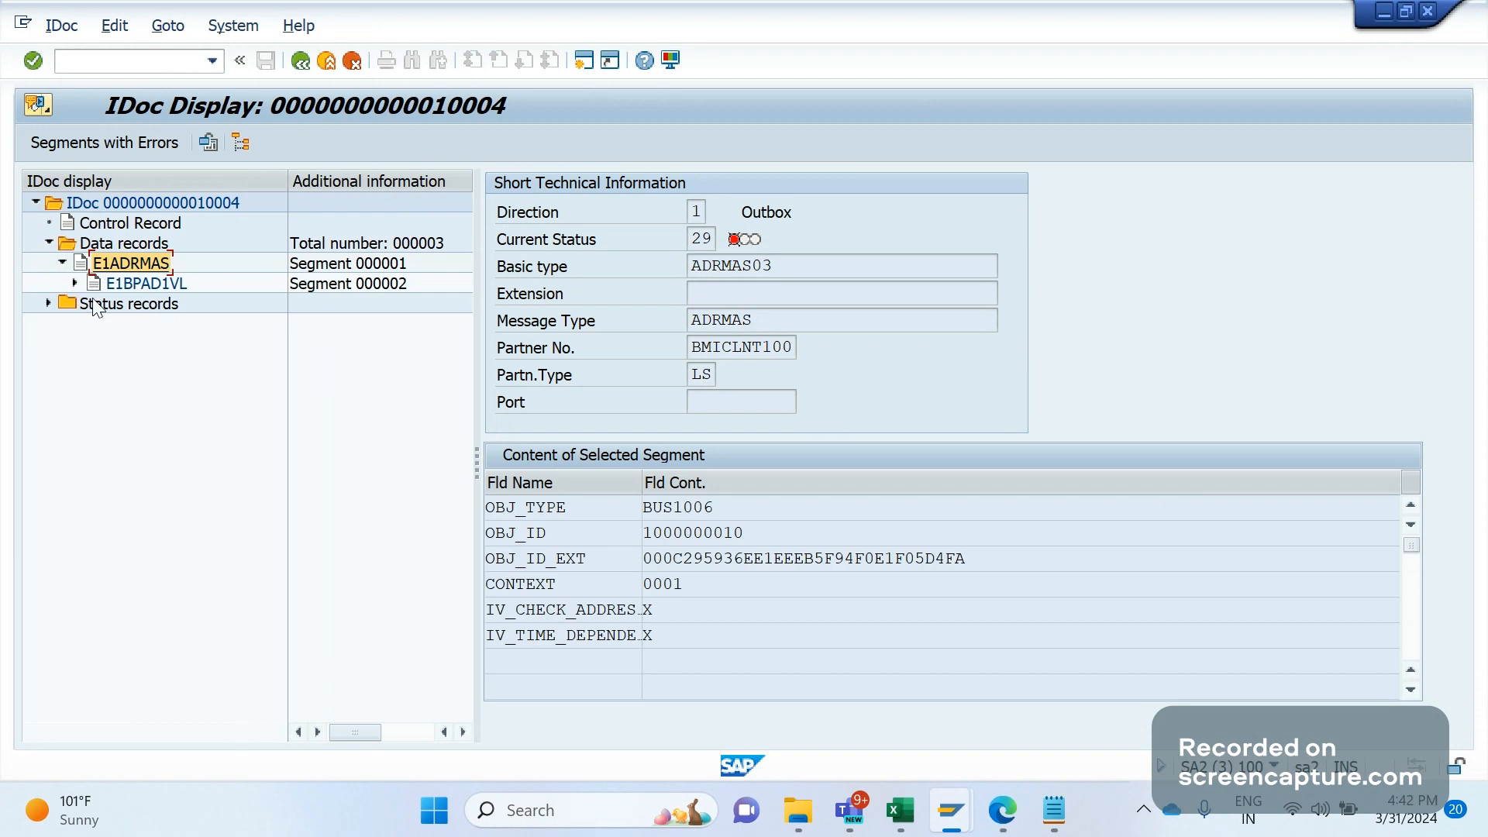
pyautogui.click(115, 284)
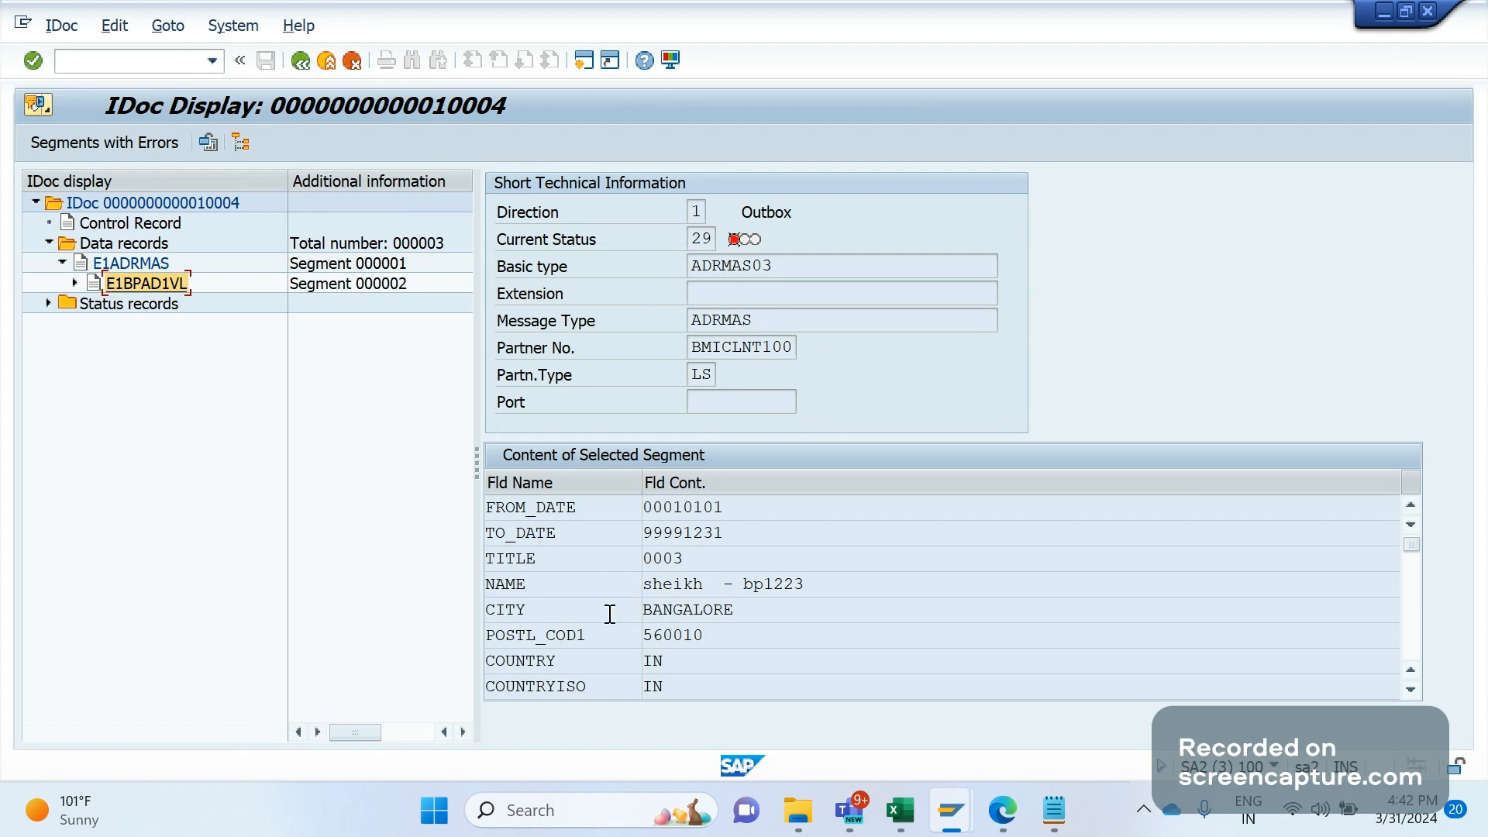
pyautogui.moveTo(542, 585); pyautogui.dragTo(469, 587)
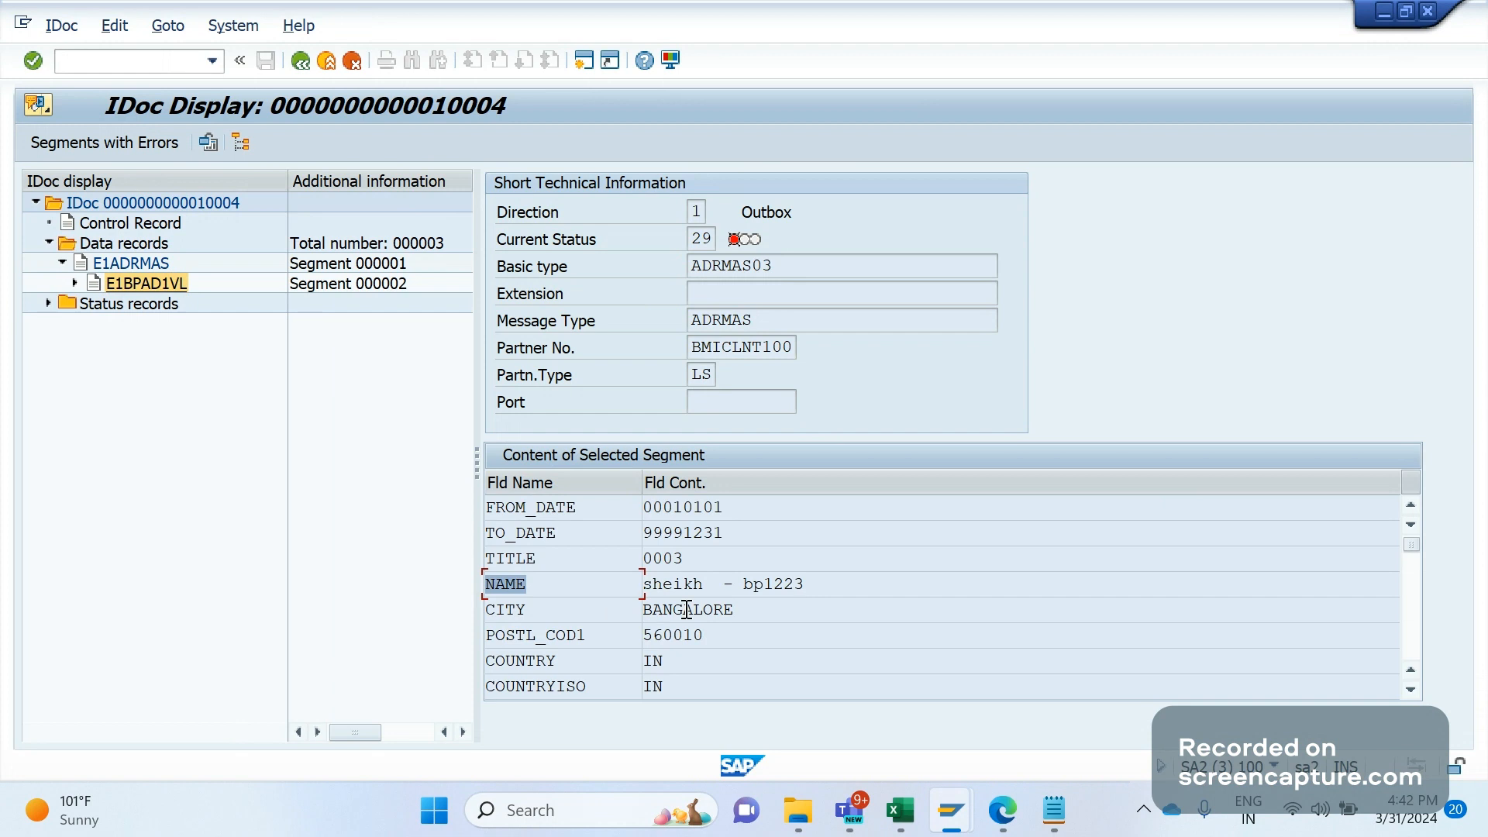
pyautogui.click(818, 589)
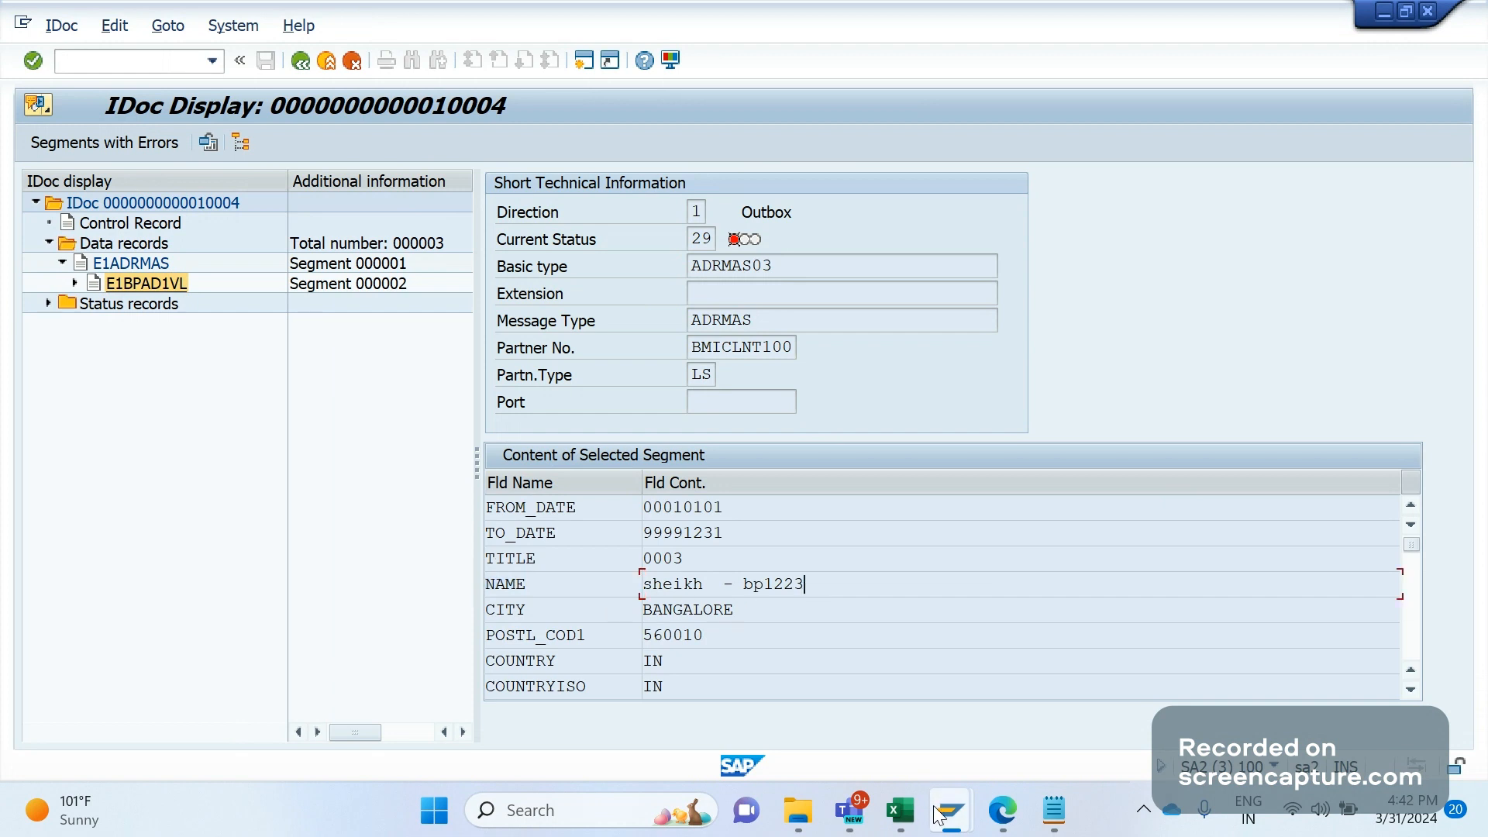
# Start VD02 in a new session and open the preset customer for change with its proposed sales area.
pyautogui.moveTo(951, 810)
pyautogui.click(1097, 699)
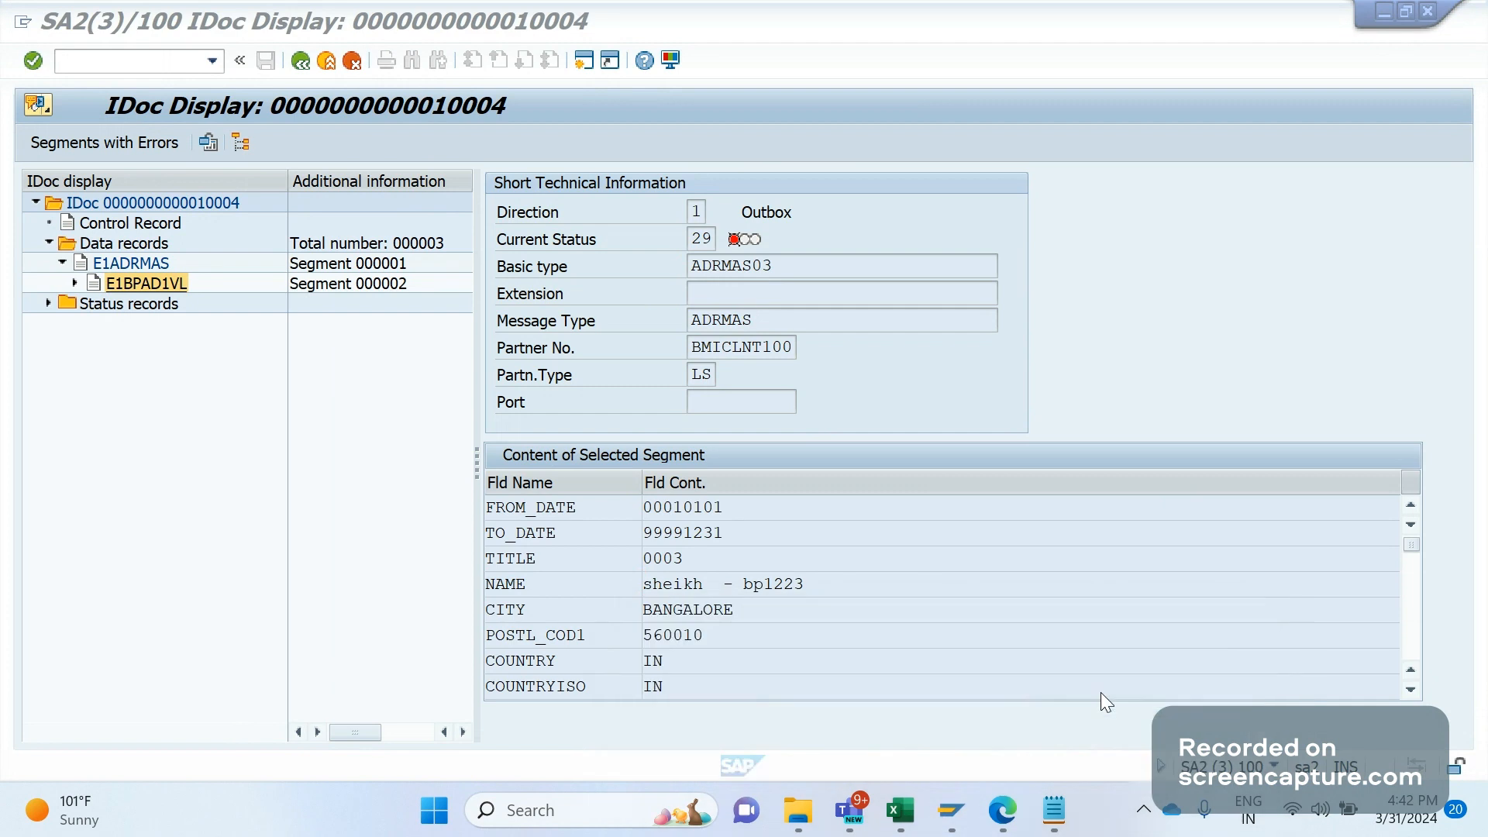
pyautogui.click(96, 65)
pyautogui.write('/')
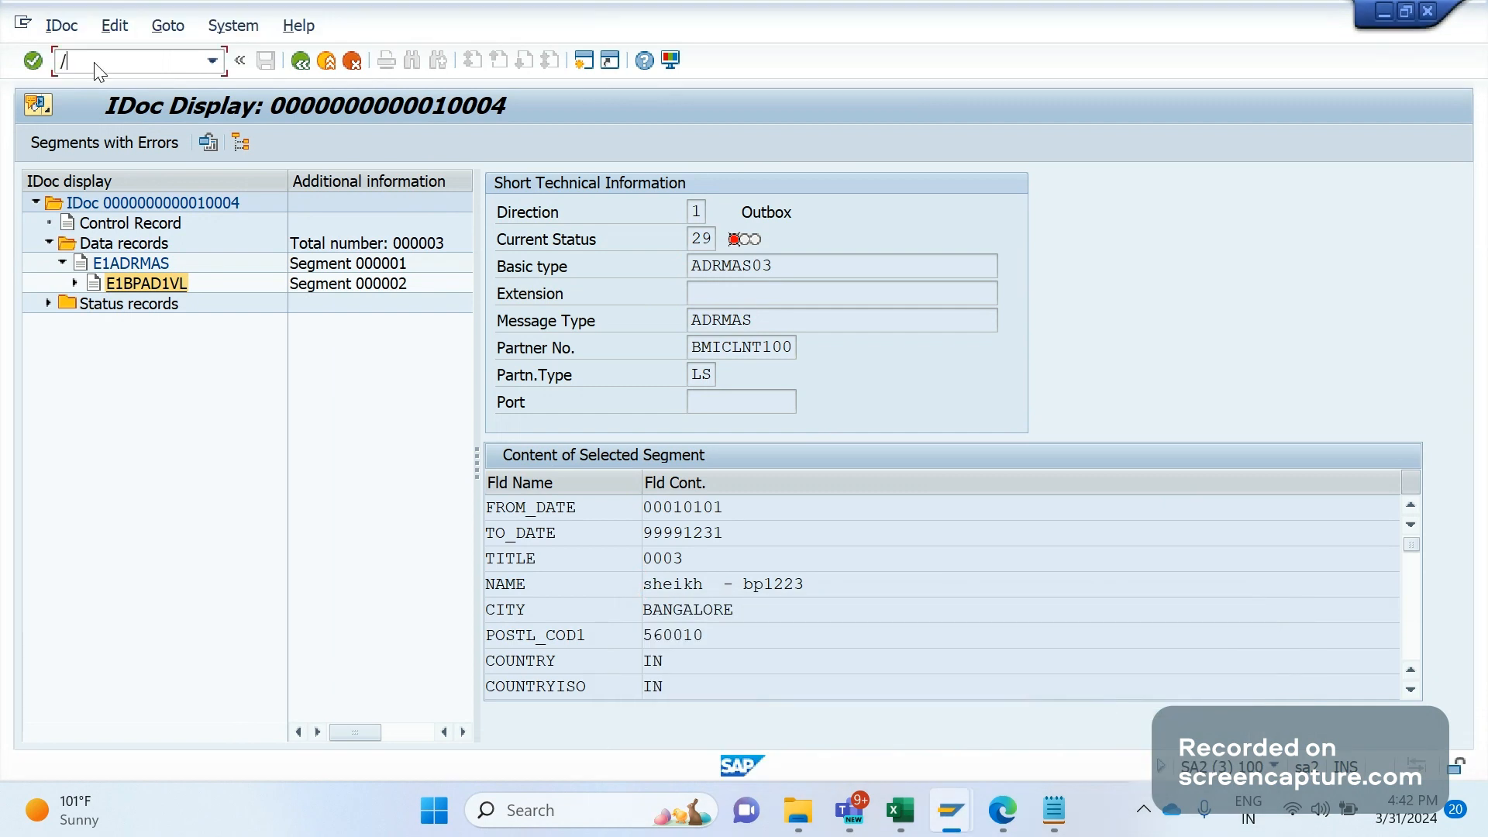
pyautogui.write('OVD')
pyautogui.press('Return')
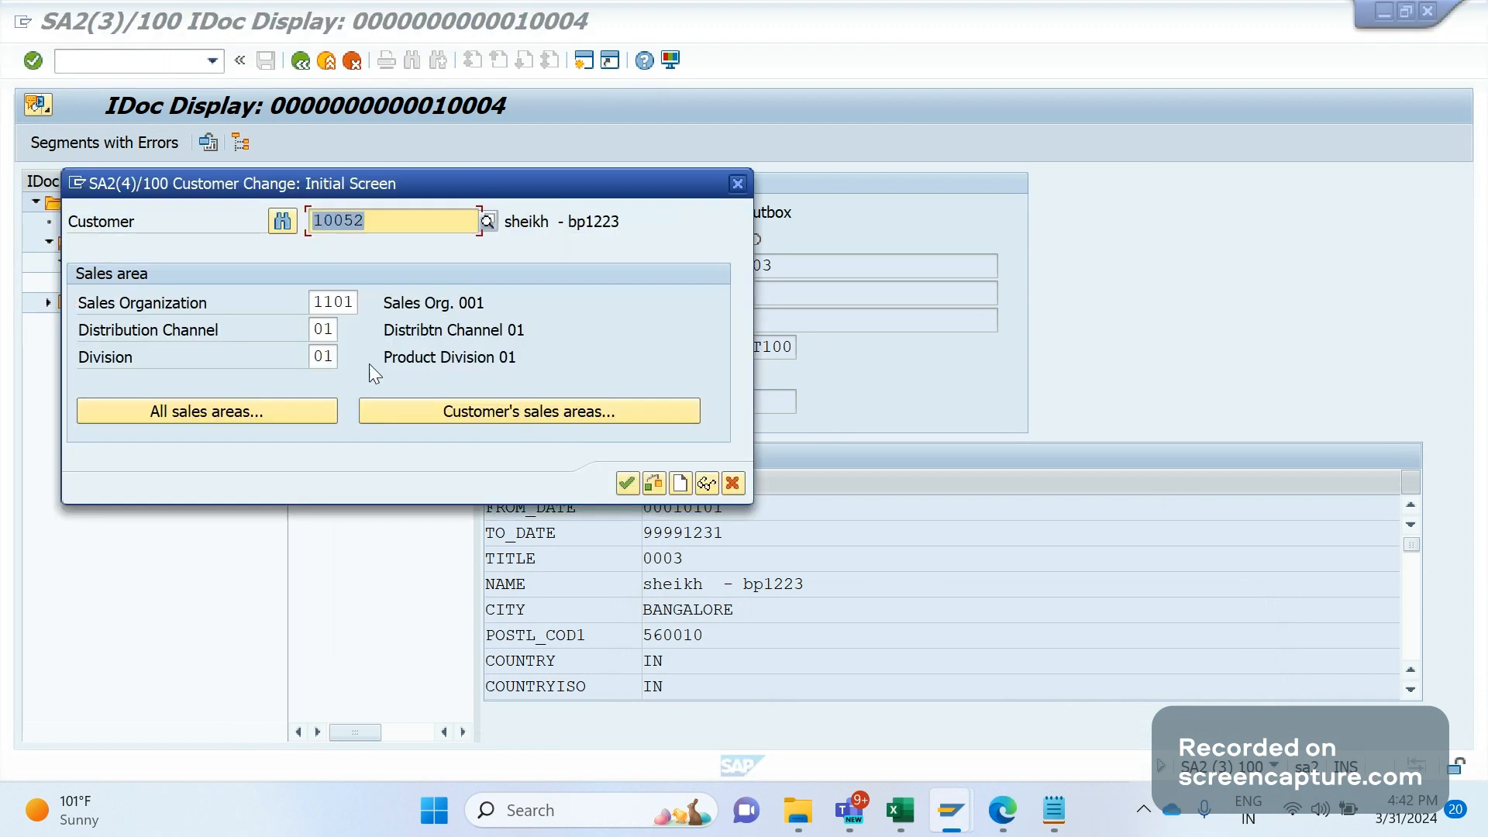
pyautogui.click(627, 483)
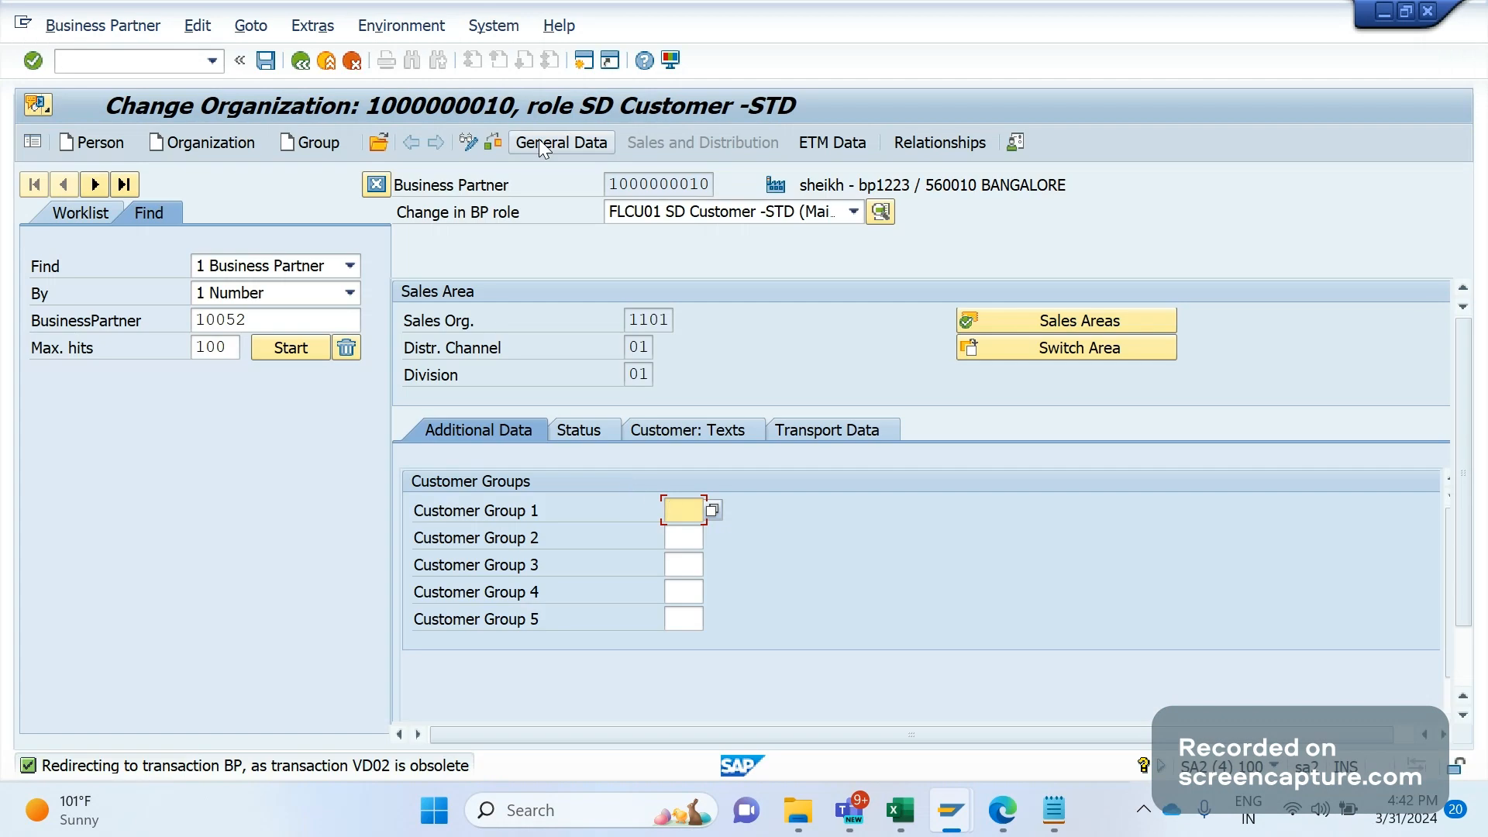
# Append 4 to the customer's name in the general address data and save the business partner.
pyautogui.click(537, 139)
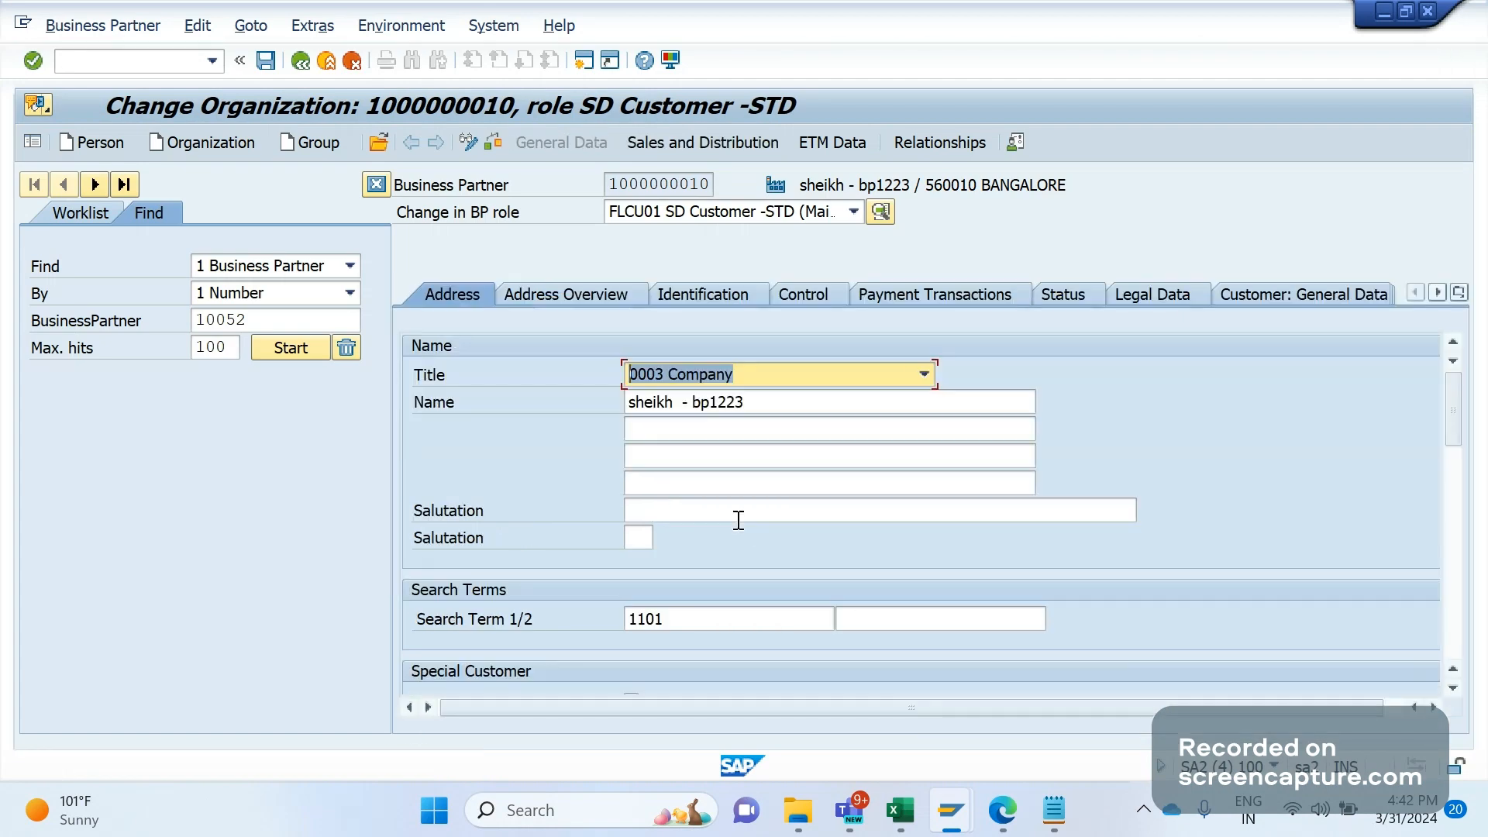
pyautogui.click(778, 402)
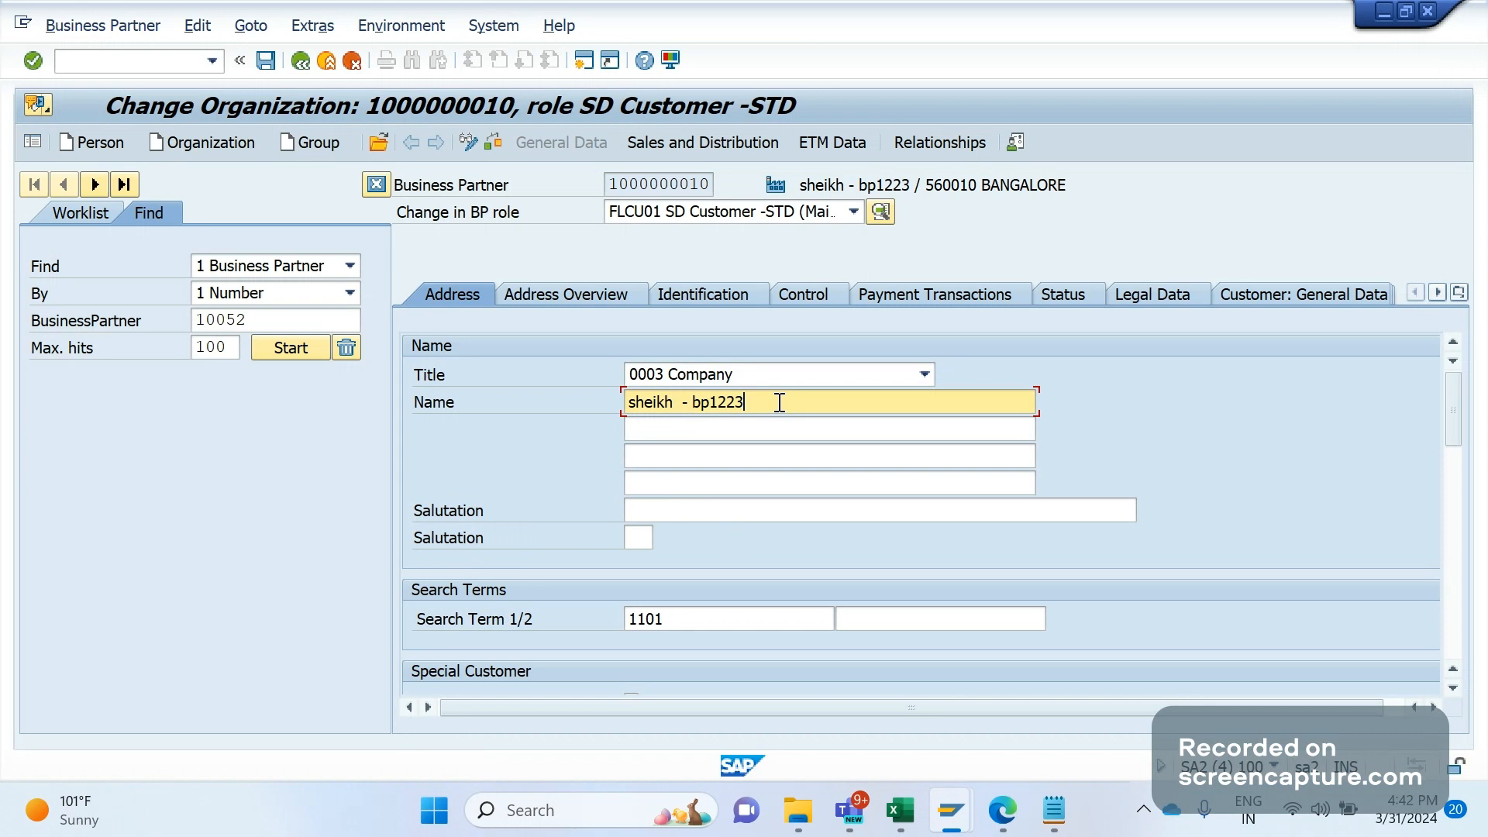
pyautogui.write('4')
pyautogui.press('Return')
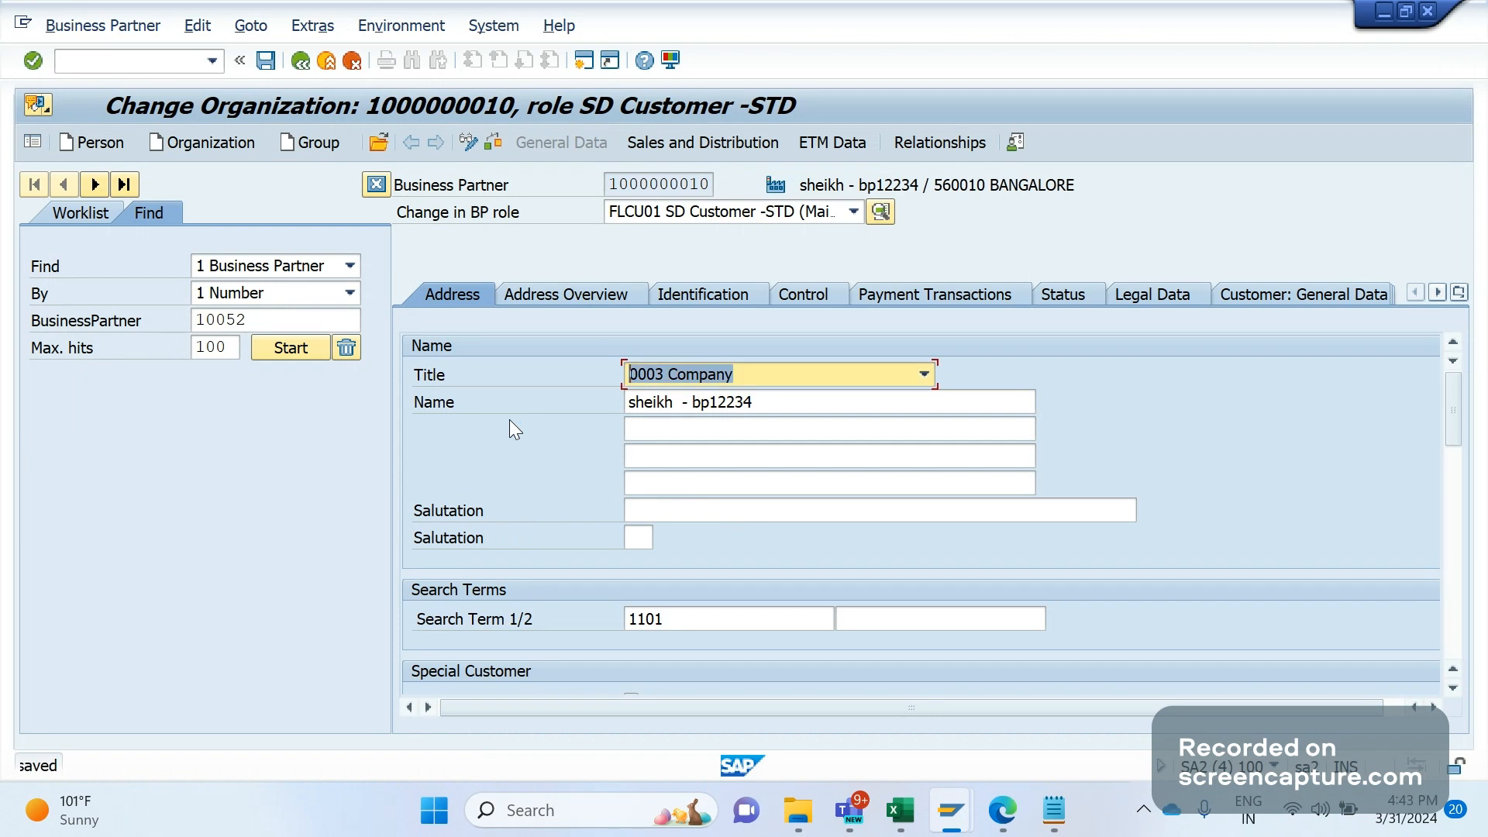
# Return to the change pointer program and generate the IDocs for message type ADRMAS.
pyautogui.moveTo(951, 813)
pyautogui.click(727, 644)
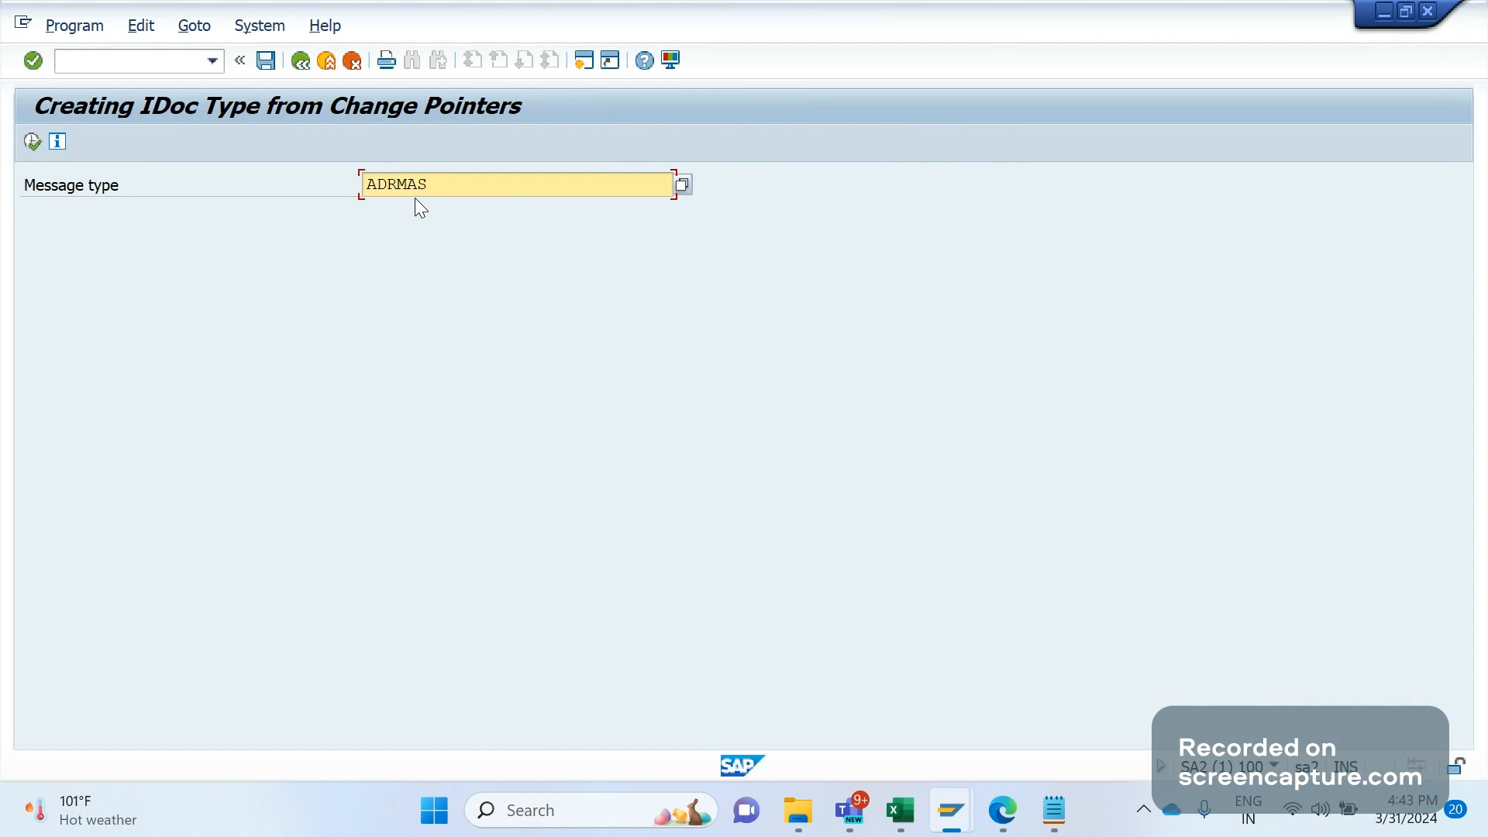
pyautogui.click(31, 144)
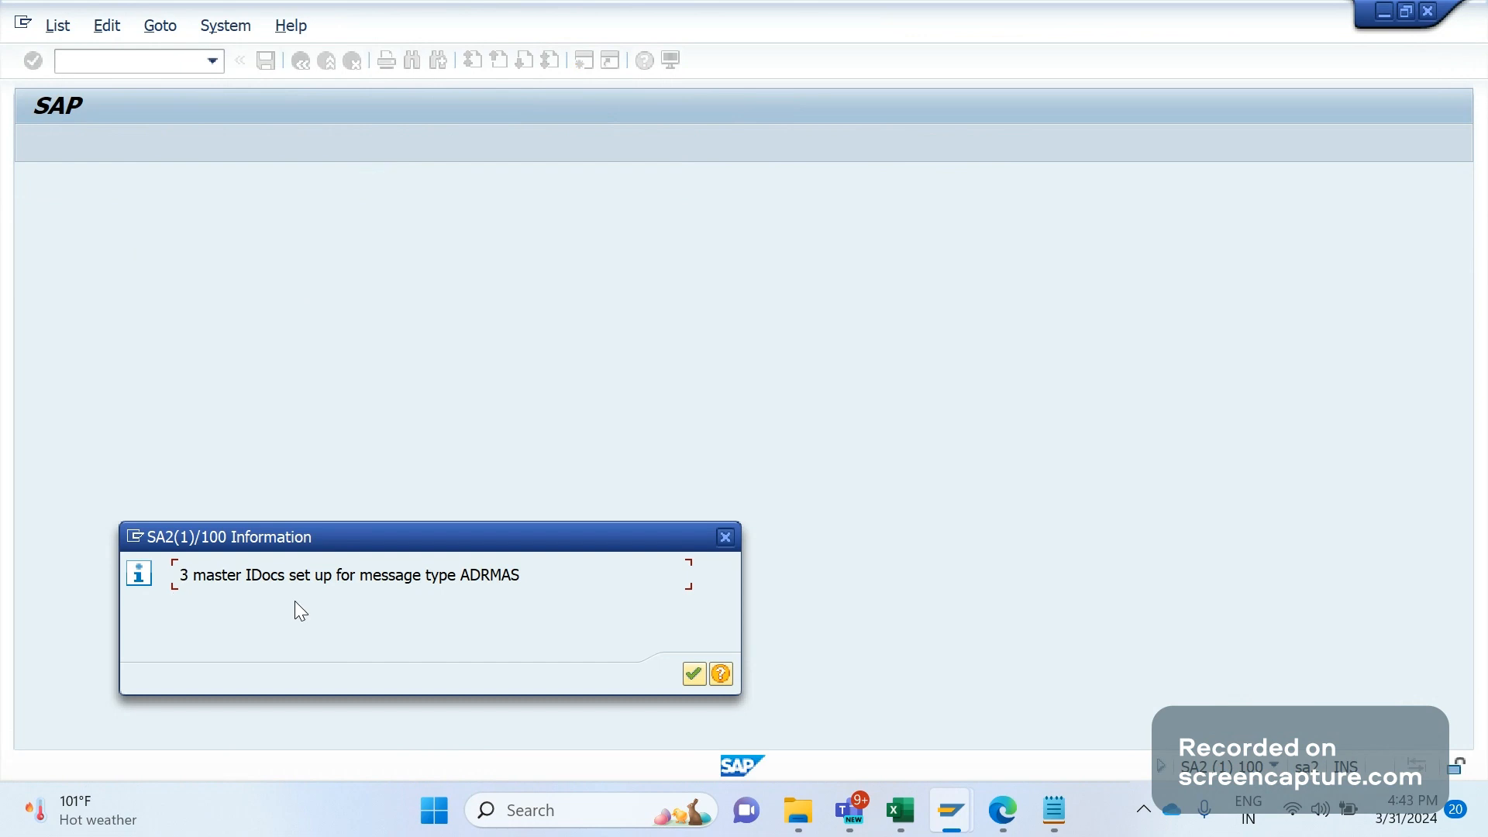
# Return to the IDoc display session, check the old NAME value, and rerun the outbound ADRMAS IDoc selection.
pyautogui.moveTo(951, 810)
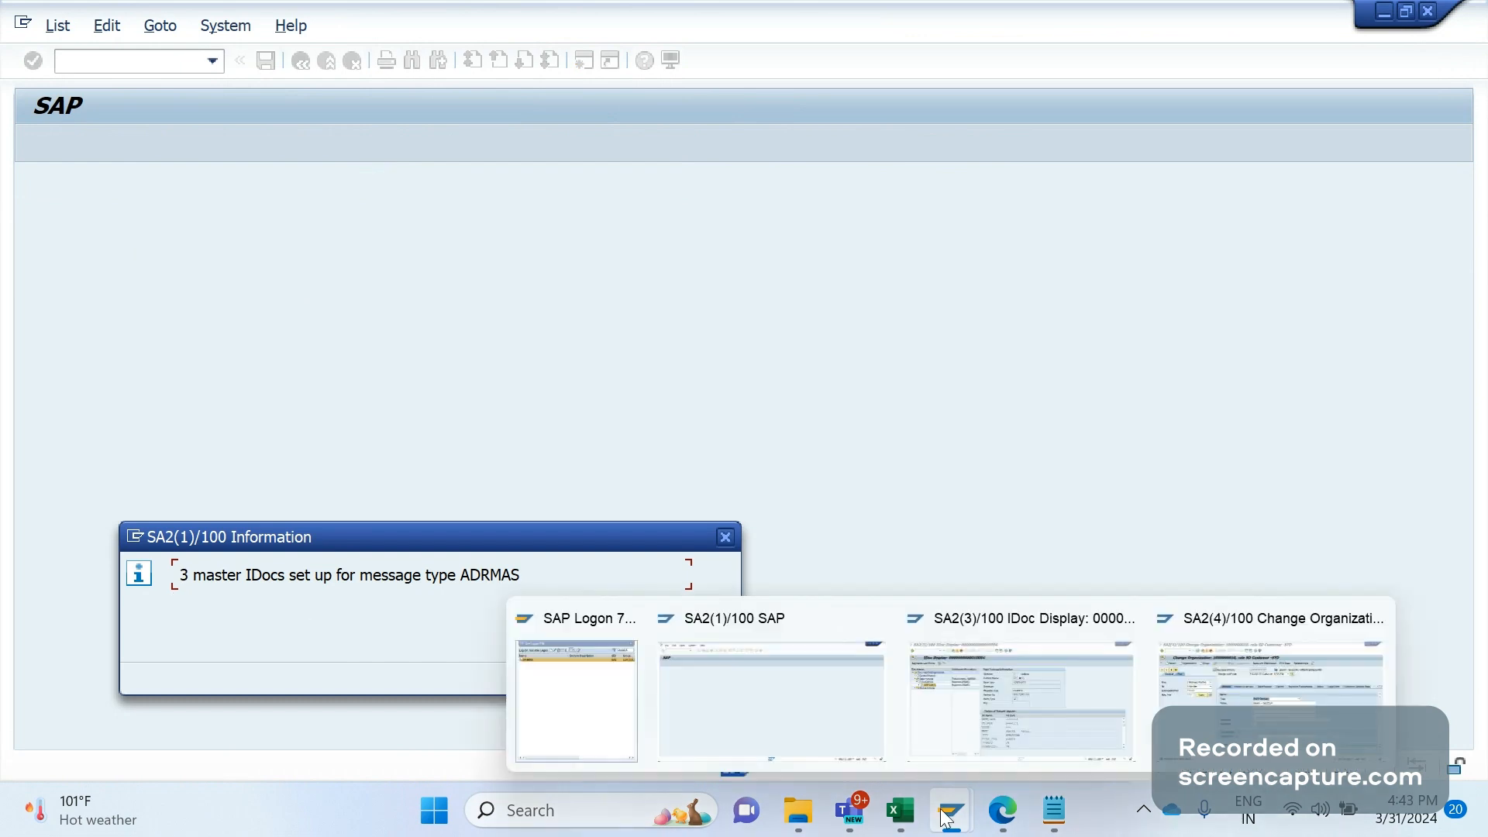
pyautogui.click(978, 671)
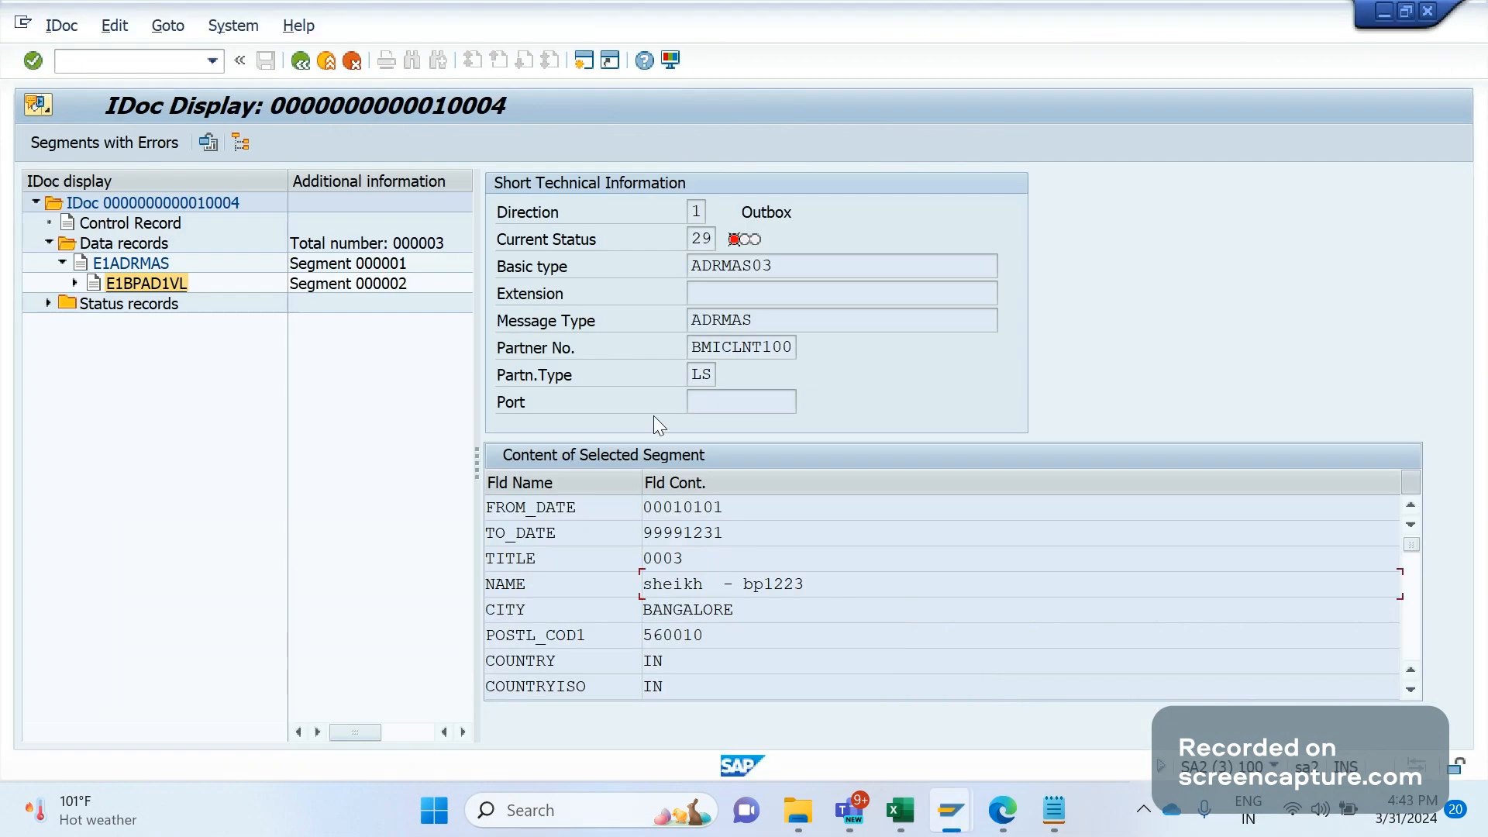
pyautogui.moveTo(822, 586); pyautogui.dragTo(732, 595)
pyautogui.click(300, 62)
pyautogui.click(306, 68)
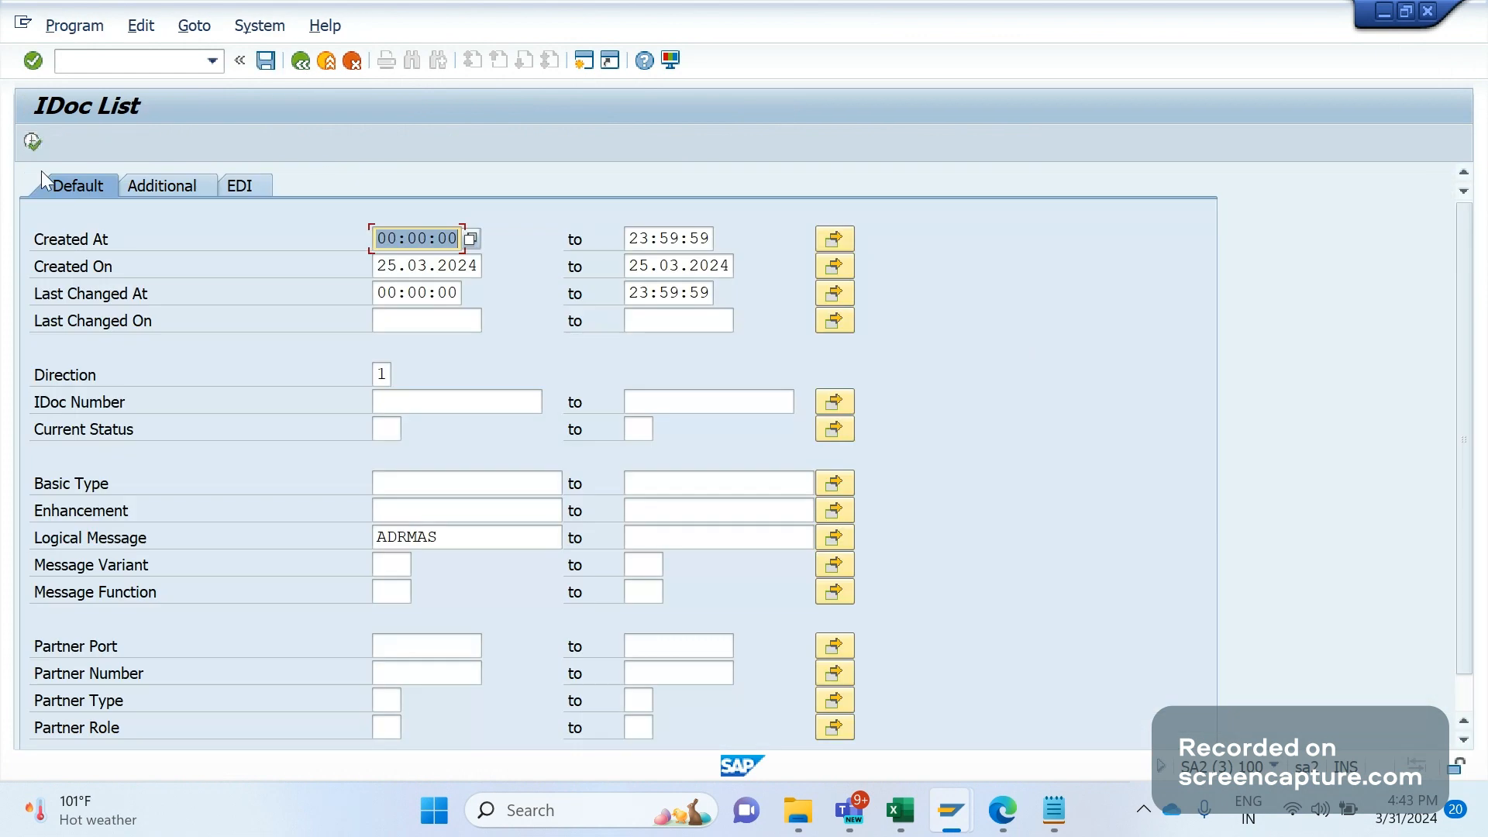
pyautogui.click(33, 149)
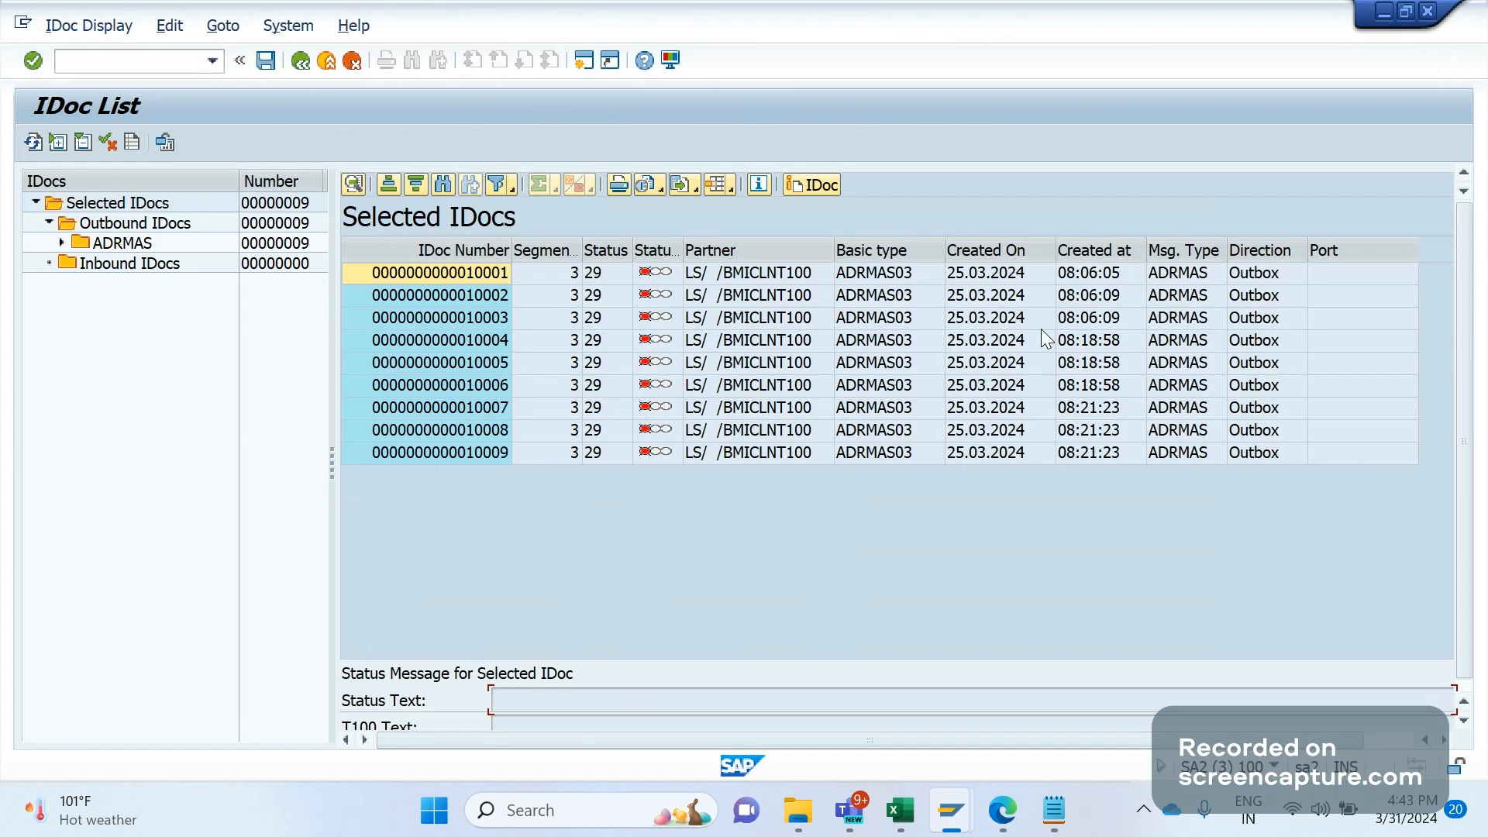
# Sort the refreshed IDoc list in descending order by Created On and Created at.
pyautogui.click(1051, 250)
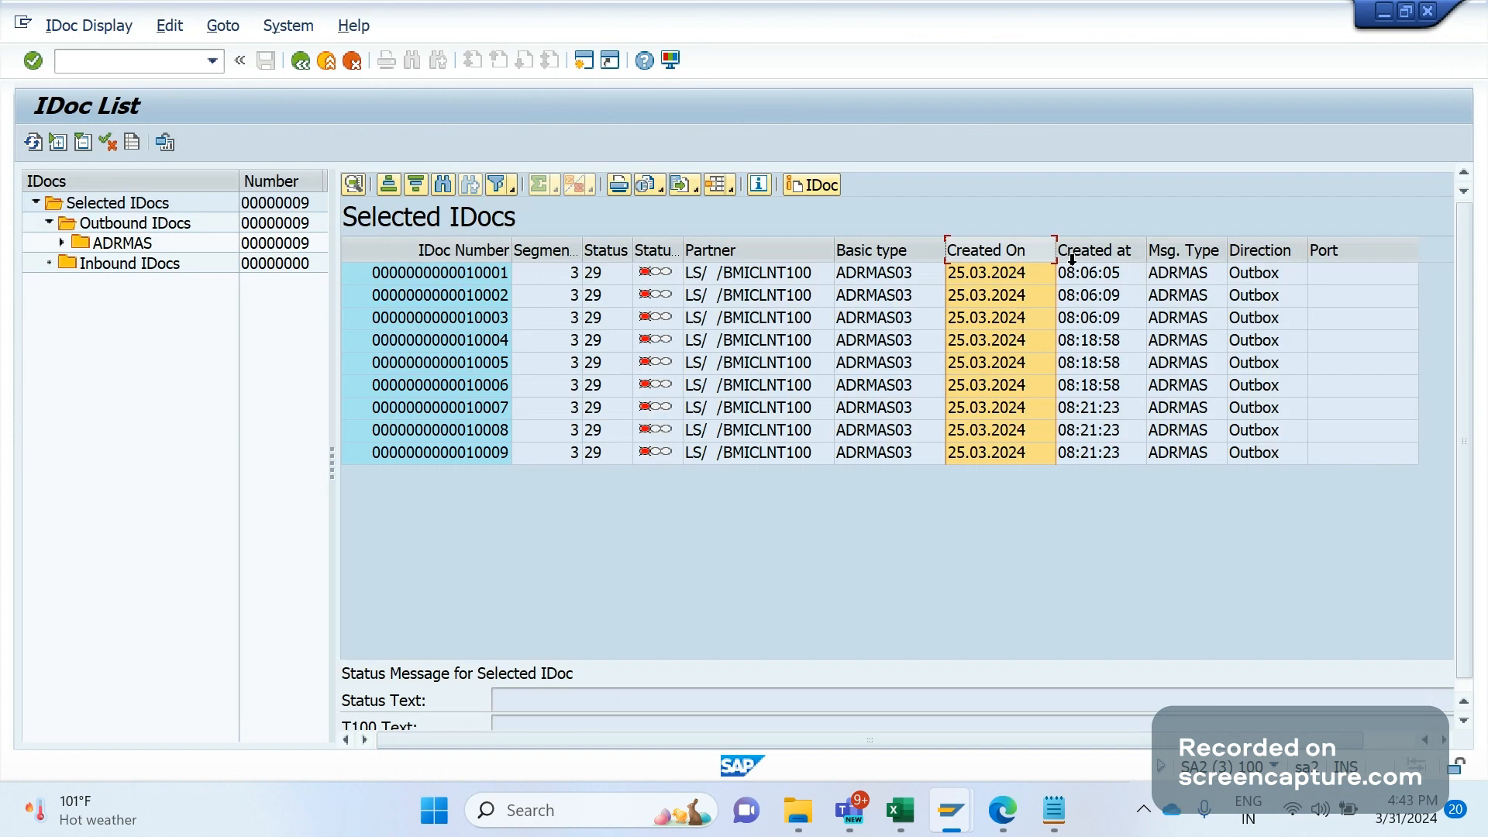
pyautogui.keyDown('ctrl'); pyautogui.click(1072, 251); pyautogui.keyUp('ctrl')
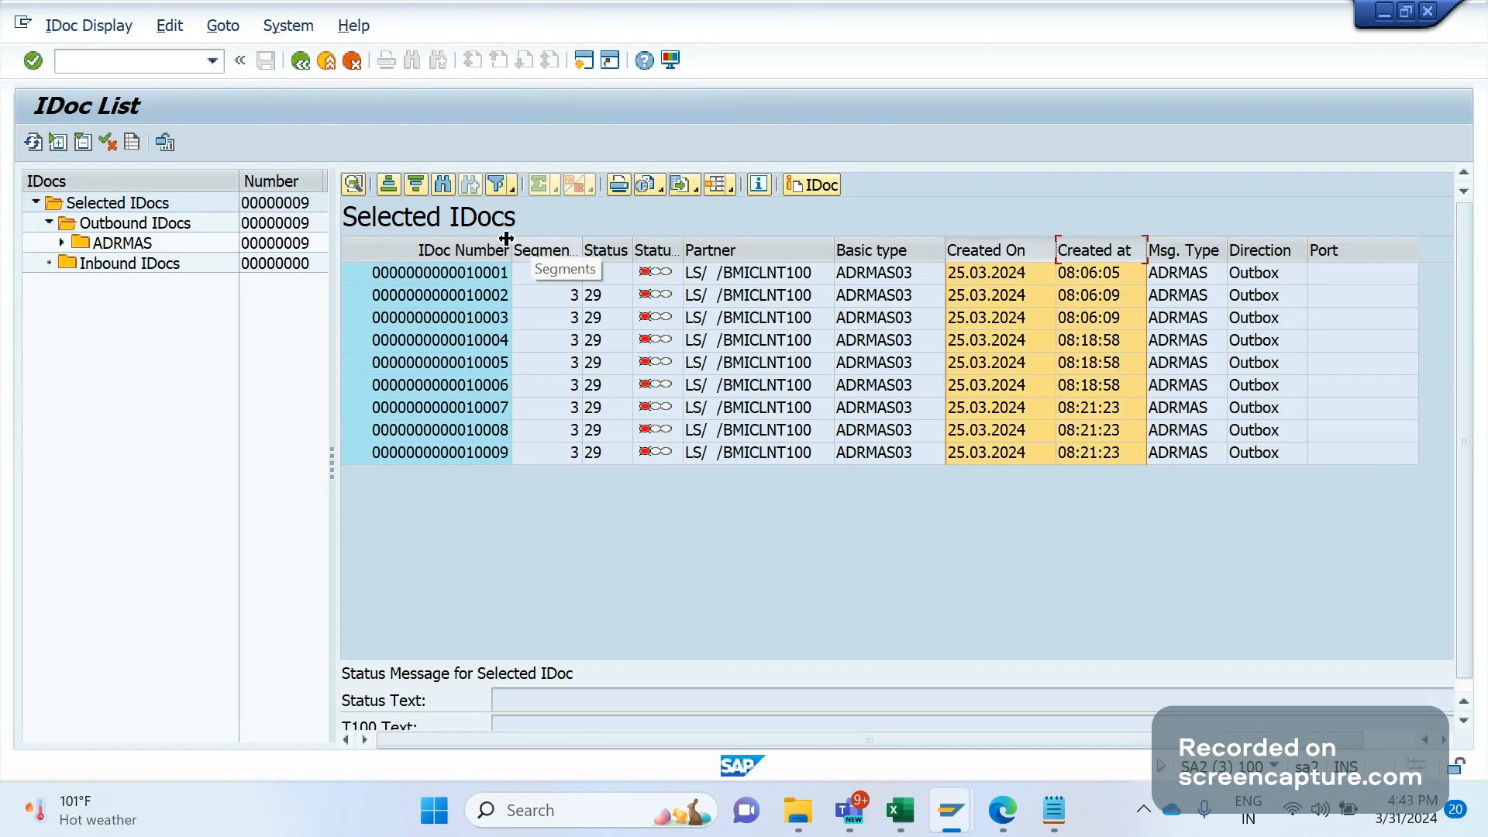
pyautogui.click(416, 184)
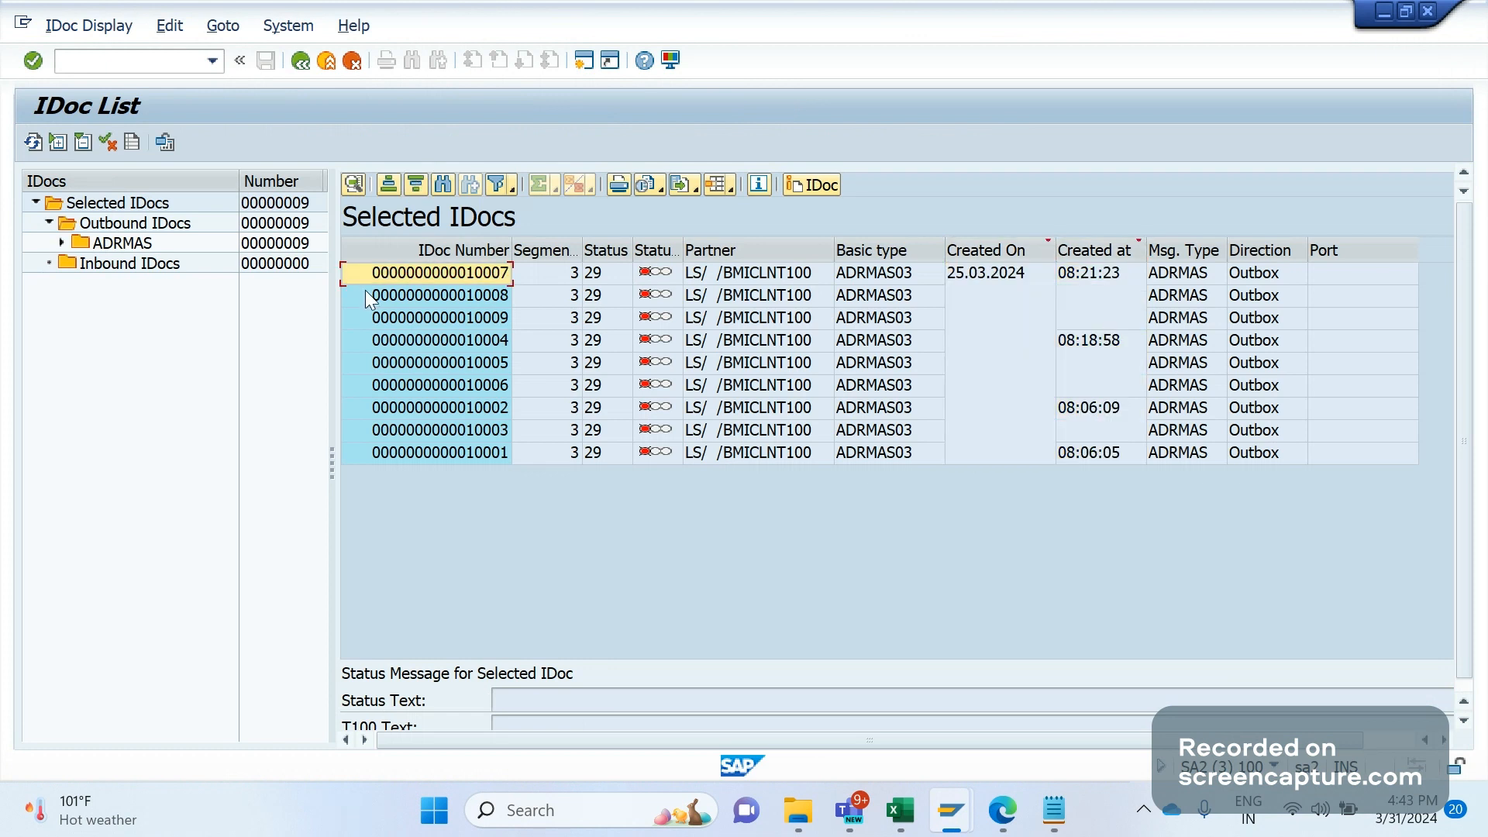
# Open IDoc 10007 from the list, expand its data records and display segment E1BPAD1VL.
pyautogui.click(362, 311)
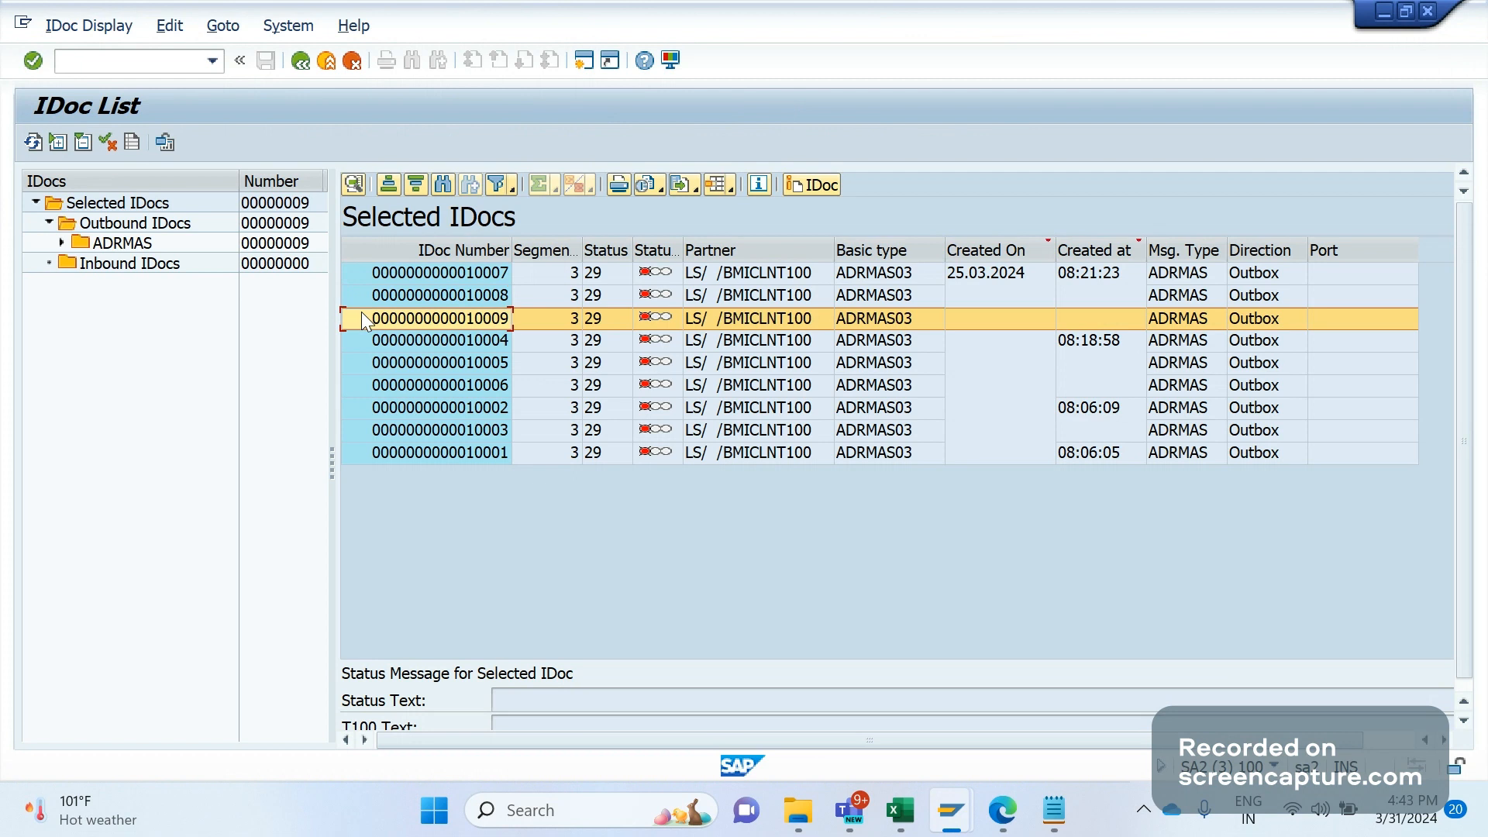
pyautogui.click(422, 273)
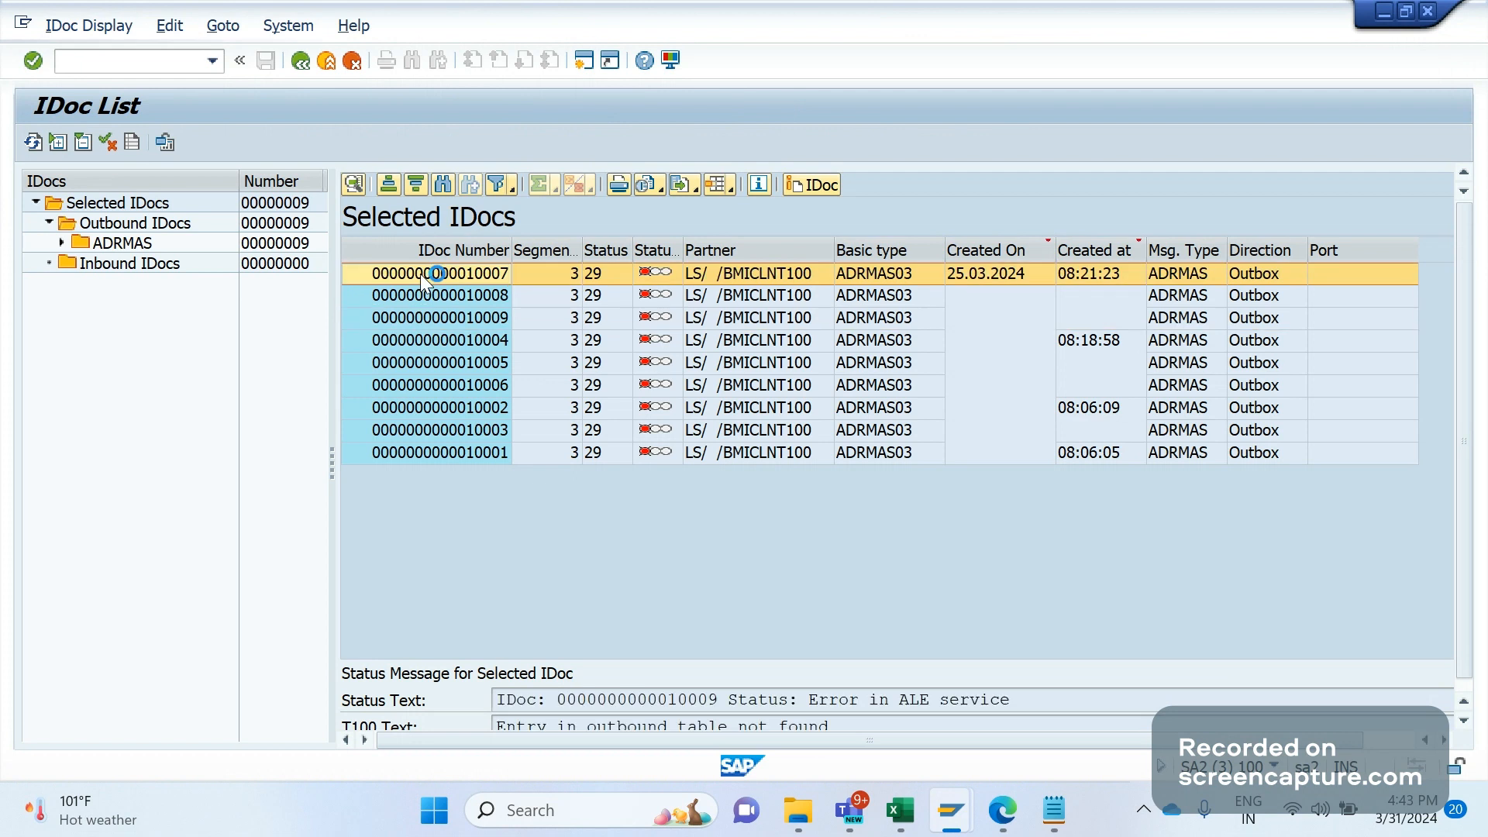
pyautogui.doubleClick(420, 275)
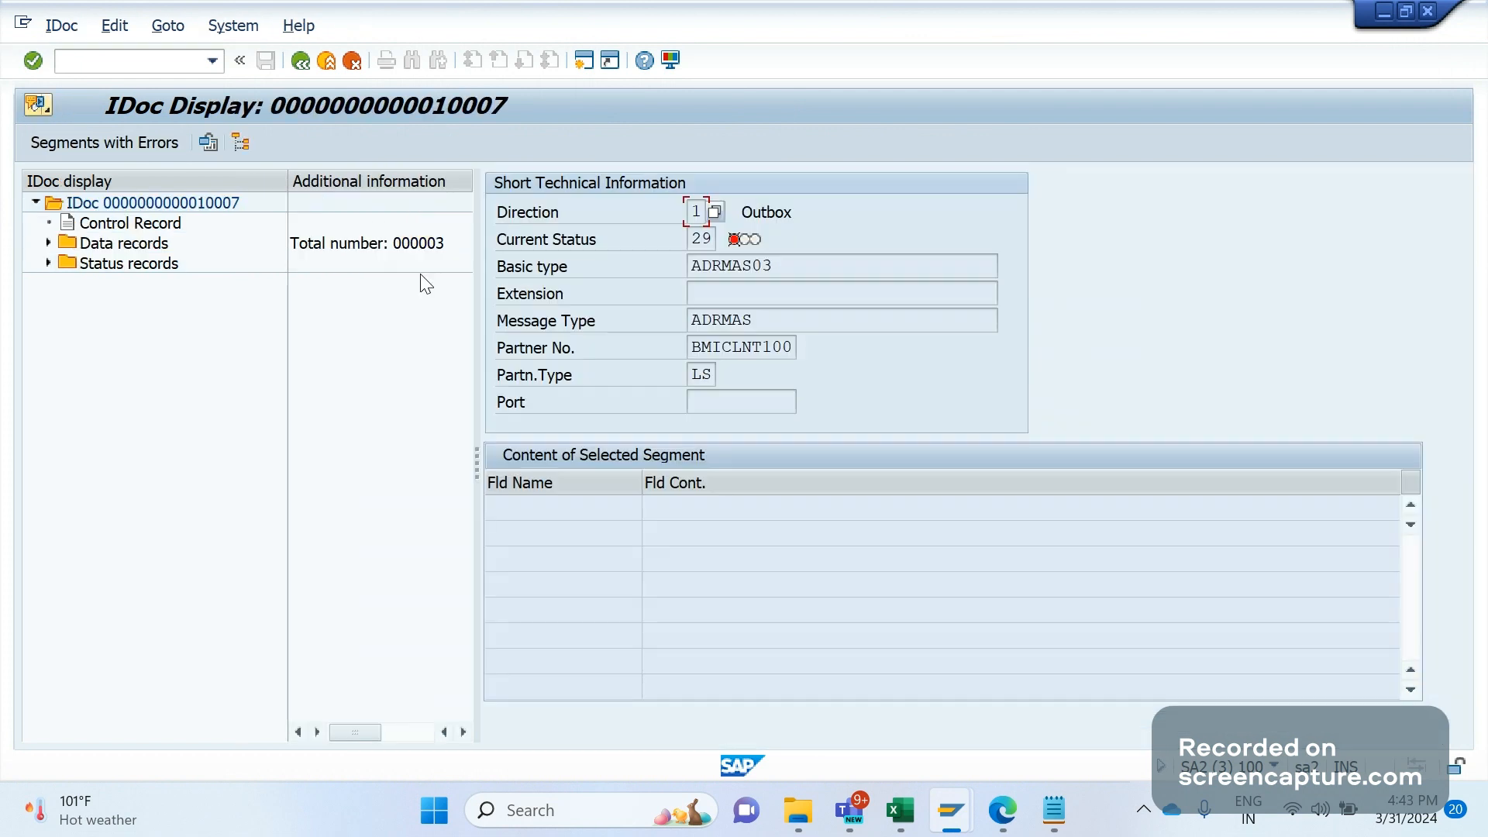
pyautogui.click(48, 244)
pyautogui.click(60, 263)
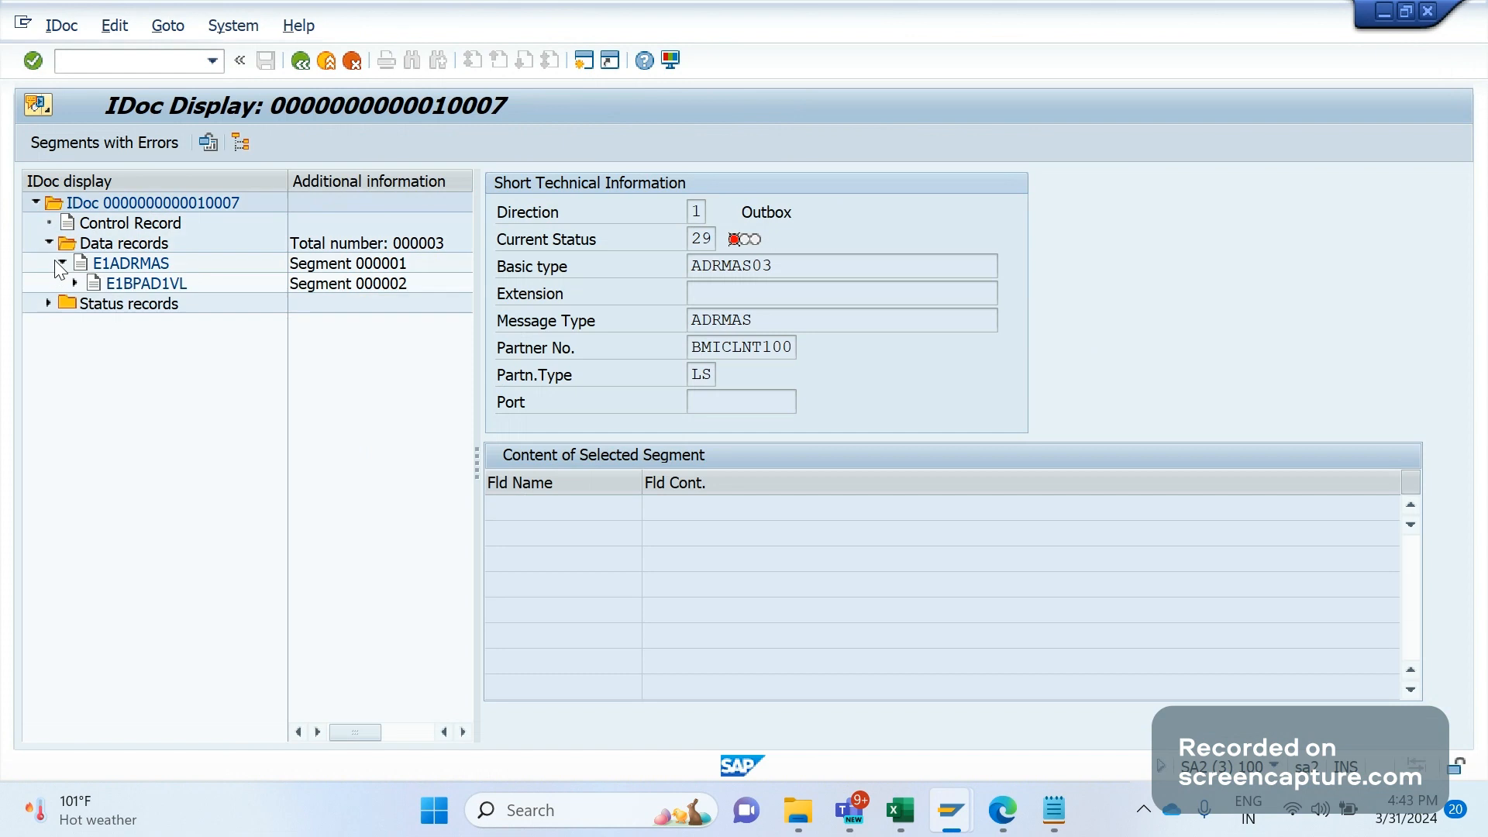
pyautogui.click(122, 284)
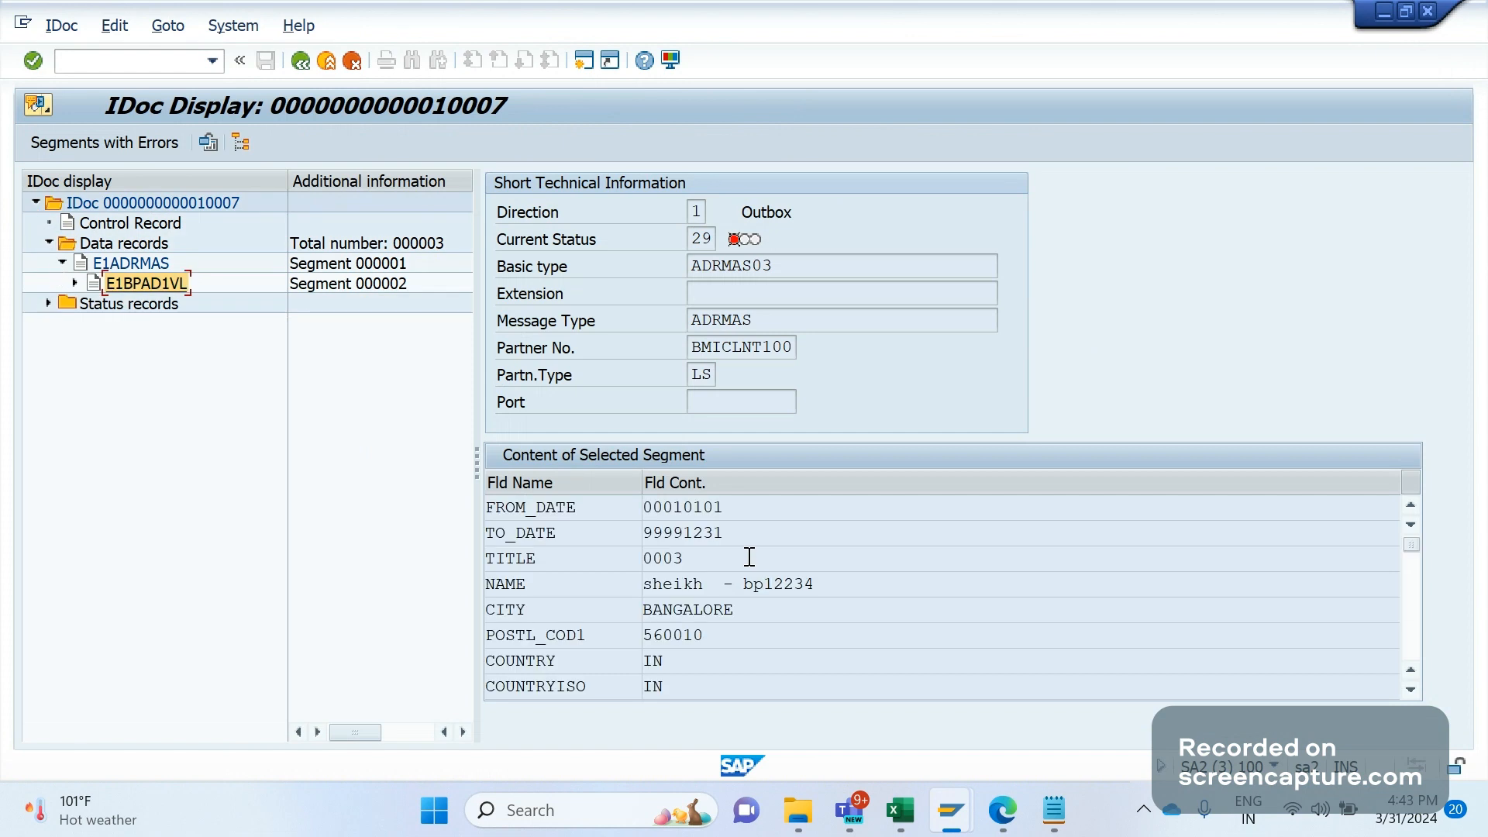
# Check the NAME field in the segment content and the partner number in the short technical information.
pyautogui.click(801, 584)
pyautogui.moveTo(801, 584); pyautogui.dragTo(762, 583)
pyautogui.click(699, 350)
pyautogui.moveTo(699, 351); pyautogui.dragTo(850, 519)
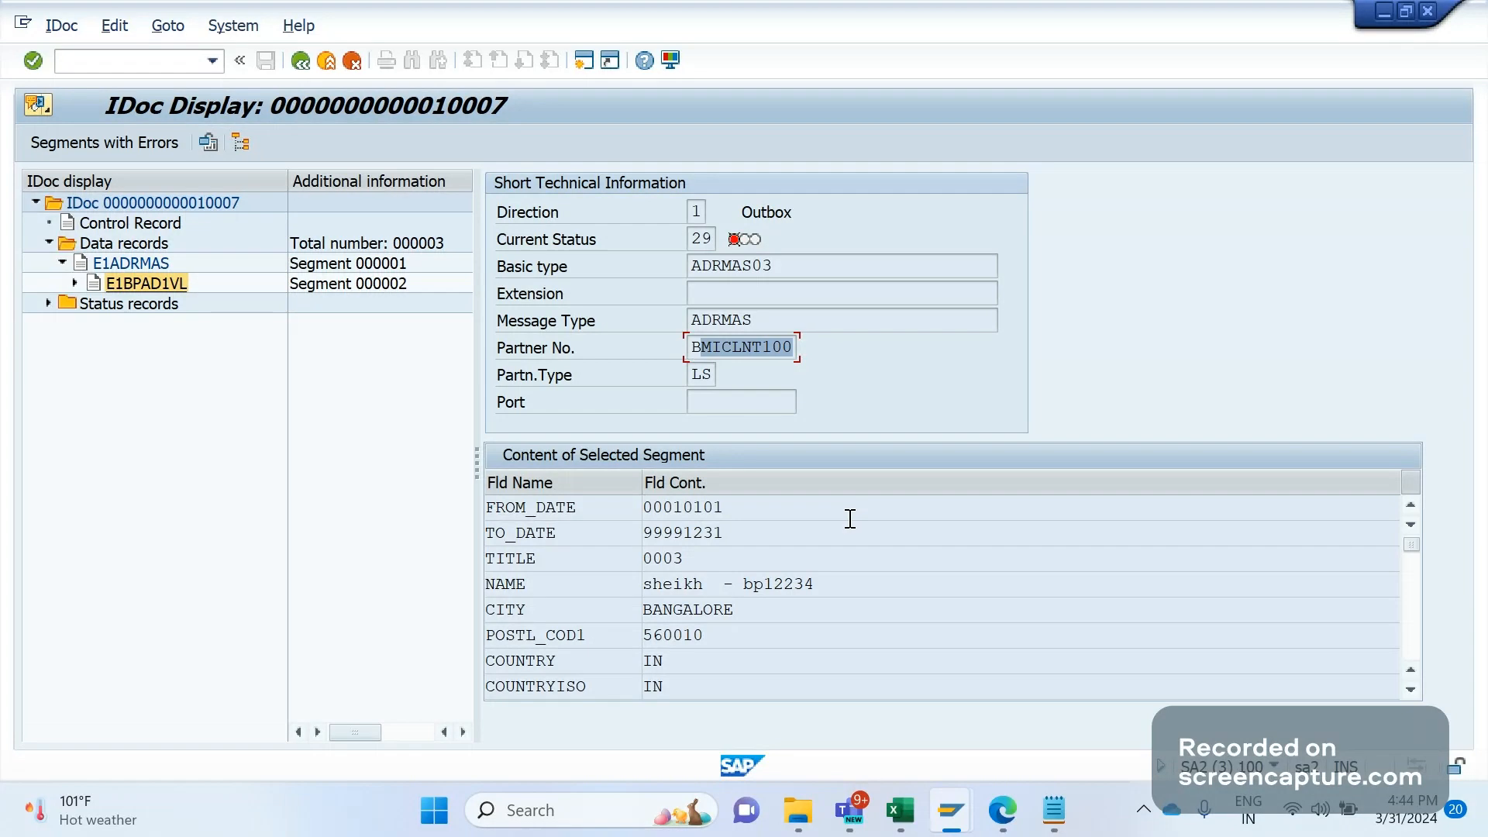
pyautogui.click(850, 518)
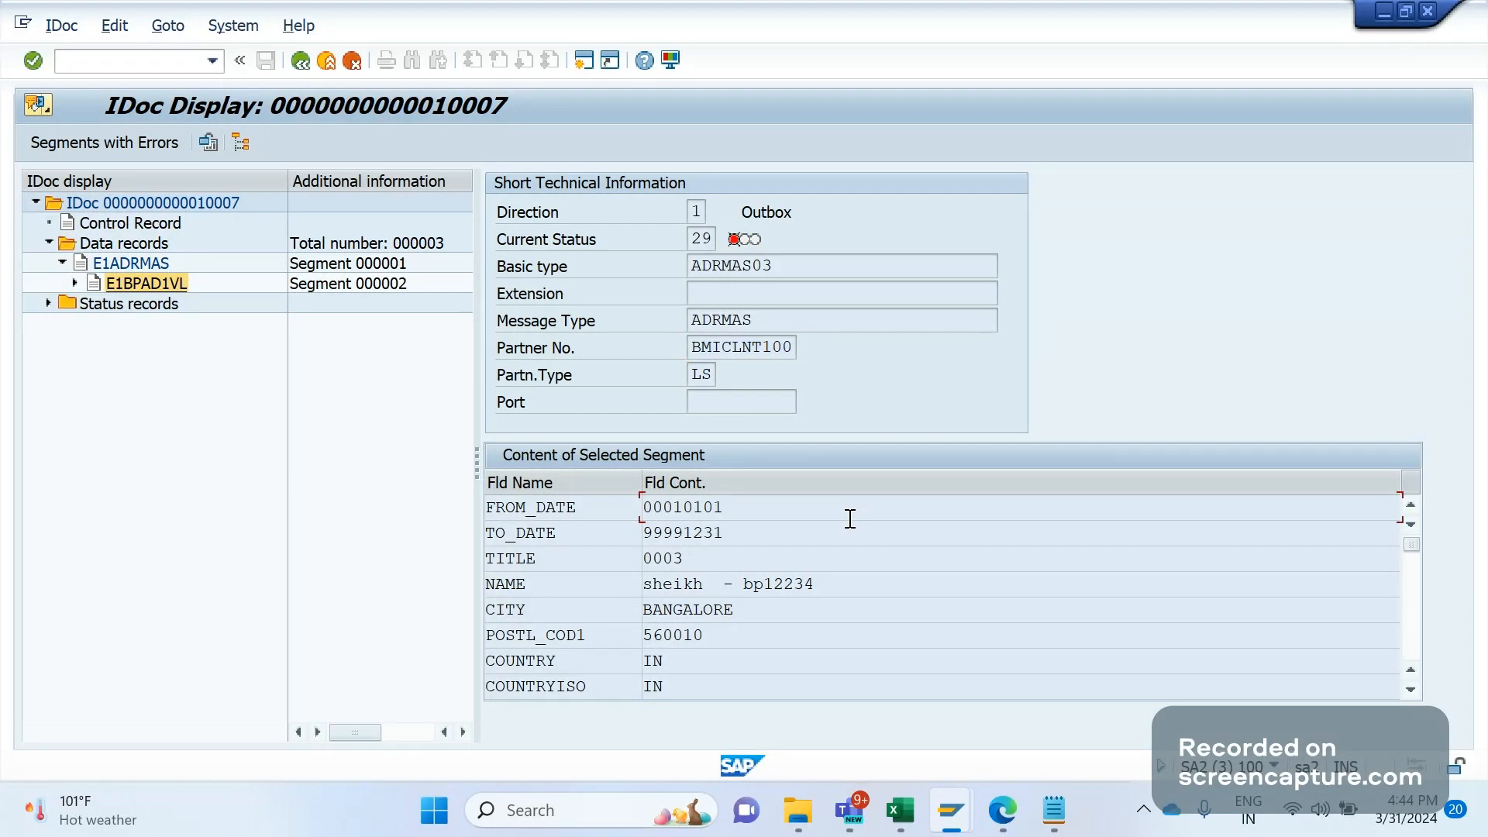
# Switch to the Book1 workbook in Excel.
pyautogui.moveTo(900, 810)
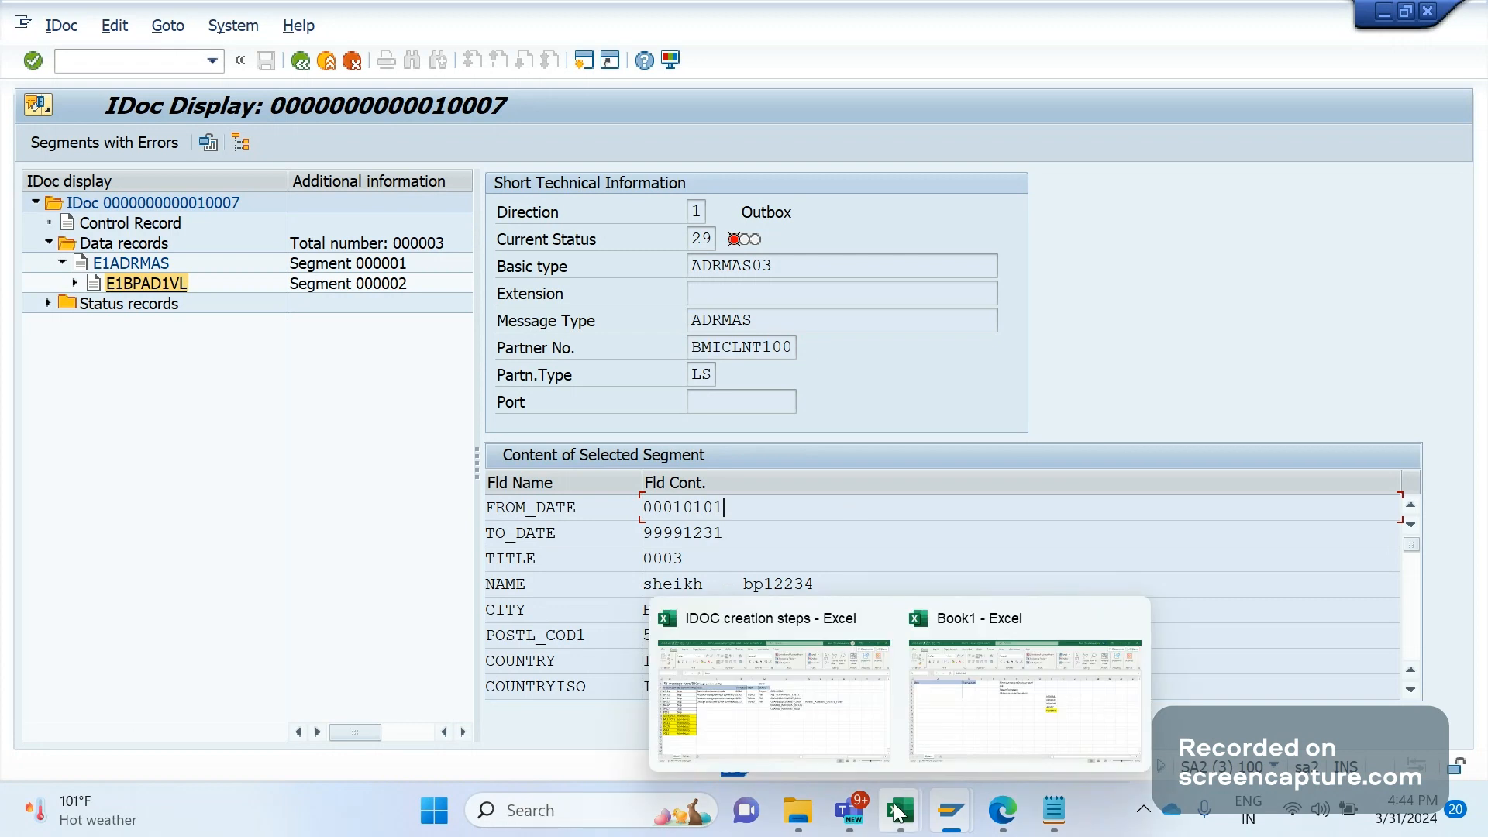
pyautogui.click(1008, 683)
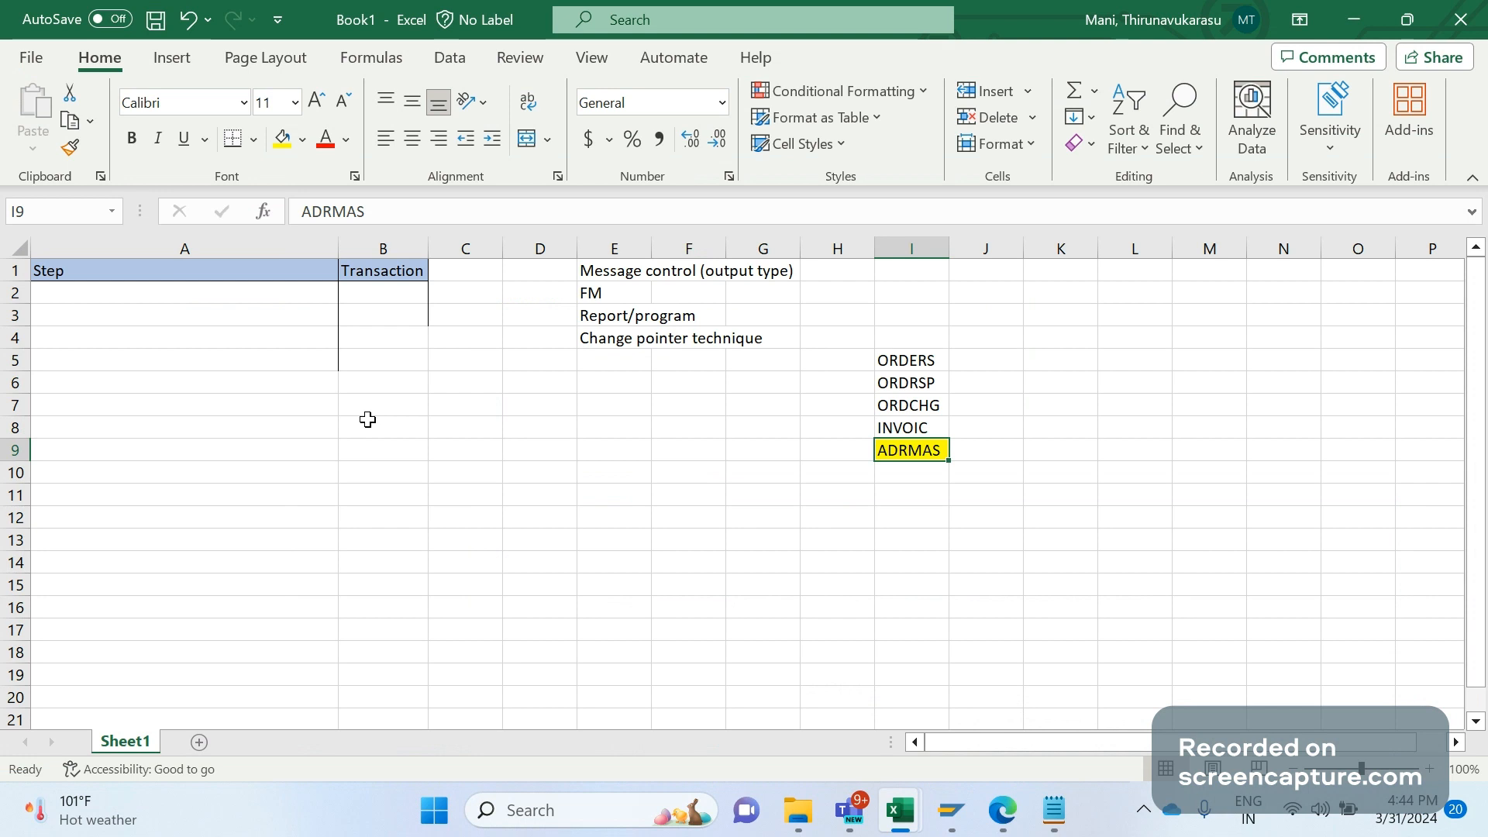
# Fill row 2 of the step table with "Define distribution model" and transaction BD64.
pyautogui.click(206, 305)
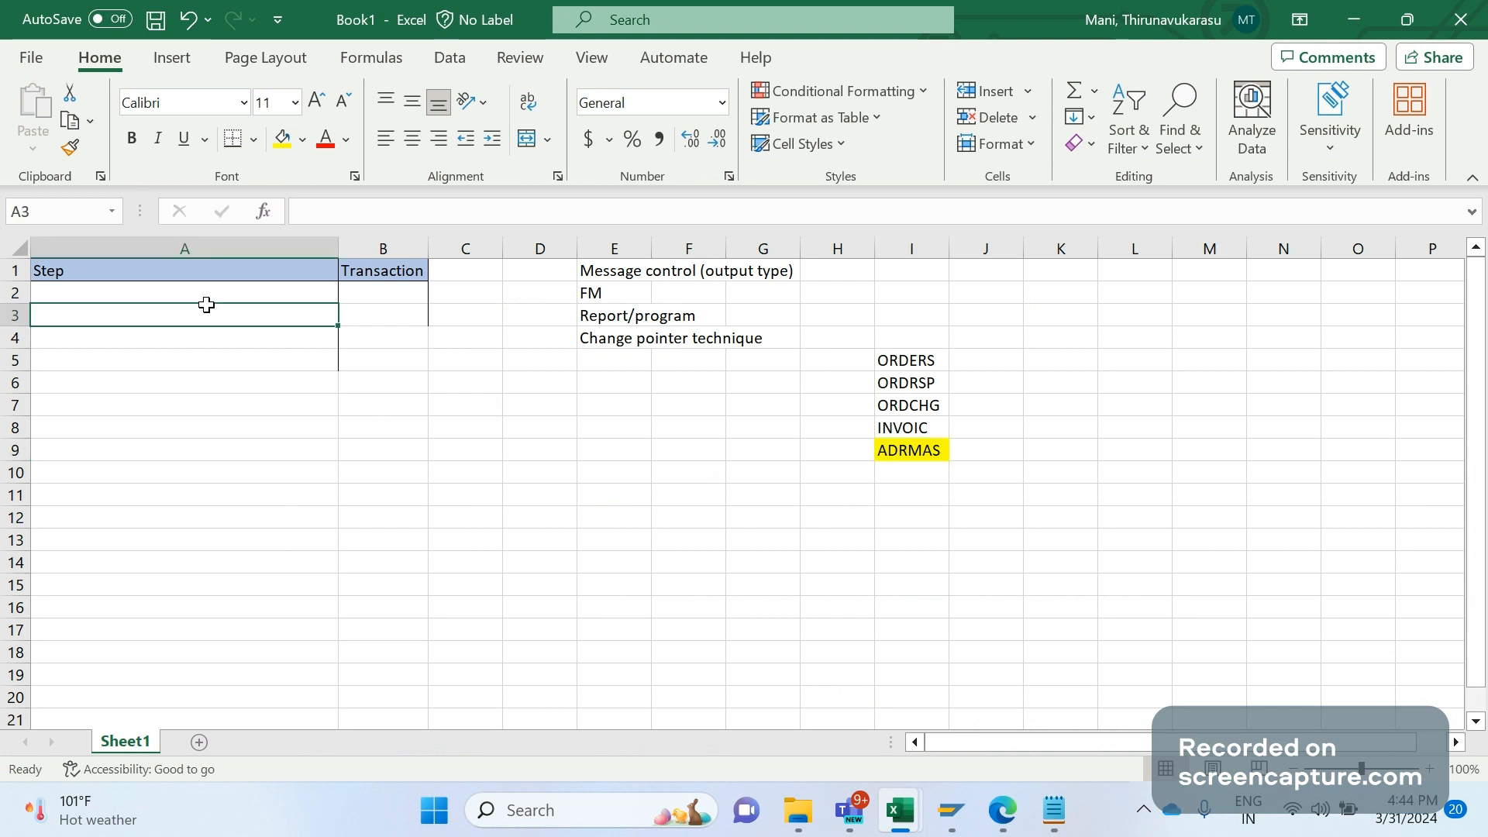
pyautogui.press('Up')
pyautogui.write('dE')
pyautogui.press('BackSpace')
pyautogui.press('BackSpace')
pyautogui.write('D')
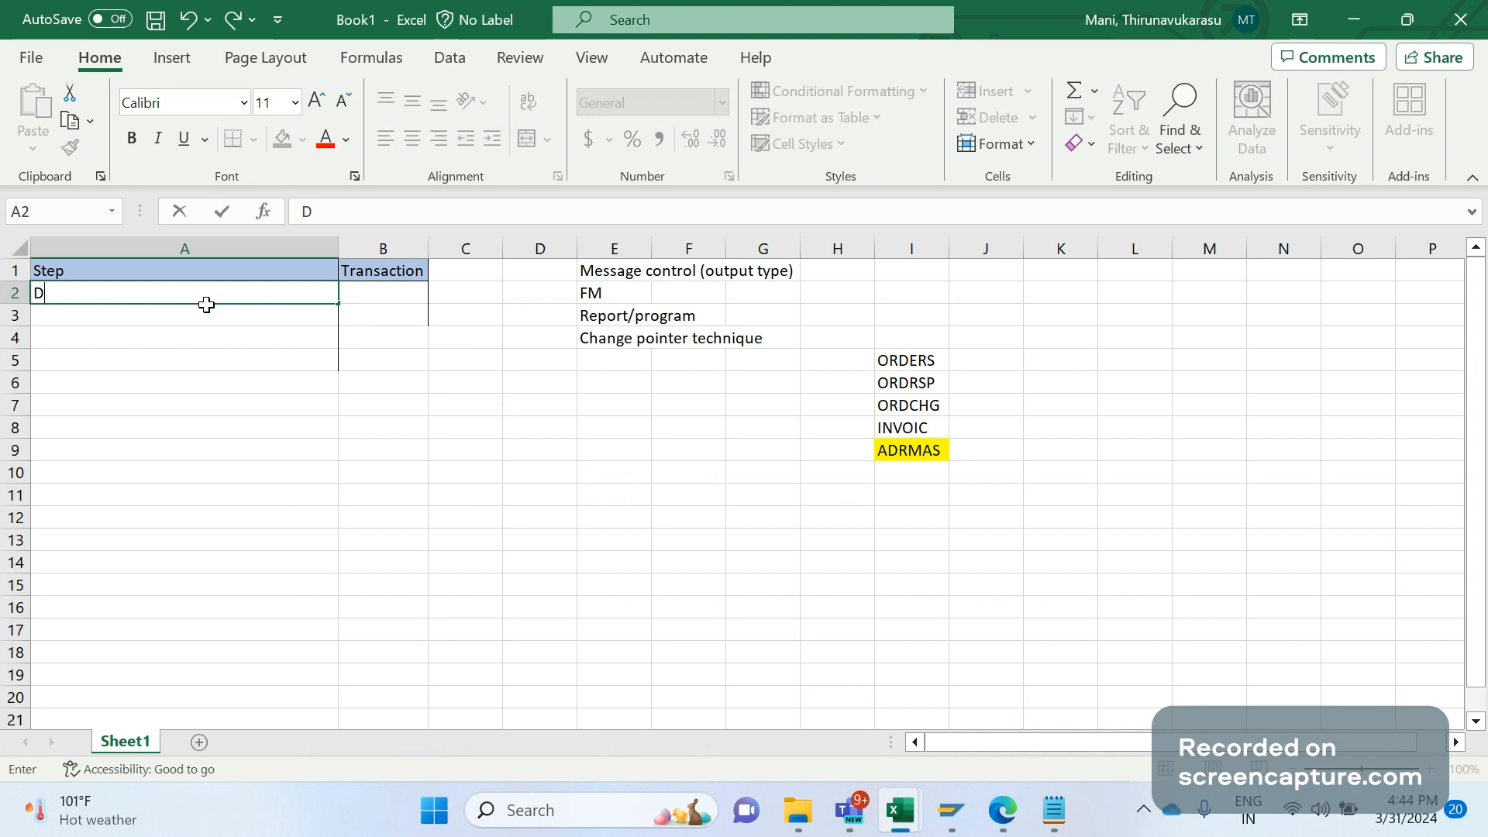
pyautogui.write('efine disg')
pyautogui.press('BackSpace')
pyautogui.write('t')
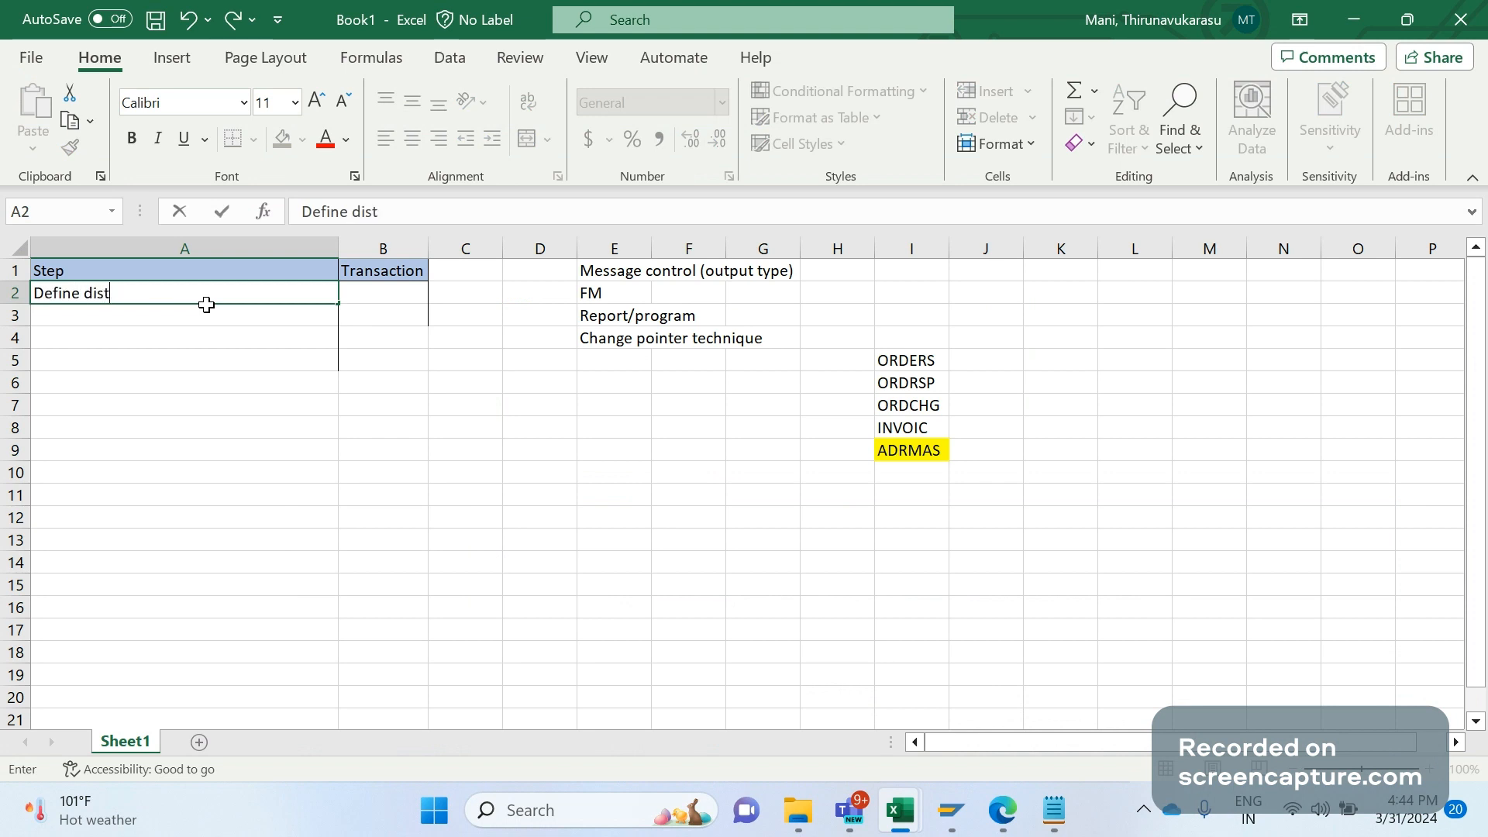
pyautogui.write('ribution mode')
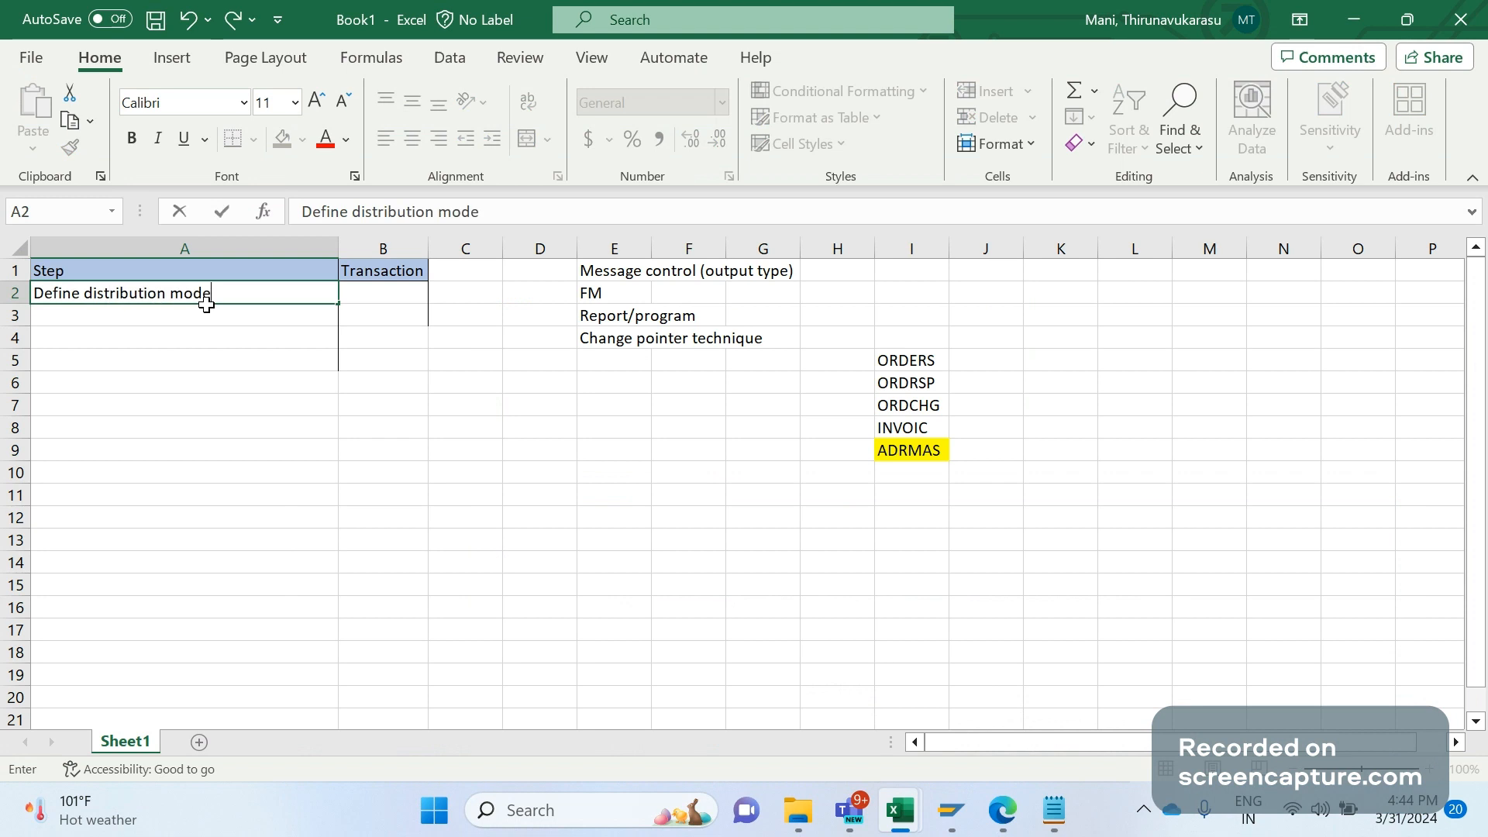
pyautogui.write('l')
pyautogui.press('Tab')
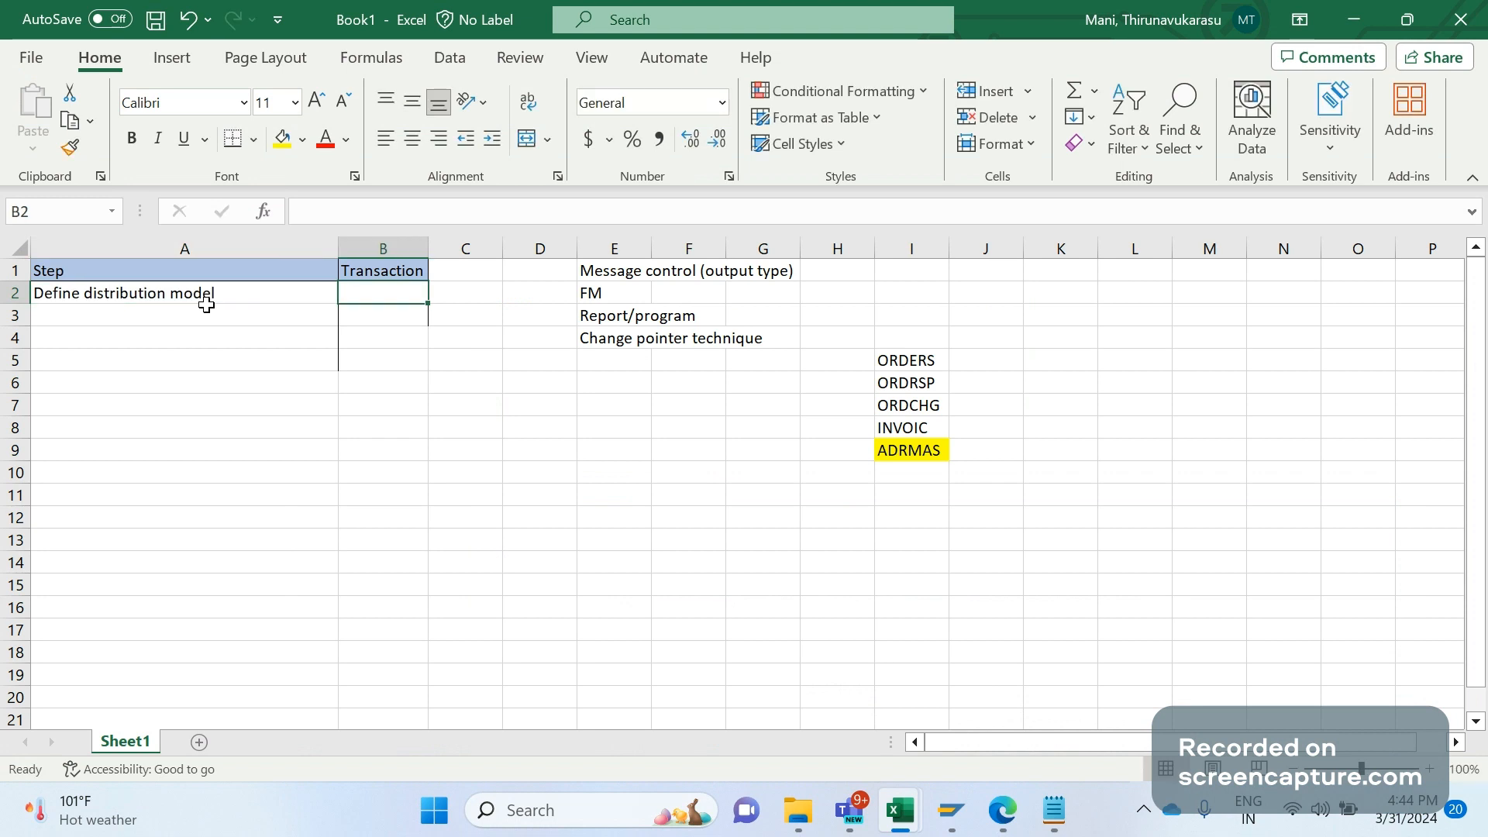
pyautogui.write('BD64')
pyautogui.press('Return')
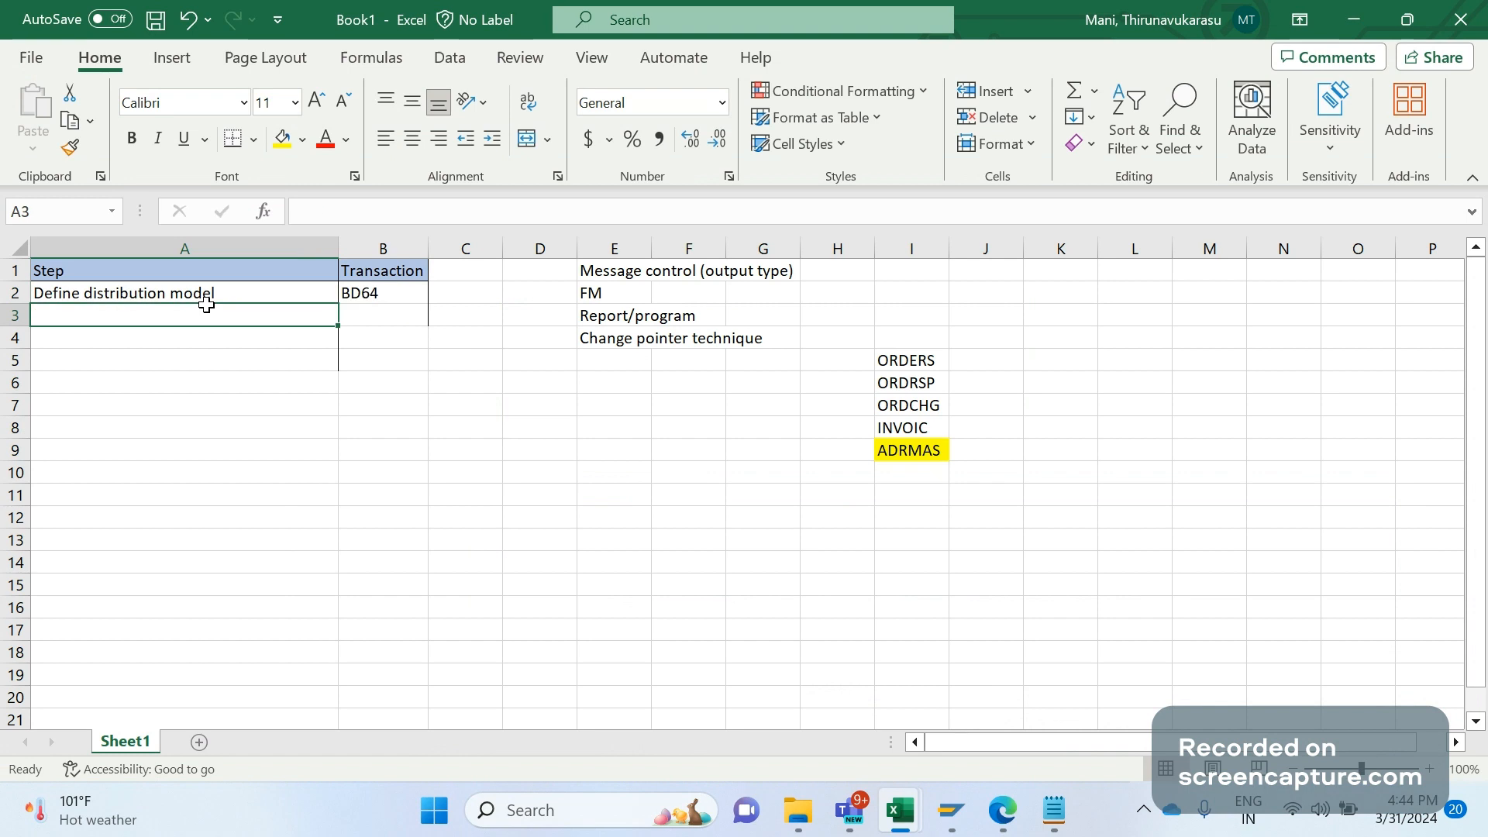
# Switch to the SAP window, open transaction BD64 and select the TEST model view.
pyautogui.click(964, 808)
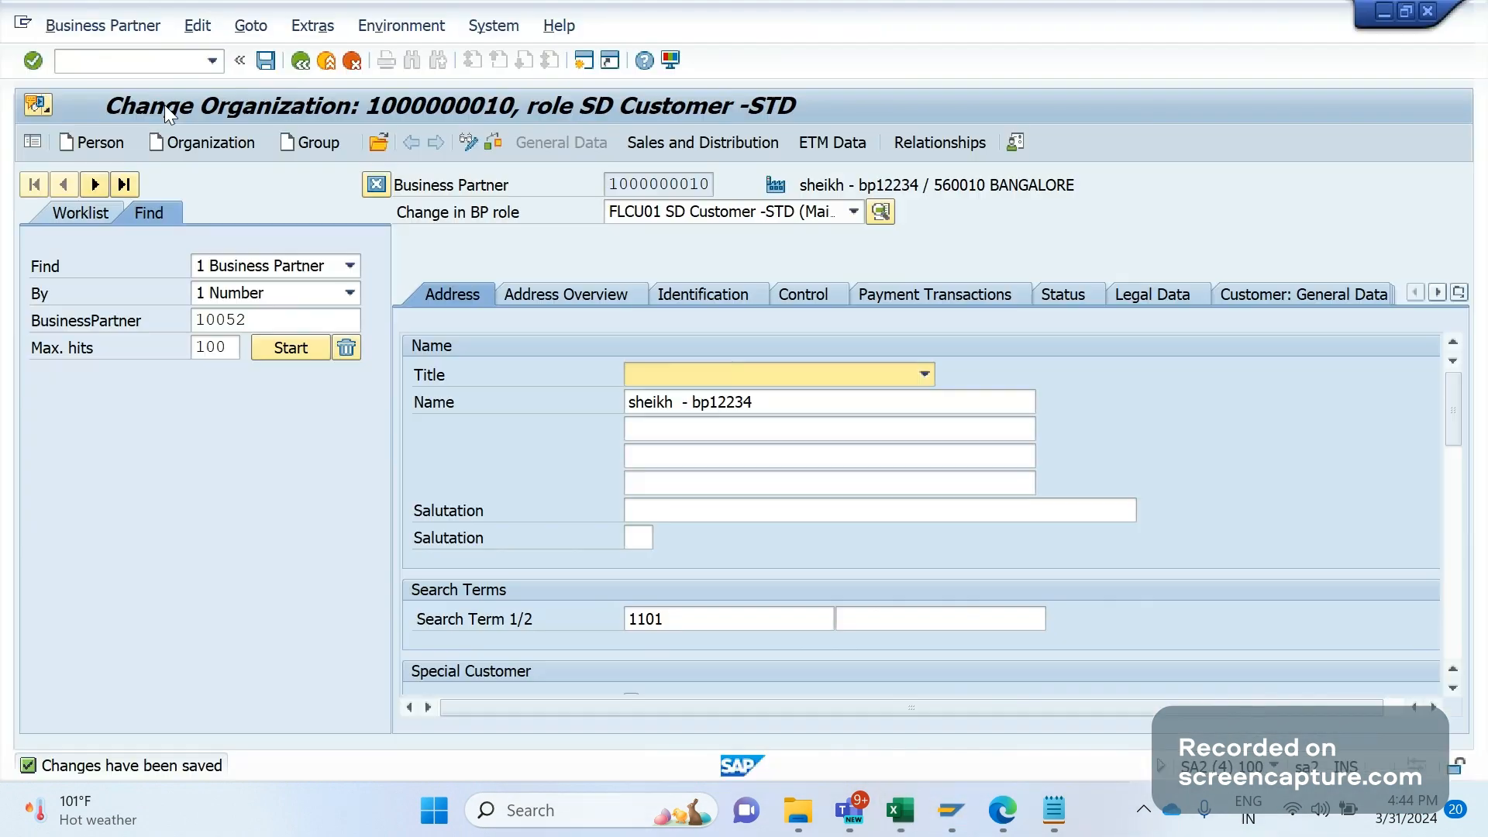
pyautogui.click(103, 64)
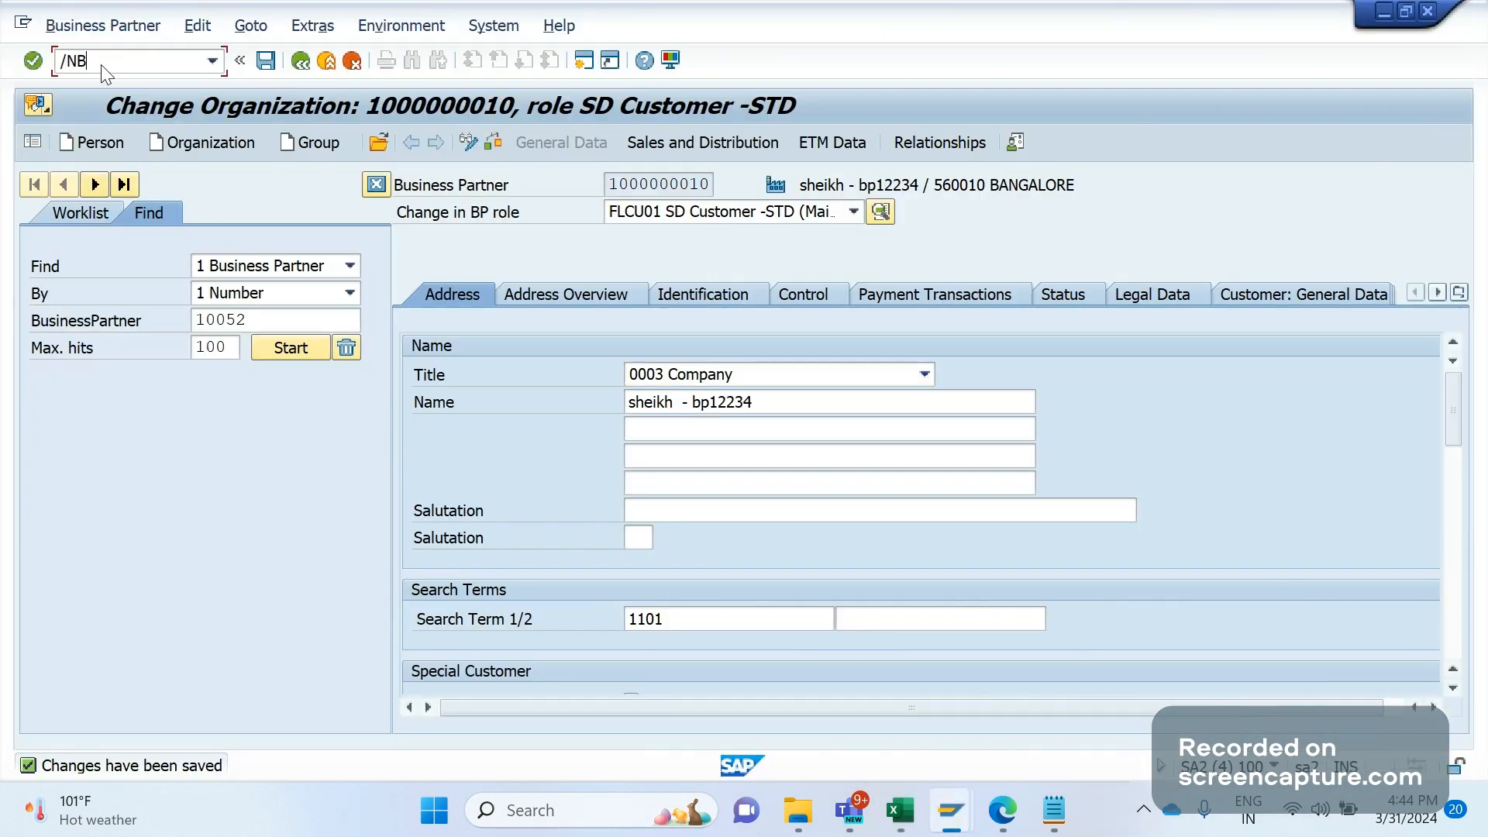
pyautogui.press('Return')
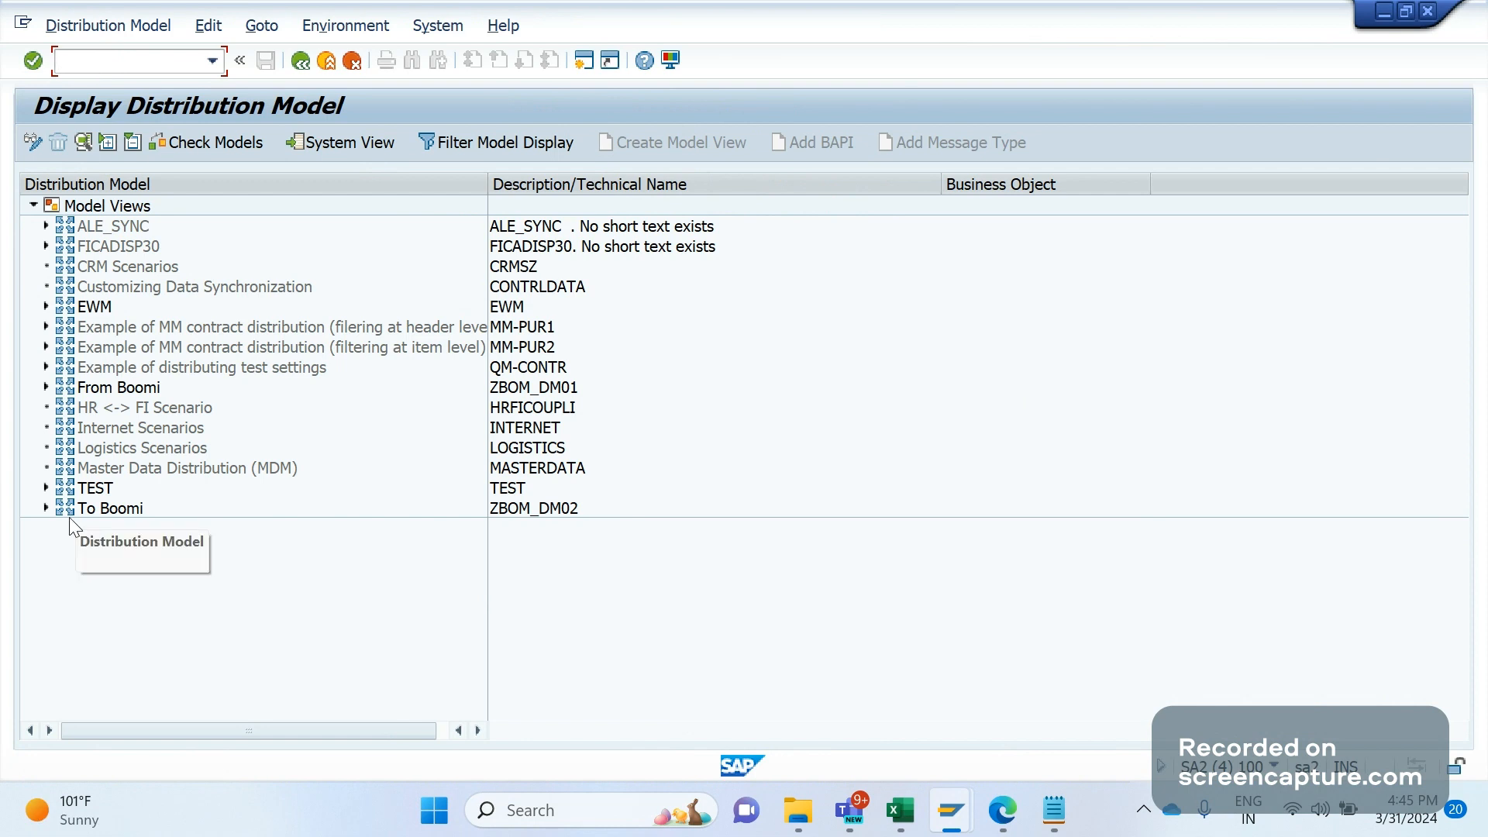
pyautogui.click(70, 484)
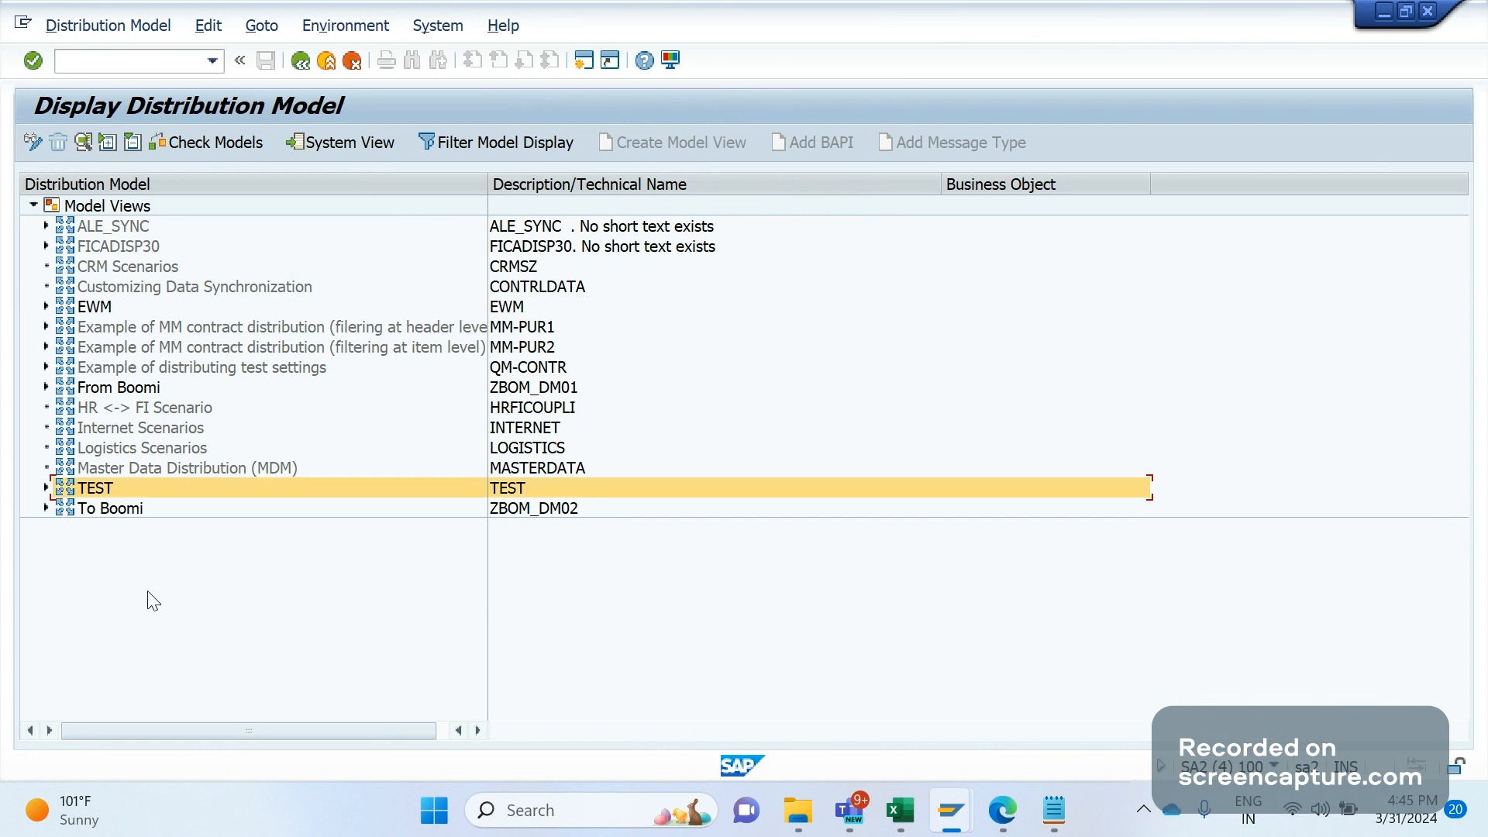
# Put the distribution model in change mode and create a model view with short text and technical name TEST1.
pyautogui.click(32, 143)
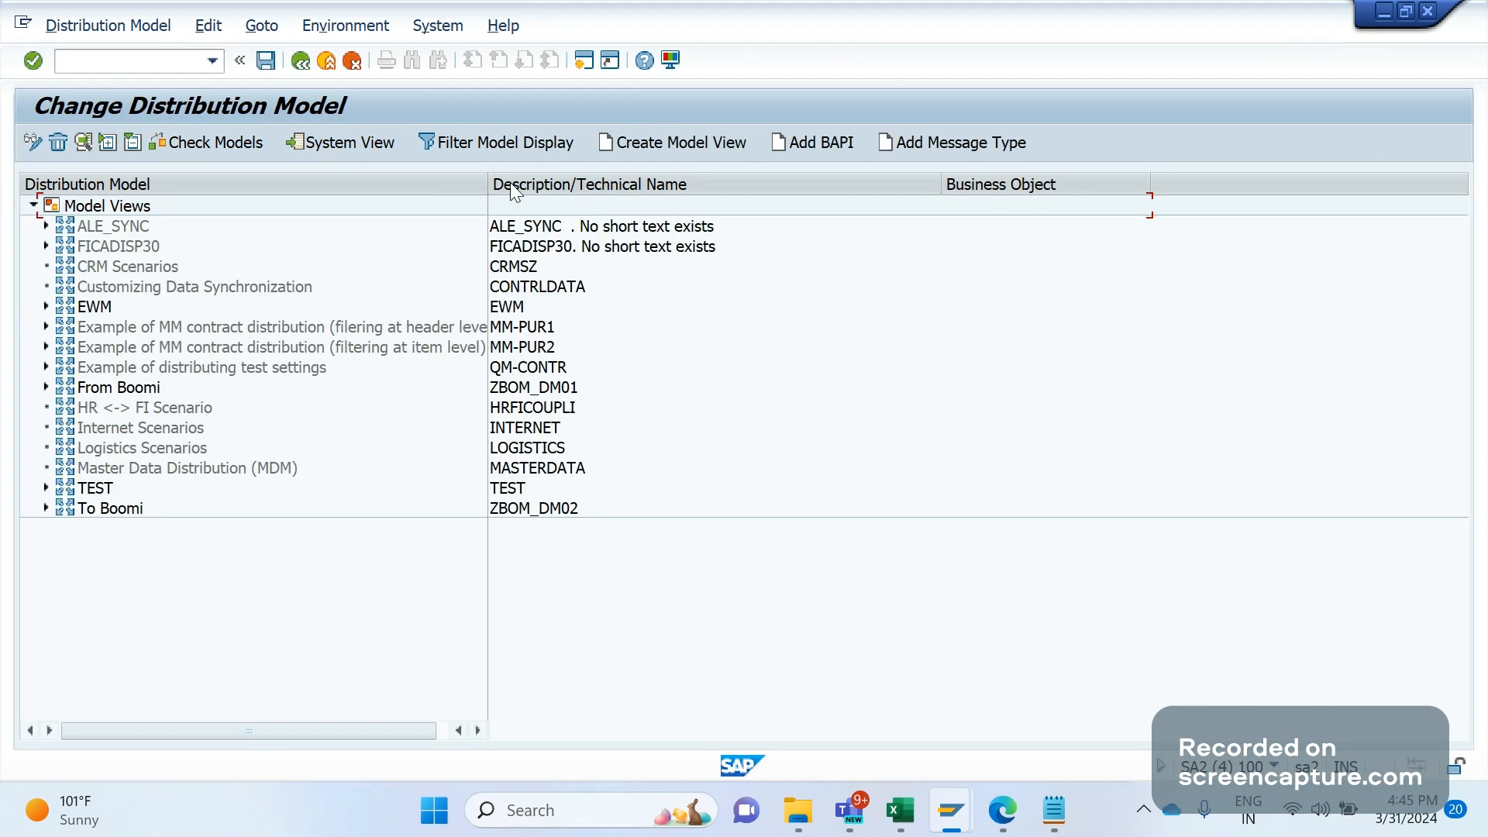
pyautogui.click(655, 149)
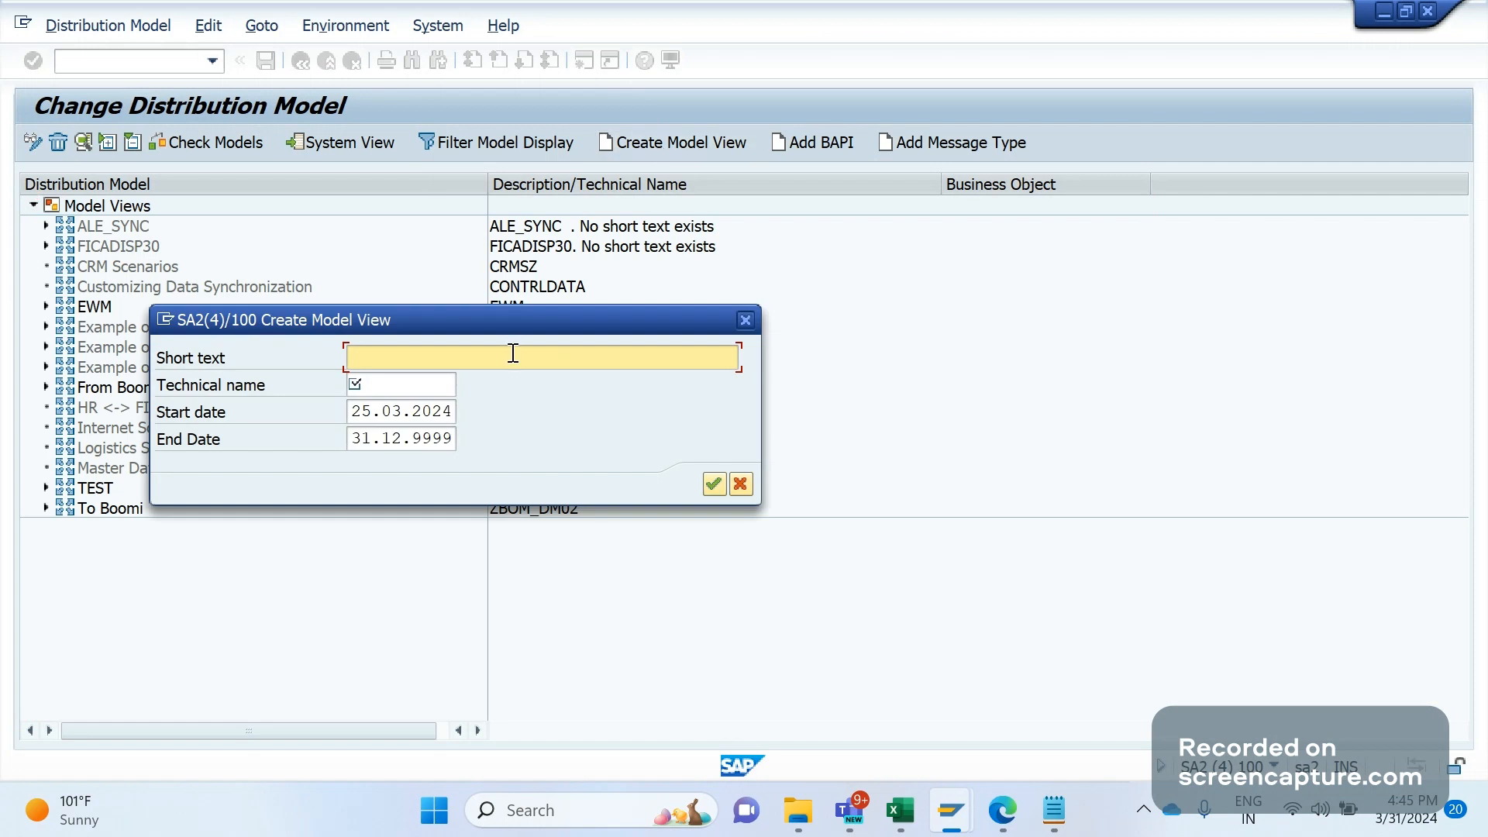
pyautogui.write('TEST1')
pyautogui.click(402, 387)
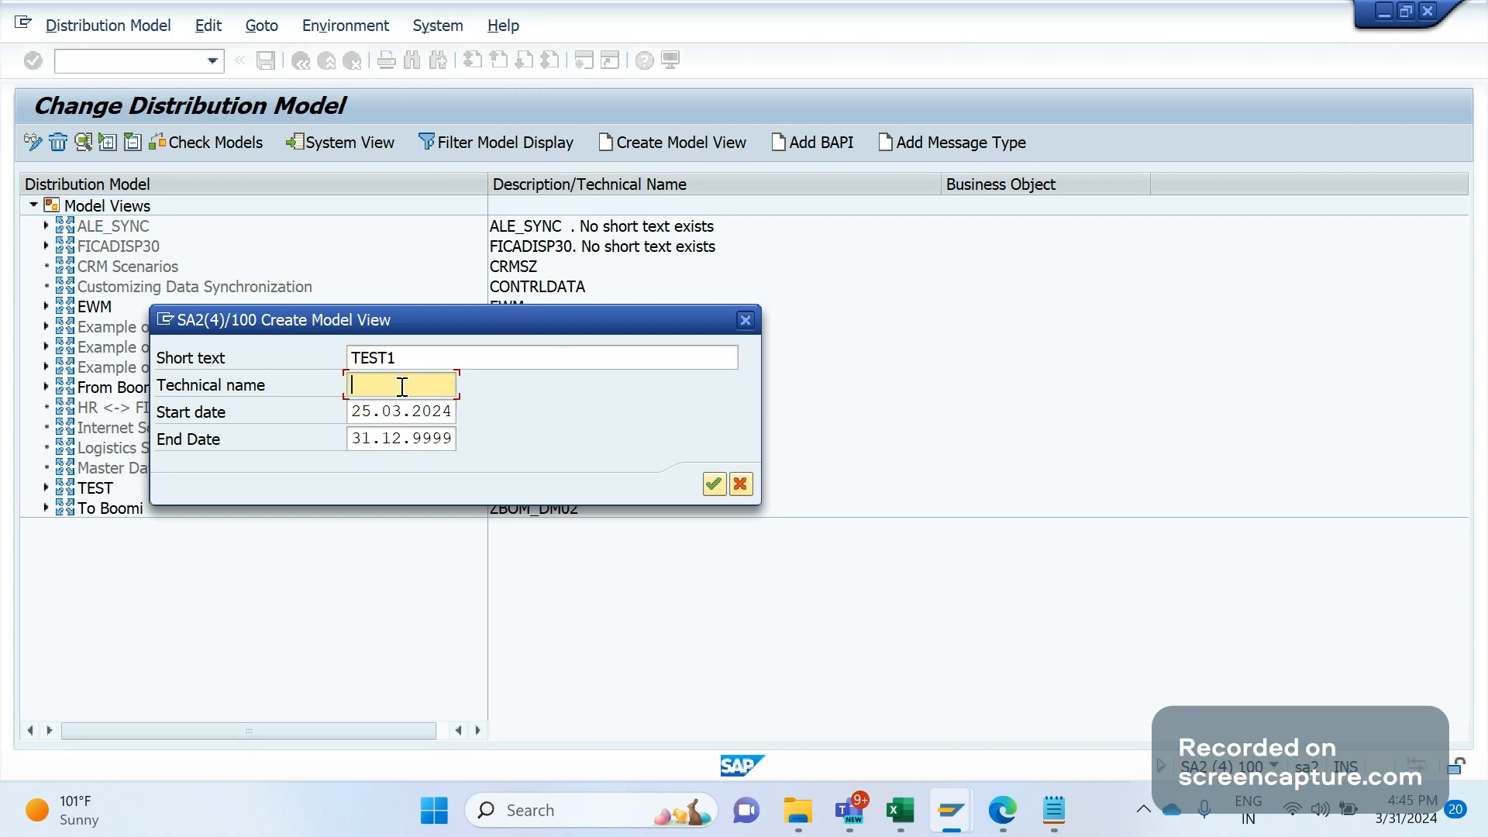
pyautogui.write('TEST1')
pyautogui.click(712, 485)
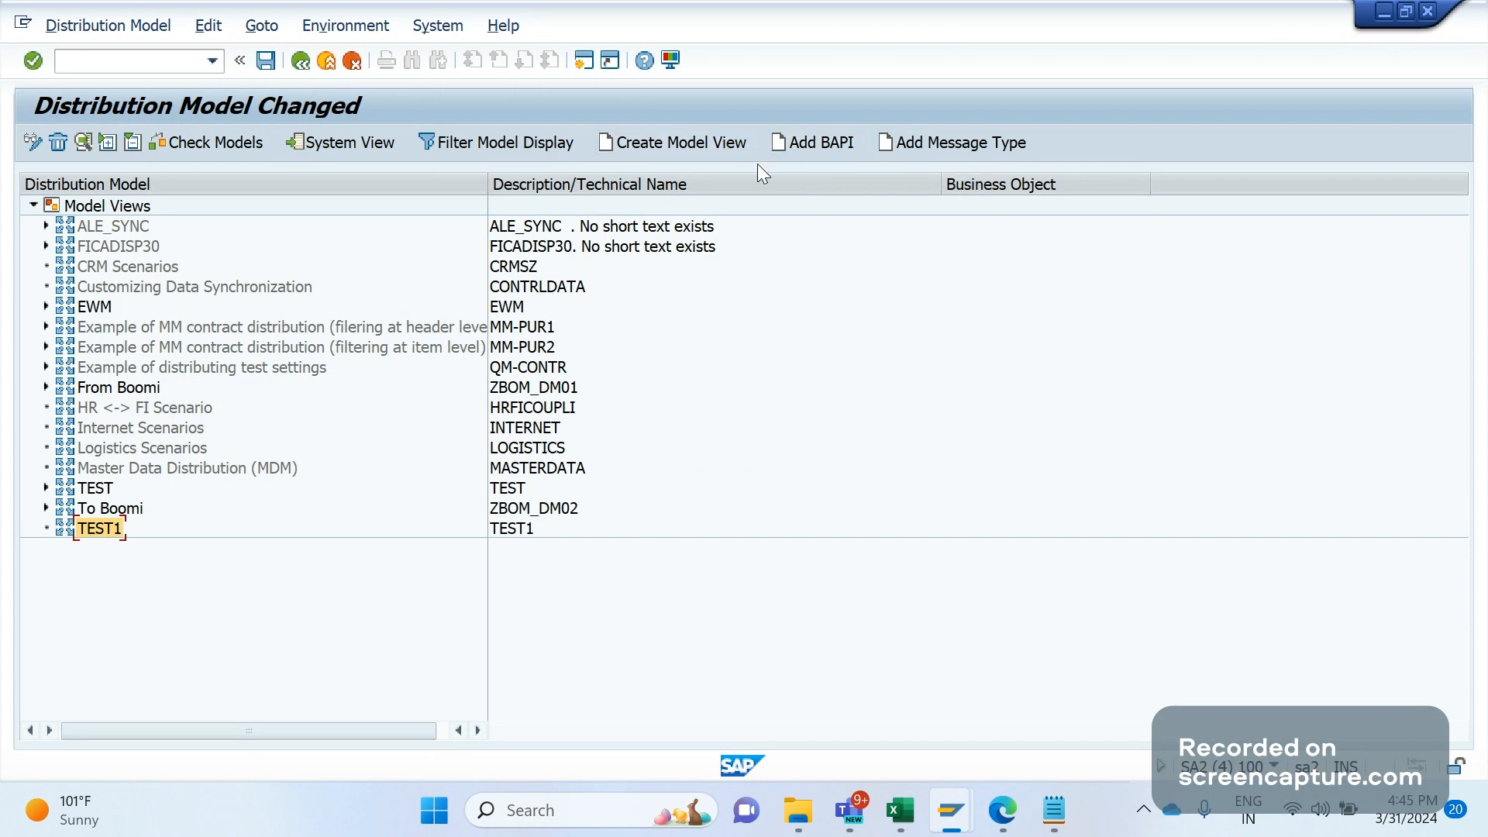
# Start adding a BAPI to model view TEST1 with sender SA2CLNT100 and receiver BMICLNT100.
pyautogui.click(814, 145)
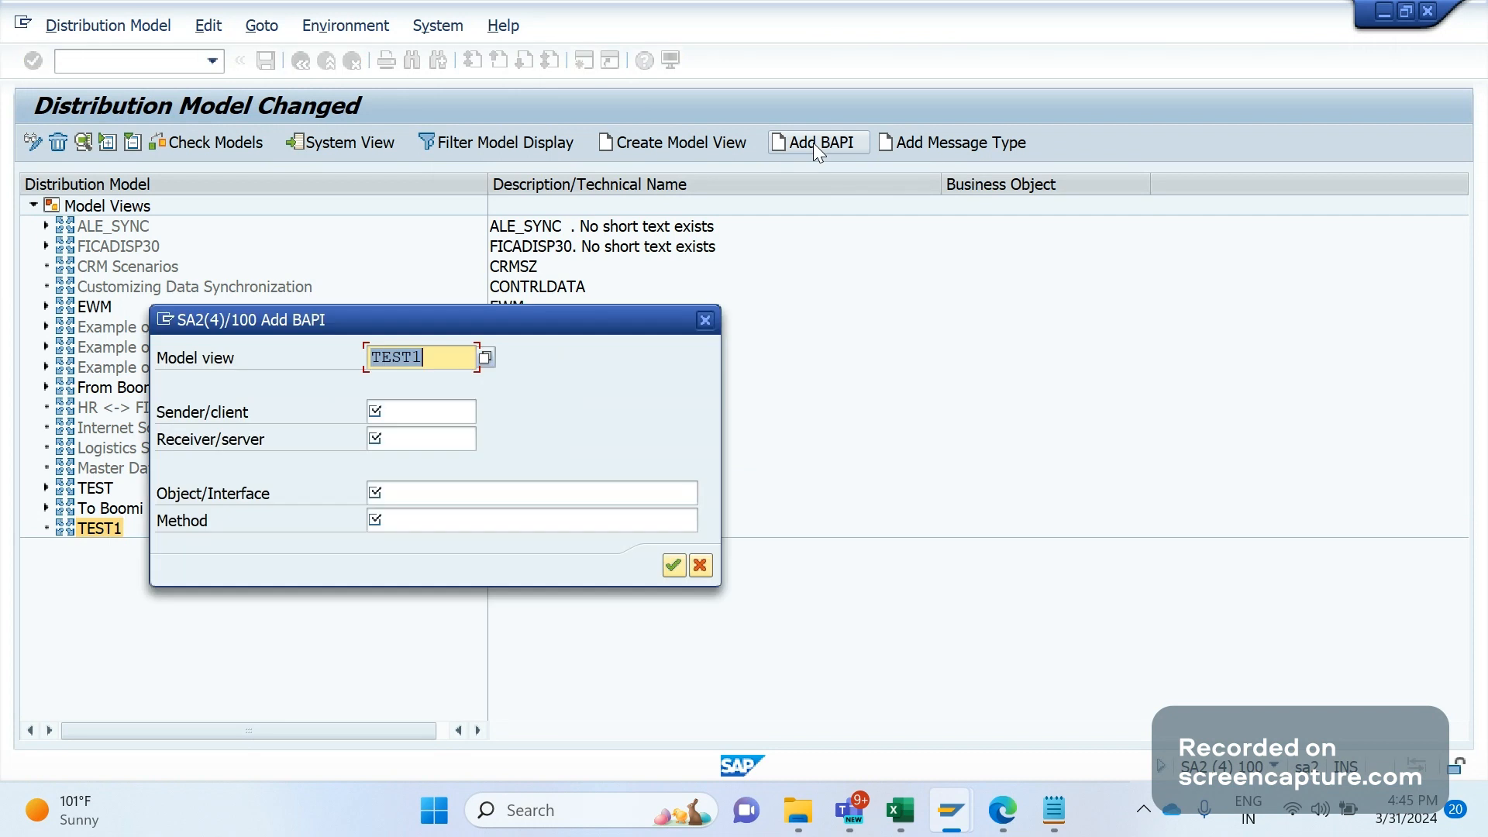
pyautogui.click(398, 414)
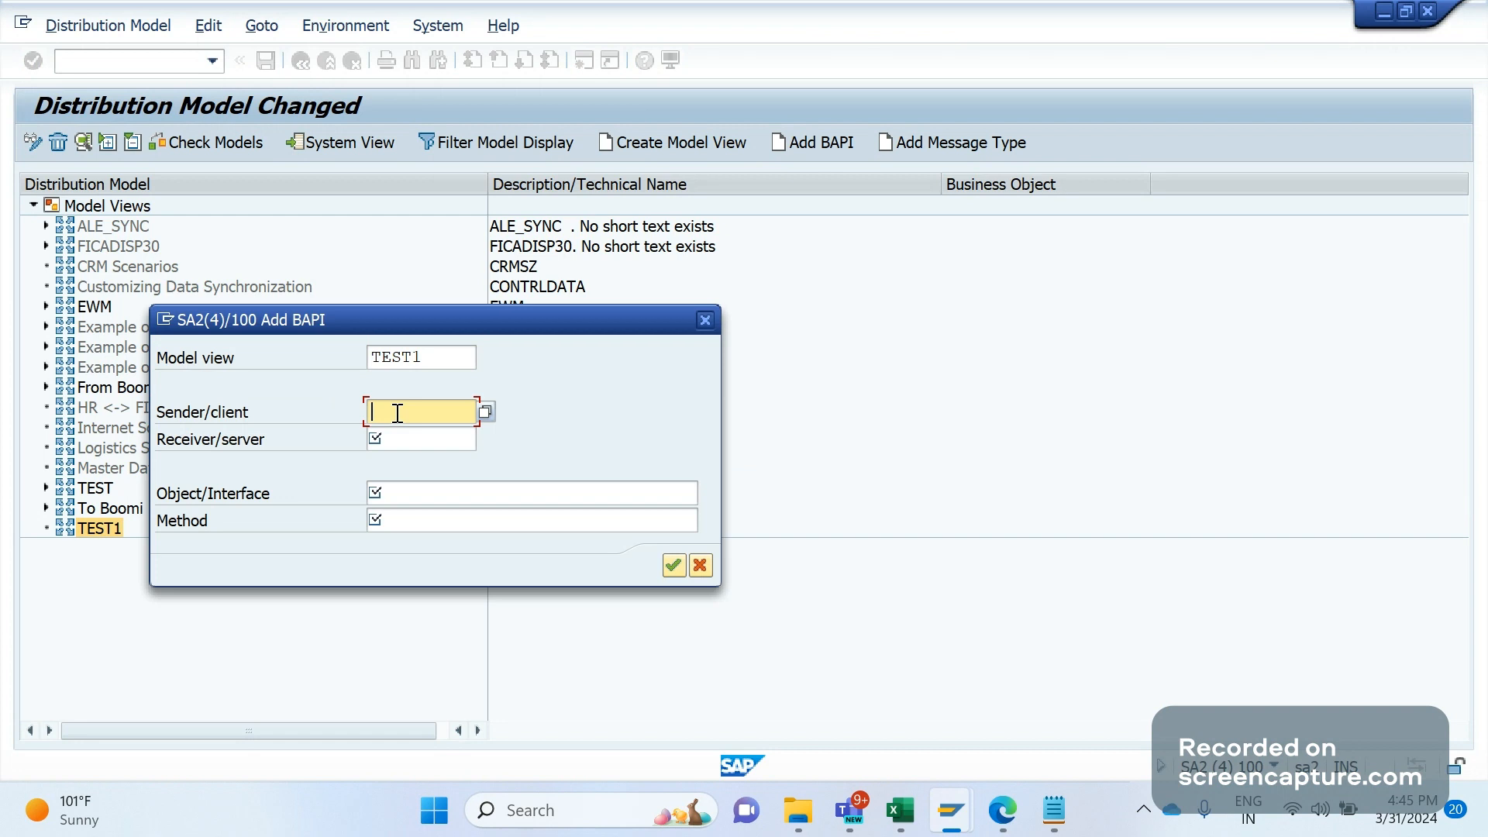
pyautogui.click(398, 413)
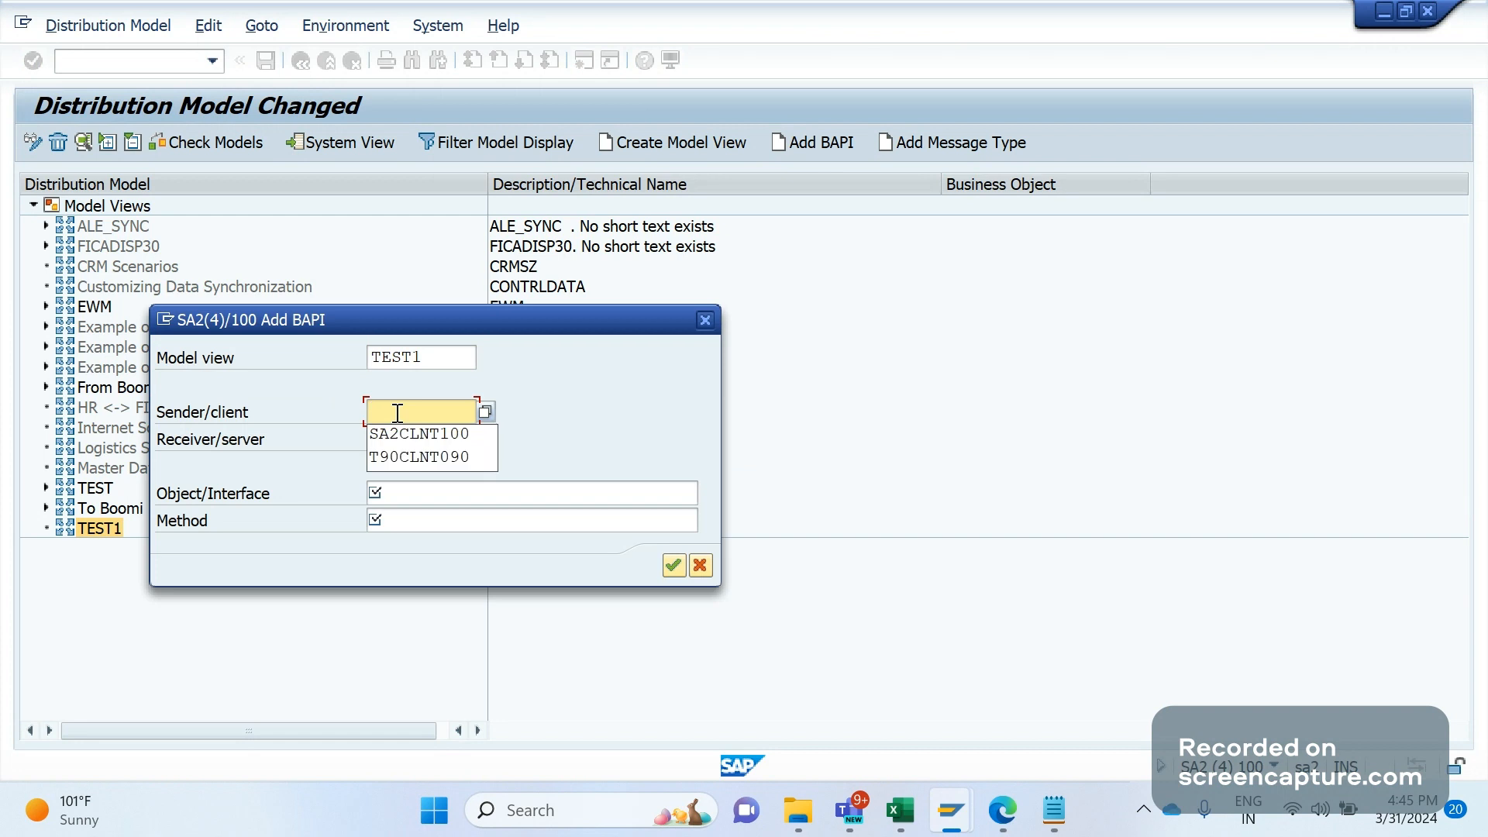
pyautogui.press('Down')
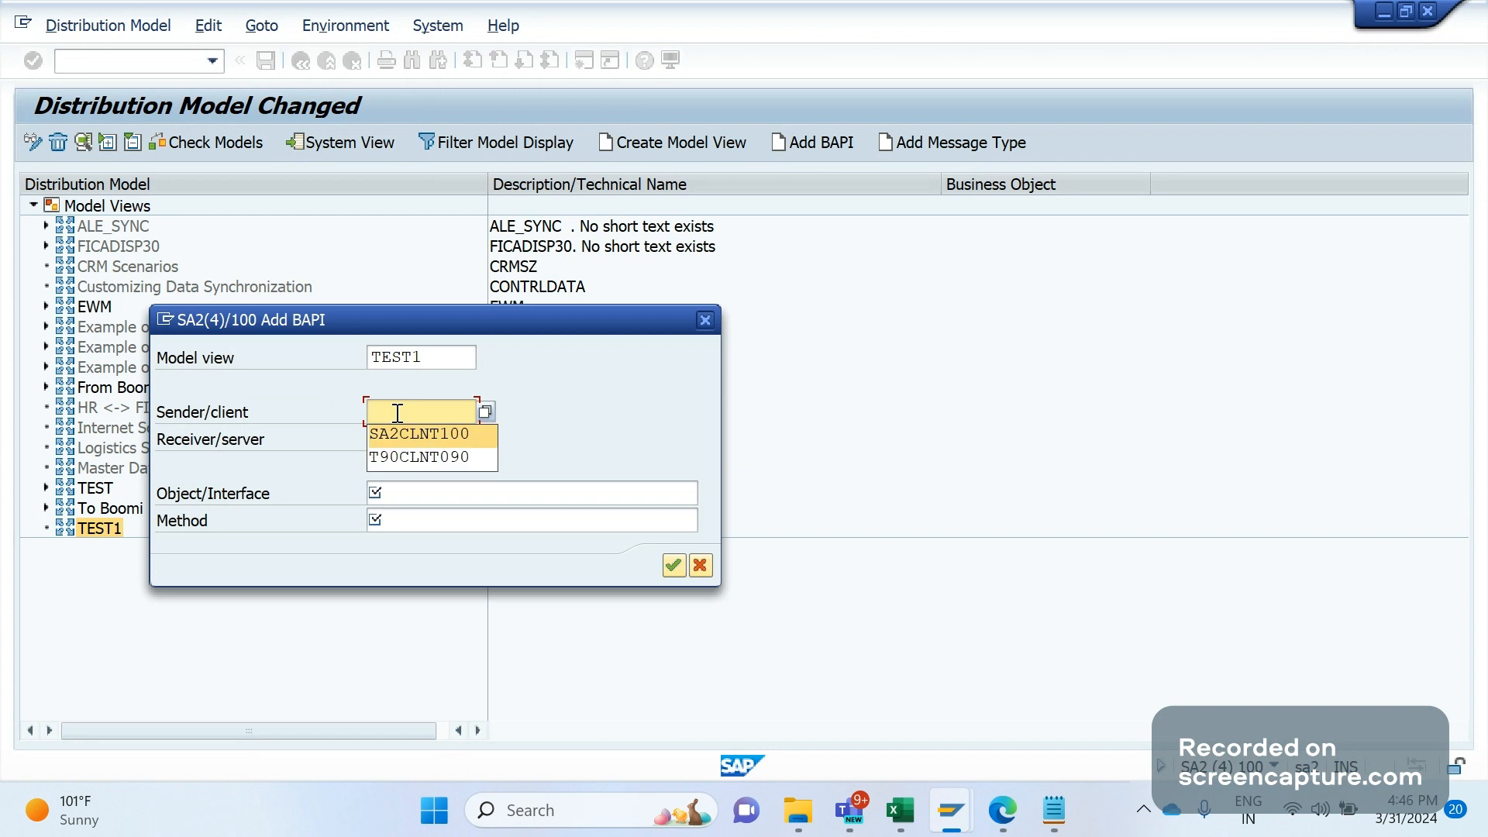
pyautogui.press('Return')
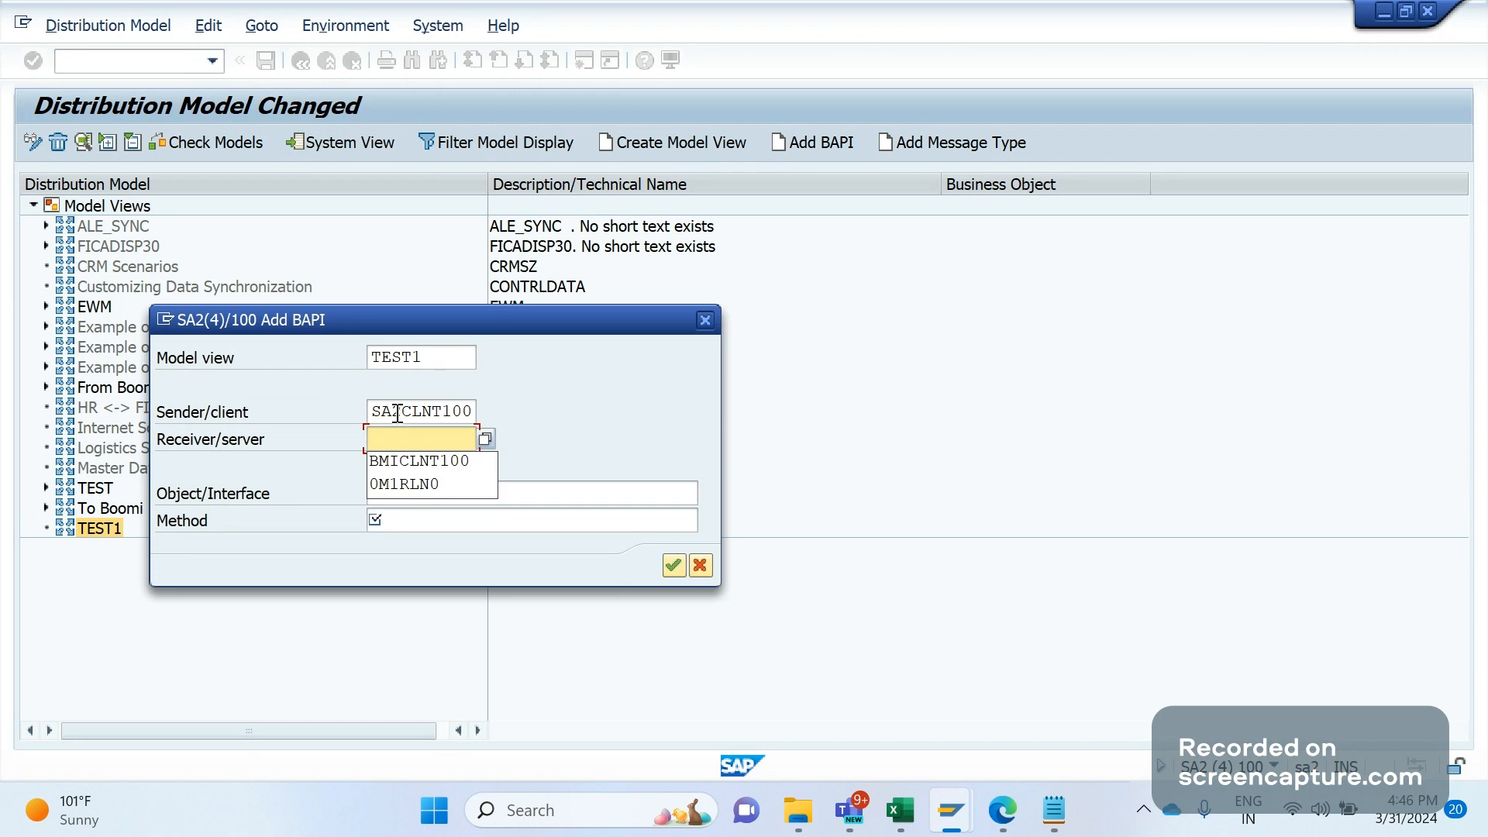
pyautogui.press('Down')
pyautogui.press('Return')
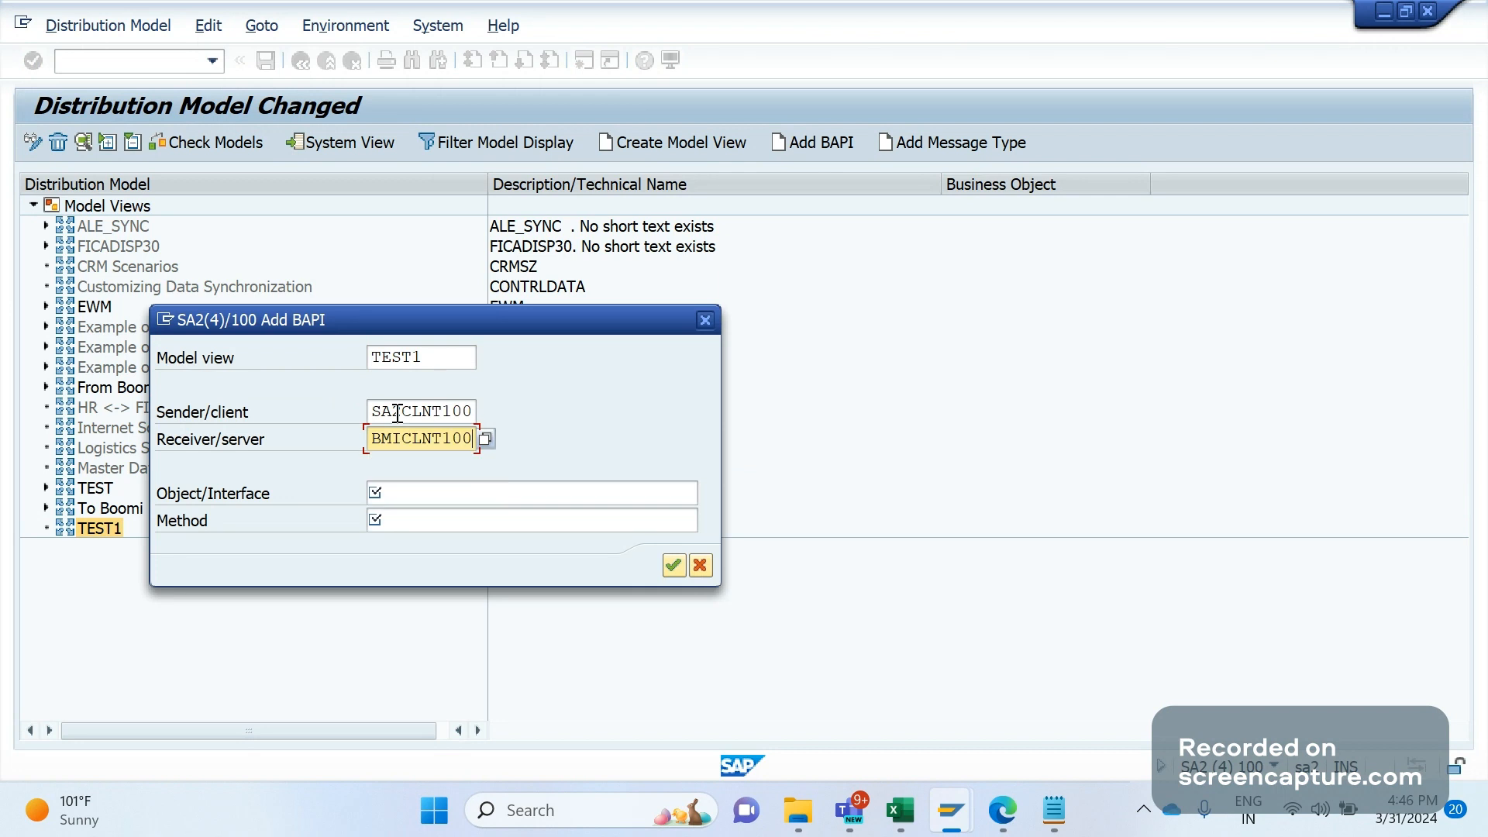
pyautogui.press('Tab')
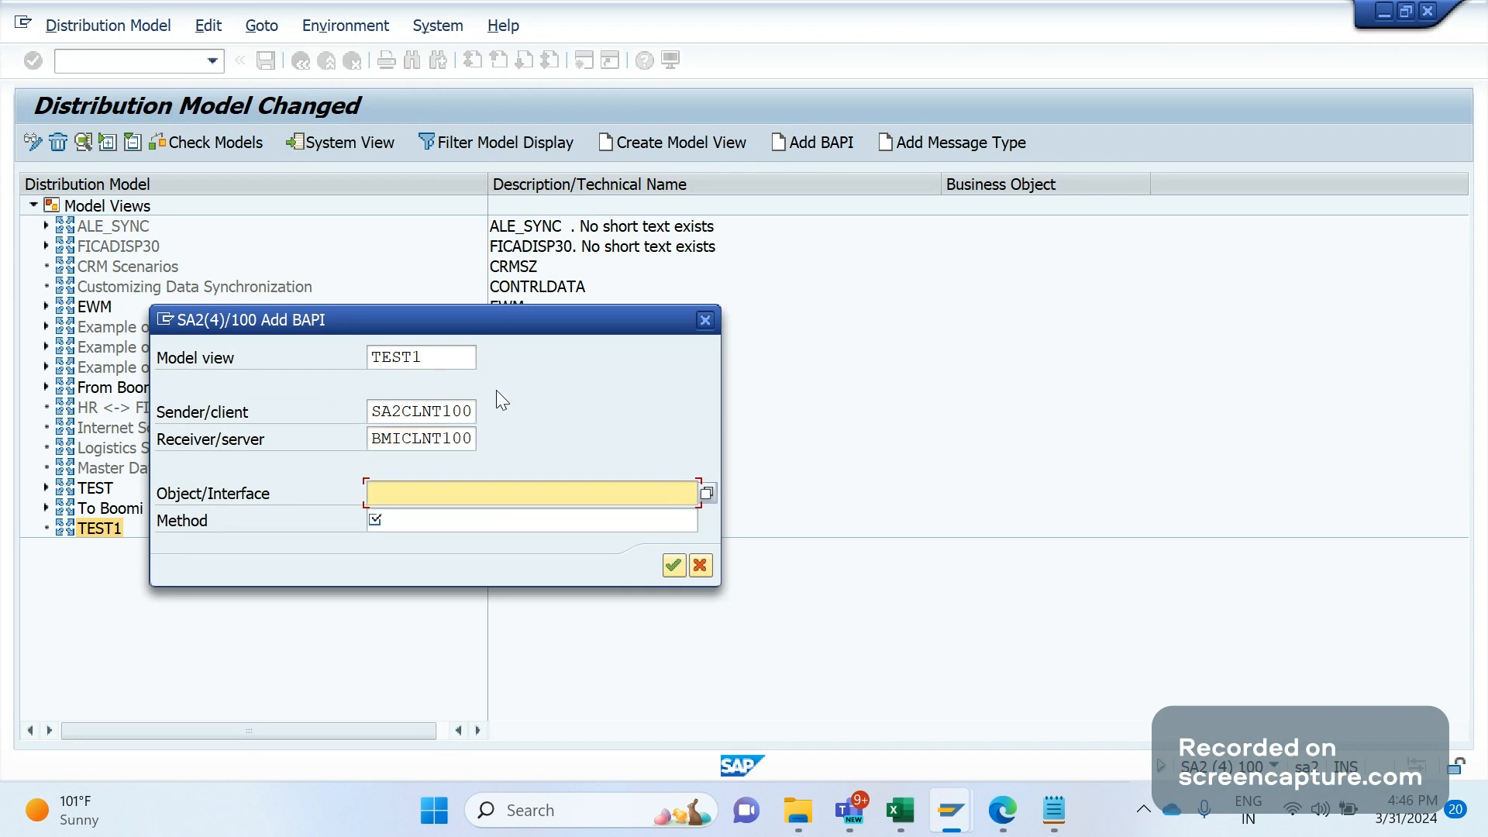
# Set the BAPI's object to BUS4001 and its method to SAVEREPLICA.
pyautogui.moveTo(563, 333); pyautogui.dragTo(824, 347)
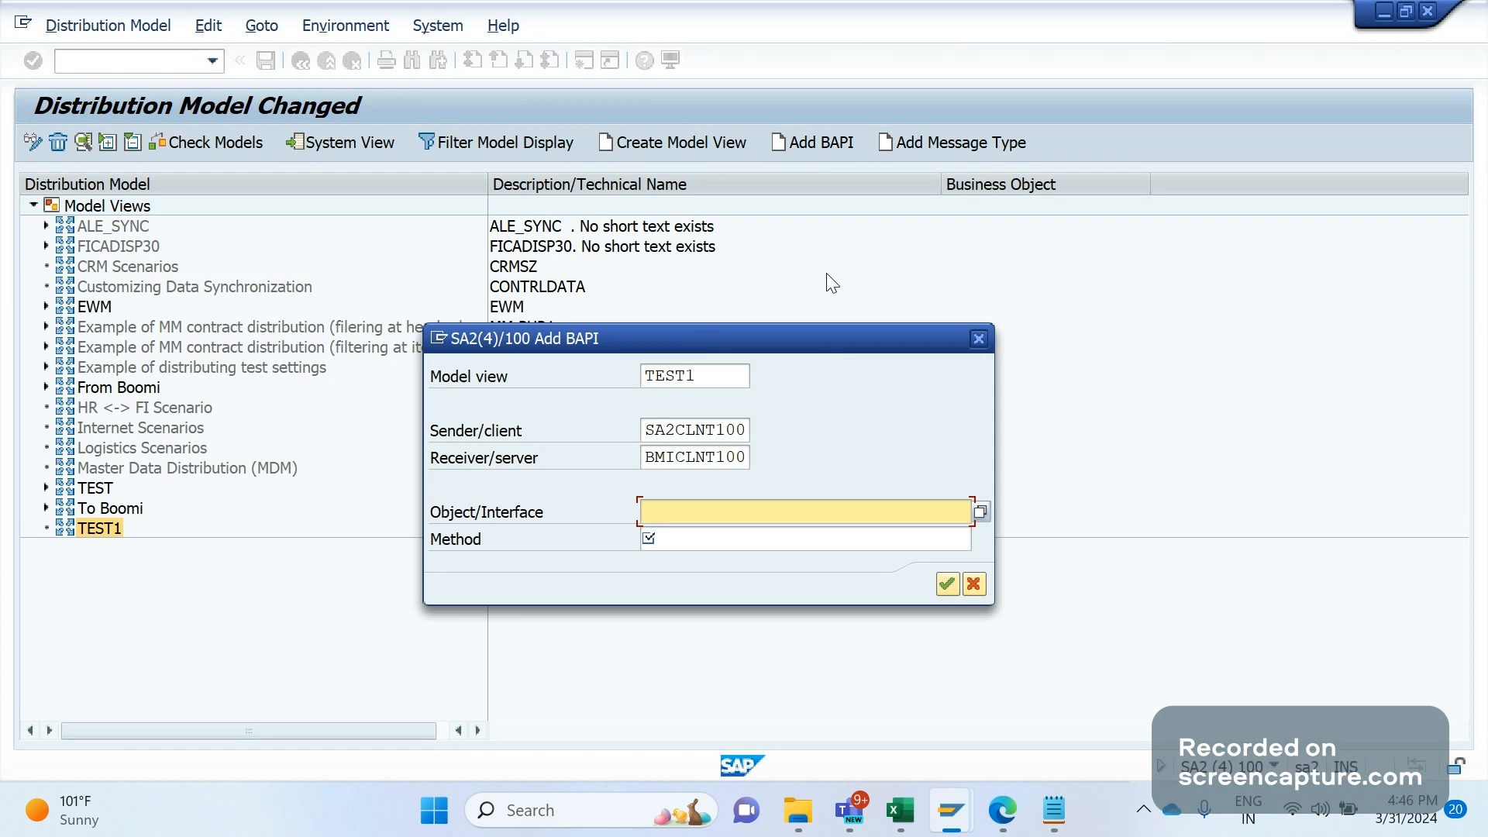
pyautogui.click(676, 517)
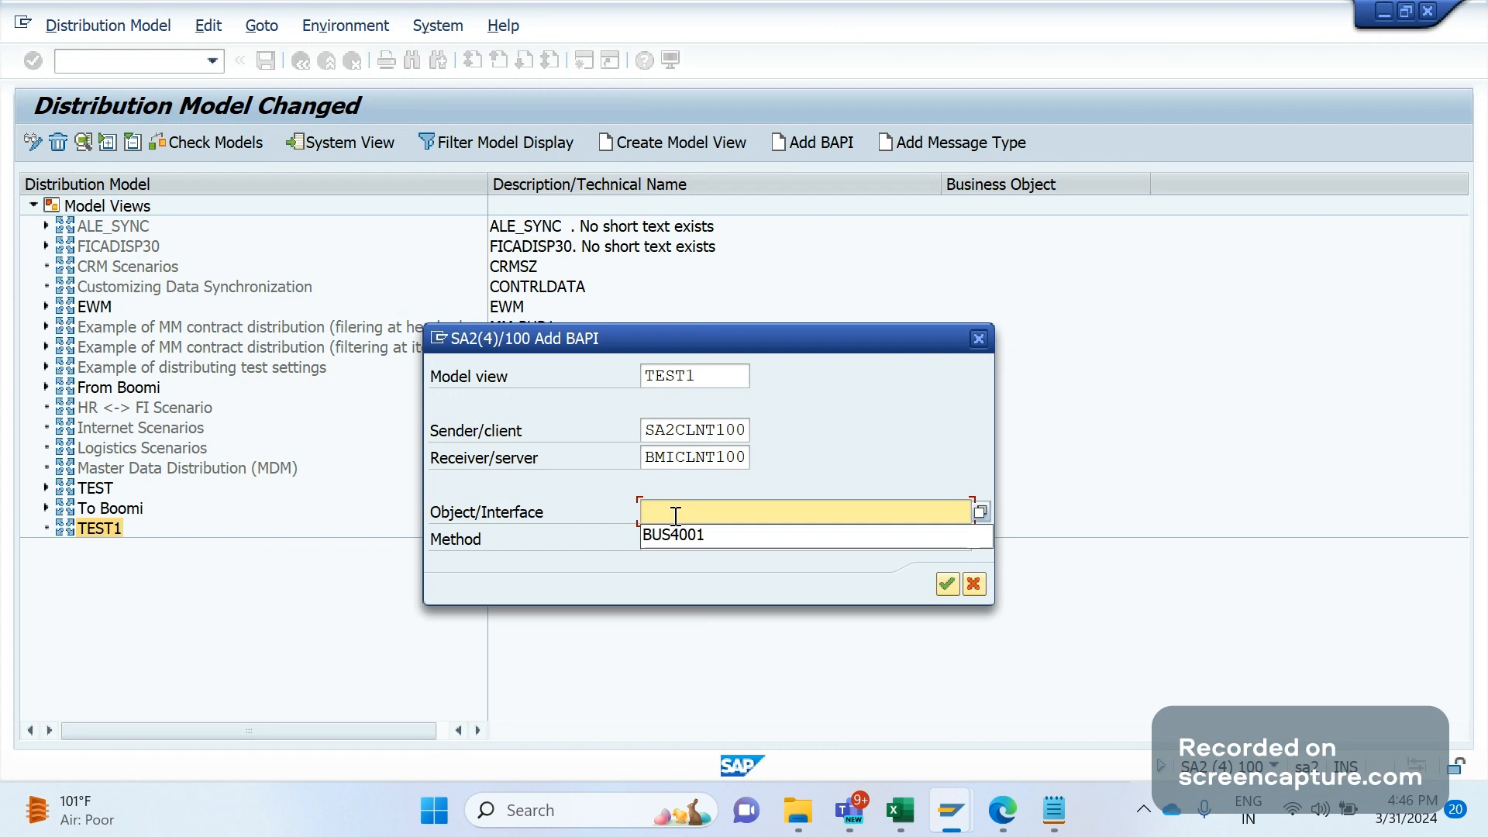
pyautogui.write('BUS4001')
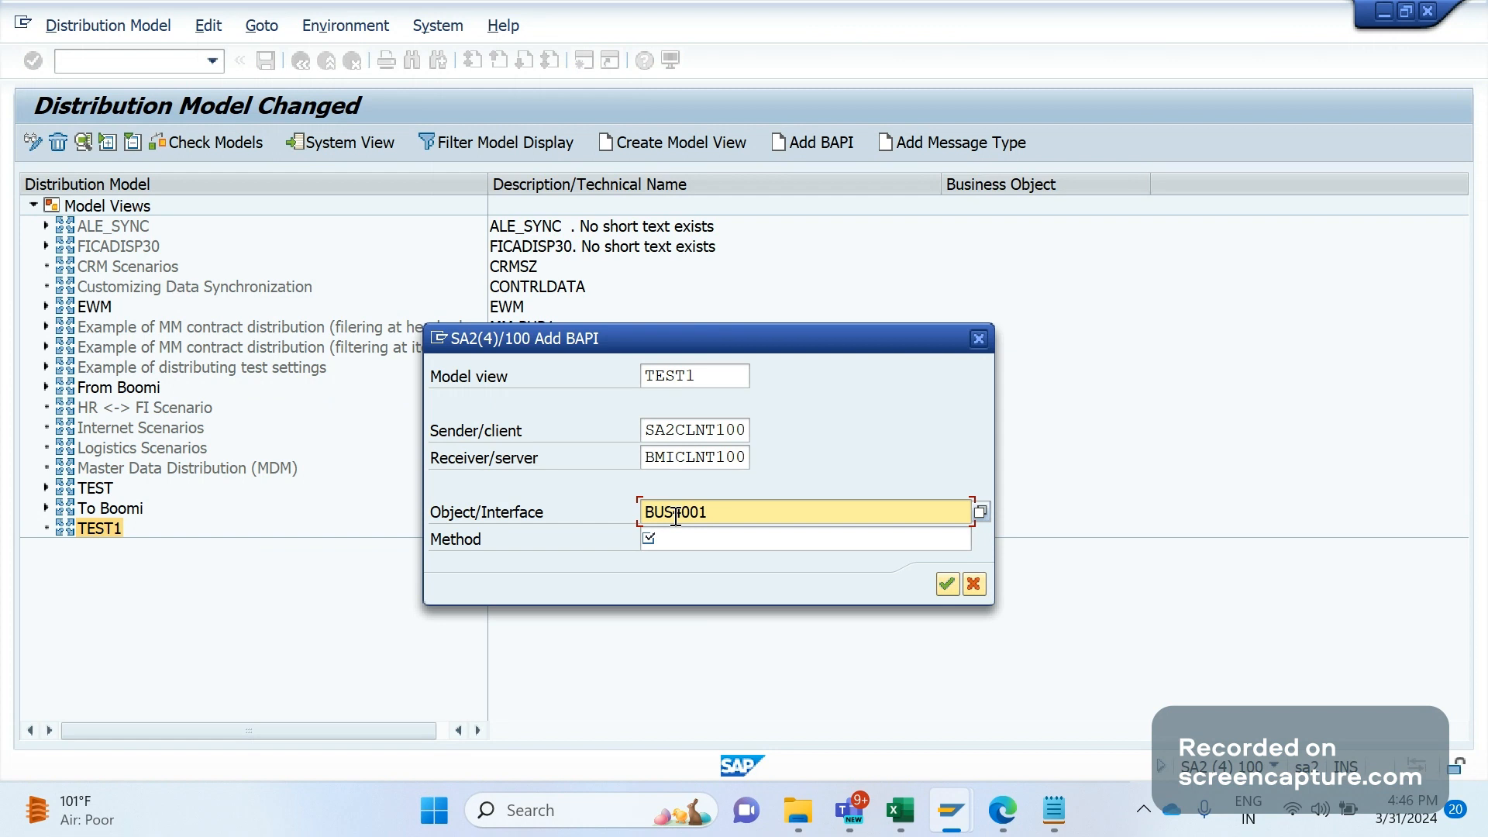
pyautogui.click(671, 539)
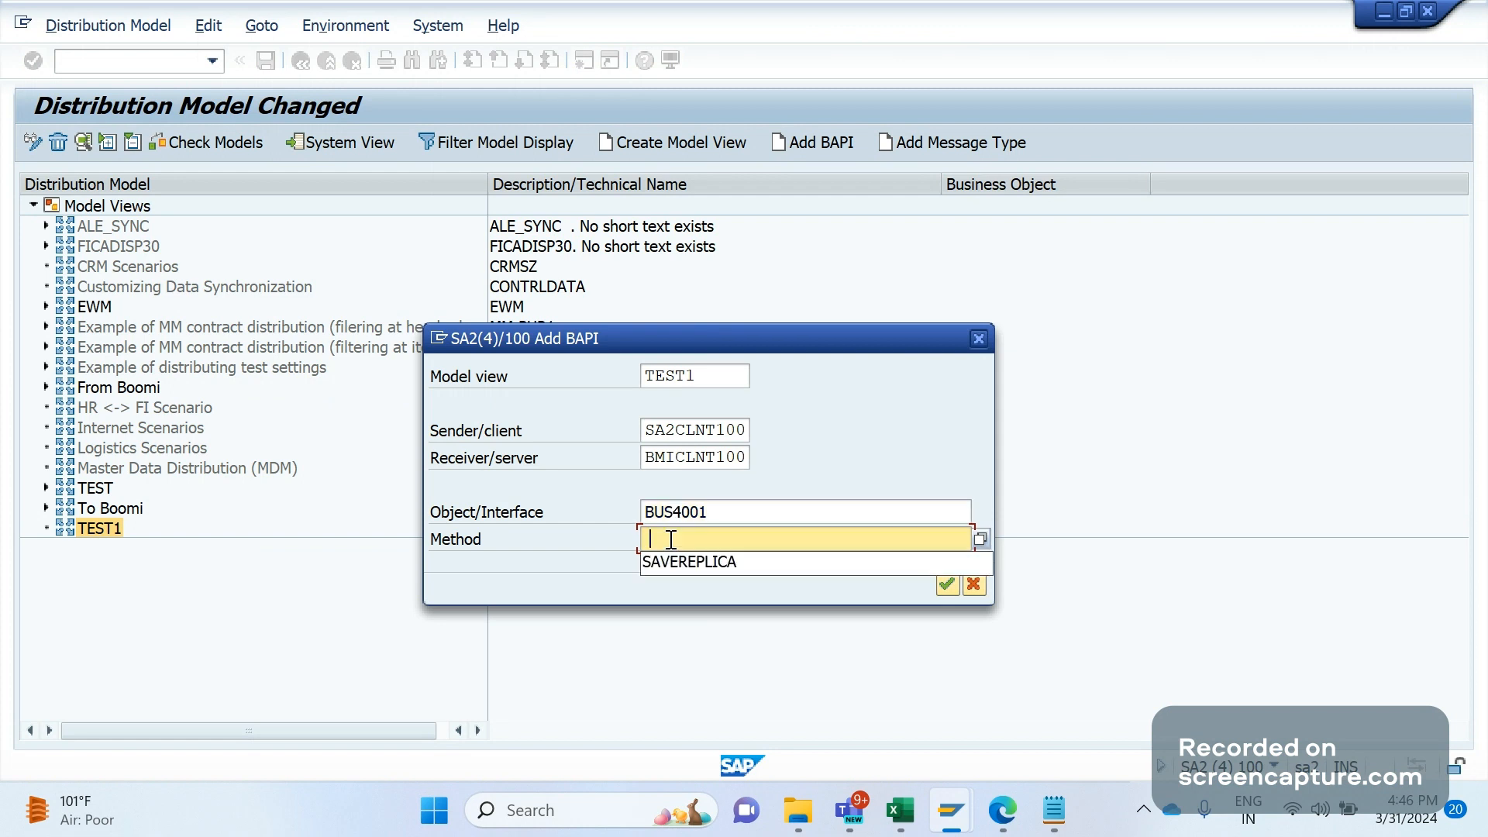
pyautogui.press('Down')
pyautogui.press('Return')
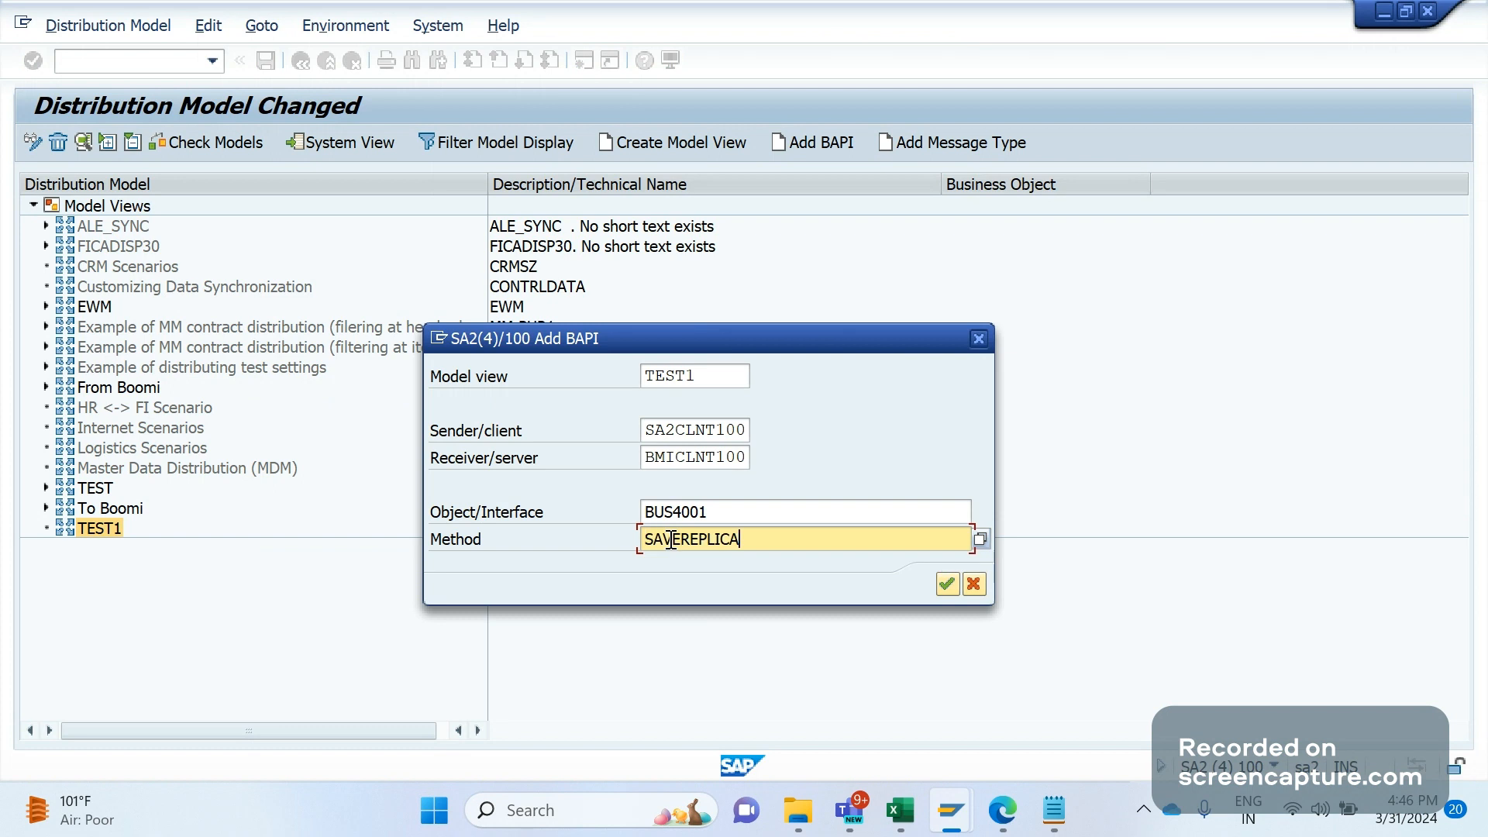
pyautogui.hotkey('shift', 'Tab')
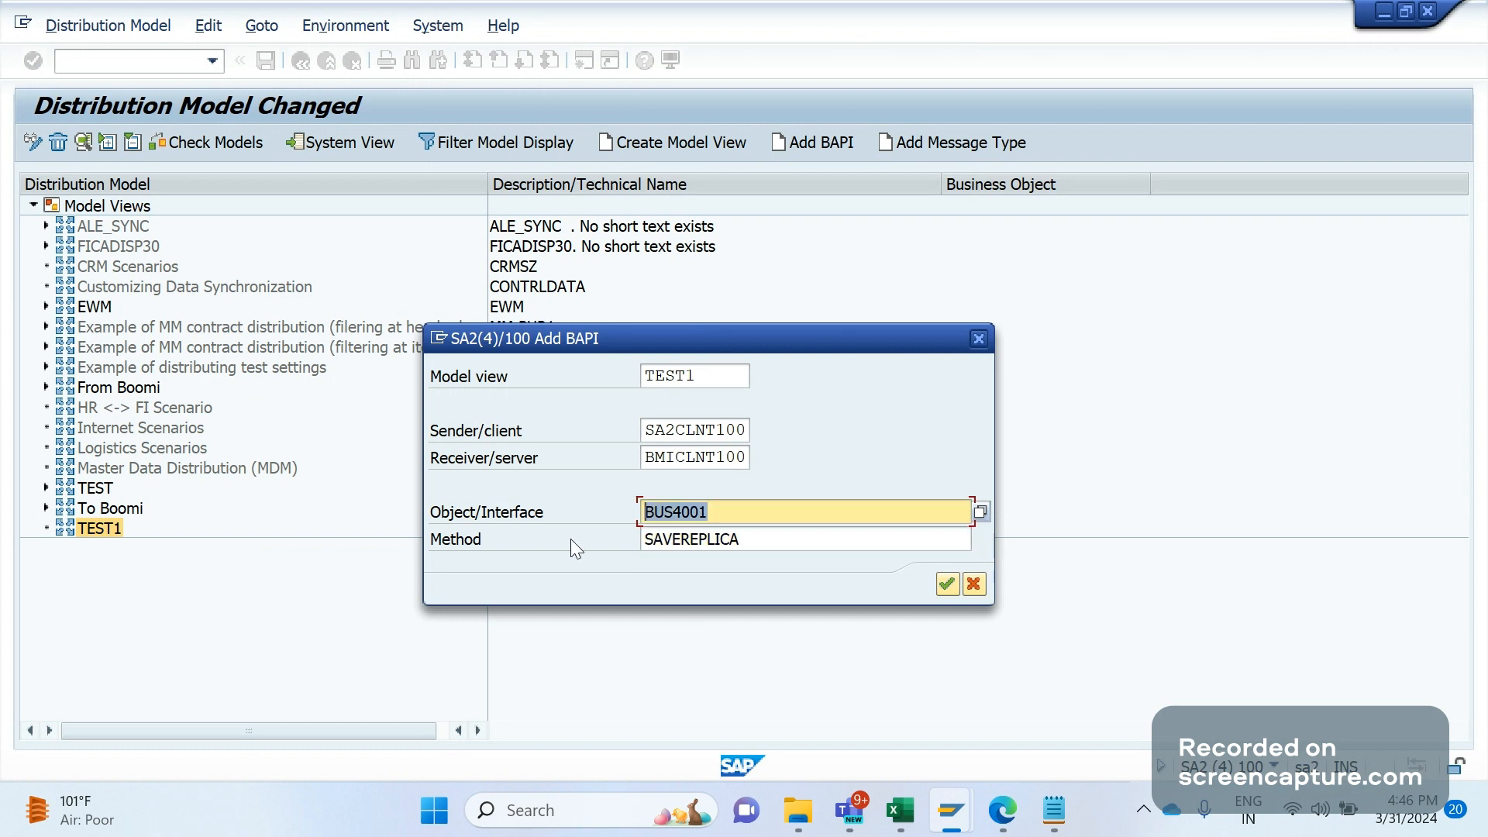
pyautogui.press('Tab')
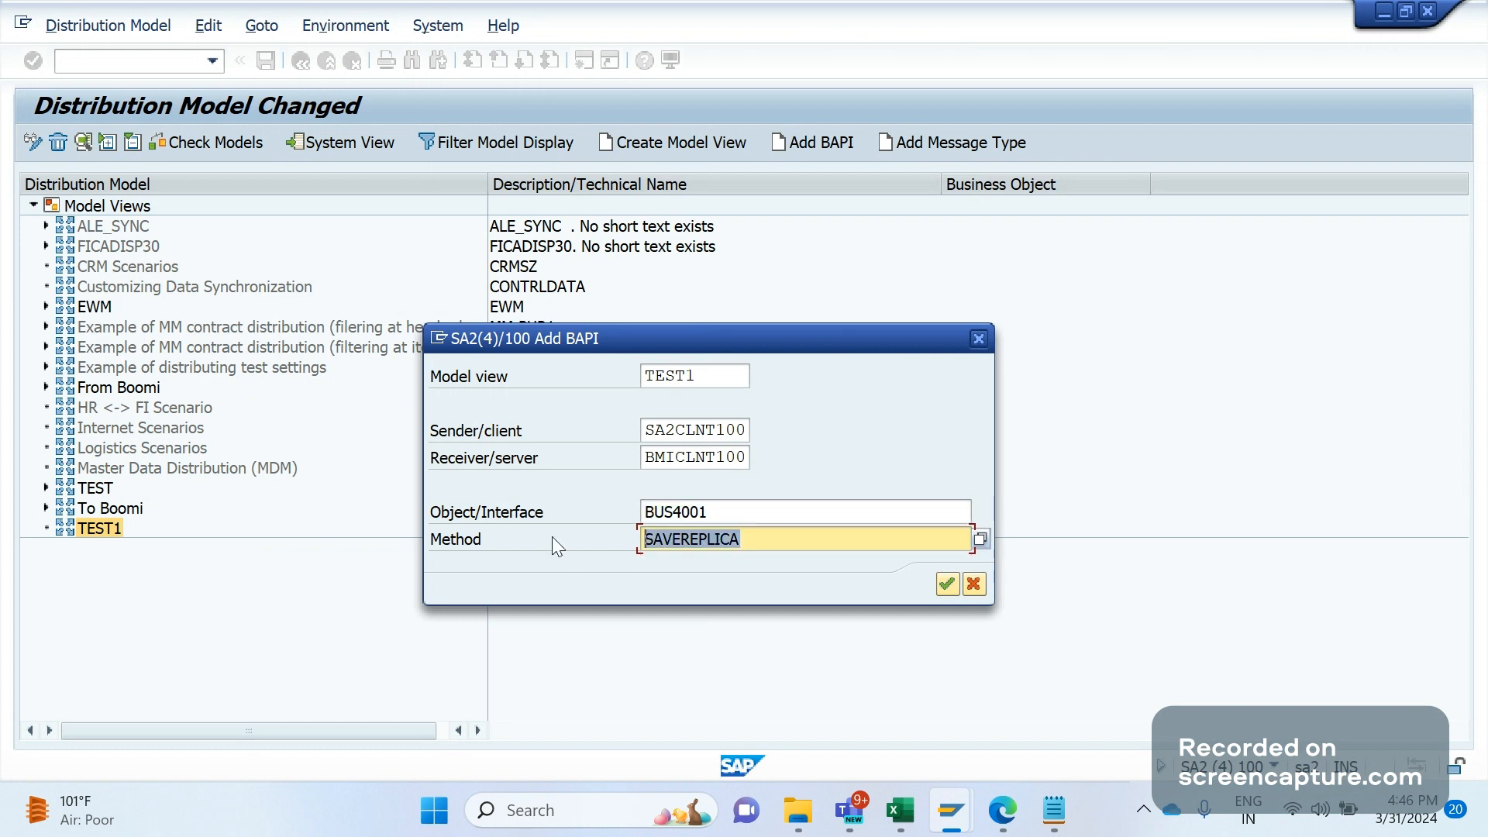
# Try to add the BAPI to model view TEST1, dismiss the message and cancel the entry.
pyautogui.click(947, 586)
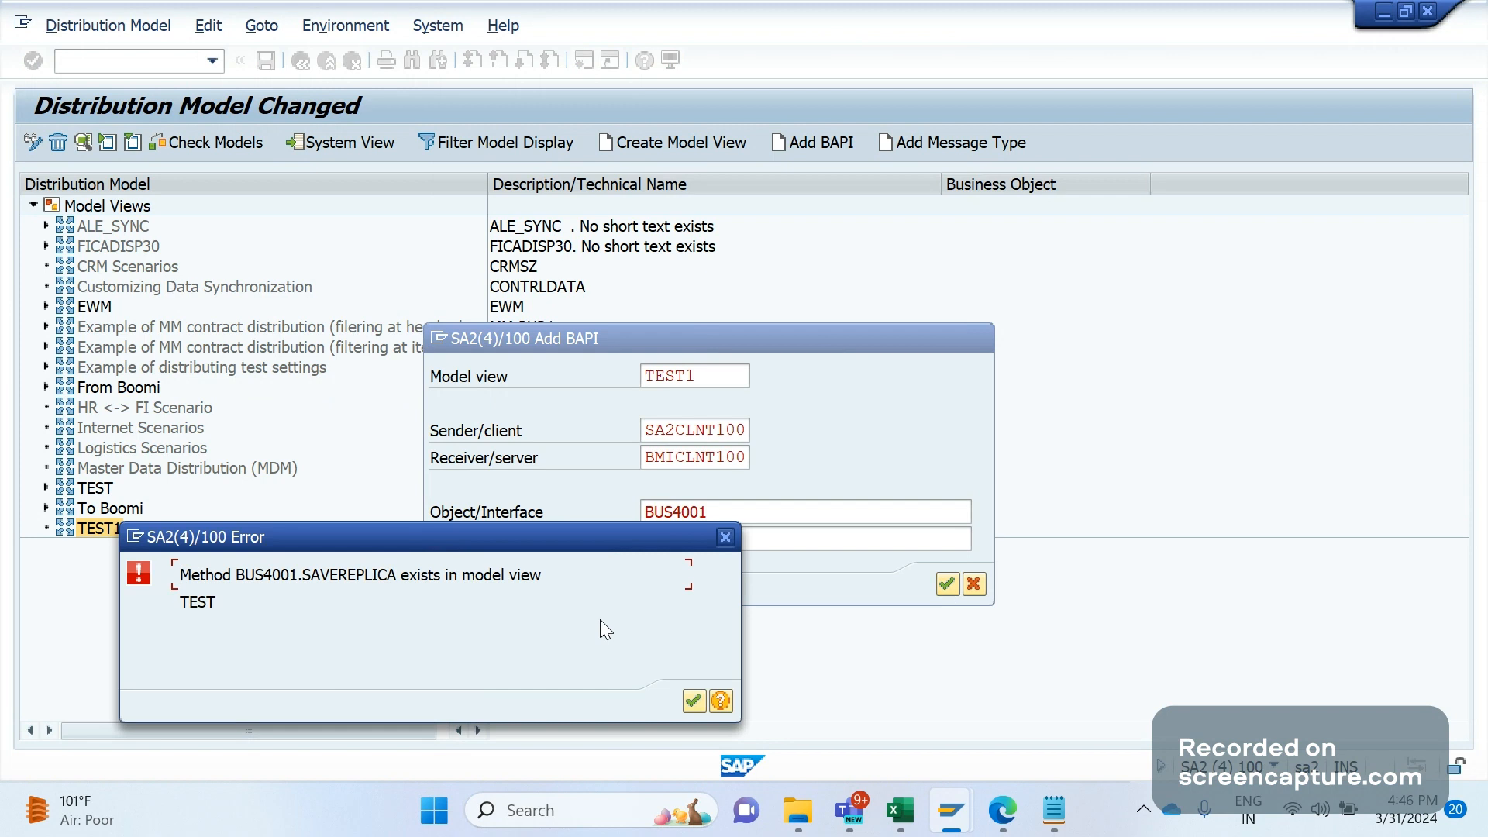
pyautogui.moveTo(505, 535); pyautogui.dragTo(853, 622)
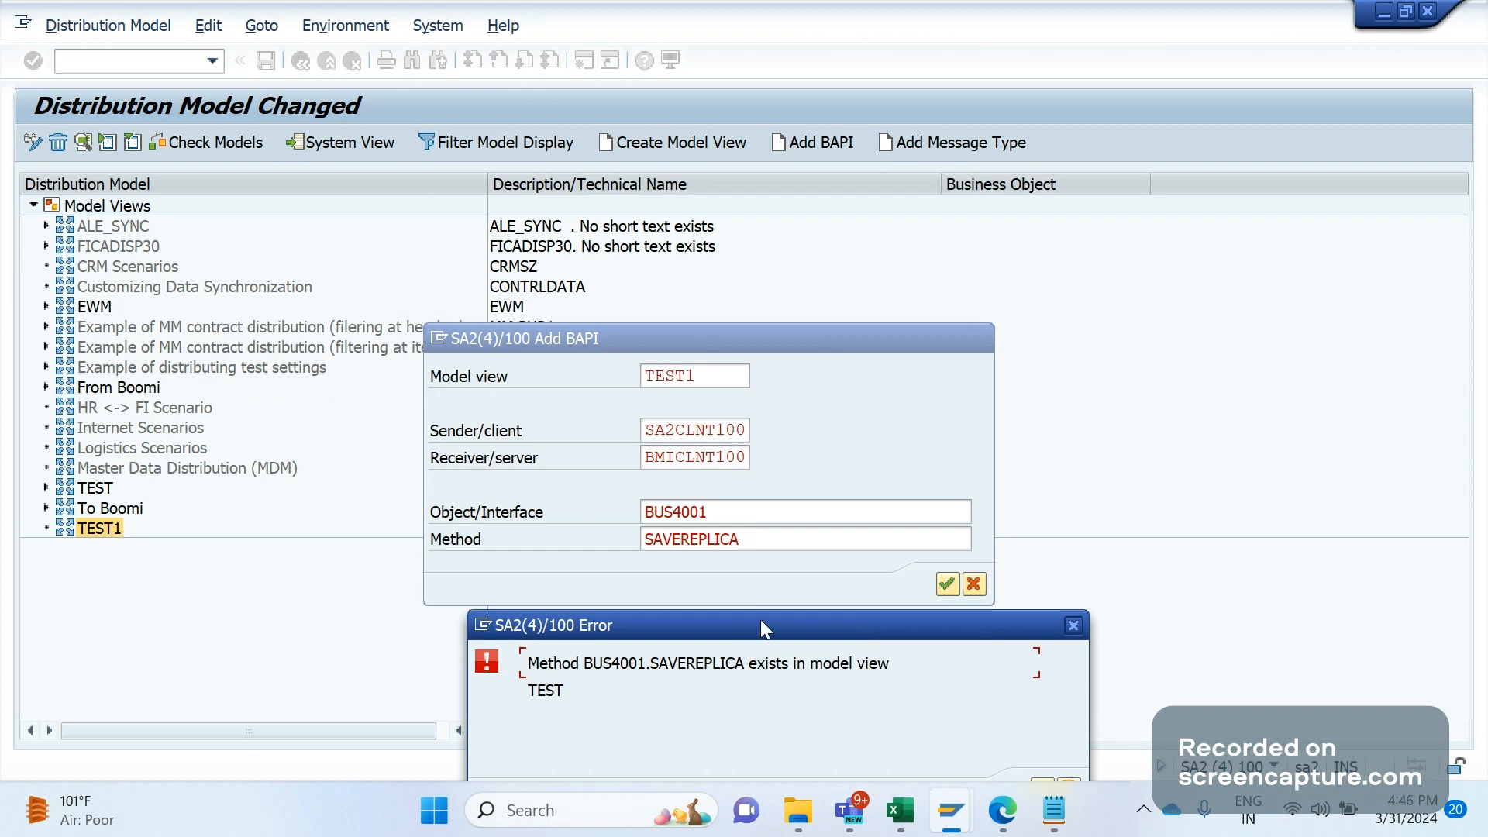
pyautogui.moveTo(760, 624); pyautogui.dragTo(795, 438)
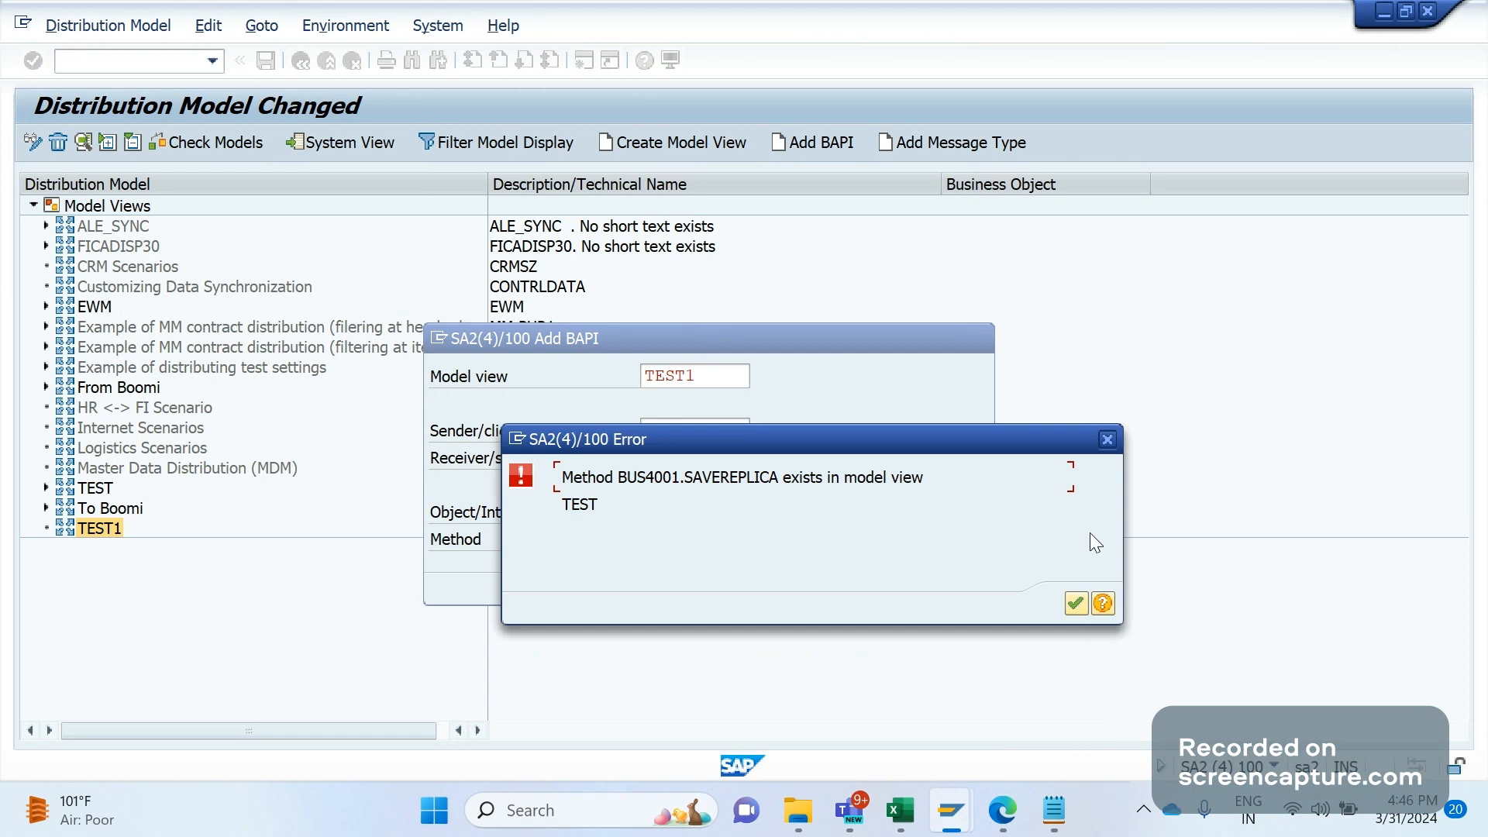
pyautogui.click(1075, 603)
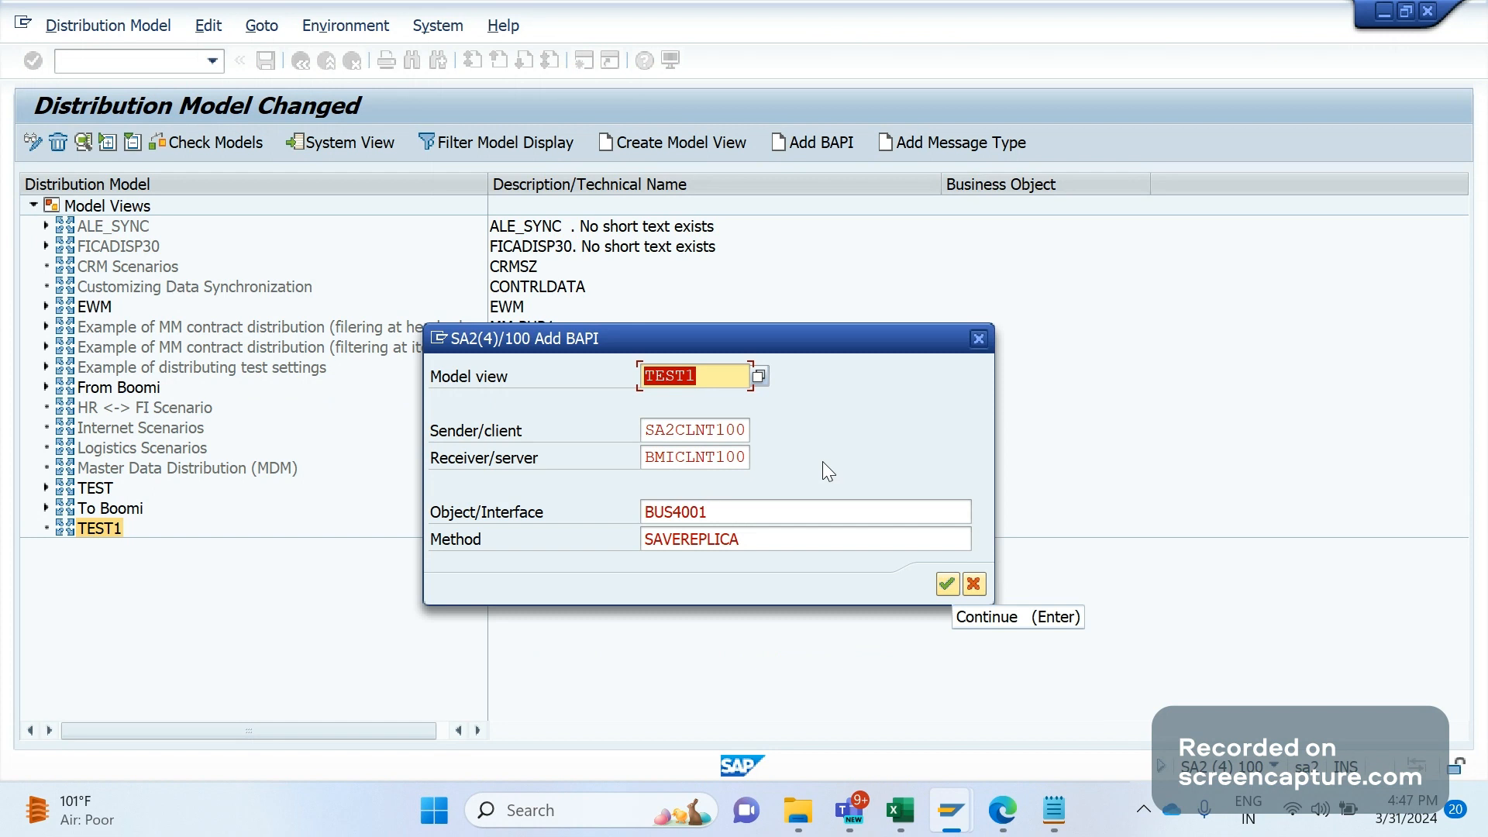
pyautogui.click(967, 590)
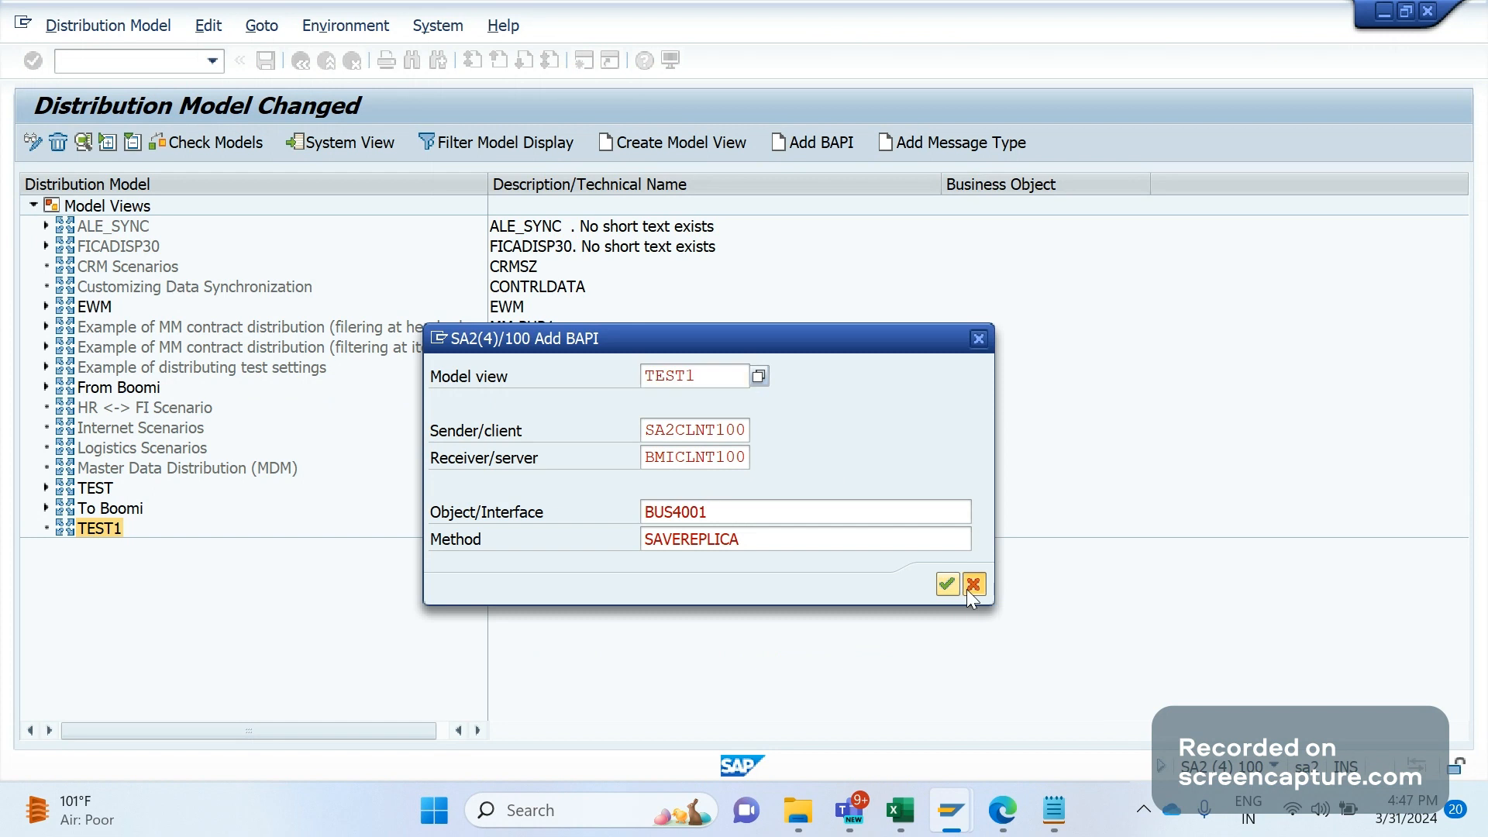
# Expand model view TEST through SA2CLNT100 and BMICLNT100 down to the filter settings of AddressOrg.SaveReplica.
pyautogui.click(45, 488)
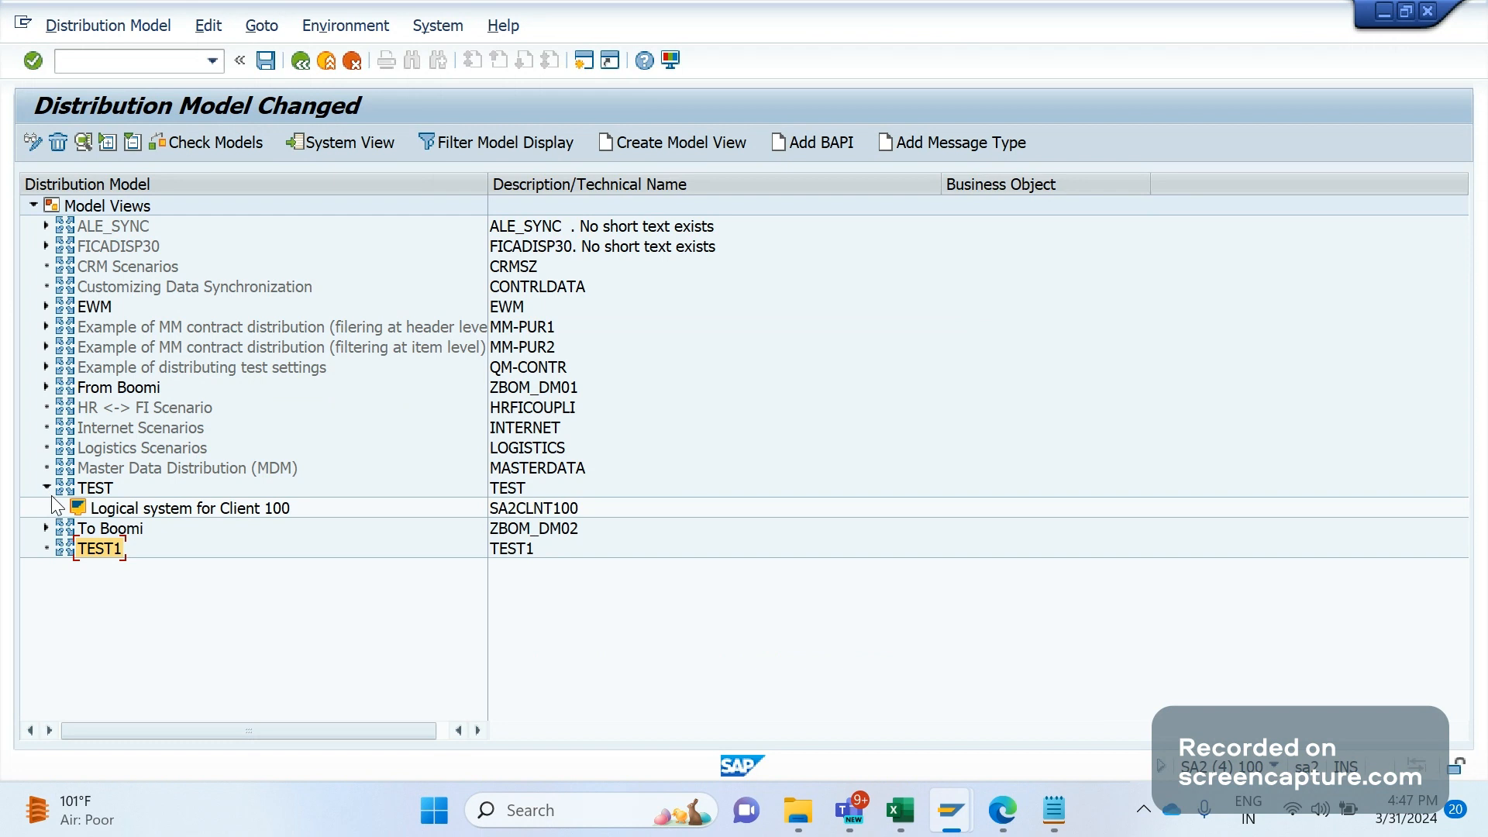
pyautogui.click(60, 507)
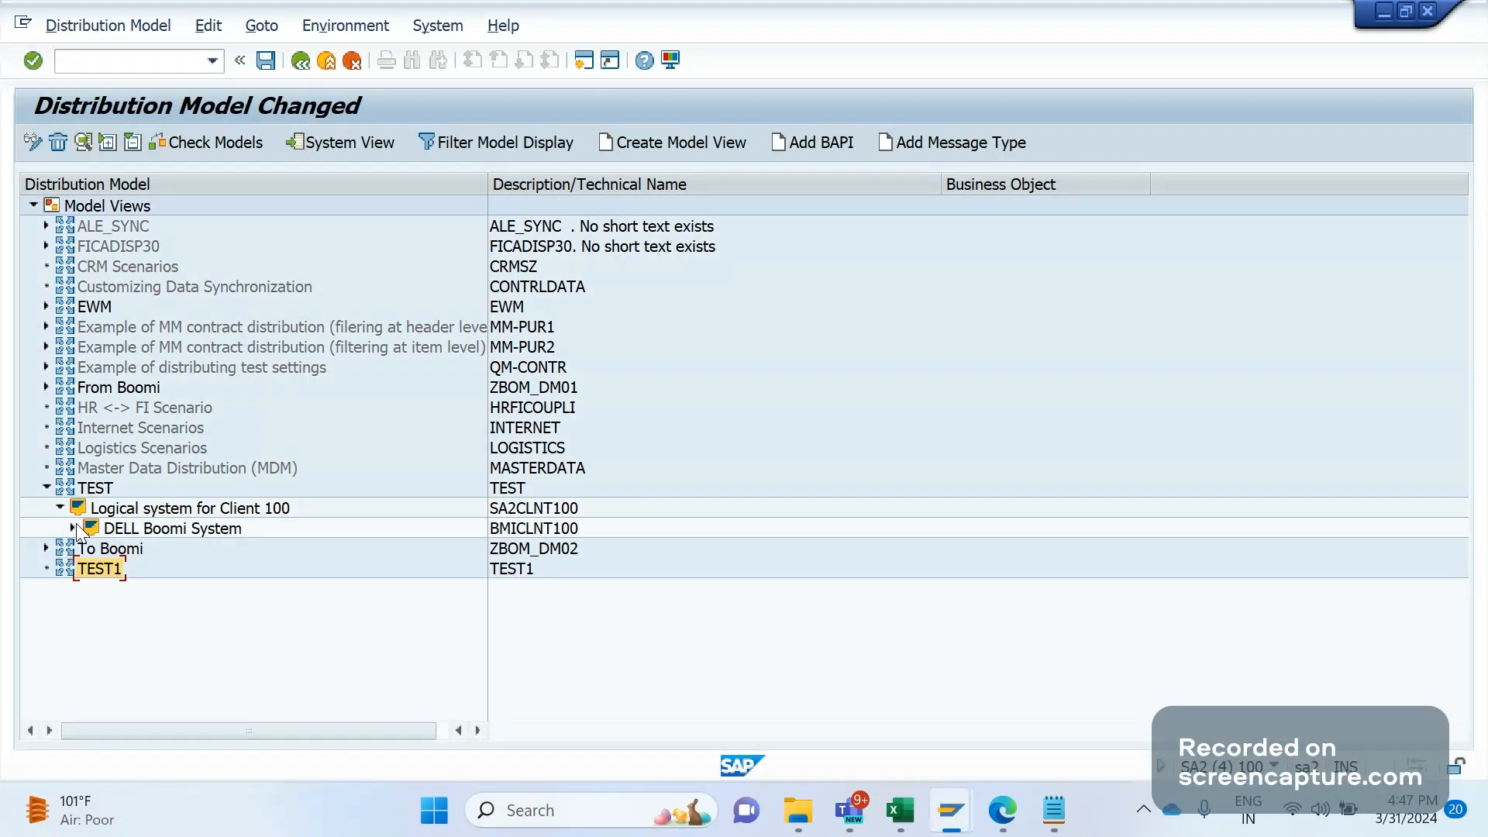
pyautogui.click(180, 509)
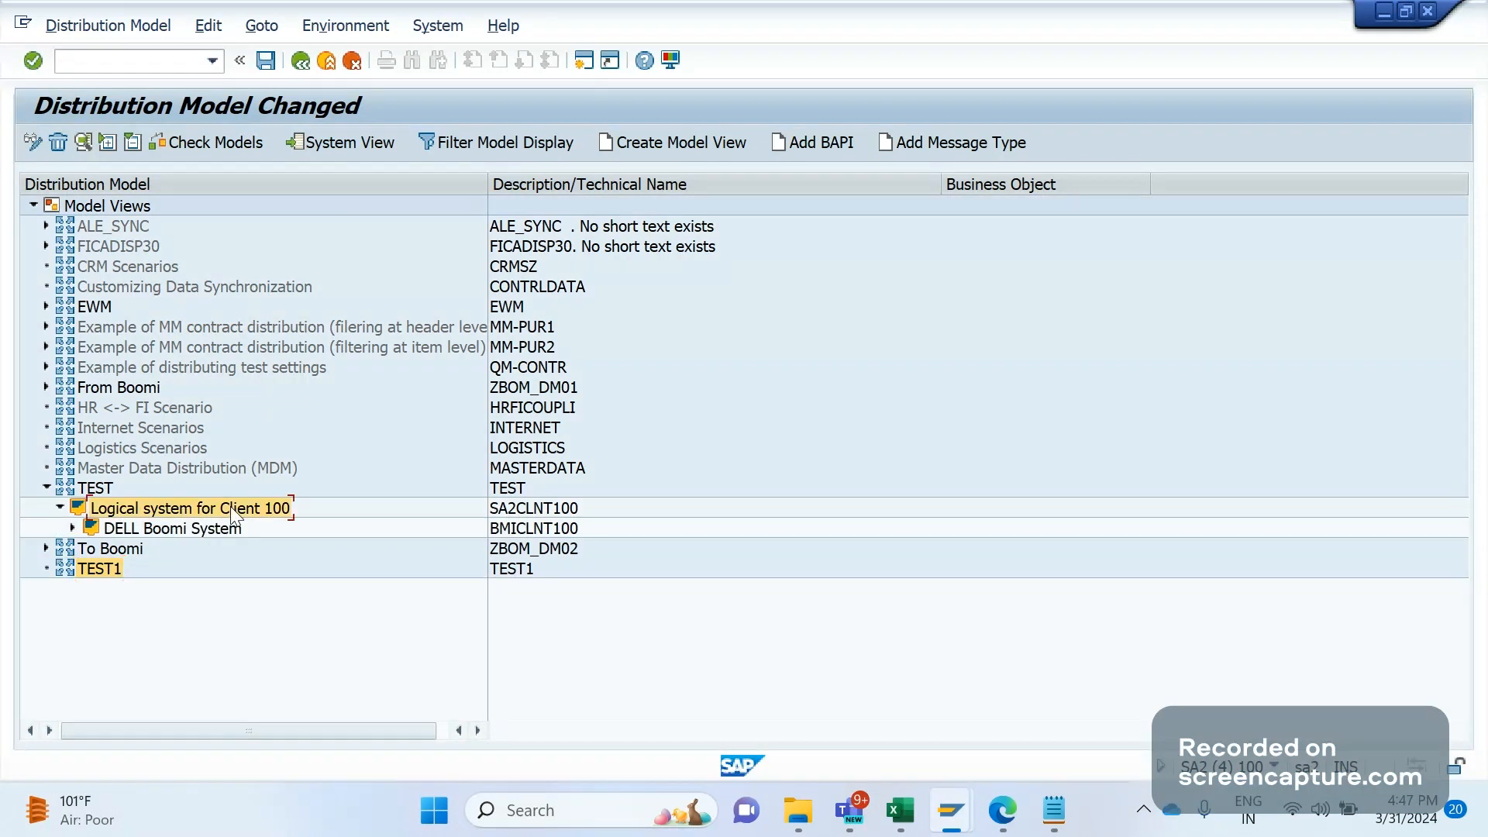
pyautogui.click(198, 528)
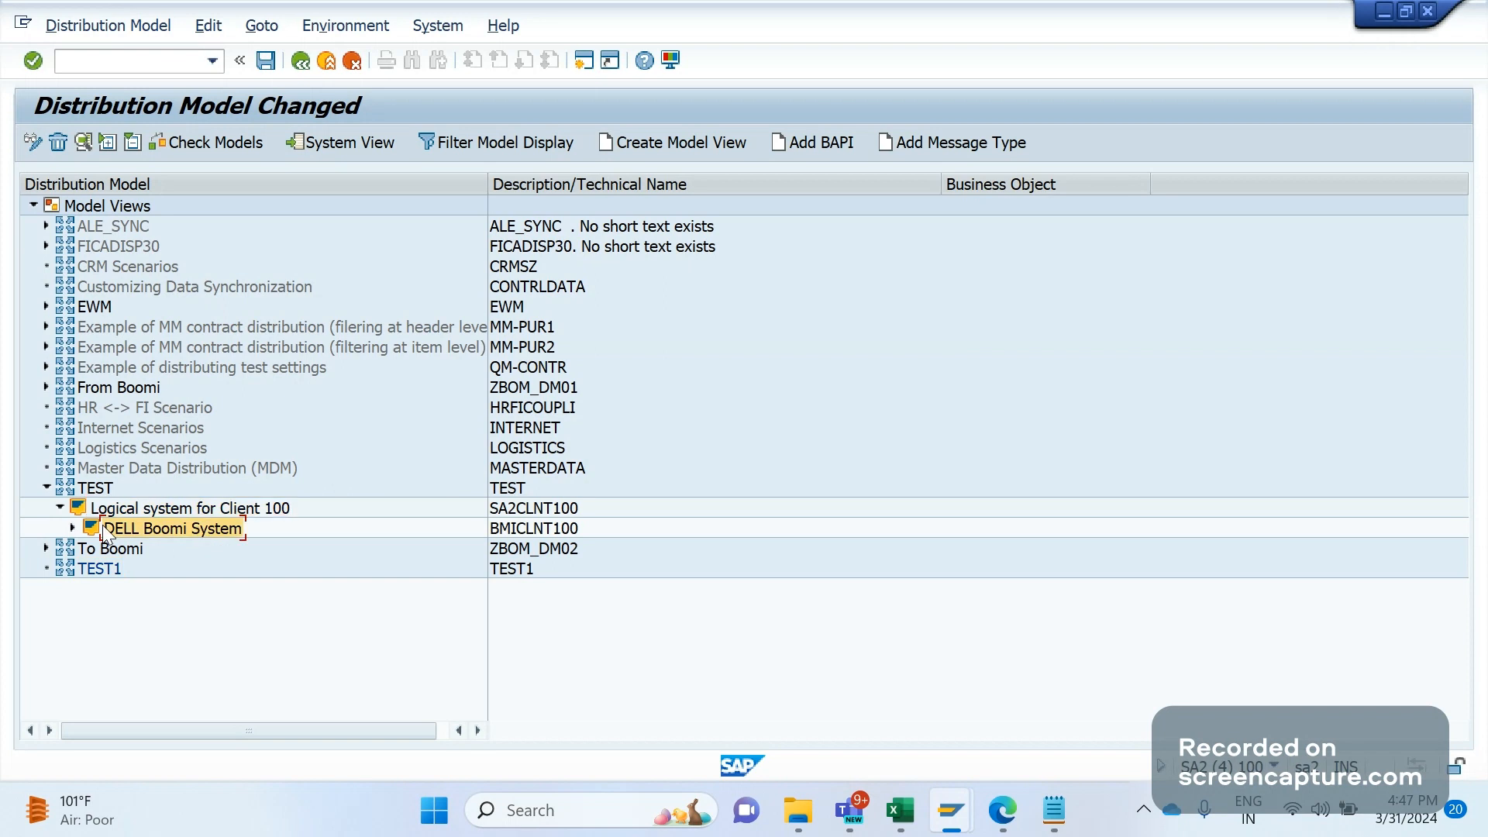
pyautogui.doubleClick(102, 526)
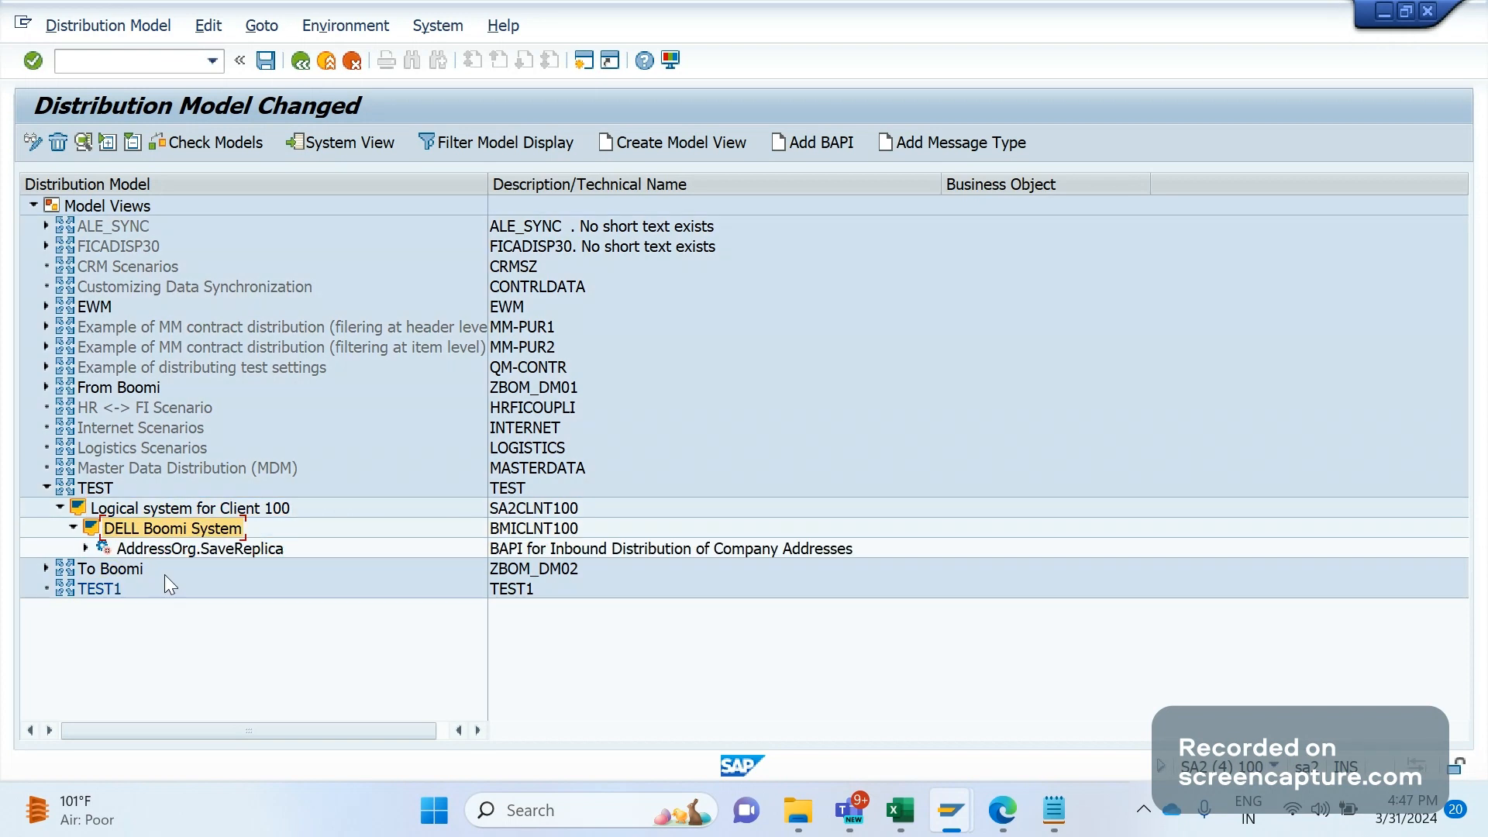
pyautogui.click(194, 554)
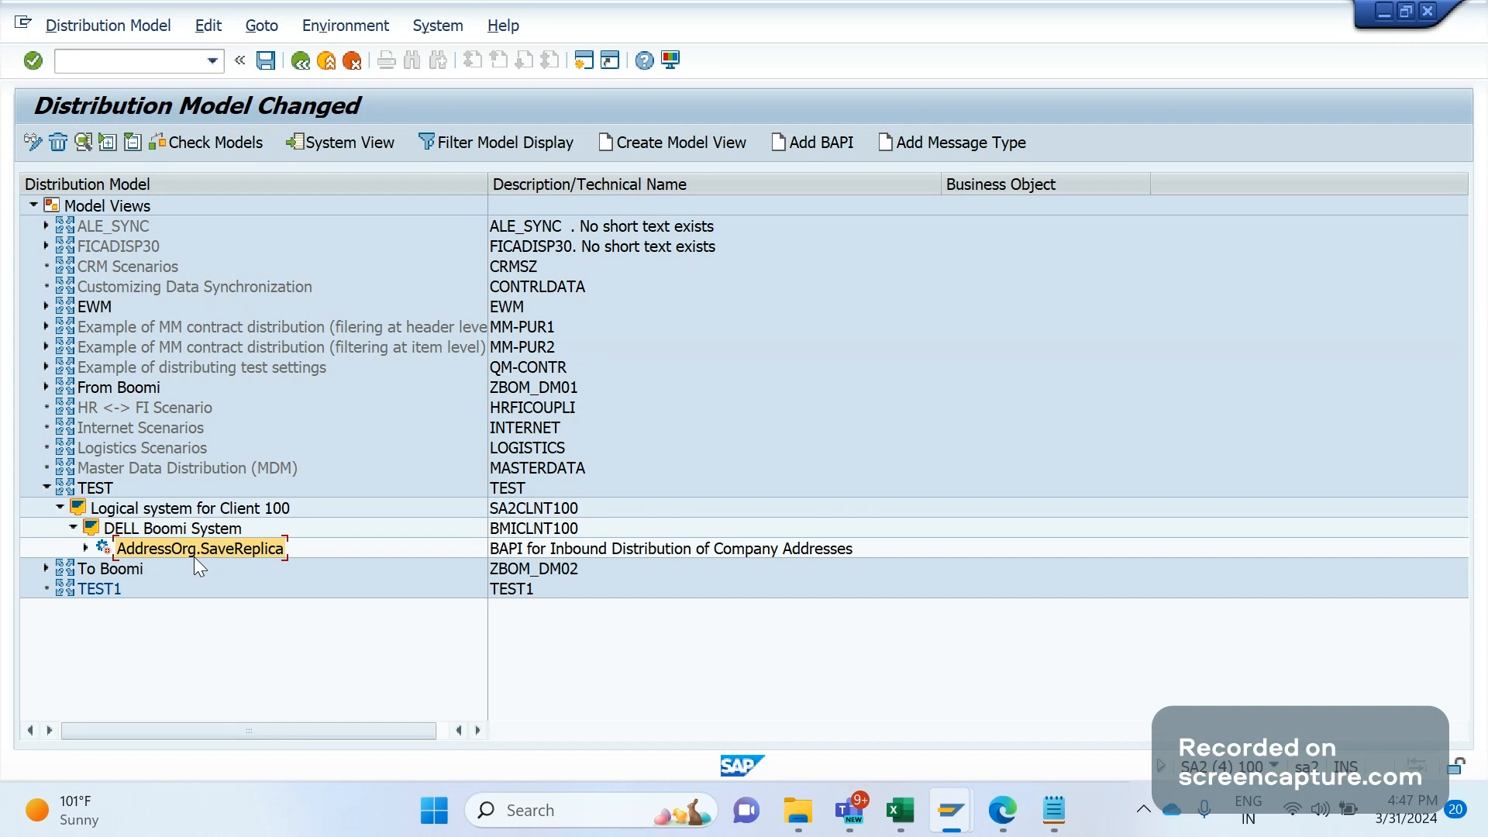
pyautogui.click(85, 548)
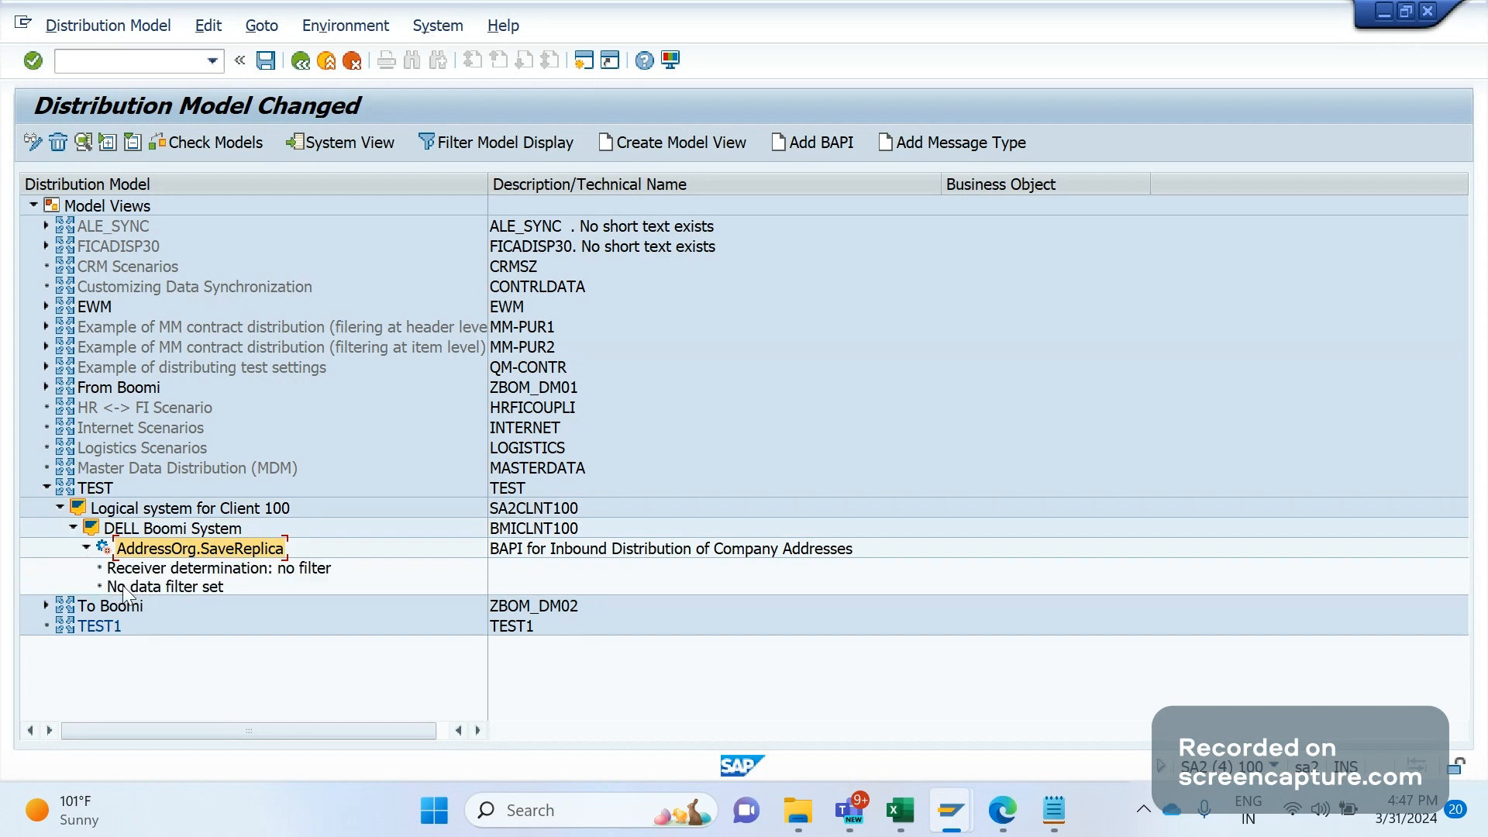
# Open the BAPI details of AddressOrg.SaveReplica, examine its message type and object type, and close them.
pyautogui.doubleClick(183, 550)
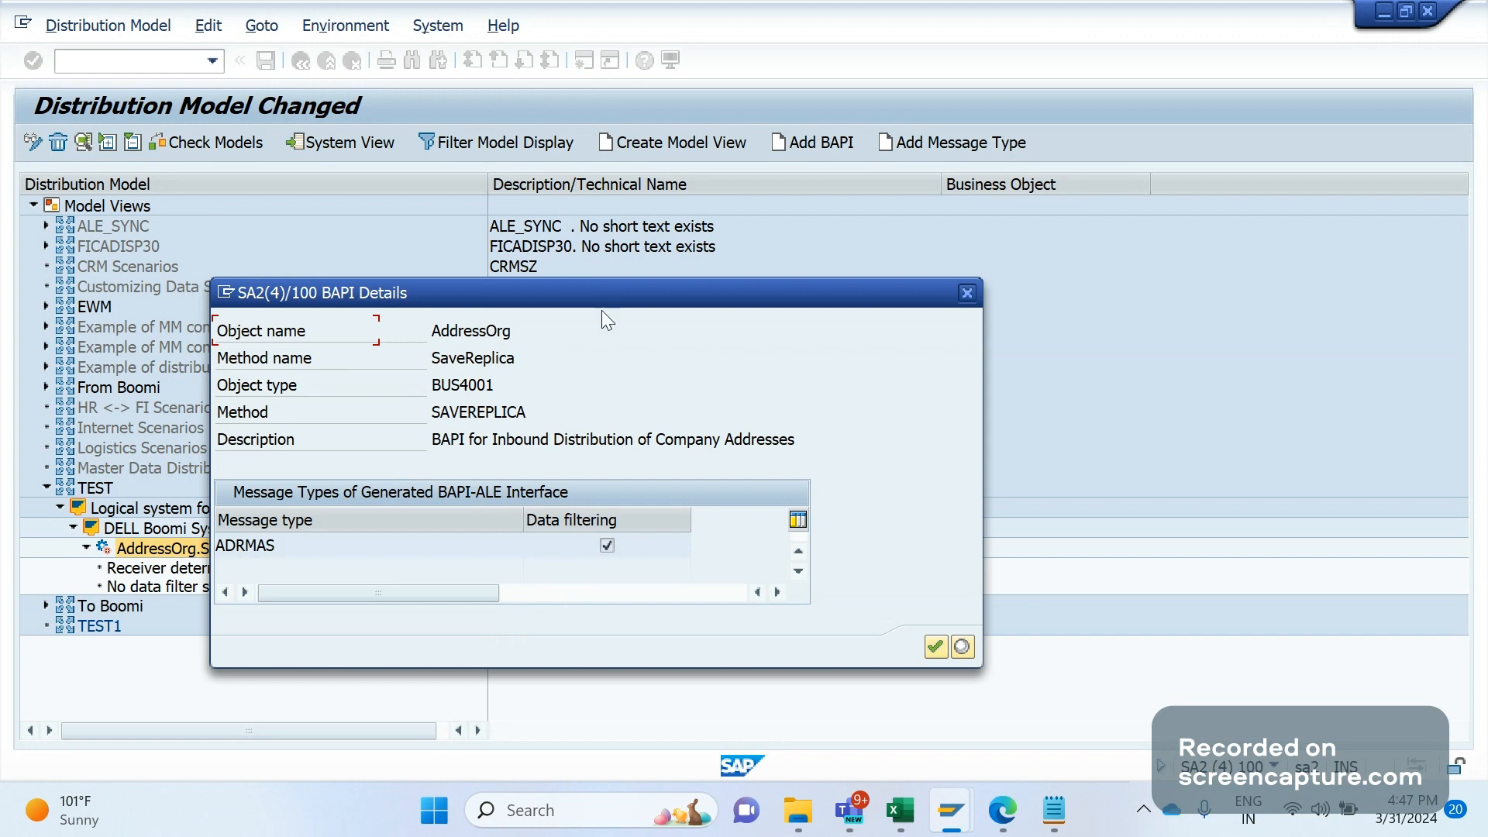
pyautogui.moveTo(602, 312); pyautogui.dragTo(921, 279)
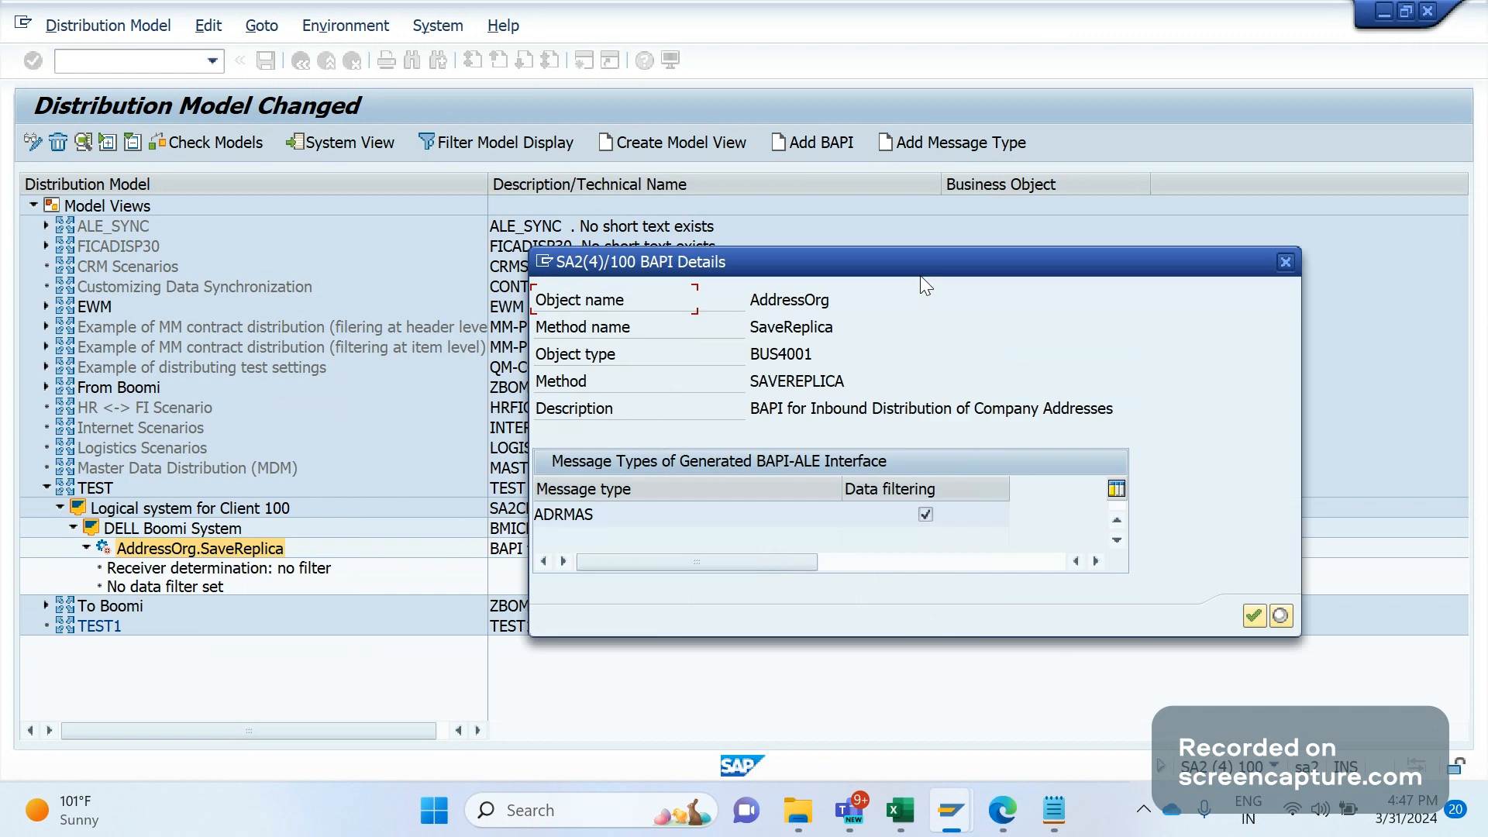
pyautogui.click(642, 516)
pyautogui.moveTo(642, 516); pyautogui.dragTo(566, 526)
pyautogui.doubleClick(825, 355)
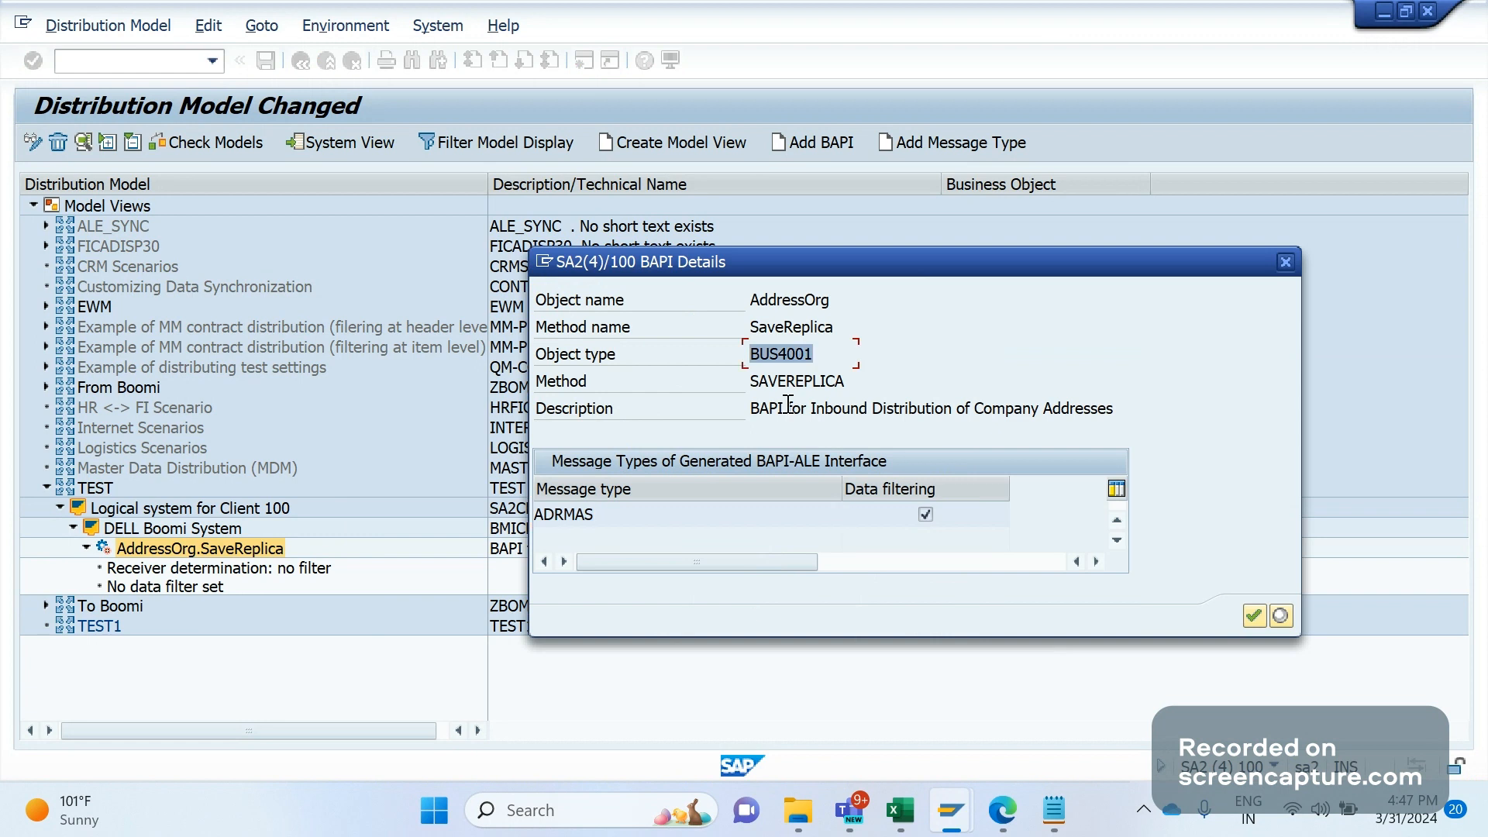
pyautogui.click(1247, 615)
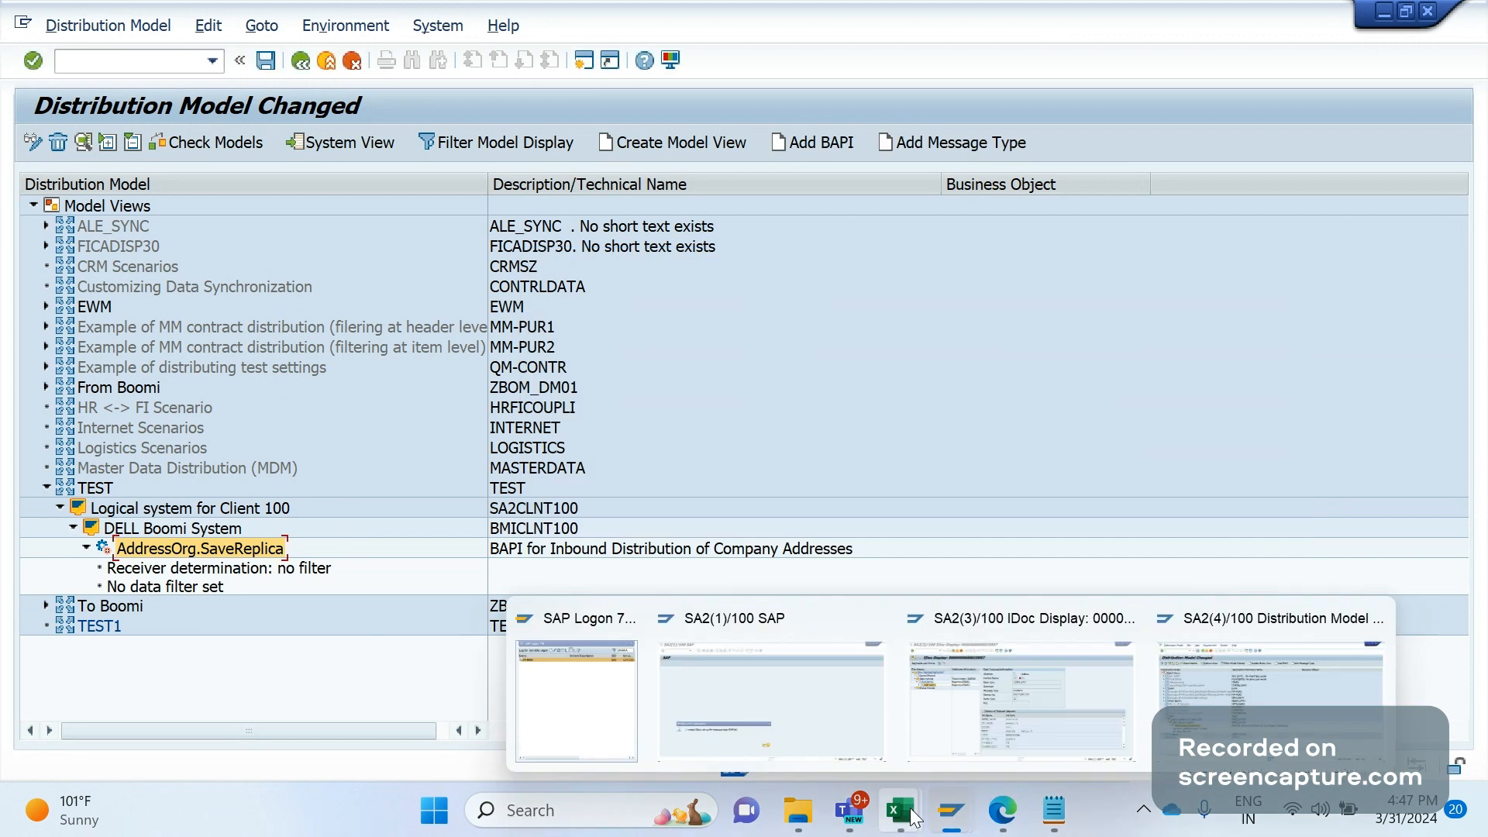
# Switch to the Book1 workbook in Excel and enter "Active change pointer technique" as the step in A3.
pyautogui.click(915, 817)
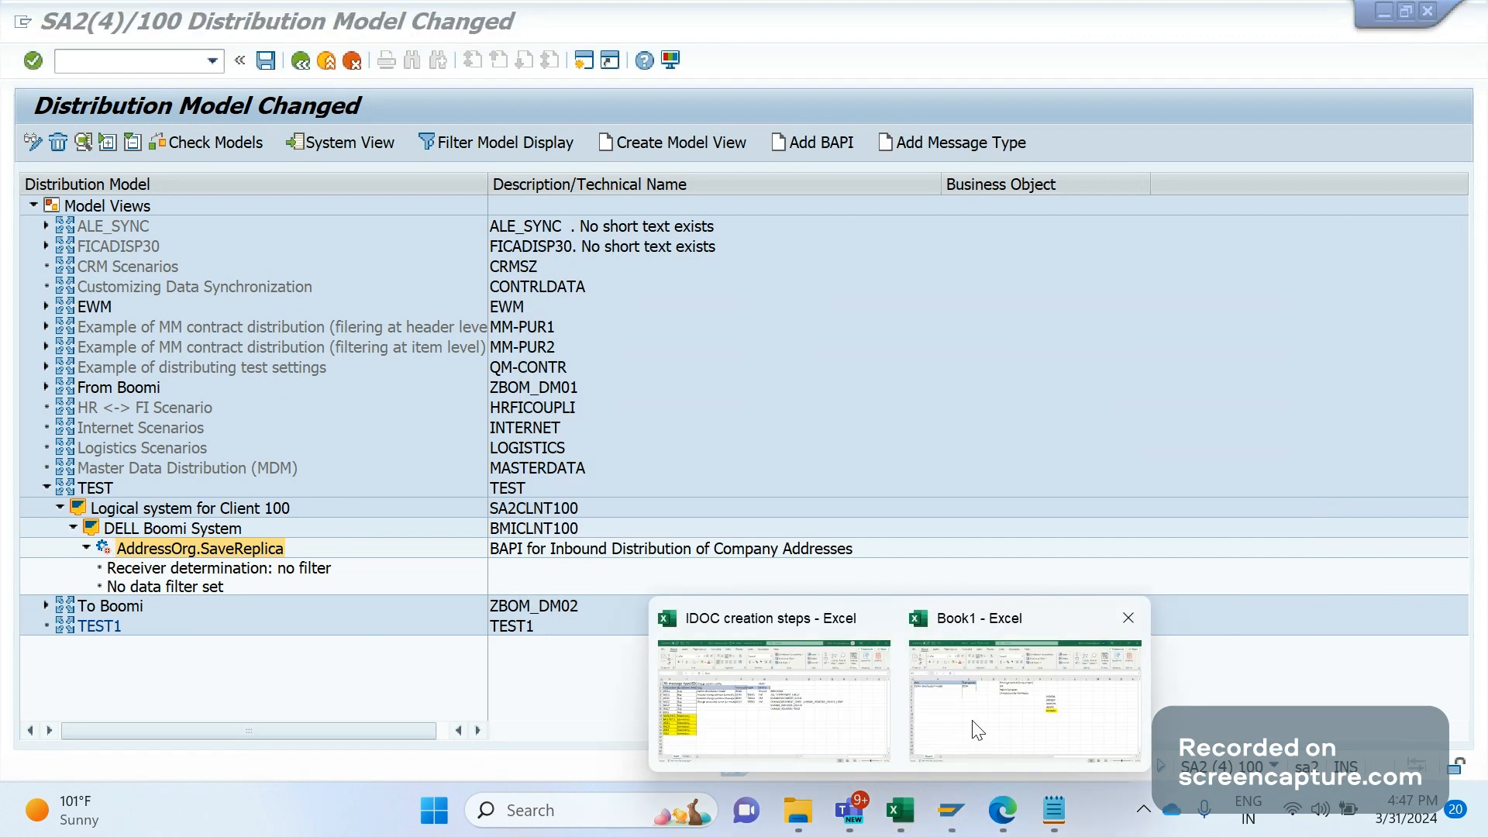
pyautogui.click(978, 730)
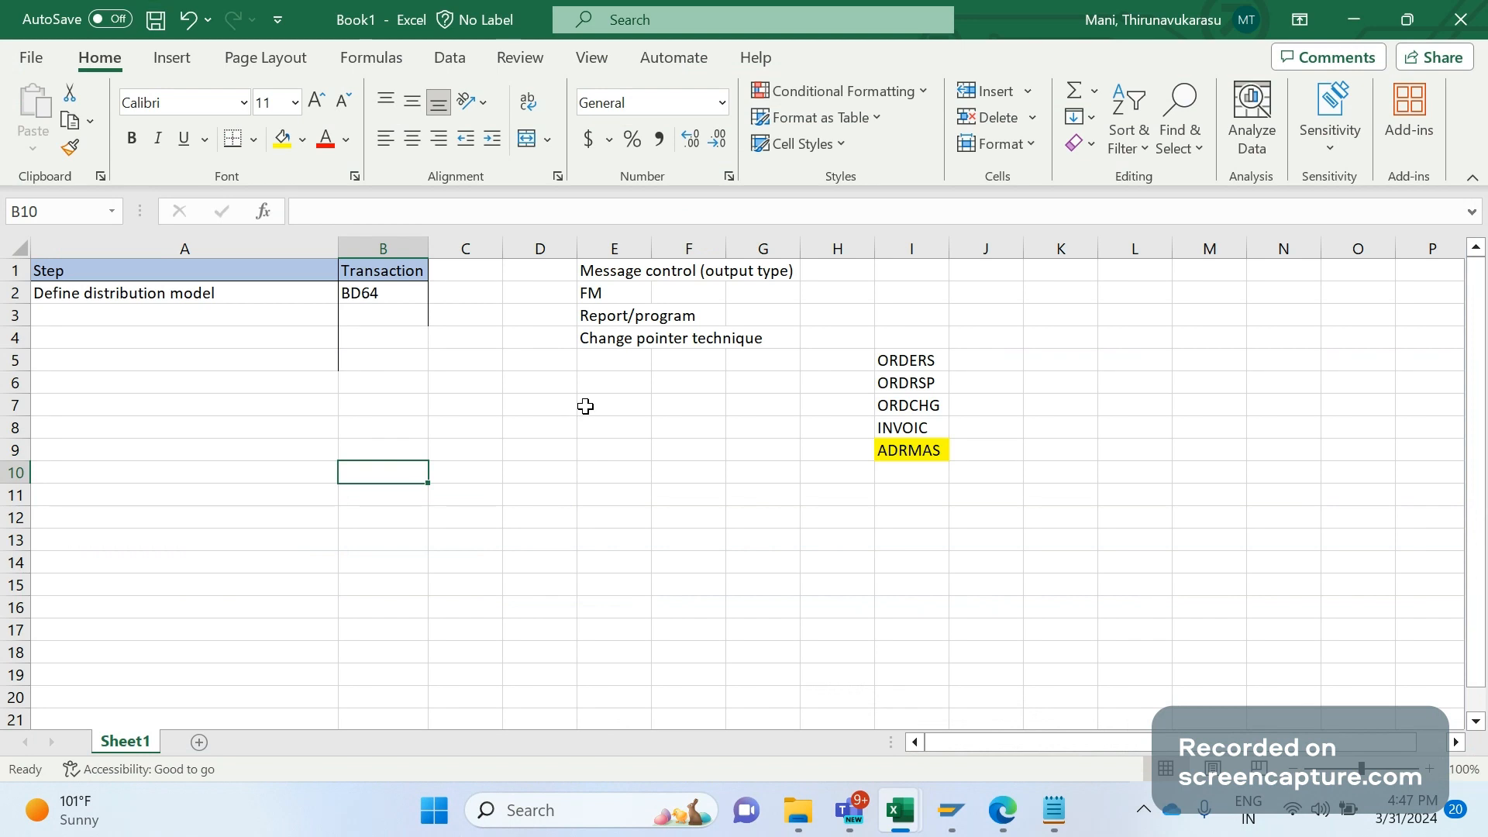
pyautogui.click(615, 341)
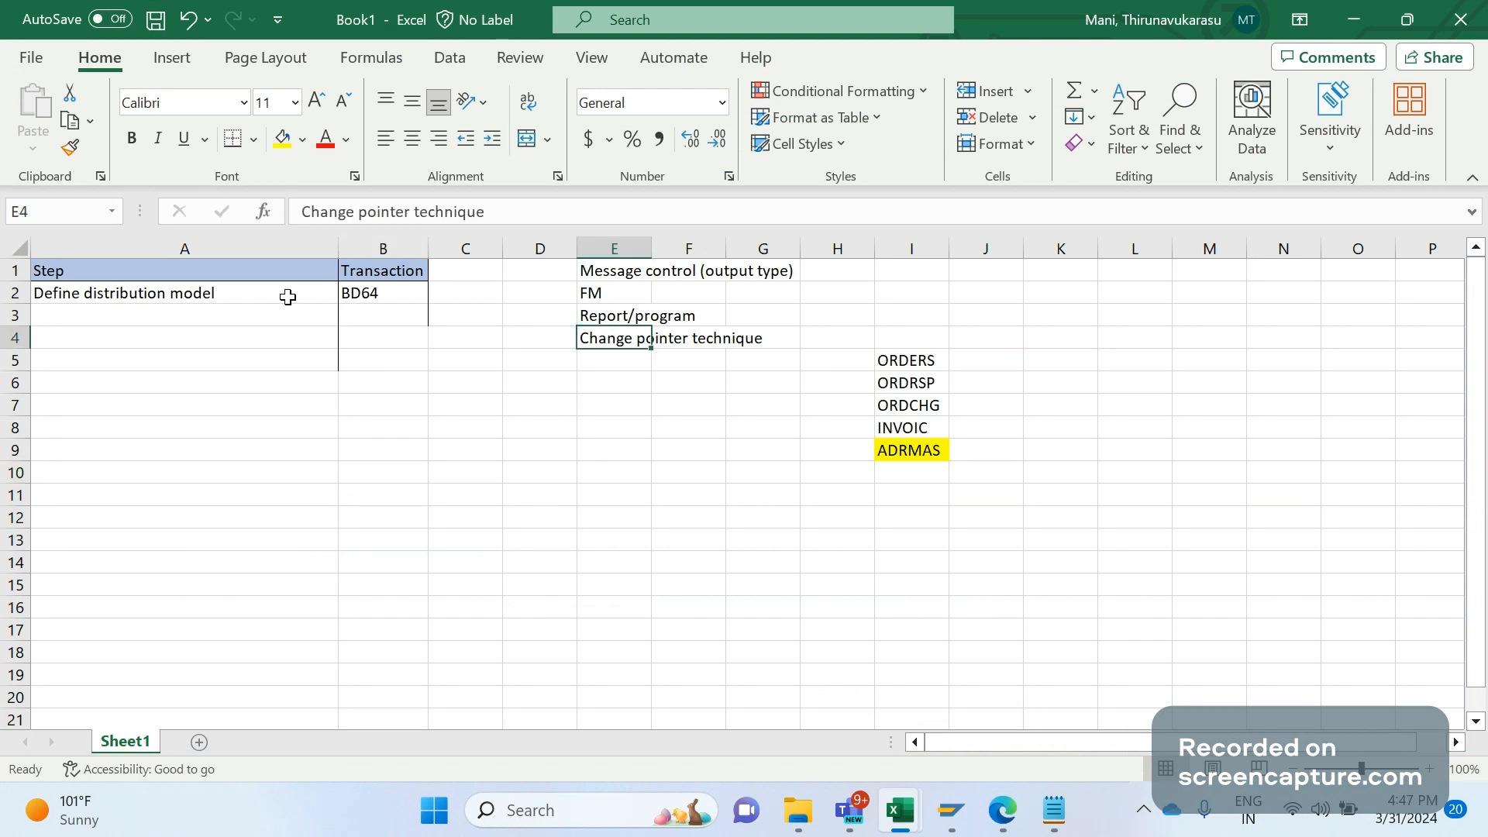
pyautogui.click(288, 297)
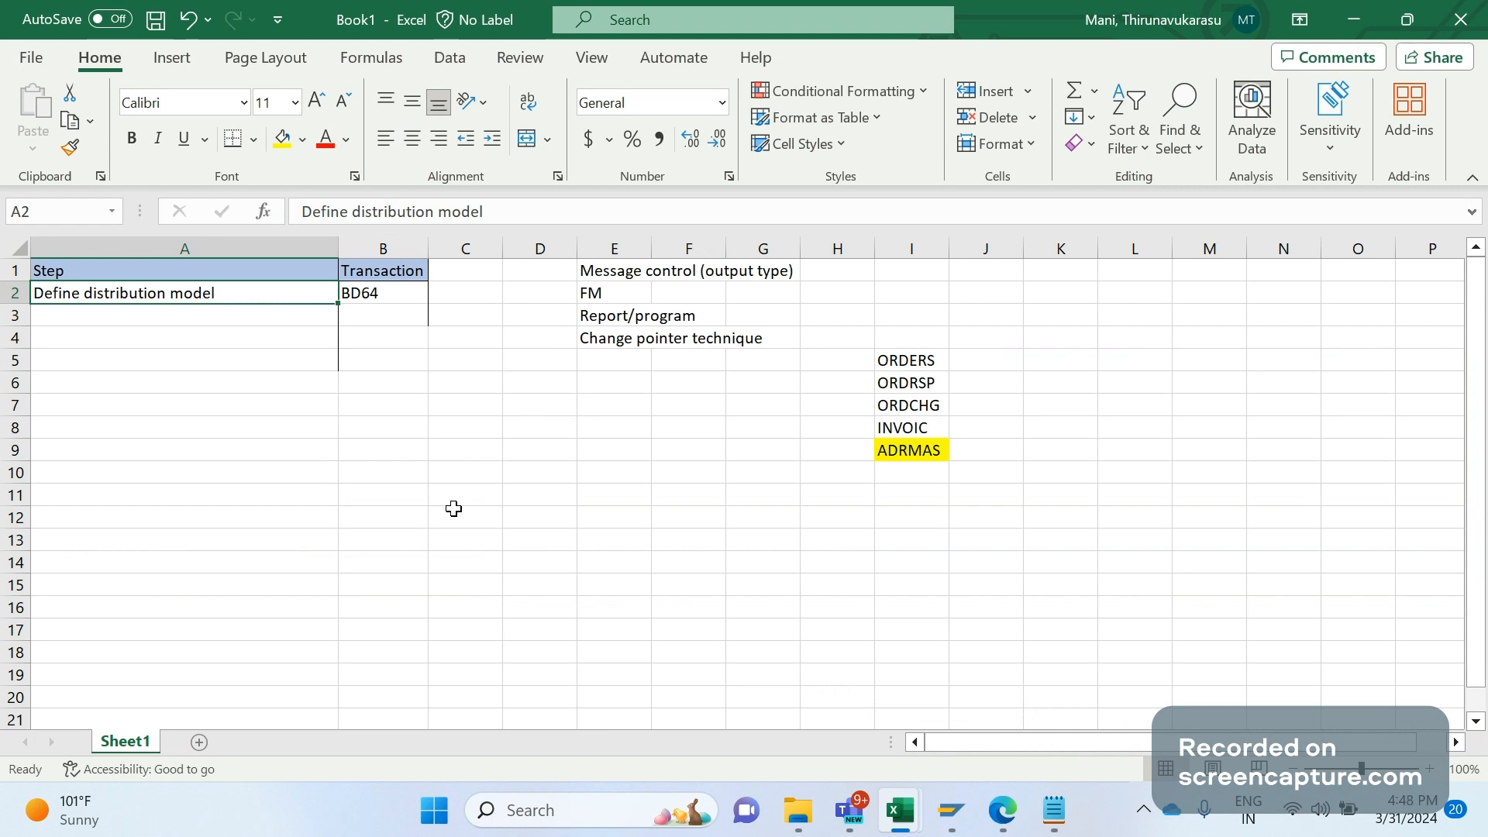
pyautogui.click(167, 326)
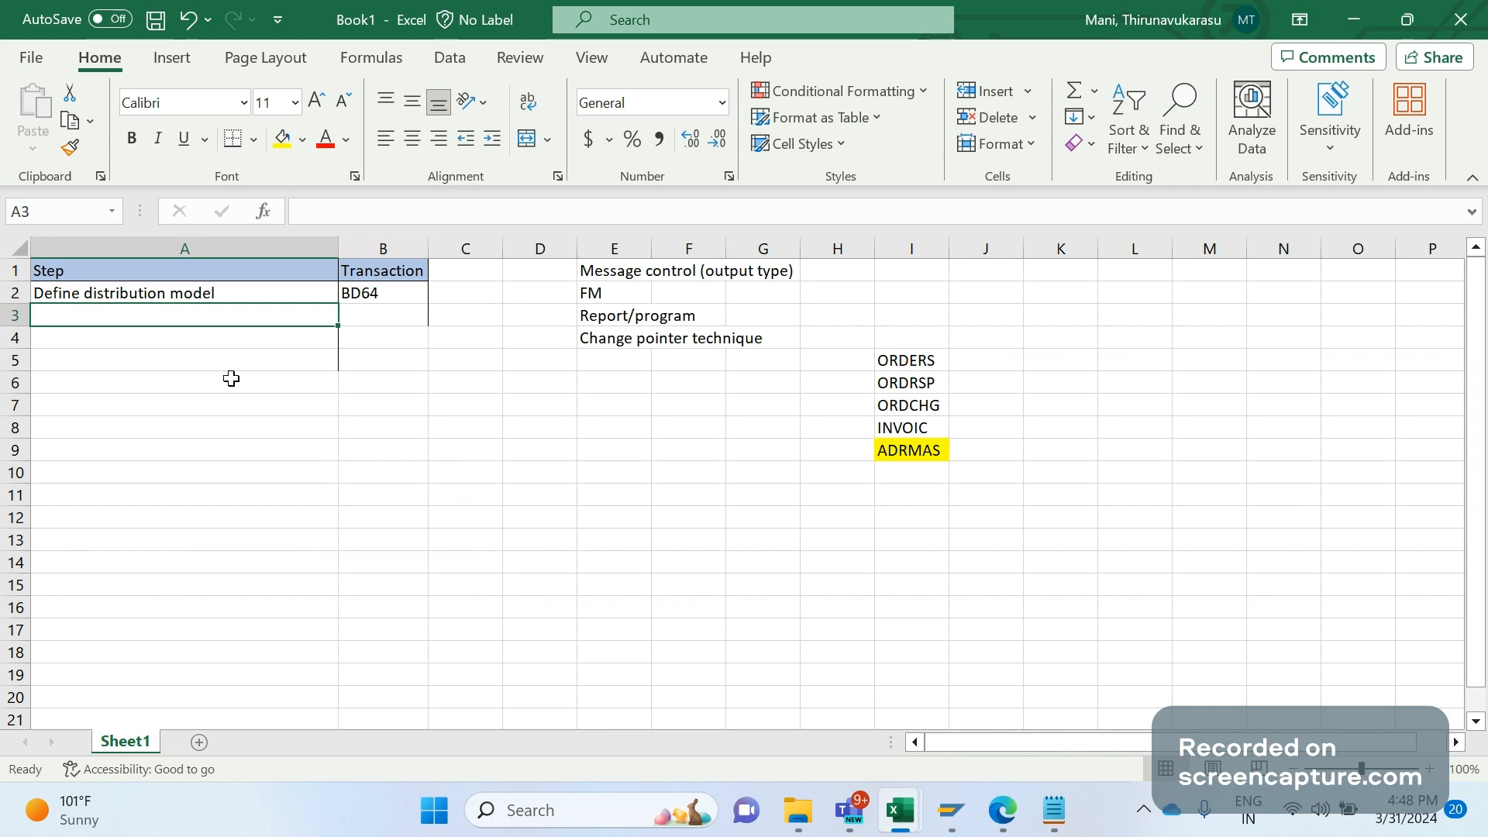
pyautogui.write('Active ch ')
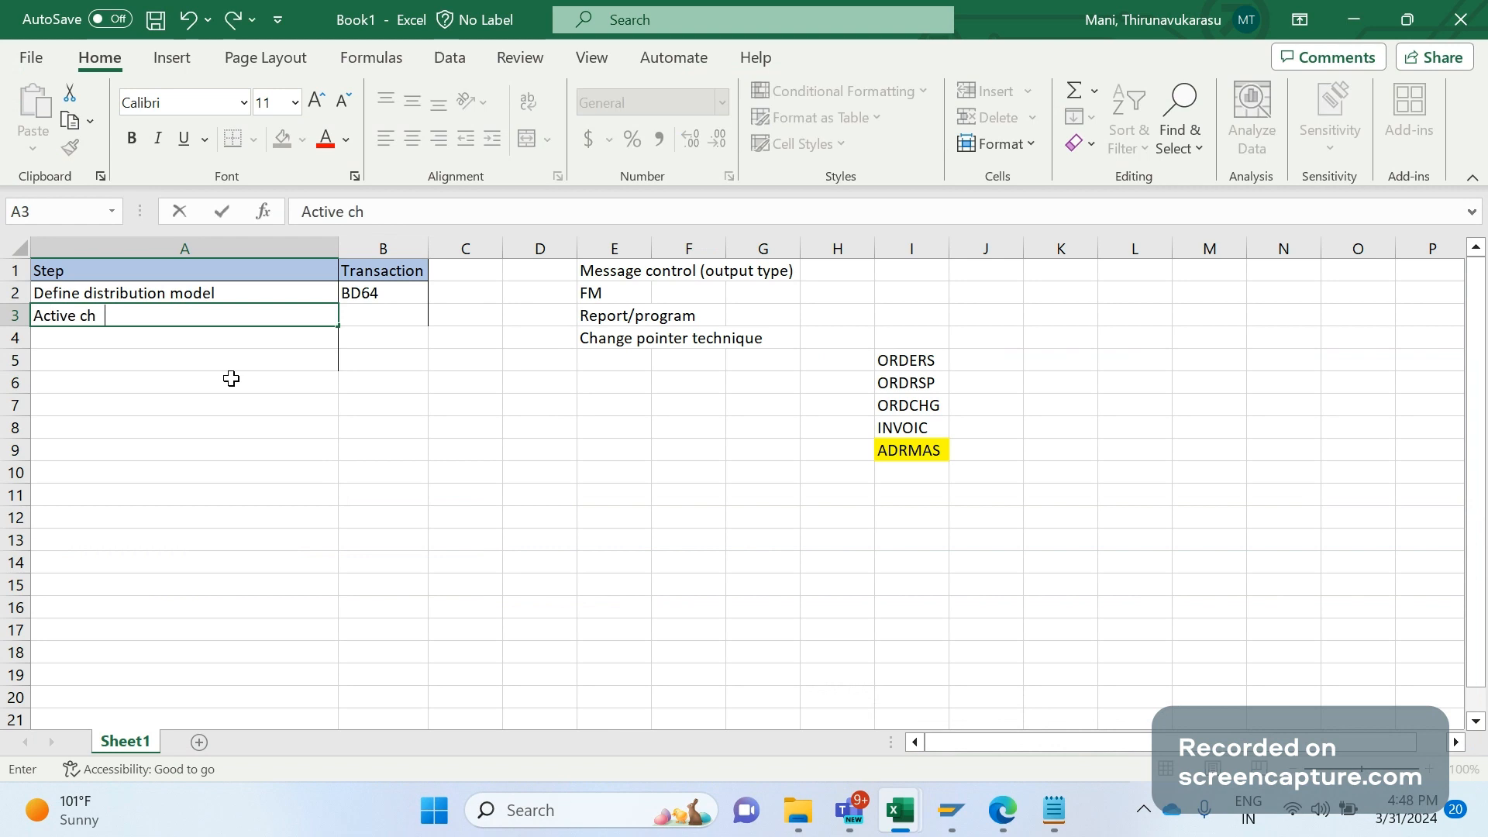
pyautogui.write('ange pointer ')
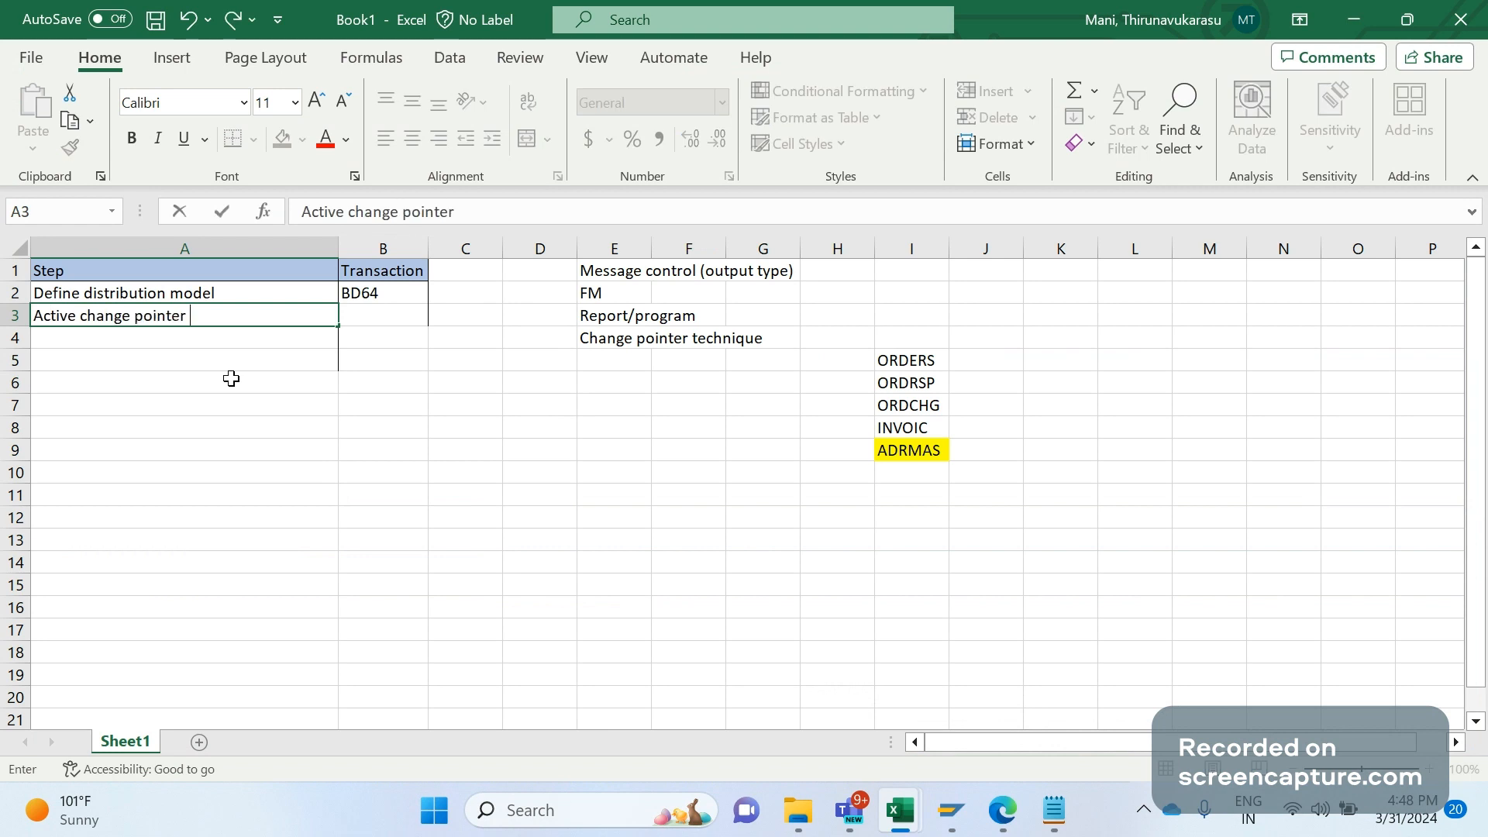
pyautogui.write('technique')
pyautogui.press('Tab')
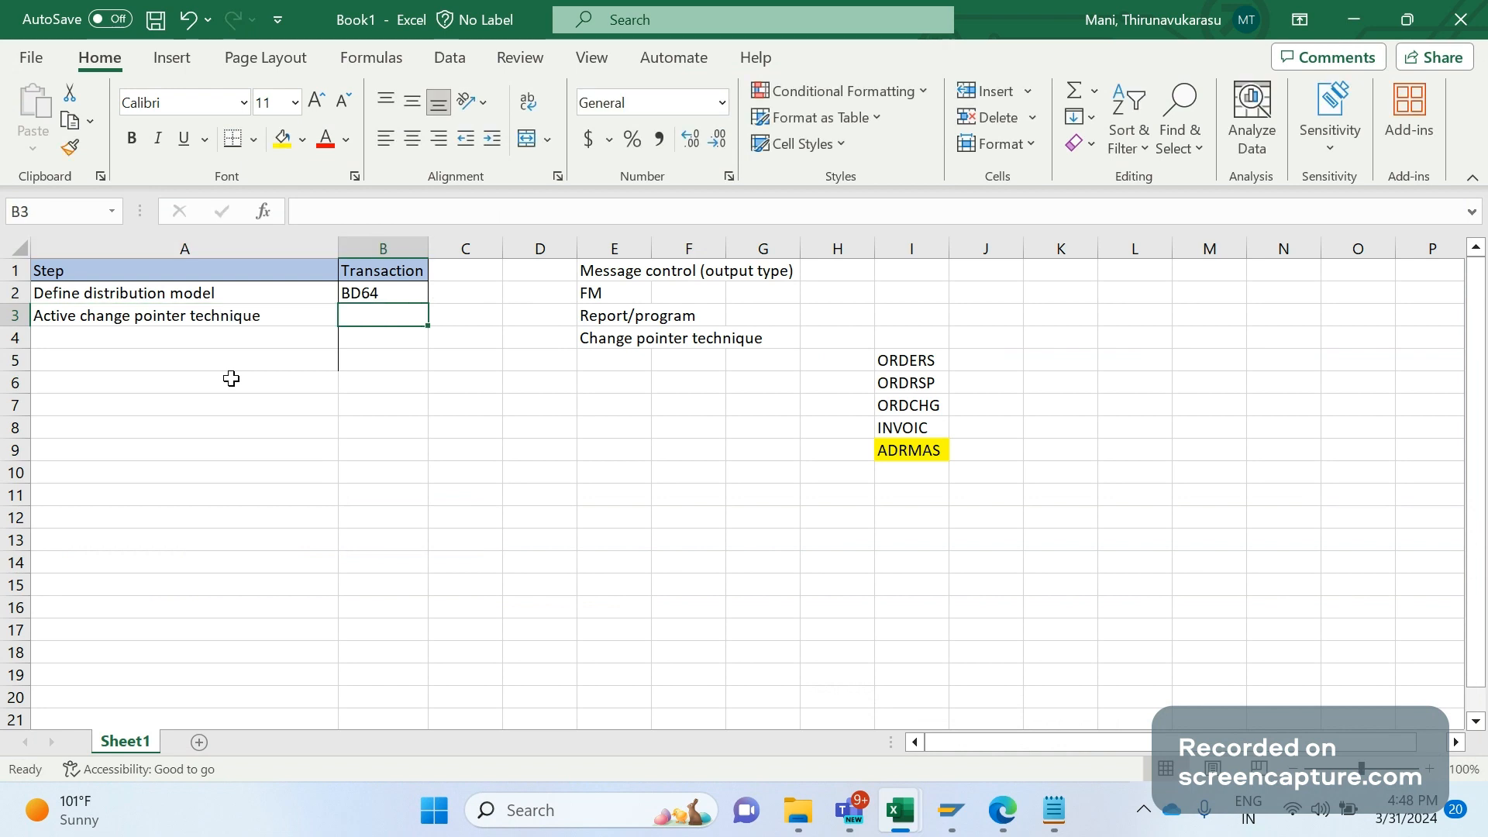
# Record transaction BD61 in B3 and table TBDA1 in C3 for the change pointer step.
pyautogui.write('BD')
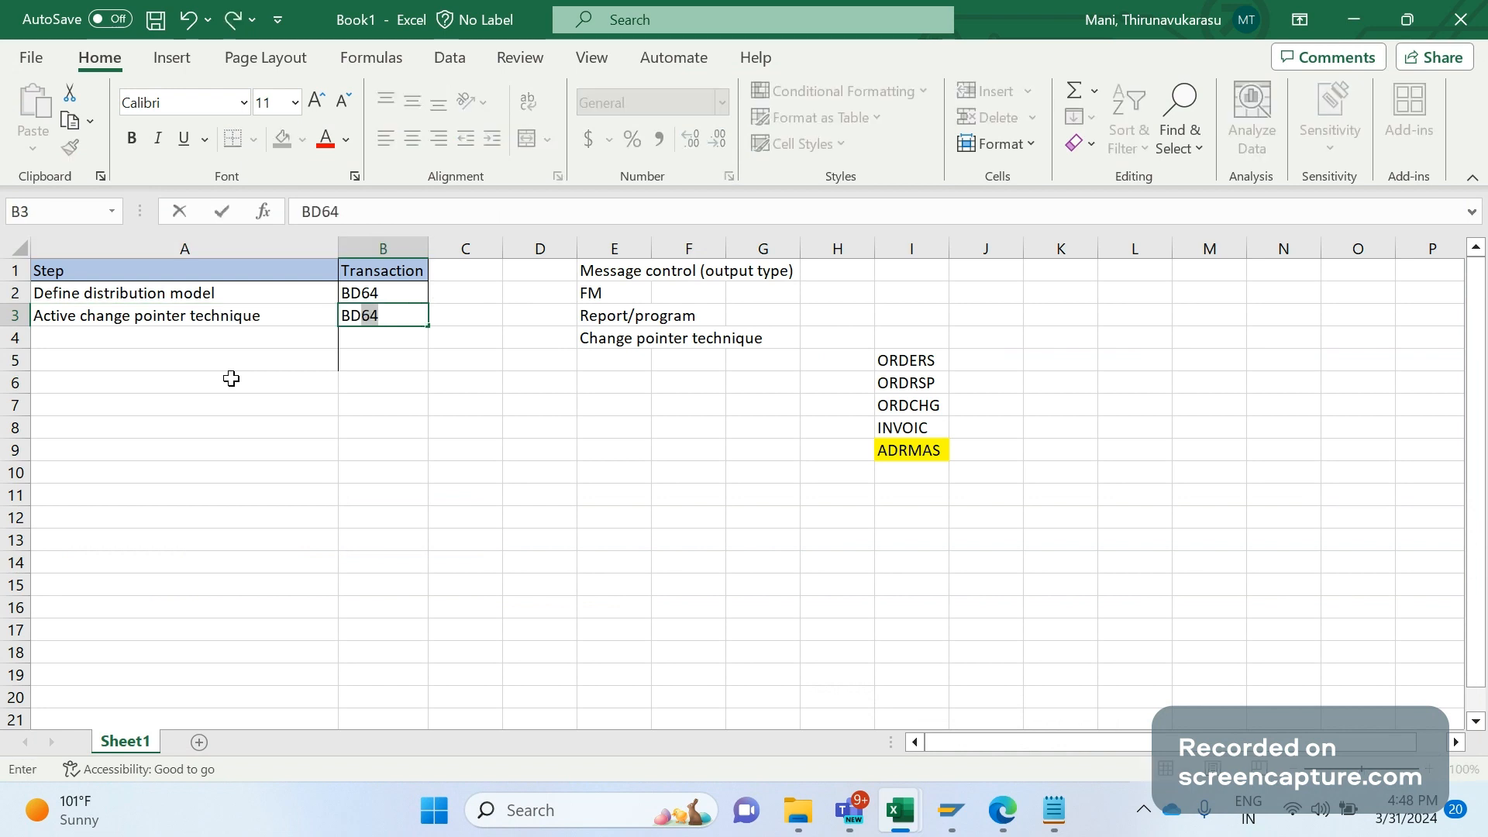
pyautogui.write('61')
pyautogui.press('Tab')
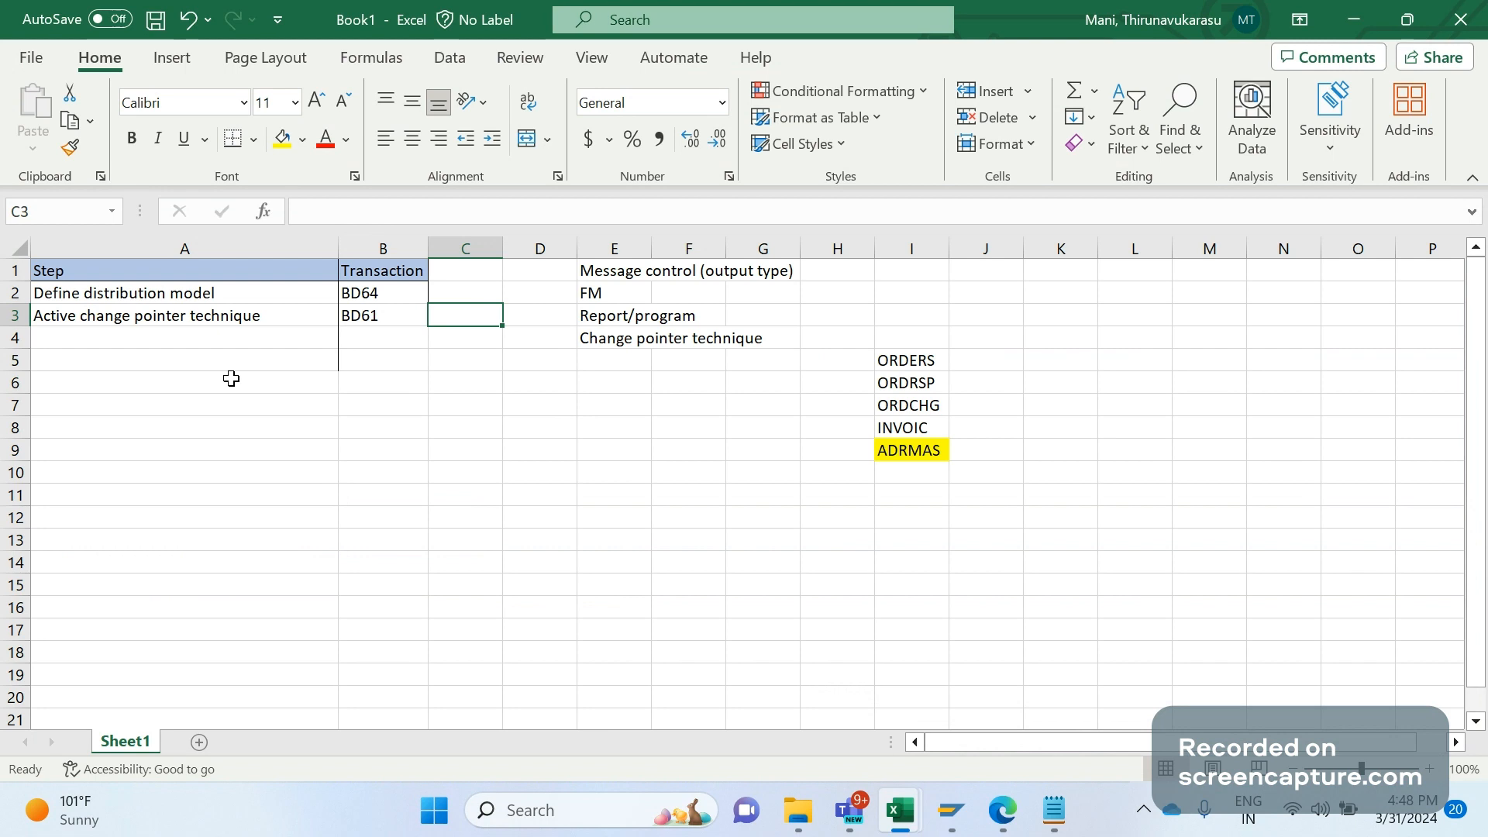
pyautogui.write('TBDA1')
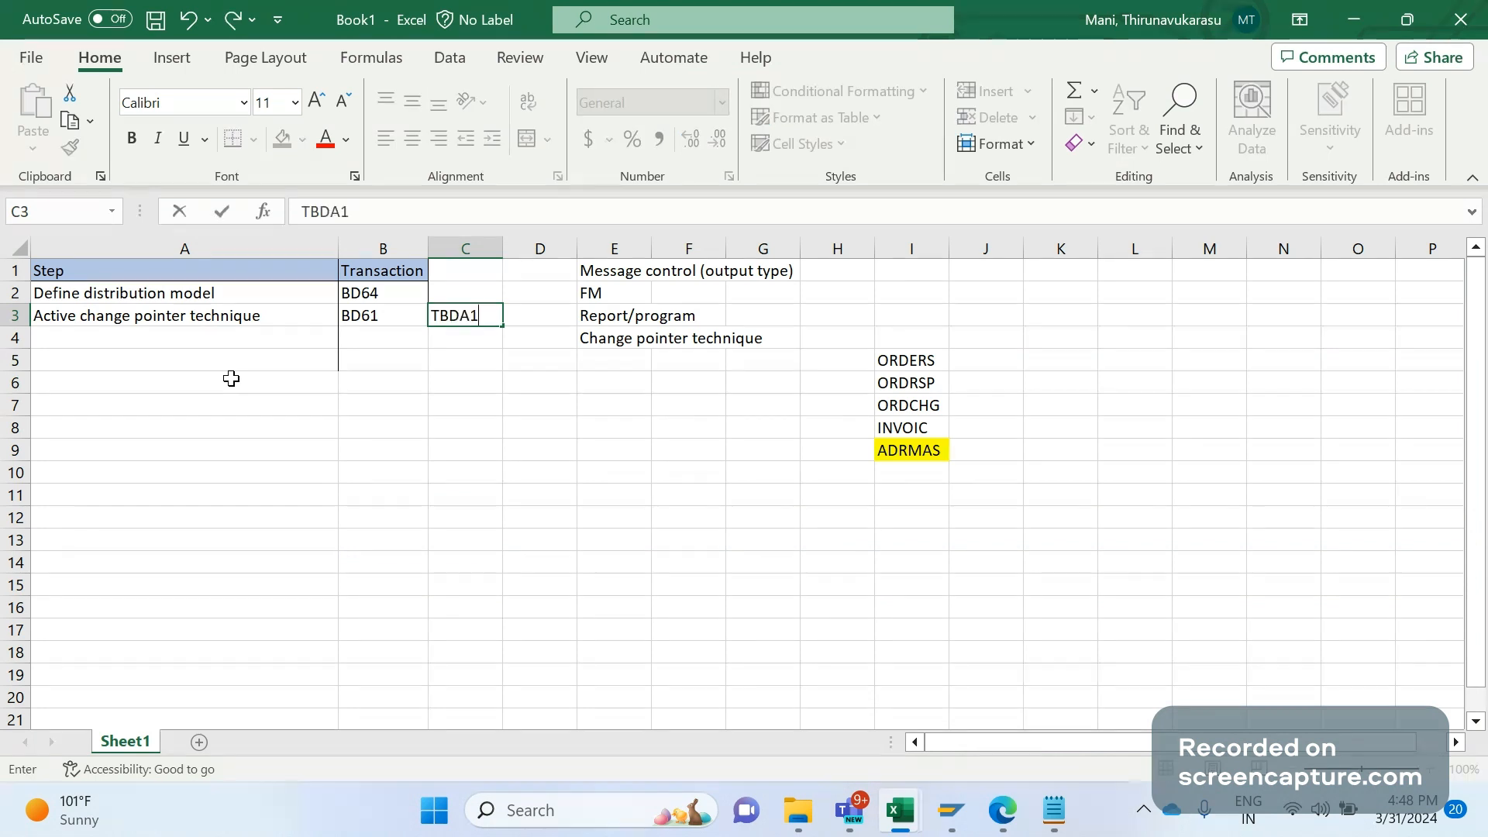
pyautogui.press('Return')
# Switch to the first SAP session, dismiss the information message and open transaction BD61 to check the general change pointer activation.
pyautogui.moveTo(959, 827)
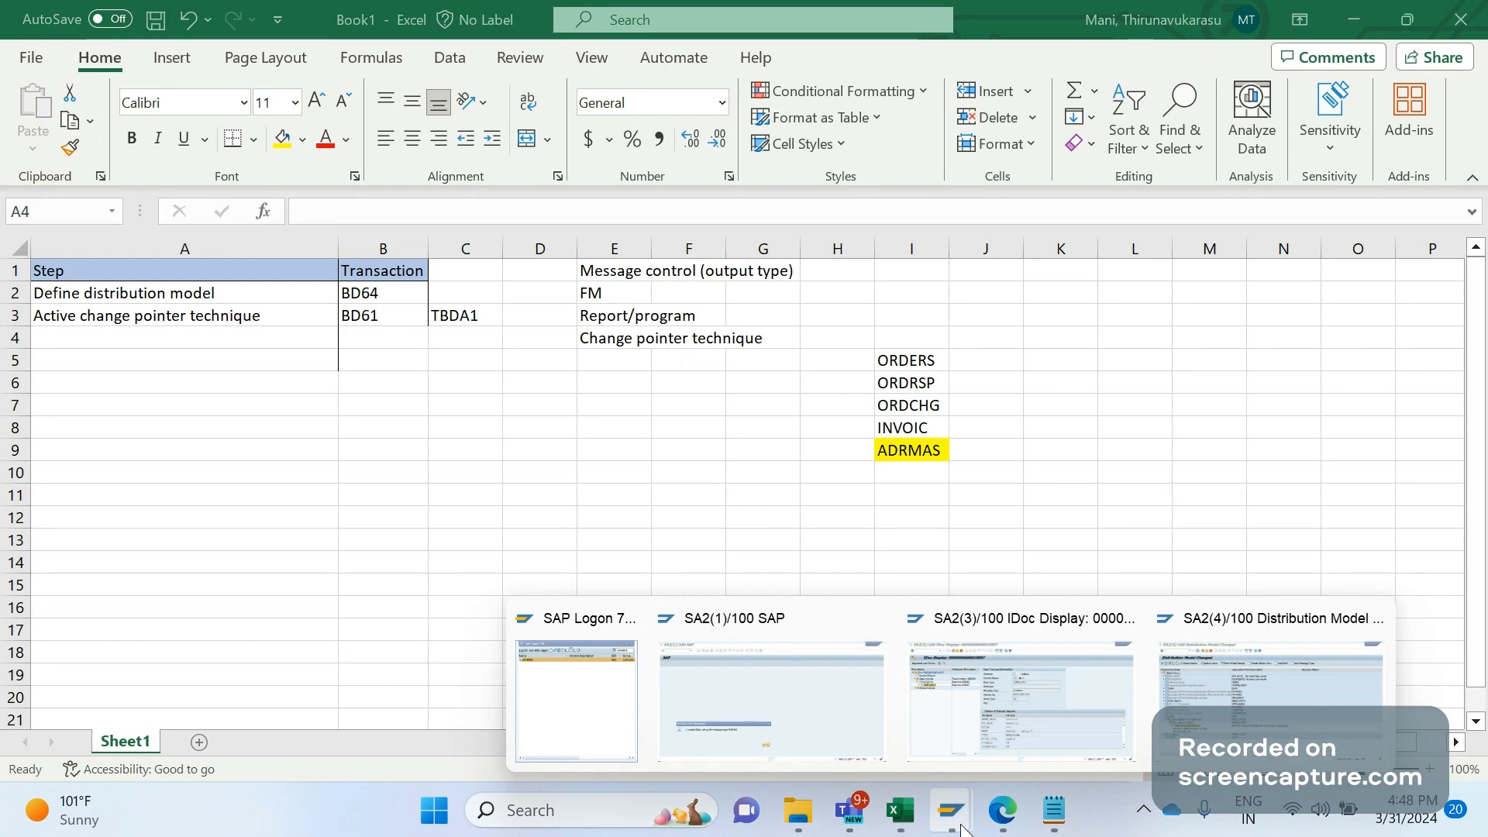
pyautogui.click(737, 685)
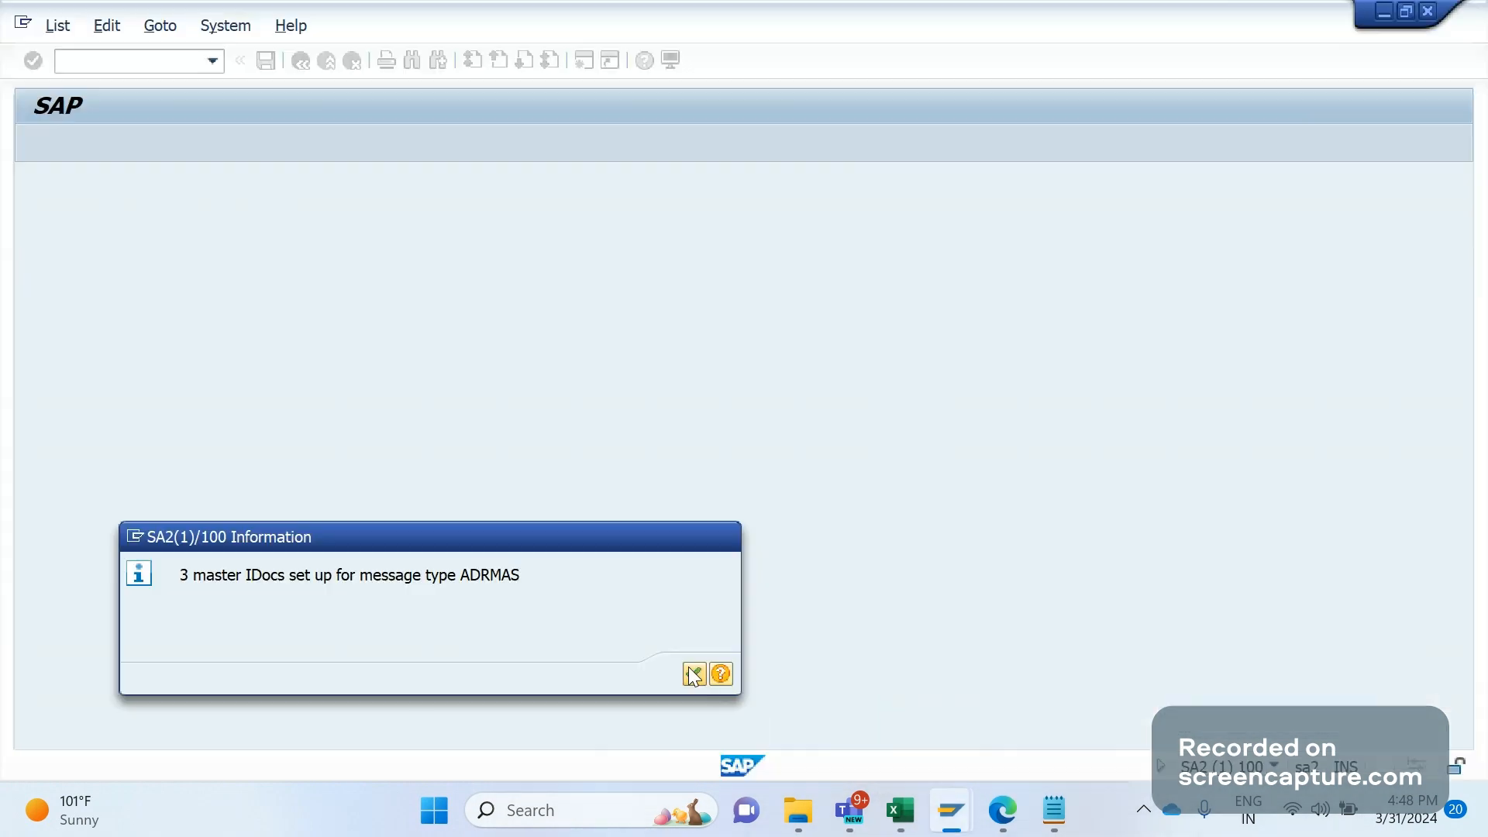
pyautogui.hotkey('alt', 'Tab')
pyautogui.hotkey('alt', 'Tab')
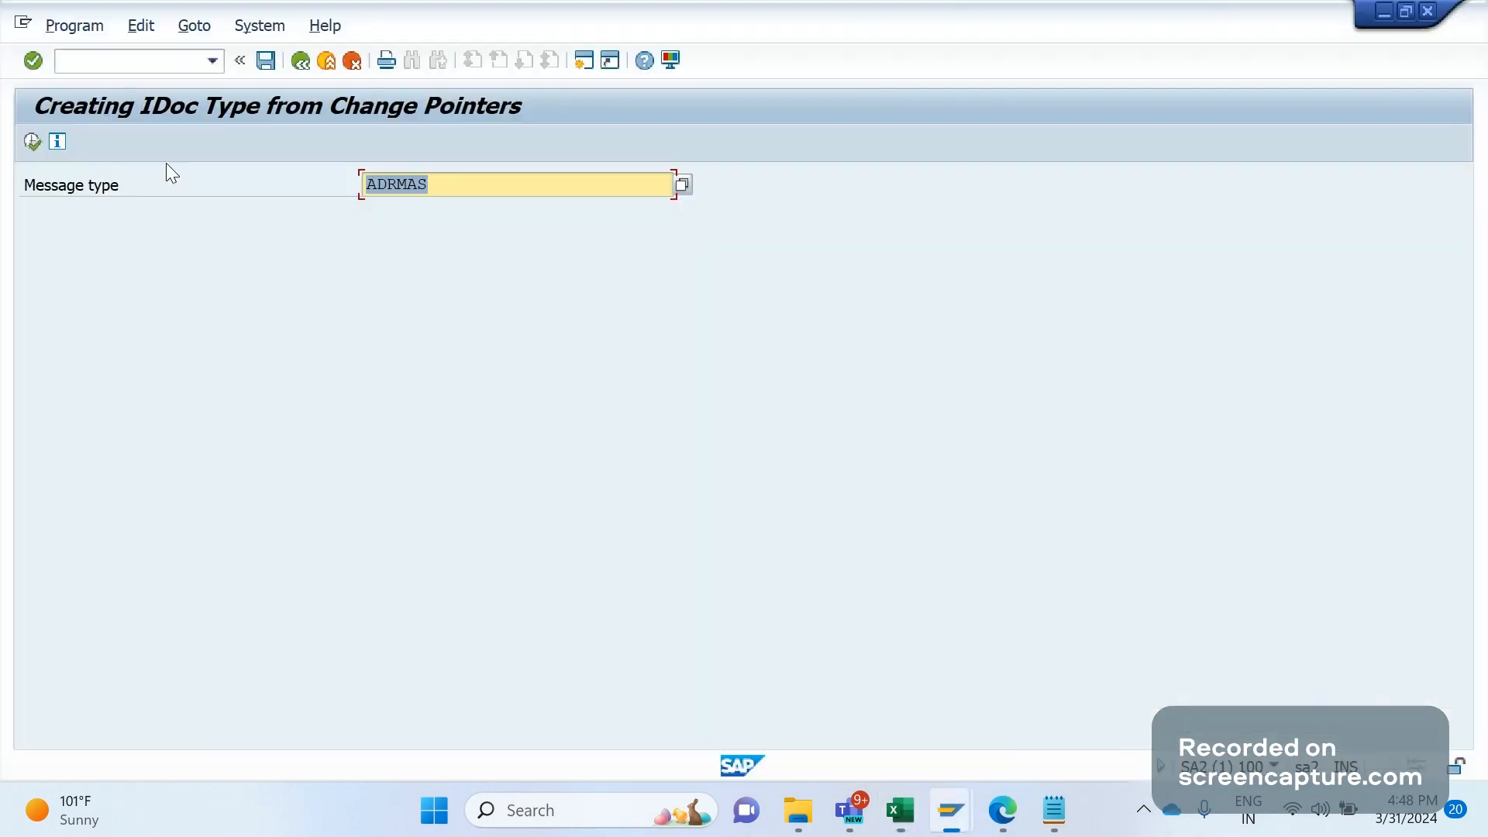
pyautogui.click(113, 67)
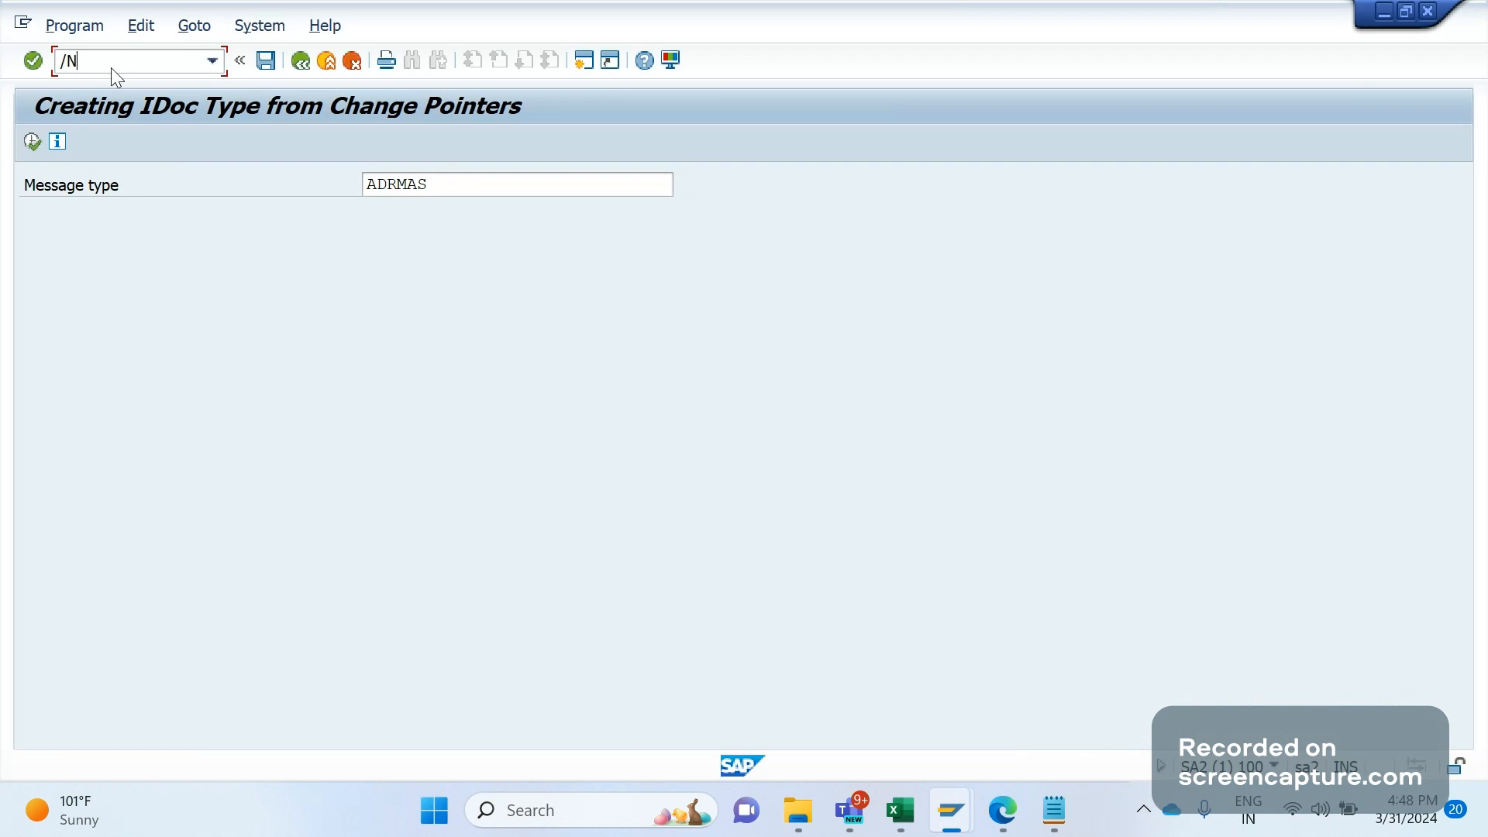
pyautogui.press('Return')
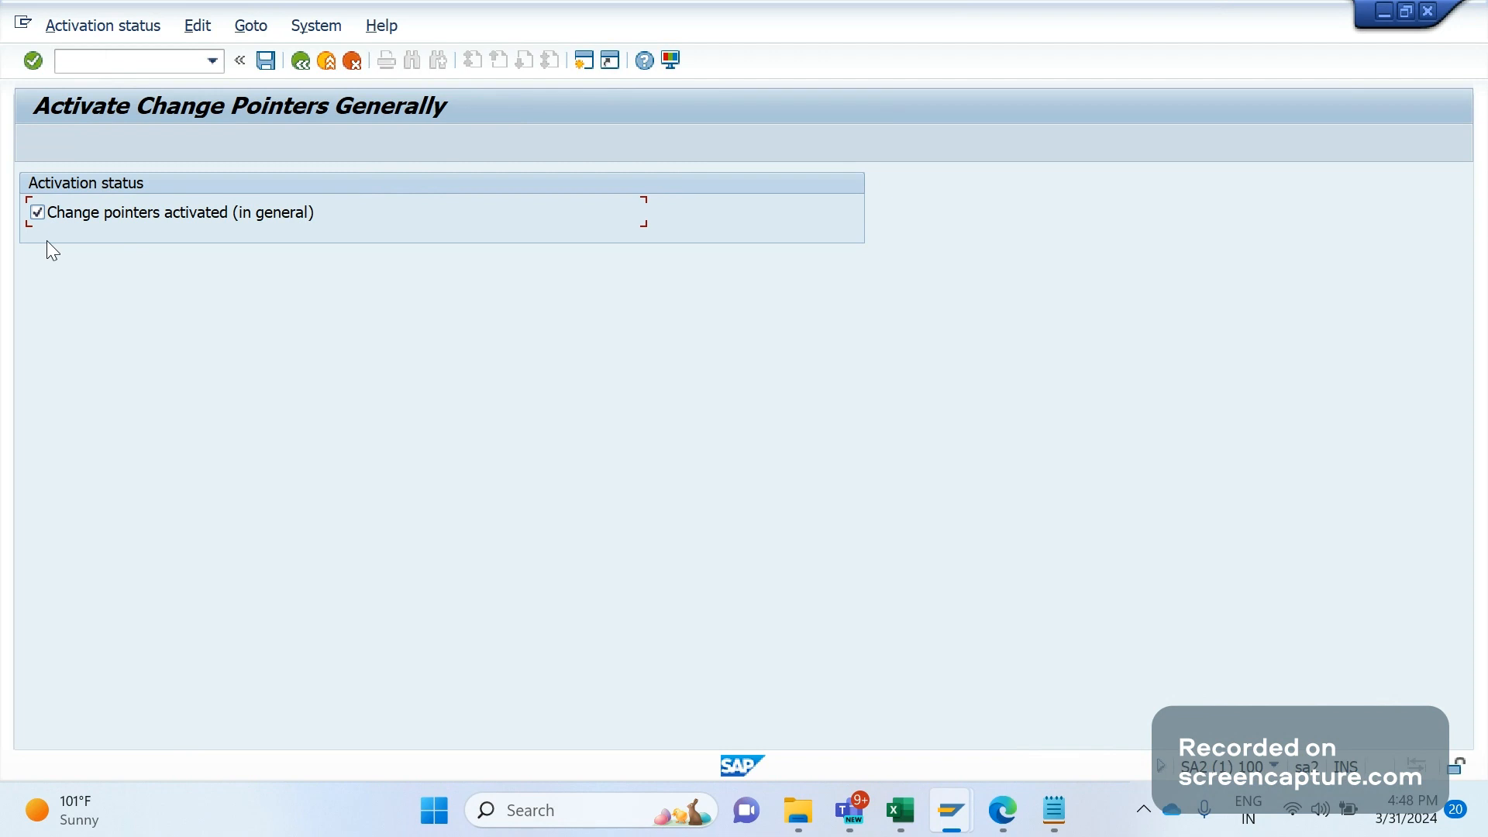
# Check the noted table in Excel, return to SAP, open transaction SE16N and display the entries of table TBDA1.
pyautogui.hotkey('alt', 'Tab')
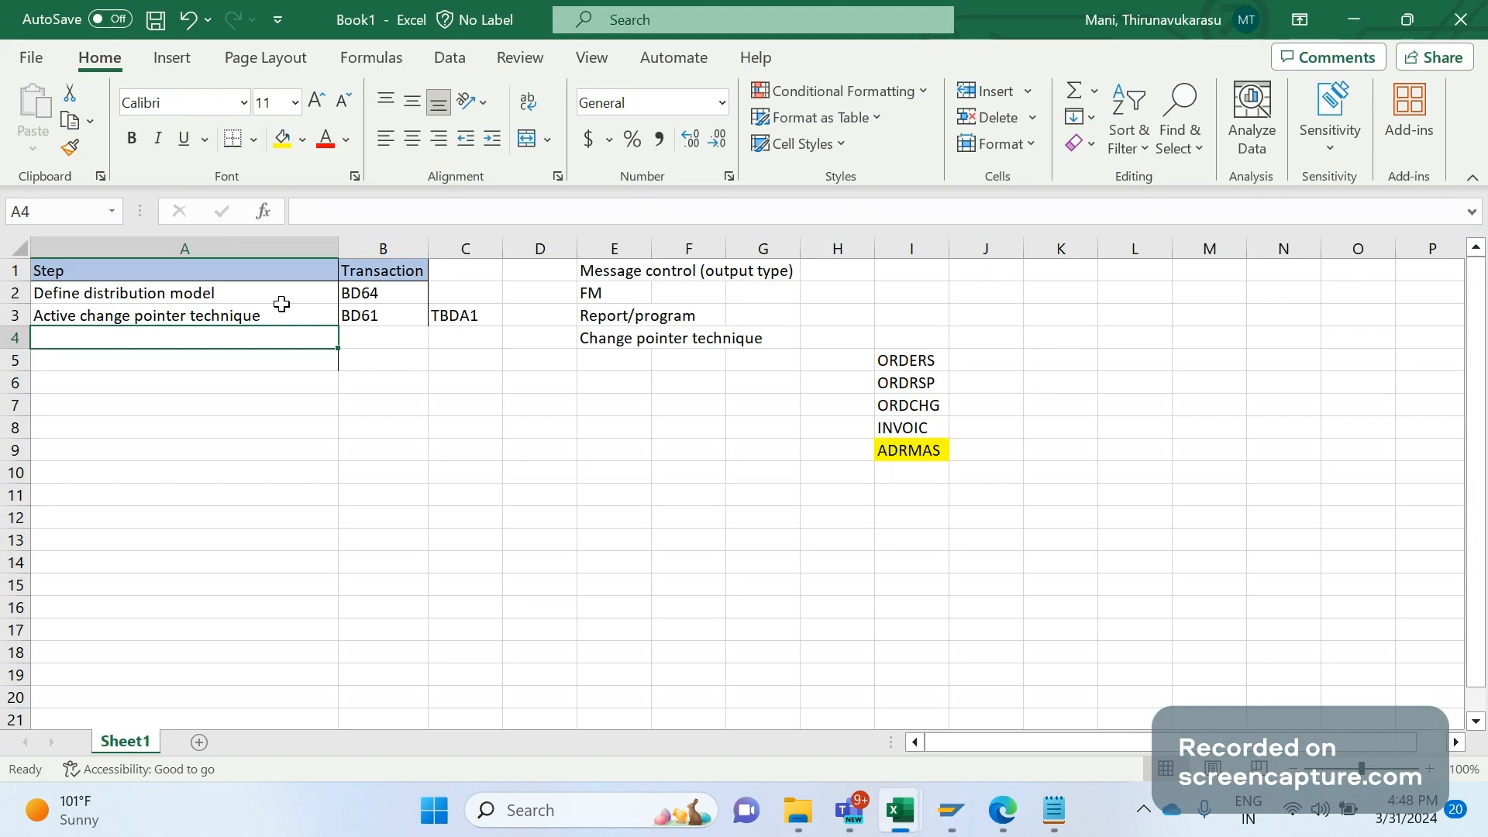
pyautogui.hotkey('alt', 'Tab')
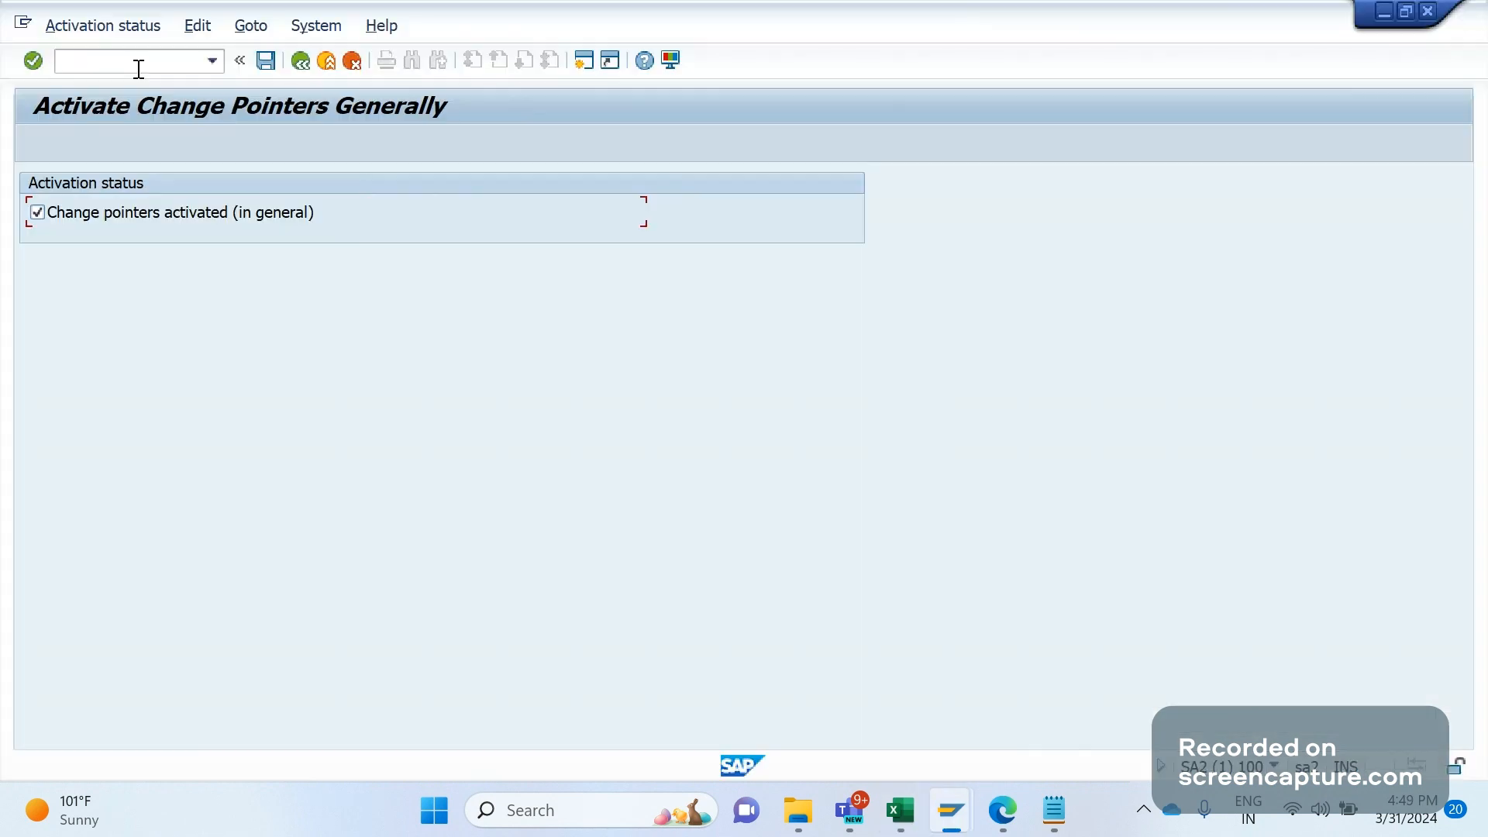
pyautogui.click(136, 67)
pyautogui.write('/NSE16N')
pyautogui.press('Return')
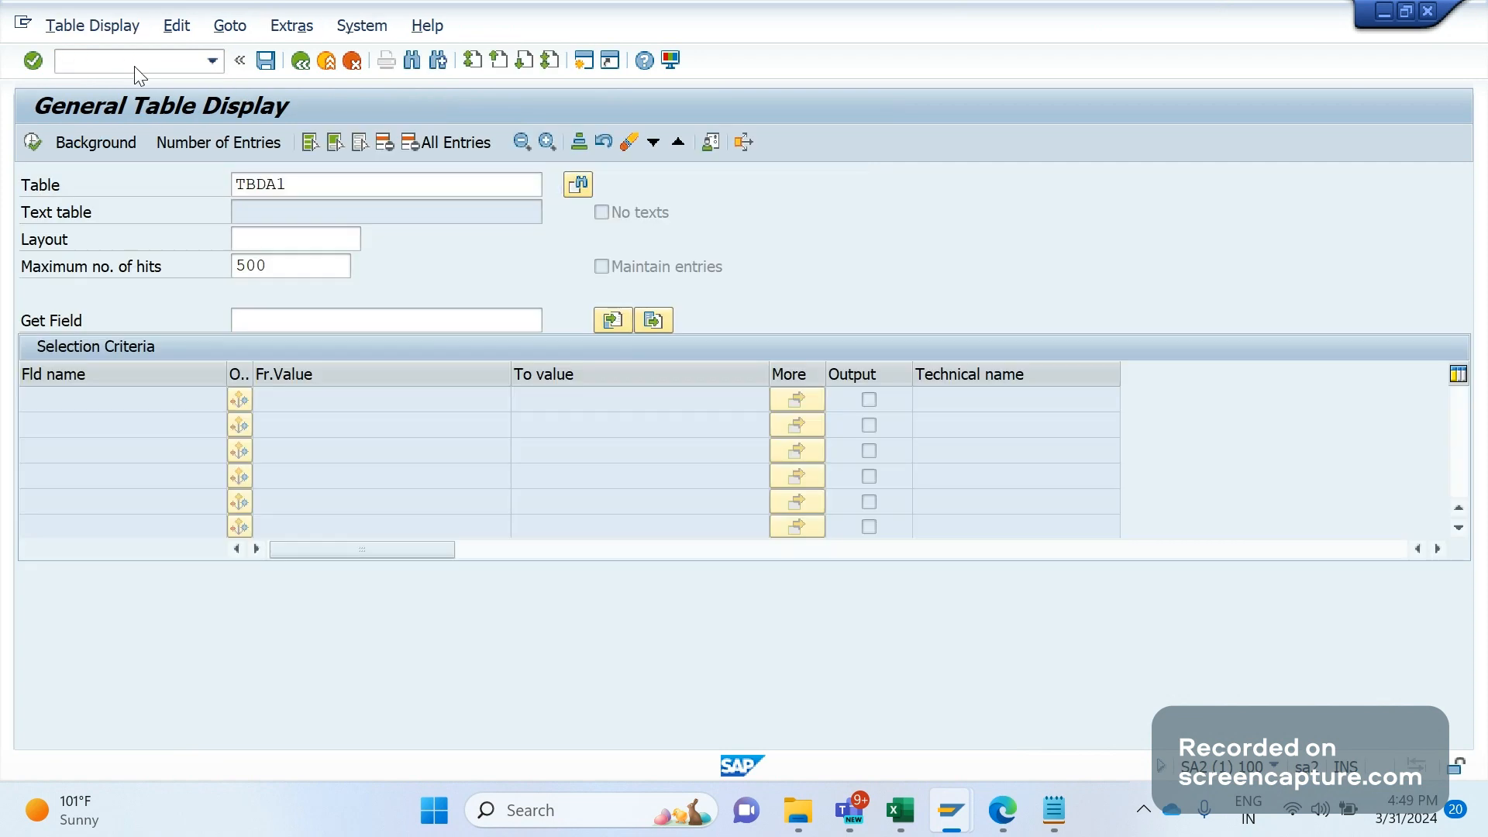
pyautogui.click(31, 145)
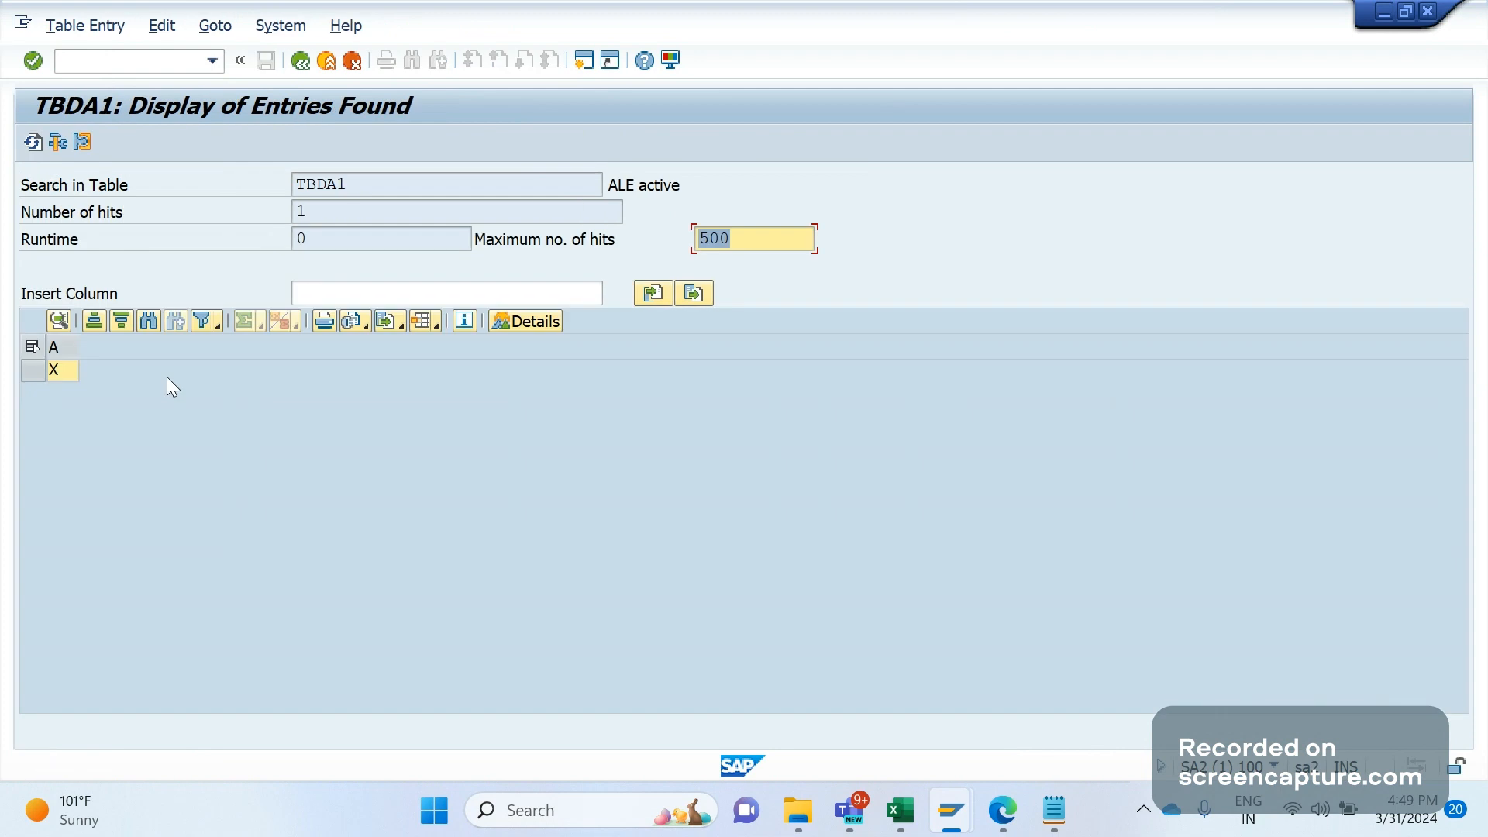
pyautogui.click(62, 370)
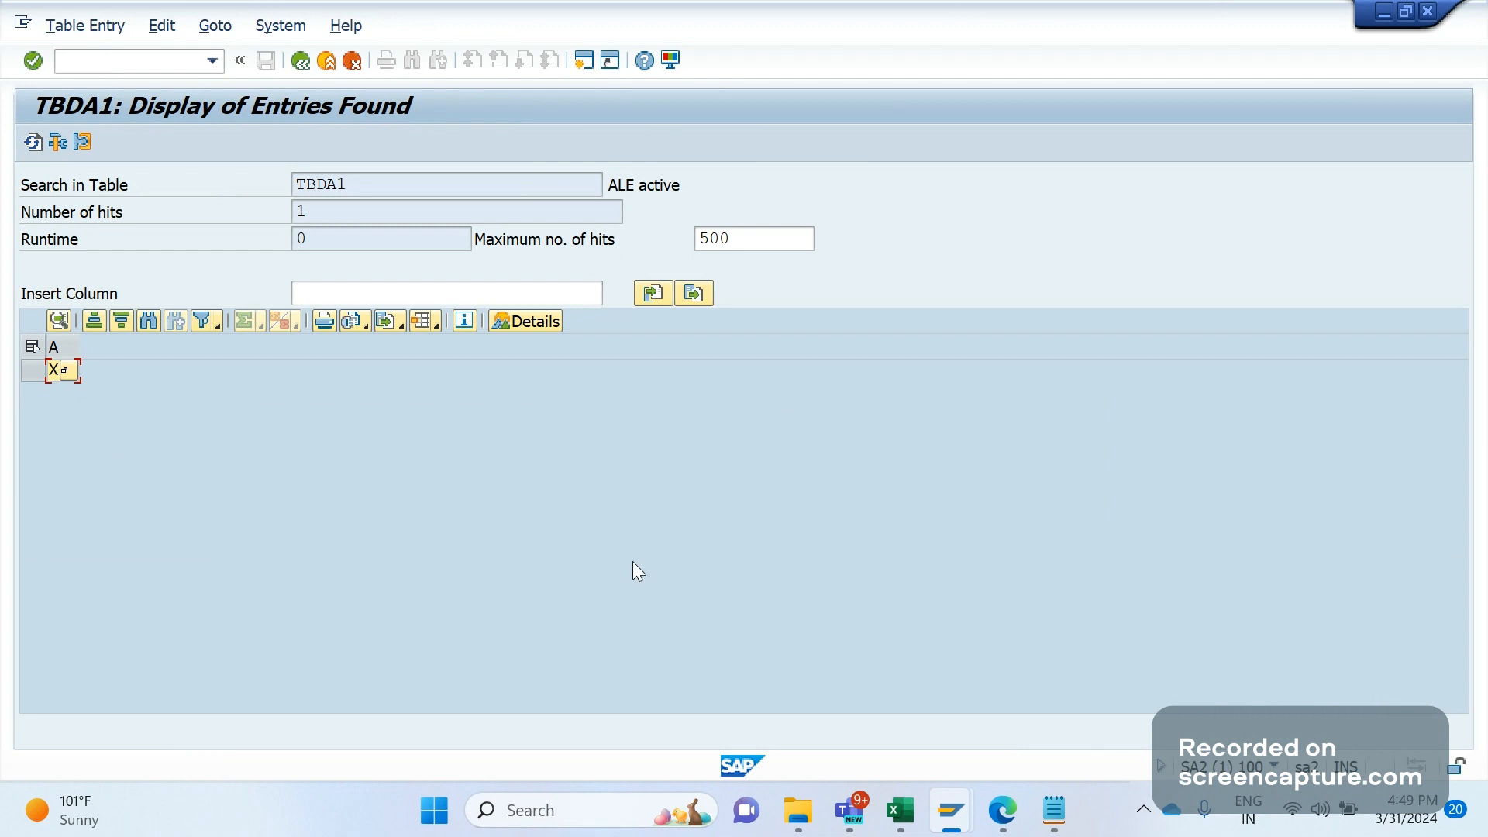
# Switch to the Book1 workbook in Excel and enter "aCTIVate the change pointer message type wise" as the step in A4.
pyautogui.hotkey('alt', 'Tab')
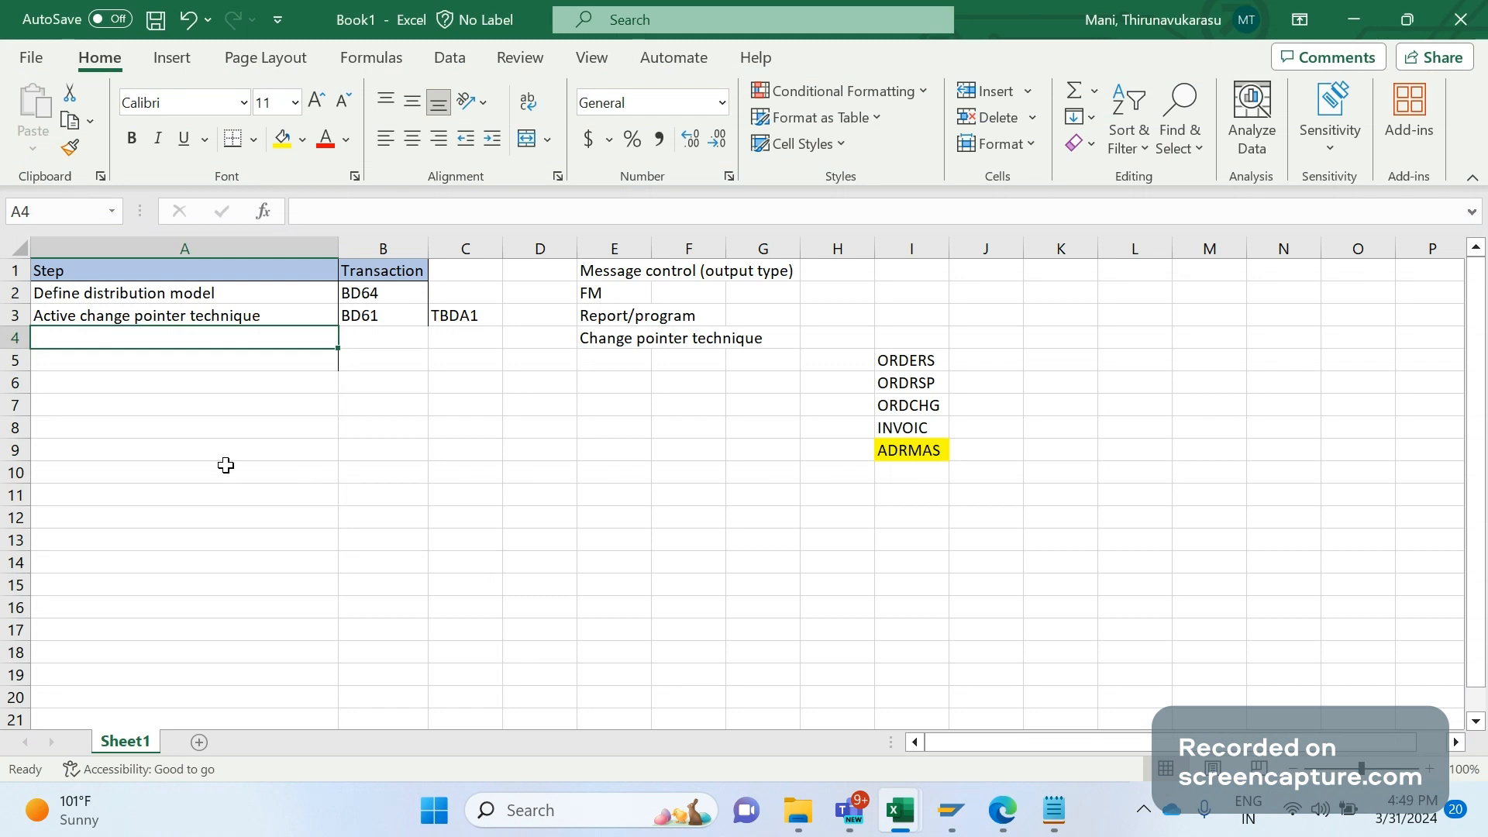
pyautogui.write('aCTIV')
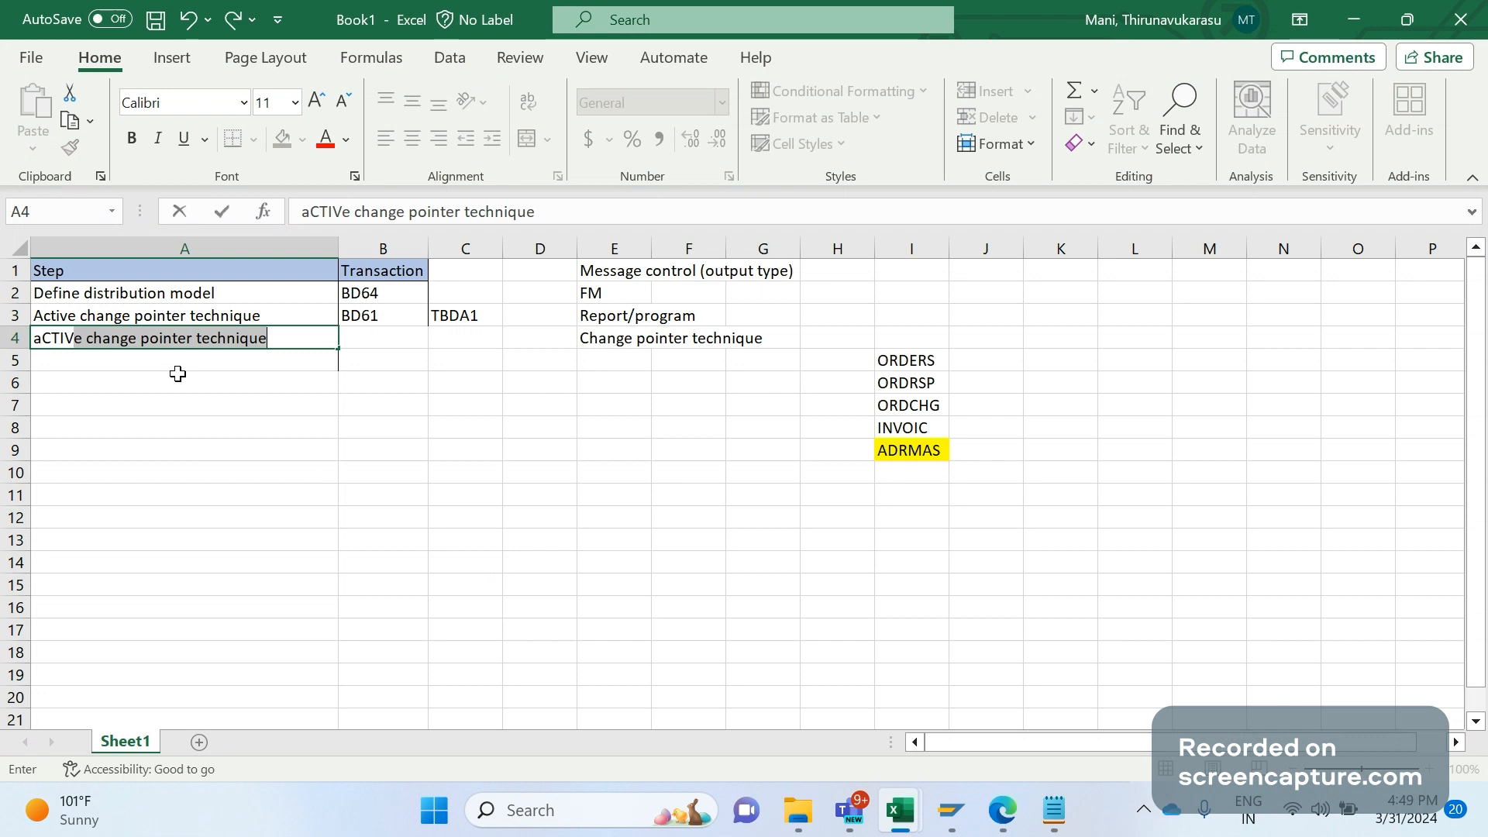
pyautogui.write('E')
pyautogui.press('BackSpace')
pyautogui.press('BackSpace')
pyautogui.write('ate t')
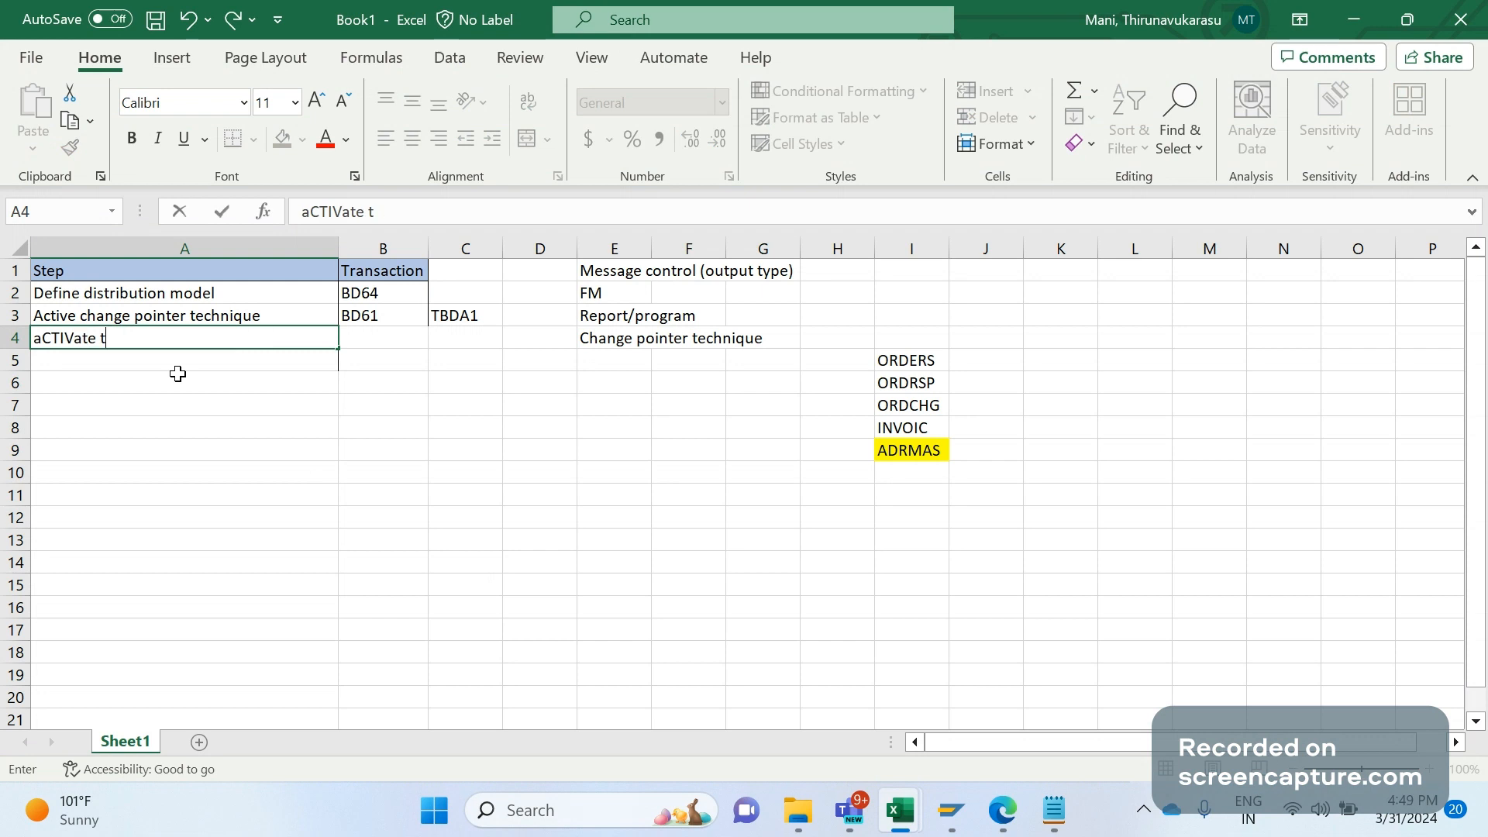
pyautogui.write('he change pon')
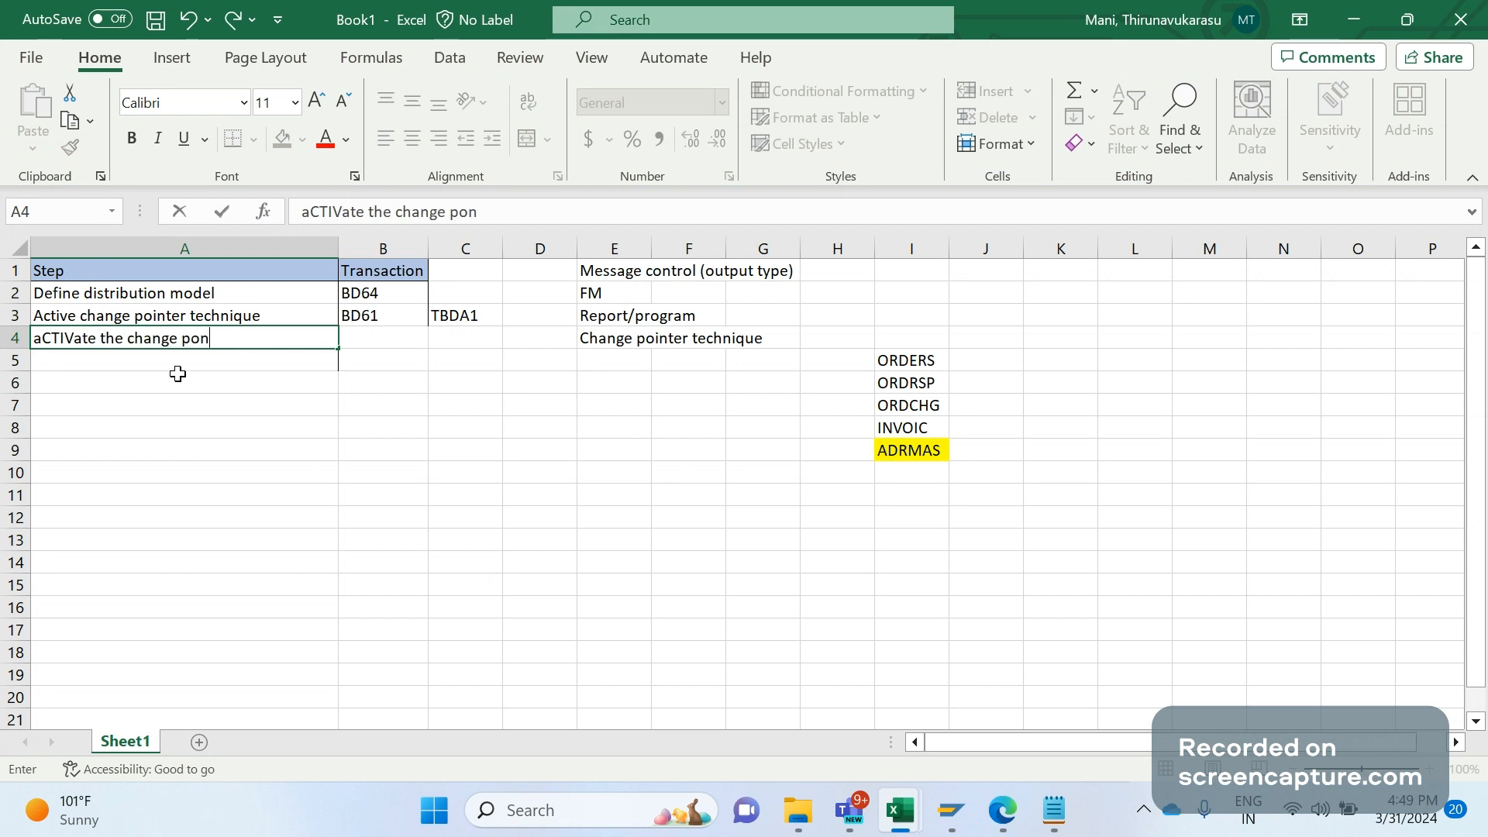
pyautogui.write('i')
pyautogui.press('BackSpace')
pyautogui.press('BackSpace')
pyautogui.write('inter message type')
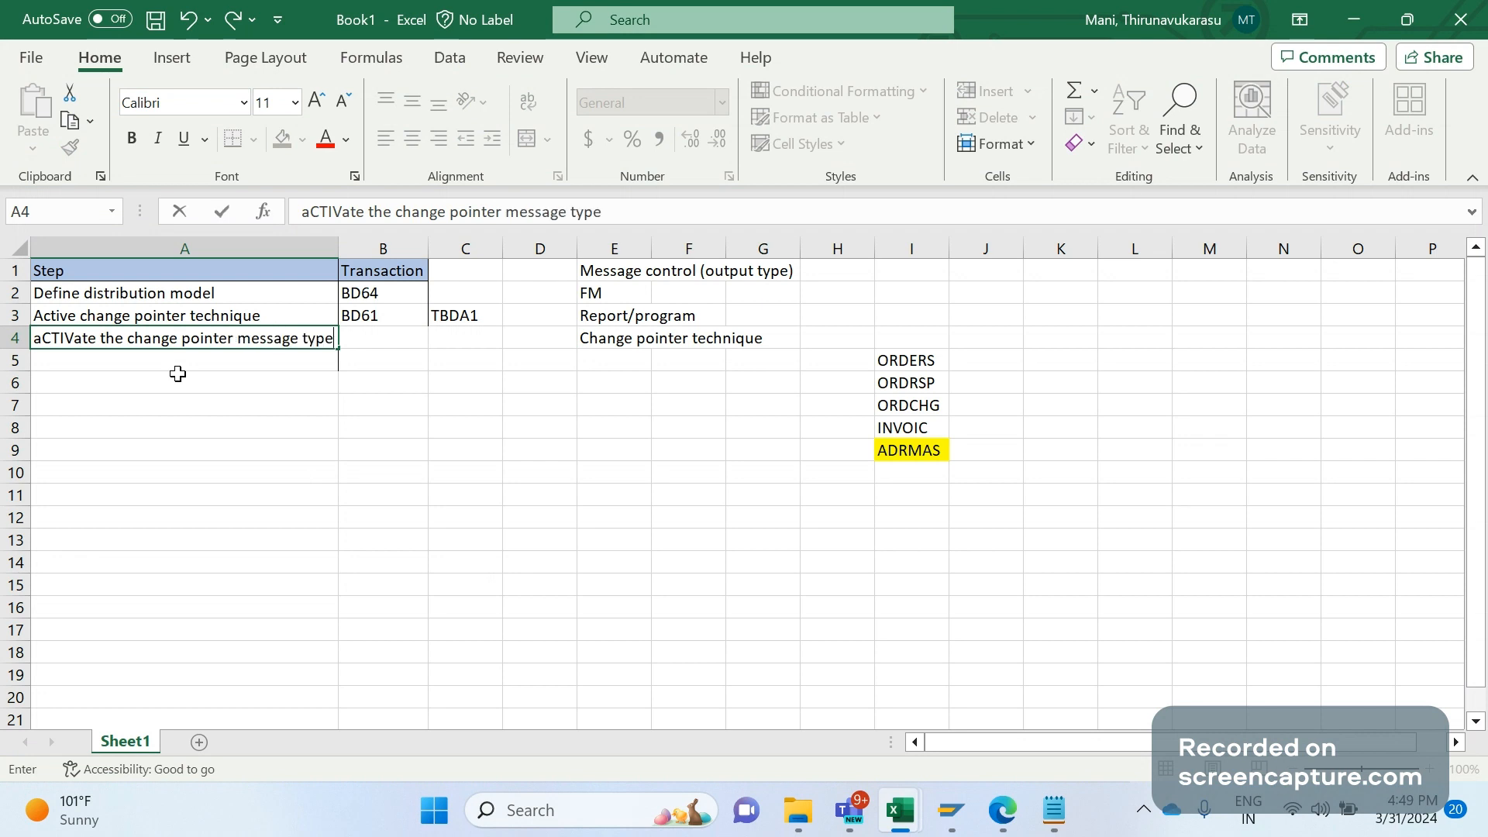
pyautogui.write(' wise')
pyautogui.press('Tab')
# Record transaction BD50 in B4 and table TBDA2 in C4 for the message type activation step.
pyautogui.write('BD')
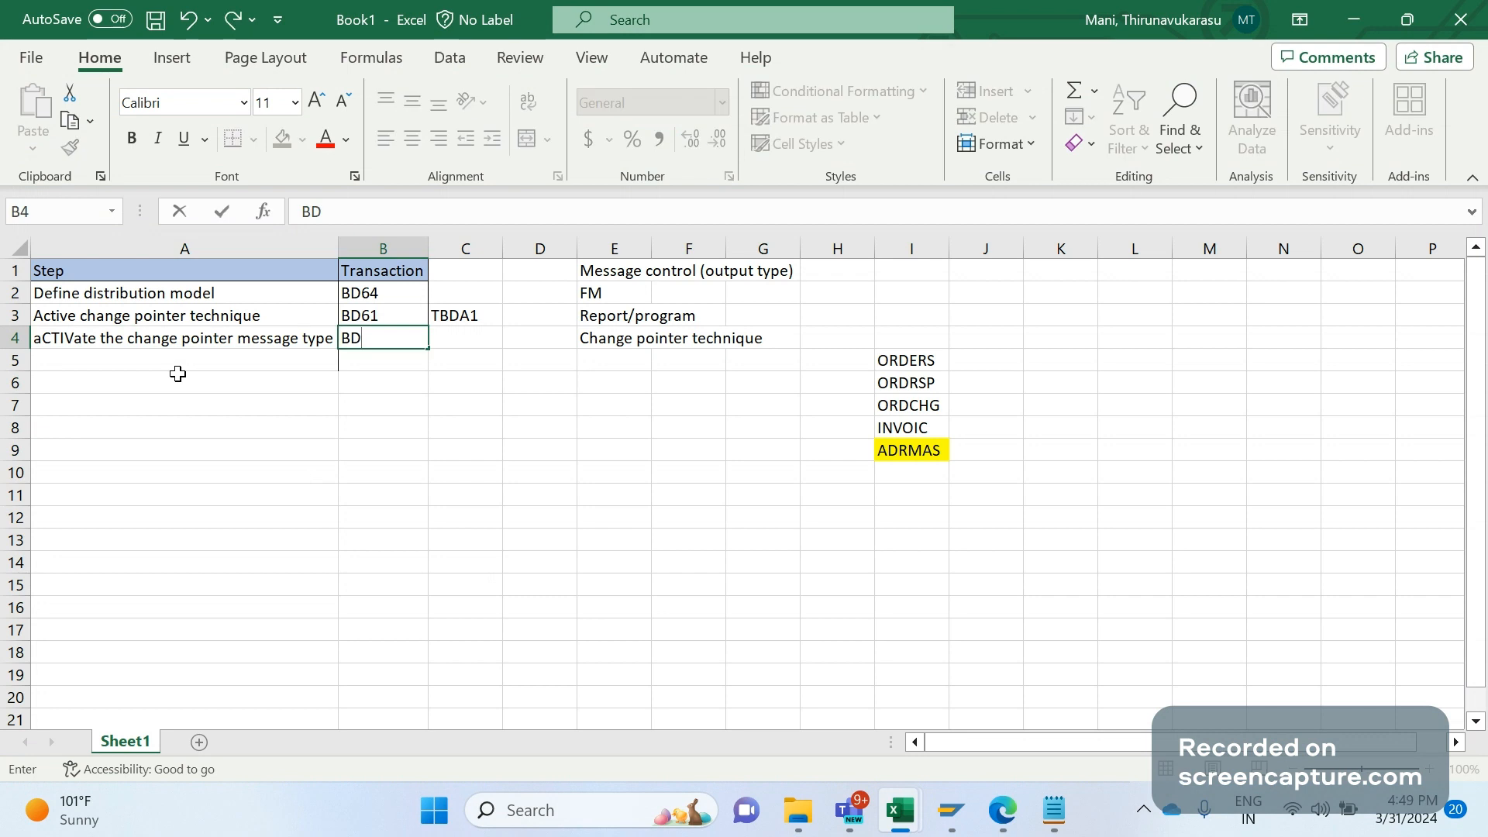
pyautogui.write('50')
pyautogui.press('Tab')
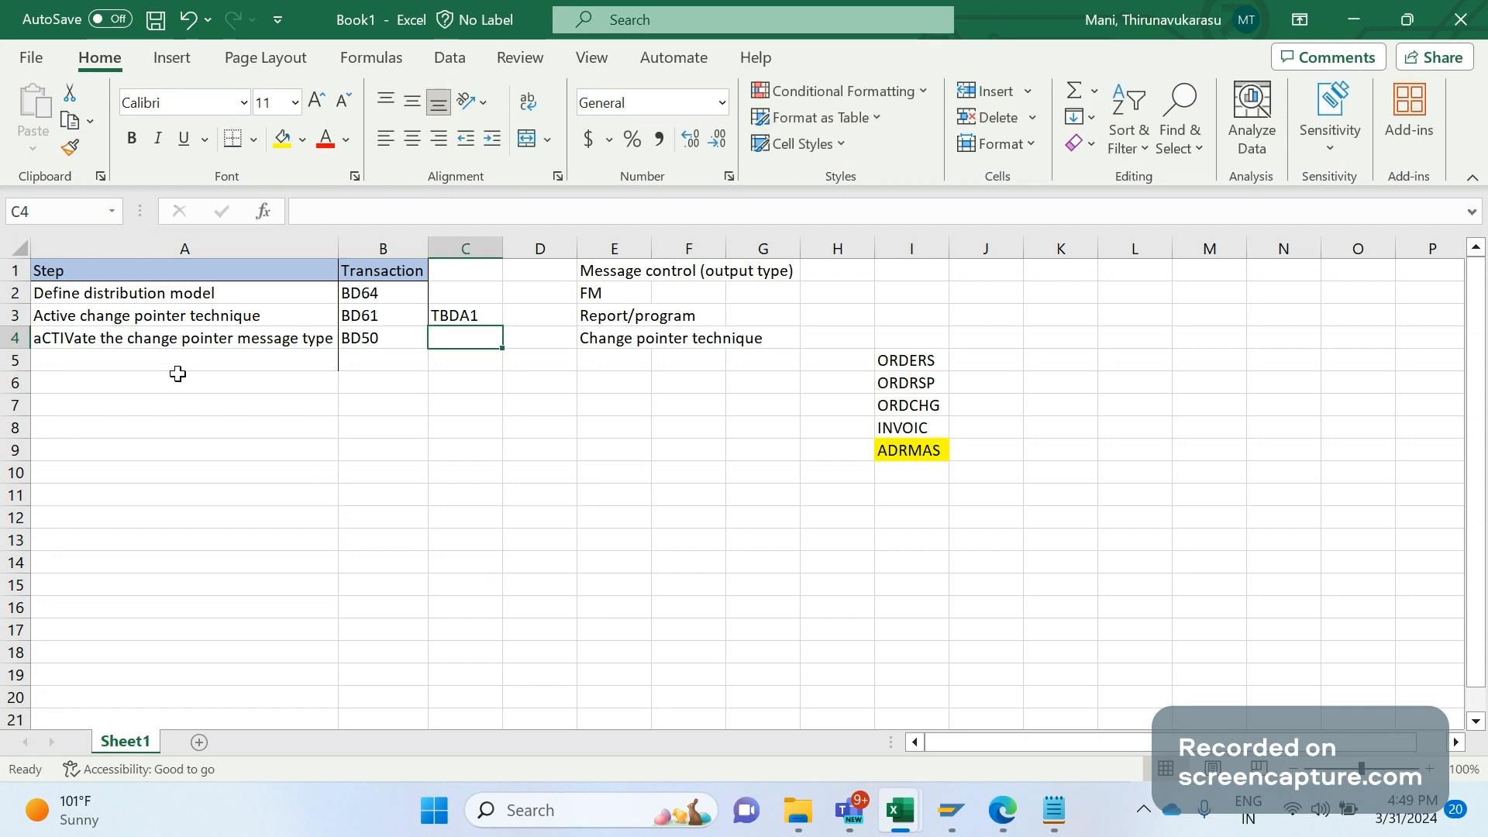
pyautogui.write('TBDA')
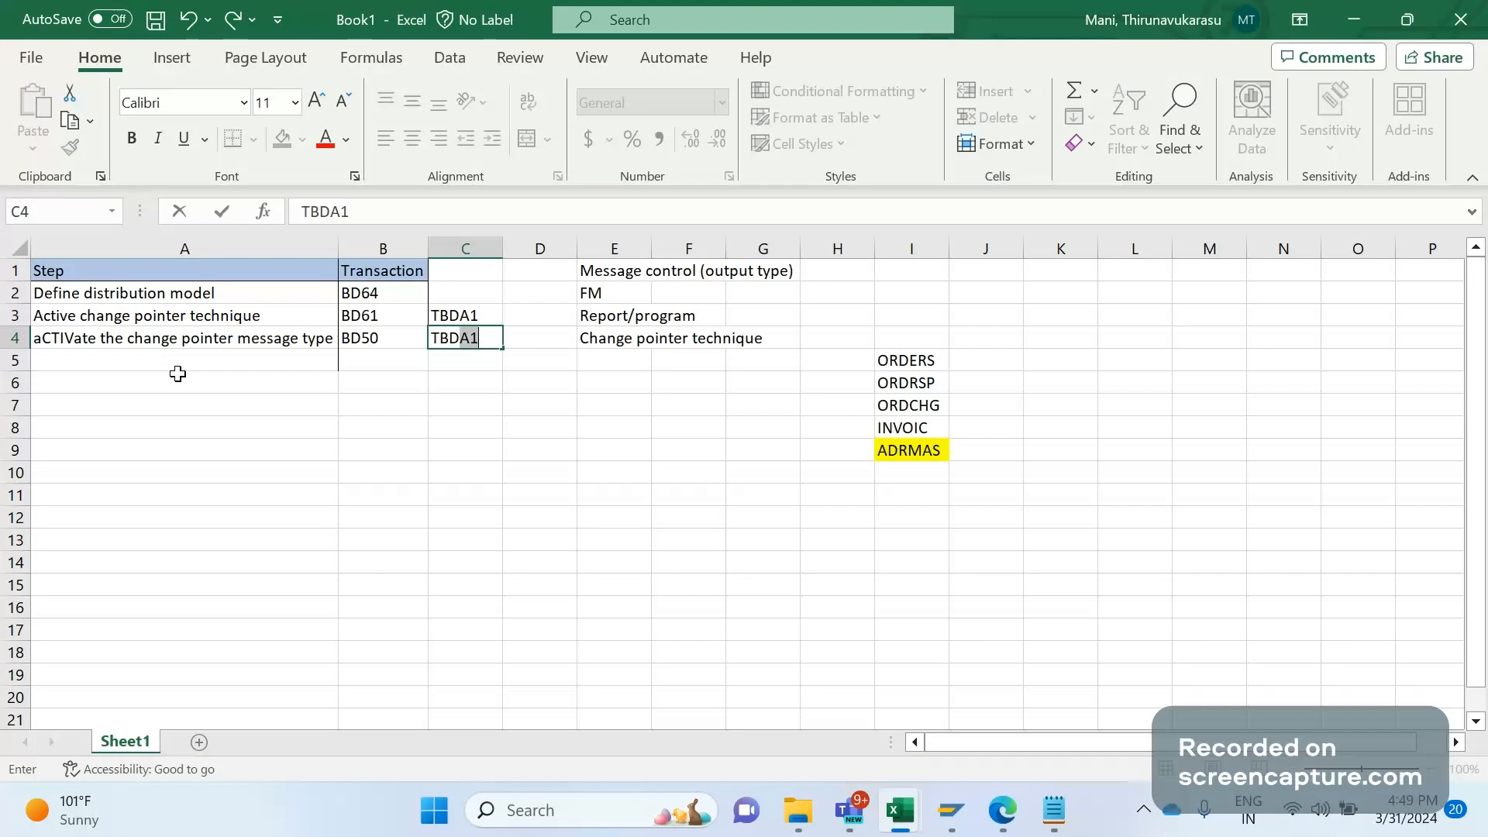
pyautogui.write('2')
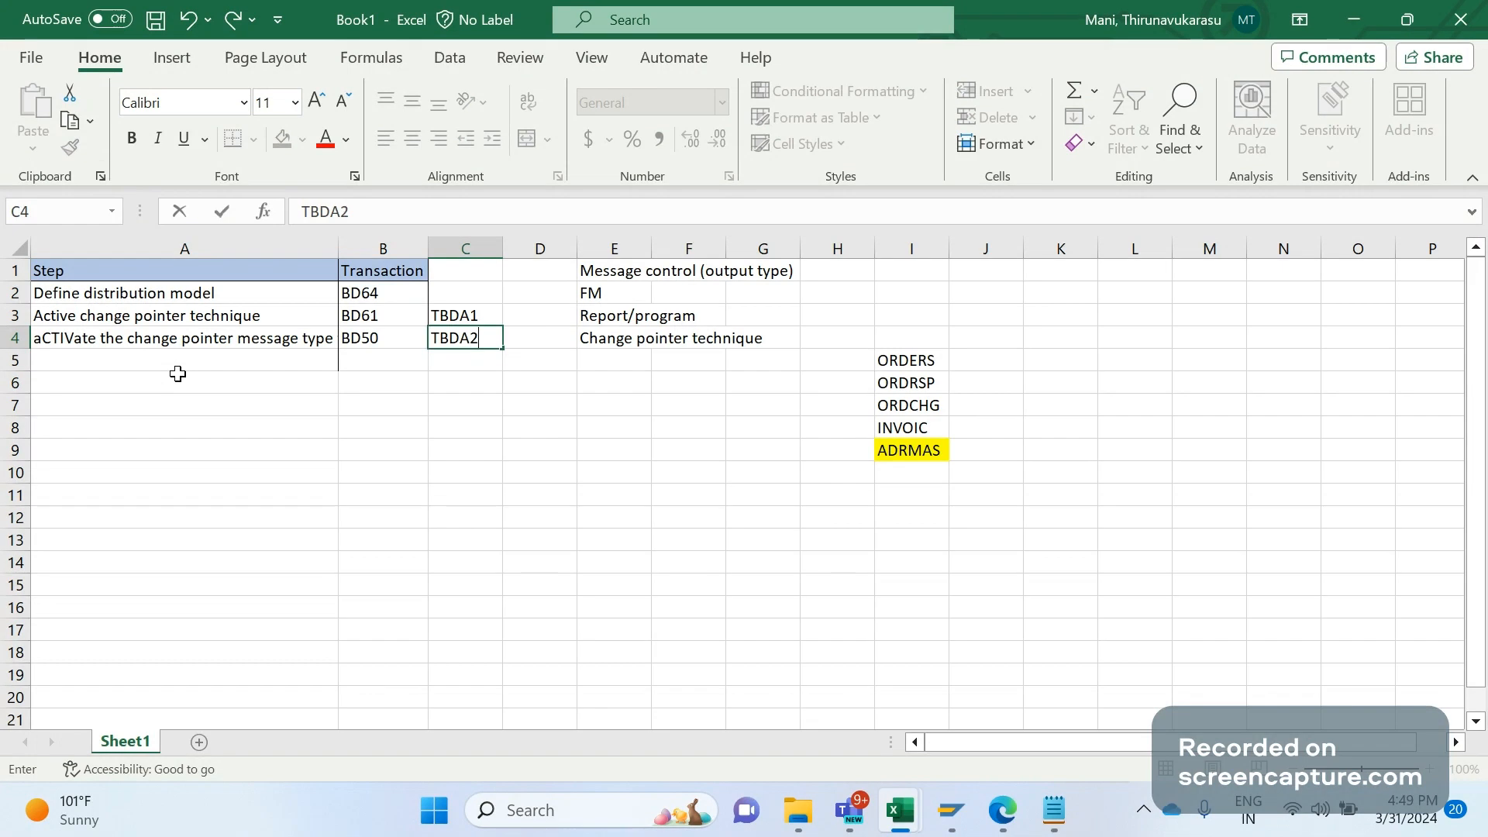
pyautogui.press('Return')
# Switch to the SAP session showing the TBDA1 entries and open transaction BD50 in it.
pyautogui.moveTo(951, 810)
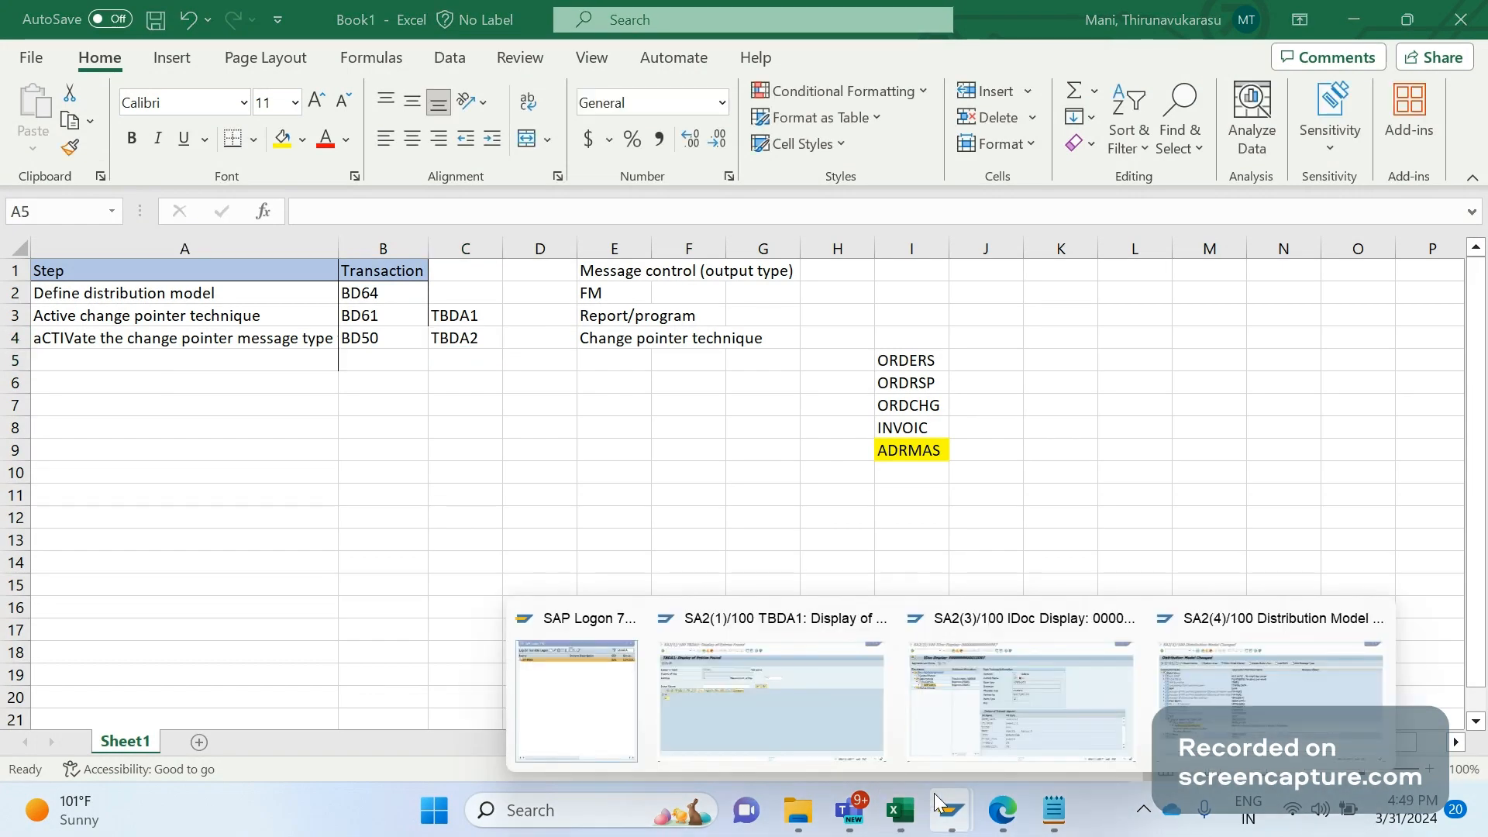
pyautogui.click(762, 702)
pyautogui.click(109, 65)
pyautogui.write('/')
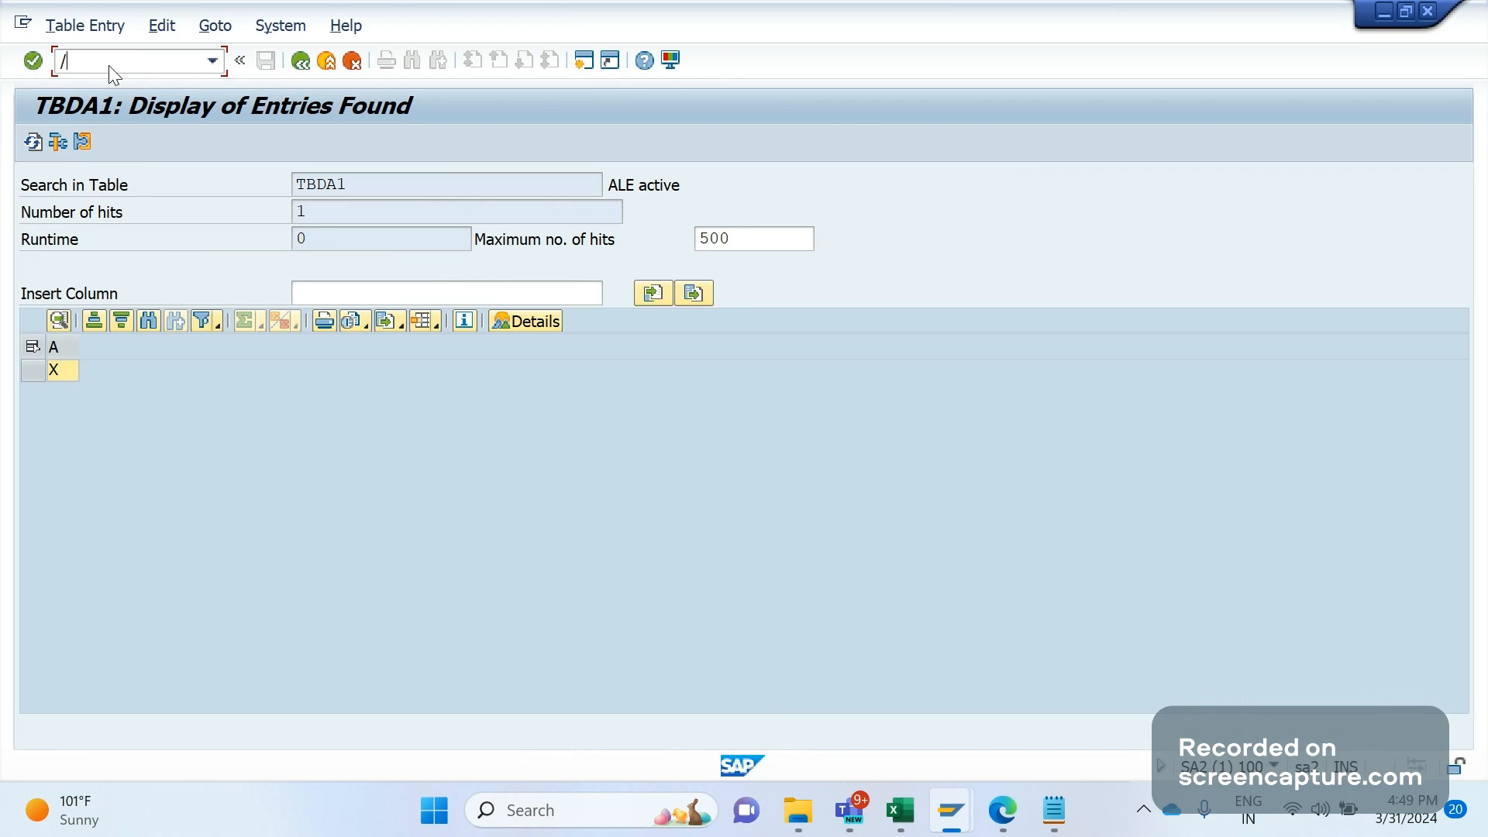
pyautogui.write('NBD')
pyautogui.press('Return')
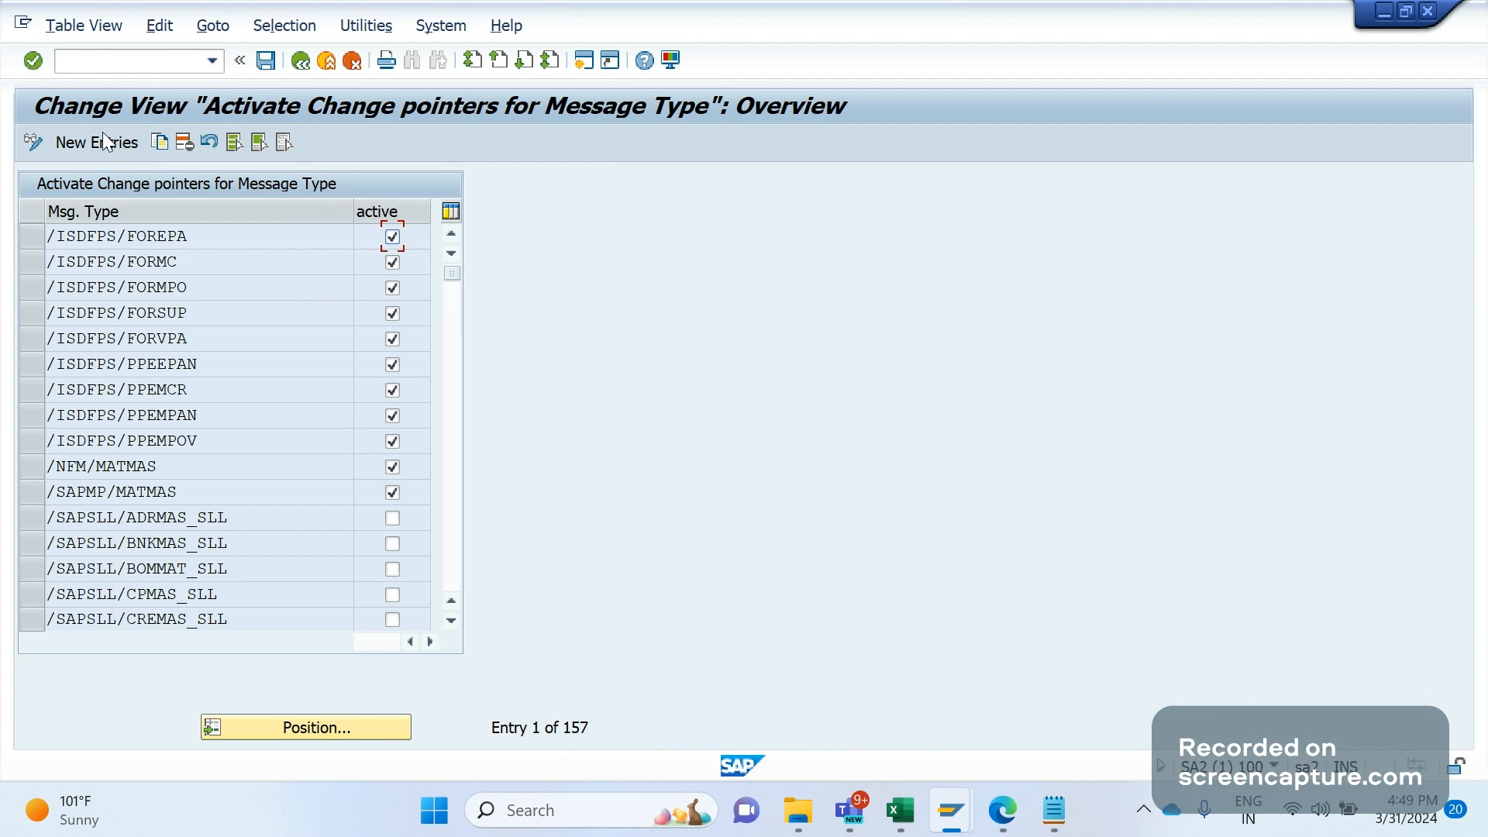
# Open SE16N in a new SAP session, load table EDIMSG and check its number of entries.
pyautogui.click(114, 58)
pyautogui.write('/OSE16')
pyautogui.press('Return')
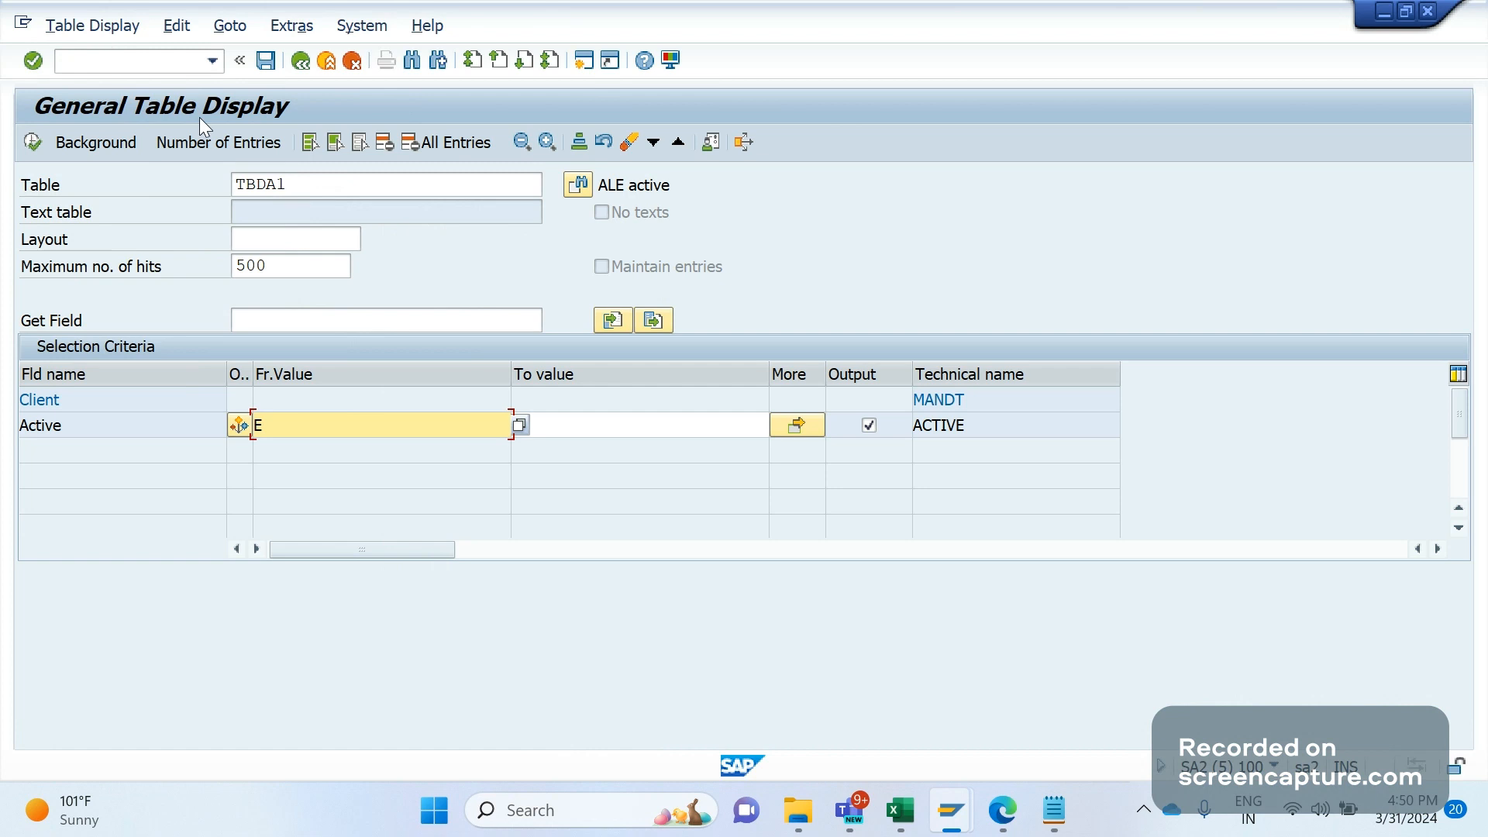
pyautogui.moveTo(299, 185); pyautogui.dragTo(109, 188)
pyautogui.write('E')
pyautogui.write('DIMSG')
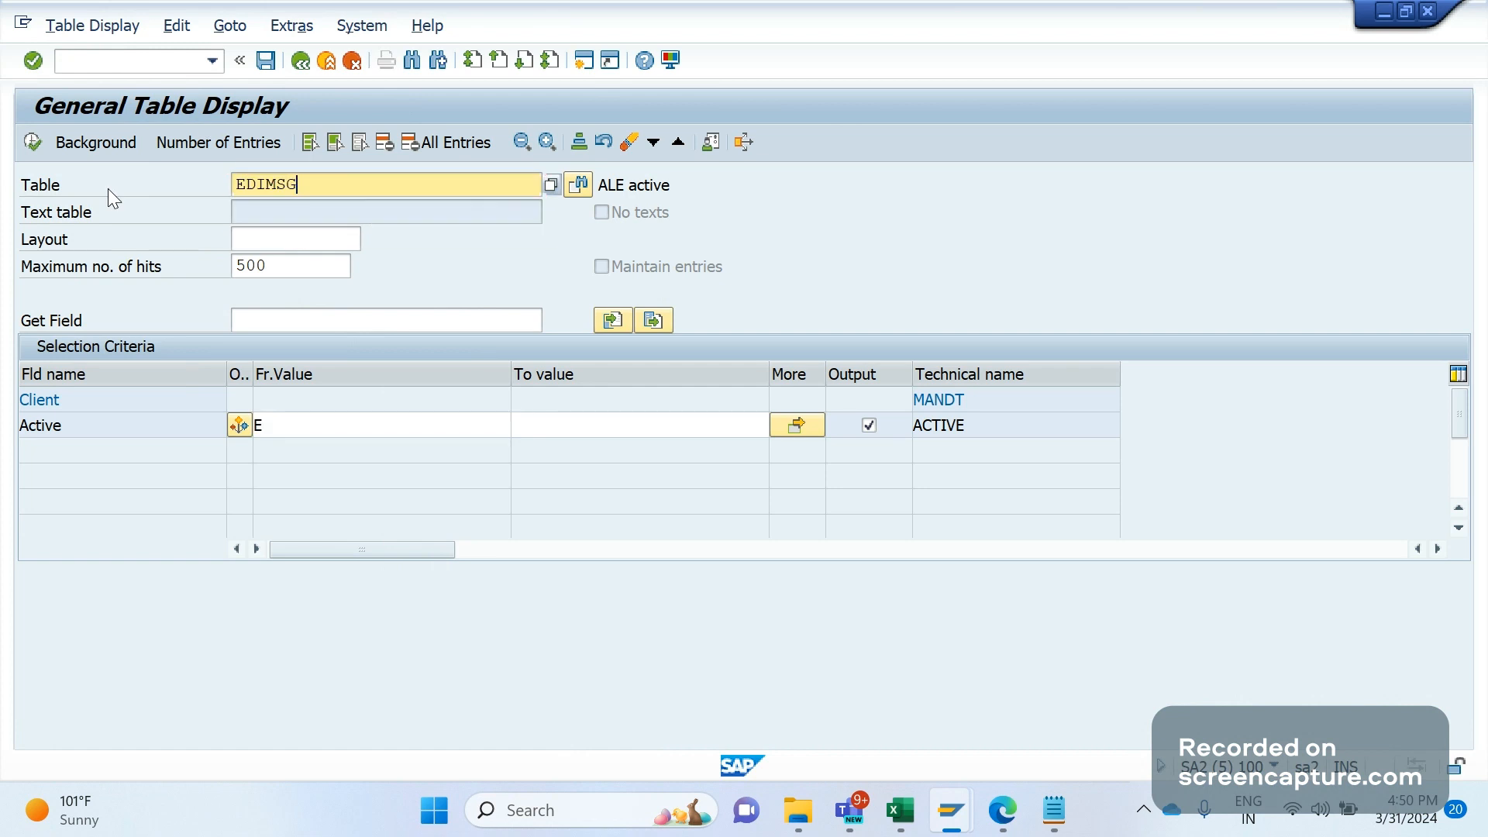
pyautogui.press('Return')
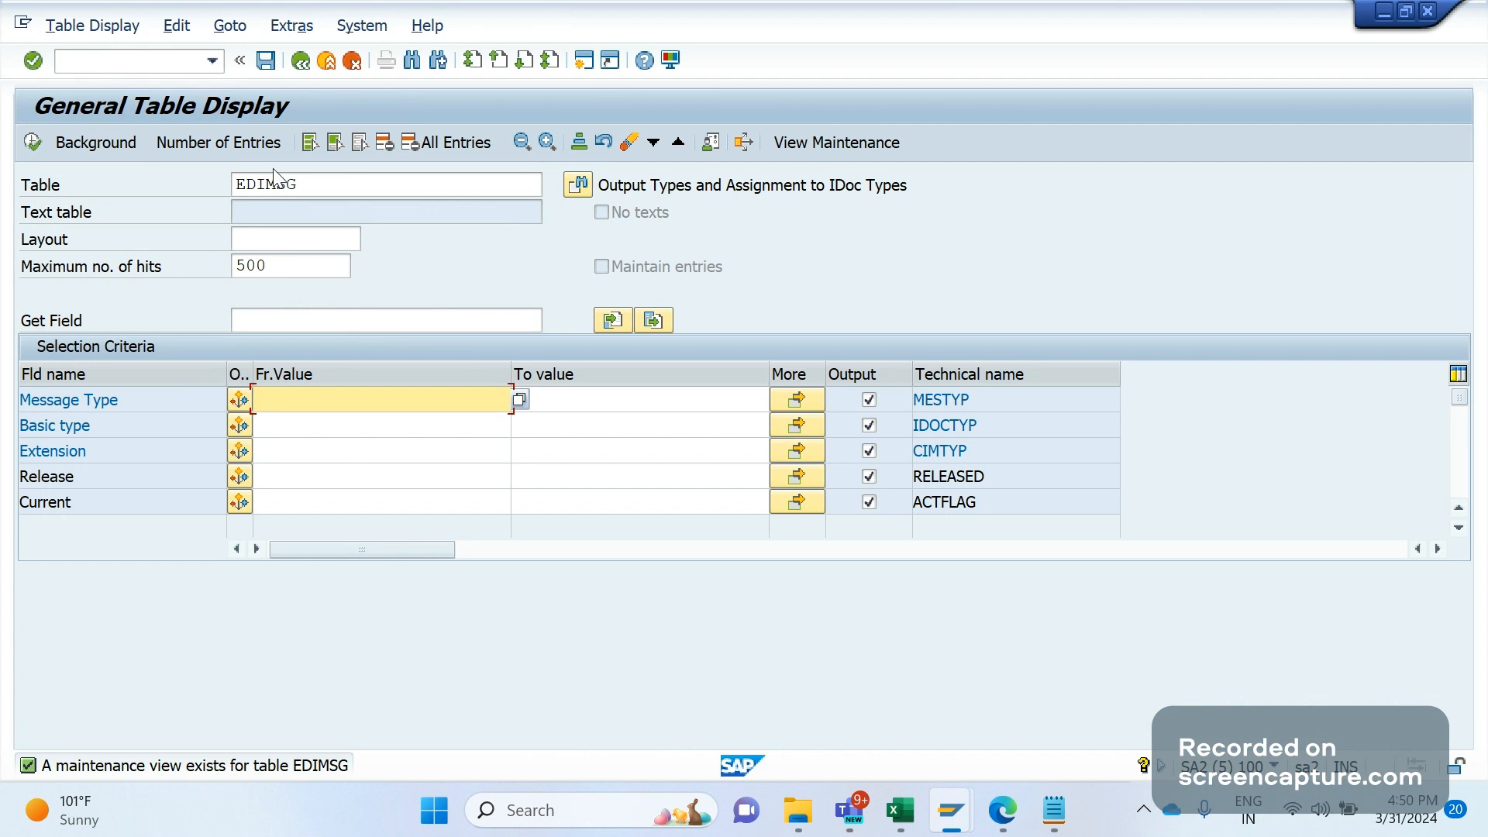
pyautogui.click(267, 147)
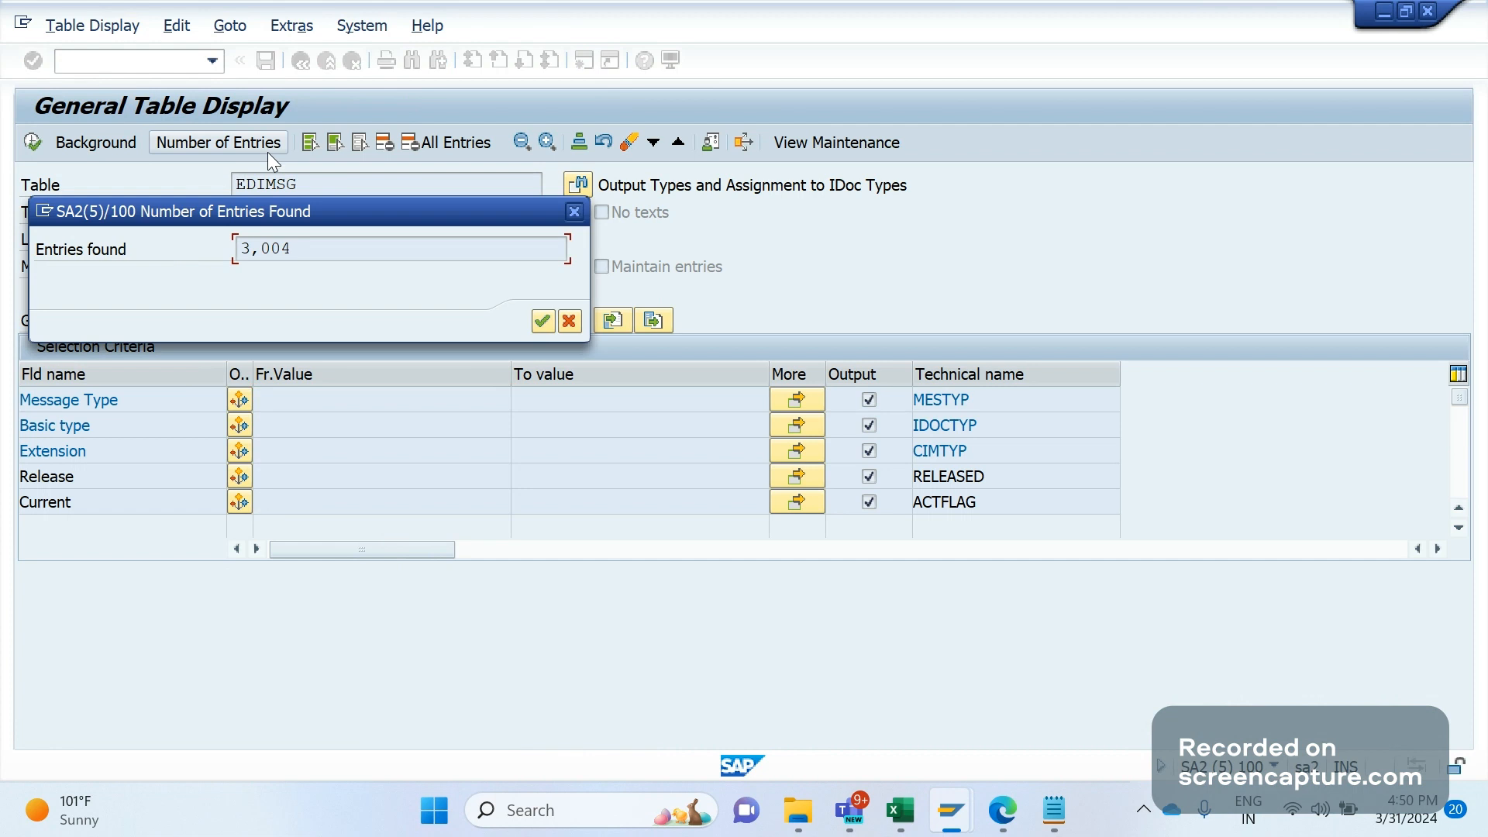
pyautogui.press('Escape')
# Return to the BD50 session and position the message type list at ADRMAS to check its change pointer activation.
pyautogui.hotkey('alt', 'Tab')
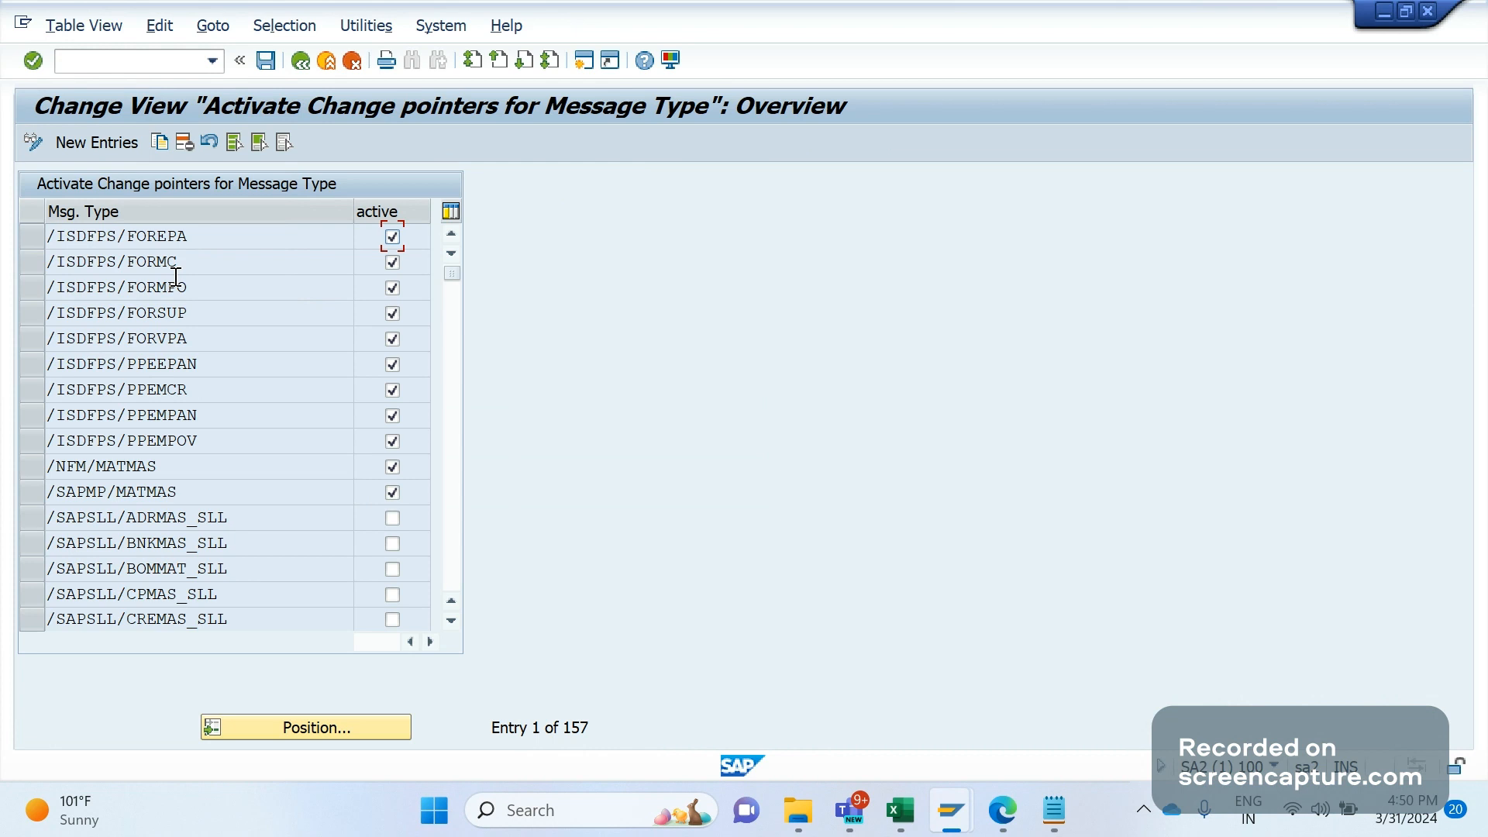
pyautogui.click(211, 60)
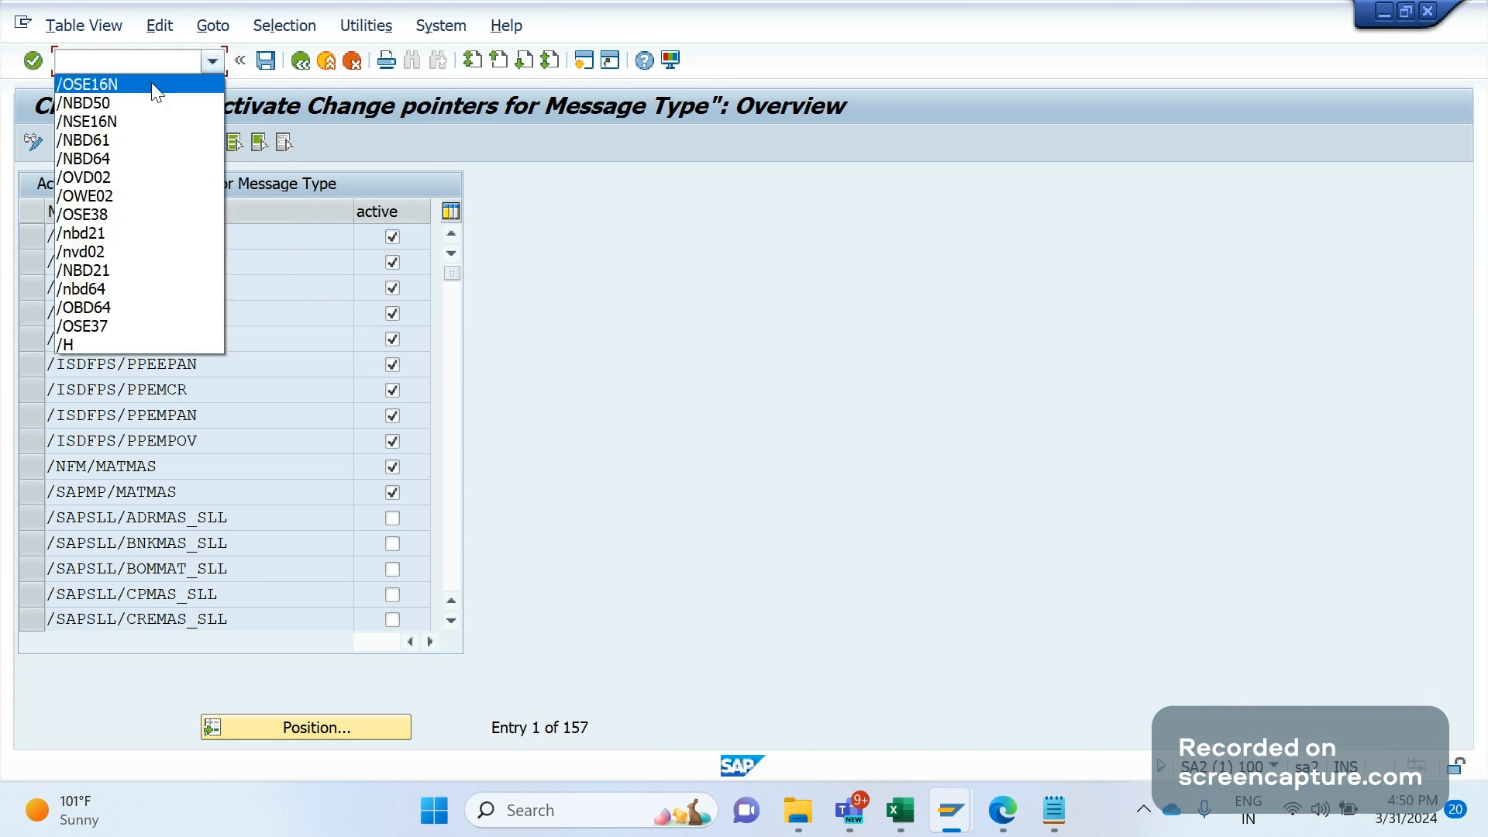
pyautogui.click(148, 100)
pyautogui.click(548, 267)
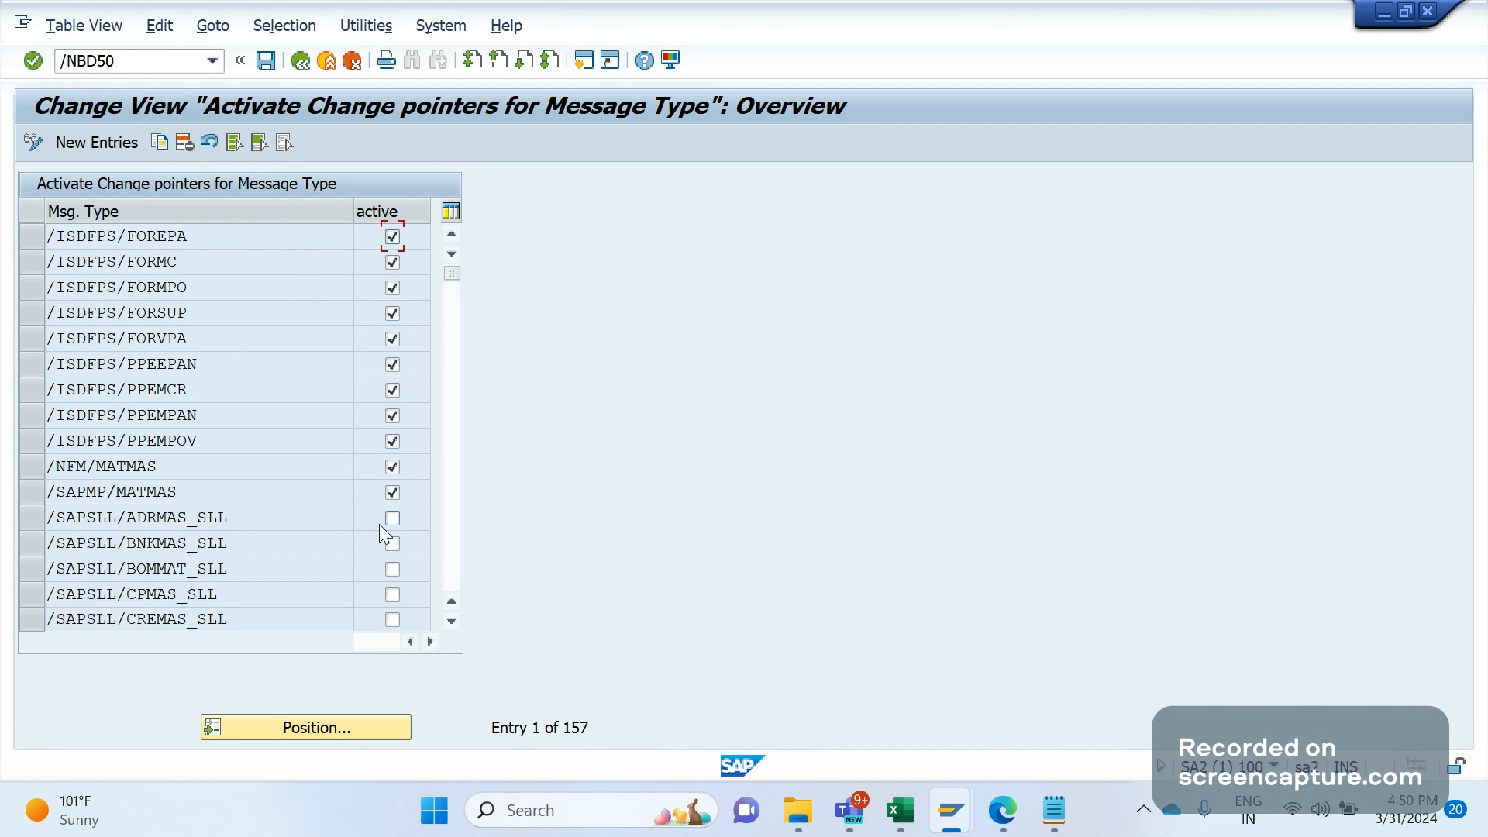
pyautogui.click(259, 727)
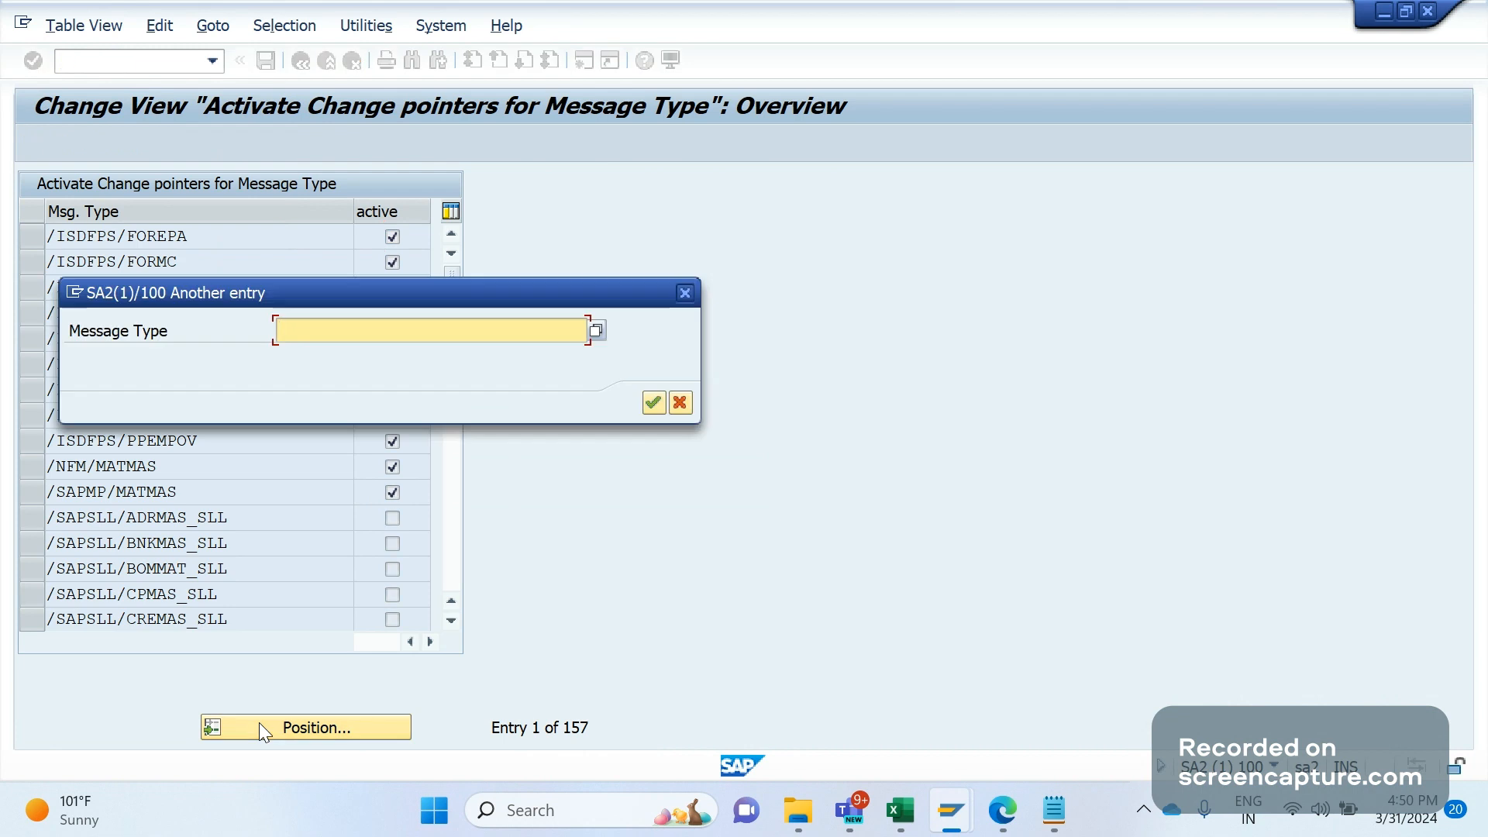
pyautogui.write('ADRMAS')
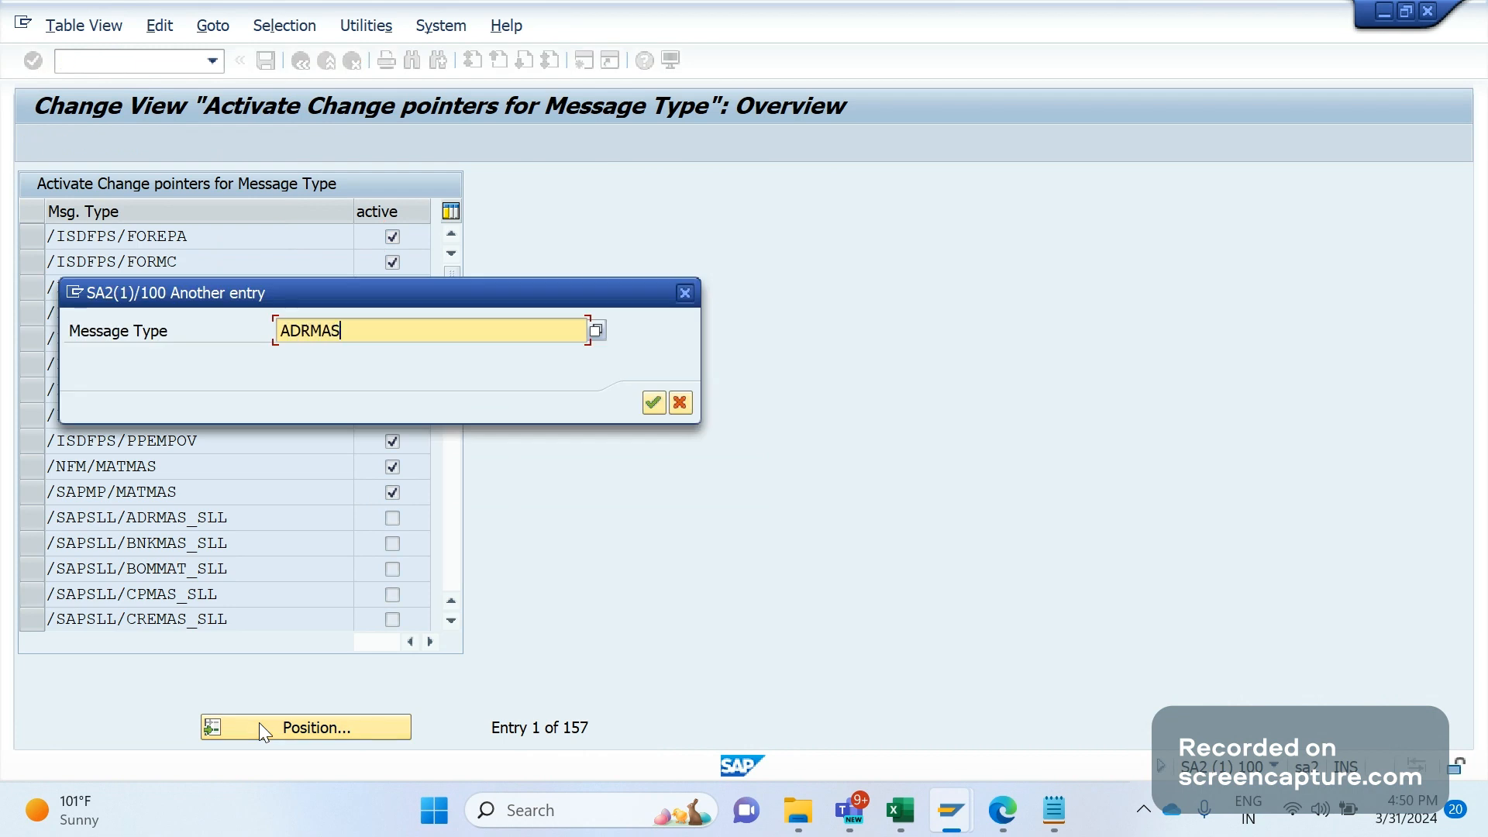
pyautogui.press('Return')
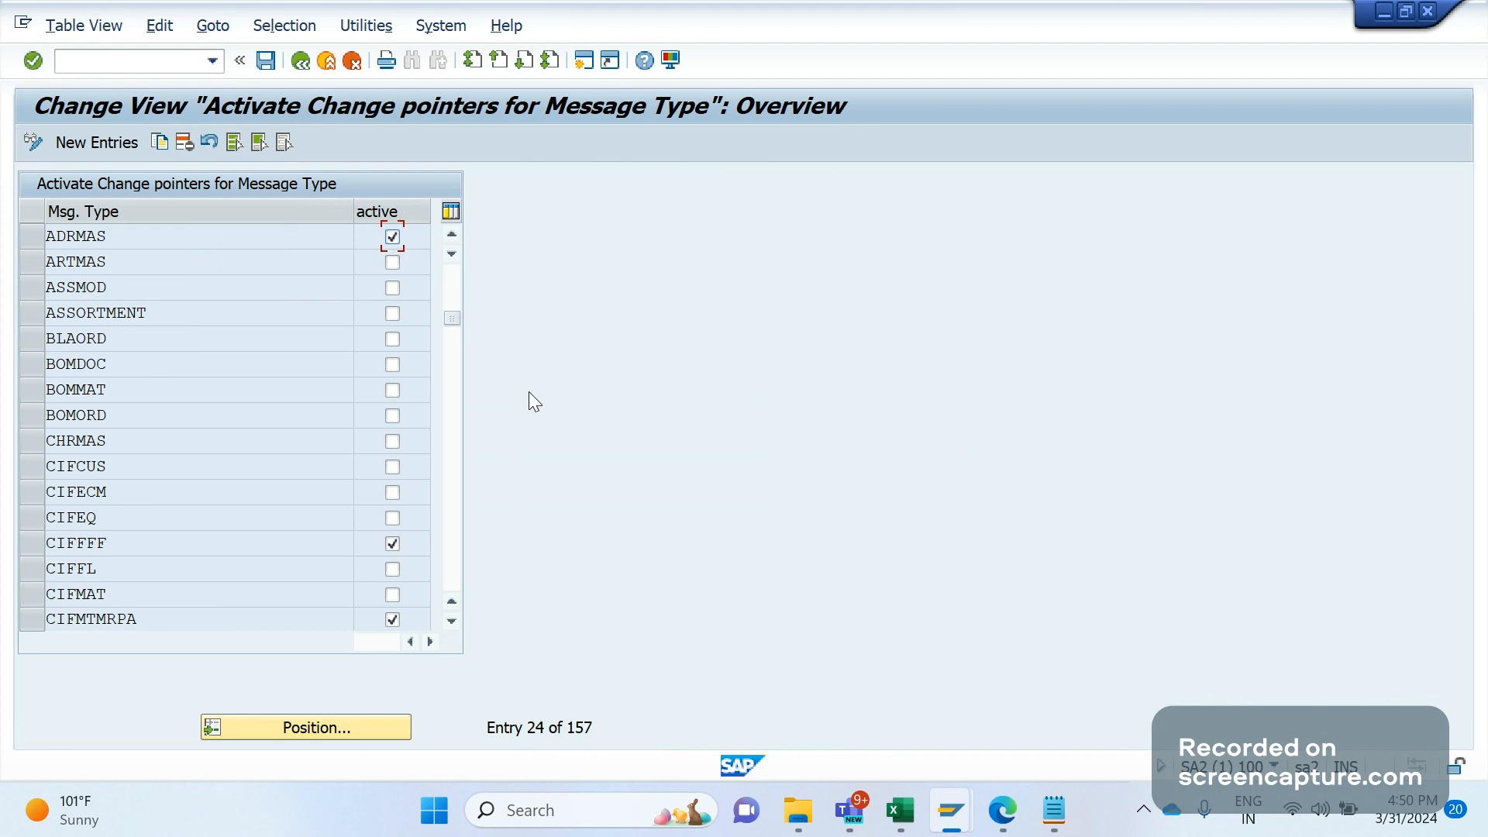
# Switch to the Excel workbook and review the two change pointer activation steps in A3 and A4.
pyautogui.hotkey('alt', 'Tab')
pyautogui.hotkey('alt', 'Tab')
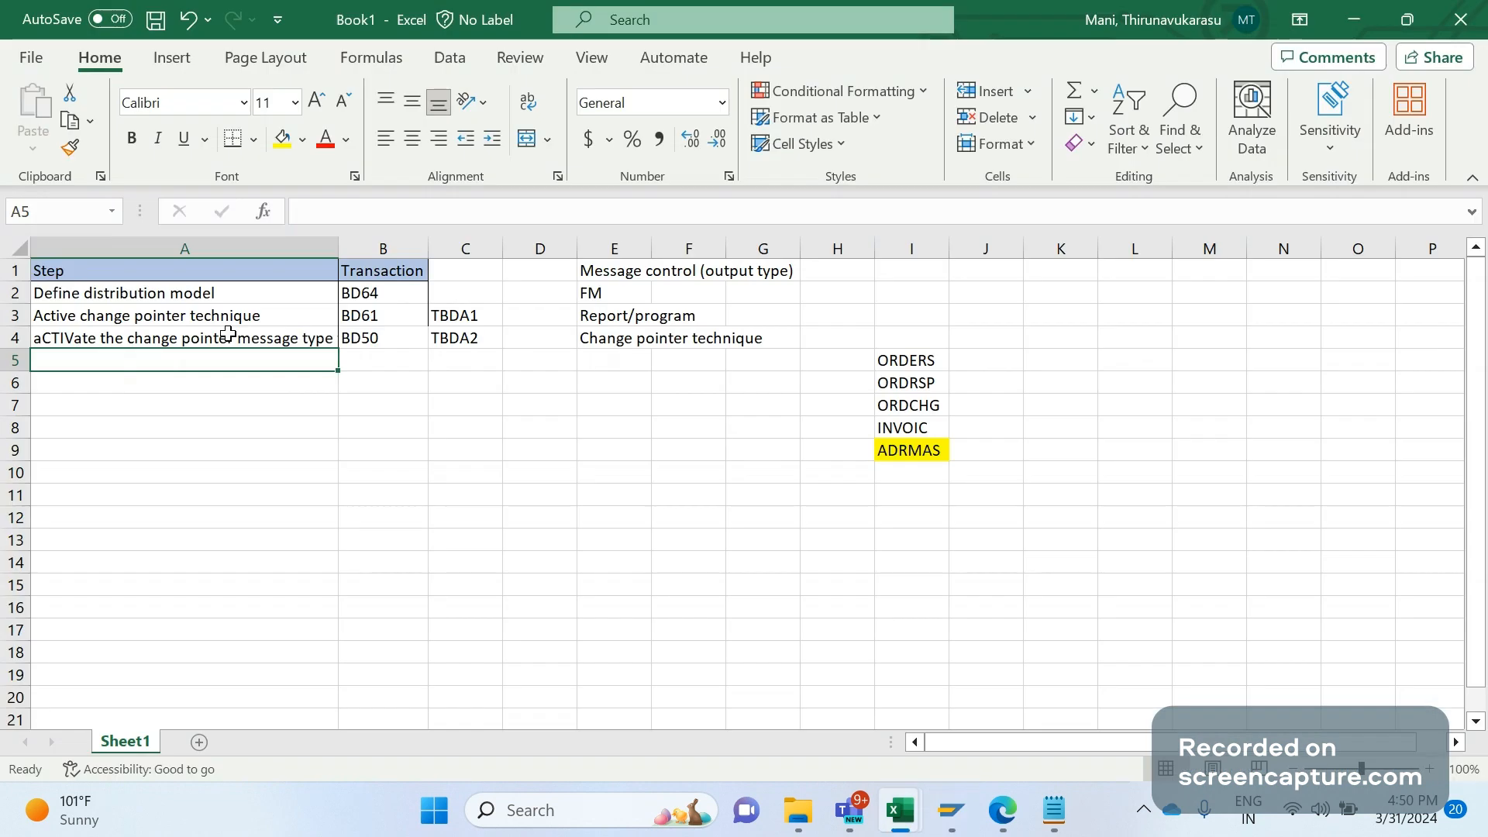
pyautogui.press('Up')
pyautogui.press('Up')
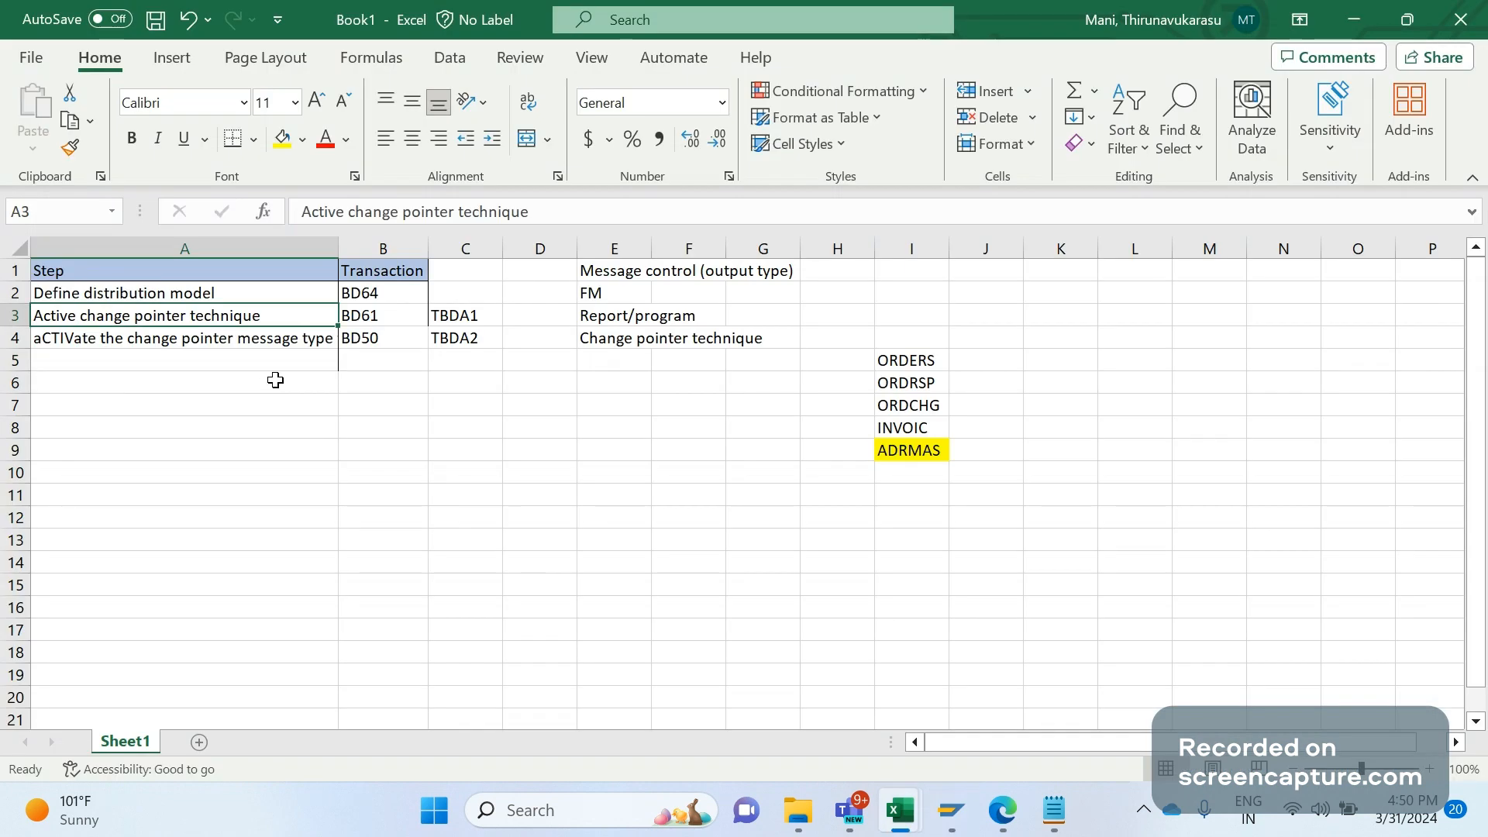
pyautogui.press('Down')
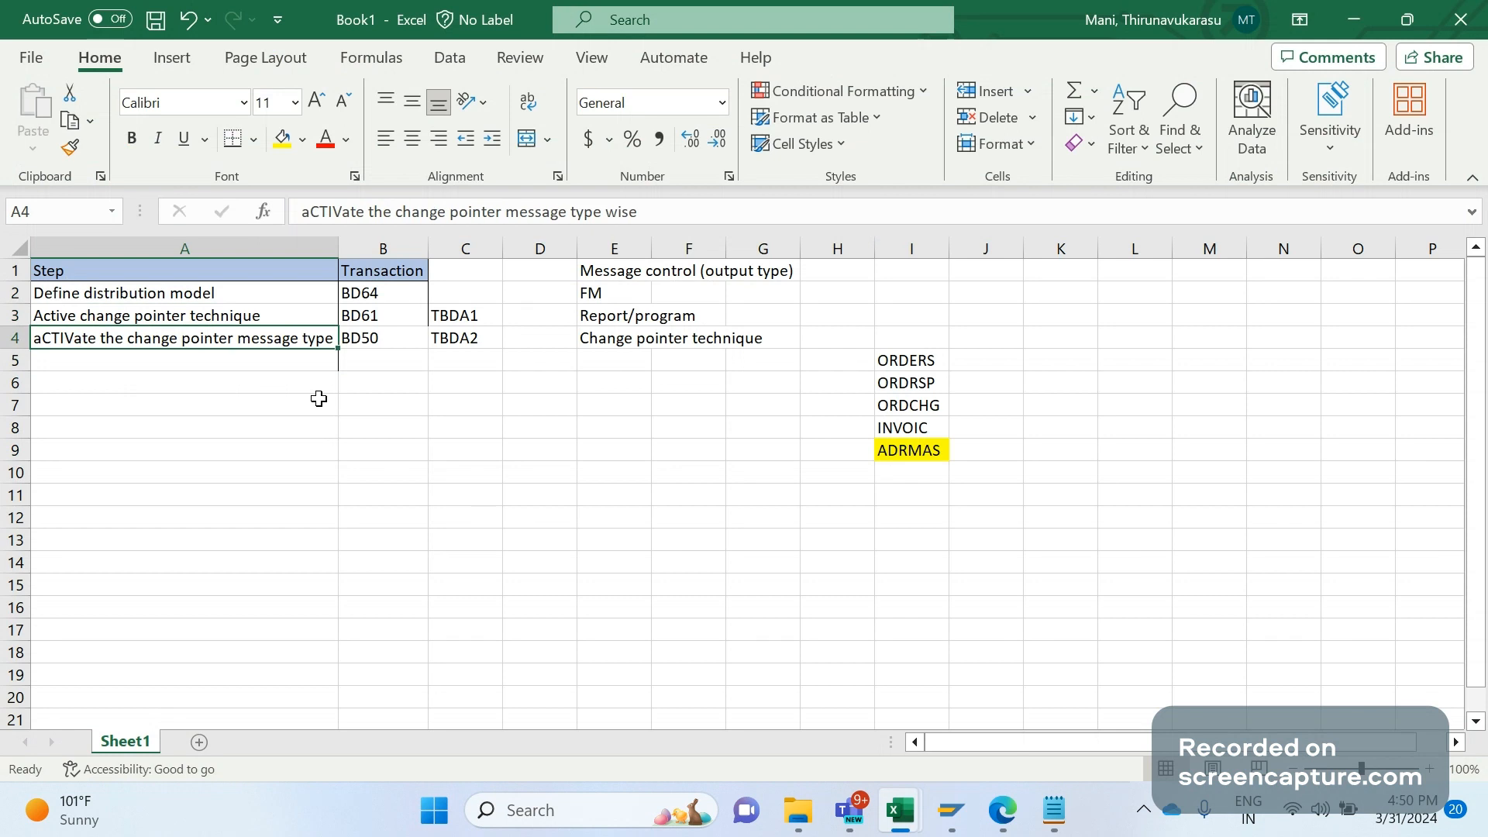
# Return to the BD50 session in SAP, open SE16N in its place and load table TBDA2.
pyautogui.hotkey('alt', 'Tab')
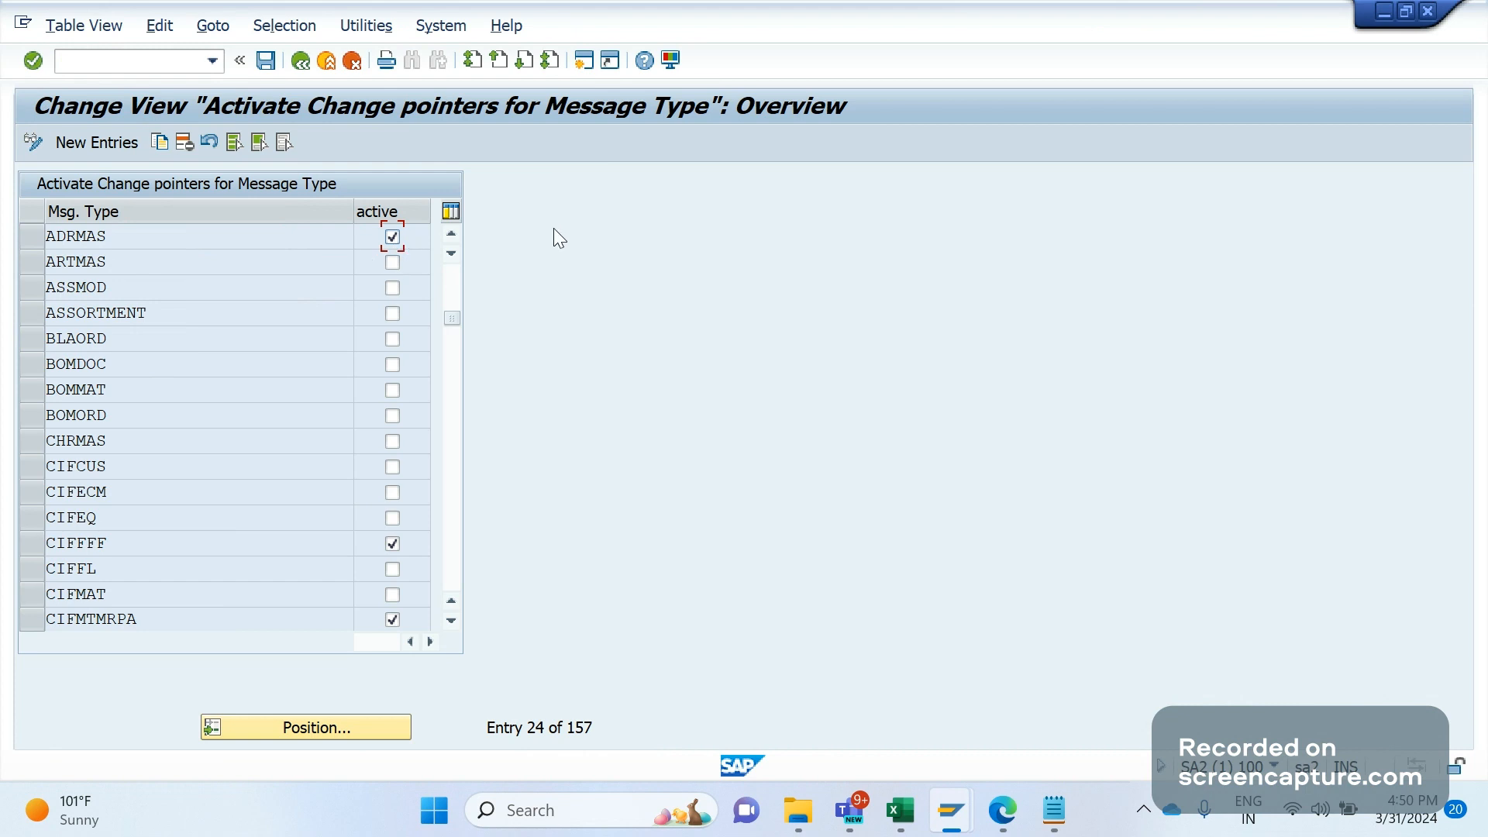
pyautogui.click(152, 62)
pyautogui.write('/NSE16')
pyautogui.press('Return')
pyautogui.write('TBDA')
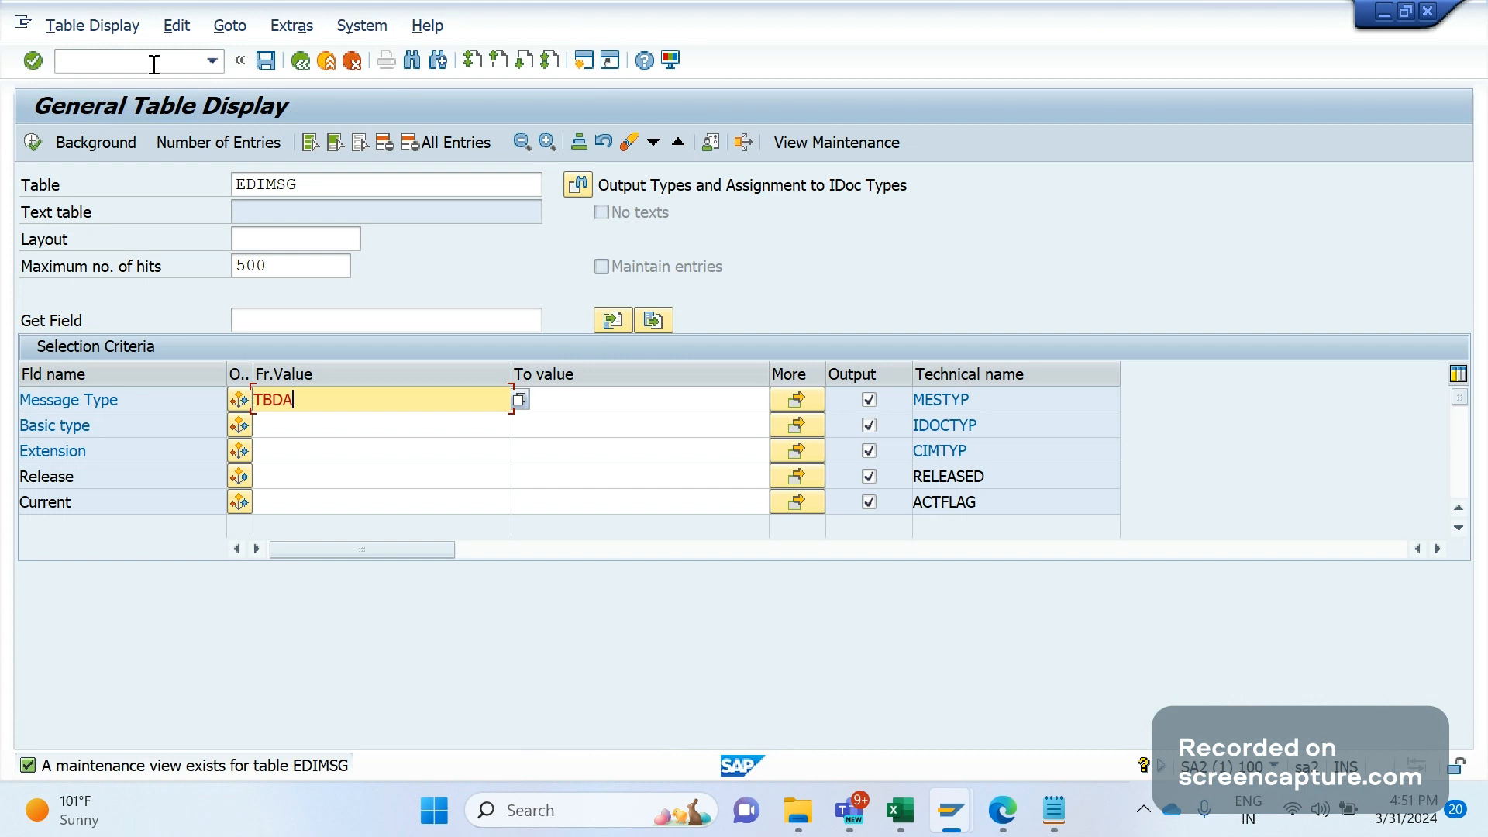
pyautogui.doubleClick(316, 181)
pyautogui.write('TB')
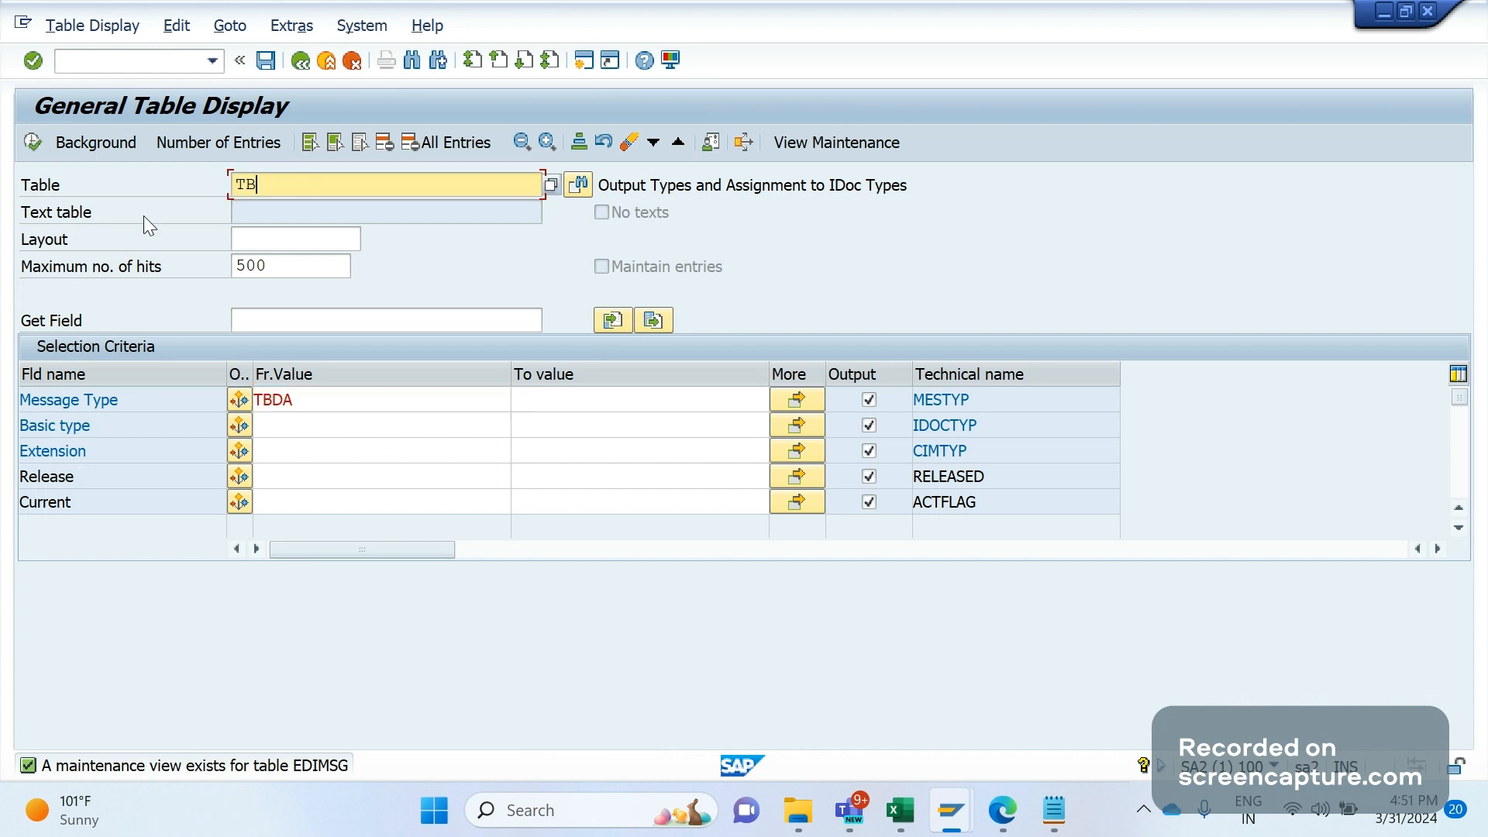
pyautogui.write('DA2')
pyautogui.press('Return')
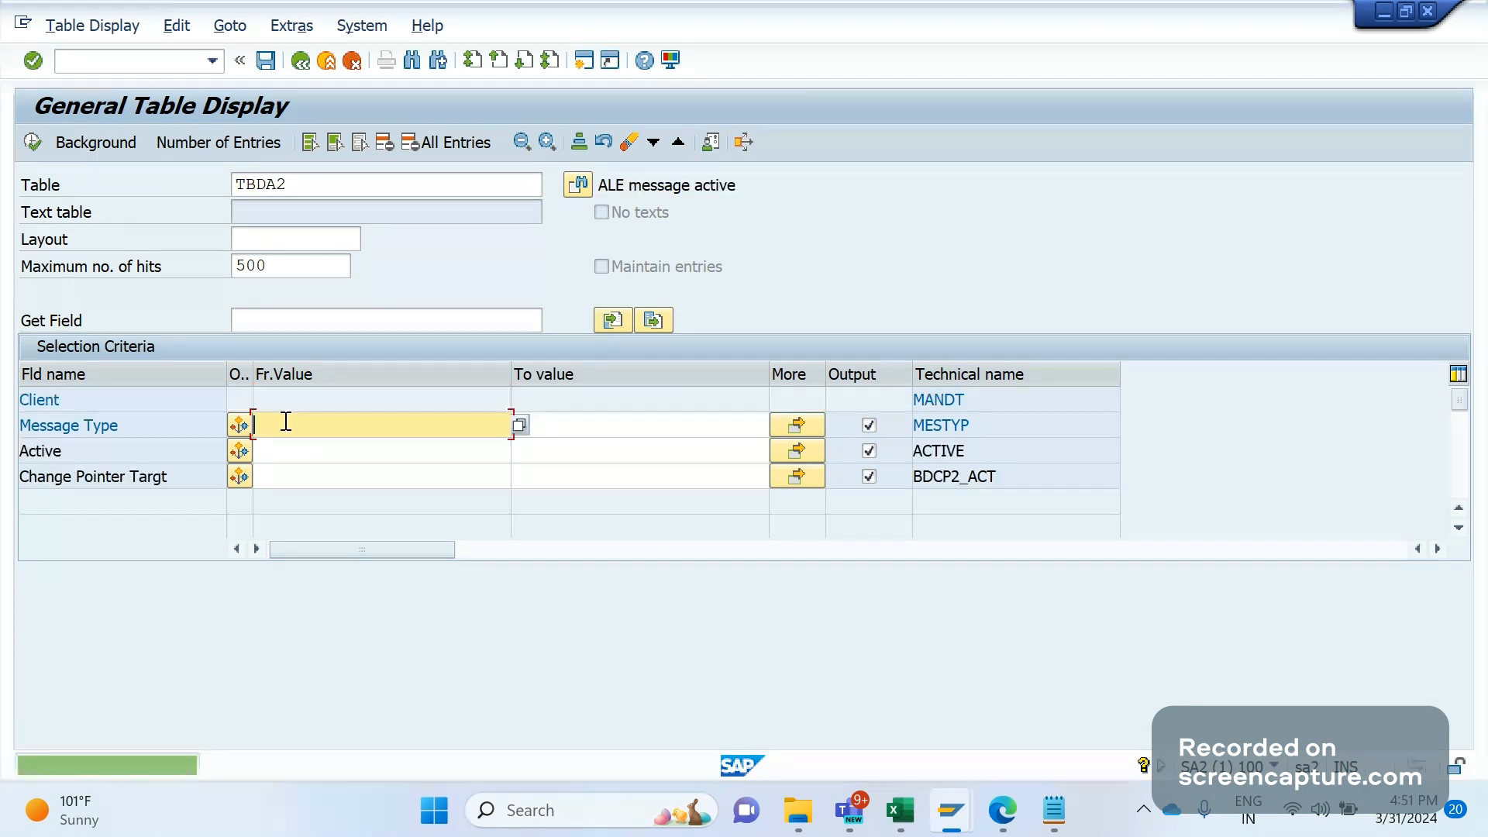
# Display the TBDA2 entries for message type ADRMAS and check the active and CP Target flags.
pyautogui.write('AD')
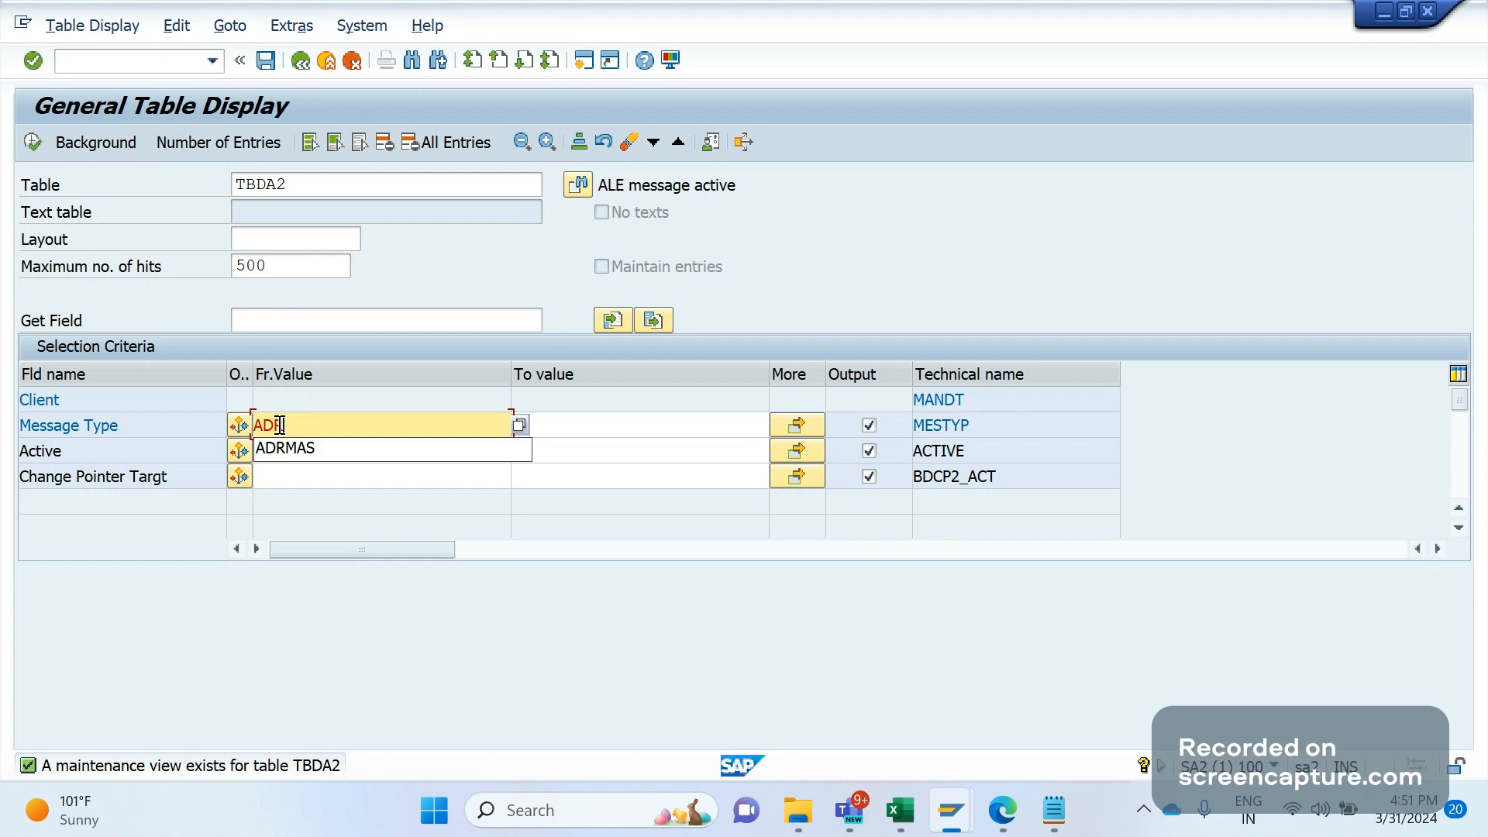
pyautogui.write('RMAS')
pyautogui.press('Return')
pyautogui.doubleClick(280, 426)
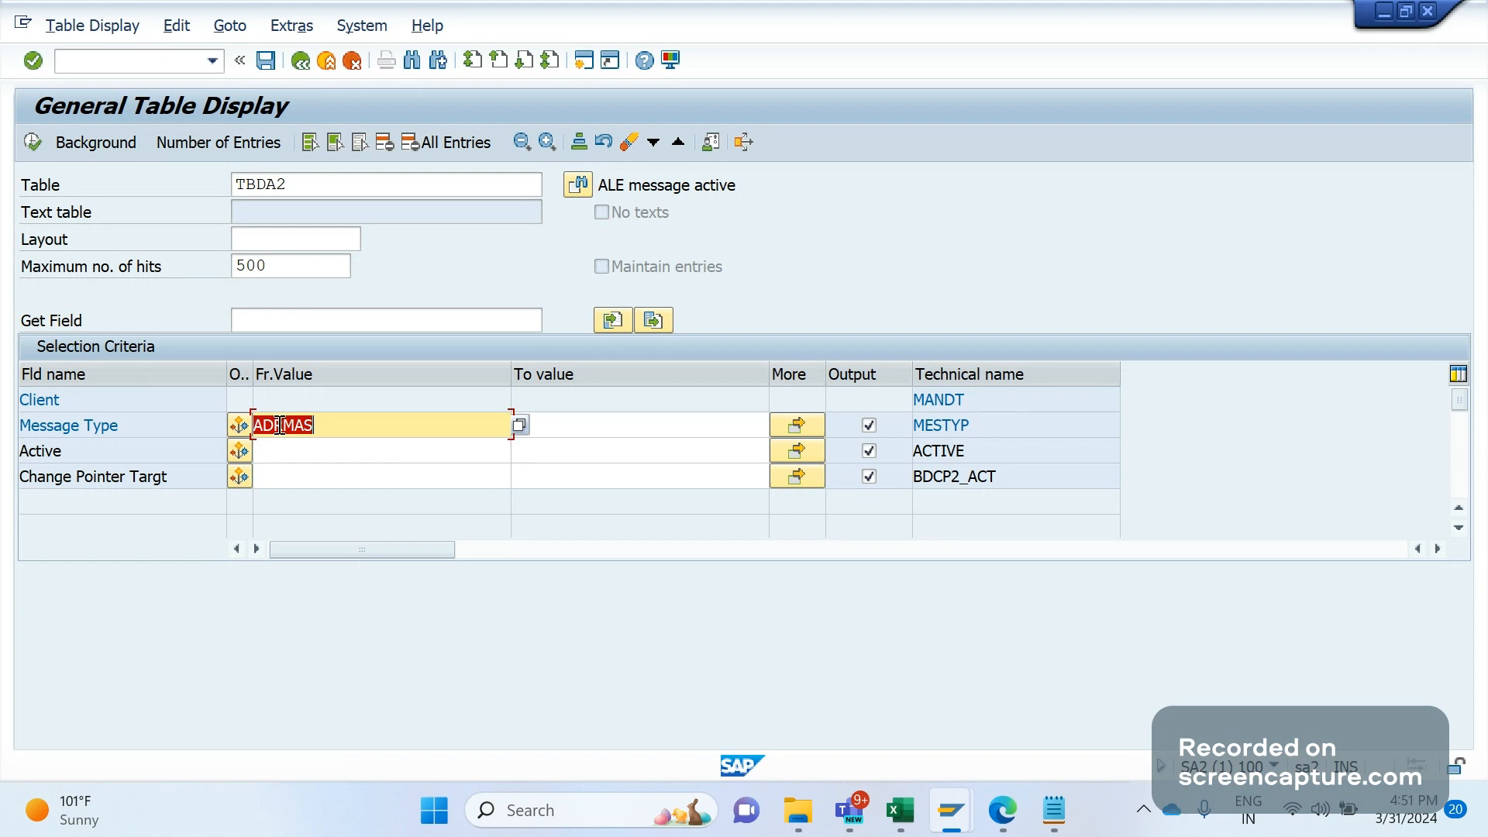
pyautogui.click(279, 425)
pyautogui.press('F8')
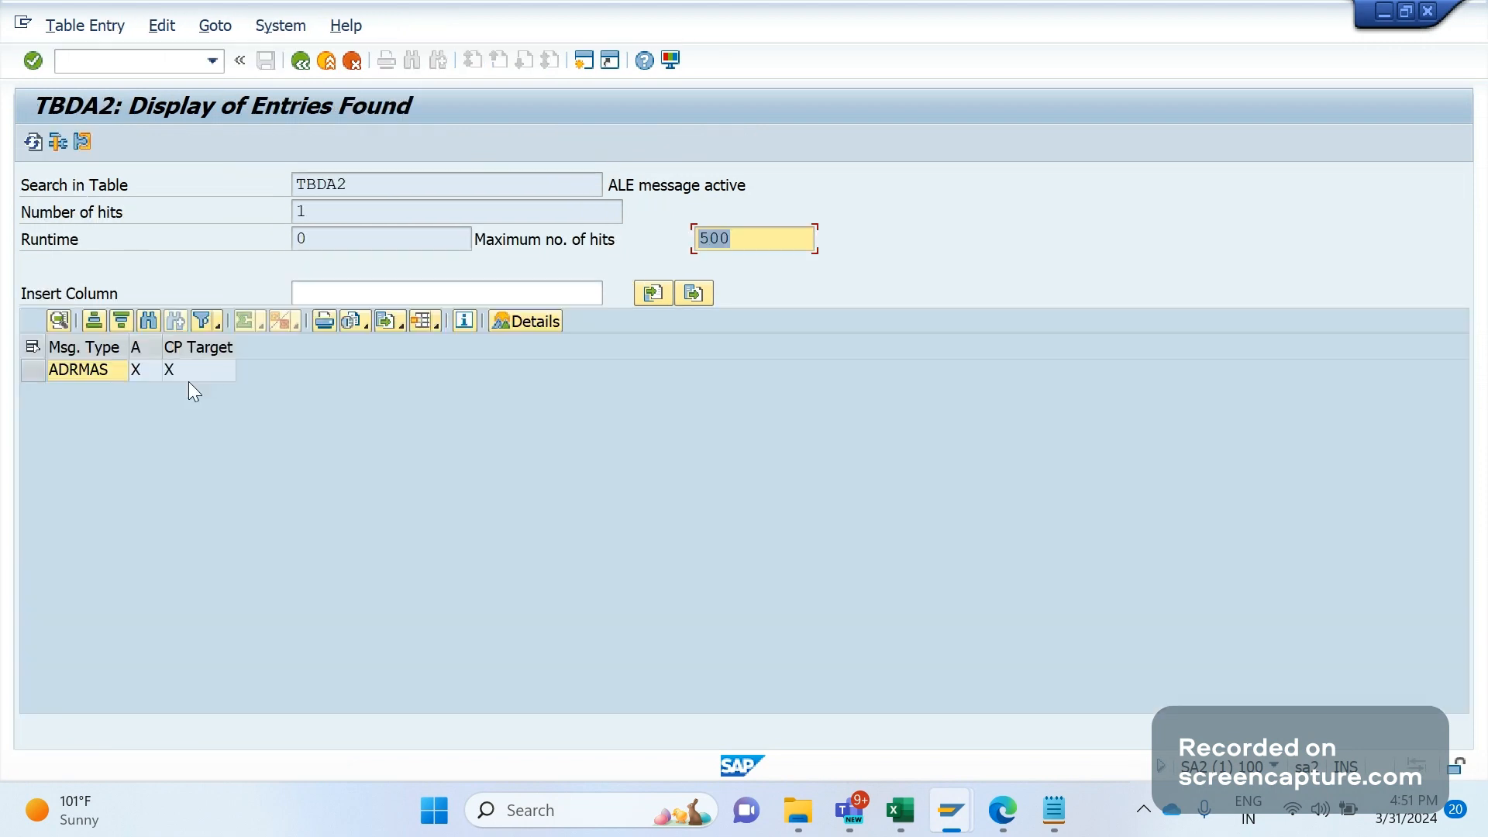
pyautogui.click(159, 370)
pyautogui.click(175, 369)
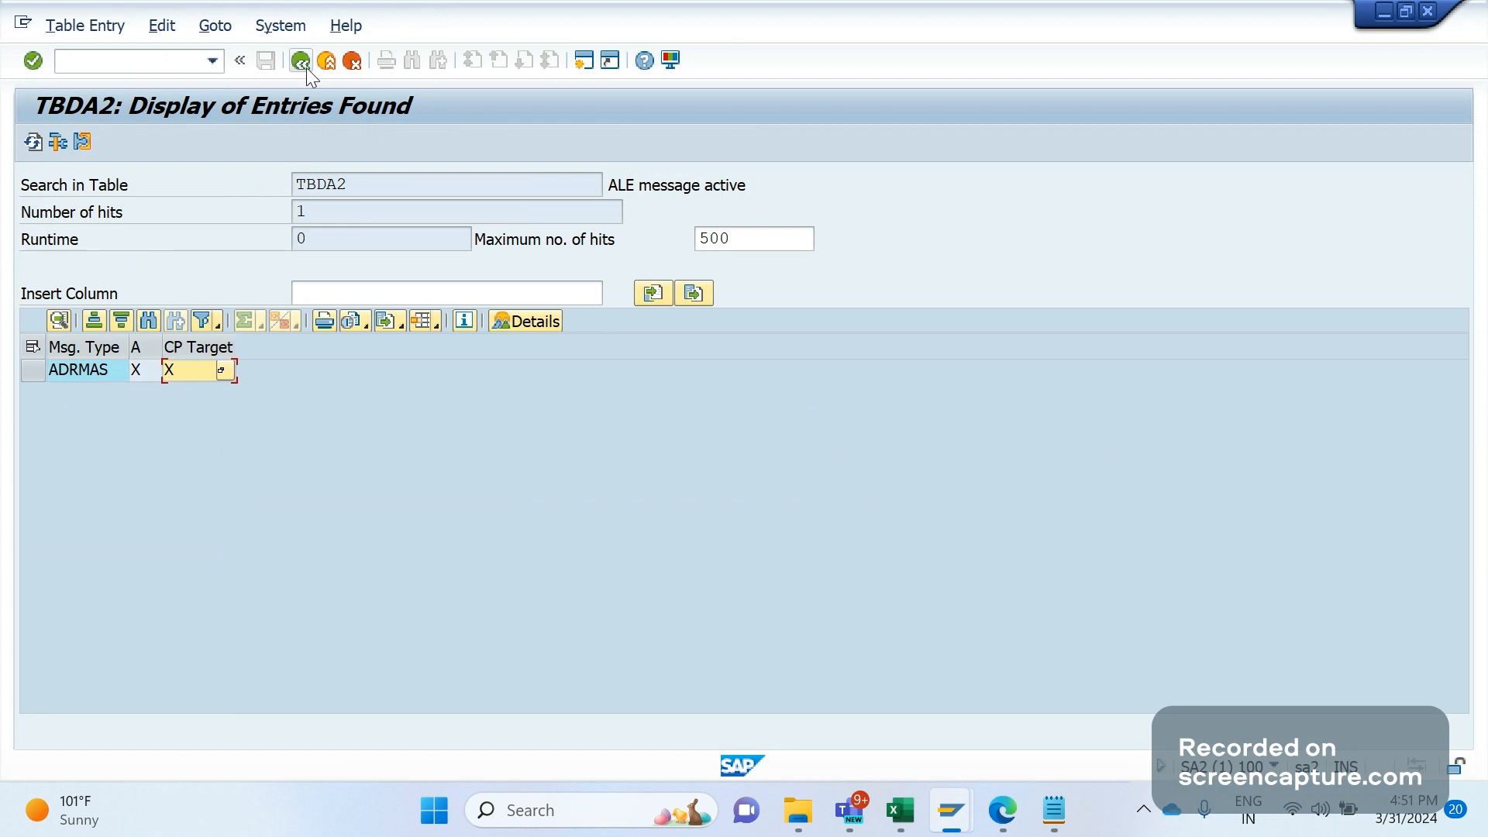
# Switch to the Excel workbook and enter the step "Activate the fields under message types" in A5.
pyautogui.hotkey('alt', 'Tab')
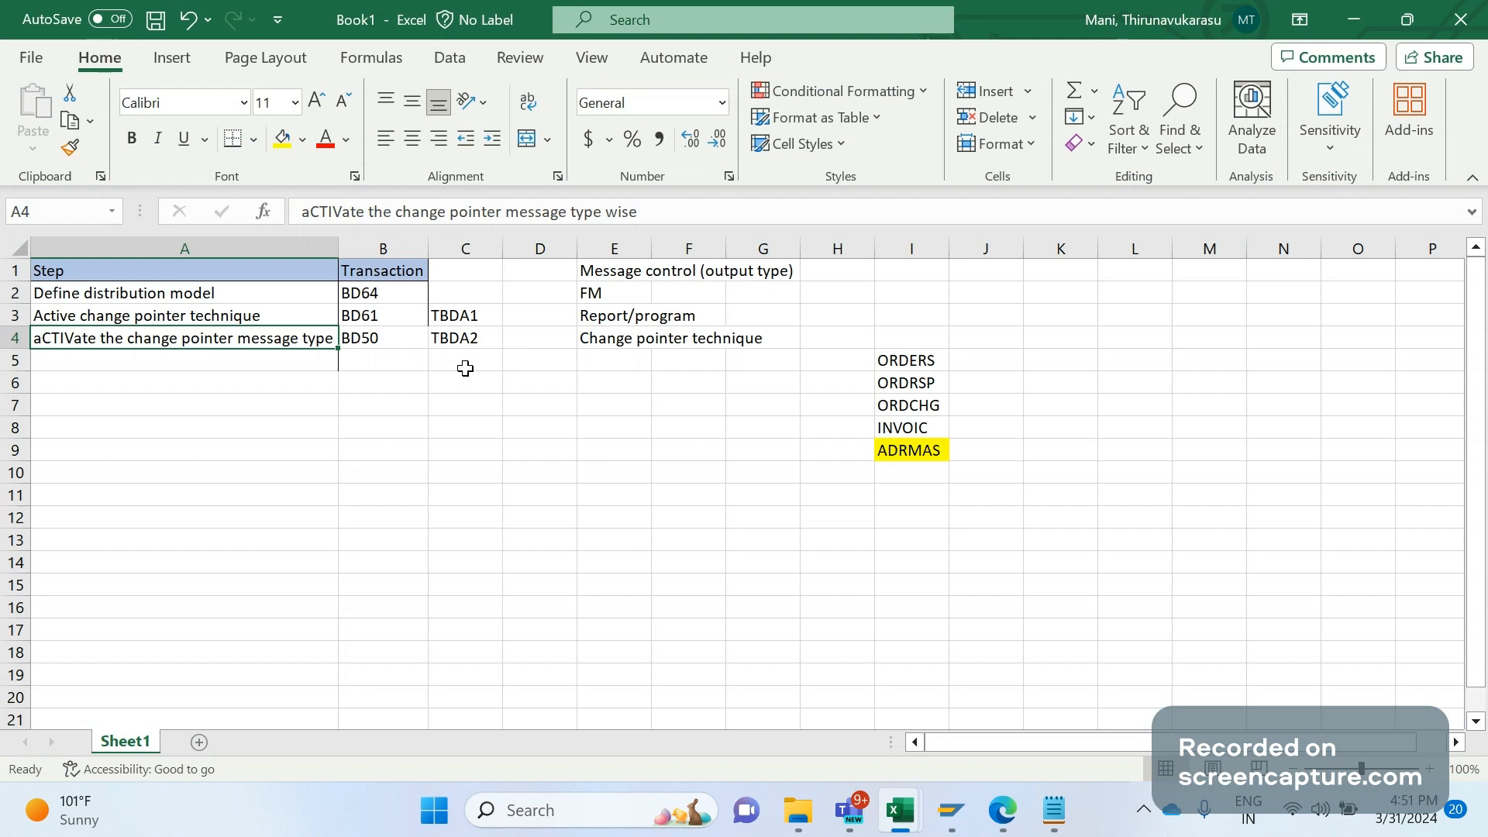
pyautogui.click(523, 456)
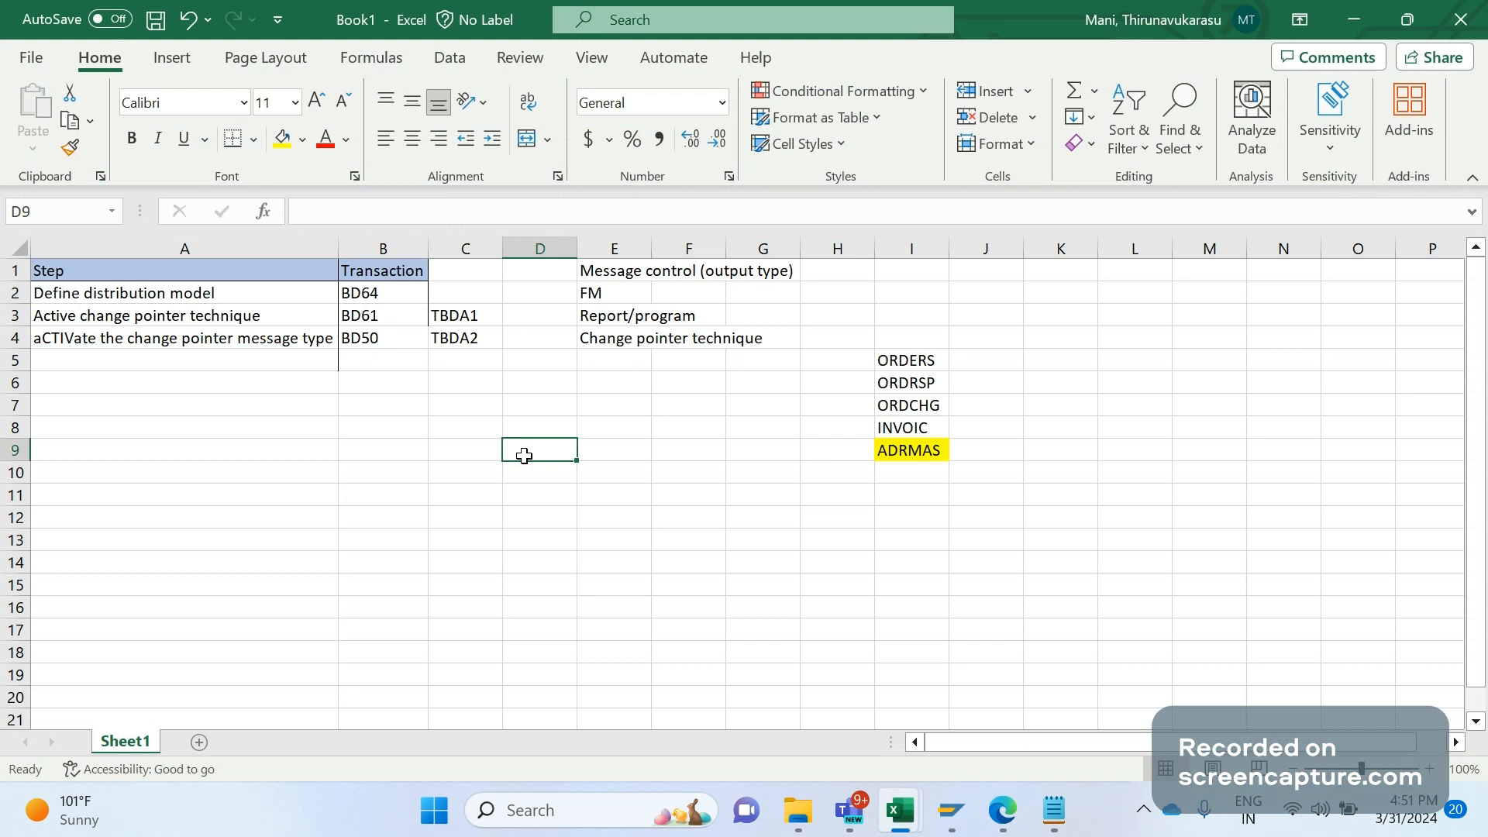
pyautogui.click(283, 383)
pyautogui.click(246, 354)
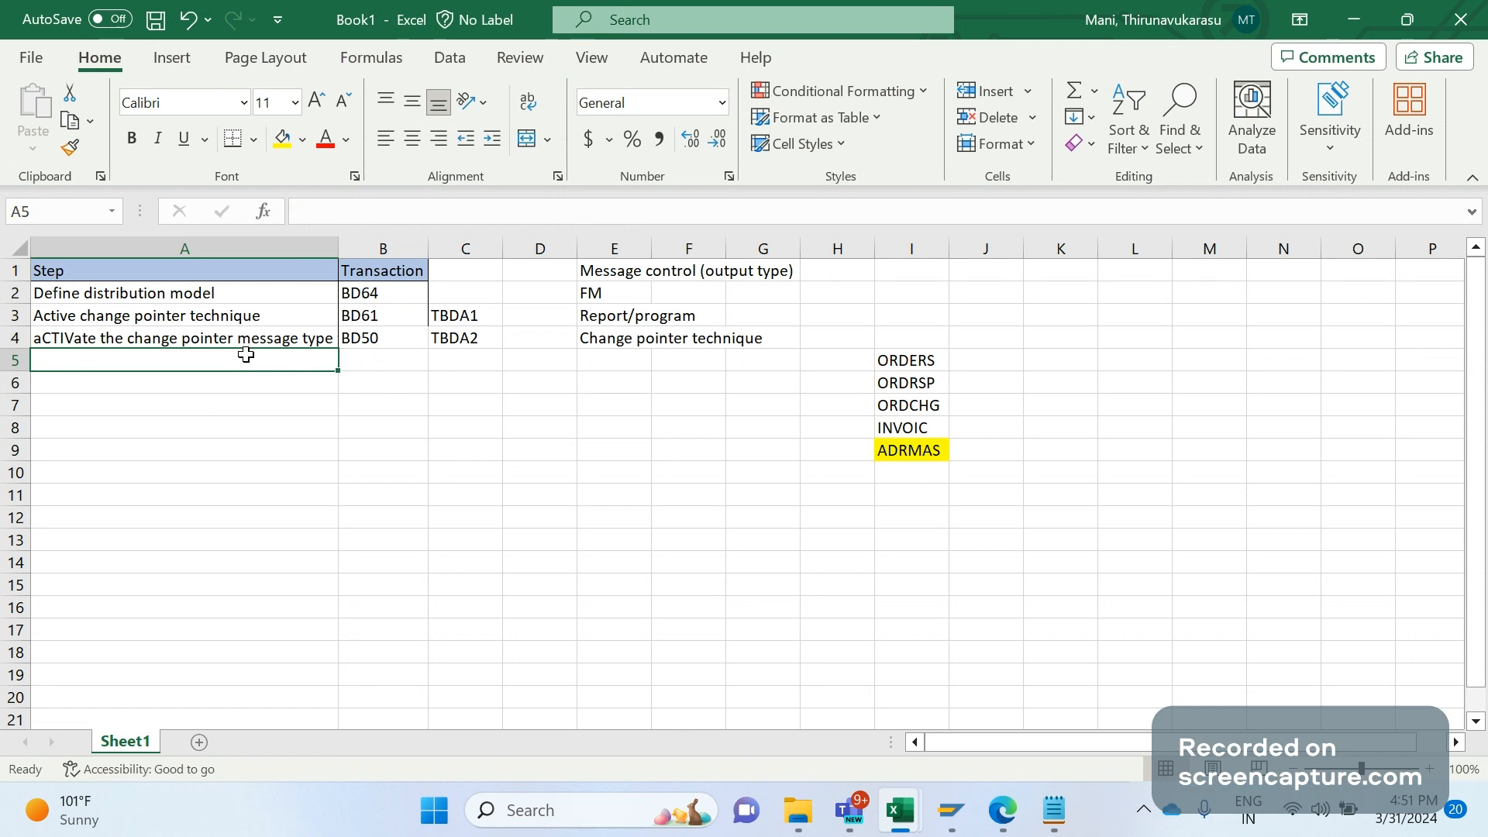
pyautogui.write('c')
pyautogui.write('o')
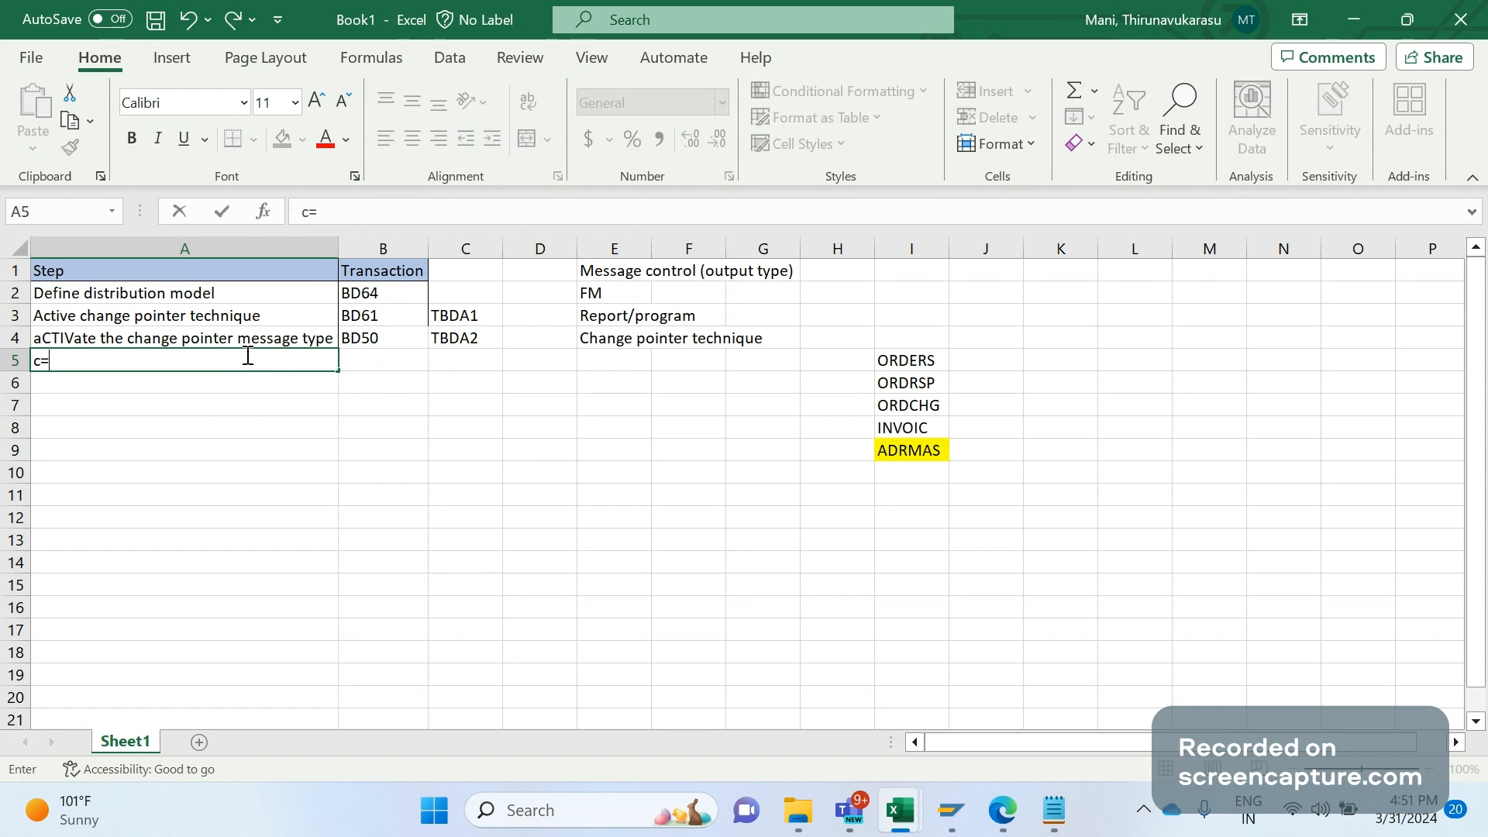
pyautogui.press('BackSpace')
pyautogui.press('BackSpace')
pyautogui.write('Activate th ')
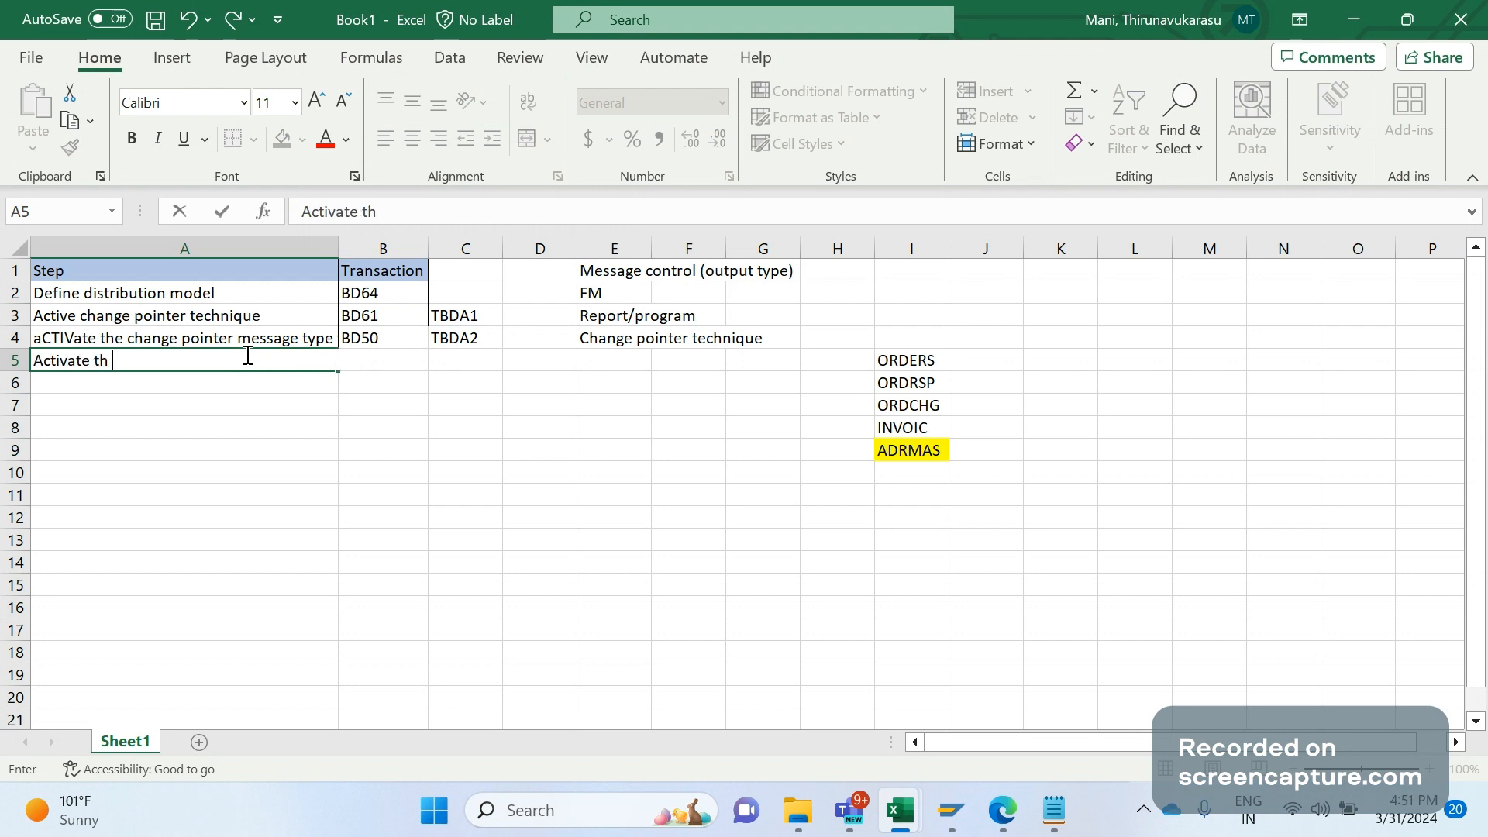
pyautogui.write('cha')
pyautogui.press('BackSpace')
pyautogui.press('BackSpace')
pyautogui.press('BackSpace')
pyautogui.press('BackSpace')
pyautogui.write('e fields under mesa')
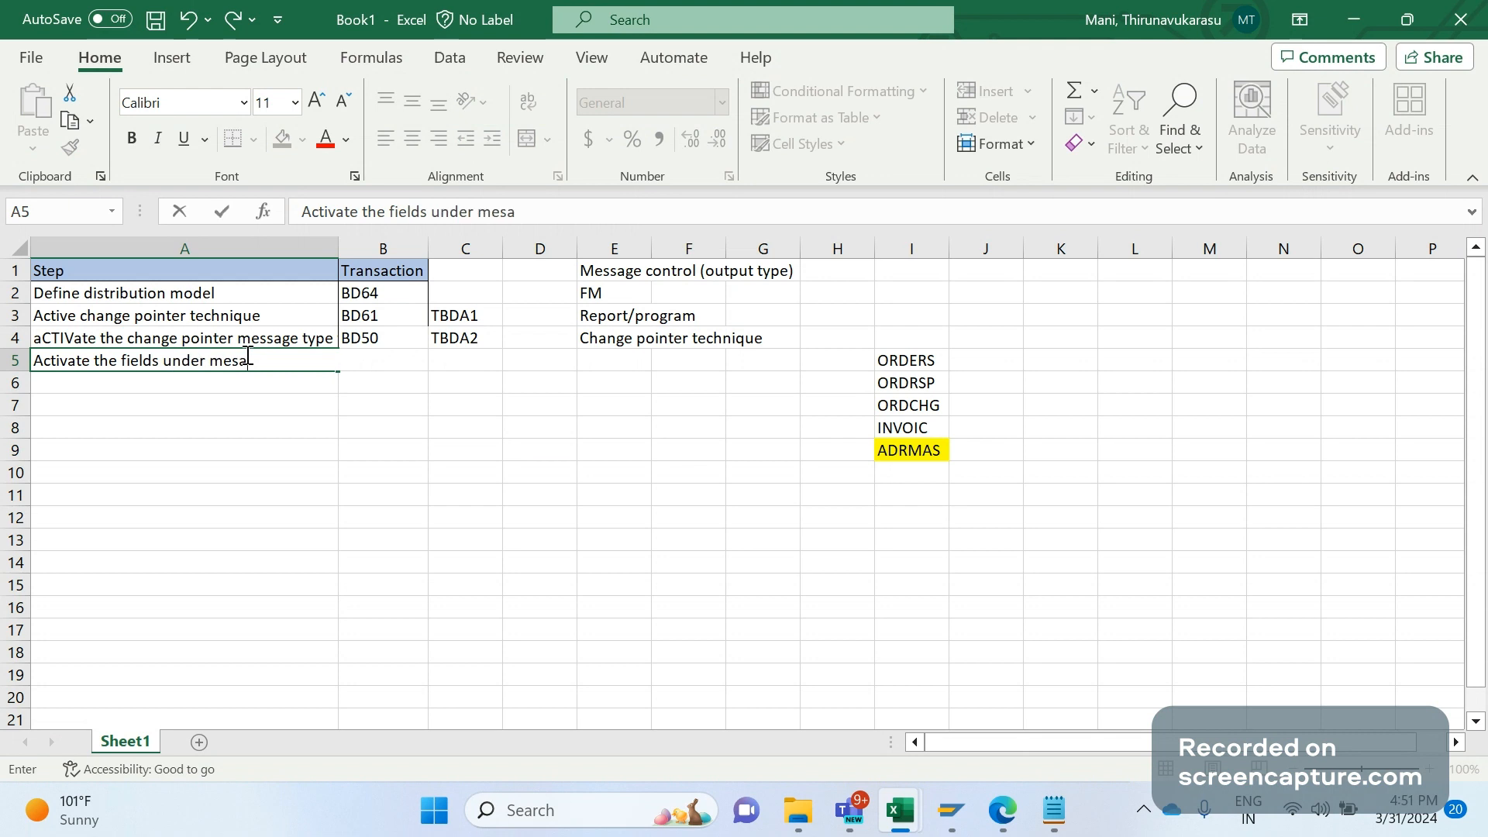
pyautogui.press('BackSpace')
pyautogui.write('sage types')
pyautogui.press('Tab')
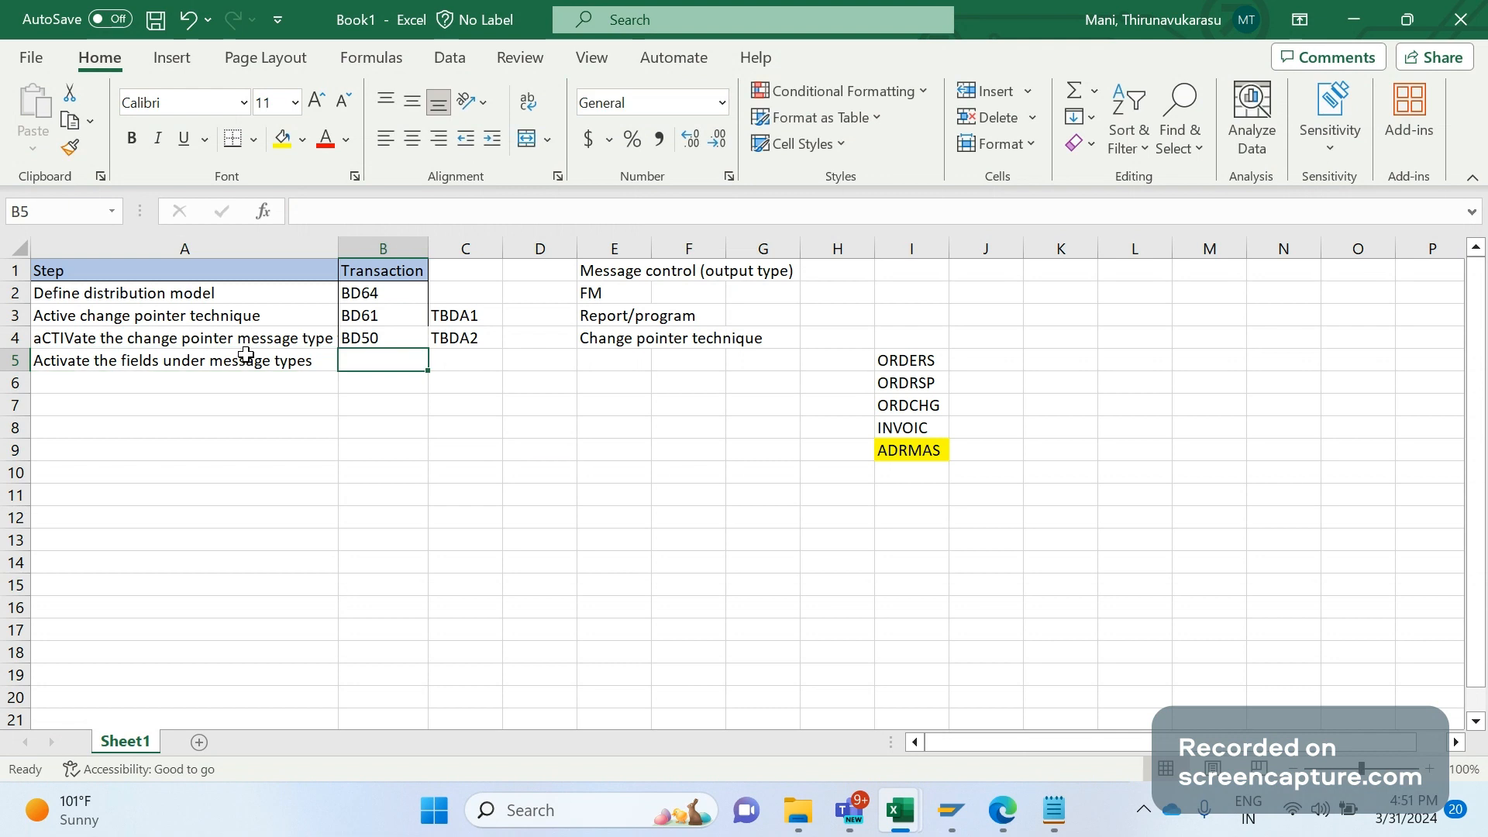
# Enter BD52 as the transaction in B5 and TBD62 as the table in C5.
pyautogui.write('BD52')
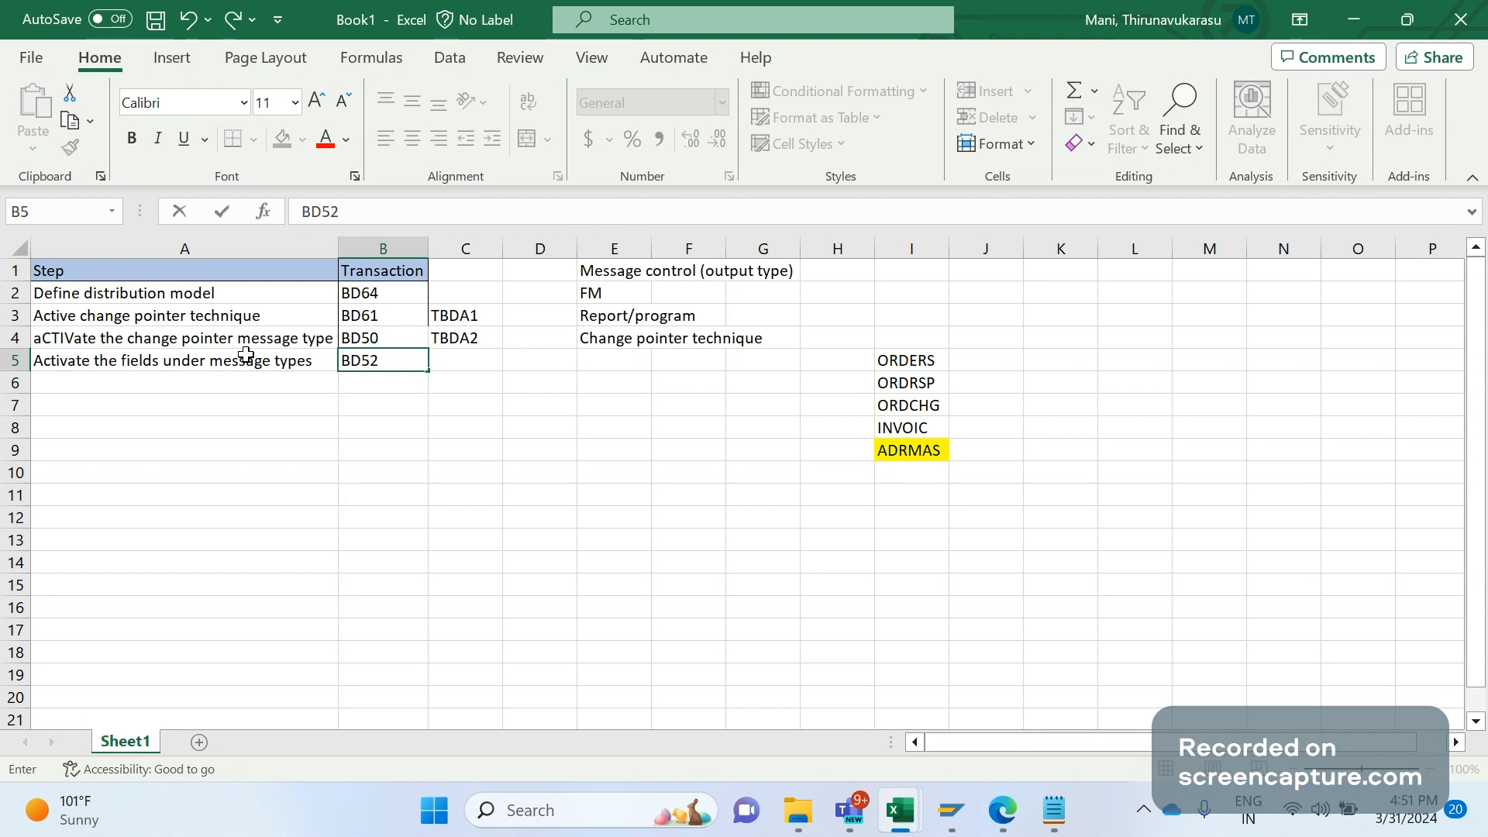
pyautogui.press('Tab')
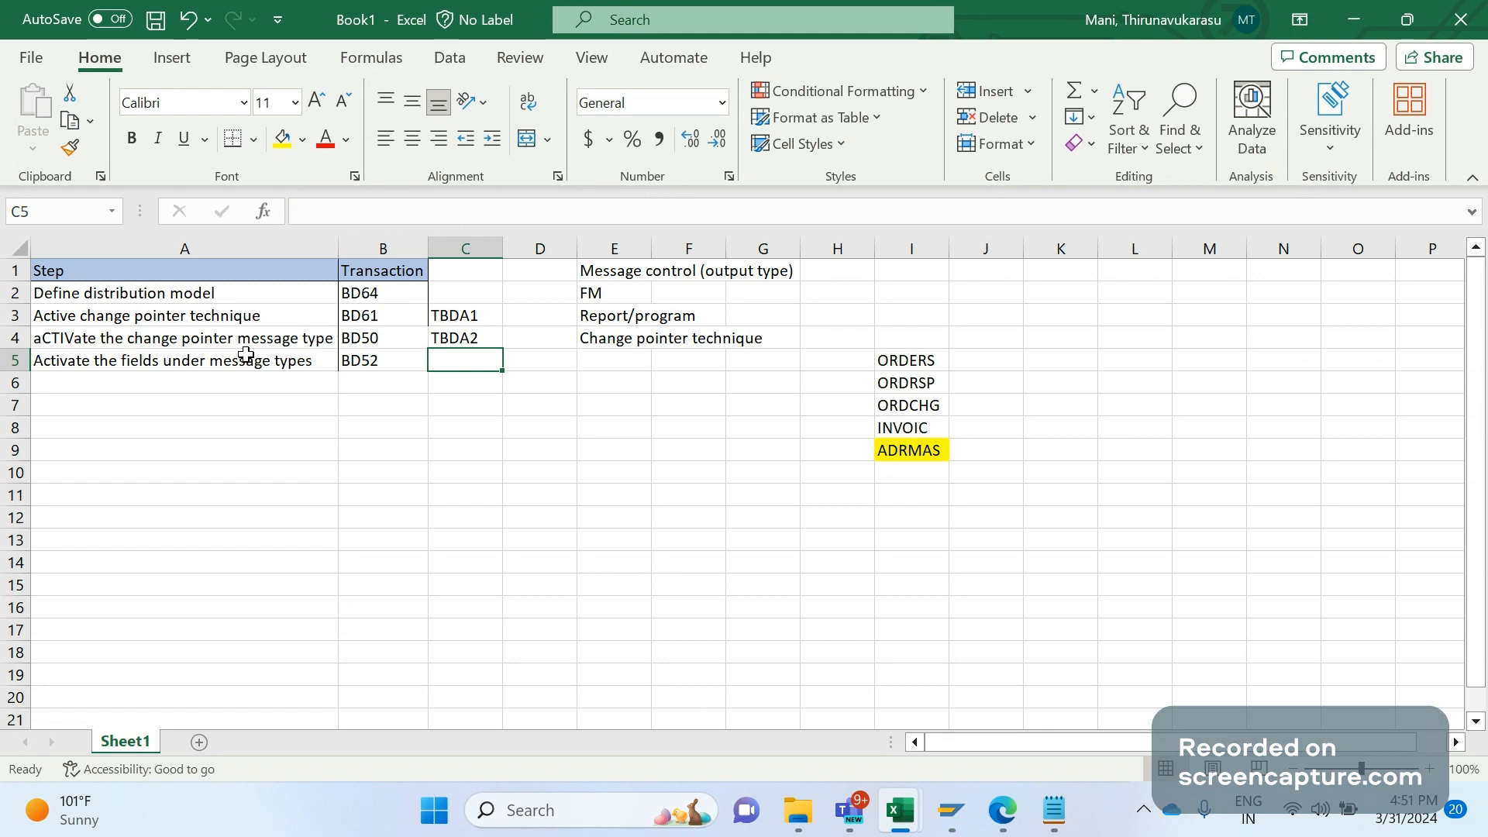
pyautogui.write('TVD')
pyautogui.press('BackSpace')
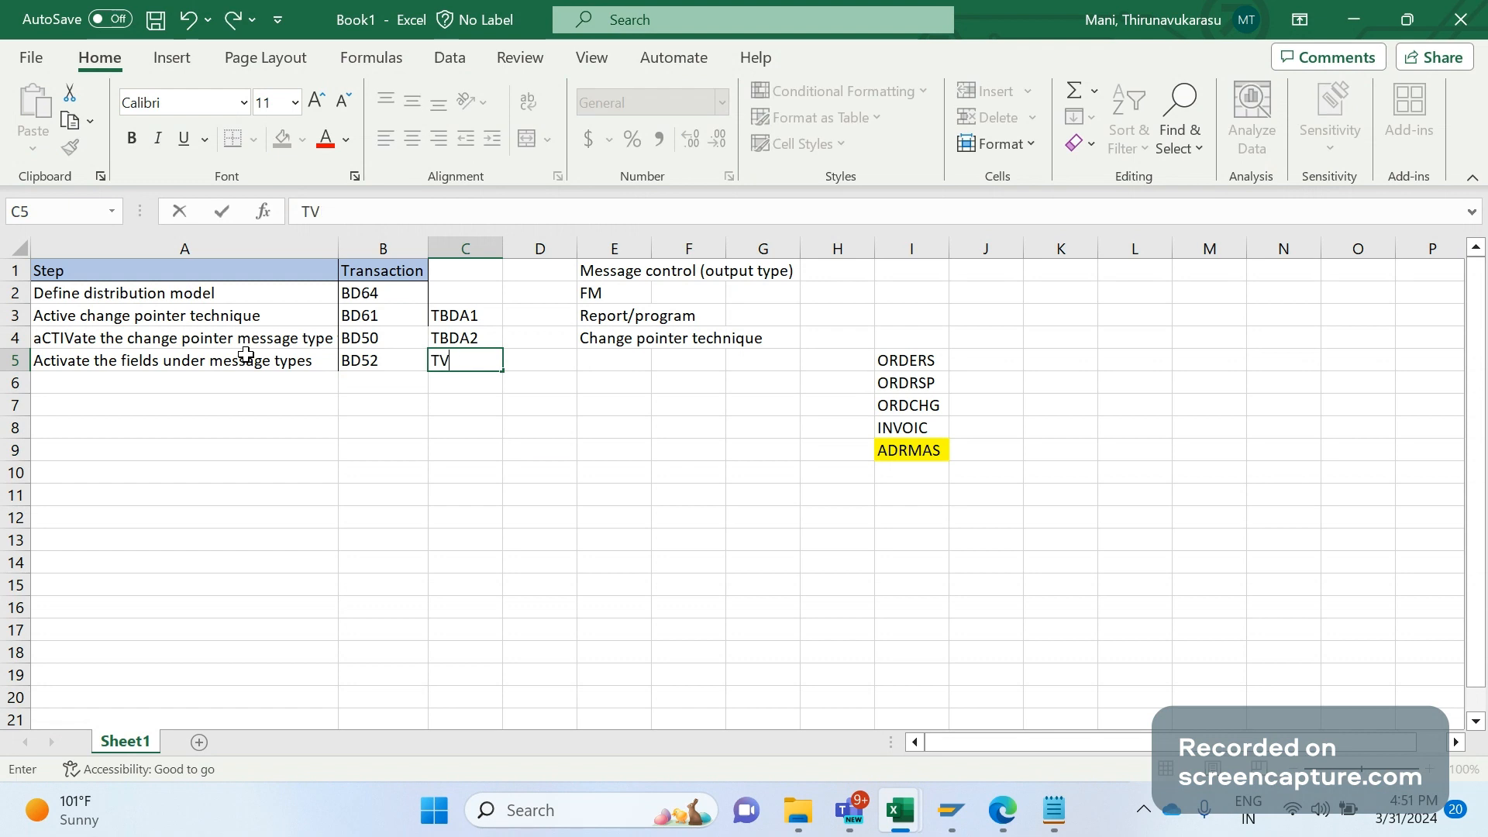
pyautogui.press('BackSpace')
pyautogui.write('BD62')
pyautogui.press('Return')
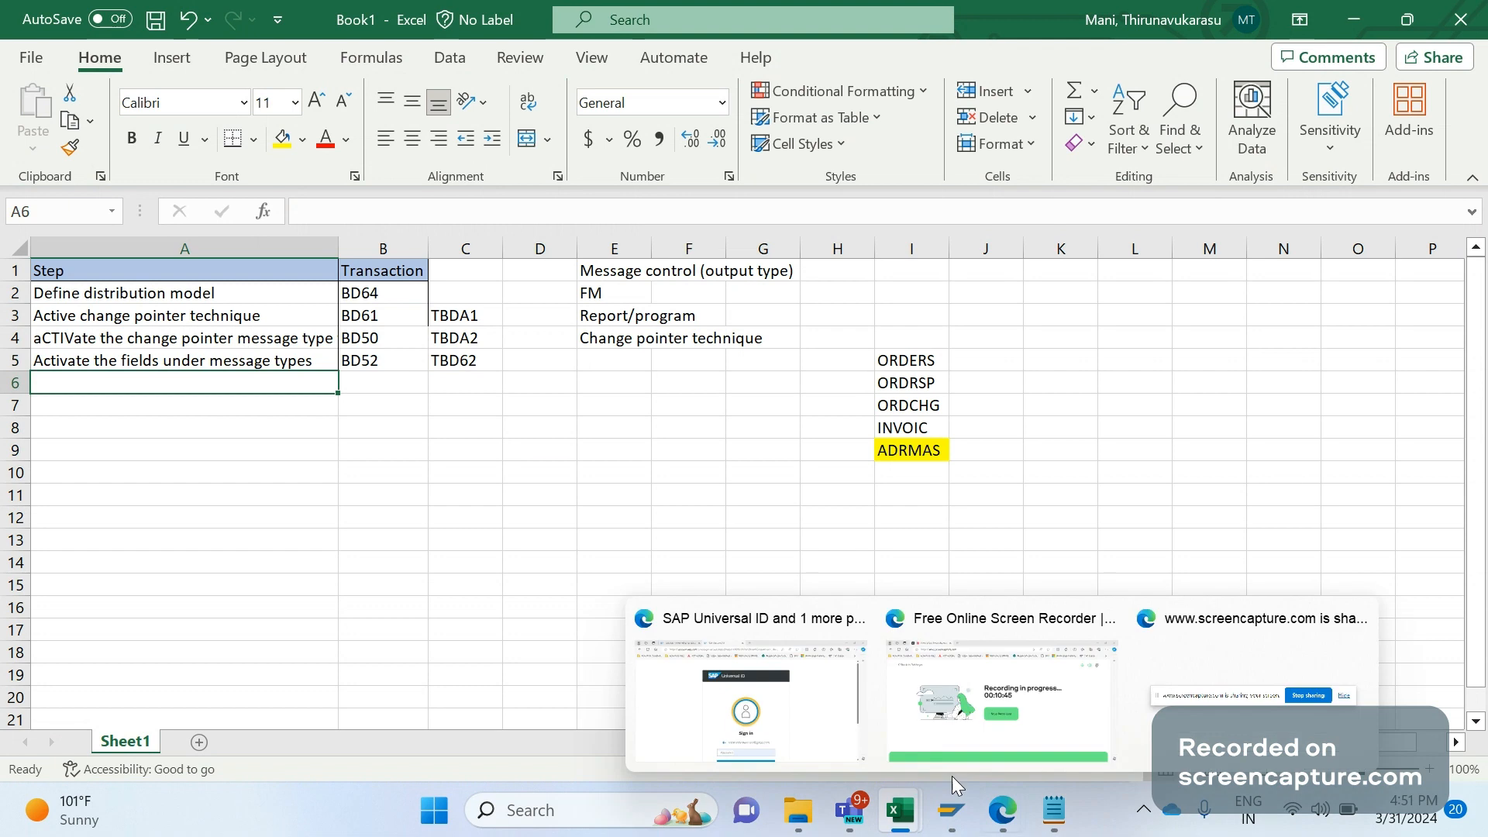
# Switch to the SAP session showing TBDA2 and open transaction BD52 in its place.
pyautogui.click(958, 821)
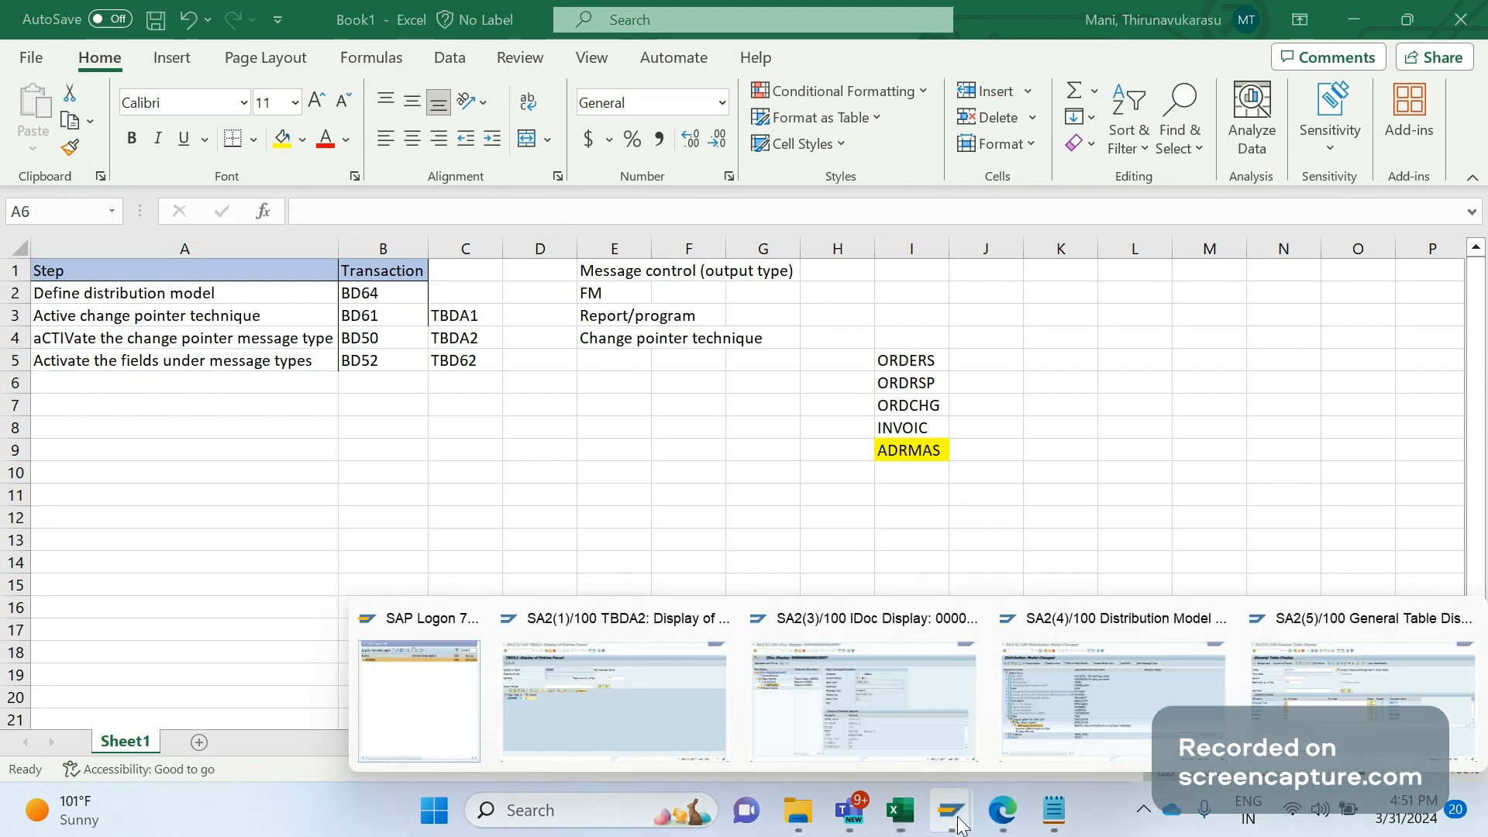
pyautogui.click(670, 694)
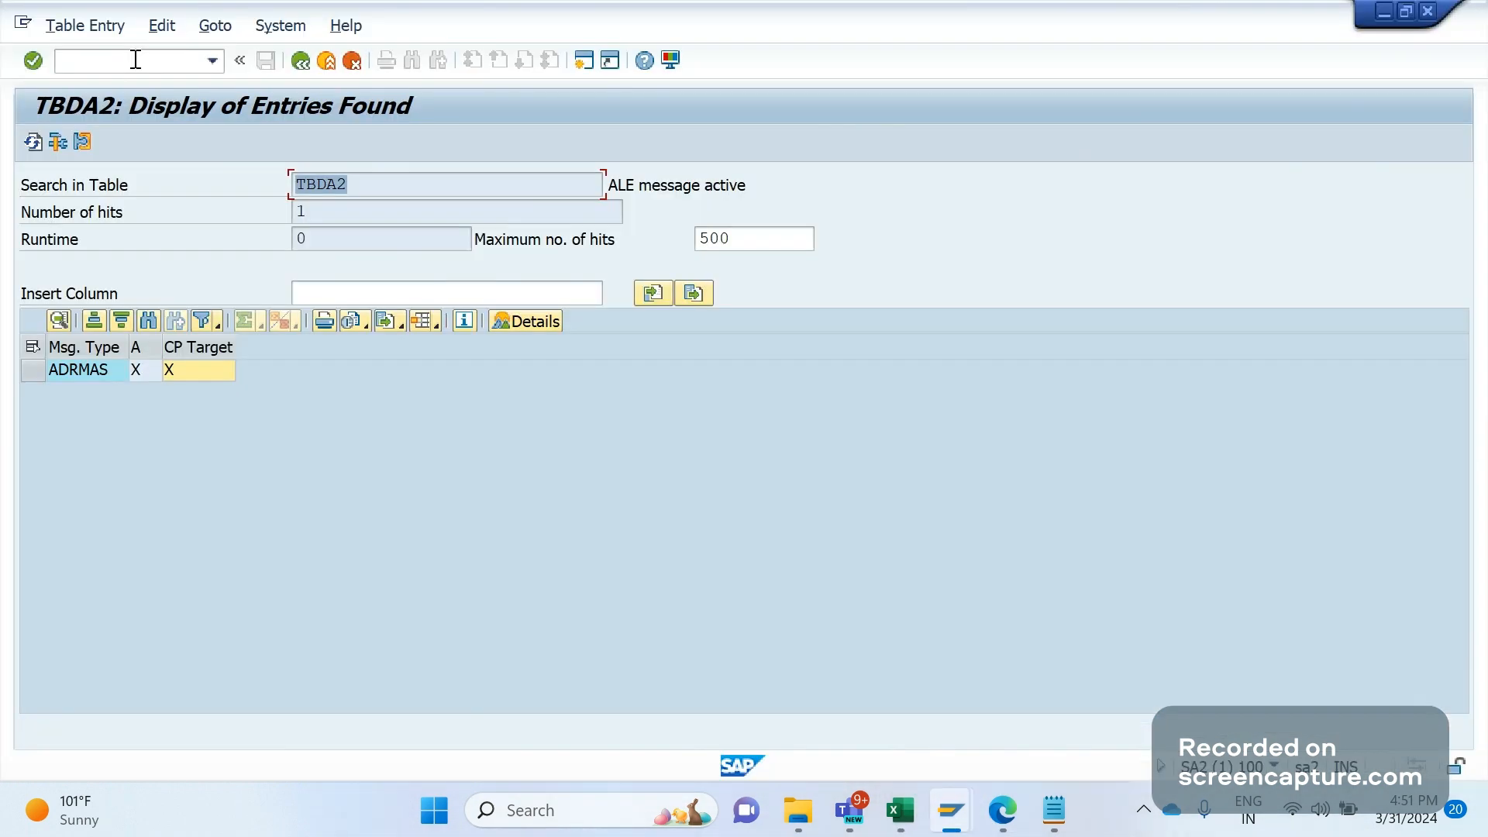
pyautogui.click(135, 59)
pyautogui.write('/NBD52')
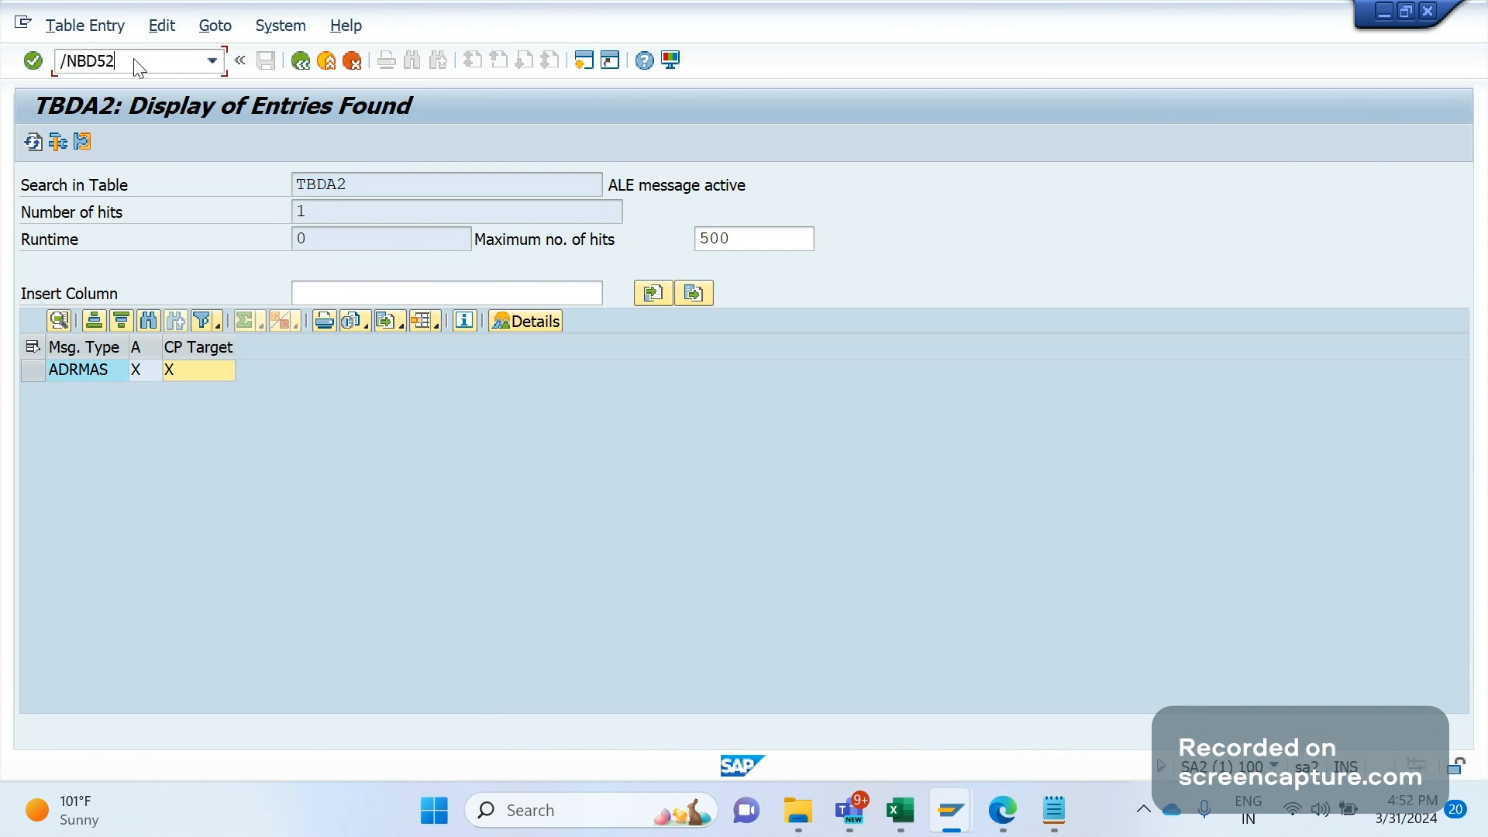
pyautogui.press('Return')
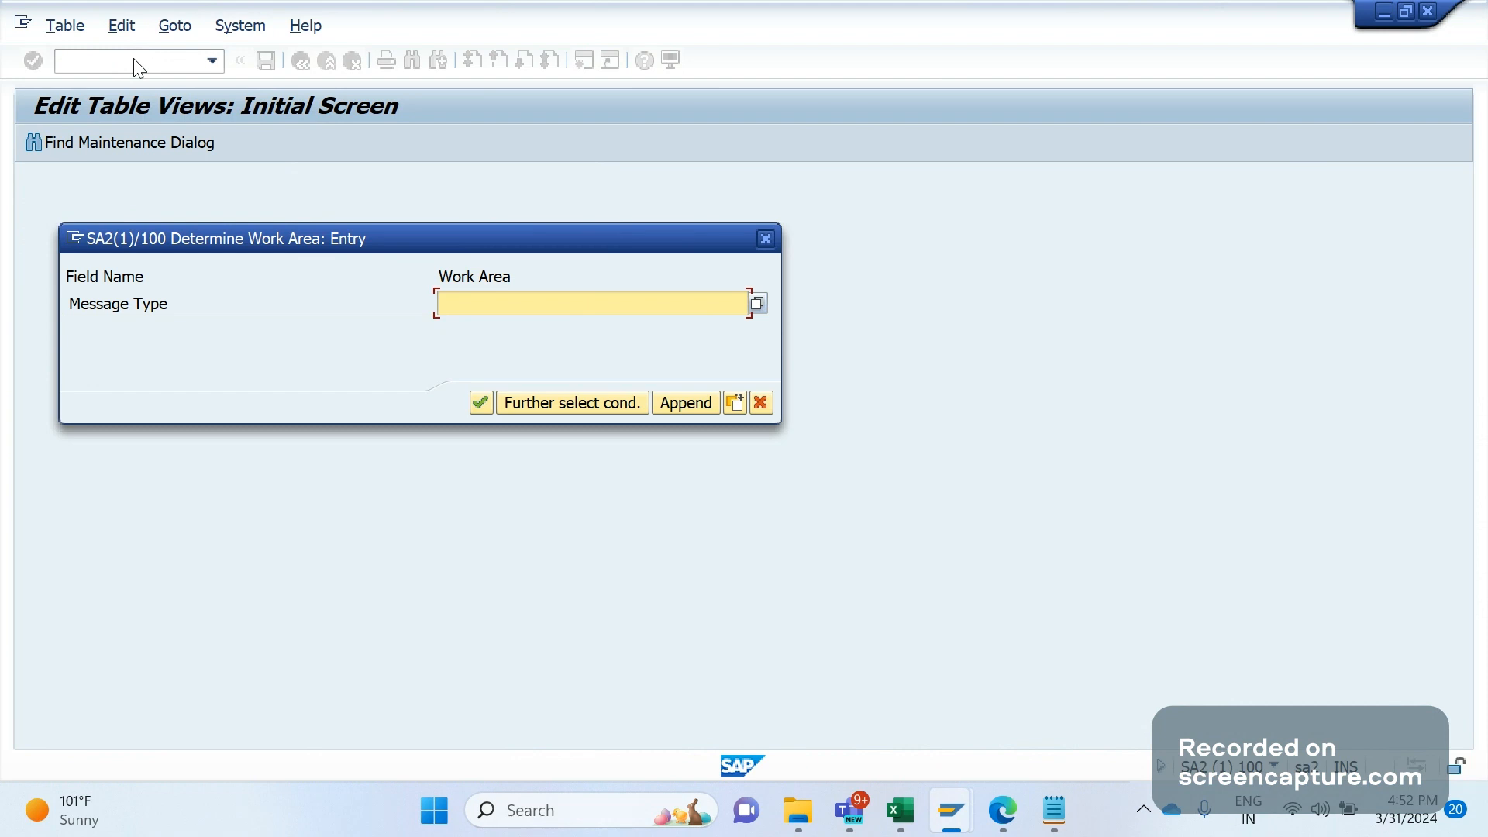
# Display the change document items for message type ADRMAS and review their objects, table names and field names.
pyautogui.write('AD')
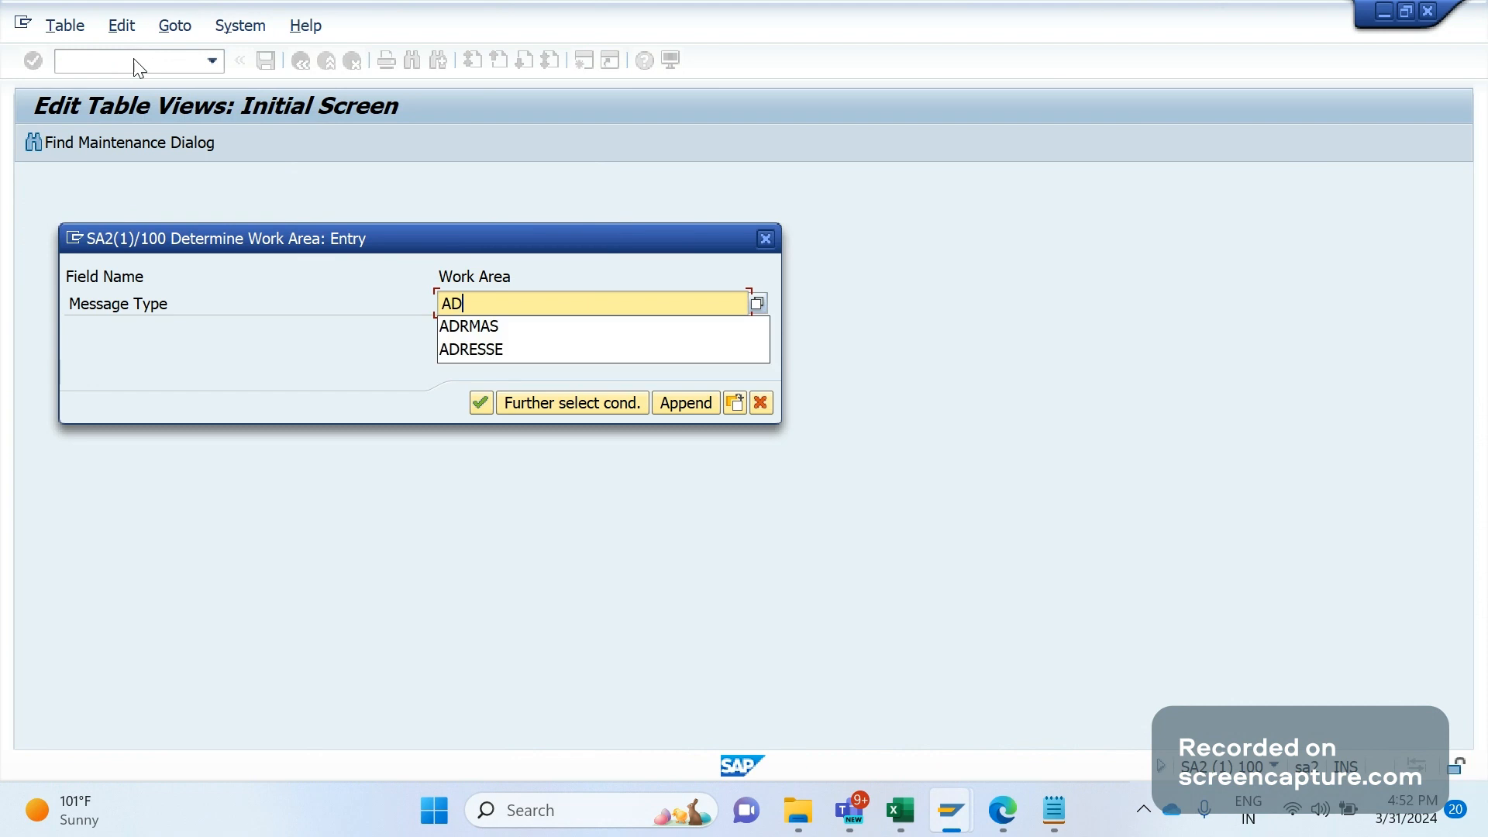
pyautogui.press('Return')
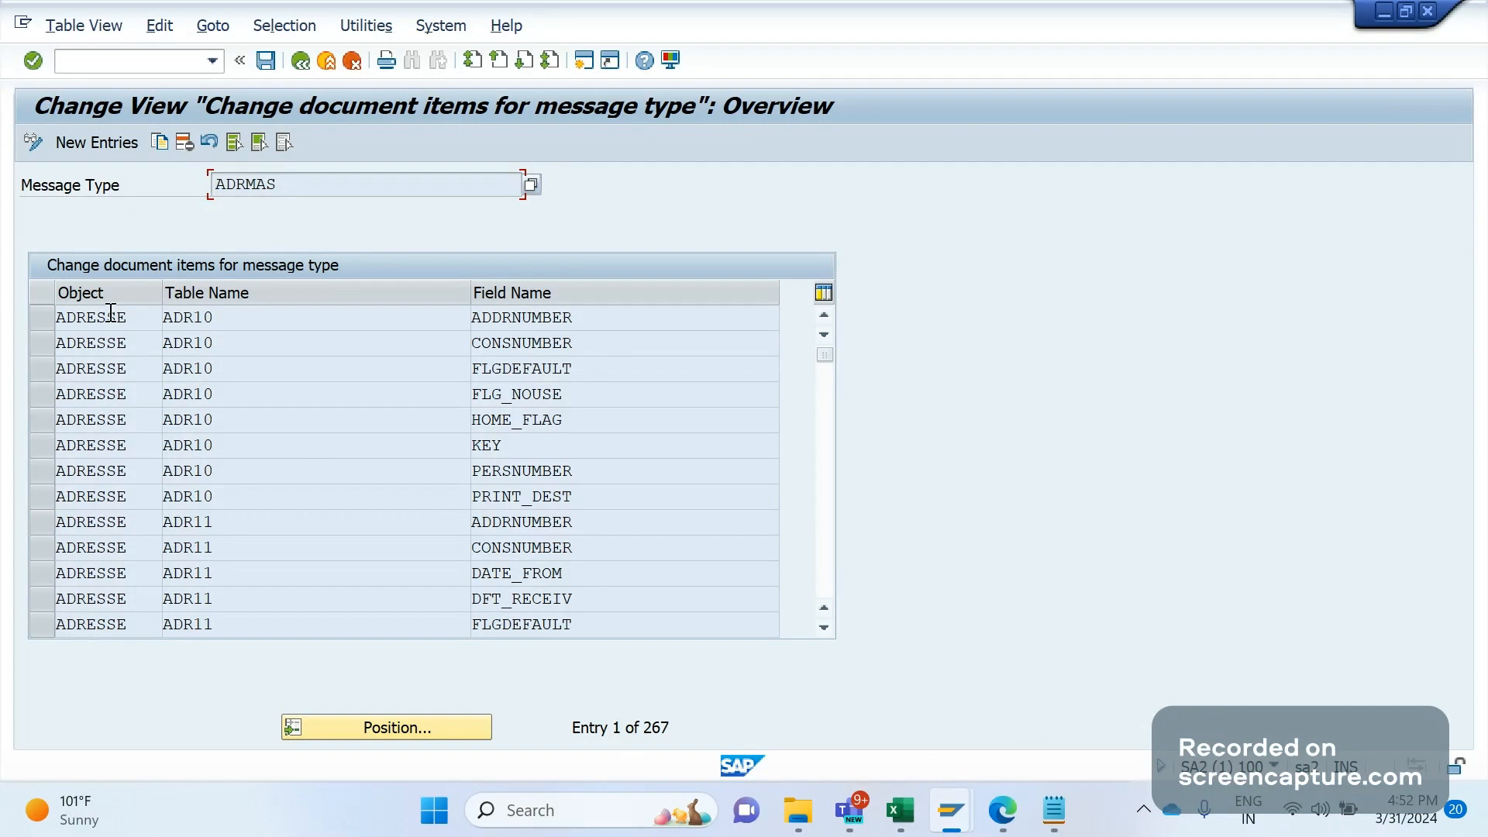
pyautogui.click(303, 402)
pyautogui.scroll(-4, 304, 403)
pyautogui.scroll(-12, 302, 403)
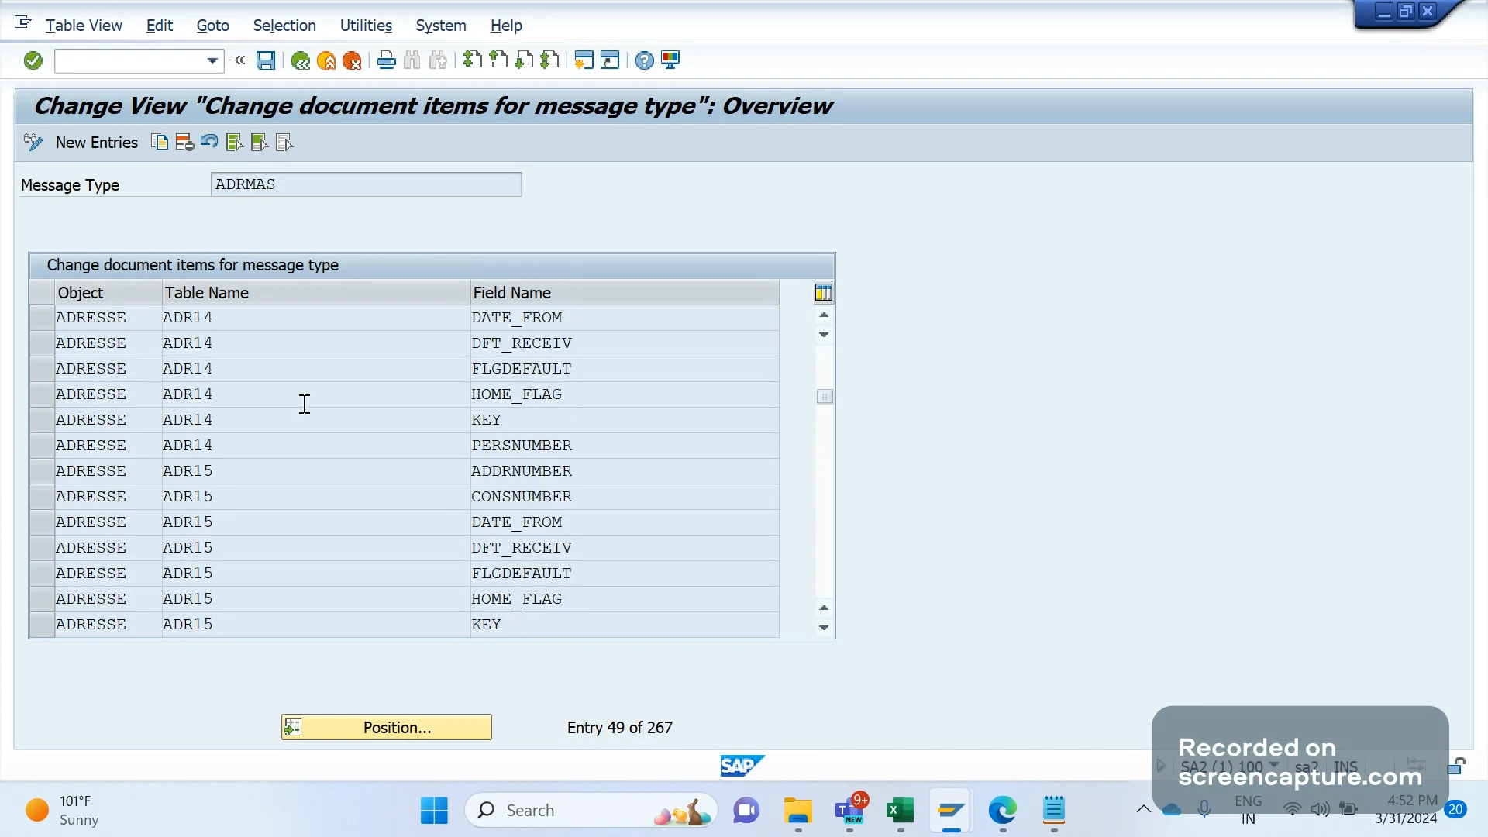
pyautogui.scroll(-4, 305, 404)
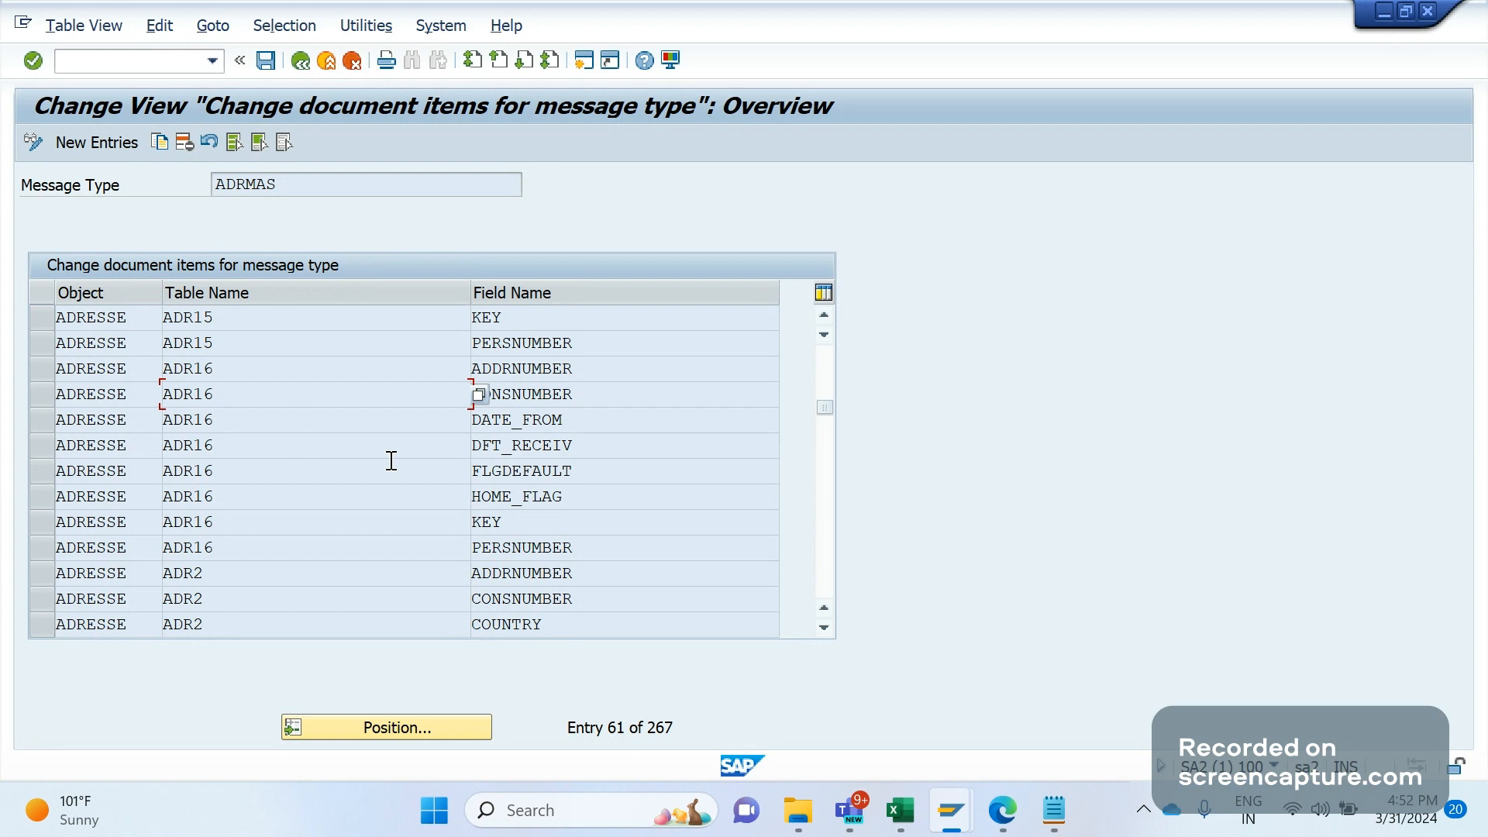
pyautogui.doubleClick(320, 187)
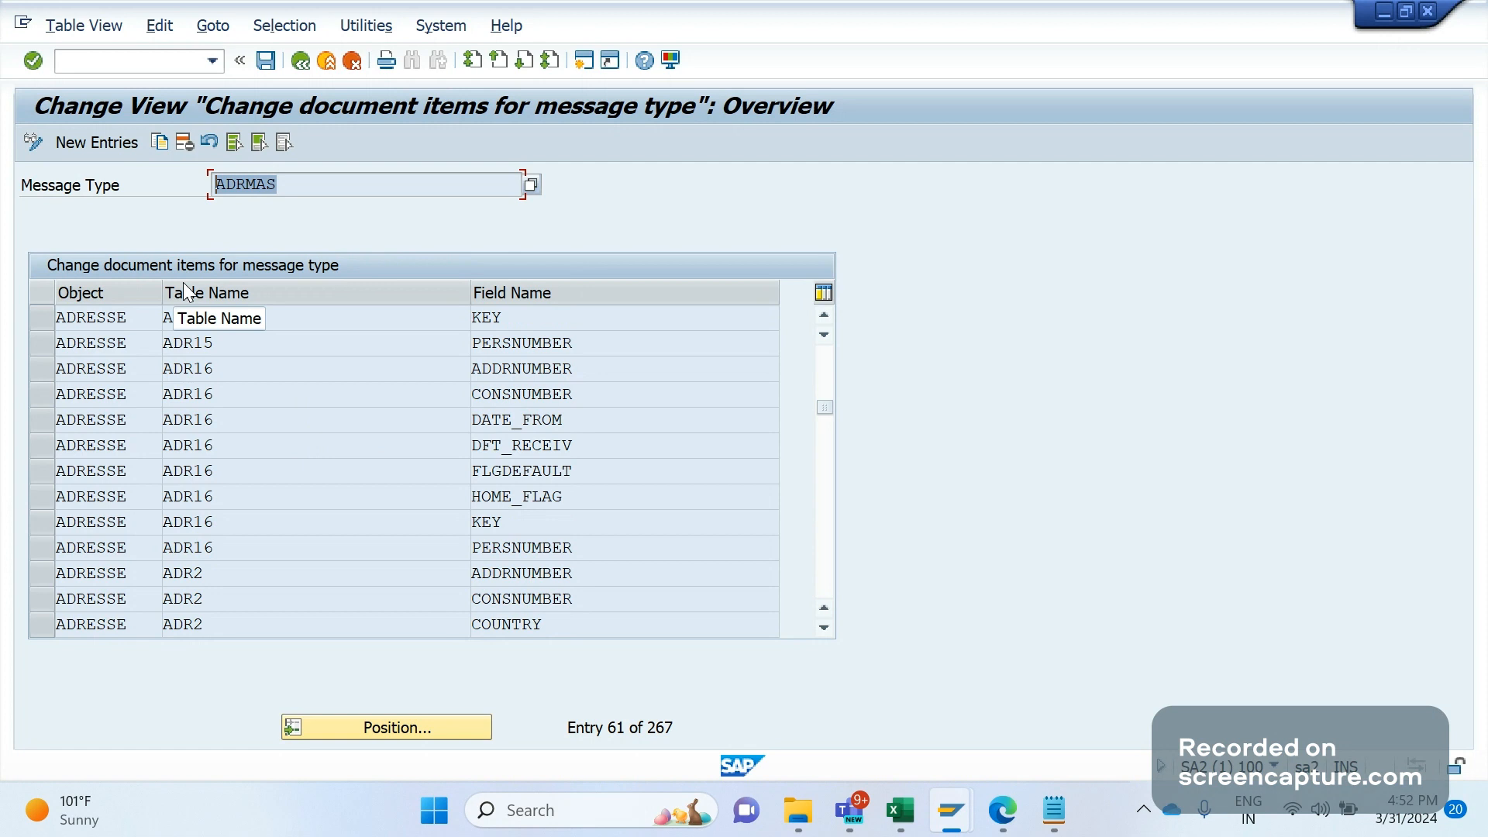
# Open SE16N in place of BD52 and load table TBD62.
pyautogui.click(99, 61)
pyautogui.write('/NSE')
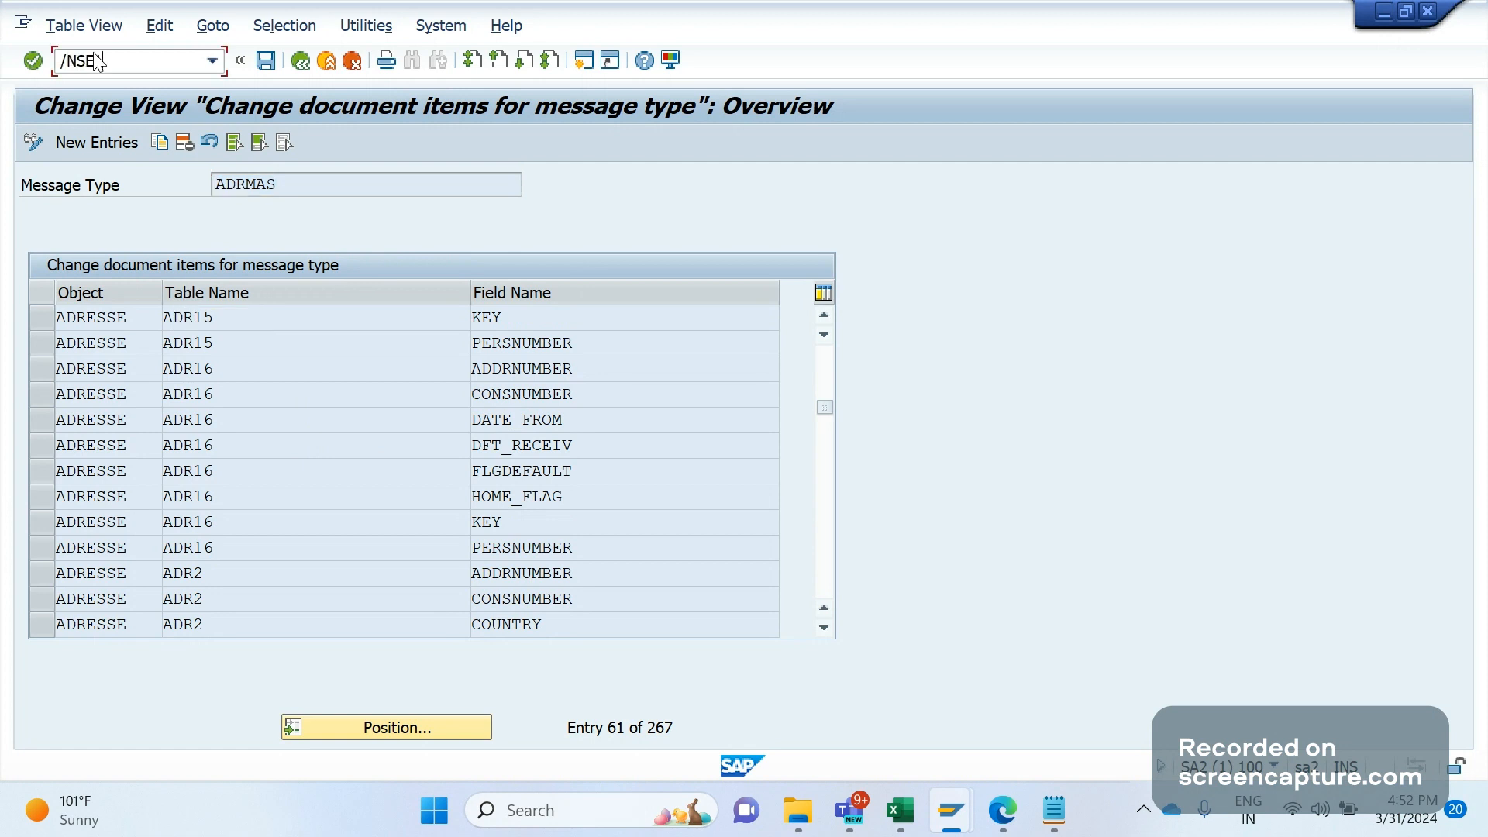
pyautogui.write('16N')
pyautogui.press('Return')
pyautogui.write('TBD')
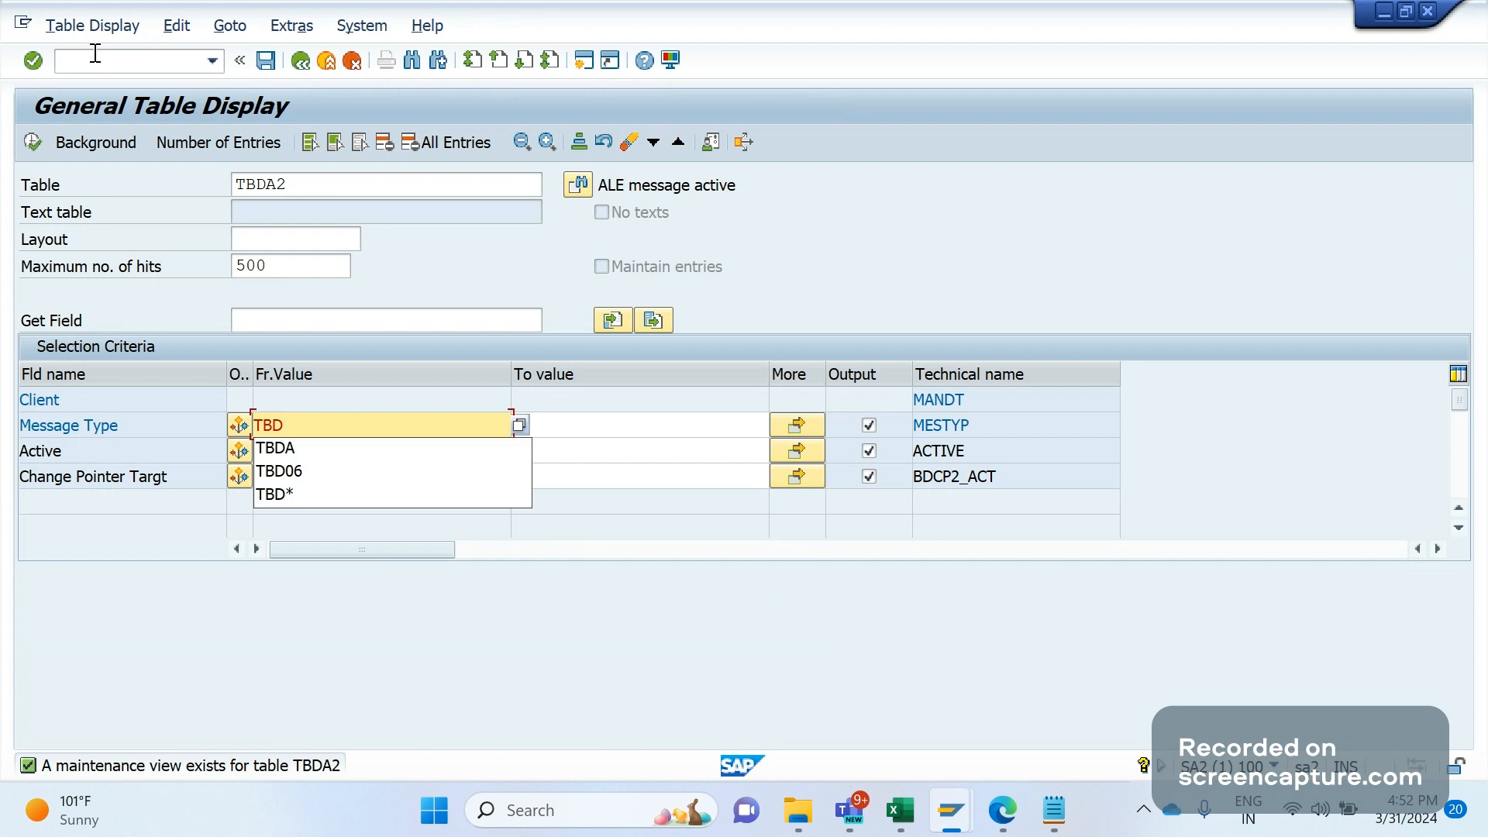
pyautogui.press('BackSpace')
pyautogui.press('BackSpace')
pyautogui.press('BackSpace')
pyautogui.click(304, 186)
pyautogui.press('BackSpace')
pyautogui.press('BackSpace')
pyautogui.write('62')
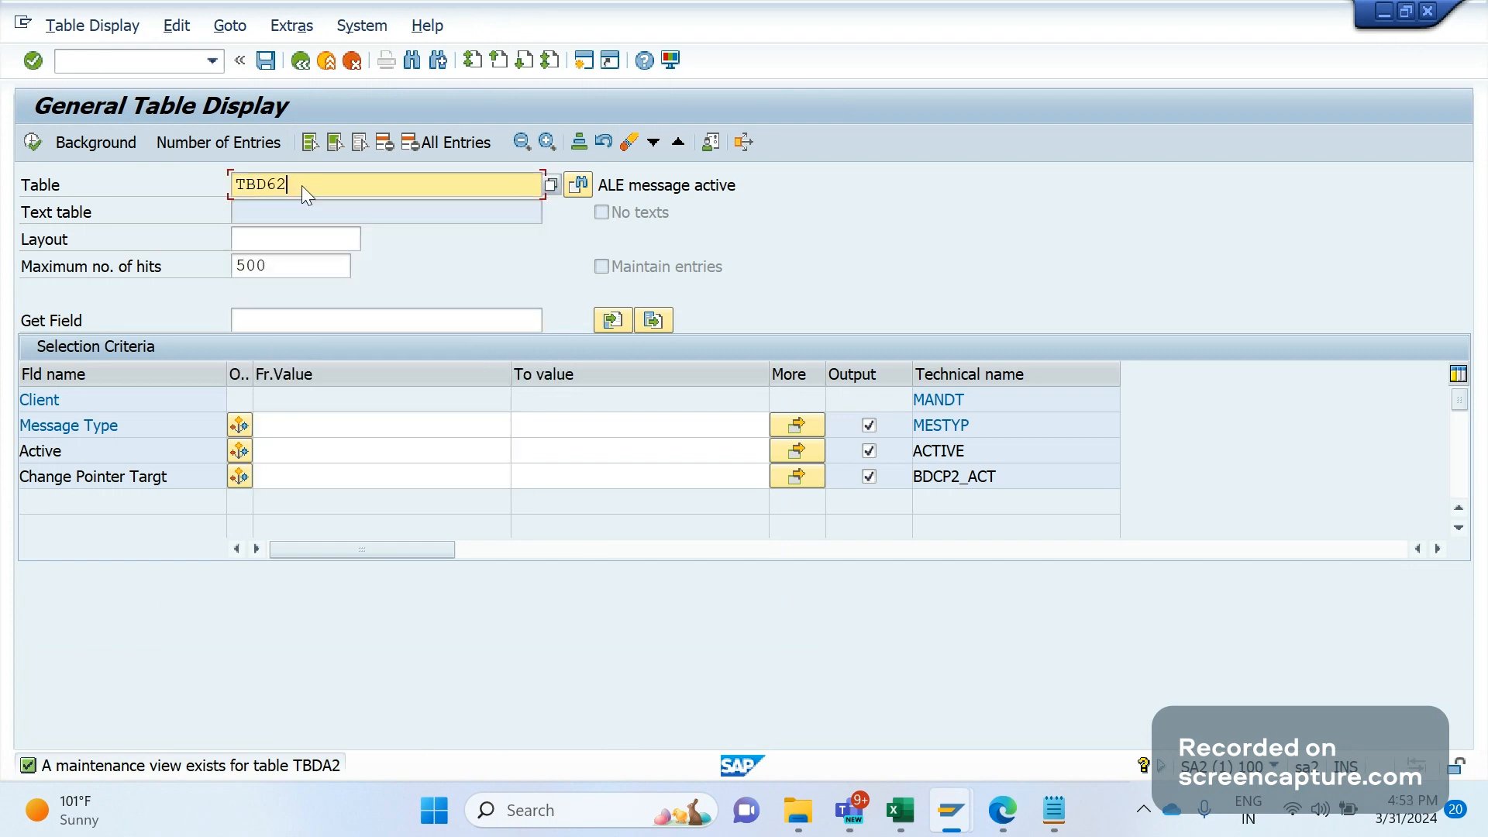
pyautogui.press('Return')
# Display the TBD62 entries for message type ADRMAS and examine the assigned tables and field names.
pyautogui.click(300, 457)
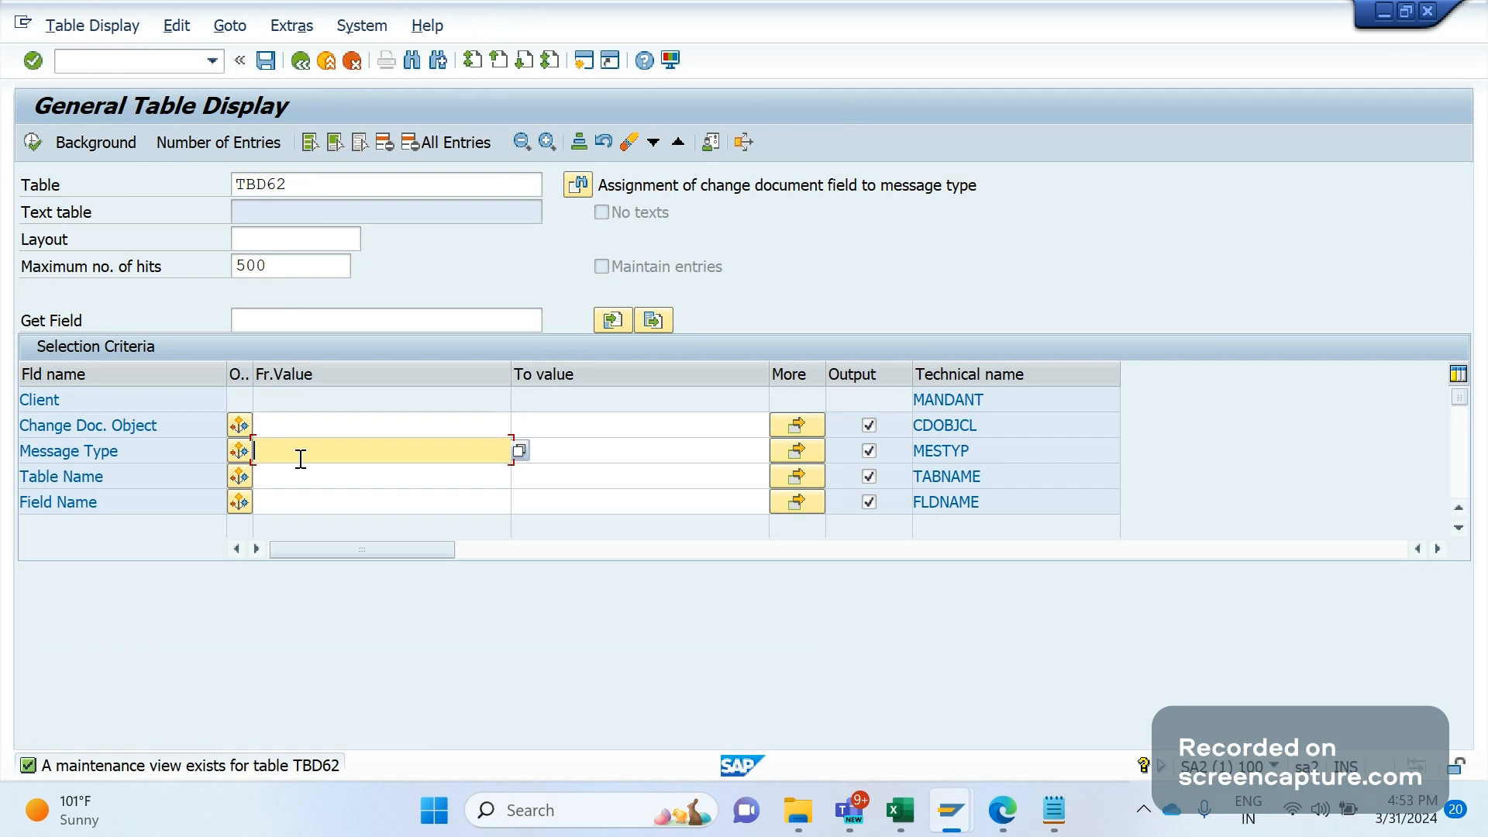
pyautogui.write('A')
pyautogui.press('Down')
pyautogui.press('Return')
pyautogui.press('F8')
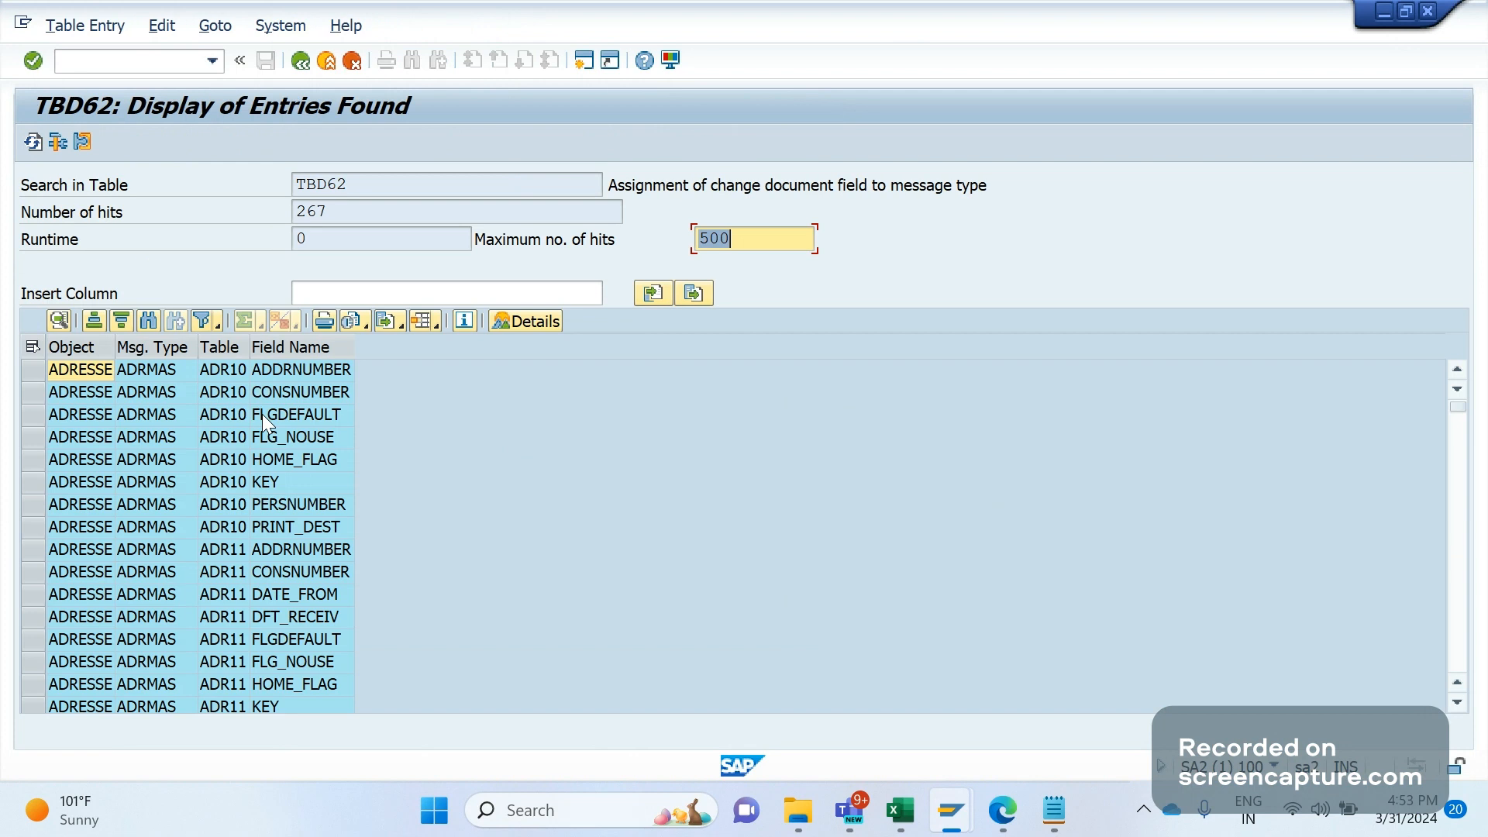
pyautogui.moveTo(262, 374); pyautogui.dragTo(268, 571)
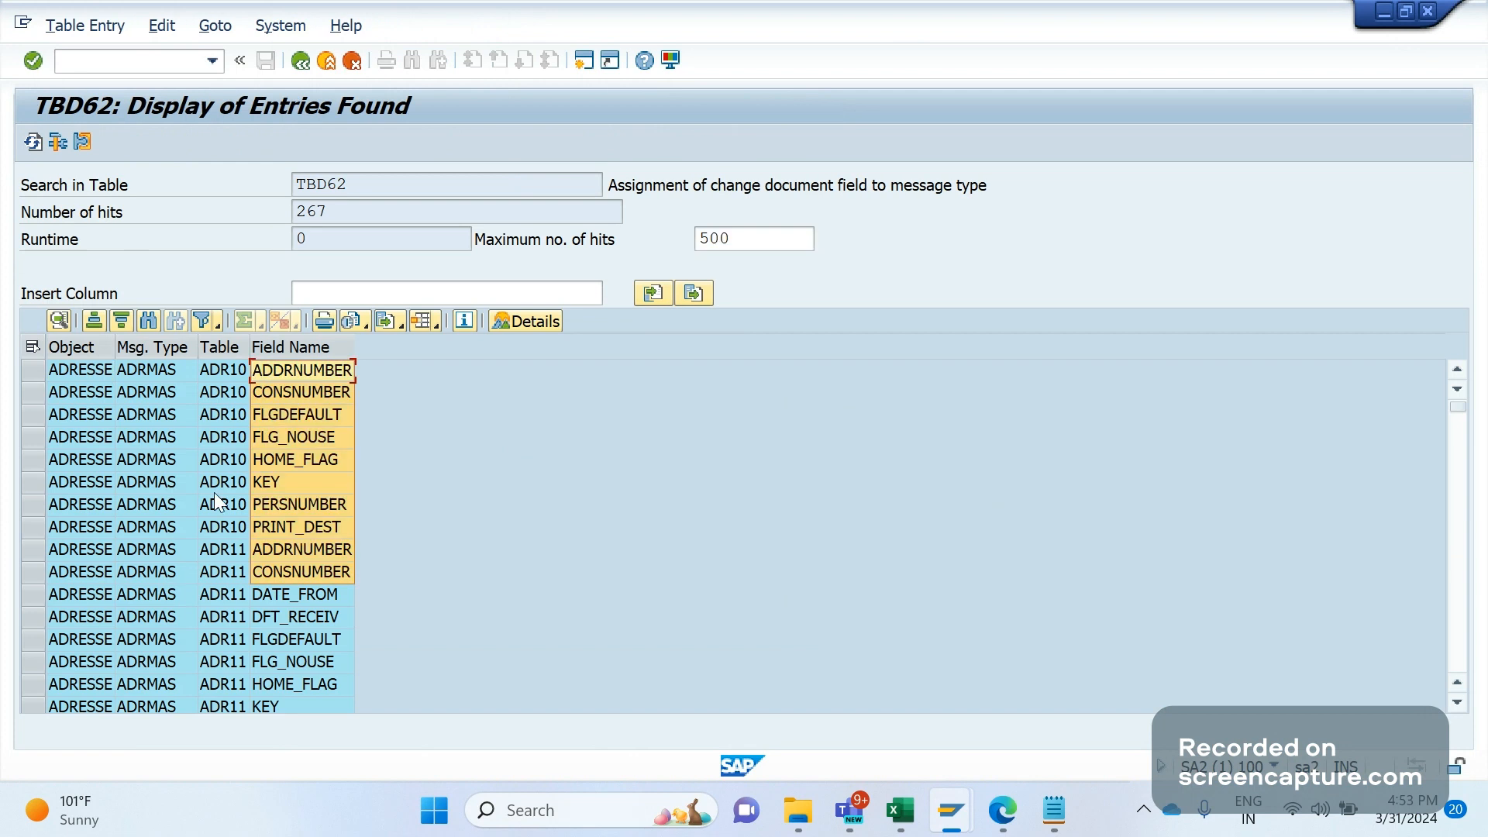
pyautogui.moveTo(224, 370); pyautogui.dragTo(235, 580)
pyautogui.moveTo(300, 392); pyautogui.dragTo(243, 686)
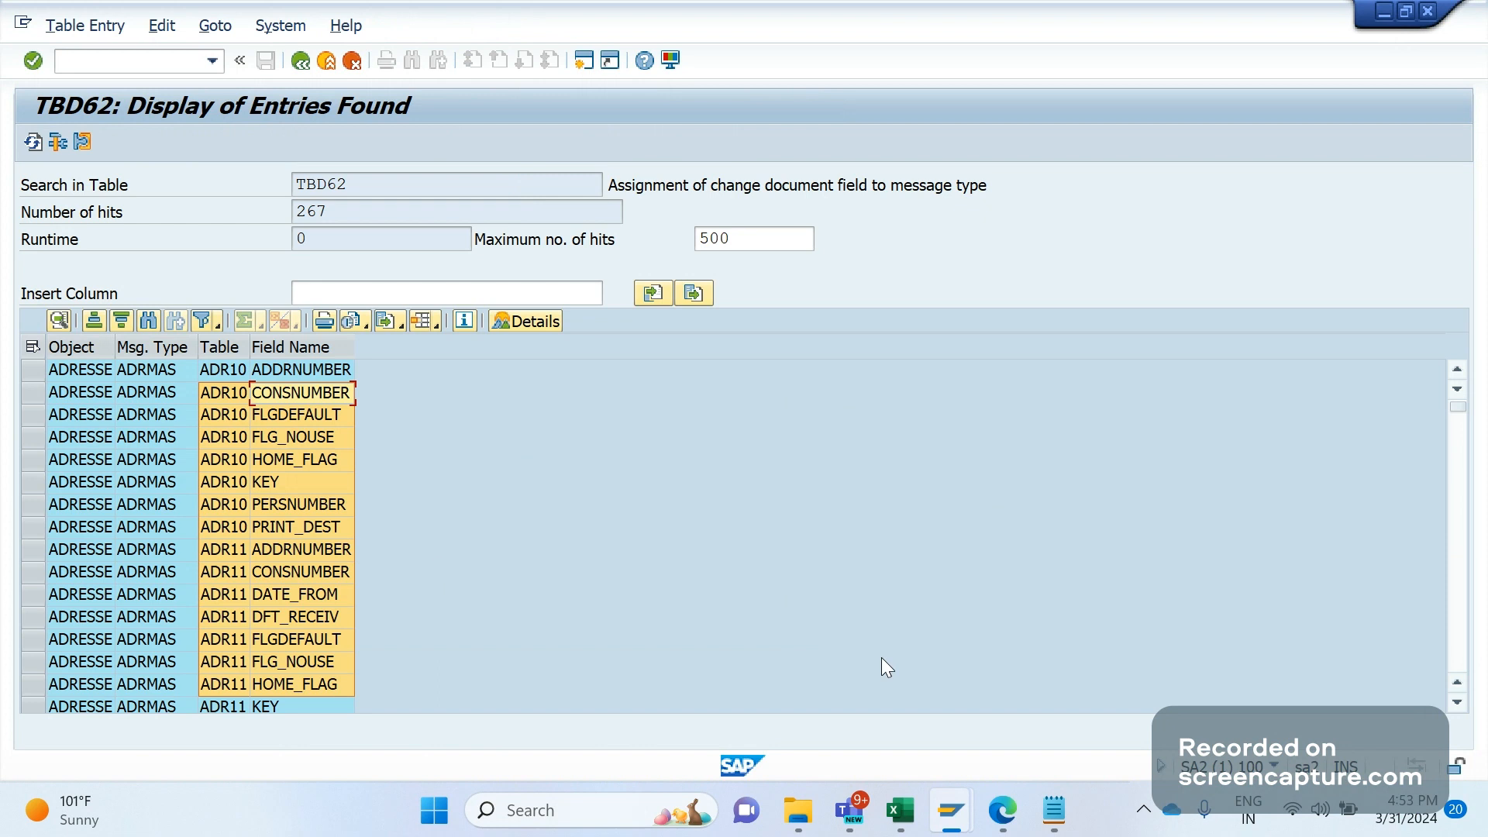
# Switch to the Book1 workbook in Excel and review the configuration steps and transactions in rows 2 to 5.
pyautogui.moveTo(902, 824)
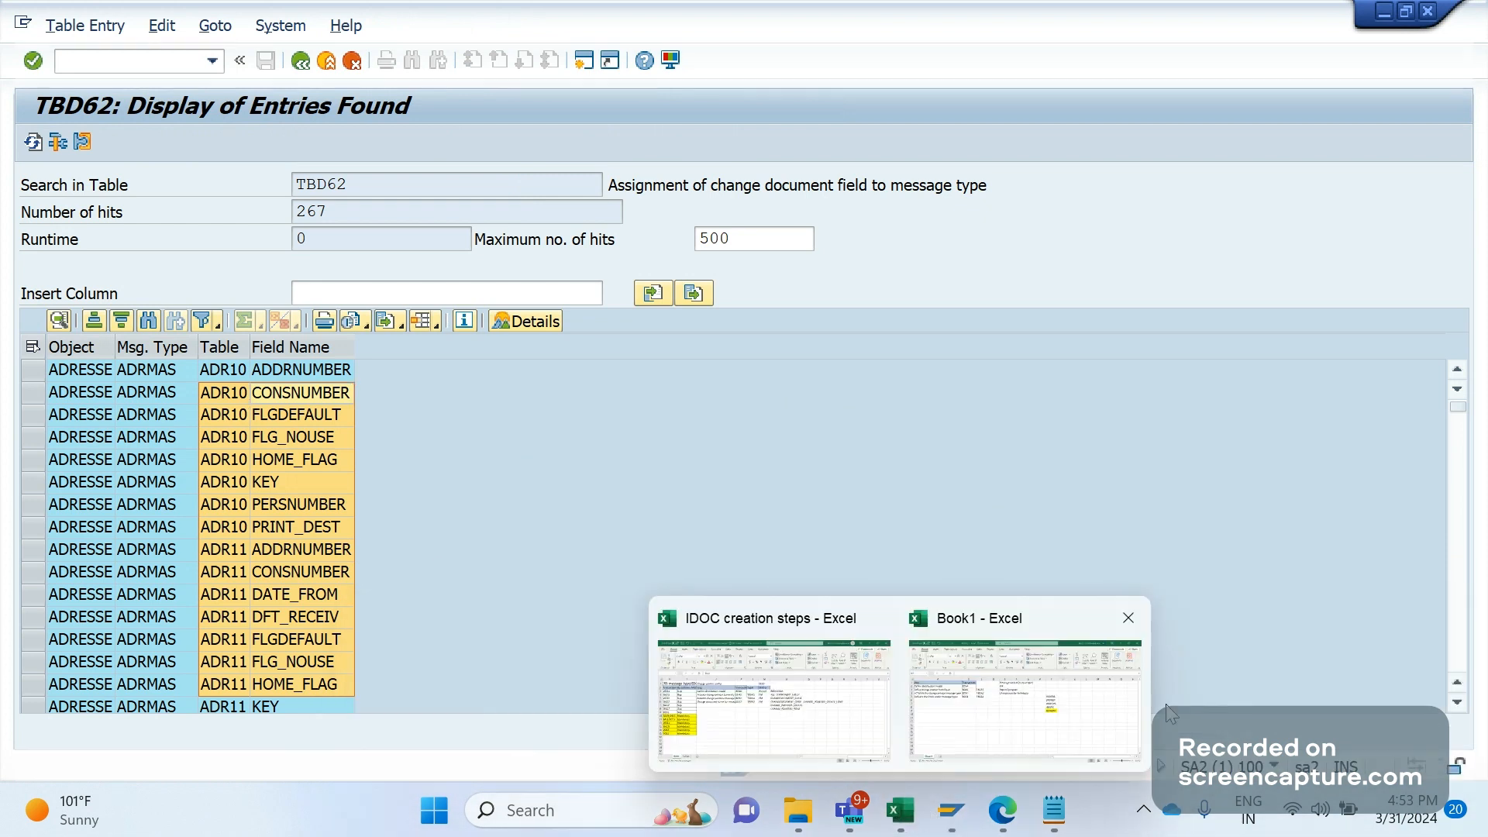
pyautogui.click(1039, 693)
pyautogui.click(222, 292)
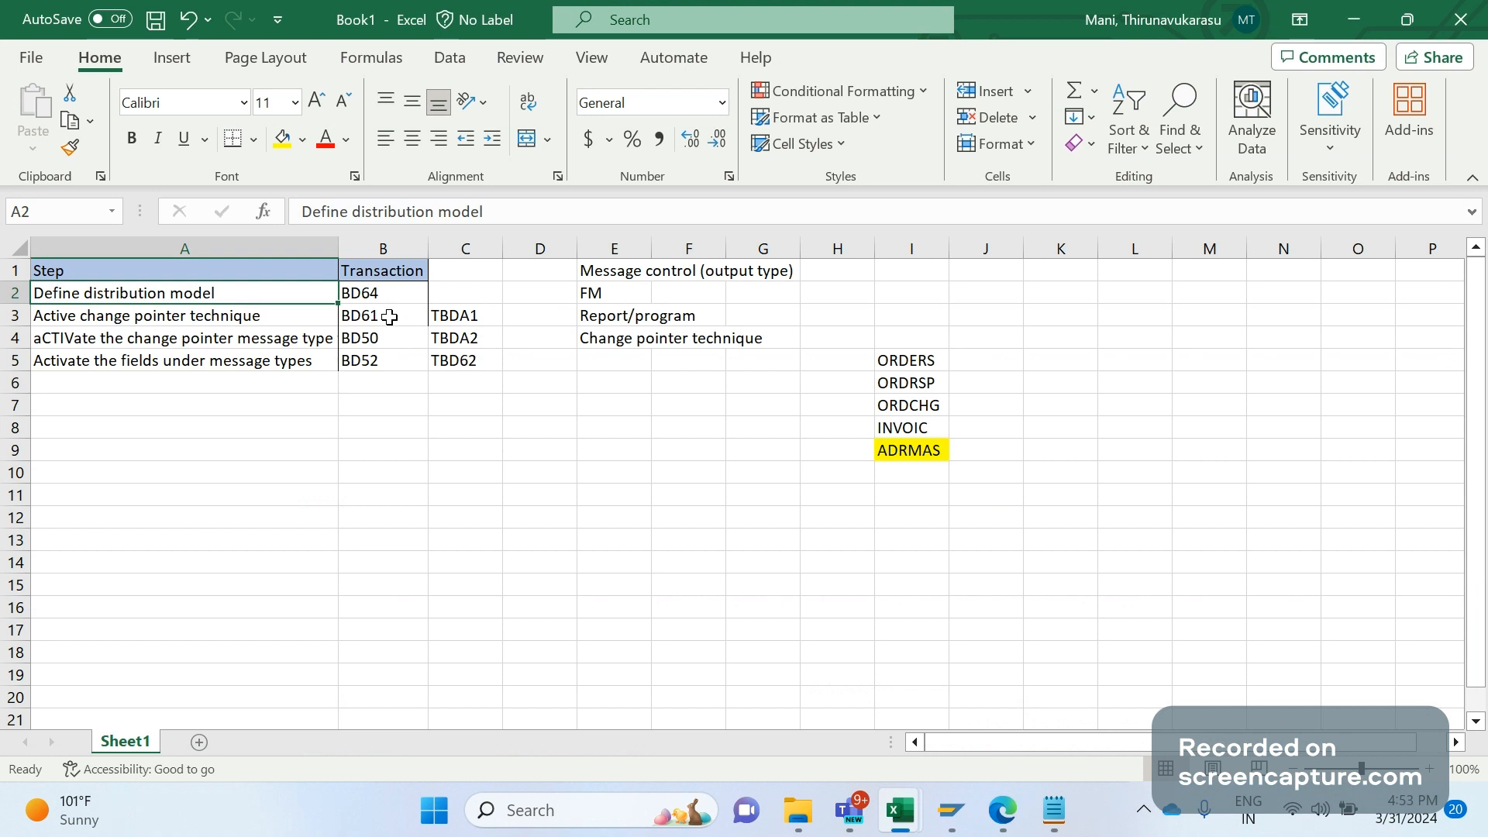
pyautogui.click(265, 322)
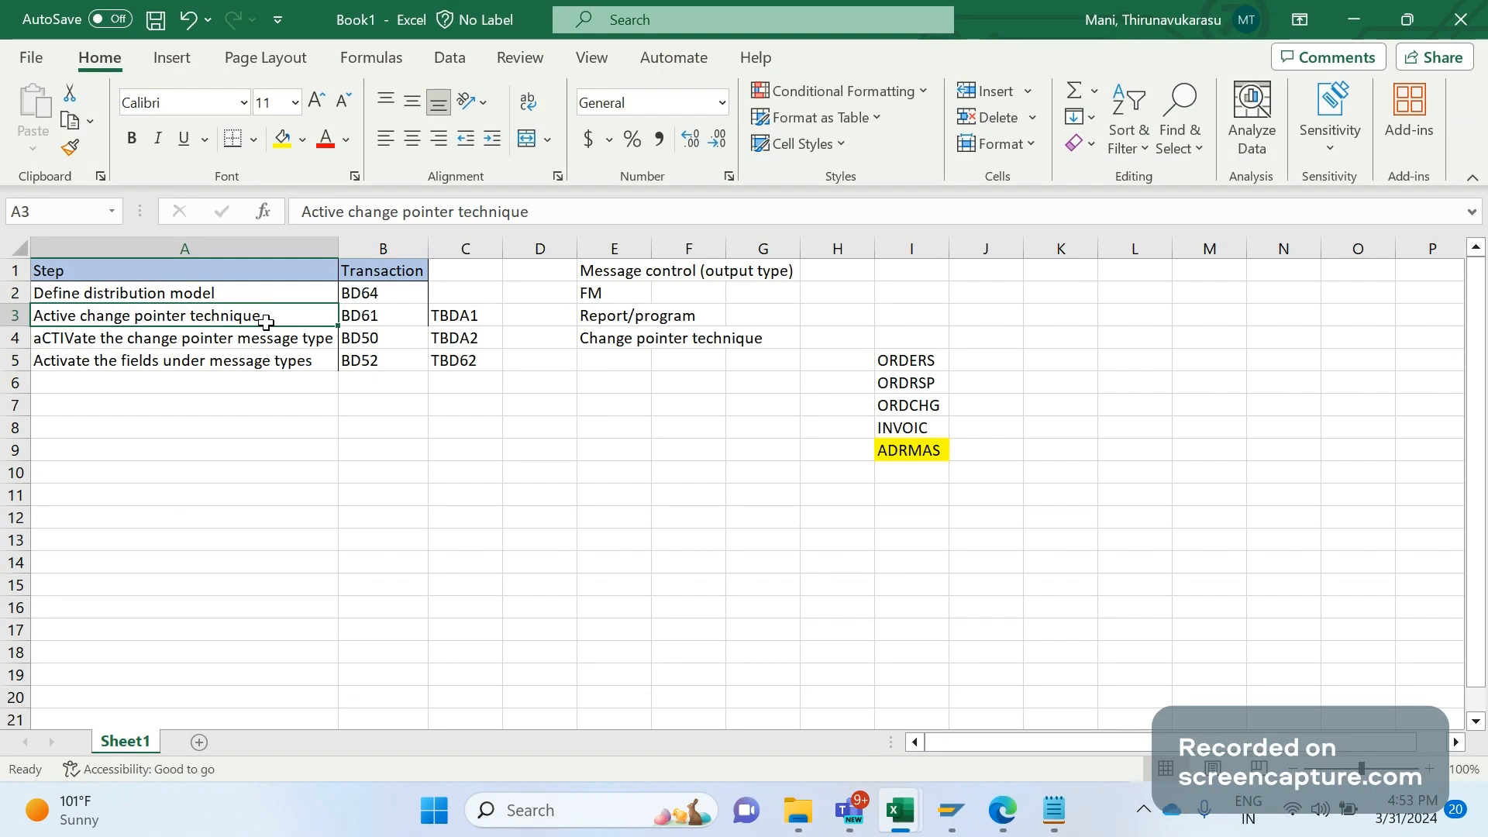
pyautogui.click(377, 321)
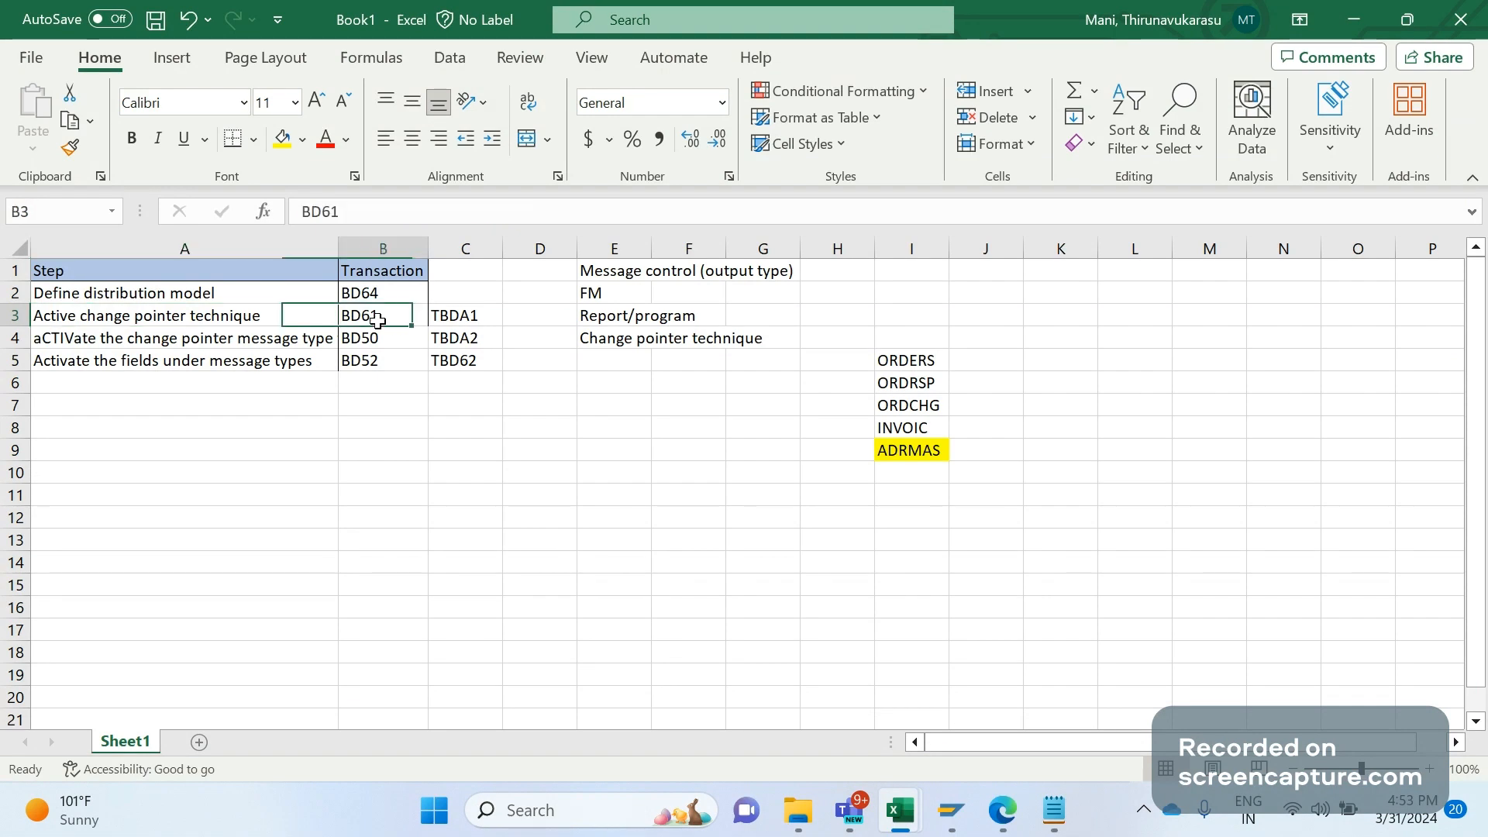
pyautogui.click(245, 343)
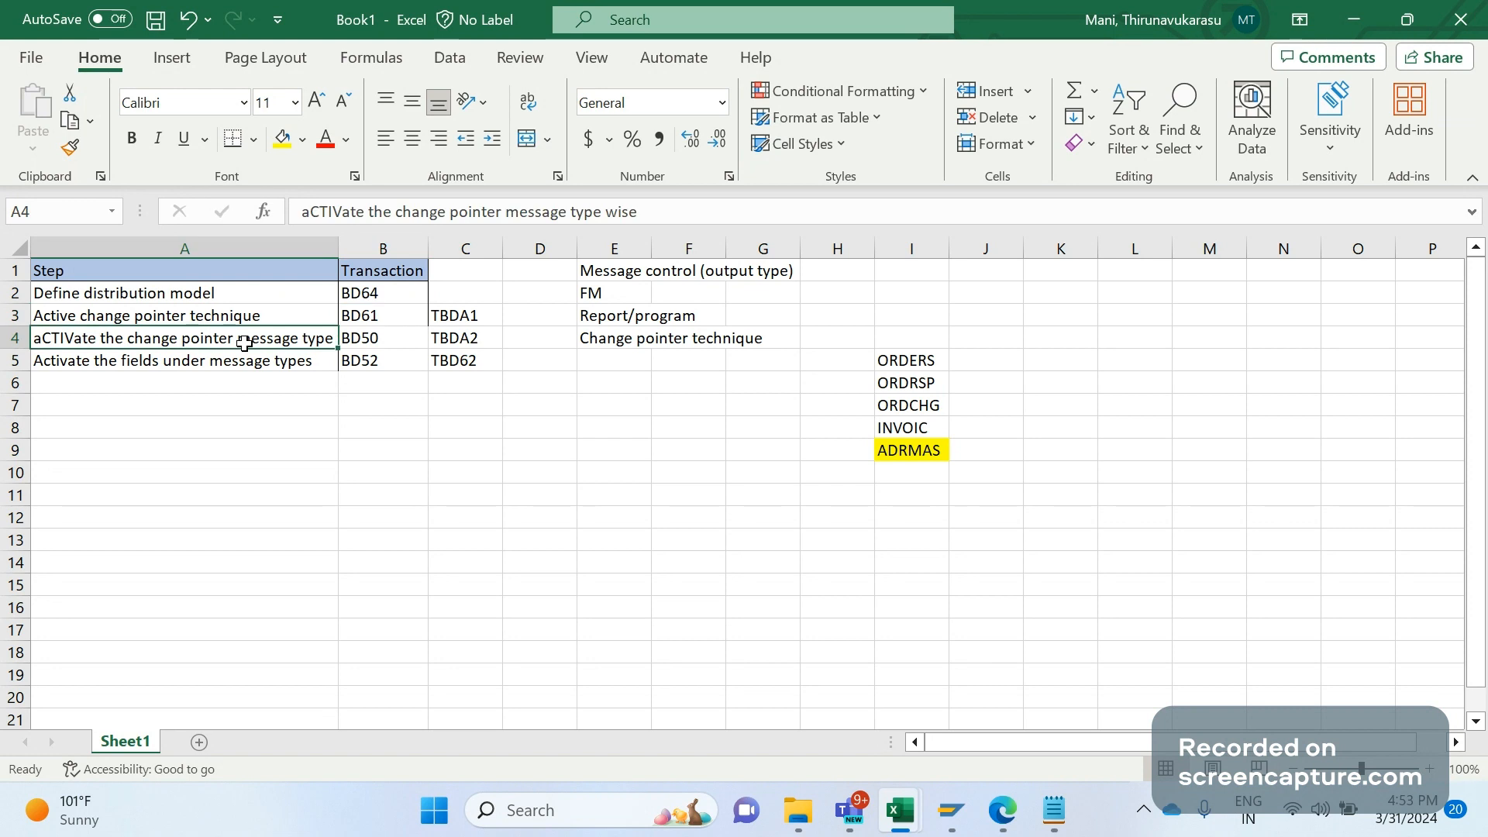
pyautogui.click(343, 346)
pyautogui.click(253, 363)
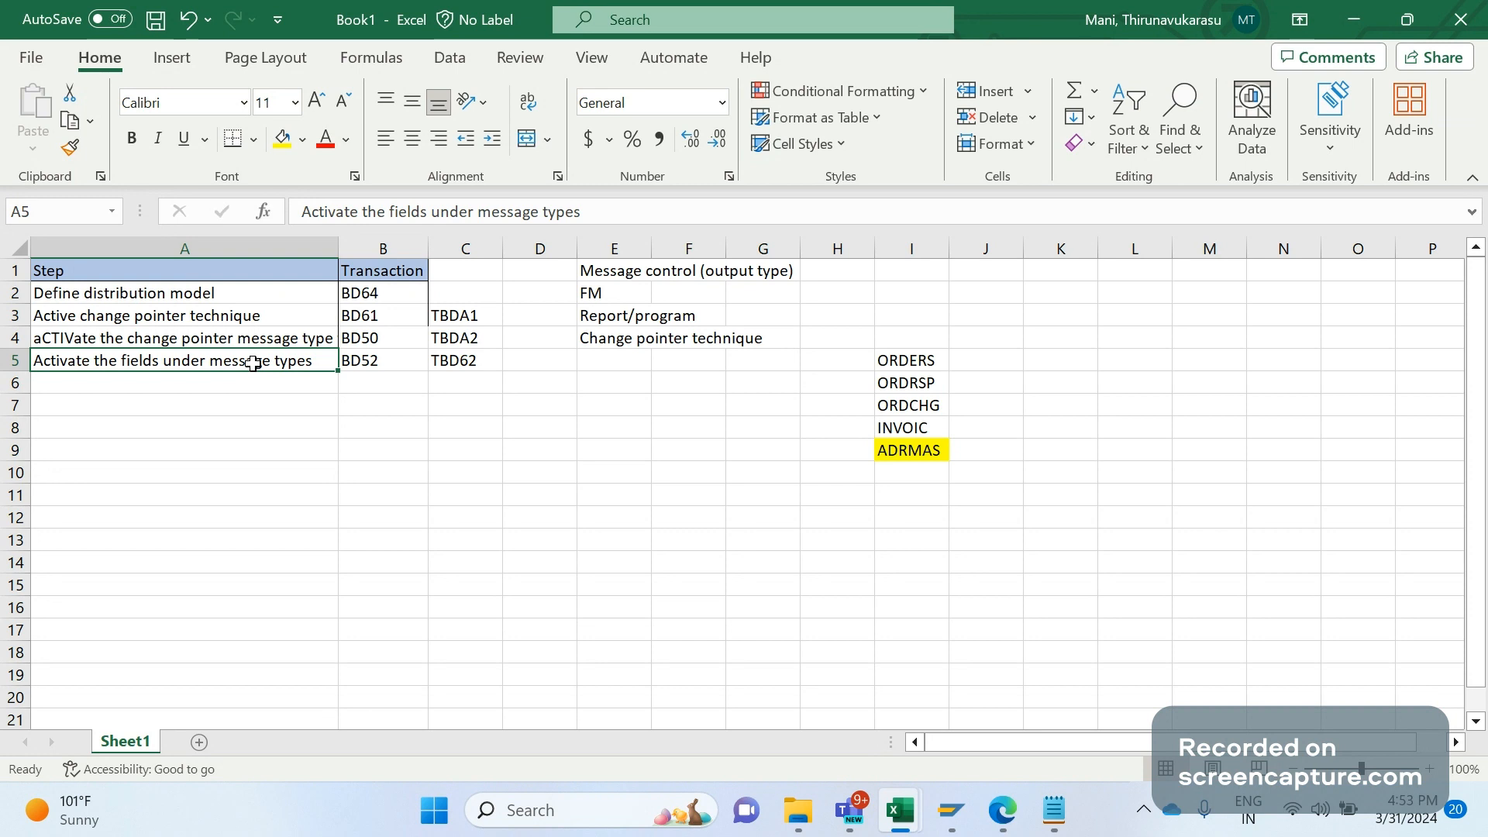
pyautogui.click(342, 358)
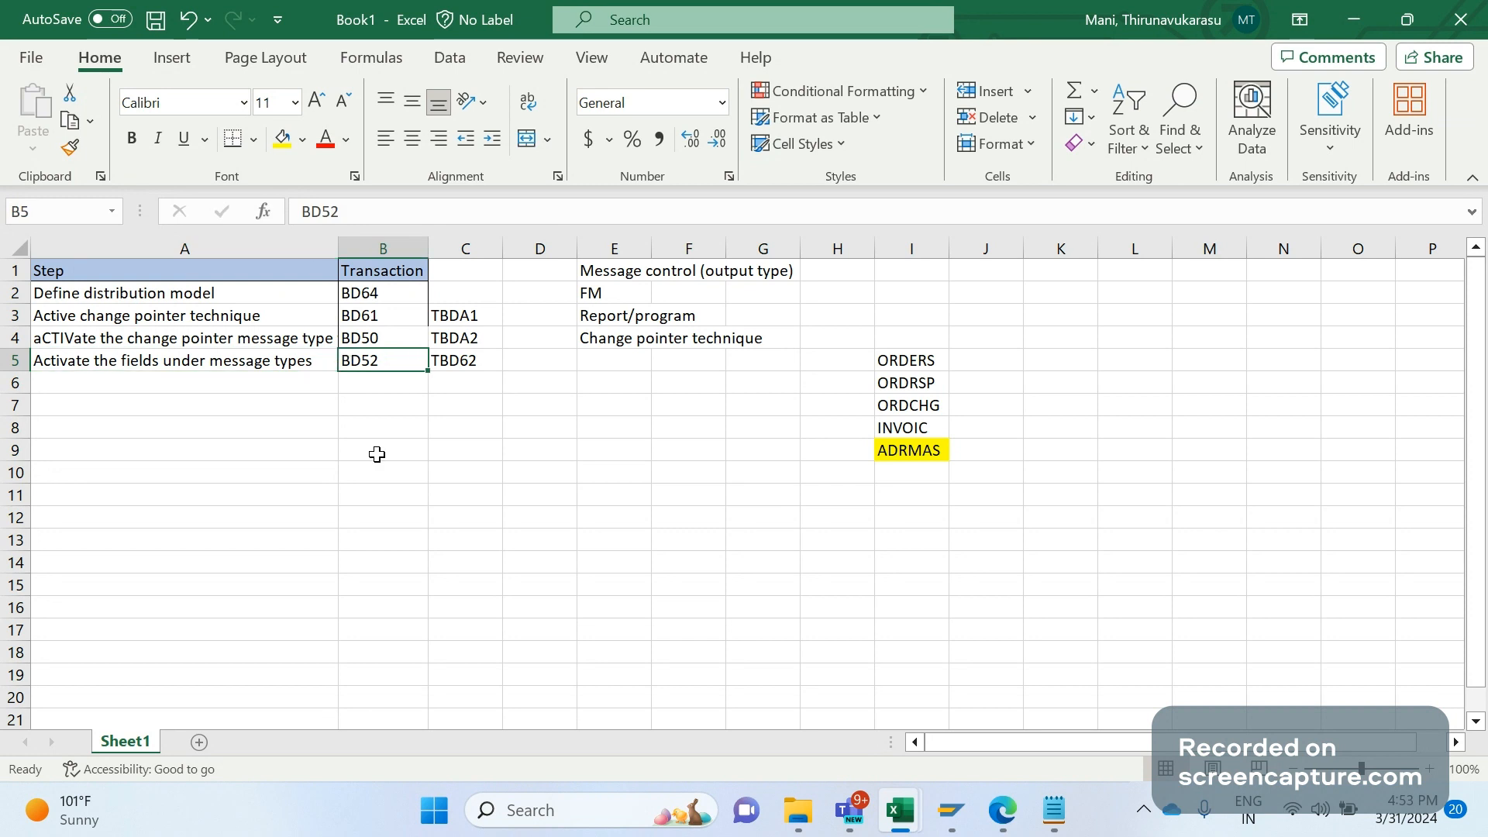
pyautogui.click(469, 465)
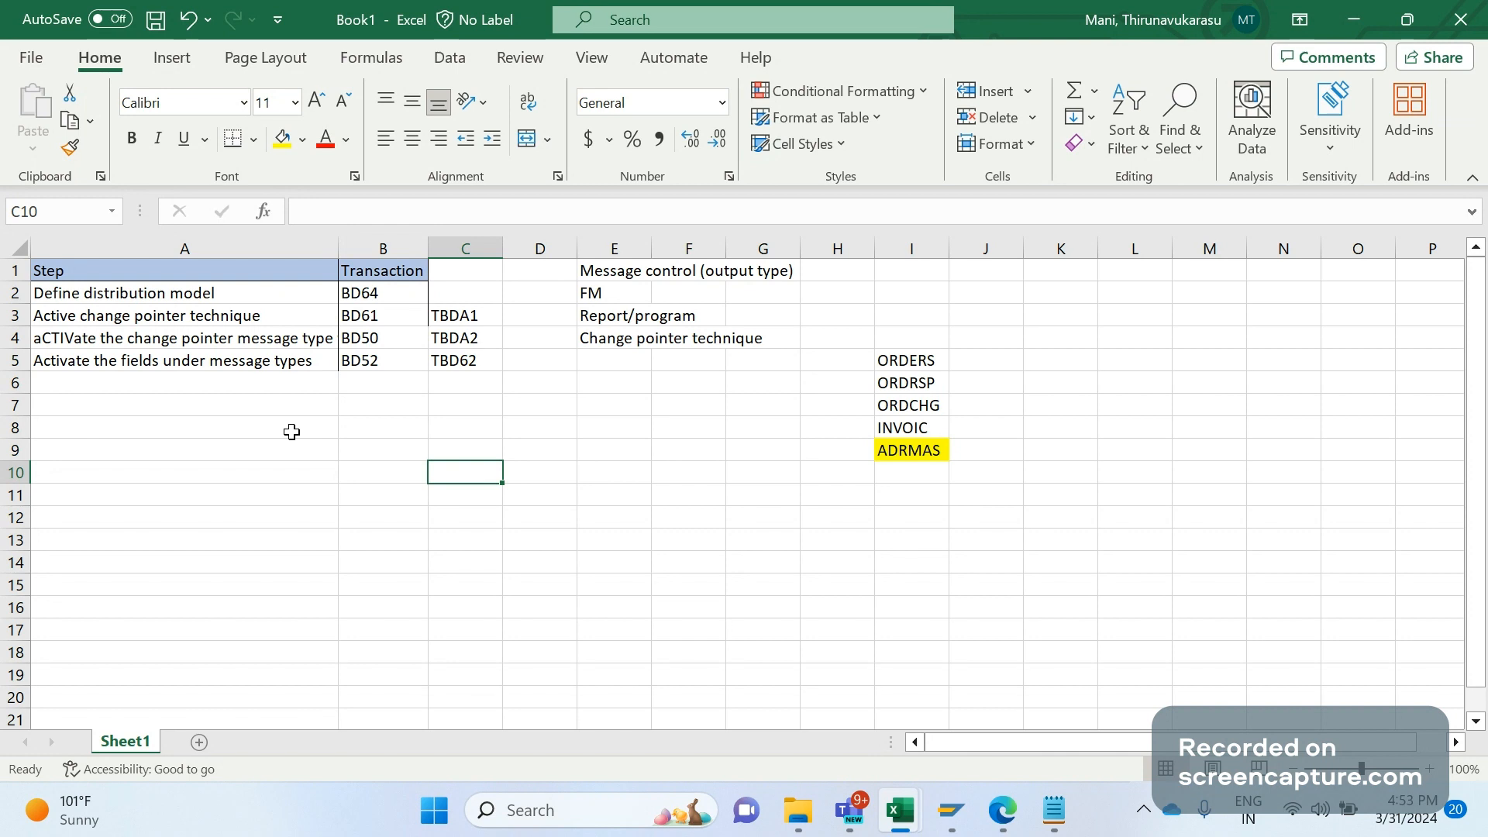
# Record transaction BD21 in cell B8 and its program RBDMIDOC in cell C8 of the configuration notes.
pyautogui.click(227, 430)
pyautogui.press('Right')
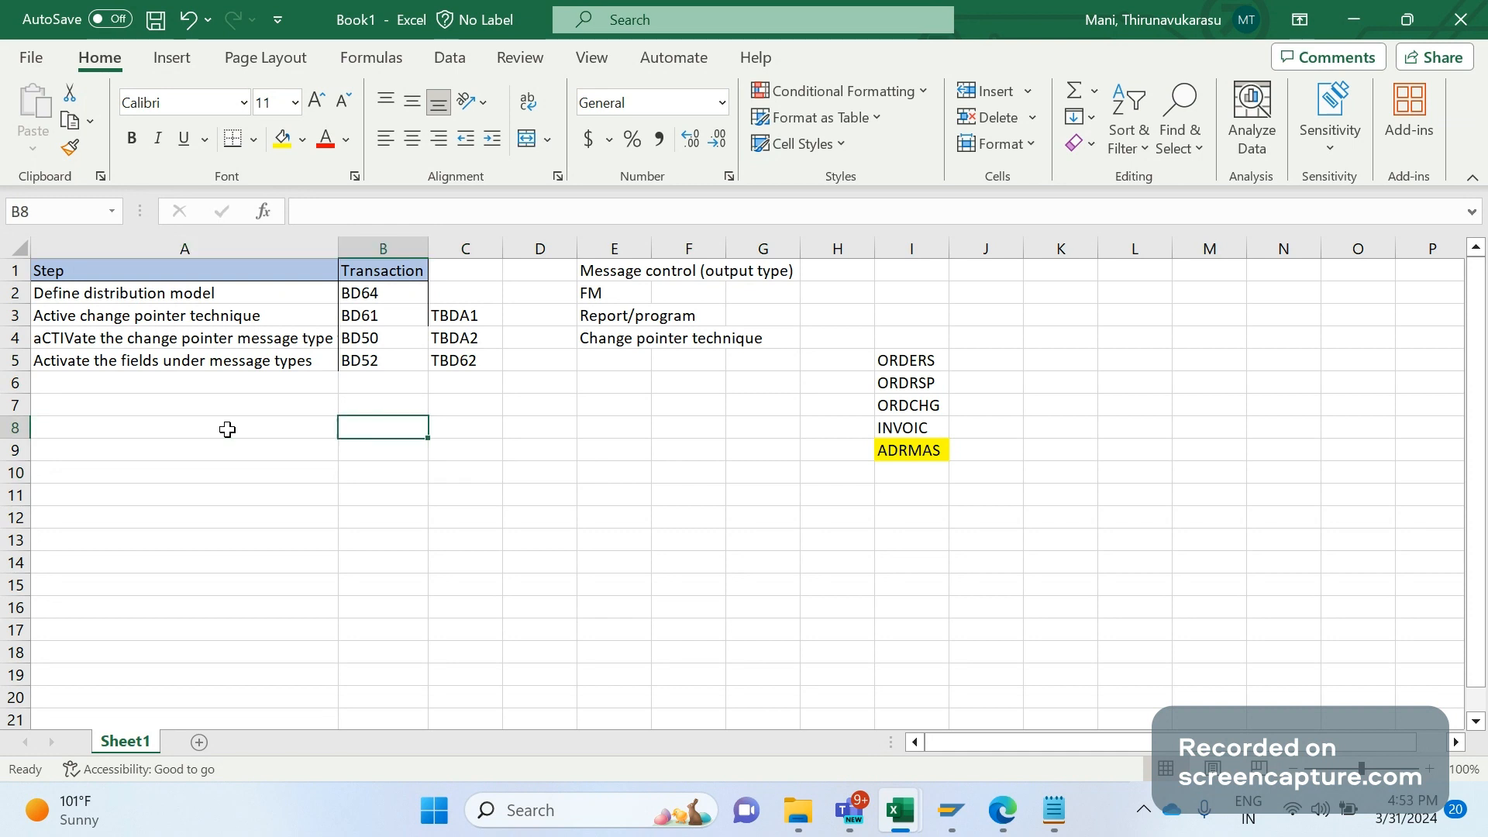
pyautogui.write('BD21')
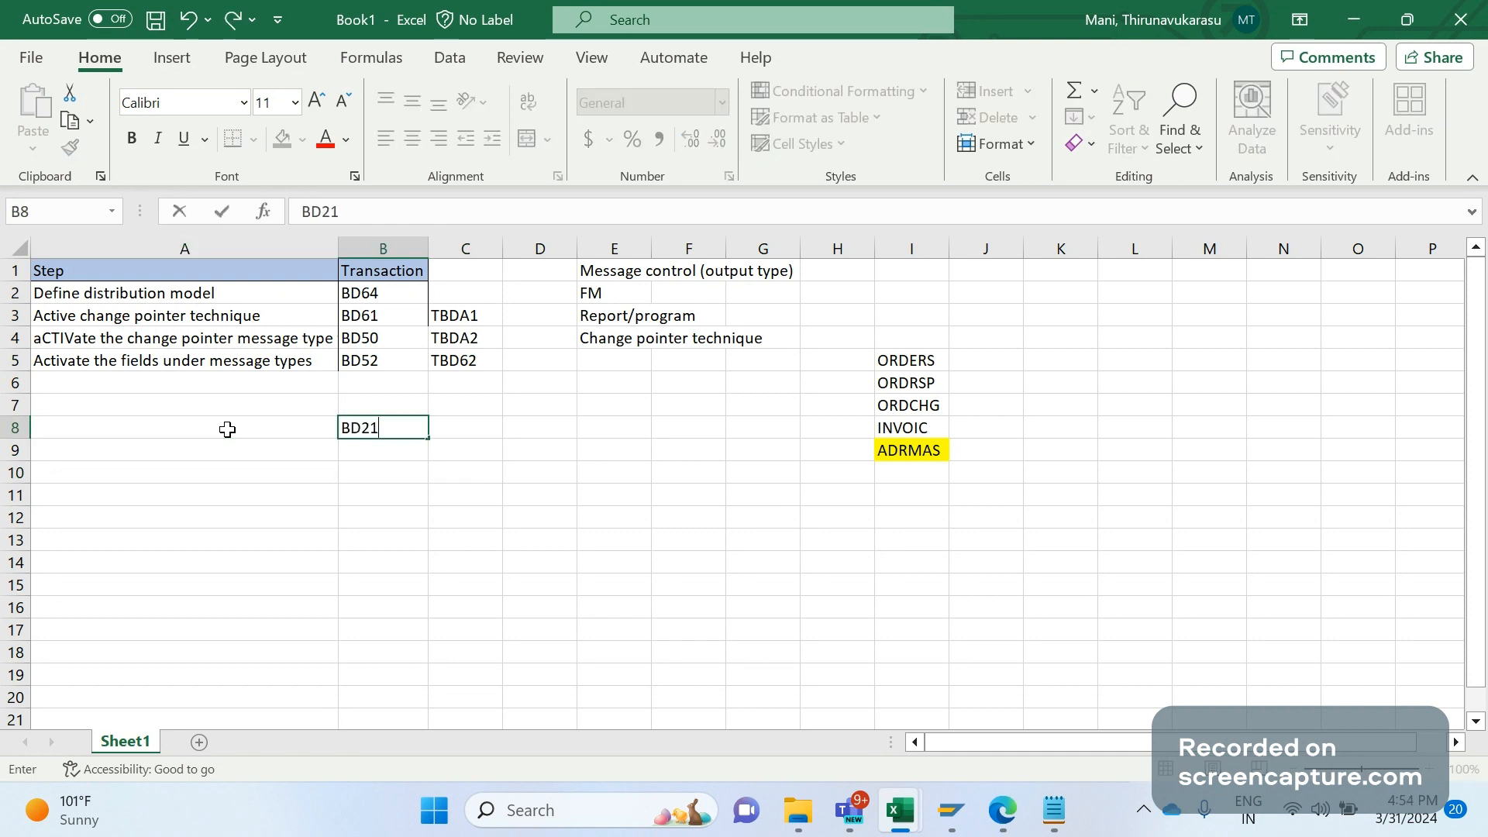
pyautogui.press('Tab')
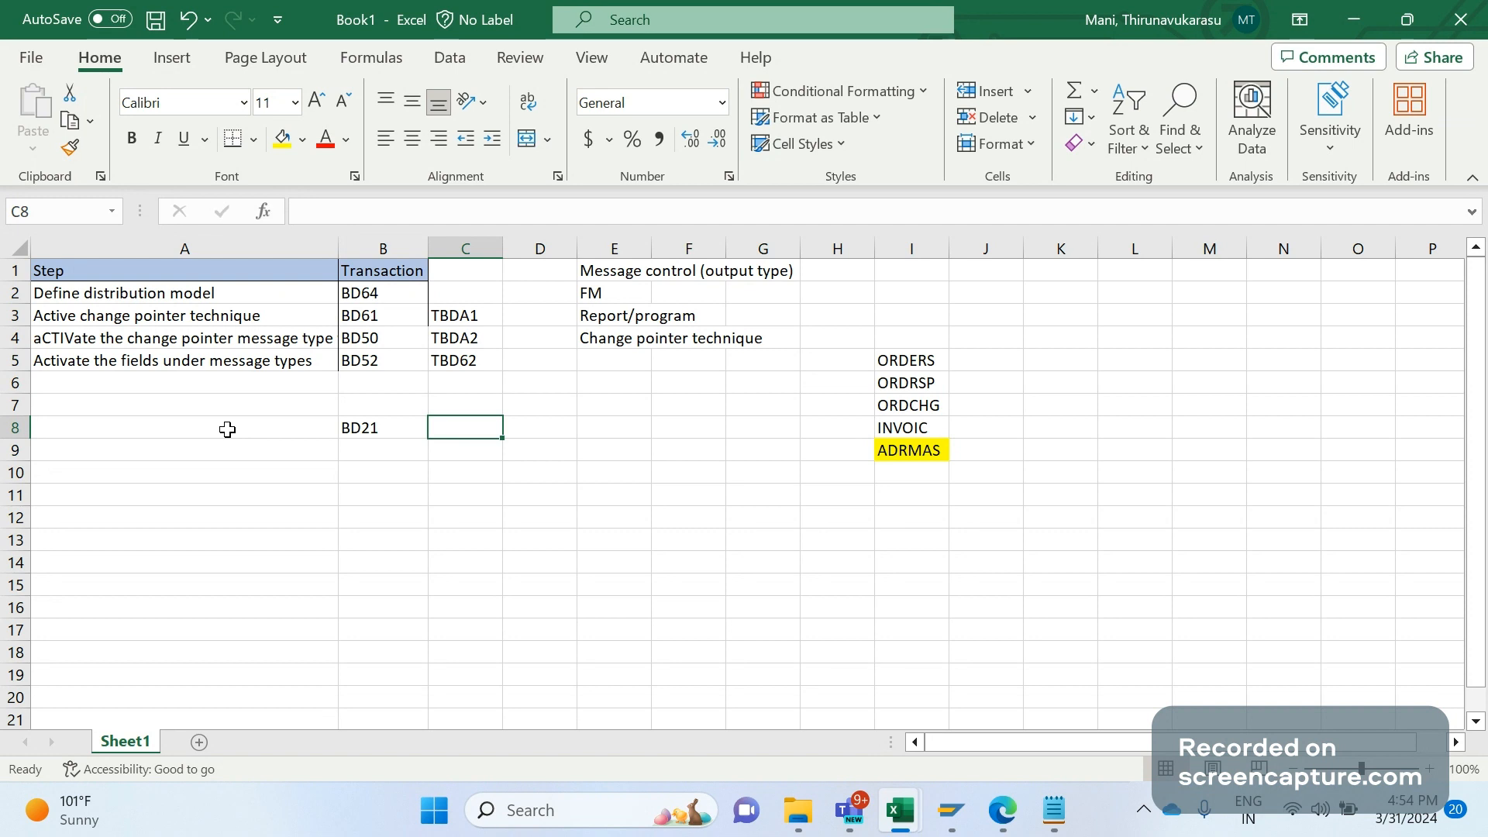
pyautogui.write('RBDM')
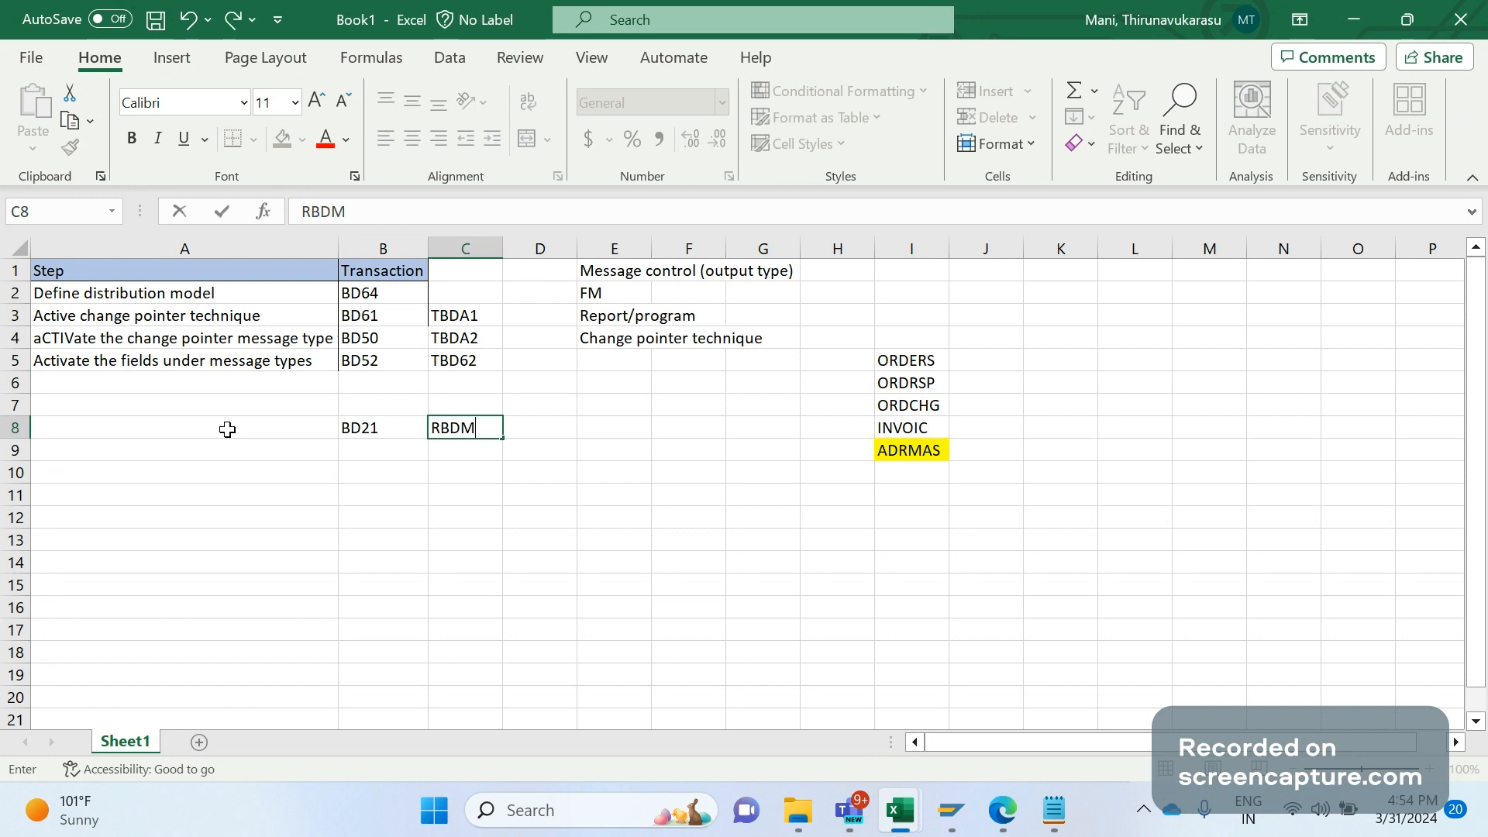
pyautogui.write('IDOC')
pyautogui.press('Return')
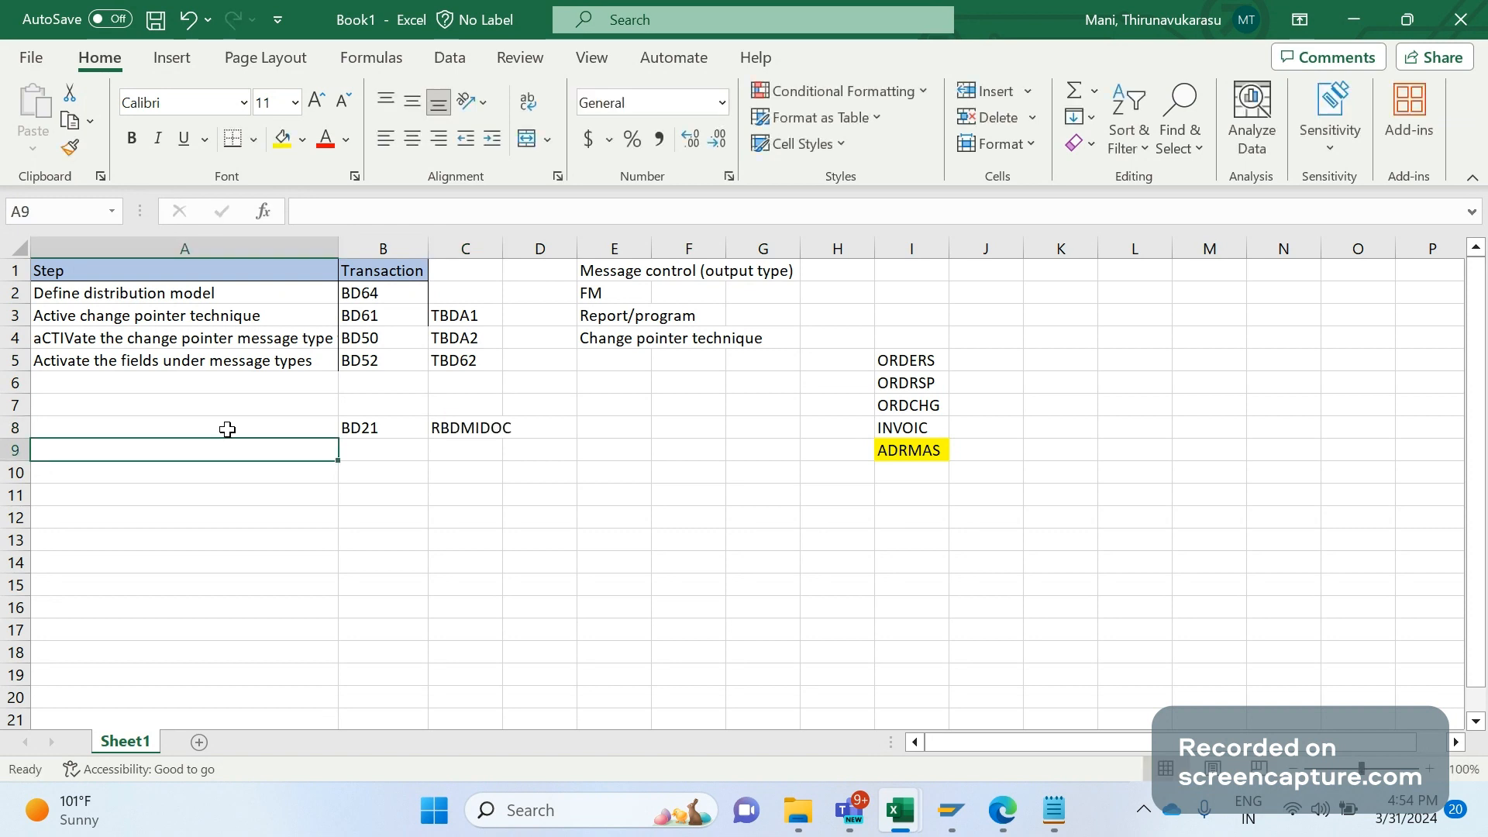
pyautogui.click(390, 431)
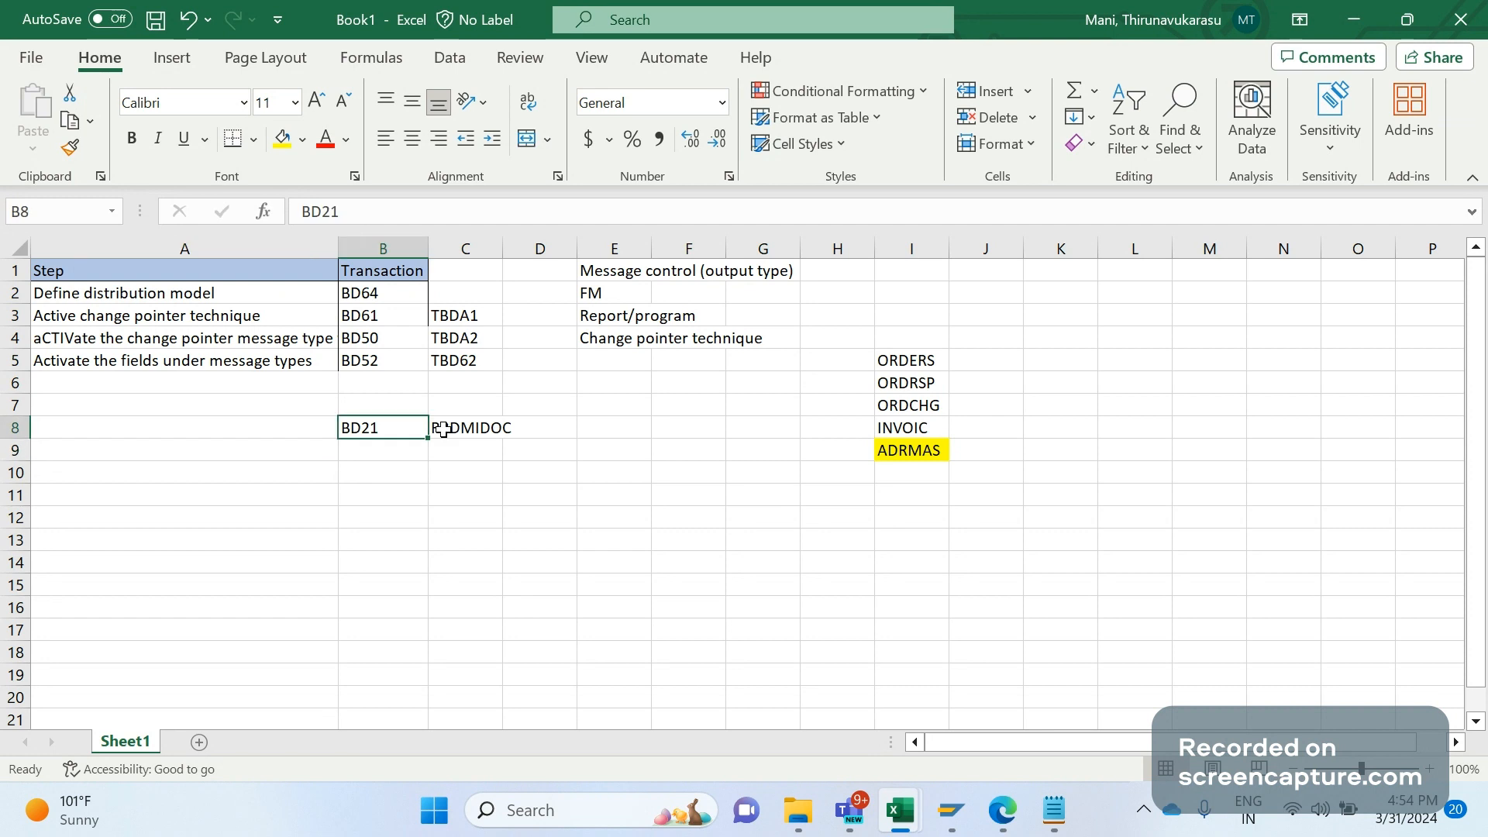
pyautogui.click(442, 429)
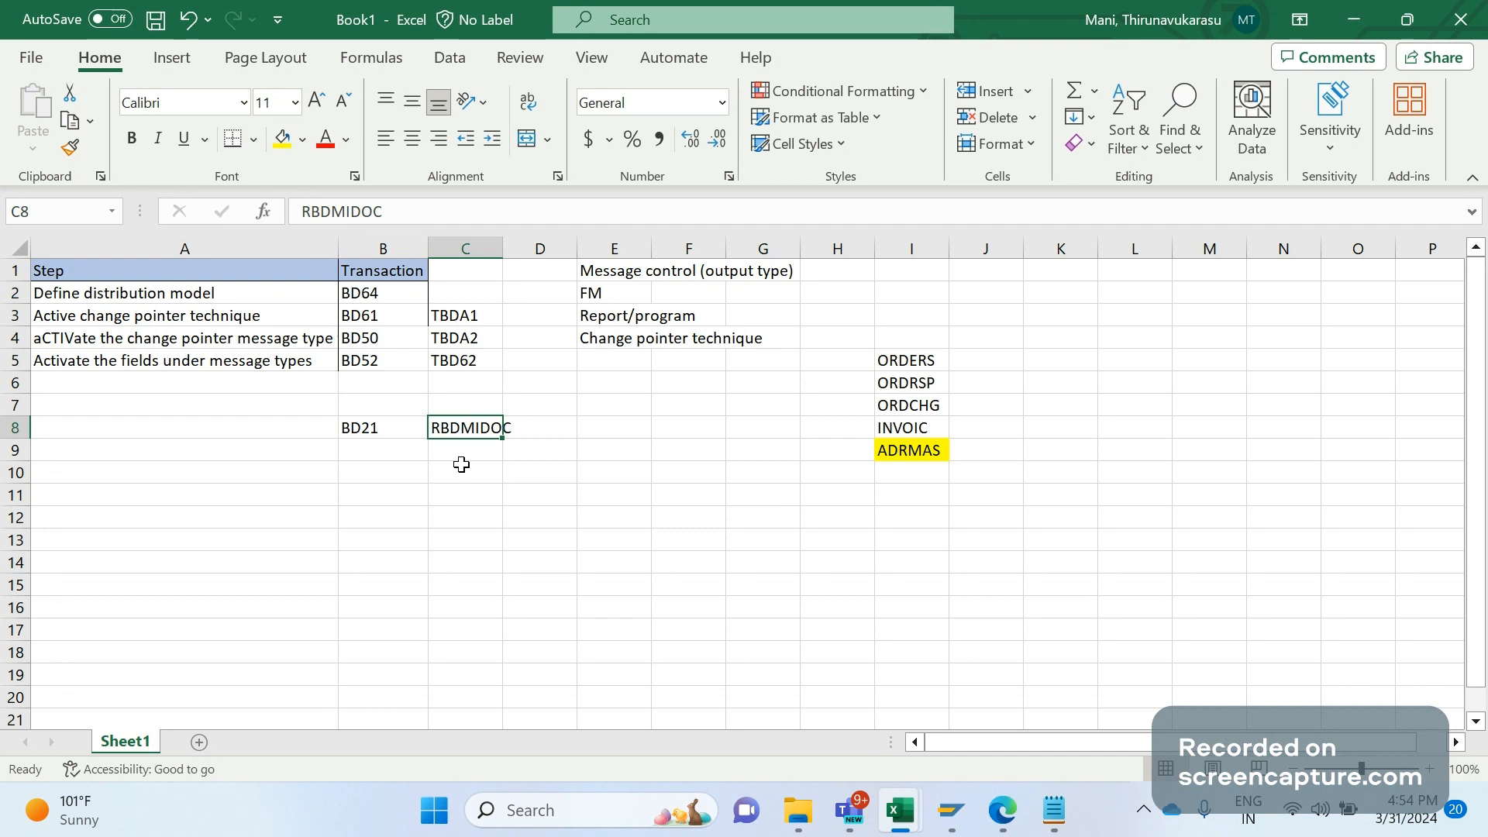
pyautogui.click(738, 503)
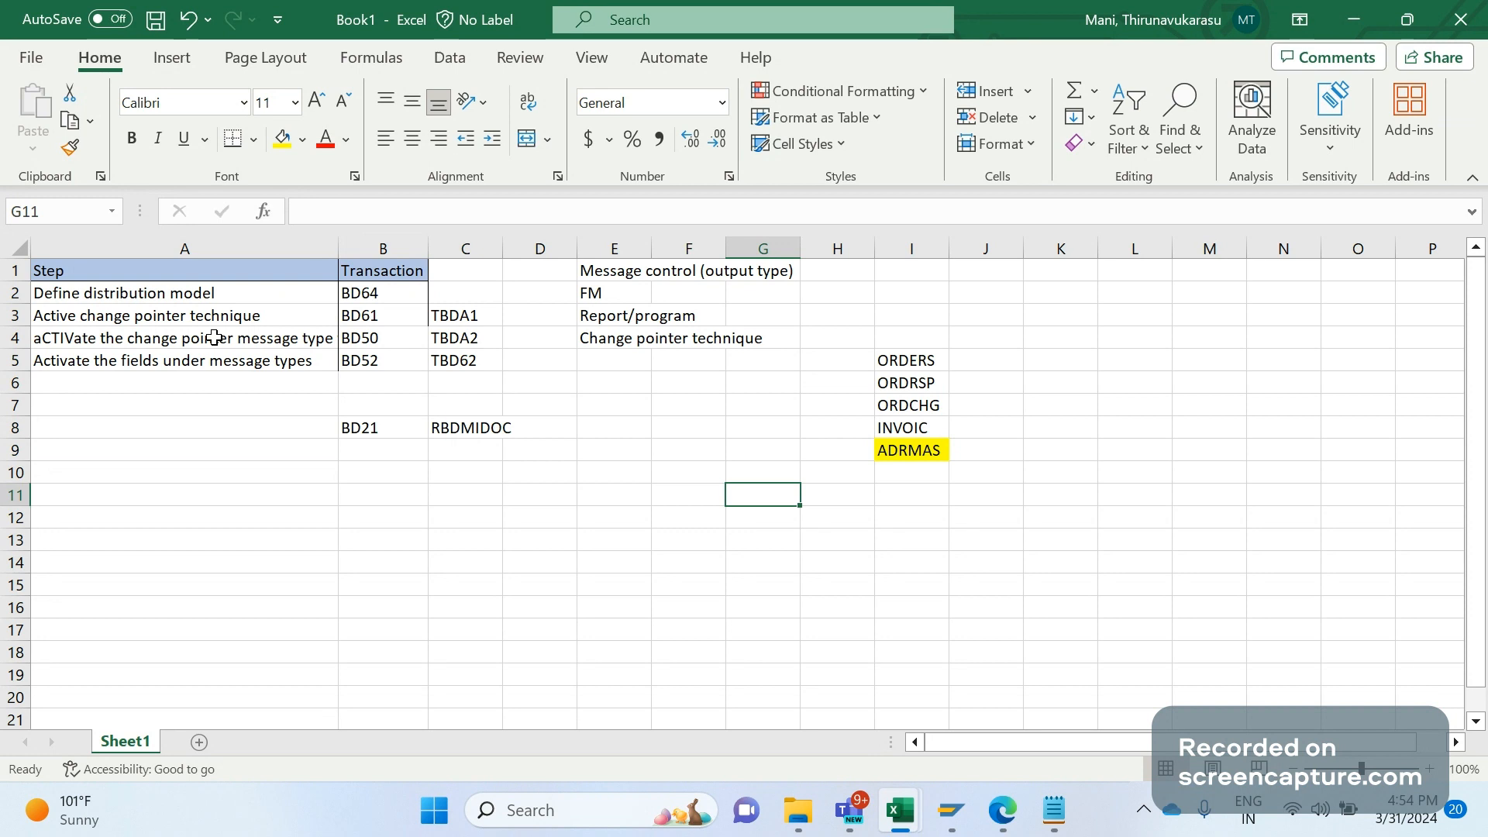
pyautogui.moveTo(193, 293); pyautogui.dragTo(359, 341)
pyautogui.click(540, 449)
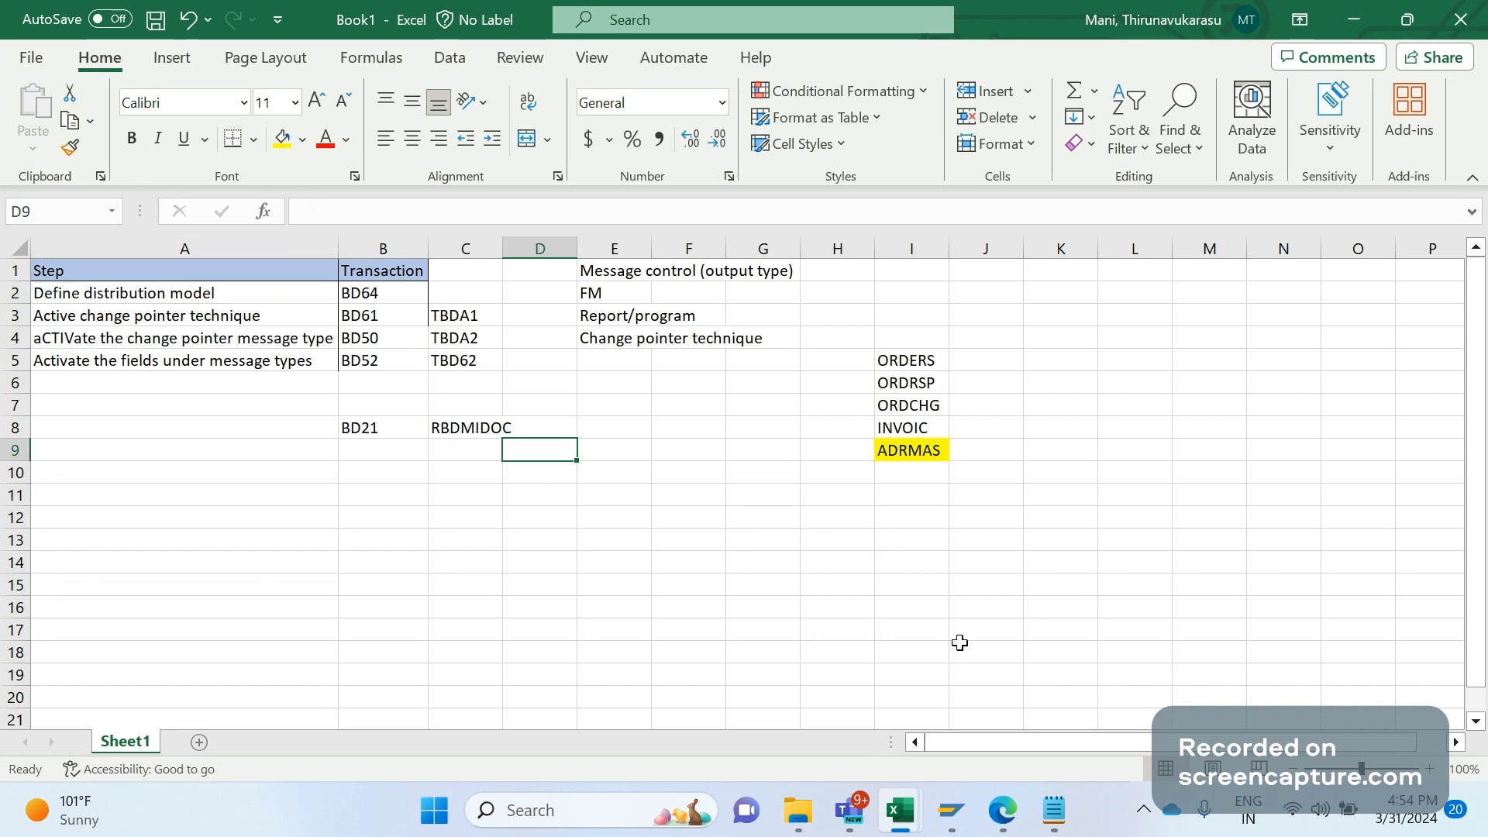
# Switch to the SAP session showing the TBD62 entries and open the Customer Change transaction there.
pyautogui.moveTo(952, 810)
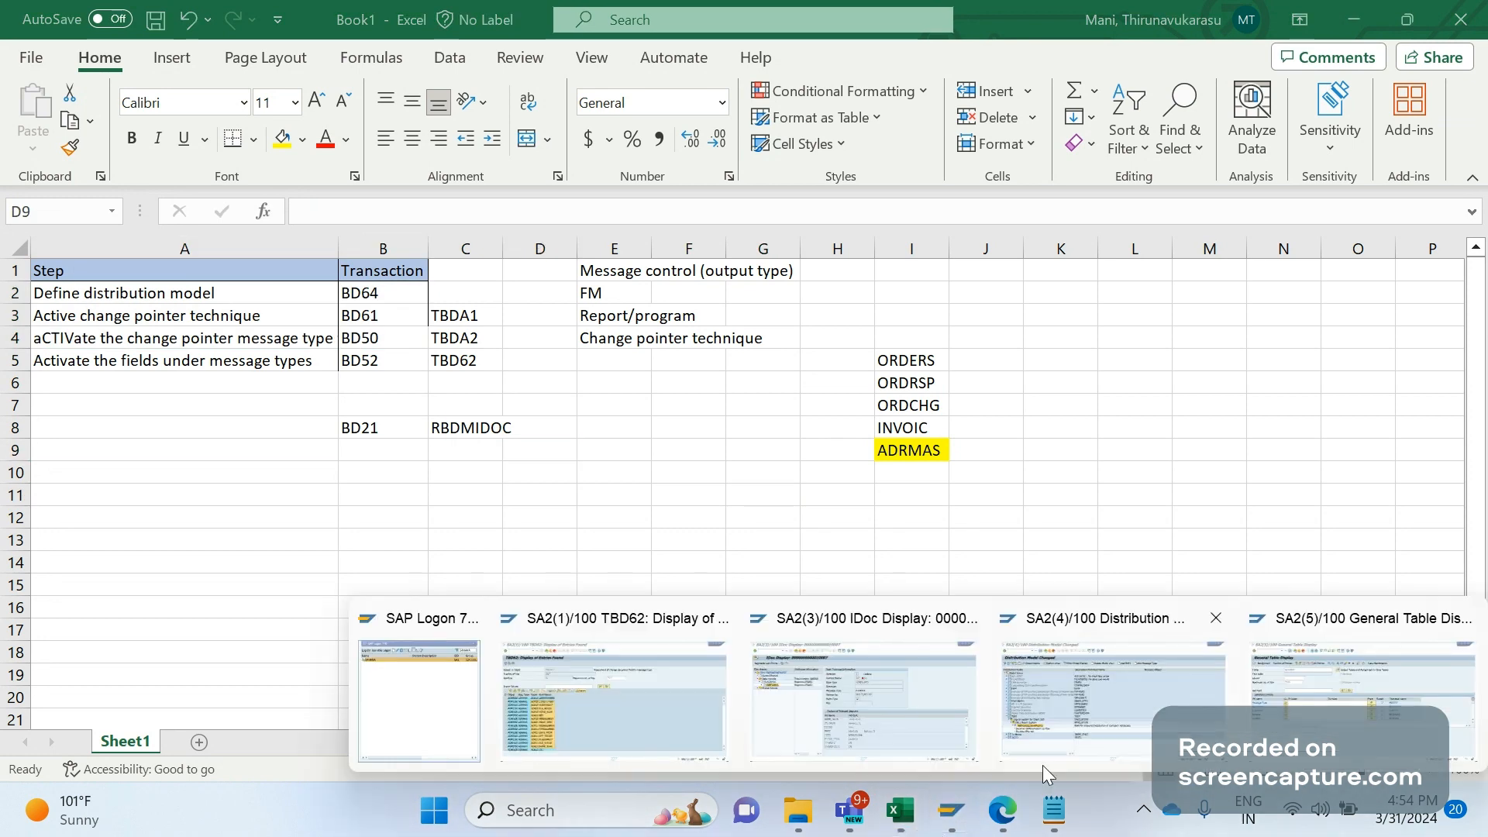
pyautogui.click(696, 695)
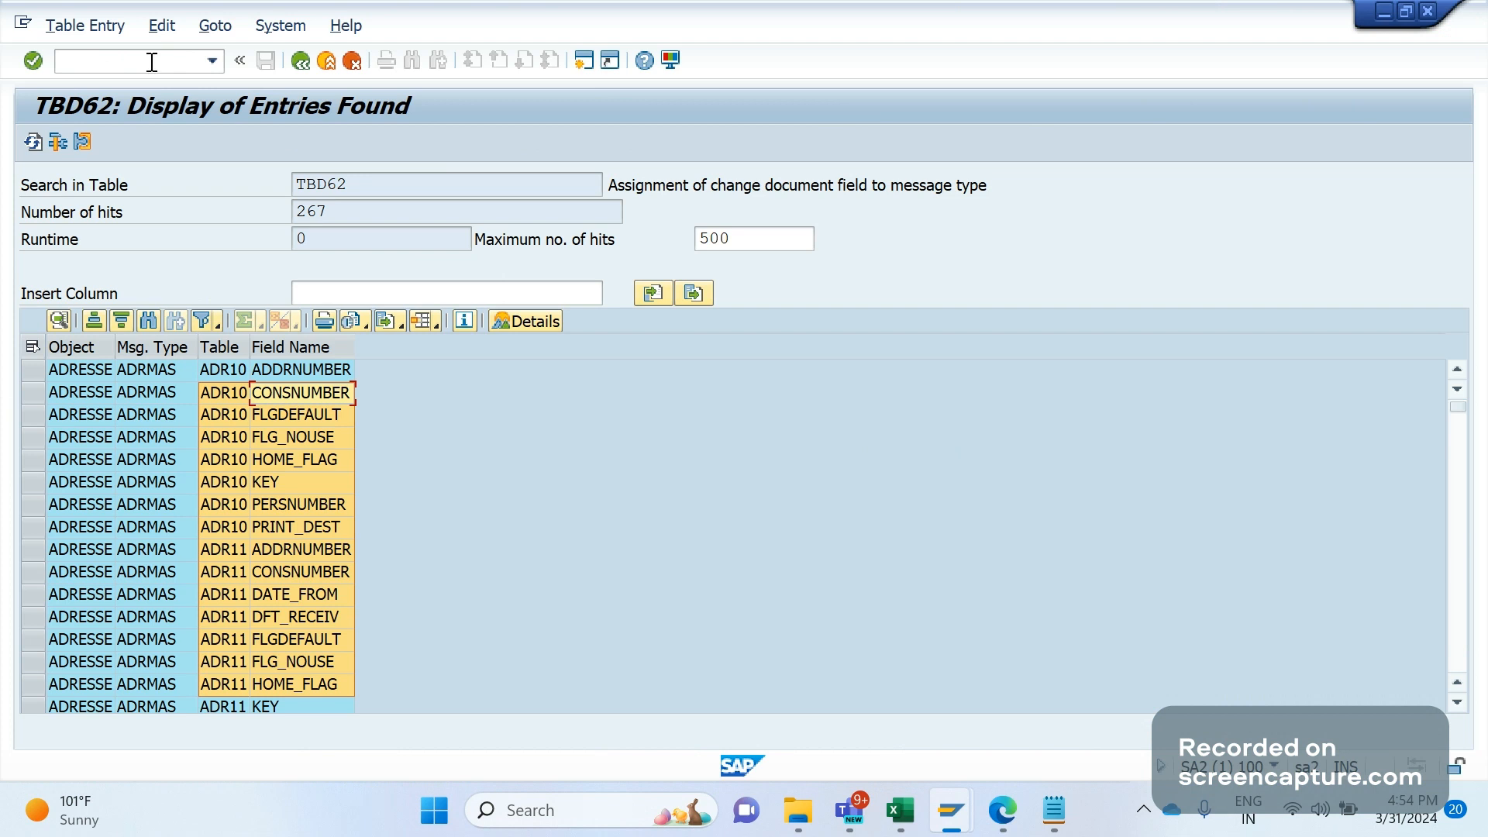
pyautogui.click(152, 62)
pyautogui.write('/NVD')
pyautogui.press('BackSpace')
pyautogui.press('BackSpace')
pyautogui.write('BD')
pyautogui.press('BackSpace')
pyautogui.press('BackSpace')
pyautogui.write('VD')
pyautogui.press('Return')
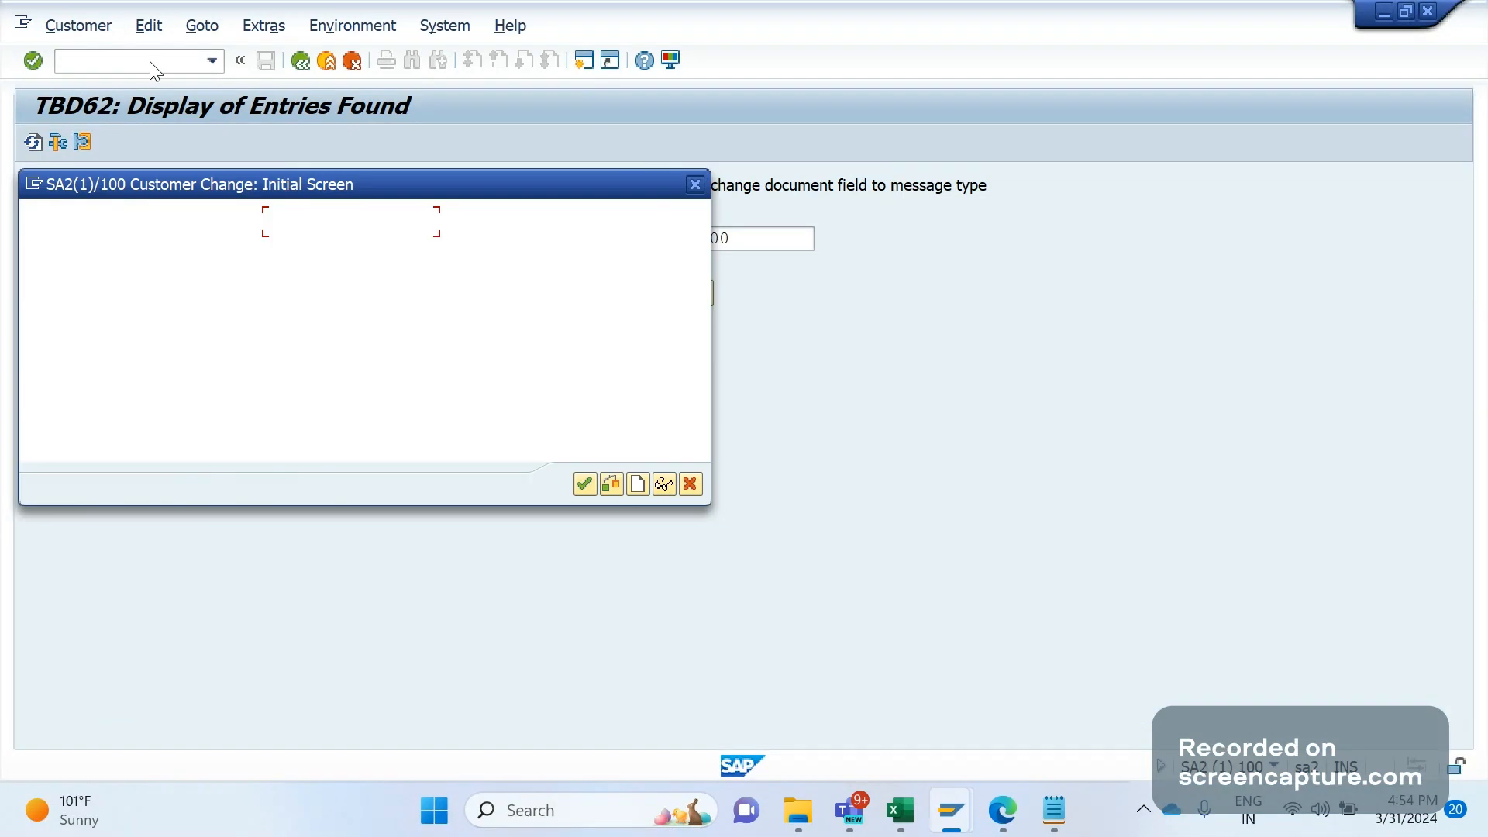
# Open the proposed customer's general data, append 5 to the end of the name and save the changes.
pyautogui.click(583, 488)
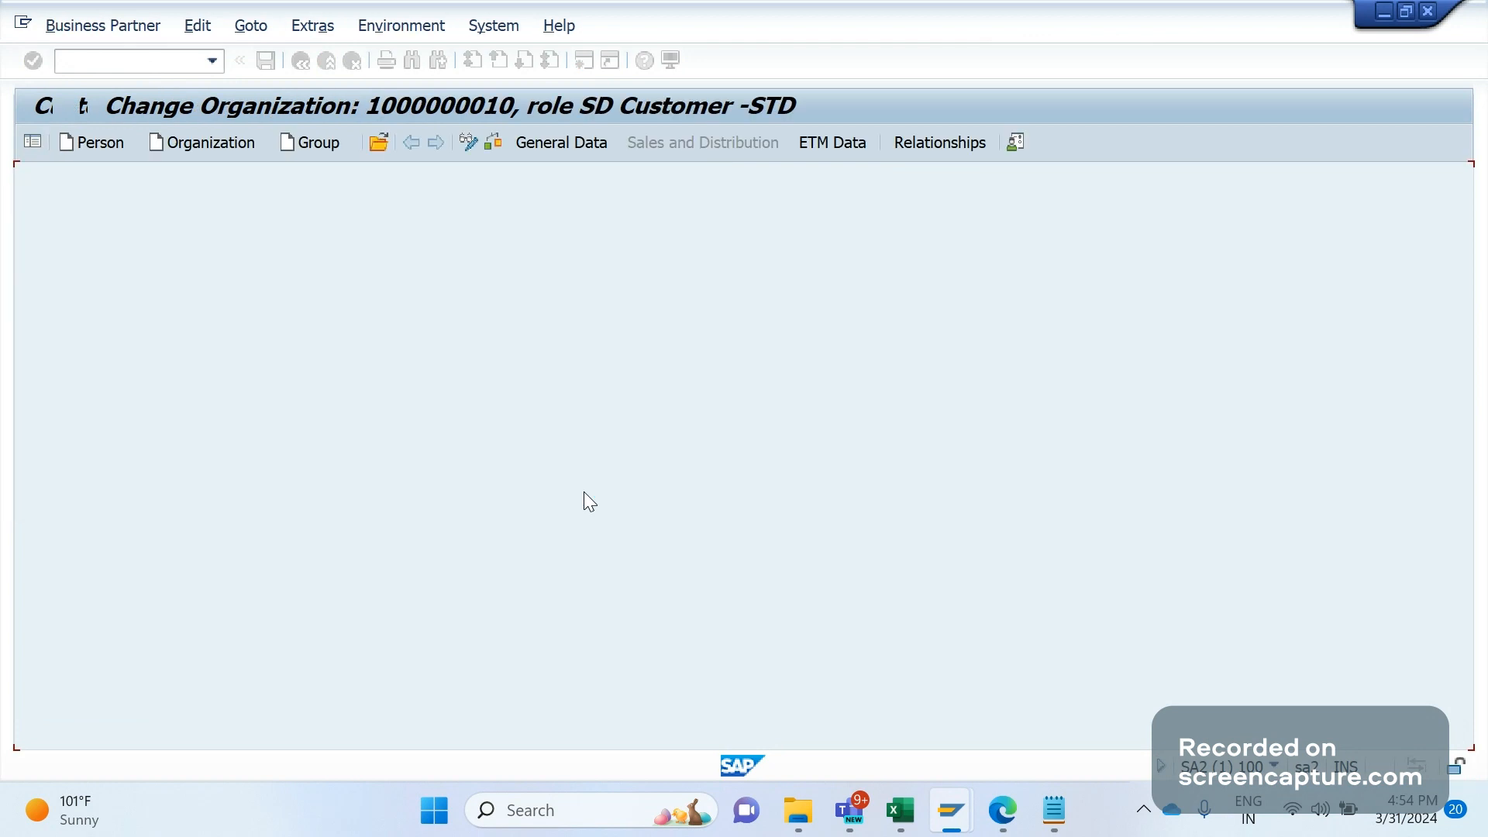
pyautogui.click(533, 144)
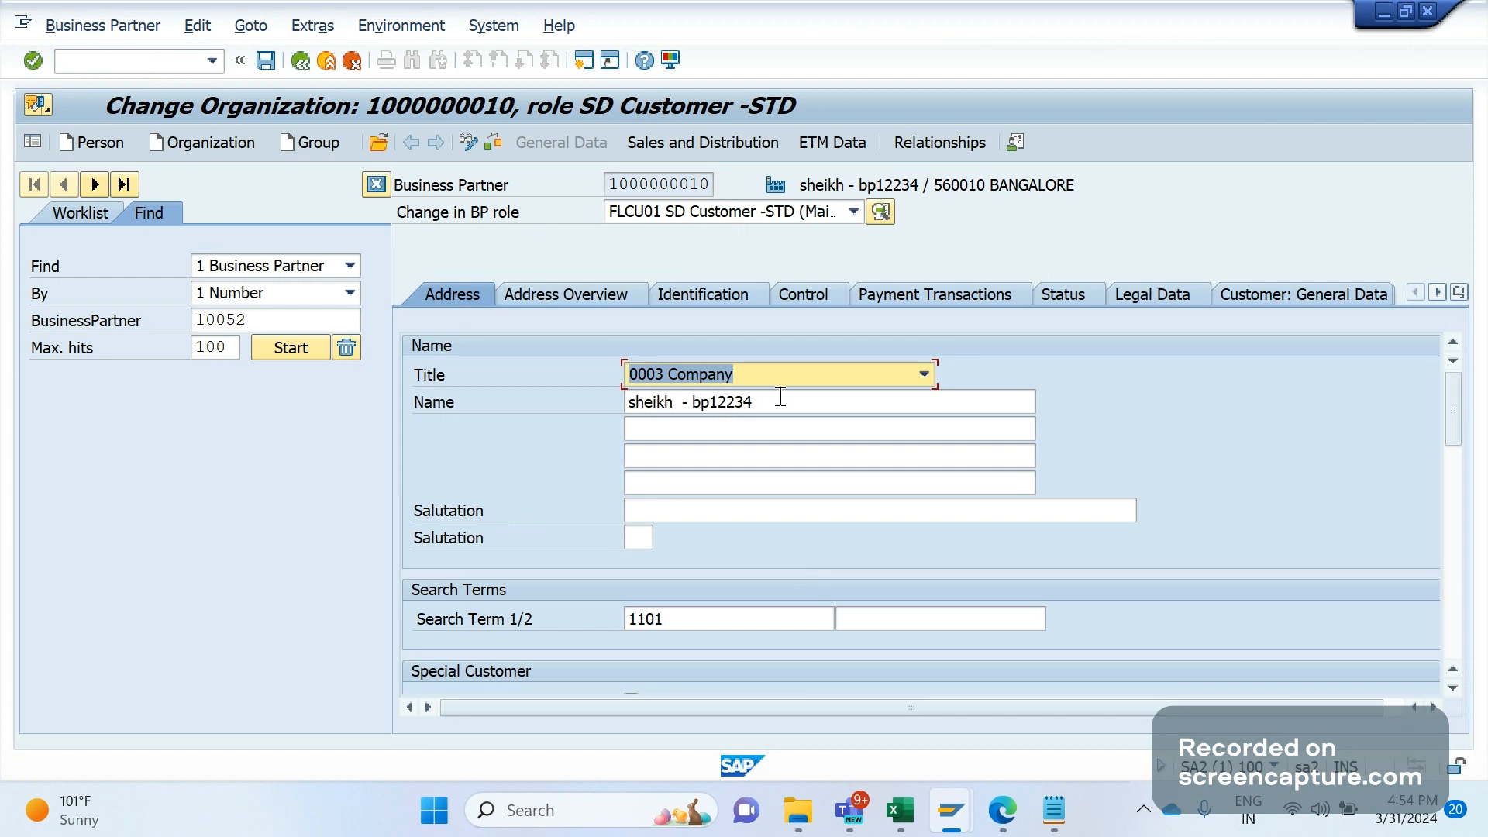
pyautogui.click(780, 397)
pyautogui.write('5')
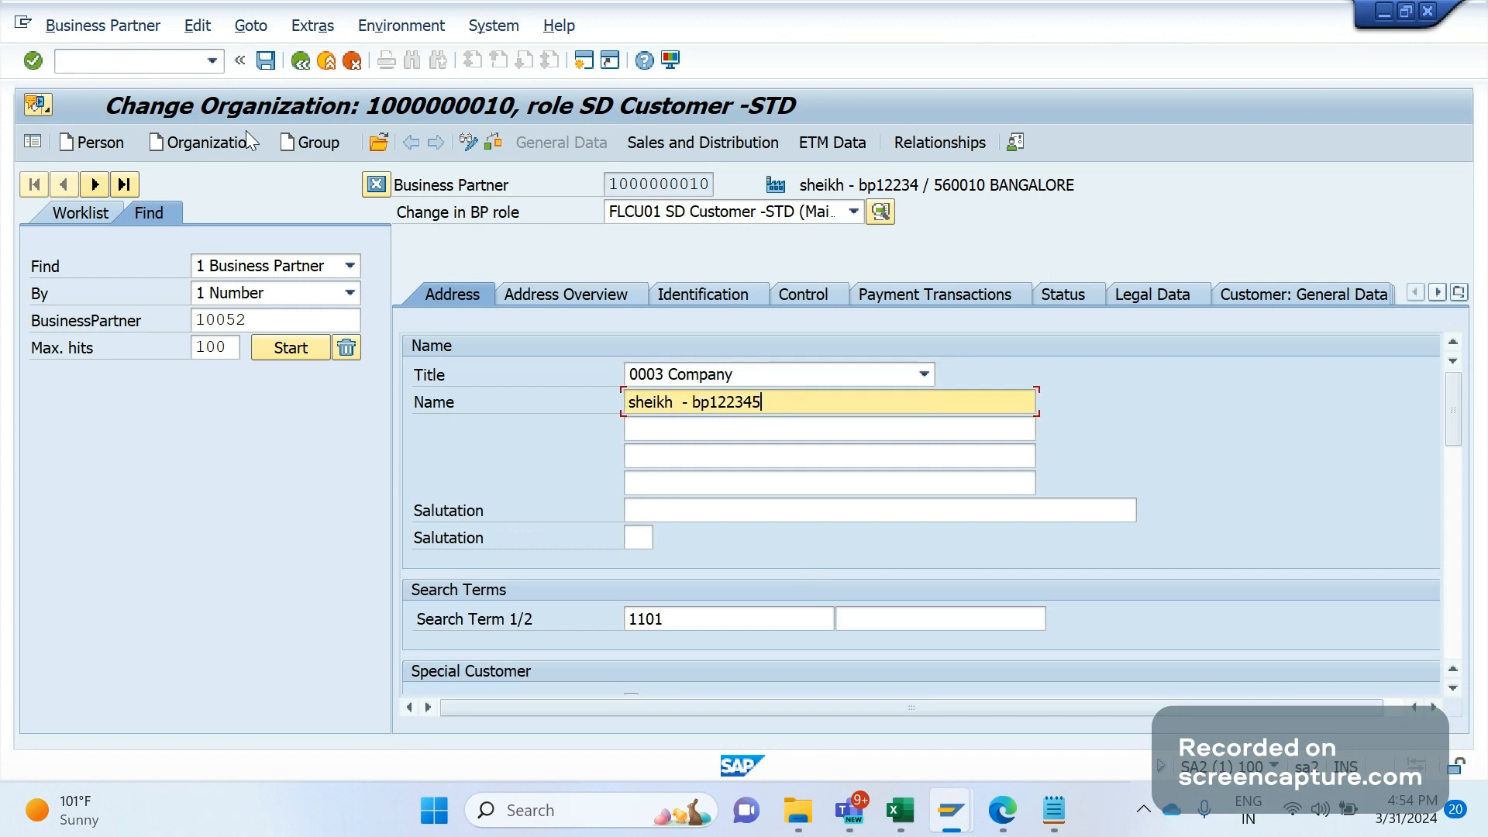
pyautogui.click(266, 71)
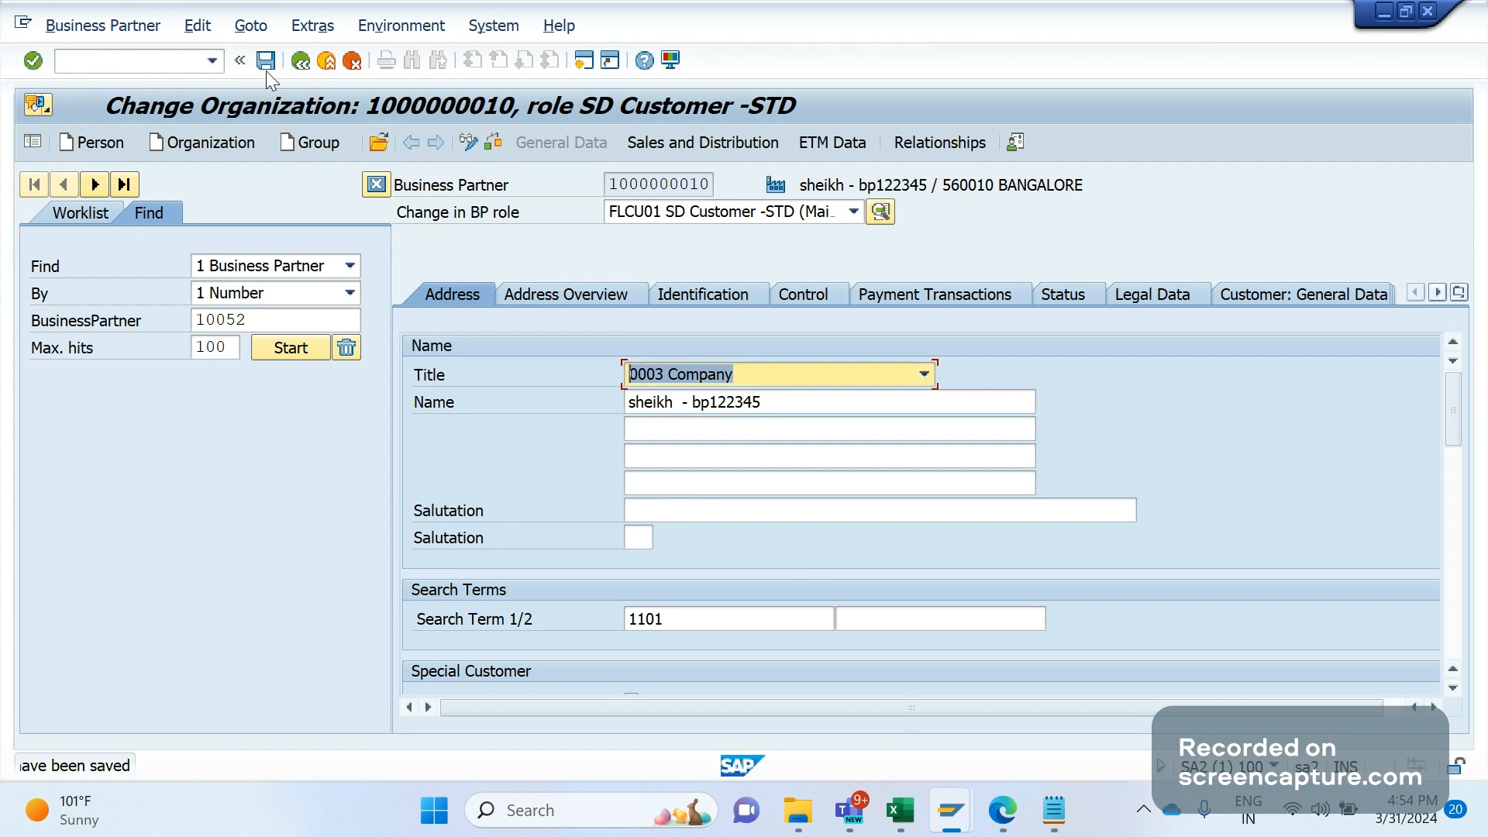
pyautogui.click(139, 60)
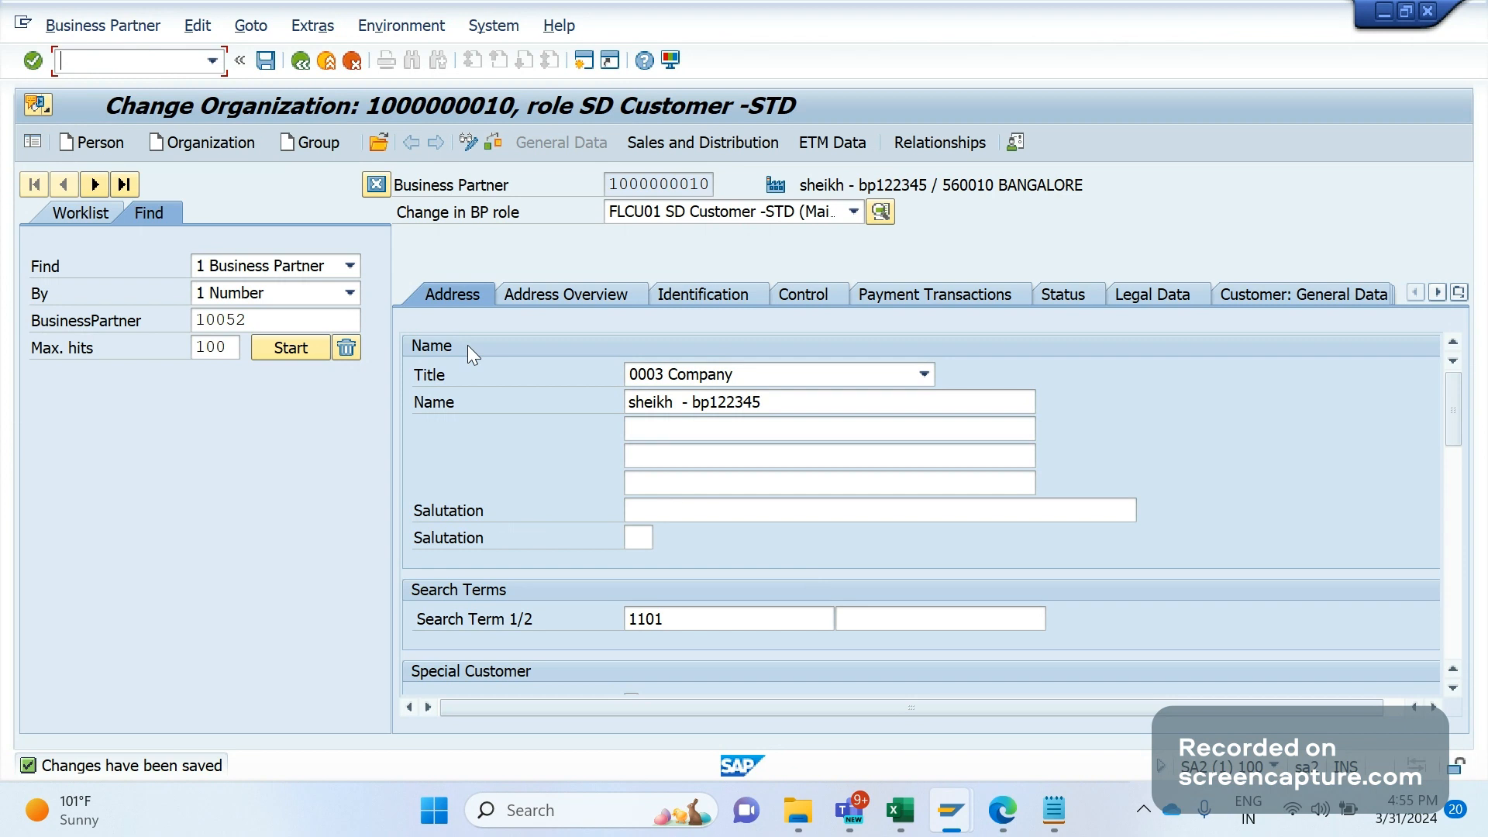
# Switch to the Book1 workbook in Excel and enter the function module name ALE_COMPONENT_CHECK in cell J1.
pyautogui.hotkey('alt', 'Tab')
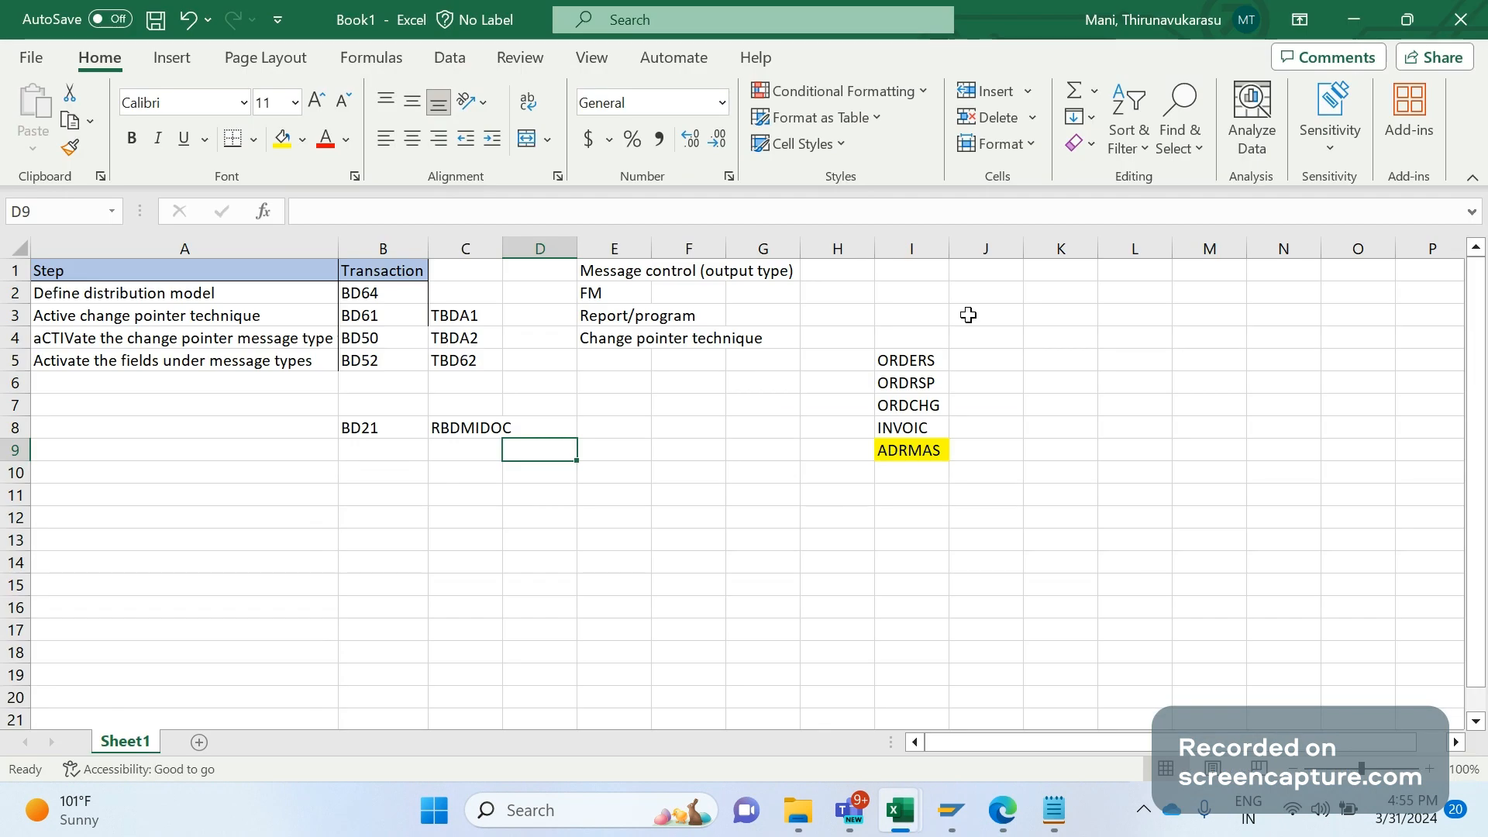
pyautogui.click(973, 278)
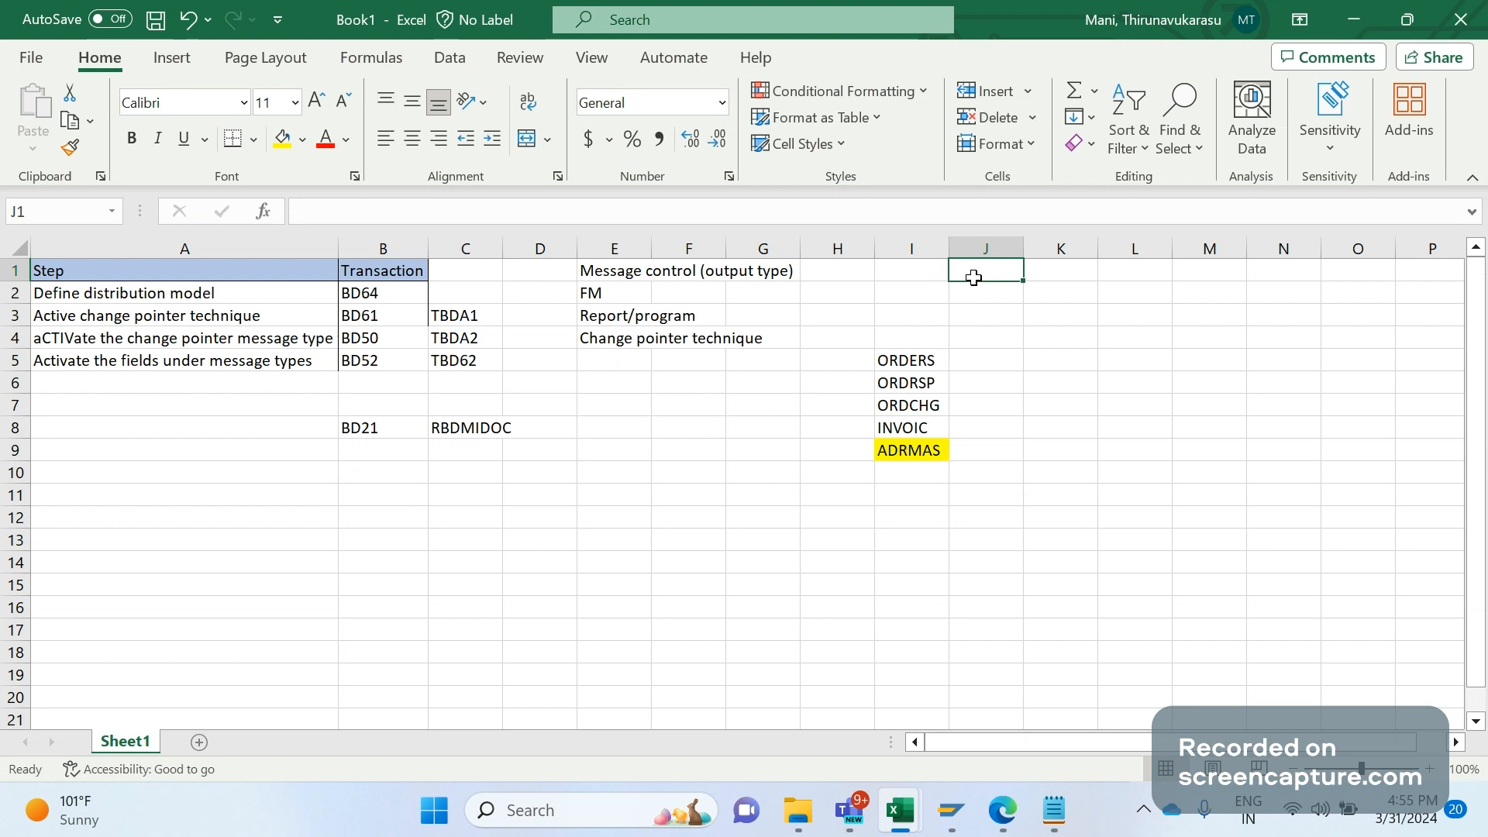
pyautogui.write('ALE')
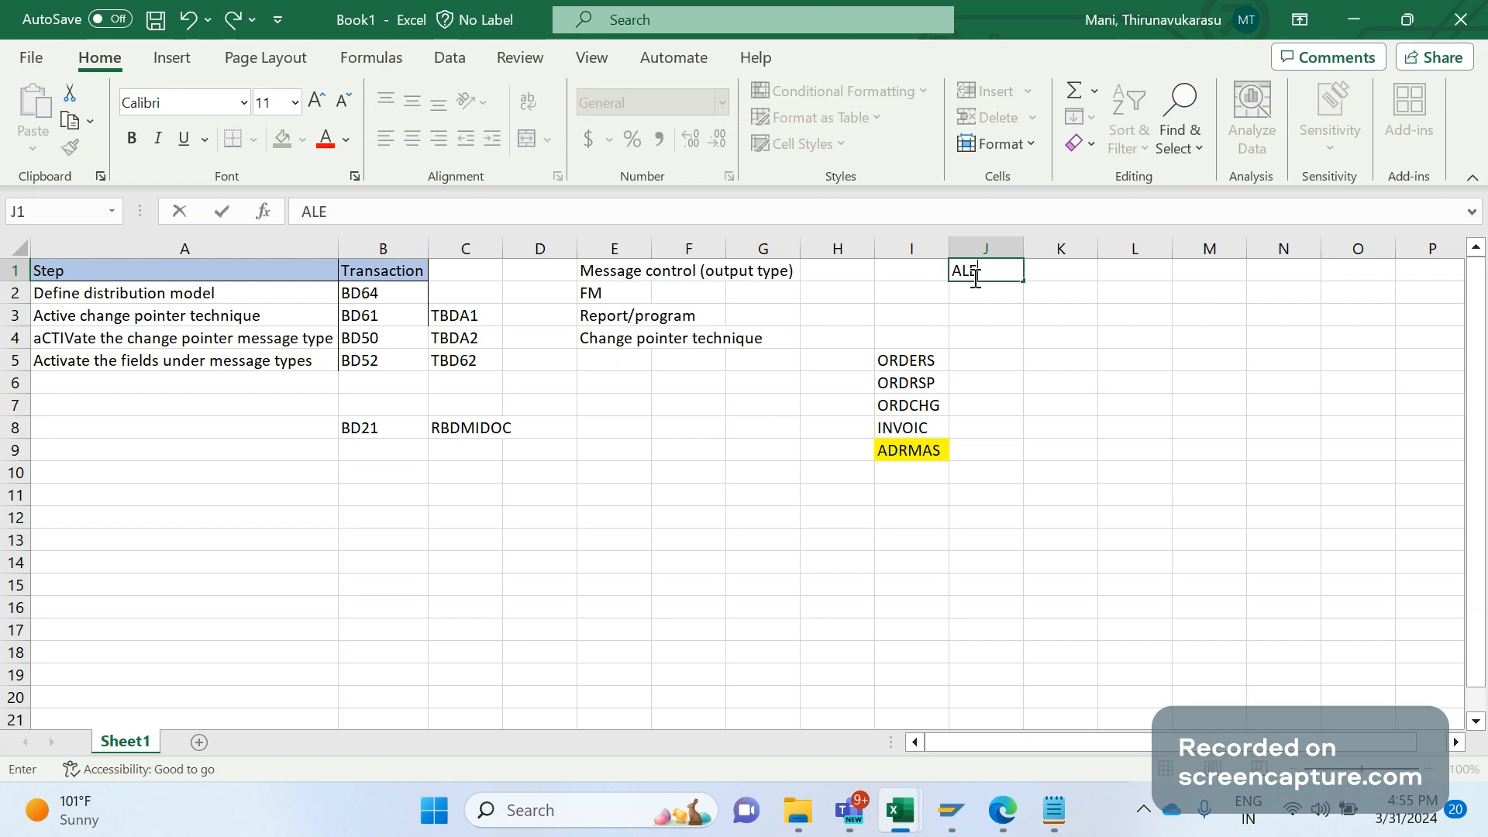
pyautogui.write('_COMPONENT_C')
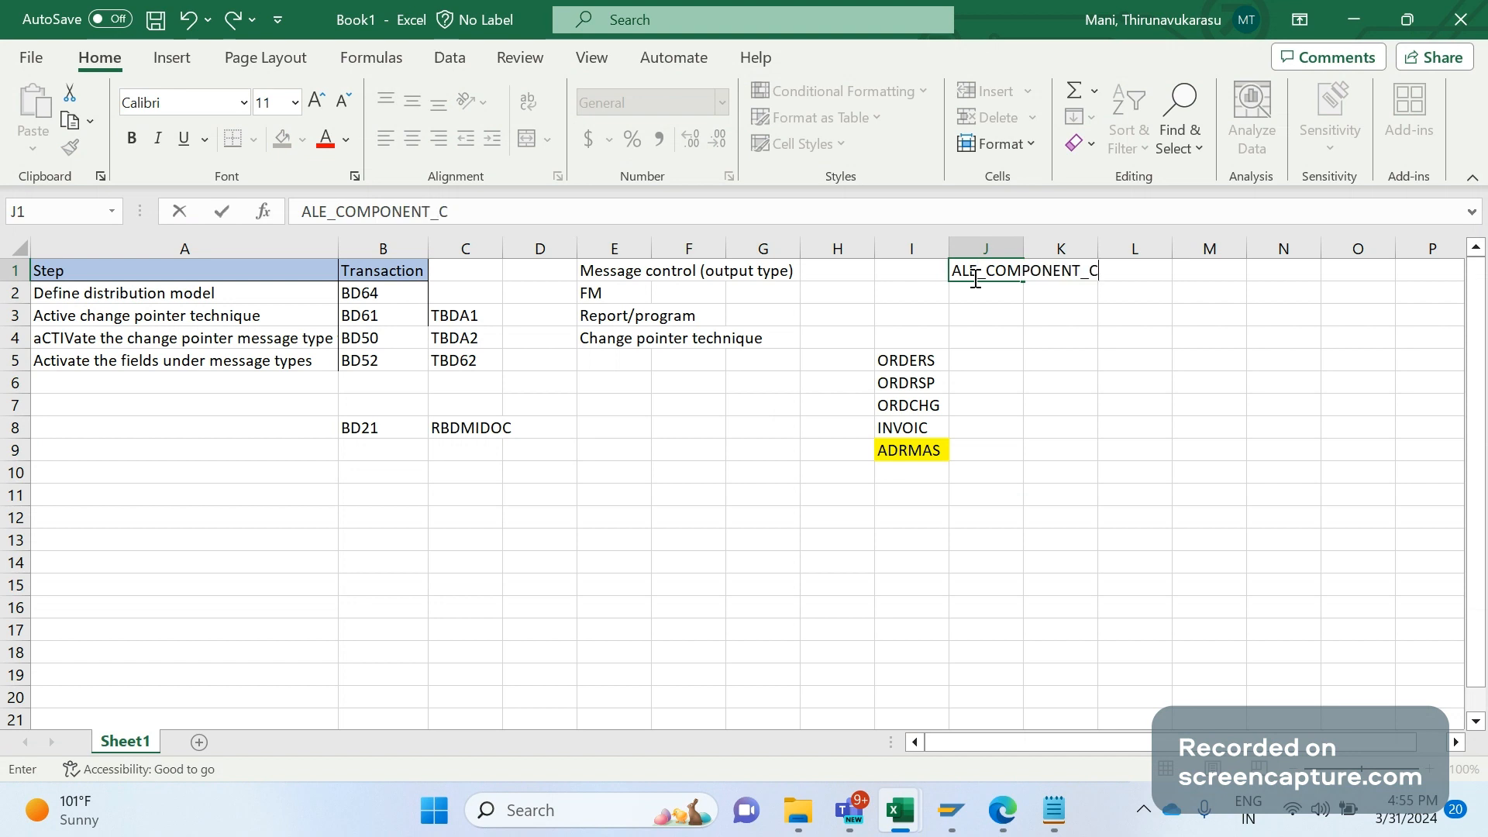
pyautogui.write('HECK')
pyautogui.click(1001, 300)
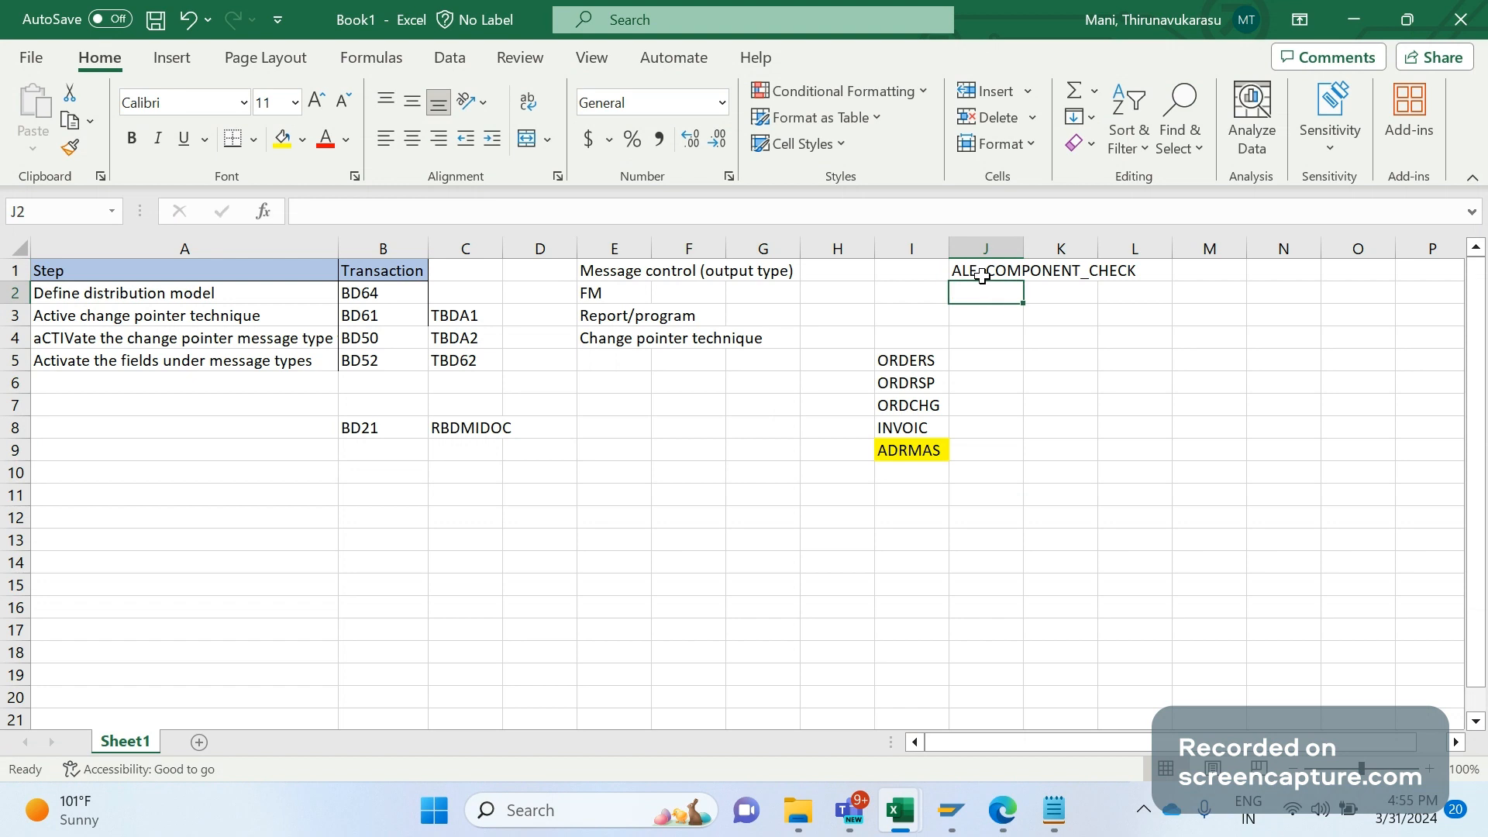
pyautogui.click(982, 277)
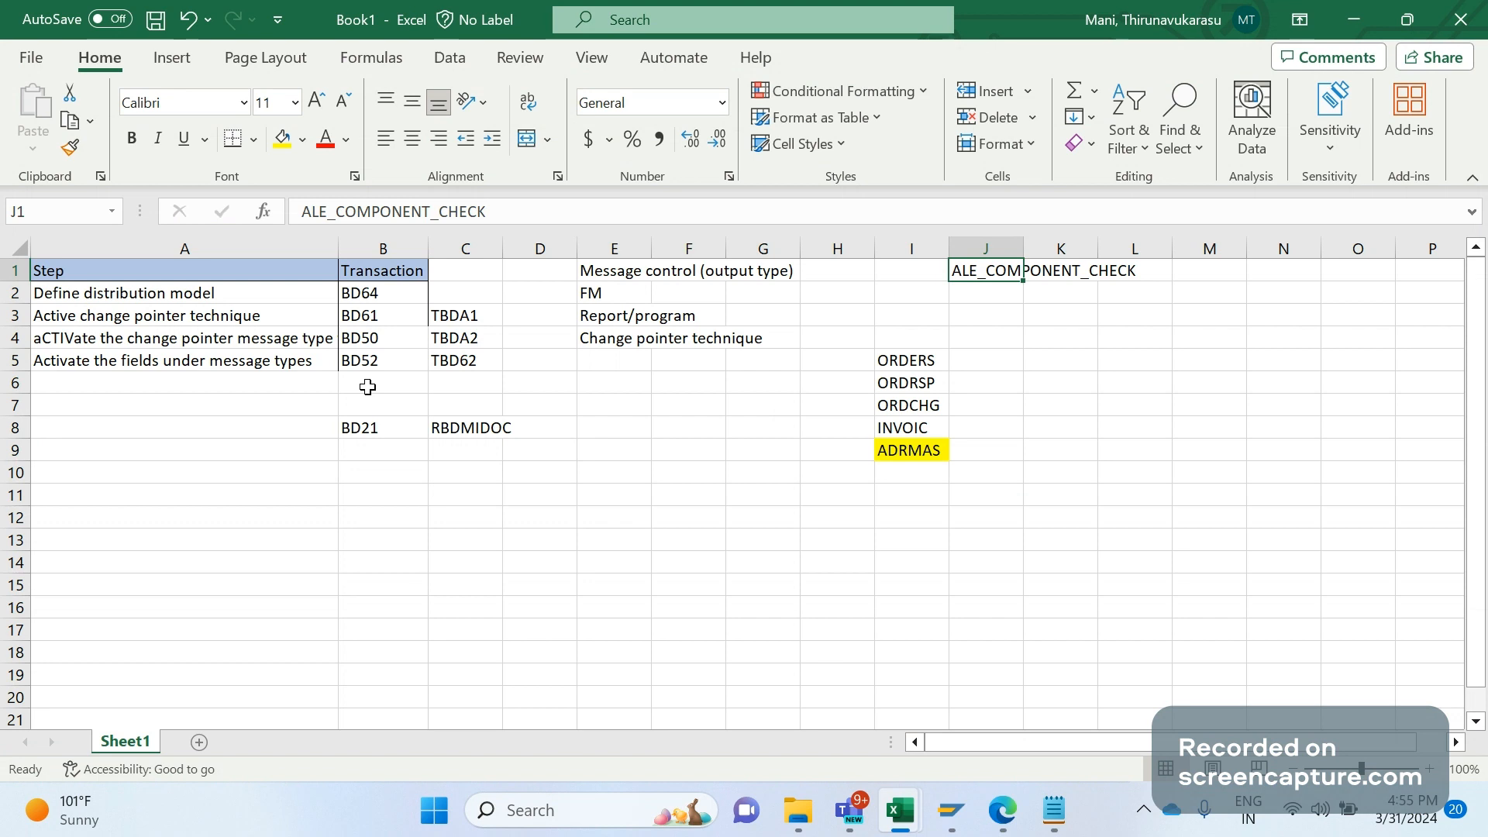
# Review the change pointer activation row with table TBDA1 and label ALE_COMPONENT_CHECK as FM in cell I1.
pyautogui.click(186, 320)
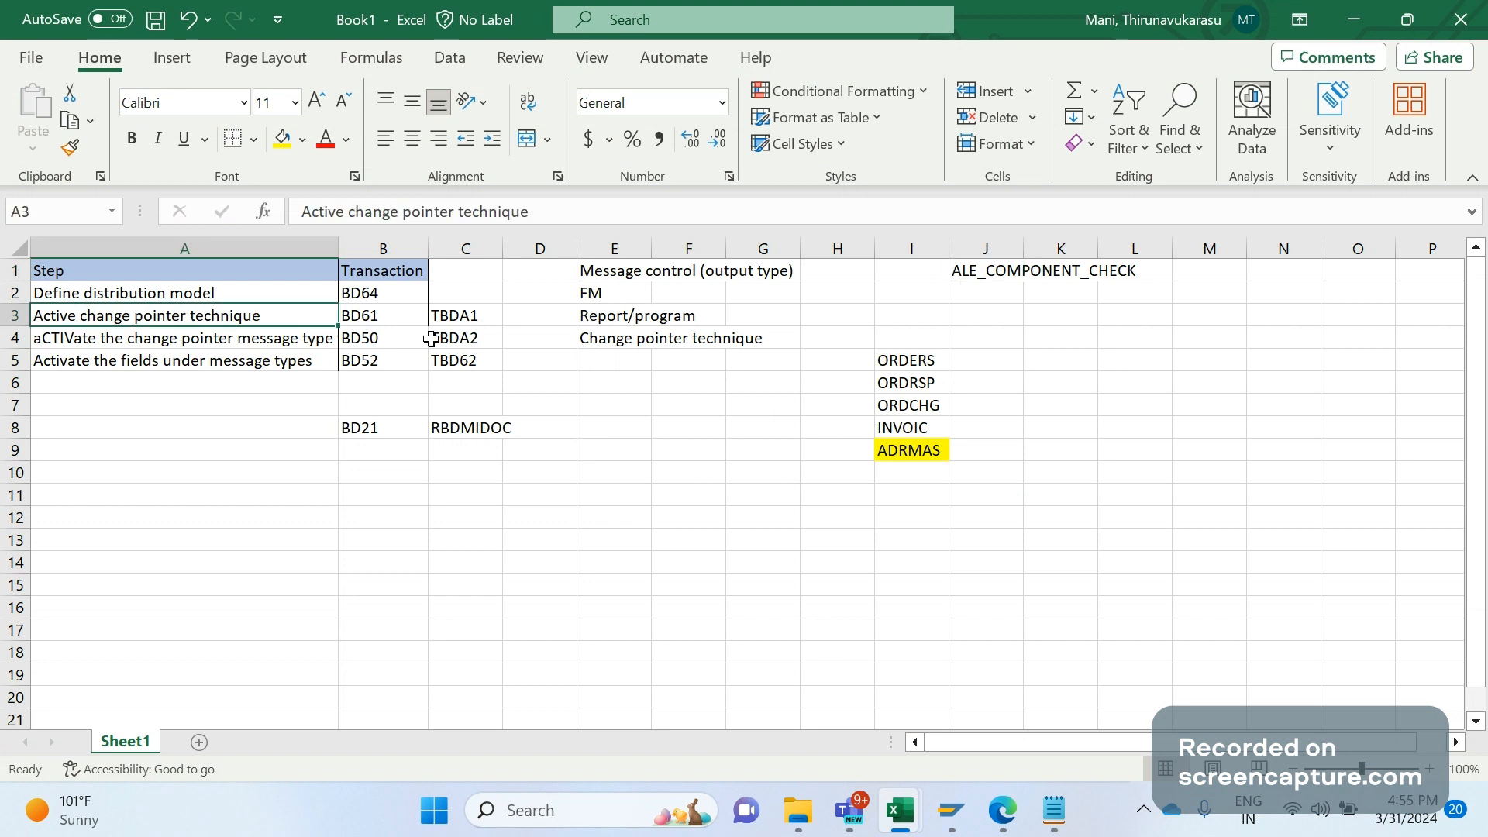
pyautogui.press('Right')
pyautogui.press('Right')
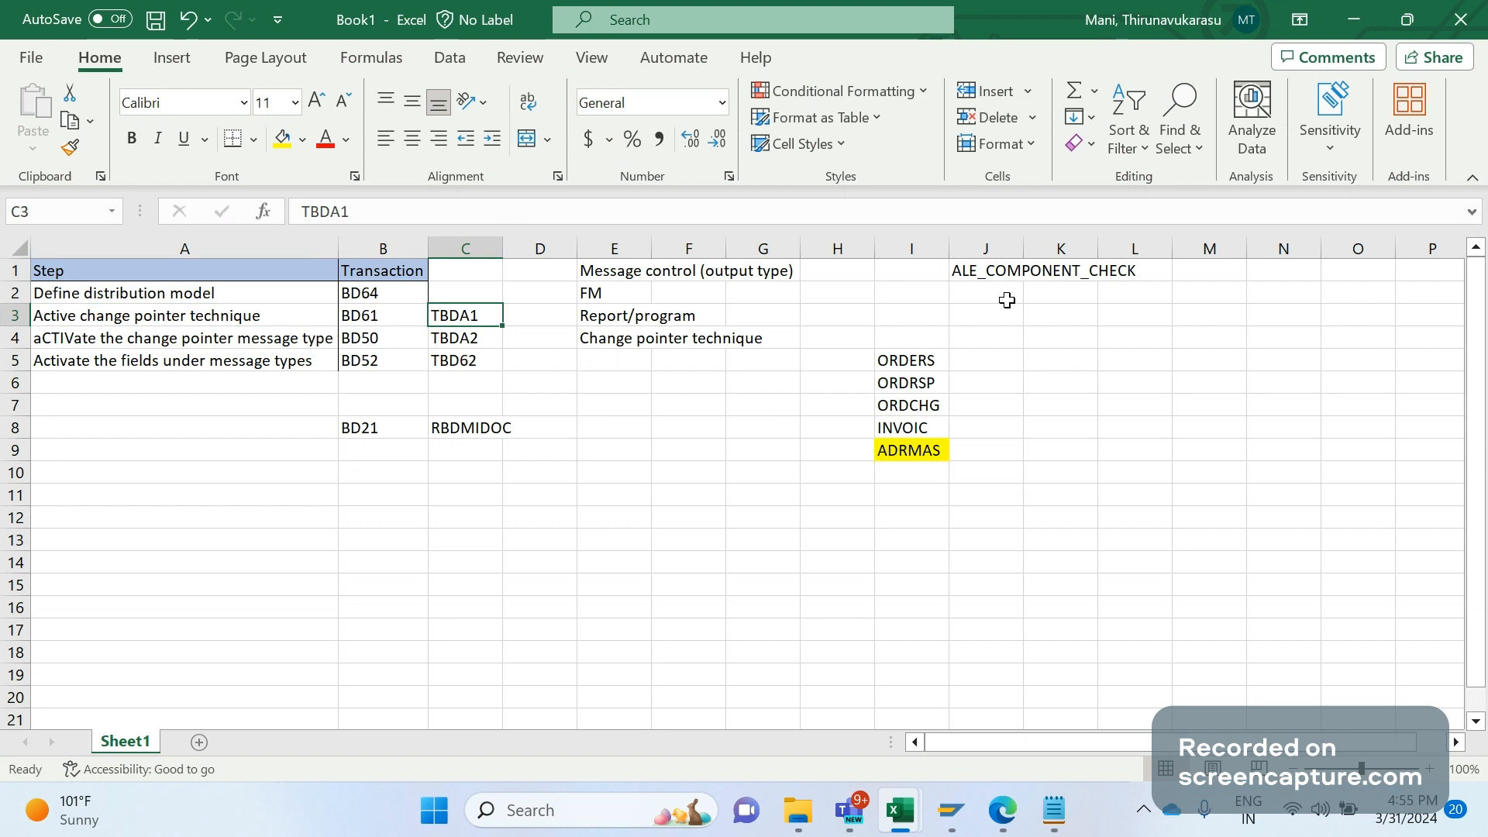
pyautogui.click(919, 276)
pyautogui.write('FM')
pyautogui.press('Return')
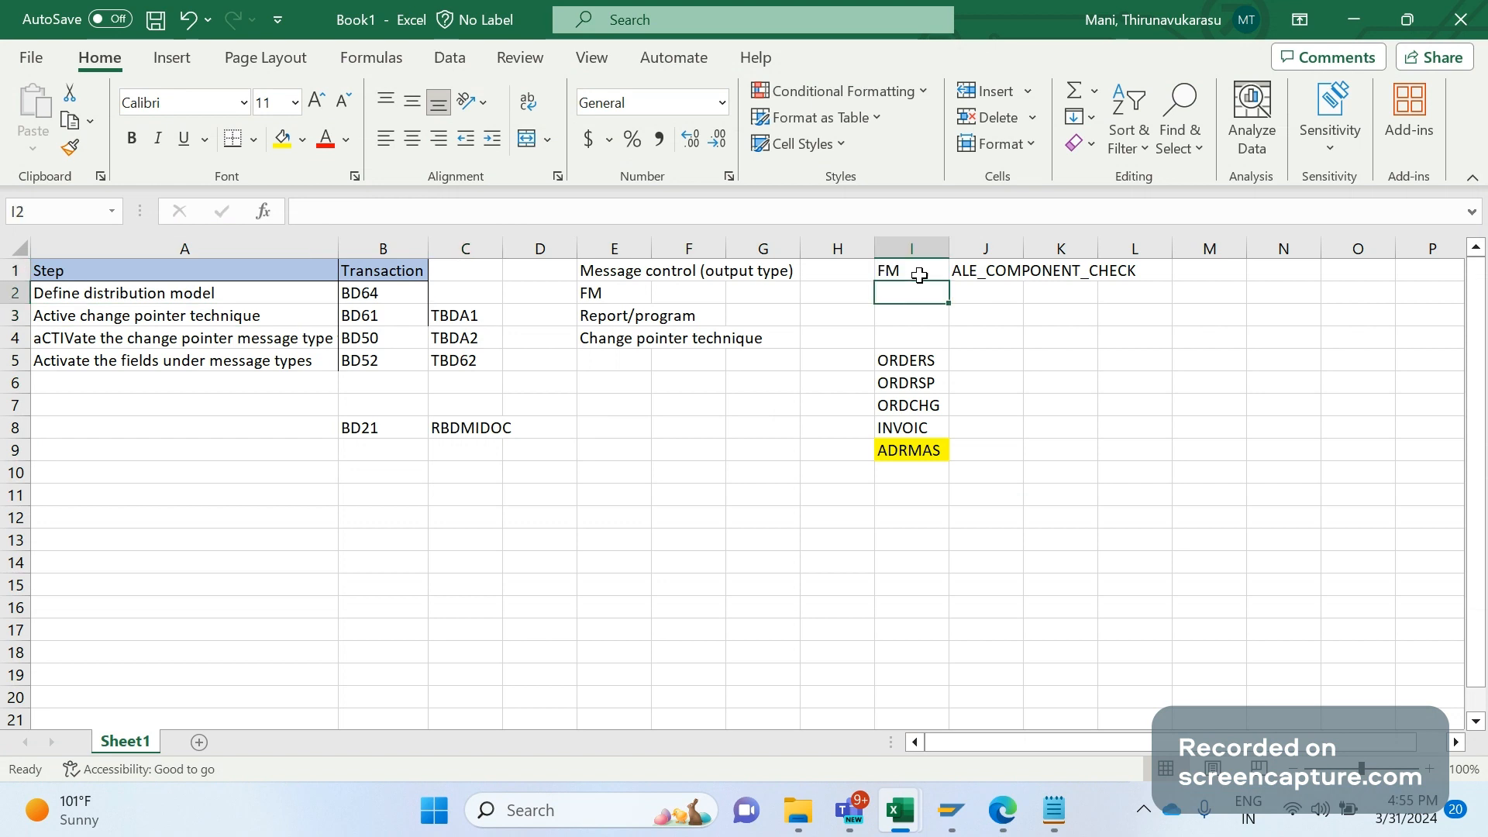
# Enter the function module name Changedocument_close in cell J2, below ALE_COMPONENT_CHECK.
pyautogui.click(969, 298)
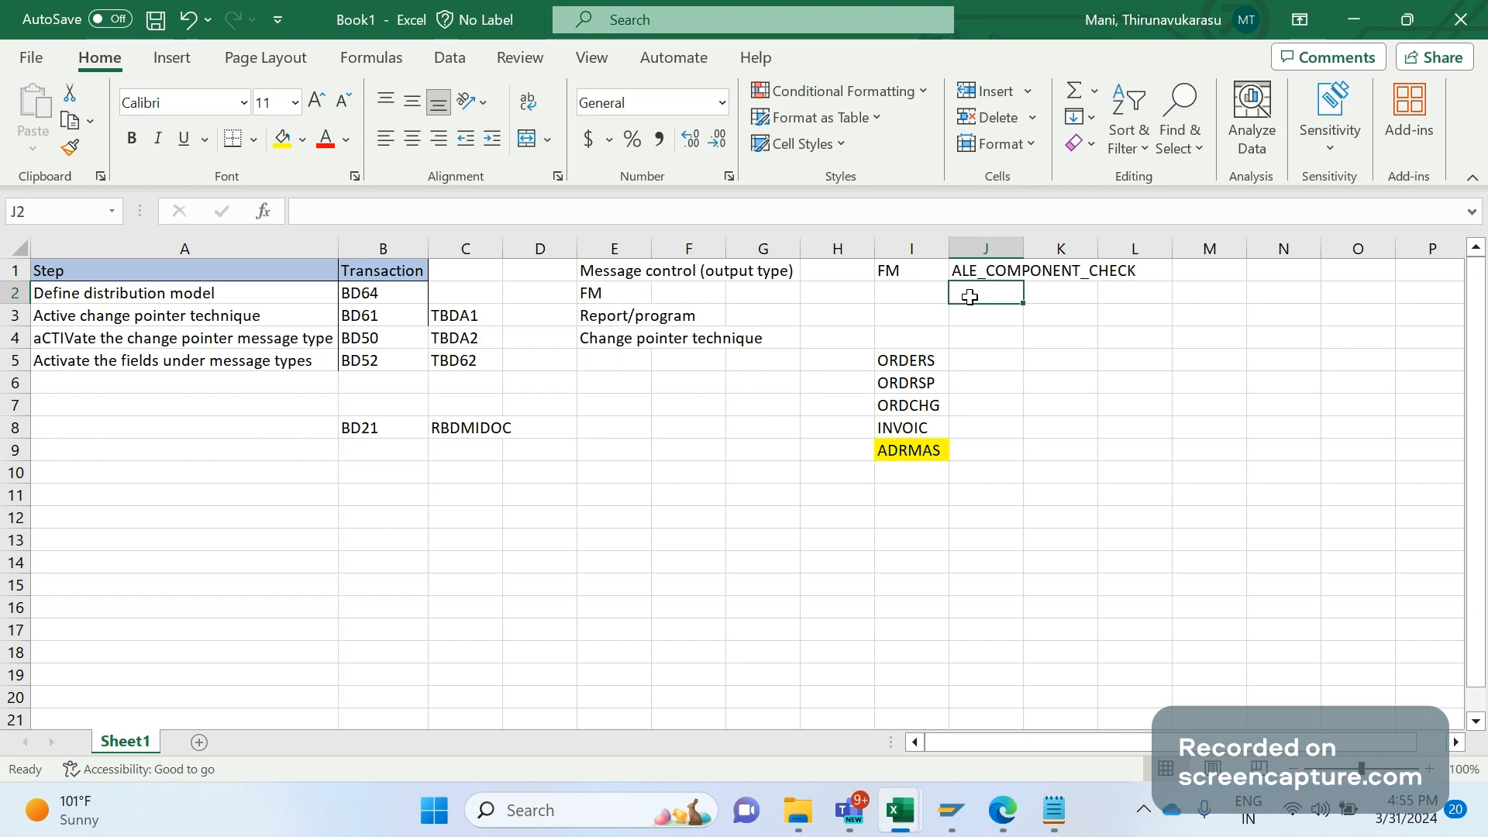
pyautogui.write('cHAN')
pyautogui.press('BackSpace')
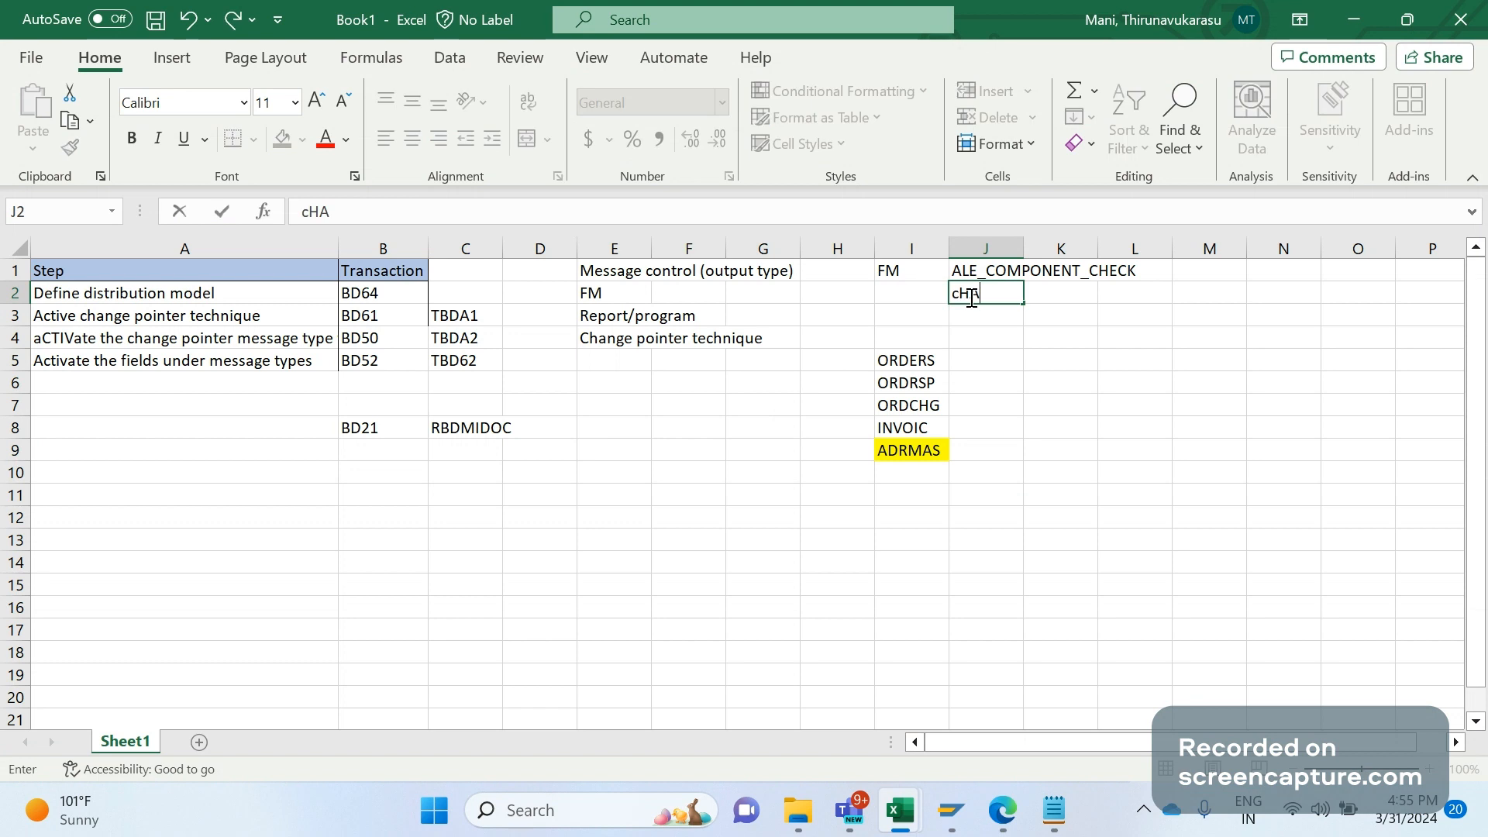
pyautogui.press('BackSpace')
pyautogui.press('BackSpace')
pyautogui.press('BackSpace')
pyautogui.write('Change document')
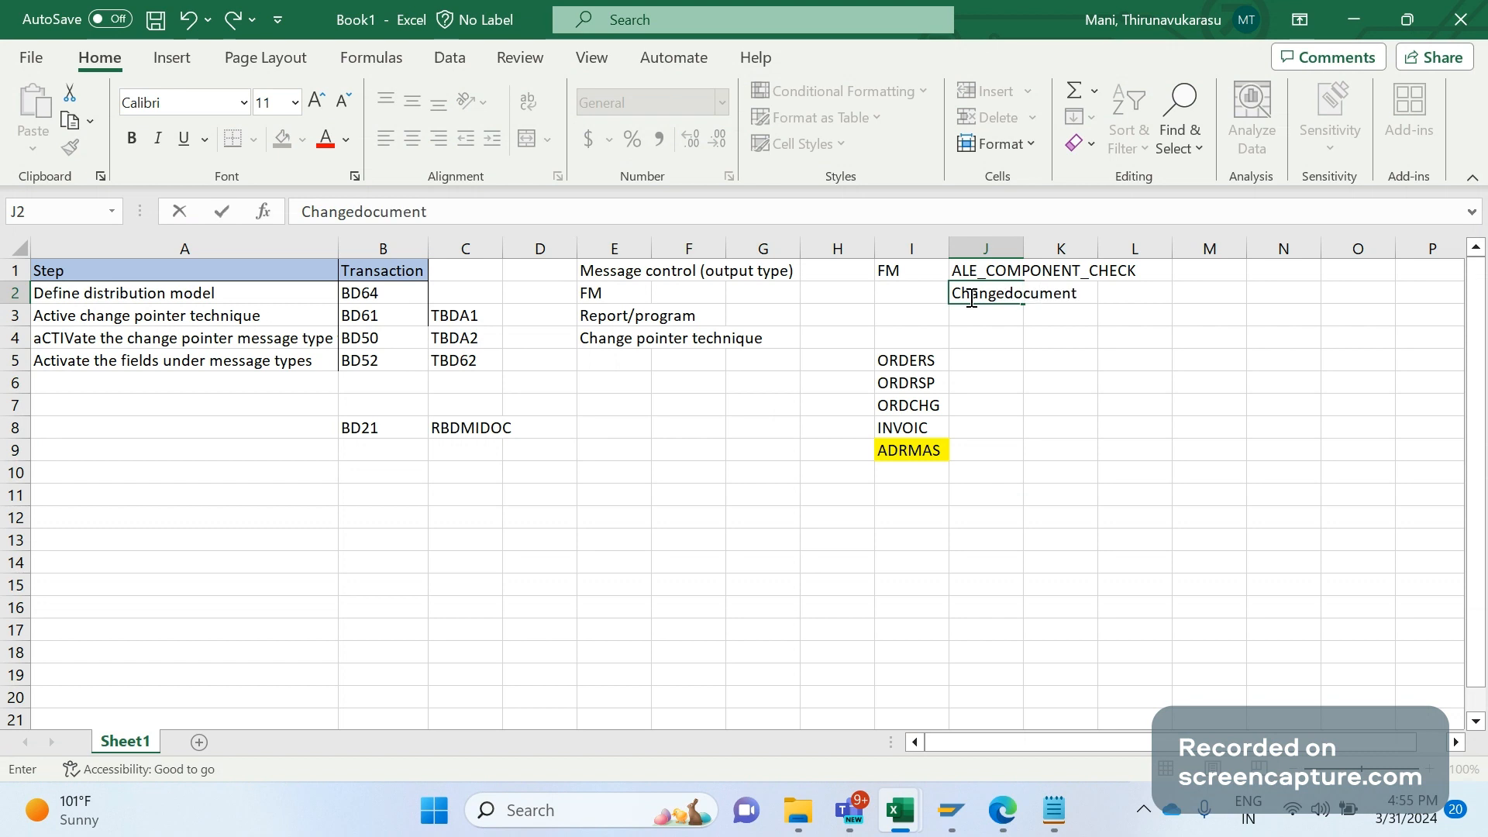
pyautogui.write('_close')
pyautogui.press('Return')
pyautogui.press('Return')
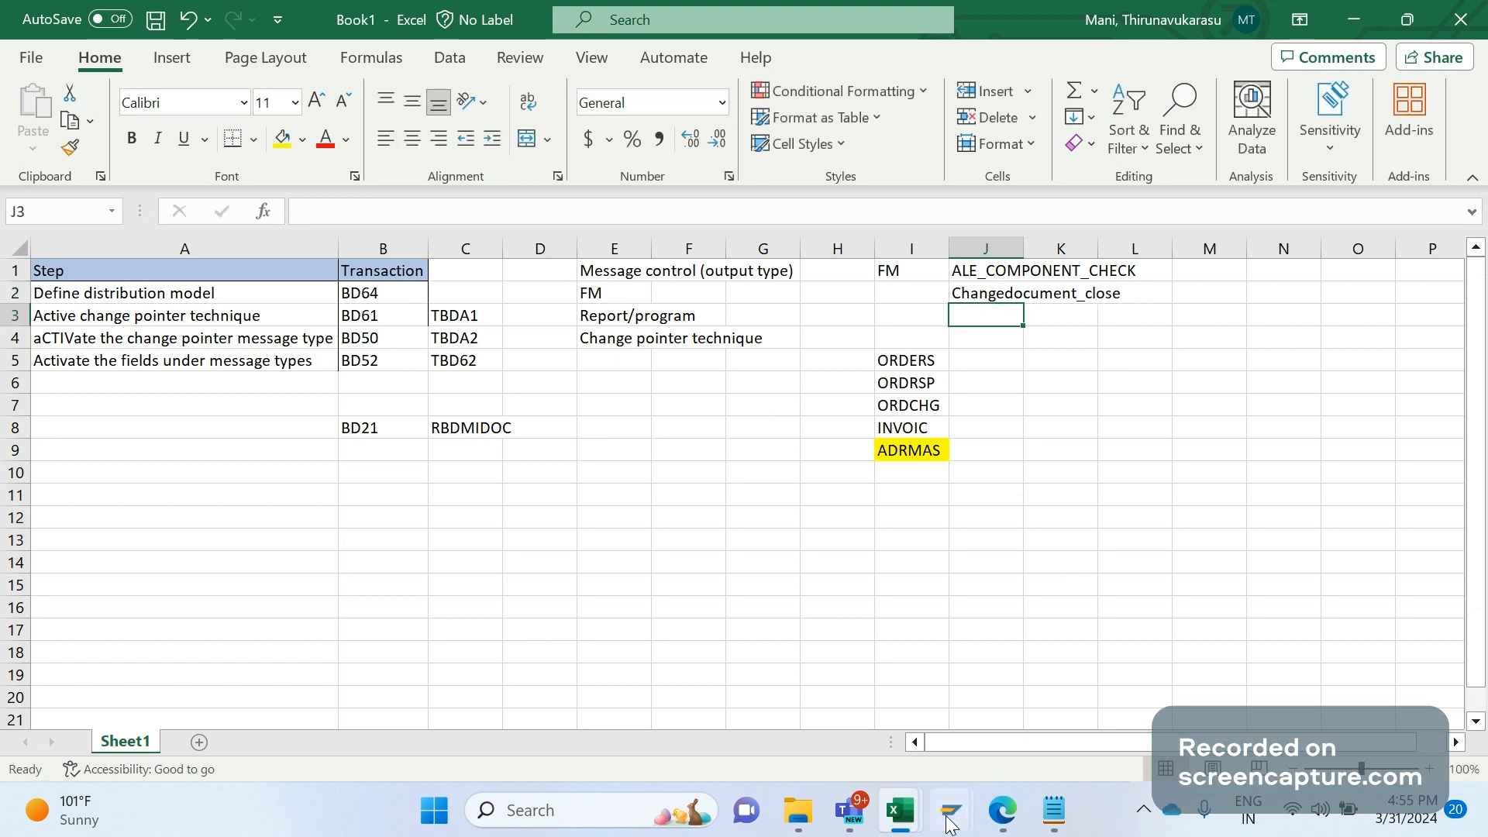
# Switch to the SAP session showing General Table Display and open transaction SE37 in it.
pyautogui.moveTo(950, 810)
pyautogui.click(1288, 687)
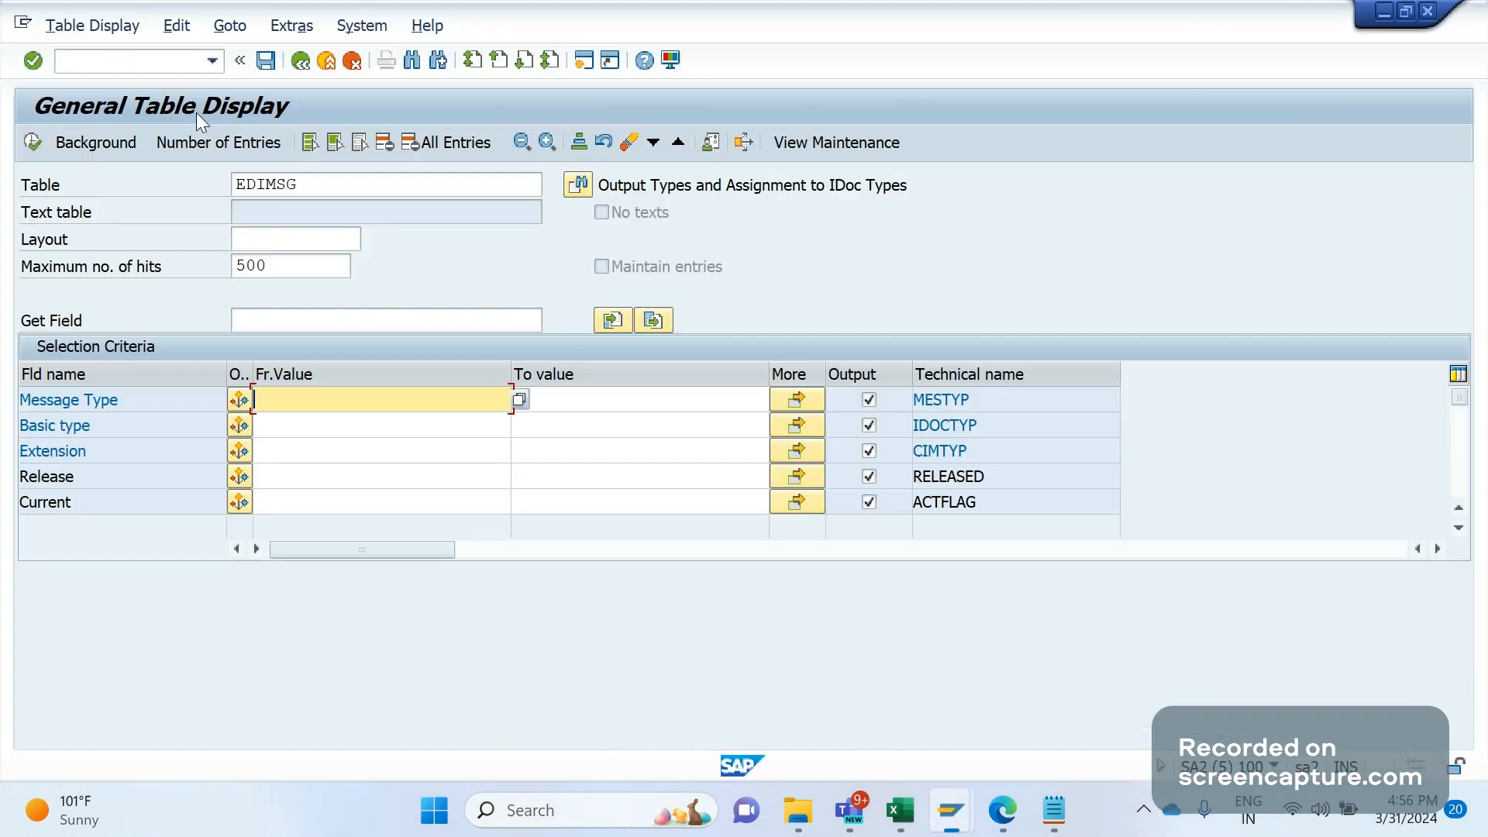
pyautogui.click(145, 59)
pyautogui.write('/nse')
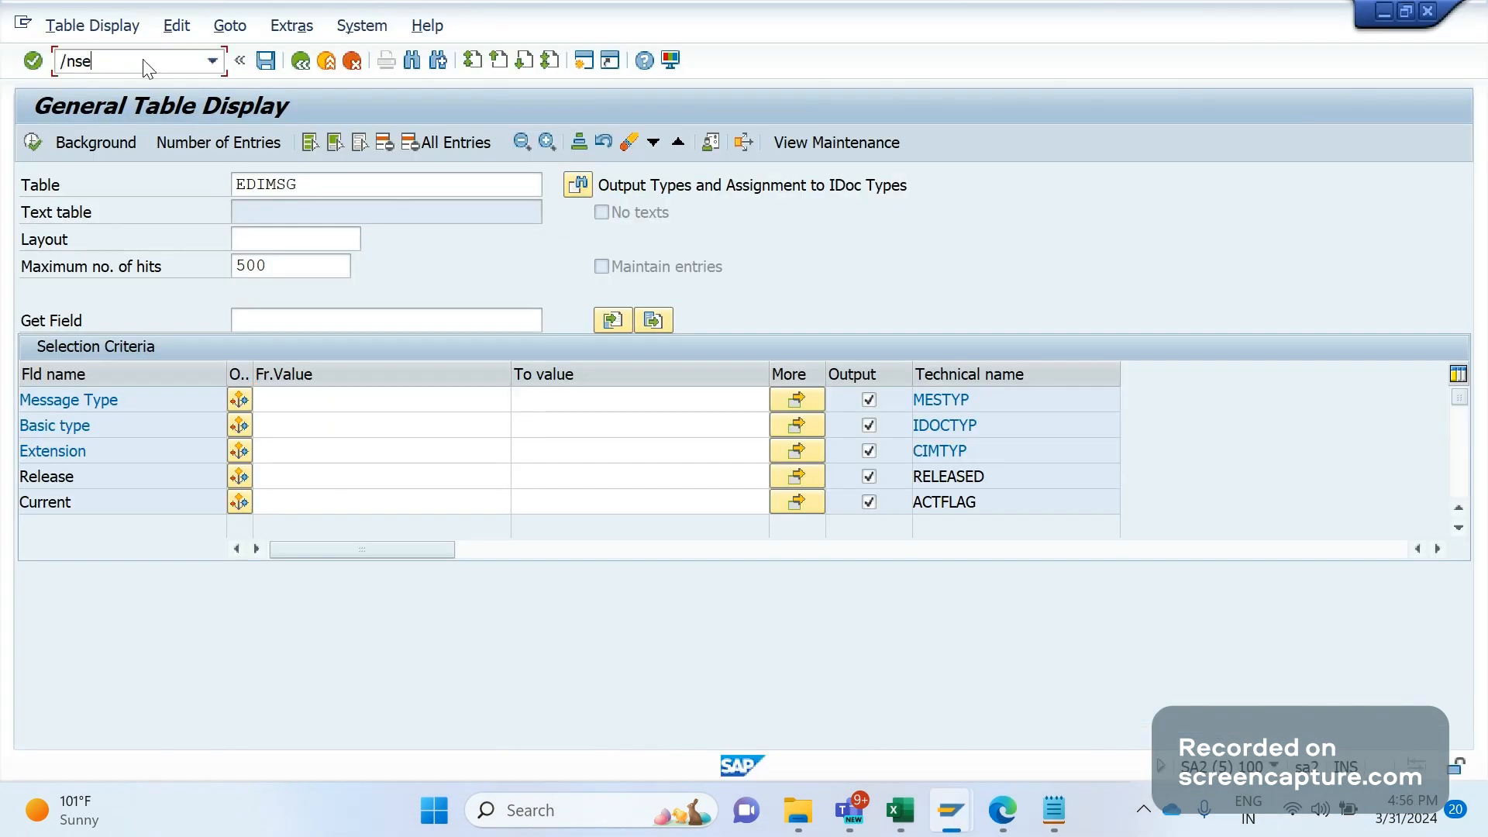
pyautogui.write('37')
pyautogui.press('Return')
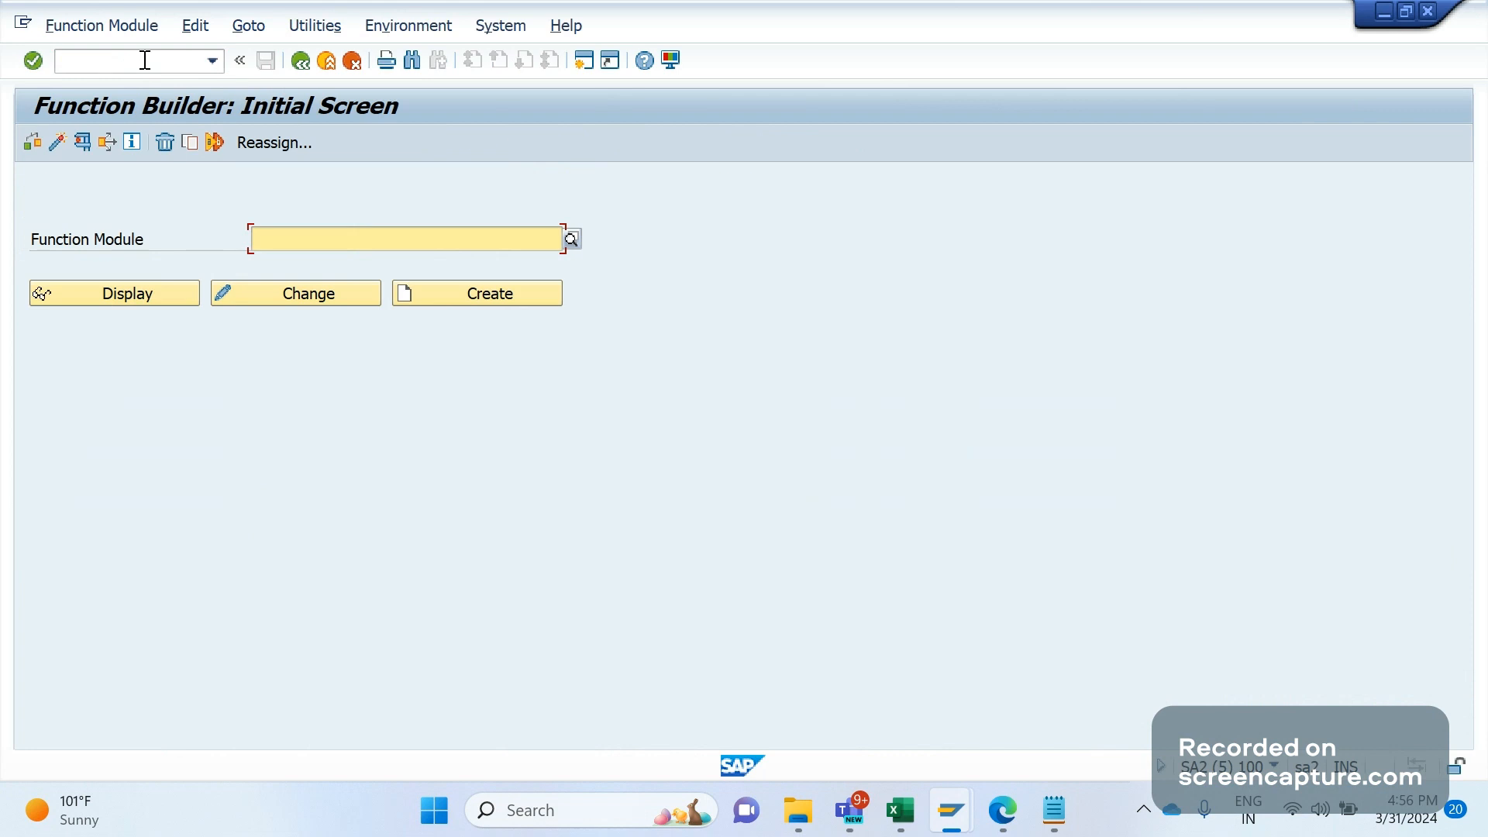
# Find the function module CHANGEDOCUMENT_CLOSE with the search term changedoc and display it.
pyautogui.write('changedoc')
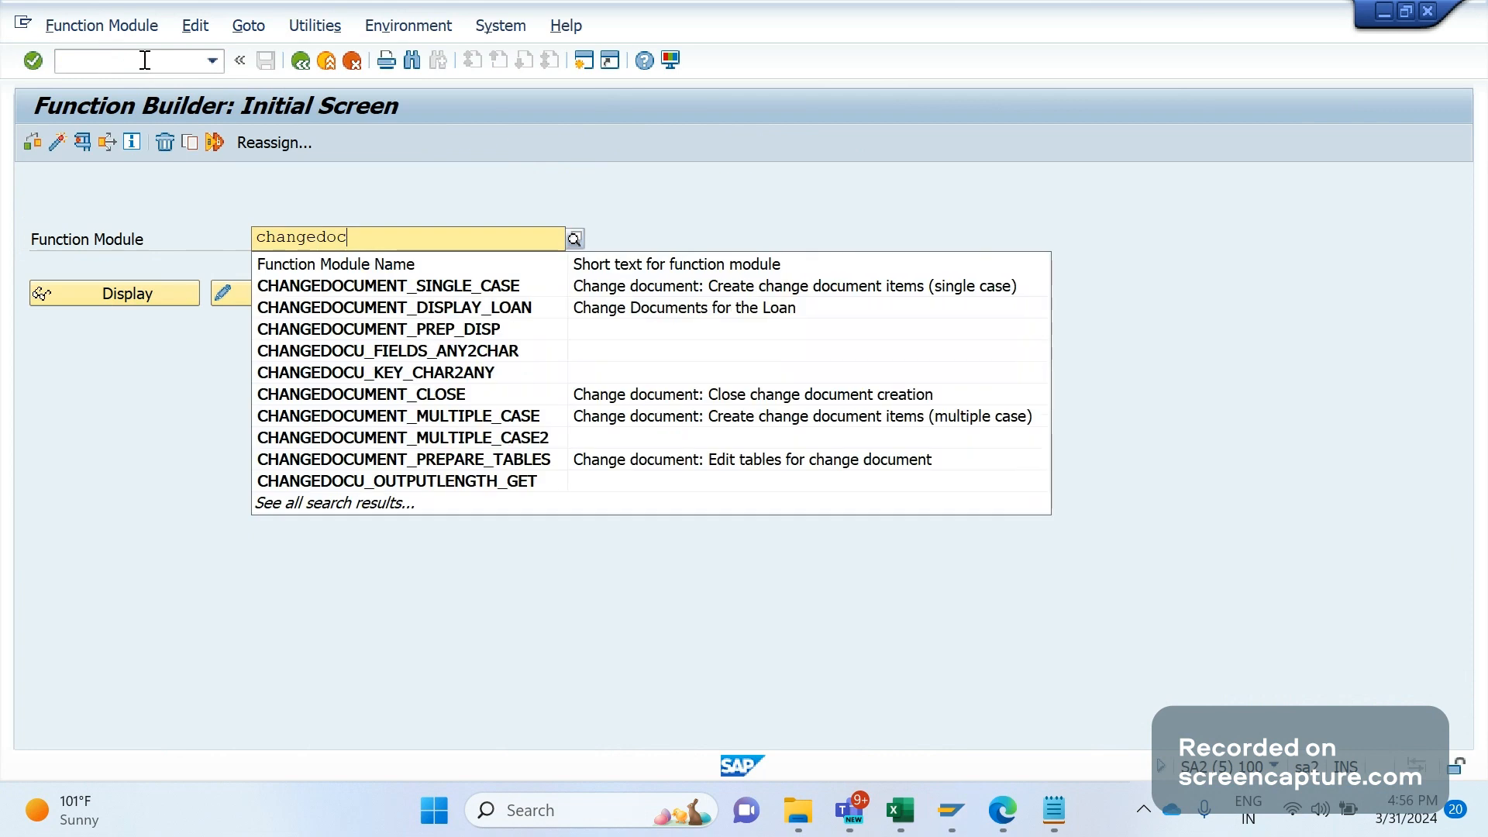
pyautogui.press('Down')
pyautogui.press('Down')
pyautogui.press('Down')
pyautogui.press('Down')
pyautogui.press('Down')
pyautogui.press('Down')
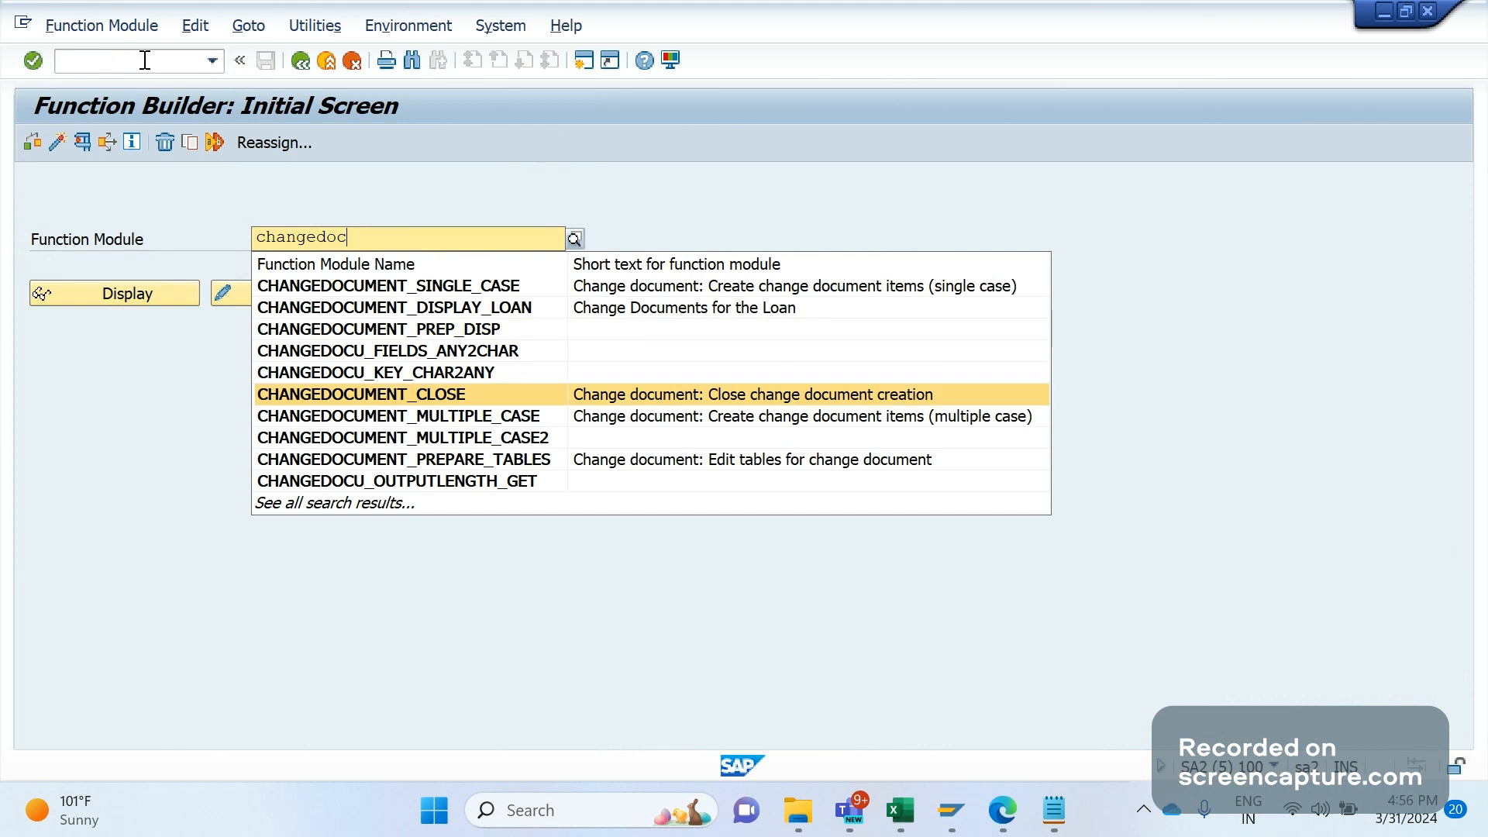
pyautogui.press('Return')
pyautogui.click(129, 295)
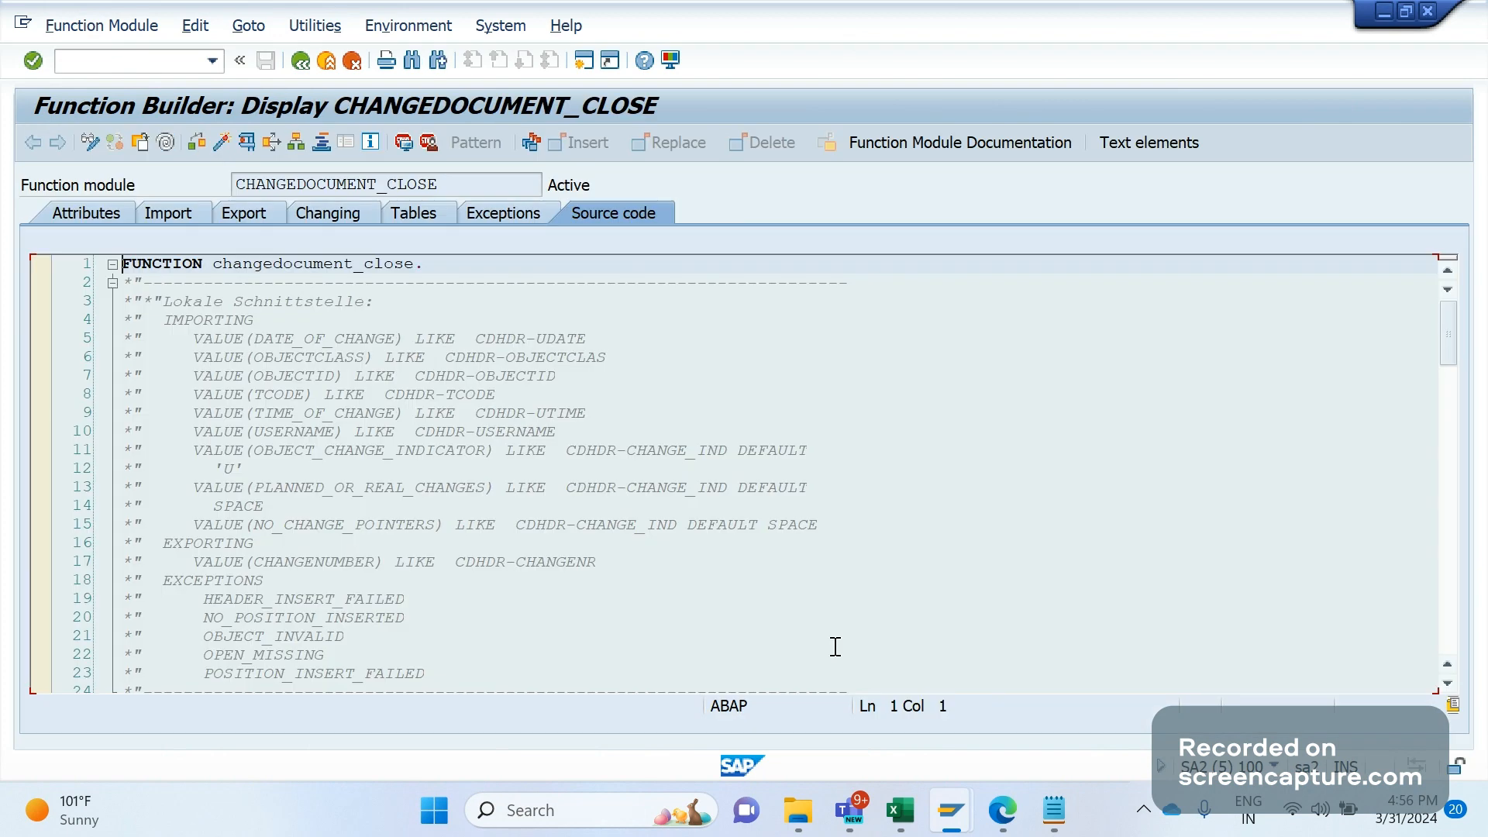
# Look at the SAP session with the Change Organization screen and return to the CHANGEDOCUMENT_CLOSE display.
pyautogui.moveTo(452, 184); pyautogui.dragTo(234, 186)
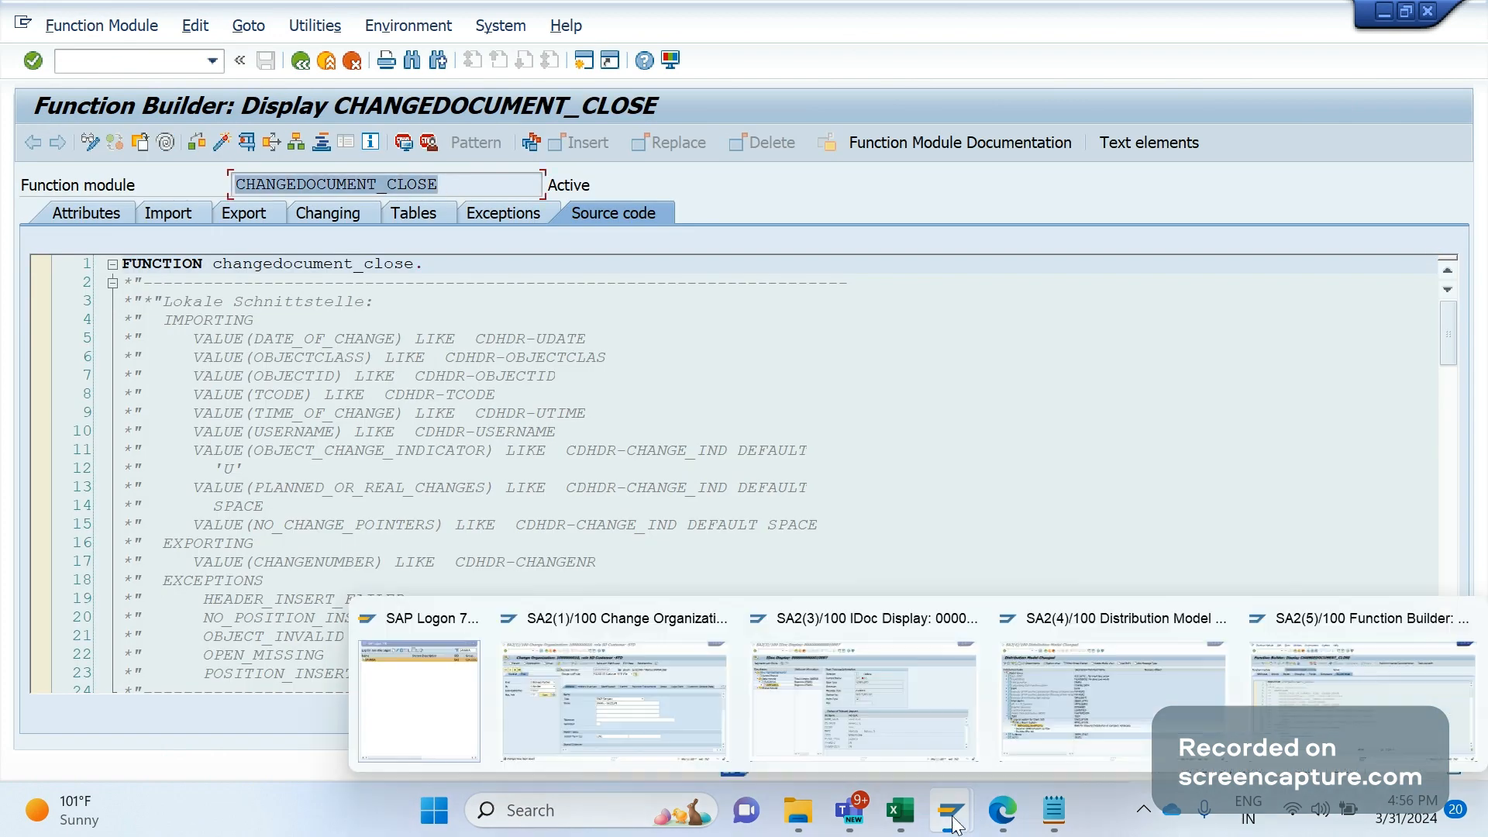
pyautogui.click(953, 823)
pyautogui.click(617, 666)
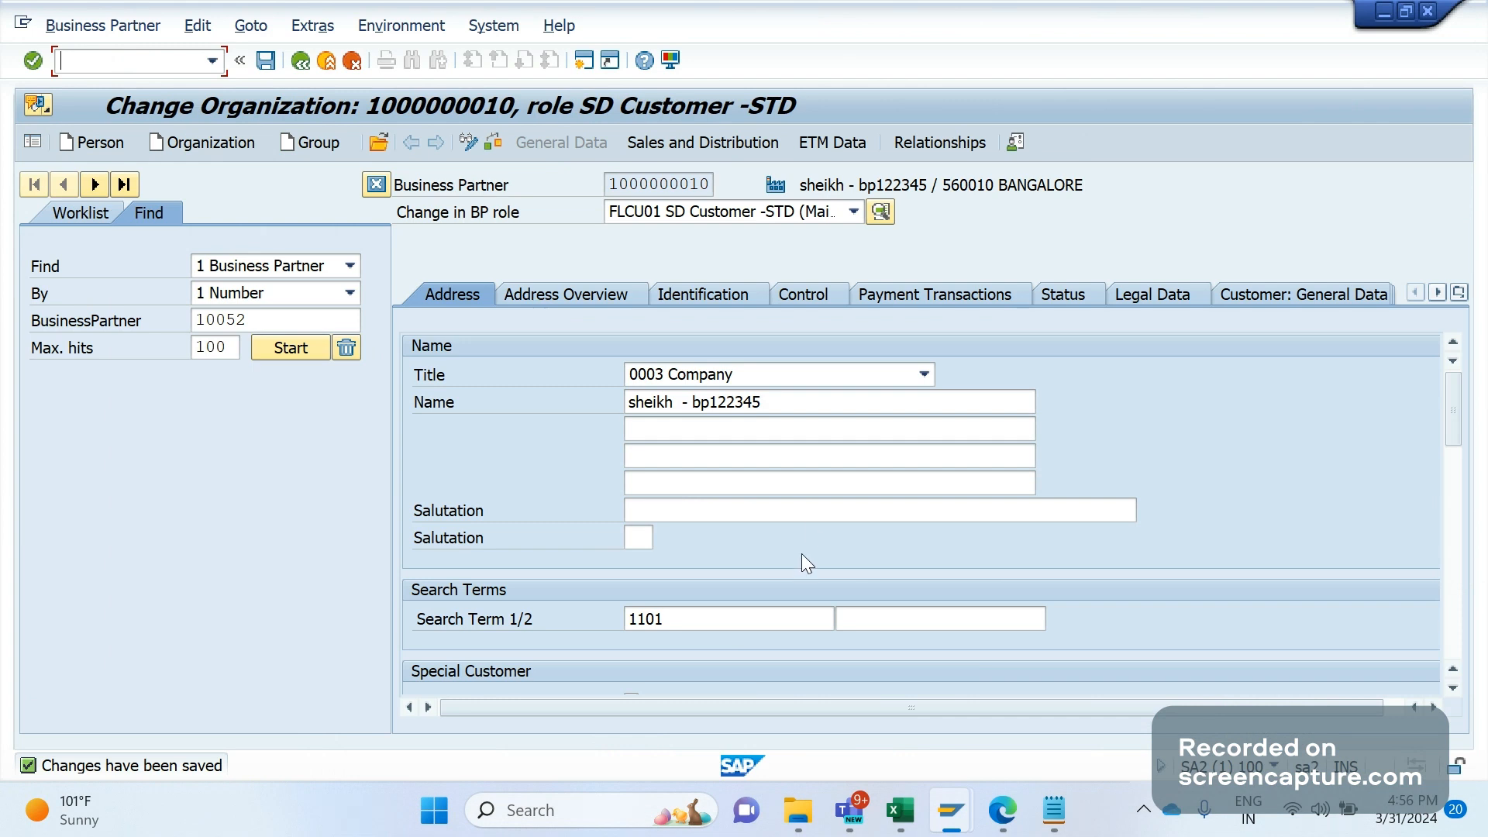
pyautogui.hotkey('alt', 'Tab')
# Examine the source code of CHANGEDOCUMENT_CLOSE, from its interface parameters to the sections that write the change documents.
pyautogui.press('Down')
pyautogui.press('Down')
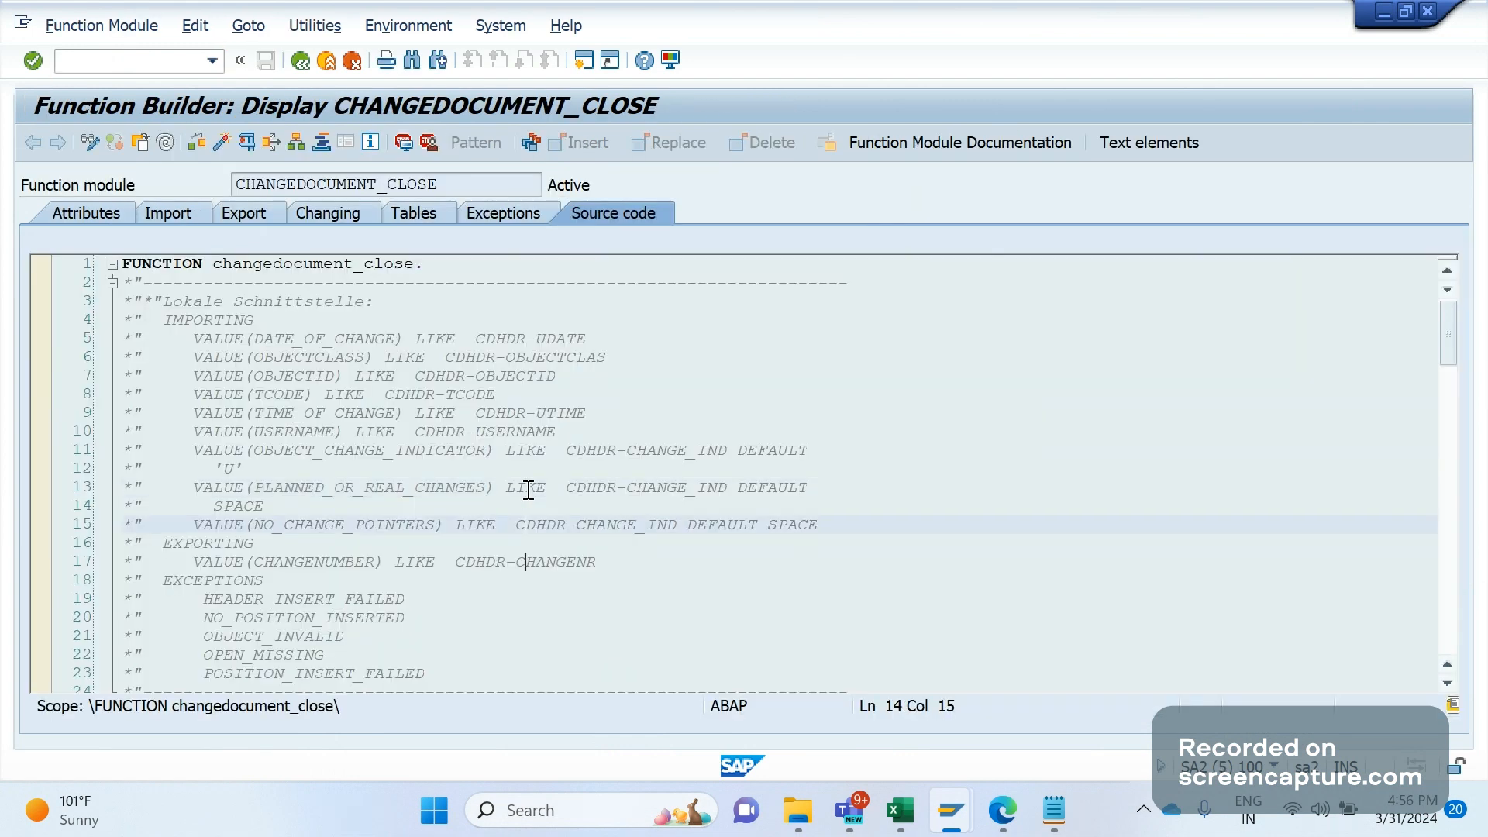
pyautogui.press('Down')
pyautogui.press('Down')
pyautogui.press('Down')
pyautogui.press('Down')
pyautogui.press('Down')
pyautogui.press('Down')
pyautogui.press('Down')
pyautogui.press('Down')
pyautogui.press('Down')
pyautogui.press('Down')
pyautogui.press('Down')
pyautogui.press('Down')
pyautogui.press('Down')
pyautogui.press('Down')
pyautogui.press('Down')
pyautogui.press('Down')
pyautogui.press('Down')
pyautogui.press('Down')
pyautogui.press('Down')
pyautogui.press('Down')
pyautogui.press('Down')
pyautogui.press('Down')
pyautogui.press('Down')
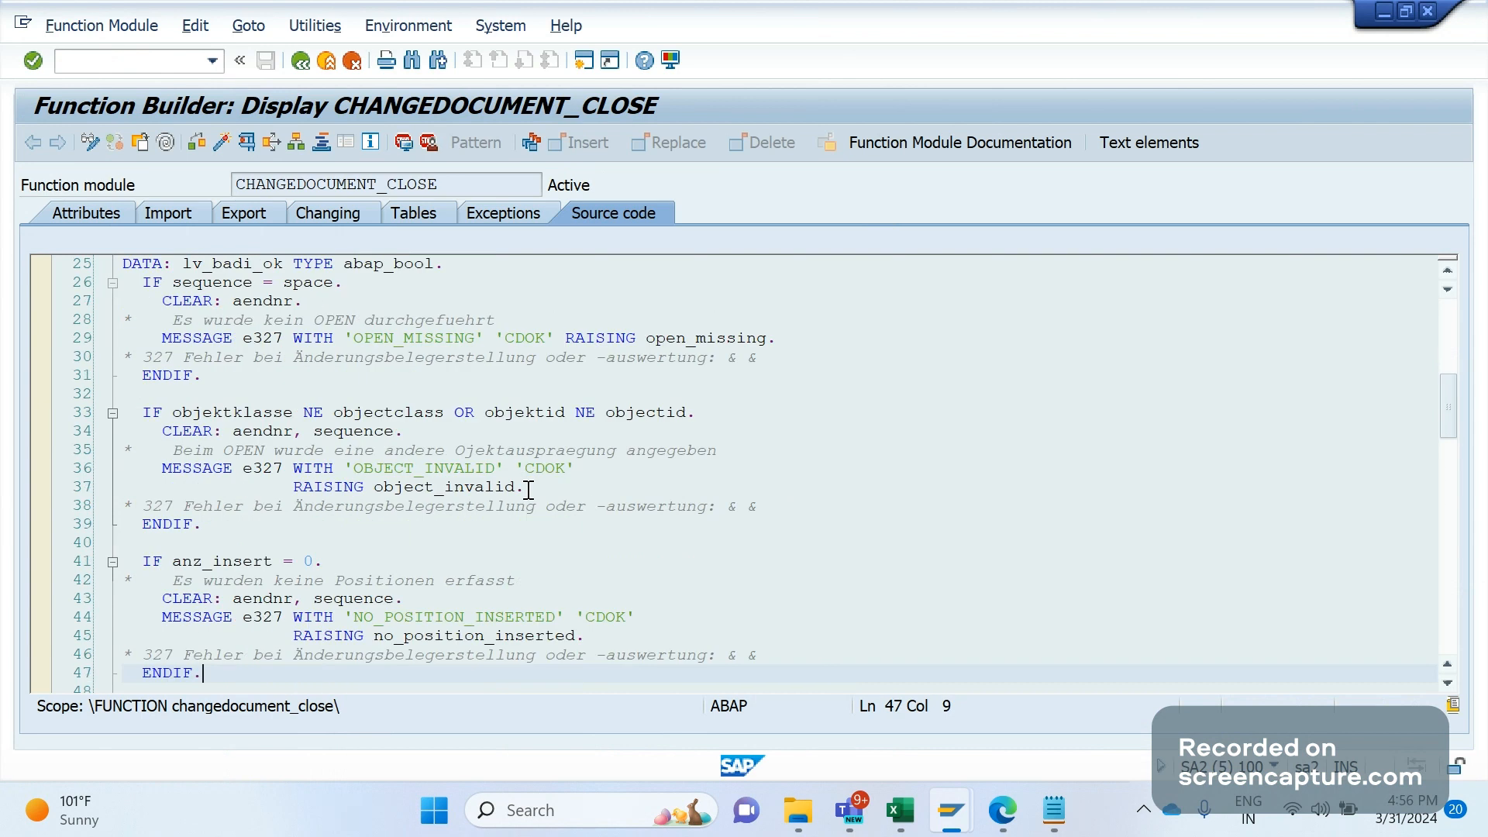
pyautogui.press('Down')
pyautogui.press('Down')
pyautogui.press('Down')
pyautogui.press('Down')
pyautogui.press('Down')
pyautogui.press('Down')
pyautogui.press('Down')
pyautogui.press('Down')
pyautogui.press('Down')
pyautogui.press('Down')
pyautogui.press('Down')
pyautogui.press('Down')
pyautogui.press('Down')
pyautogui.press('Down')
pyautogui.press('Down')
pyautogui.press('Down')
pyautogui.press('Down')
pyautogui.press('Down')
pyautogui.press('Down')
pyautogui.press('Down')
pyautogui.press('Down')
pyautogui.press('Down')
pyautogui.press('Down')
pyautogui.press('Down')
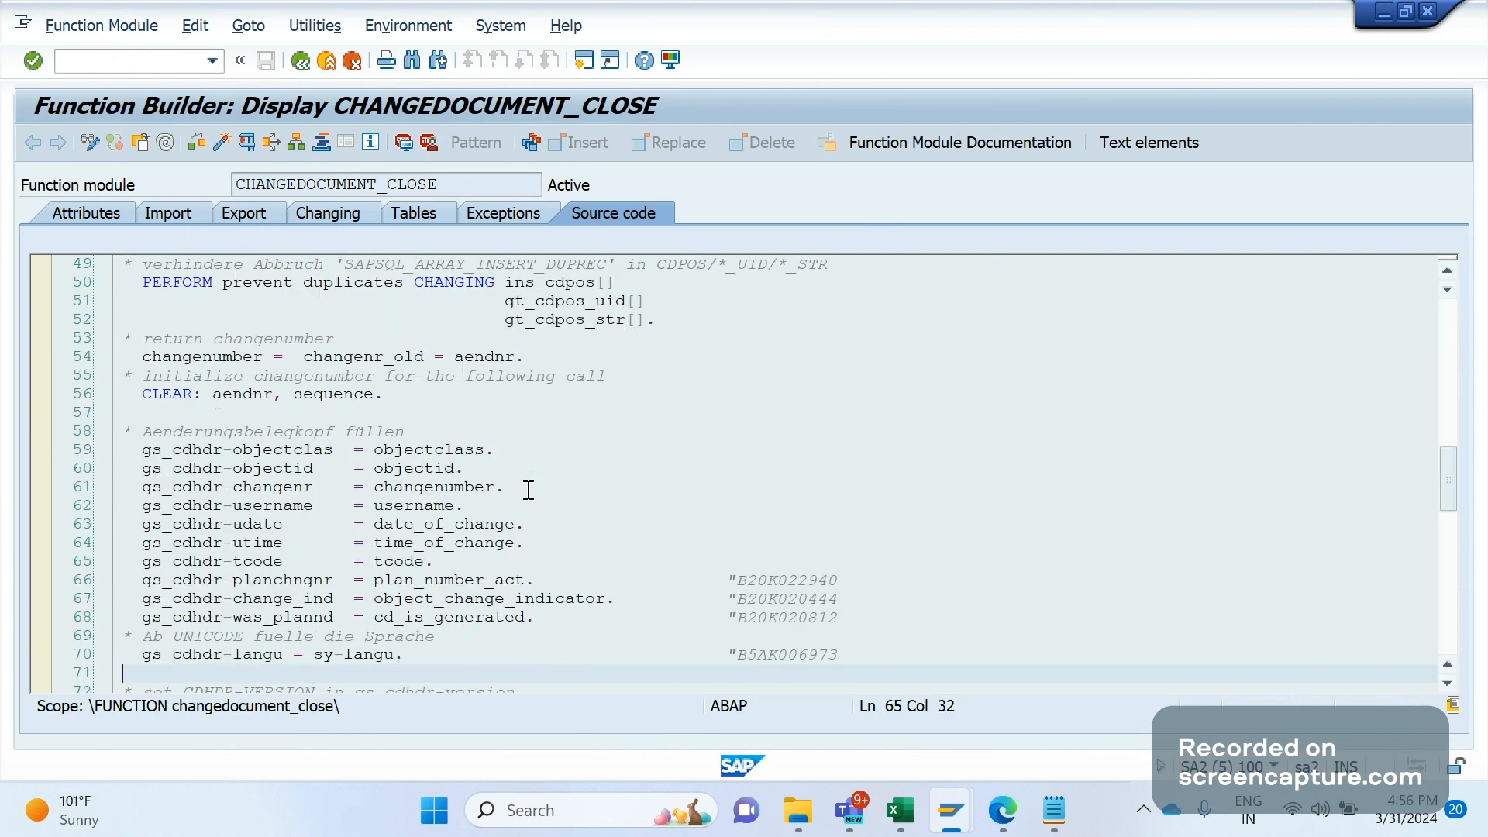
pyautogui.press('Down')
pyautogui.press('Down')
pyautogui.press('Down')
pyautogui.press('Down')
pyautogui.press('Down')
pyautogui.press('Down')
pyautogui.press('Down')
pyautogui.press('Down')
pyautogui.press('Down')
pyautogui.press('Down')
pyautogui.press('Down')
pyautogui.press('Down')
pyautogui.press('Down')
pyautogui.press('Down')
pyautogui.press('Down')
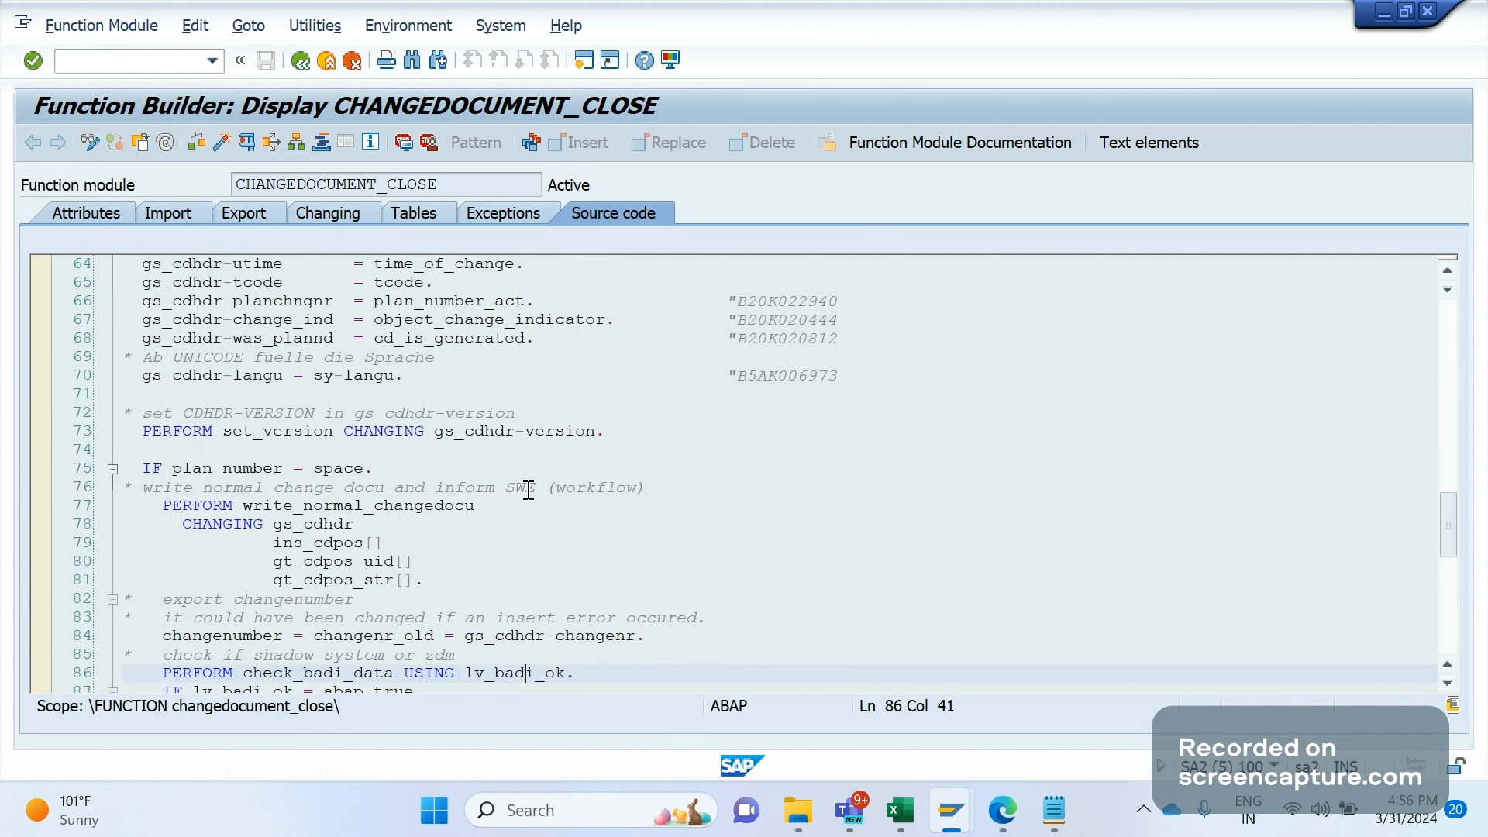
pyautogui.press('Down')
pyautogui.press('Down')
pyautogui.press('Down')
pyautogui.press('Down')
pyautogui.press('Down')
pyautogui.press('Down')
pyautogui.press('Down')
pyautogui.press('Down')
pyautogui.press('Down')
pyautogui.press('Down')
pyautogui.press('Down')
pyautogui.press('Down')
pyautogui.press('Down')
pyautogui.press('Down')
pyautogui.press('Down')
pyautogui.press('Down')
pyautogui.press('Down')
pyautogui.press('Down')
pyautogui.press('Down')
pyautogui.press('Up')
pyautogui.press('Up')
pyautogui.press('Up')
pyautogui.press('Up')
pyautogui.press('Up')
pyautogui.press('Up')
pyautogui.press('Up')
pyautogui.press('Up')
pyautogui.press('Up')
pyautogui.press('Up')
pyautogui.press('Up')
pyautogui.press('Up')
pyautogui.press('Up')
pyautogui.press('Up')
pyautogui.press('Up')
pyautogui.press('Up')
pyautogui.press('Up')
pyautogui.press('Up')
pyautogui.press('Up')
pyautogui.press('Up')
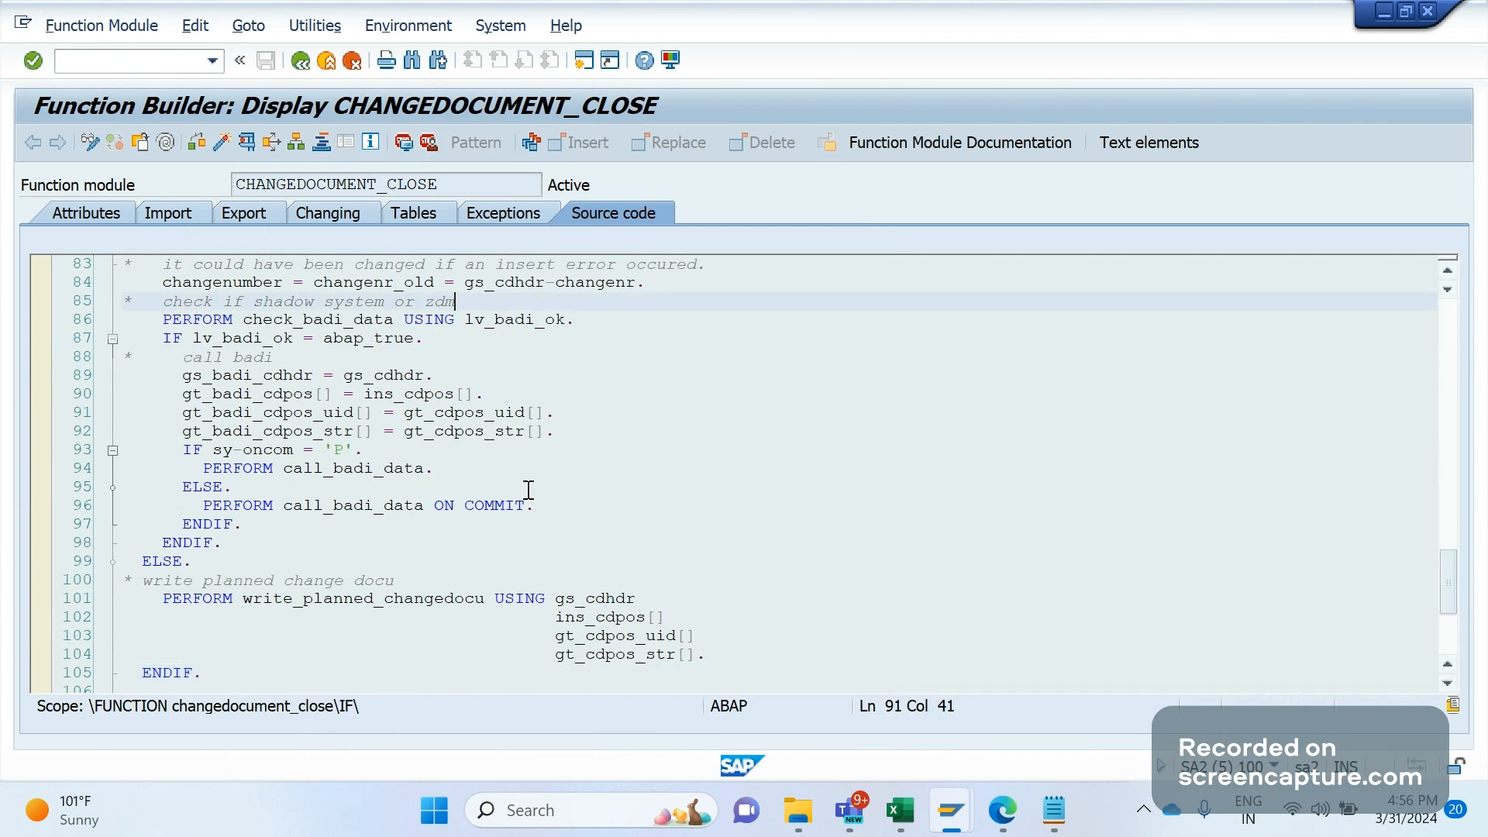
pyautogui.press('Up')
pyautogui.press('Up')
pyautogui.press('Up')
pyautogui.press('Up')
pyautogui.press('Up')
pyautogui.press('Up')
pyautogui.press('Up')
pyautogui.press('Up')
pyautogui.press('Up')
pyautogui.press('Up')
pyautogui.press('Up')
pyautogui.press('Up')
pyautogui.press('Up')
pyautogui.press('Up')
pyautogui.press('Up')
pyautogui.press('Up')
pyautogui.press('Up')
pyautogui.press('Up')
pyautogui.press('Up')
pyautogui.press('Up')
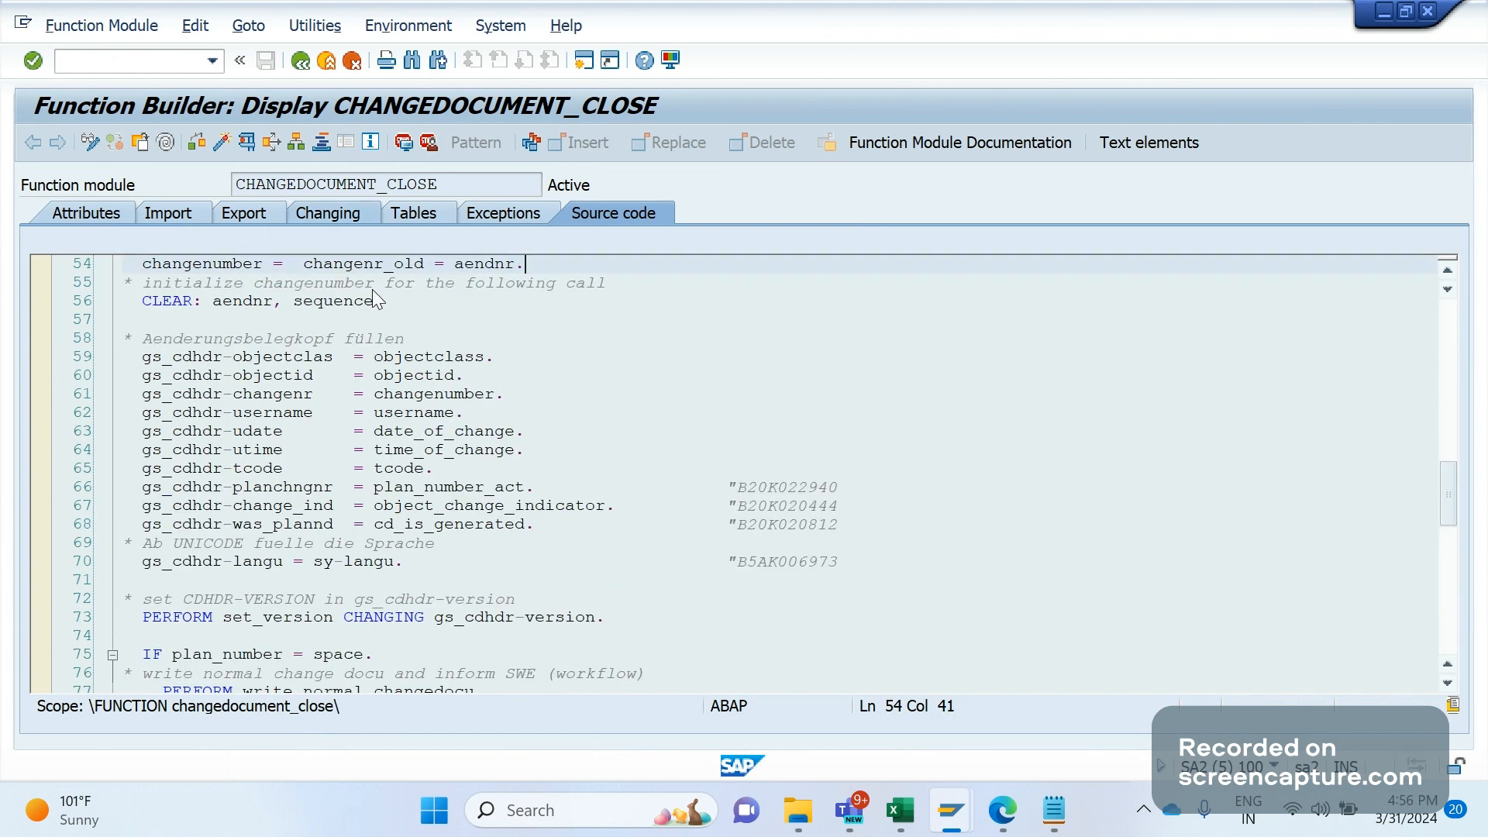
pyautogui.click(449, 184)
pyautogui.hotkey('ctrl', 'a')
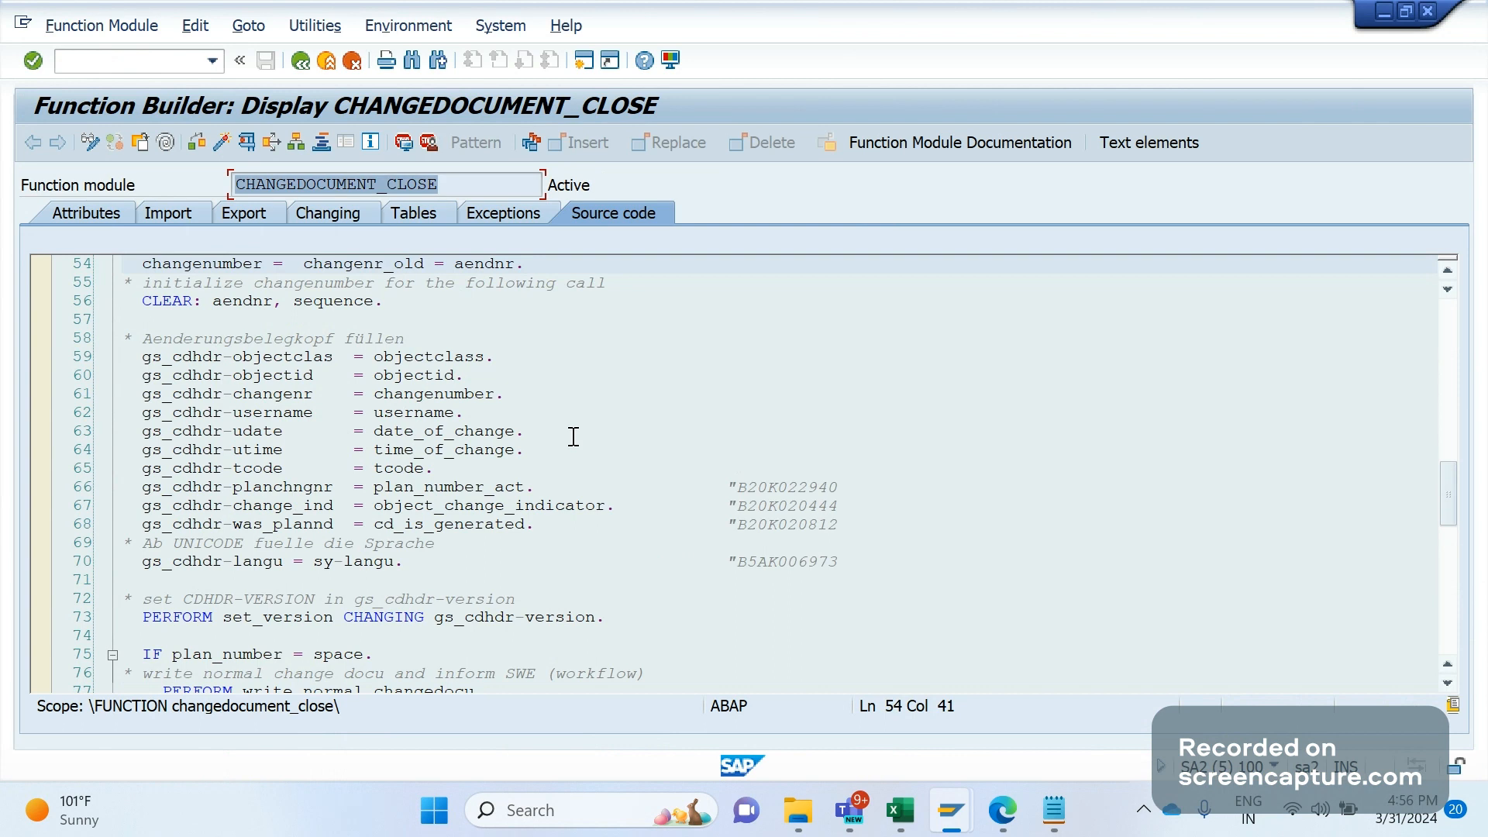
# Return to the Function Builder initial screen and display ALE_COMPONENT_CHECK, using the name copied from cell J1 of Book1 in Excel.
pyautogui.click(304, 65)
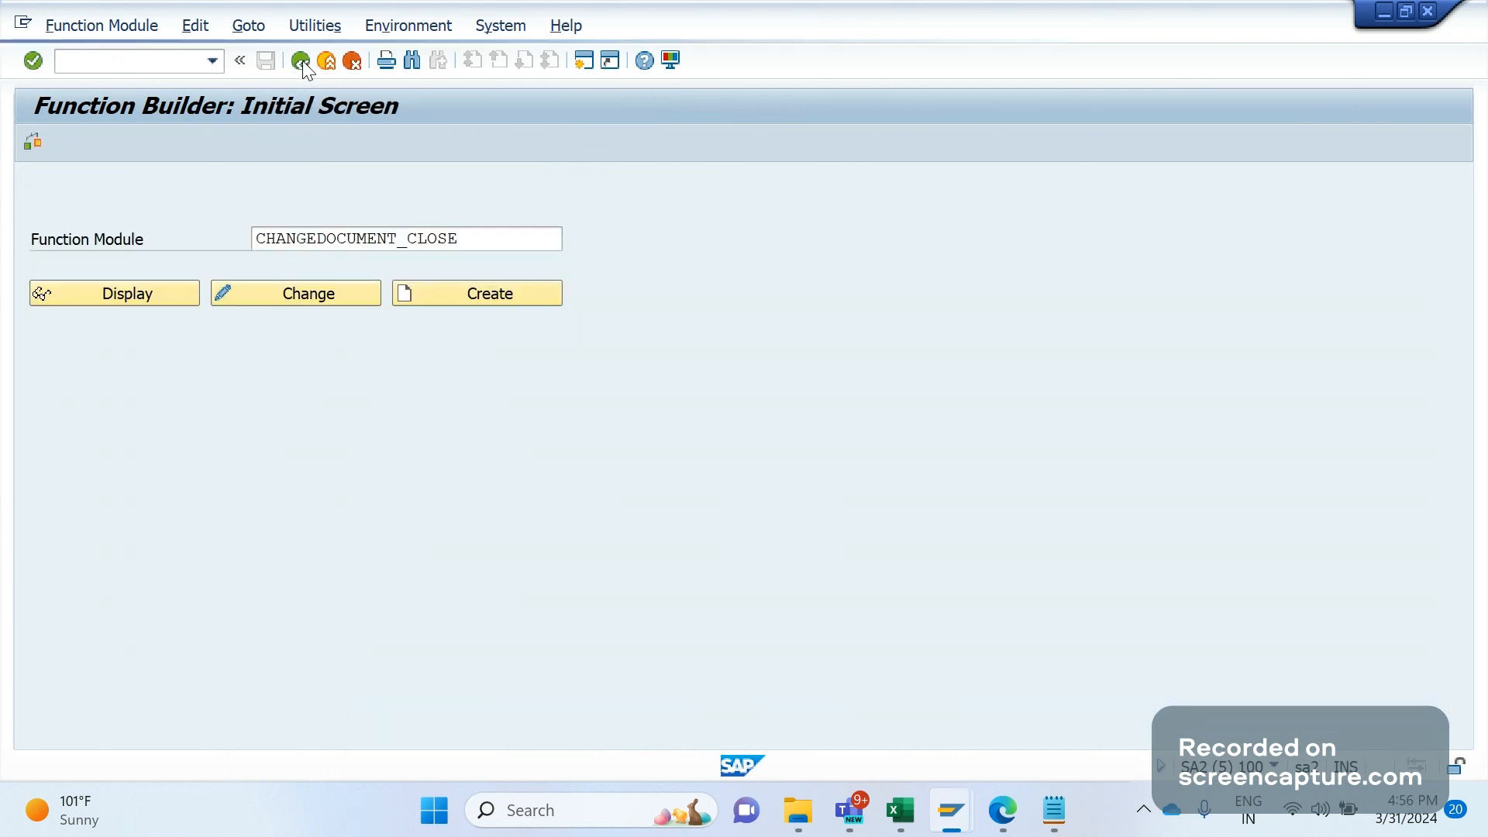
pyautogui.hotkey('alt', 'Tab')
pyautogui.click(985, 270)
pyautogui.hotkey('ctrl', 'c')
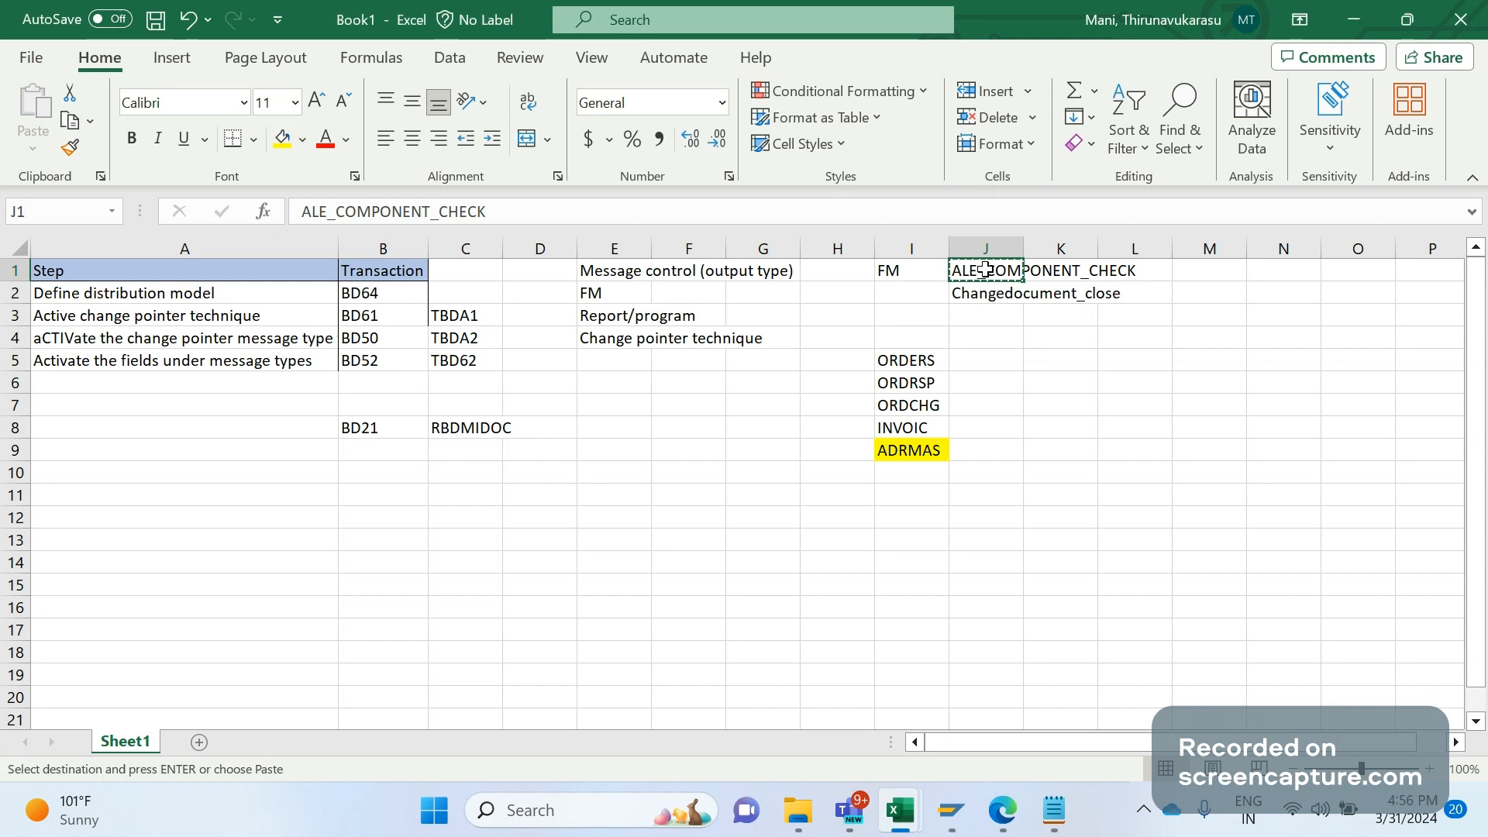
pyautogui.hotkey('alt', 'Tab')
pyautogui.hotkey('ctrl', 'v')
pyautogui.click(176, 294)
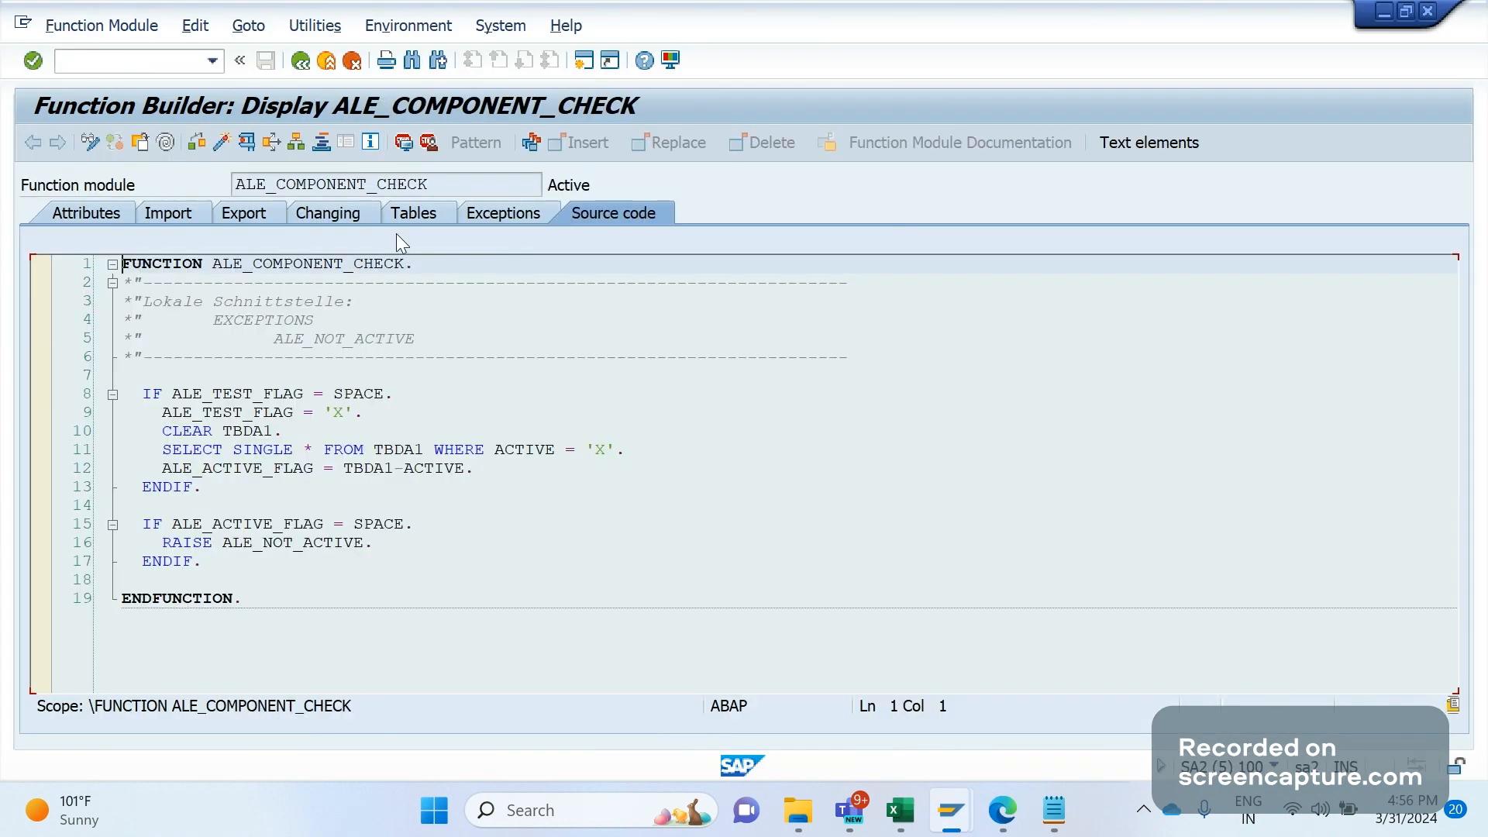
# Examine how the ALE_COMPONENT_CHECK source code selects the active entry from table TBDA1 and fills ALE_ACTIVE_FLAG.
pyautogui.moveTo(428, 184); pyautogui.dragTo(162, 210)
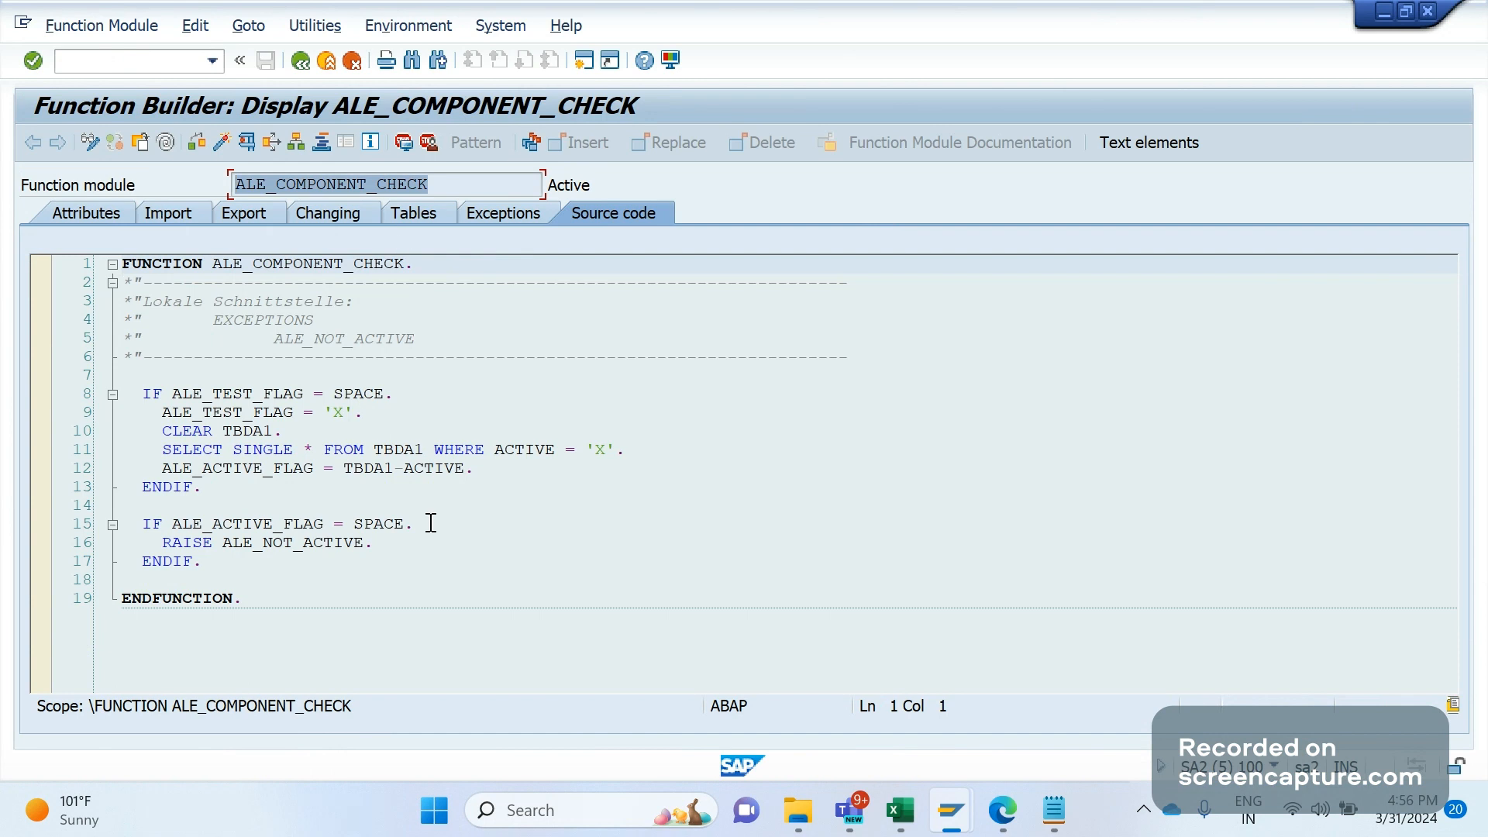
pyautogui.moveTo(430, 459); pyautogui.dragTo(355, 465)
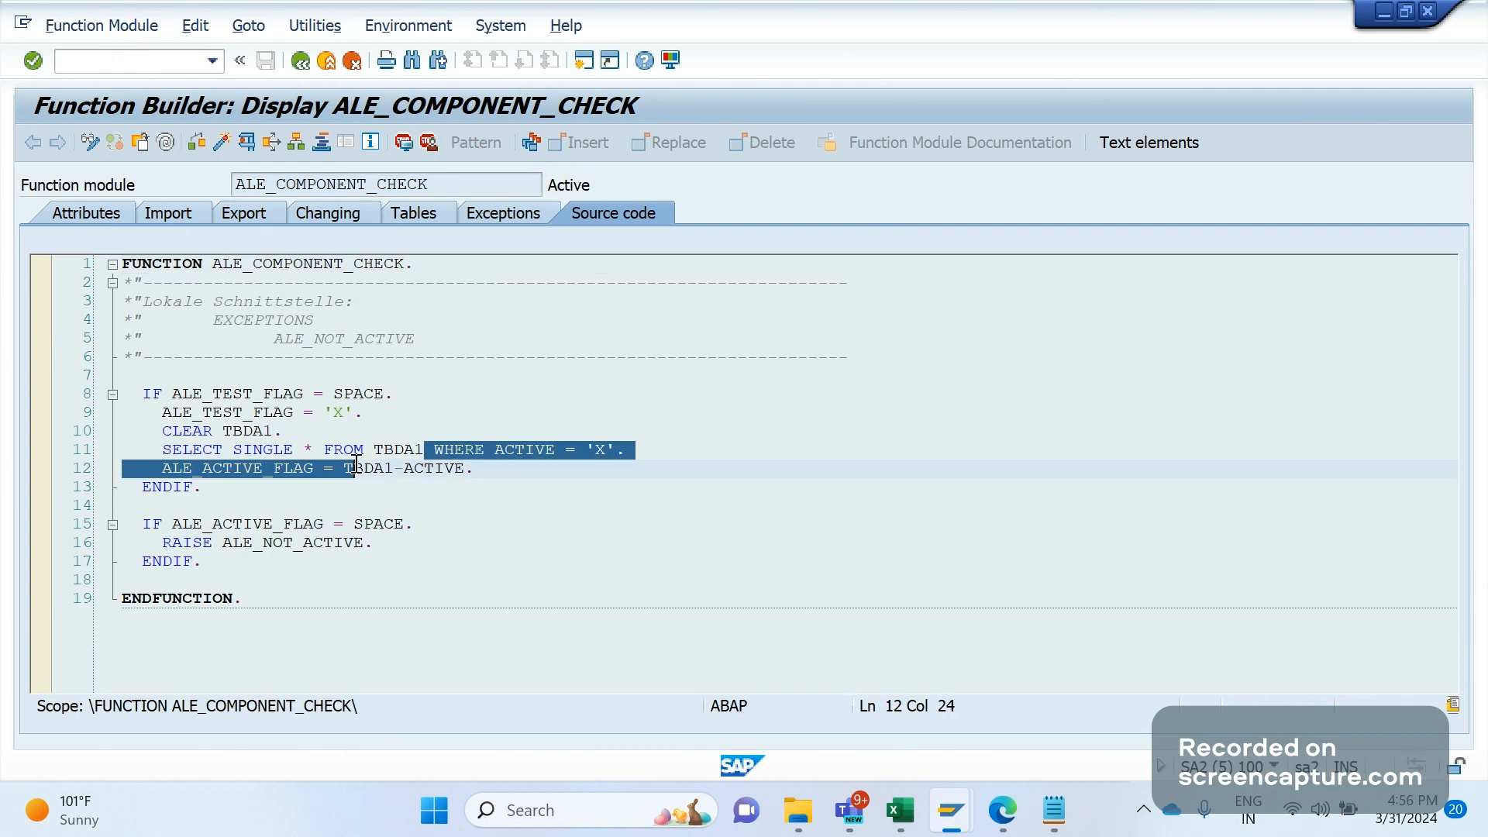
pyautogui.click(497, 503)
pyautogui.moveTo(476, 468); pyautogui.dragTo(303, 444)
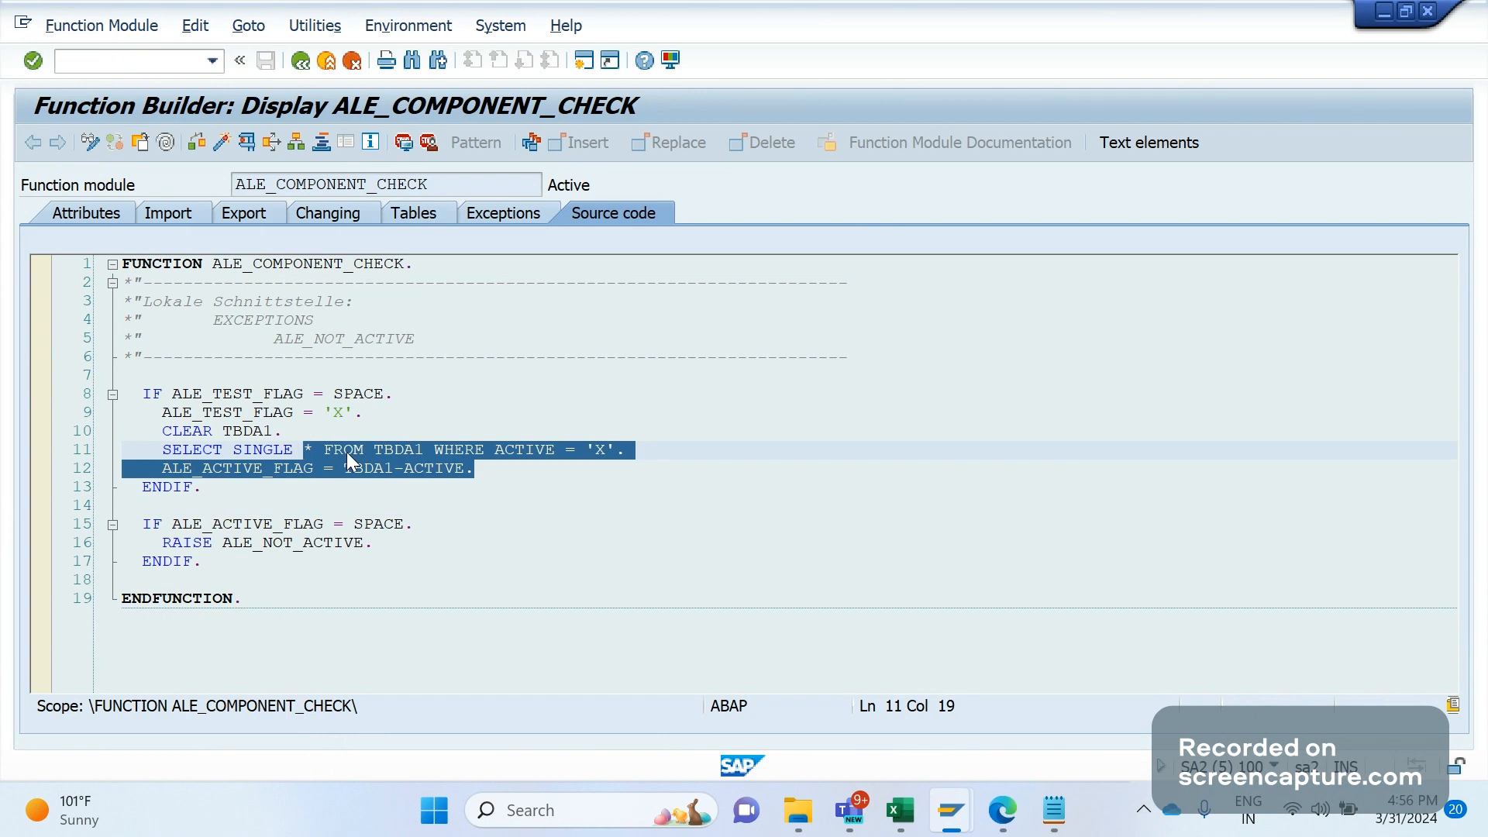
pyautogui.click(437, 501)
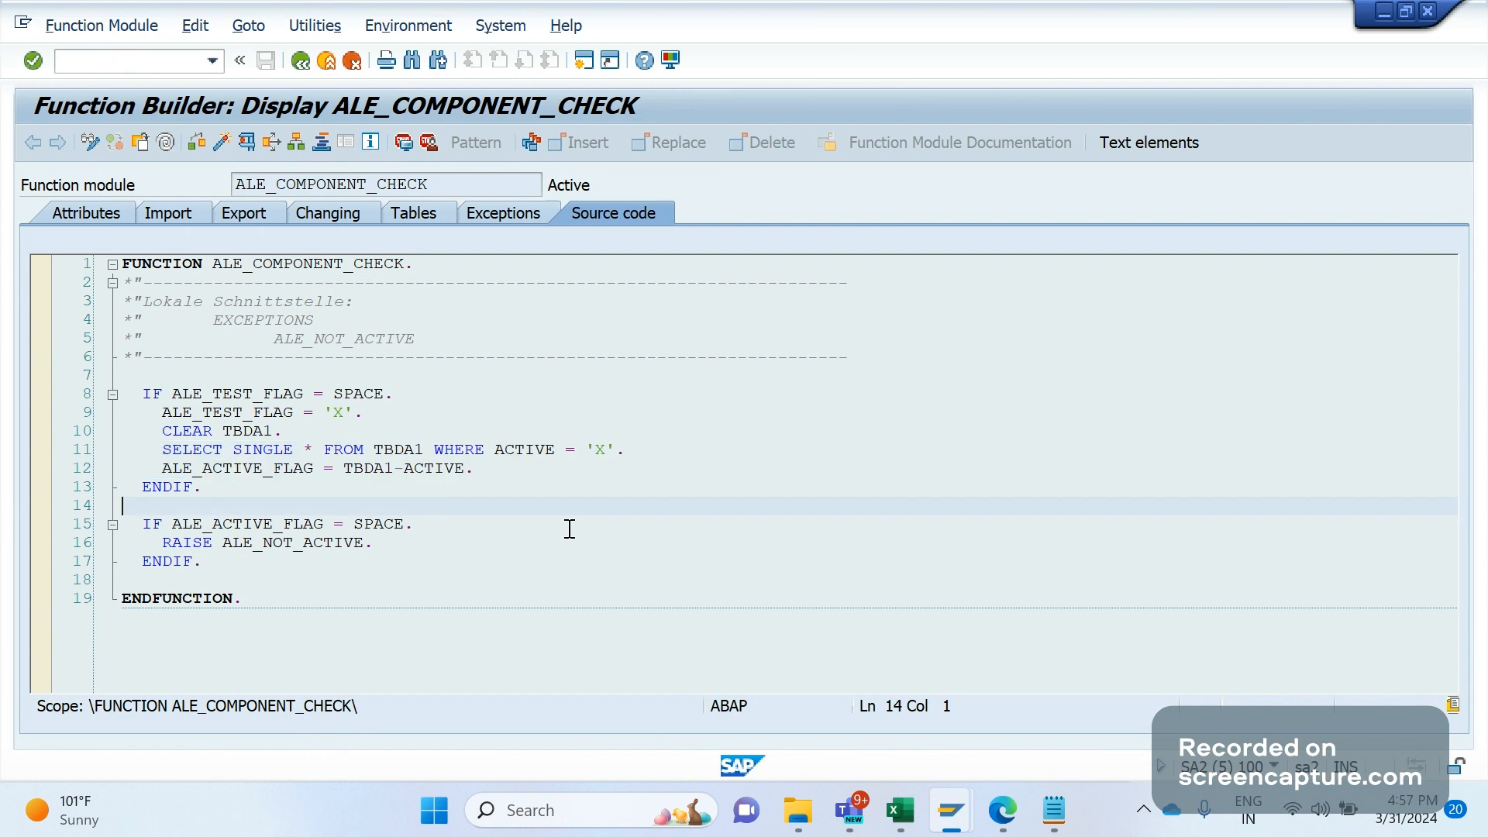
# Switch to the Book1 workbook in Excel and copy Changedocument_close from cell J2 into cell J3.
pyautogui.hotkey('alt', 'Tab')
pyautogui.click(989, 293)
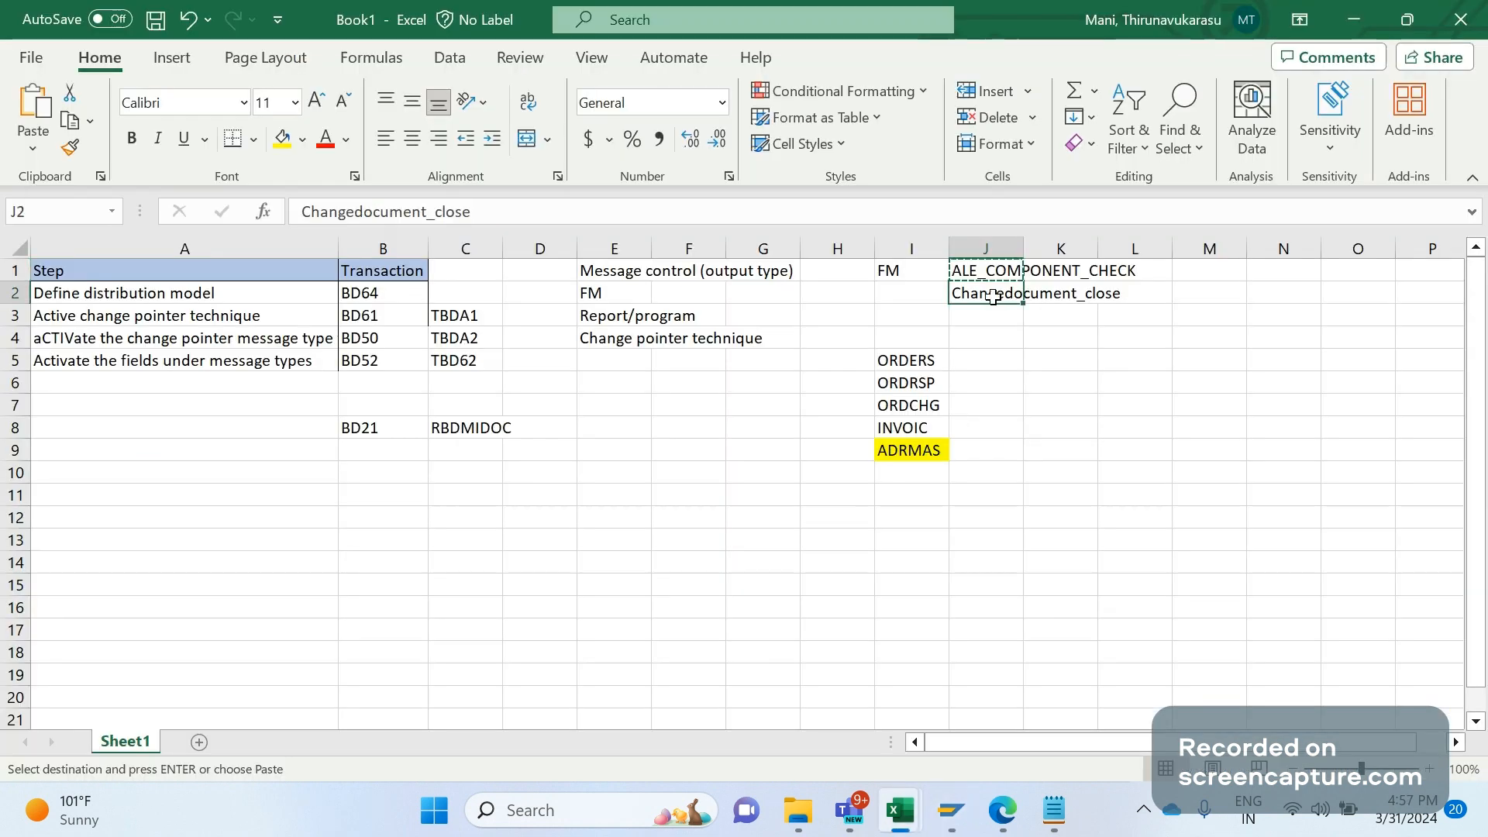
pyautogui.hotkey('ctrl', 'c')
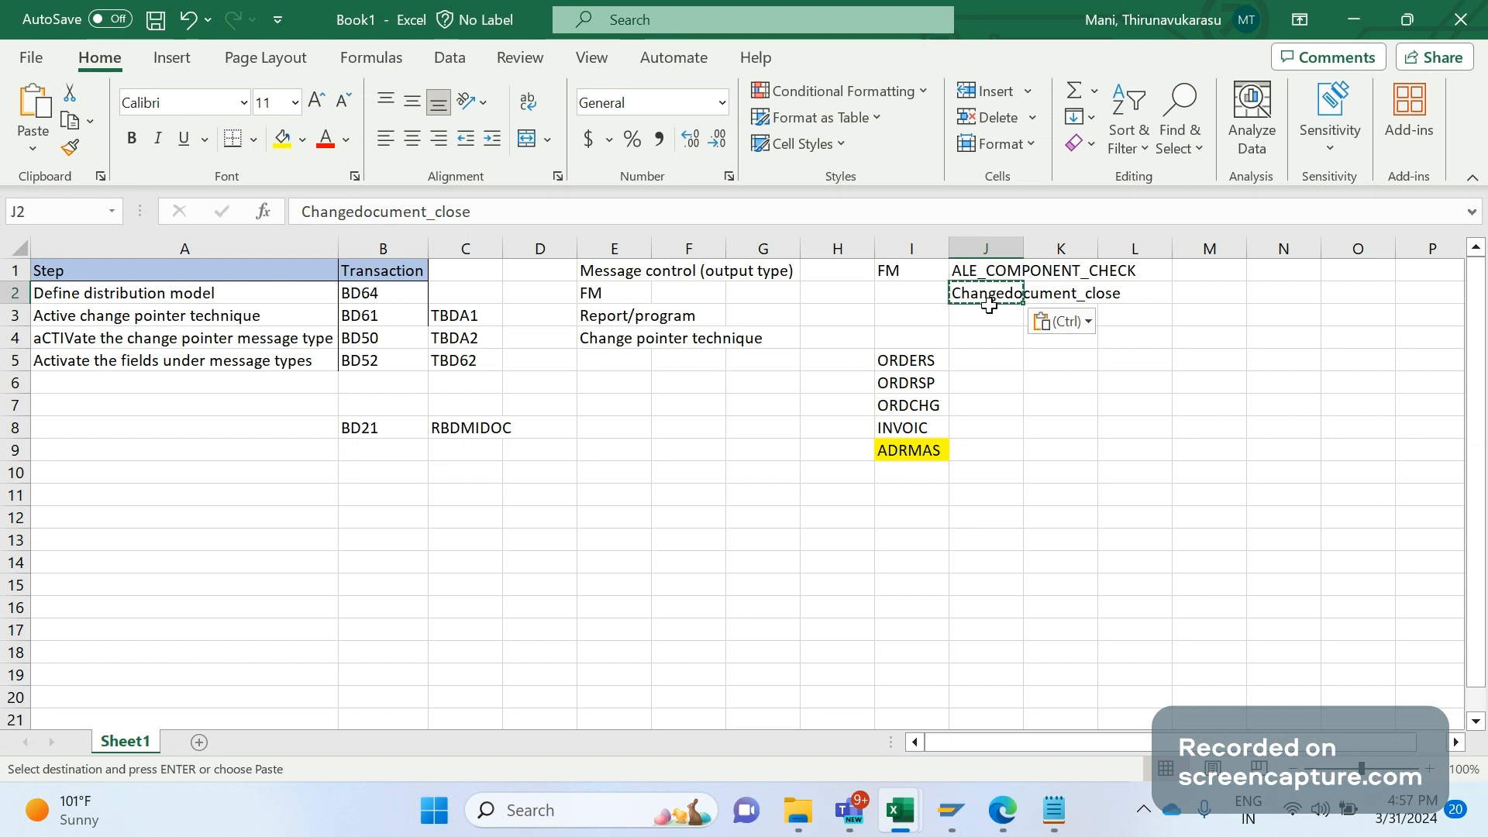
pyautogui.press('Down')
pyautogui.hotkey('ctrl', 'v')
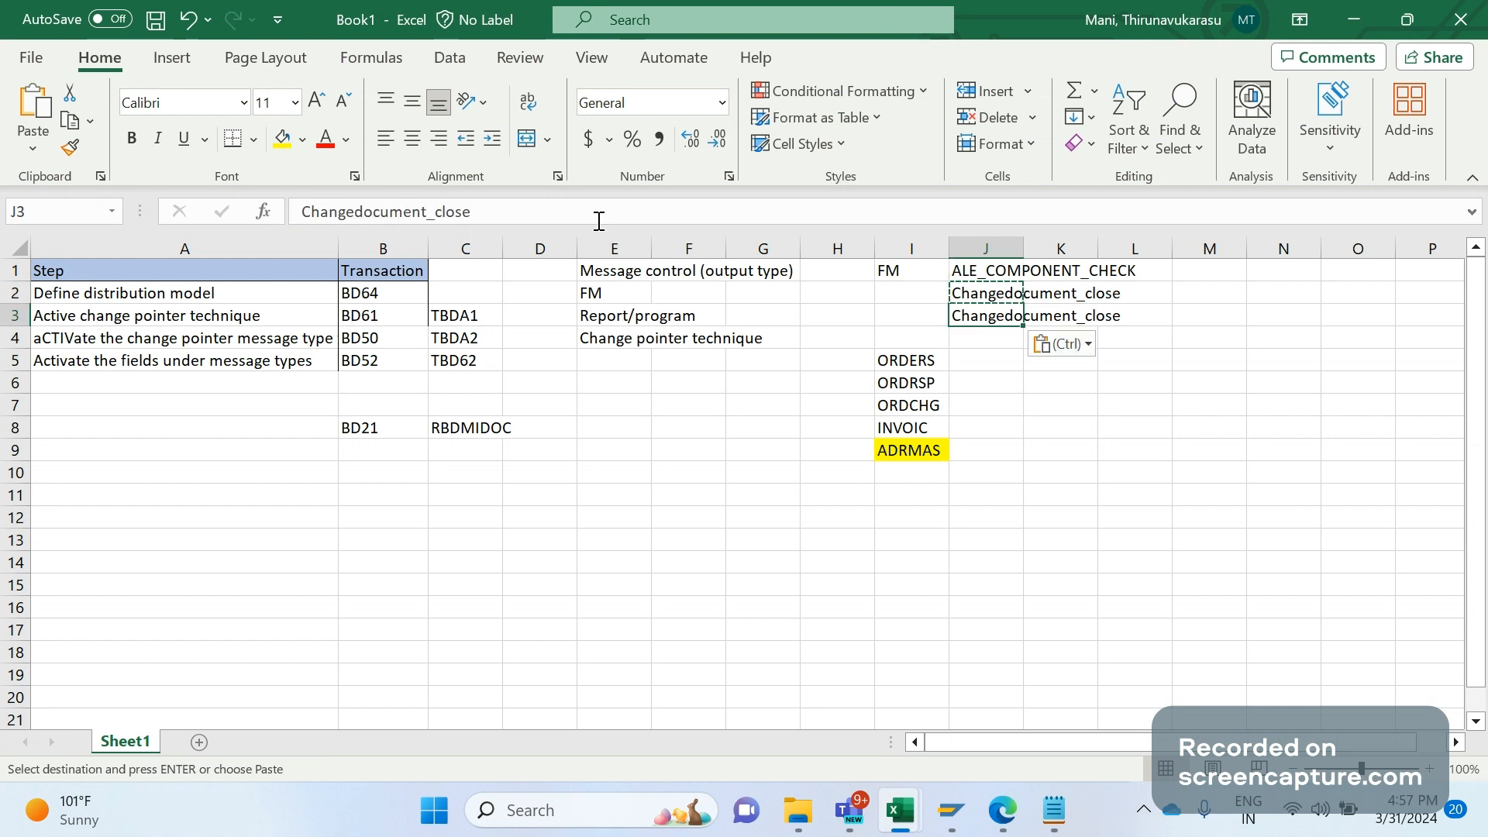
# Change the function module name in cell J3 to Changedocument_open.
pyautogui.click(599, 221)
pyautogui.press('BackSpace')
pyautogui.press('BackSpace')
pyautogui.press('BackSpace')
pyautogui.press('BackSpace')
pyautogui.press('BackSpace')
pyautogui.write('o')
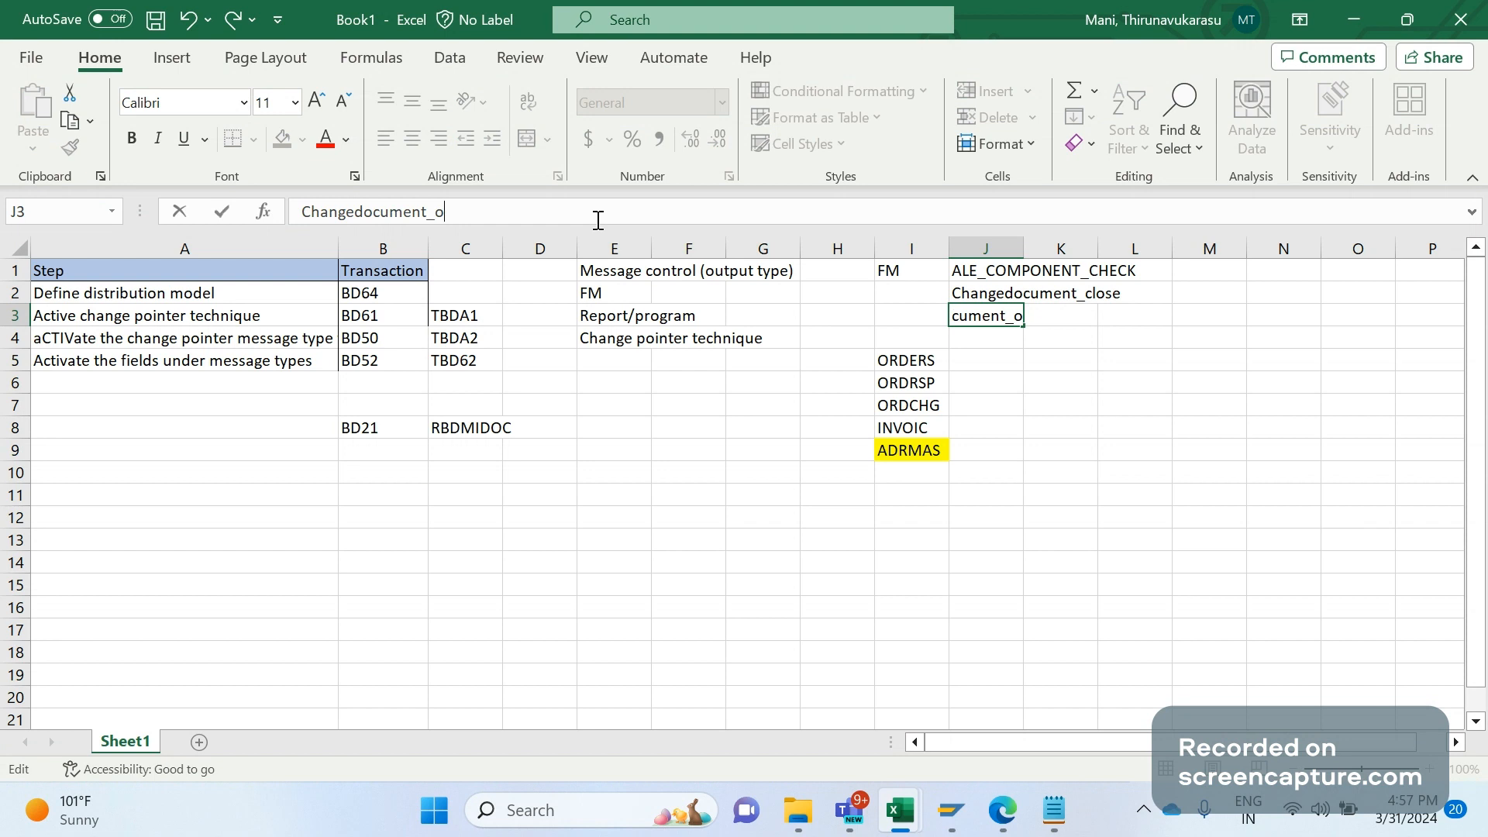
pyautogui.write('pen')
pyautogui.press('Return')
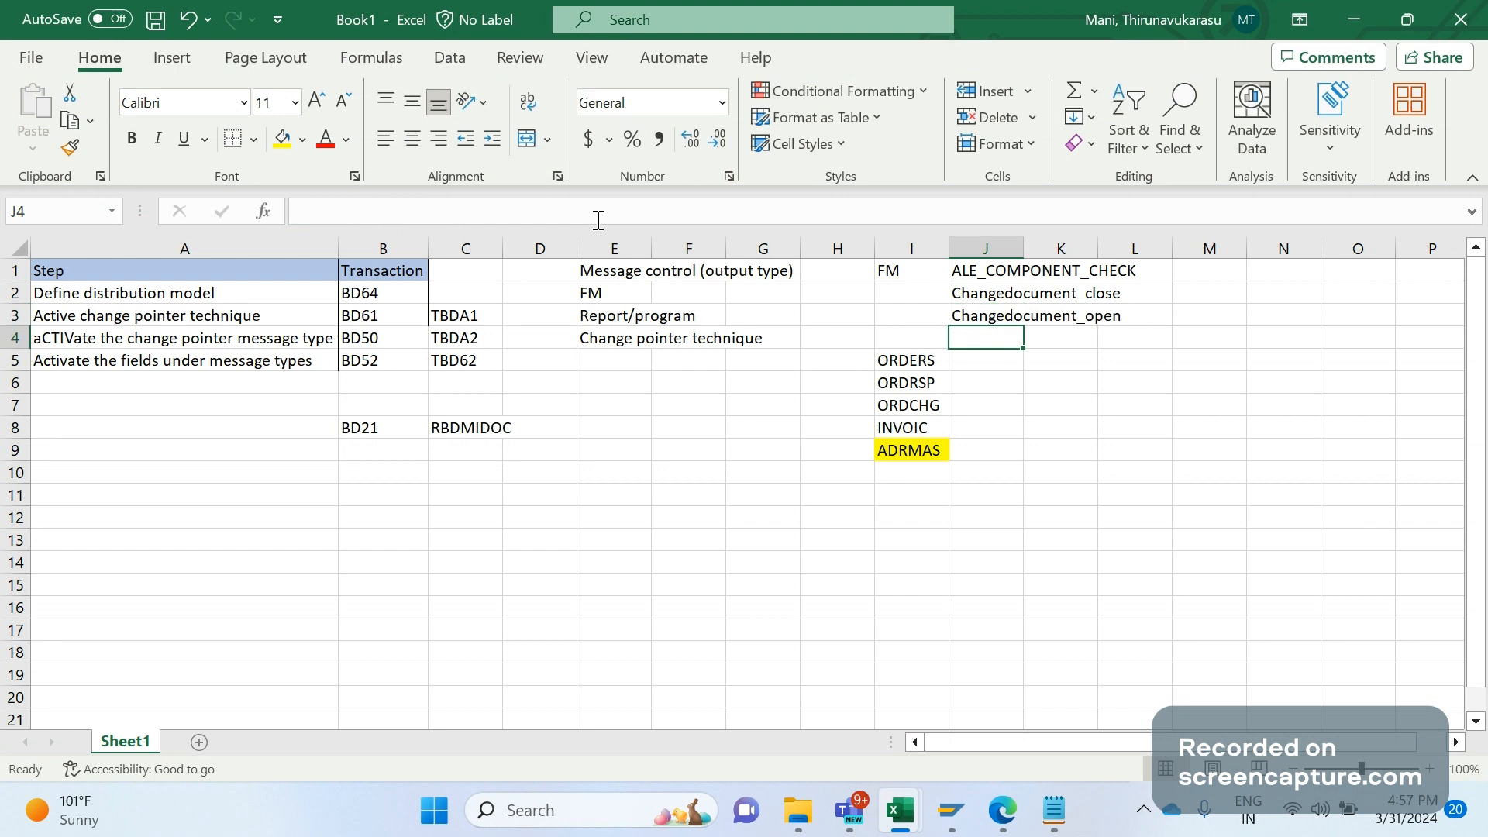
# Switch to the SAP Function Builder session, start transaction SE16N and load table BDCP2 for selection.
pyautogui.click(955, 793)
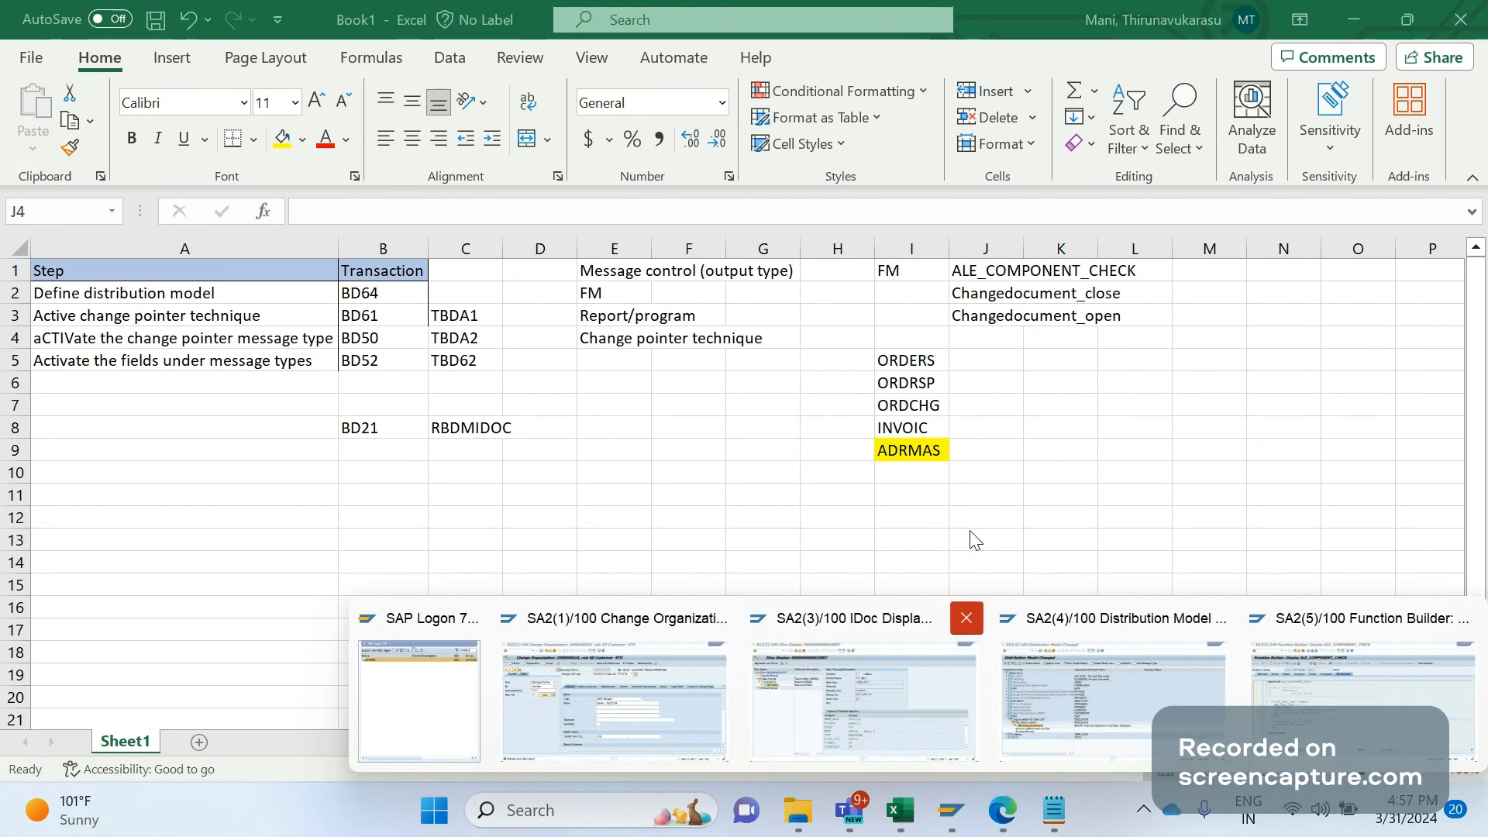
pyautogui.click(1355, 689)
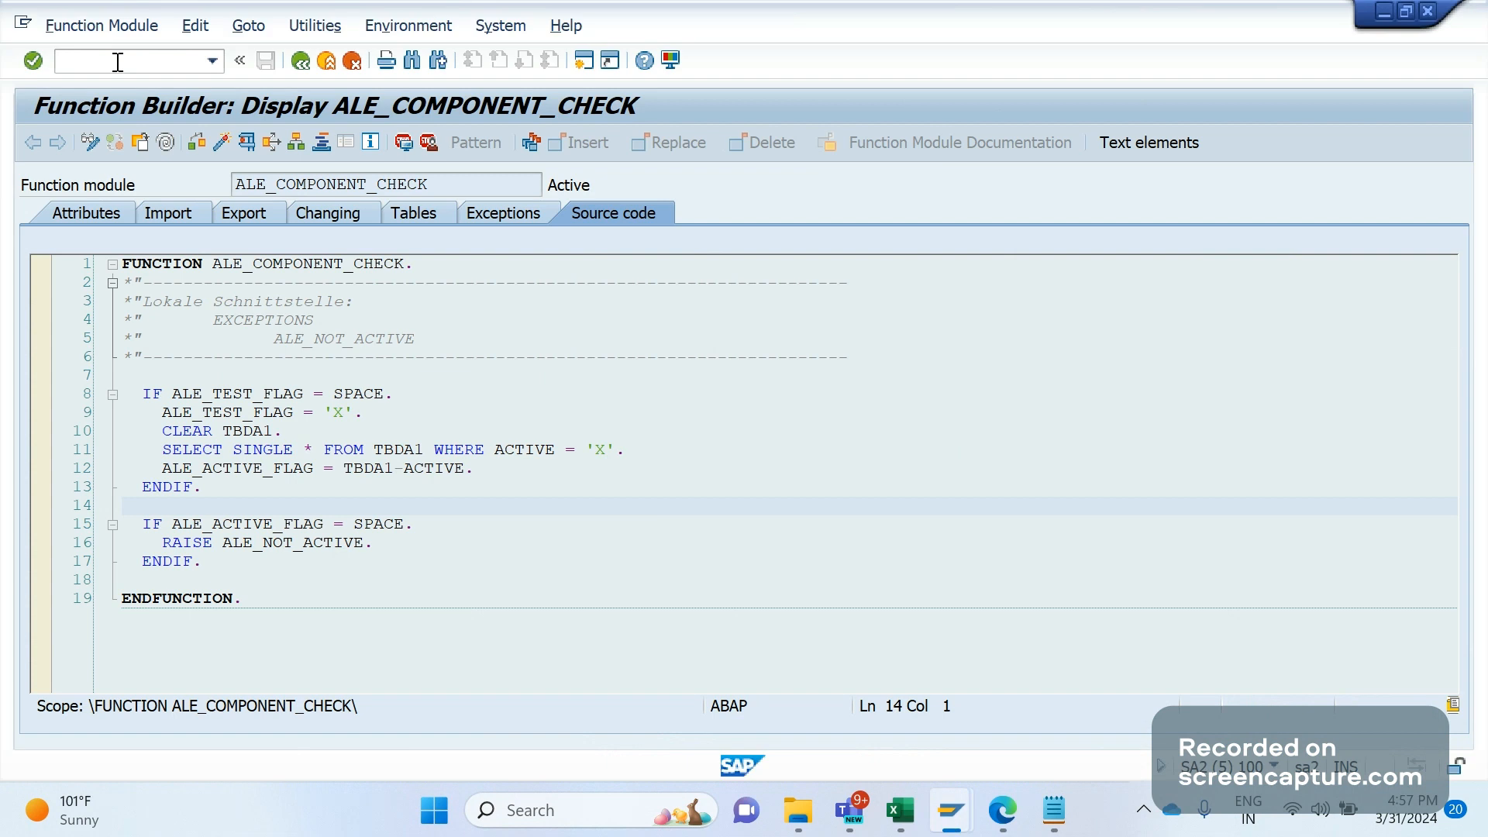
pyautogui.write('/nse16n')
pyautogui.press('Return')
pyautogui.write('bd')
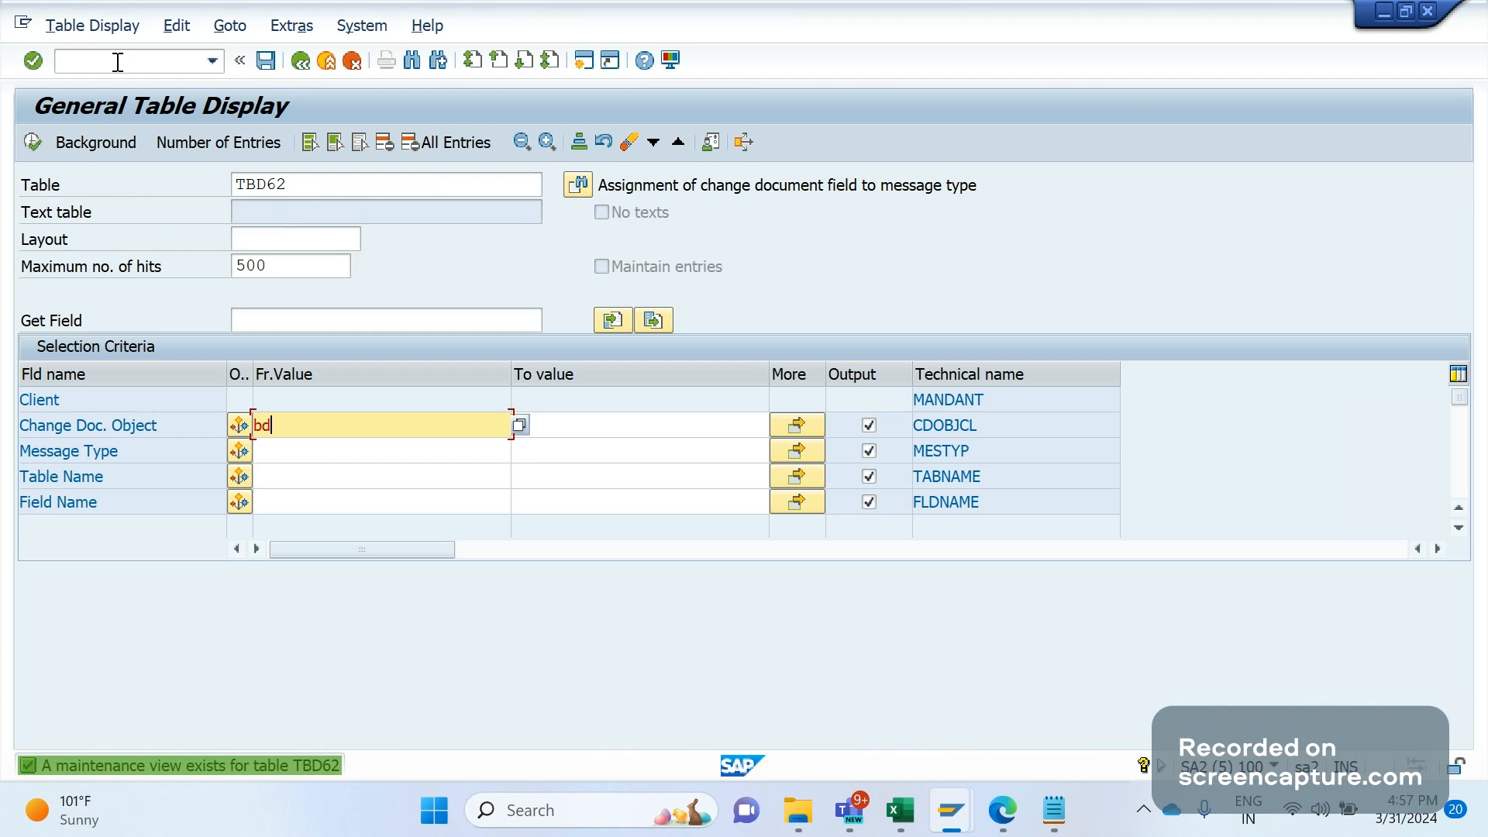
pyautogui.write('cp')
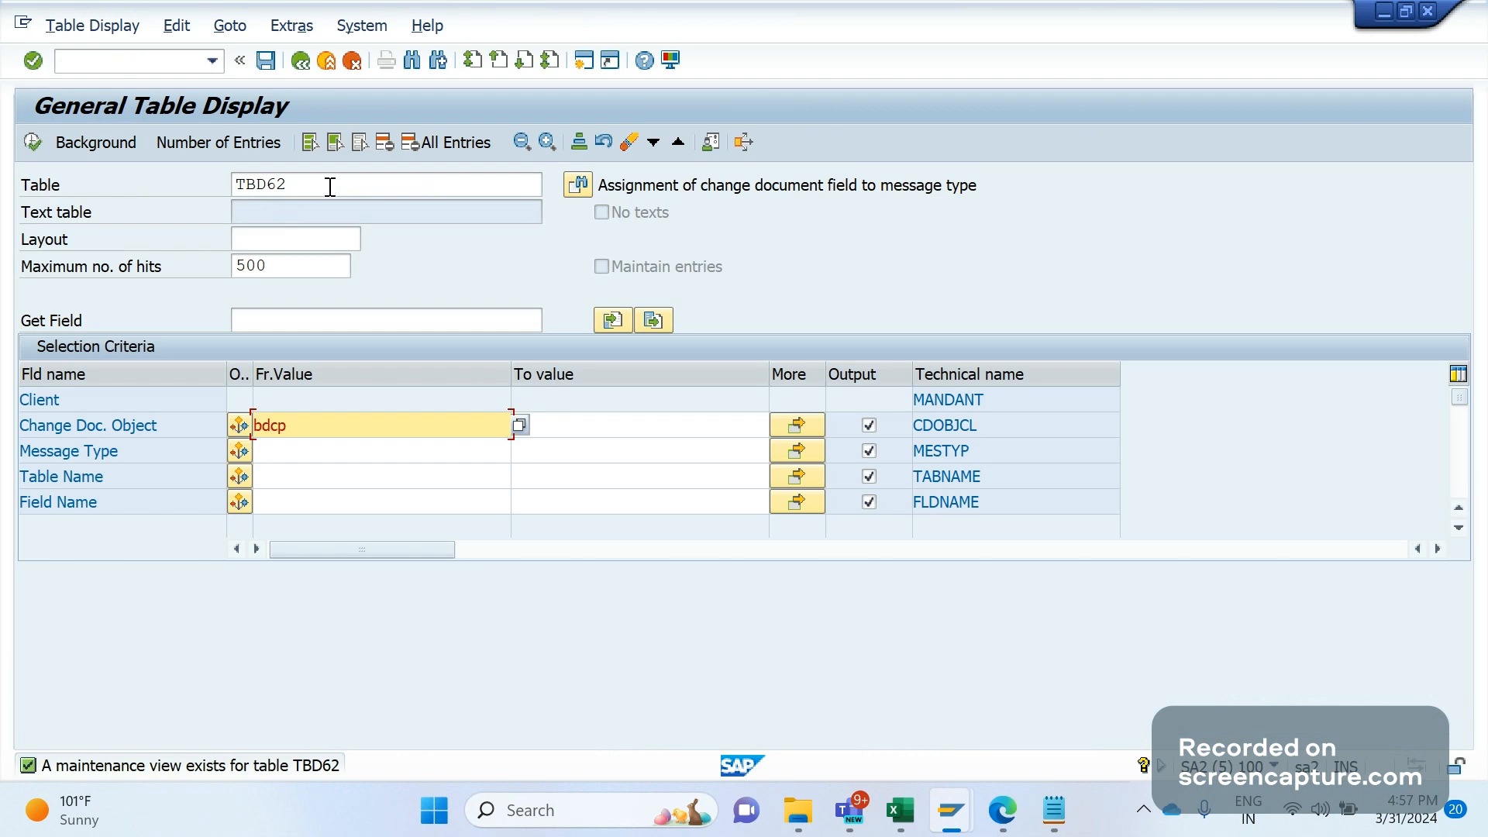
pyautogui.moveTo(330, 187); pyautogui.dragTo(152, 196)
pyautogui.write('bd')
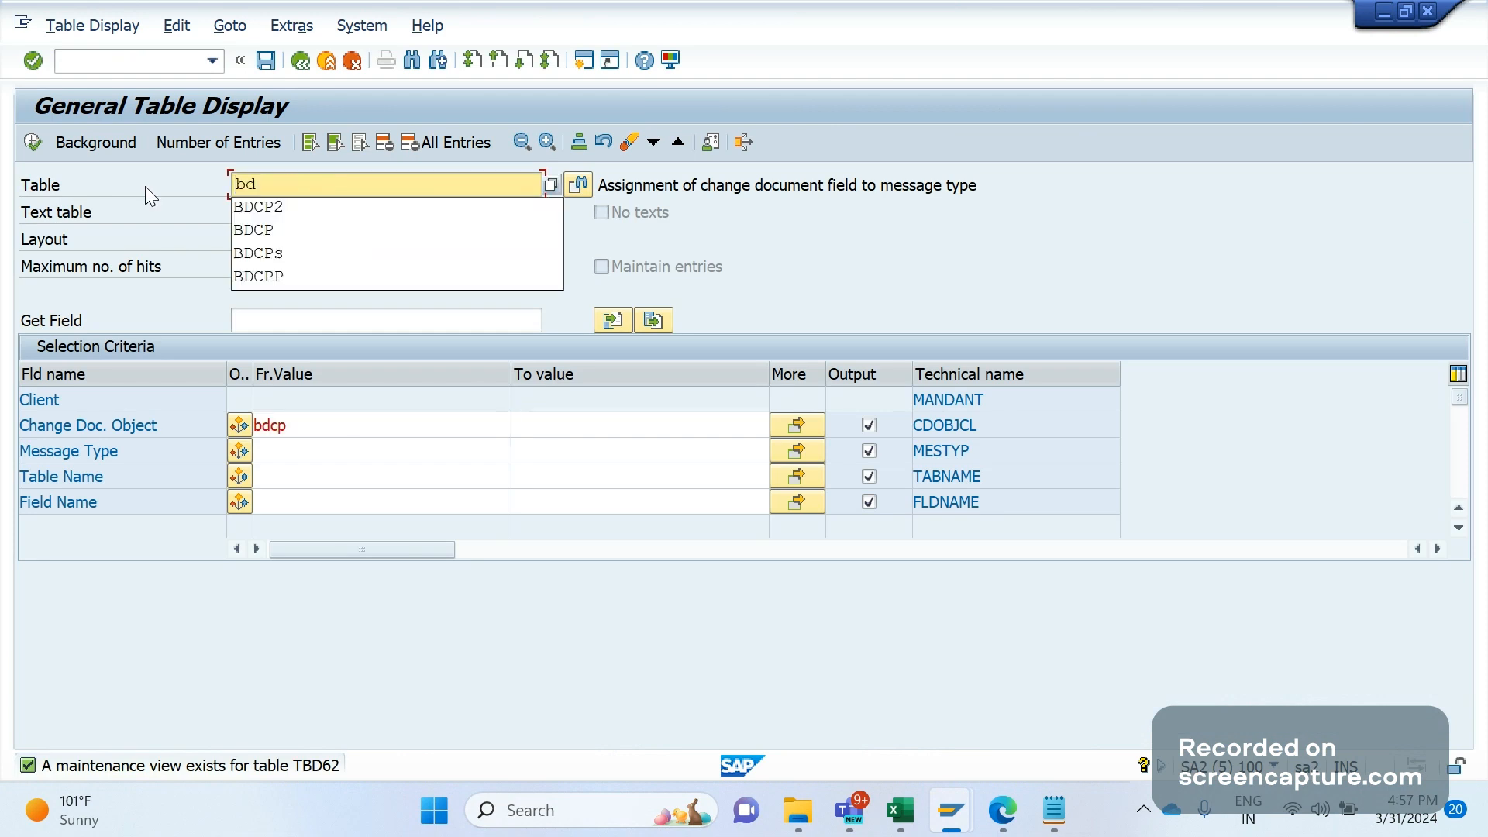
pyautogui.write('cp2')
pyautogui.press('Return')
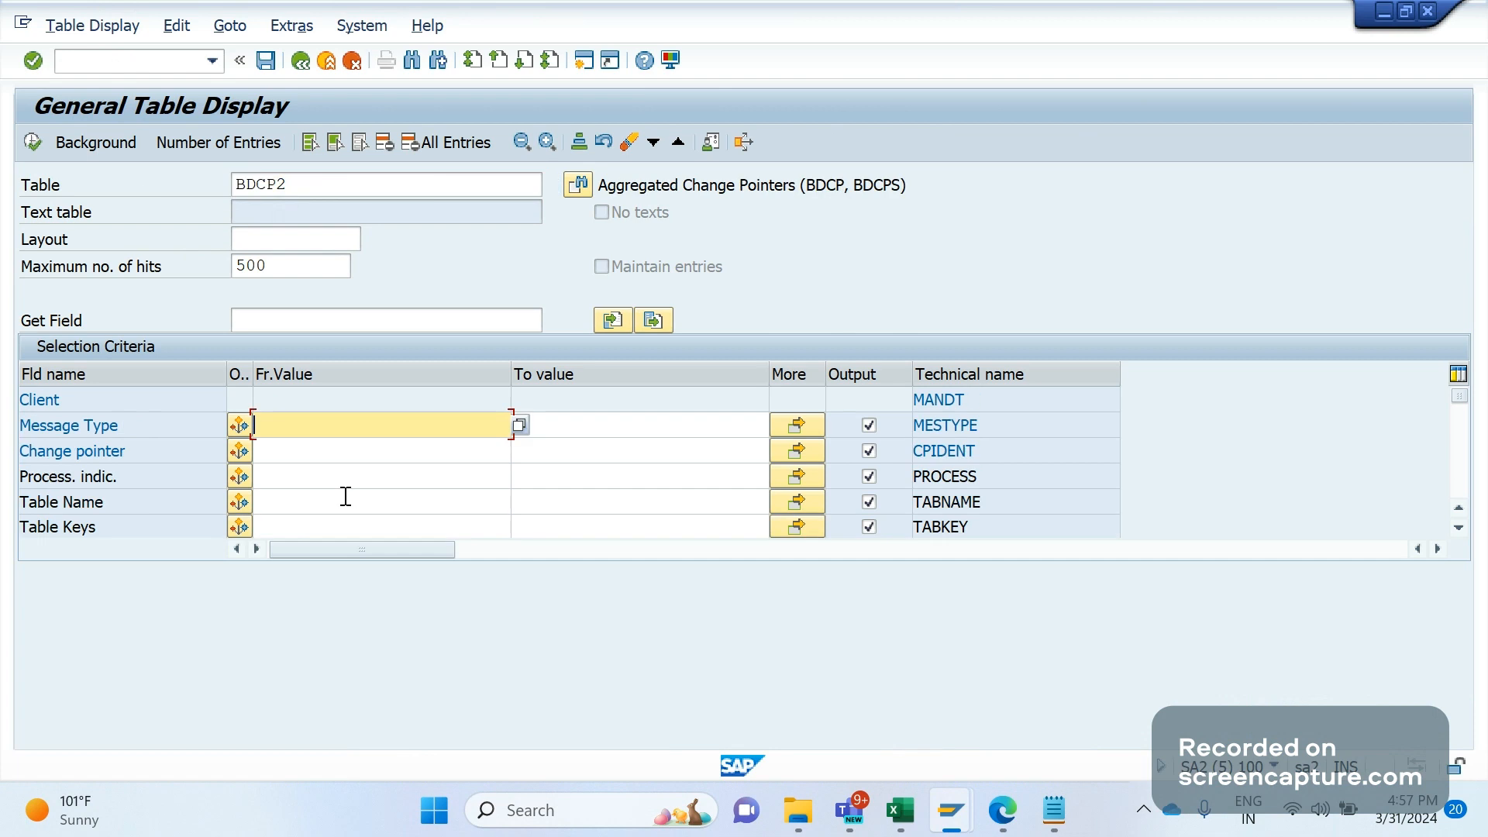
# Restrict the BDCP2 selection to the presenter's own user ID and display the matching entries.
pyautogui.click(313, 476)
pyautogui.scroll(-2, 307, 463)
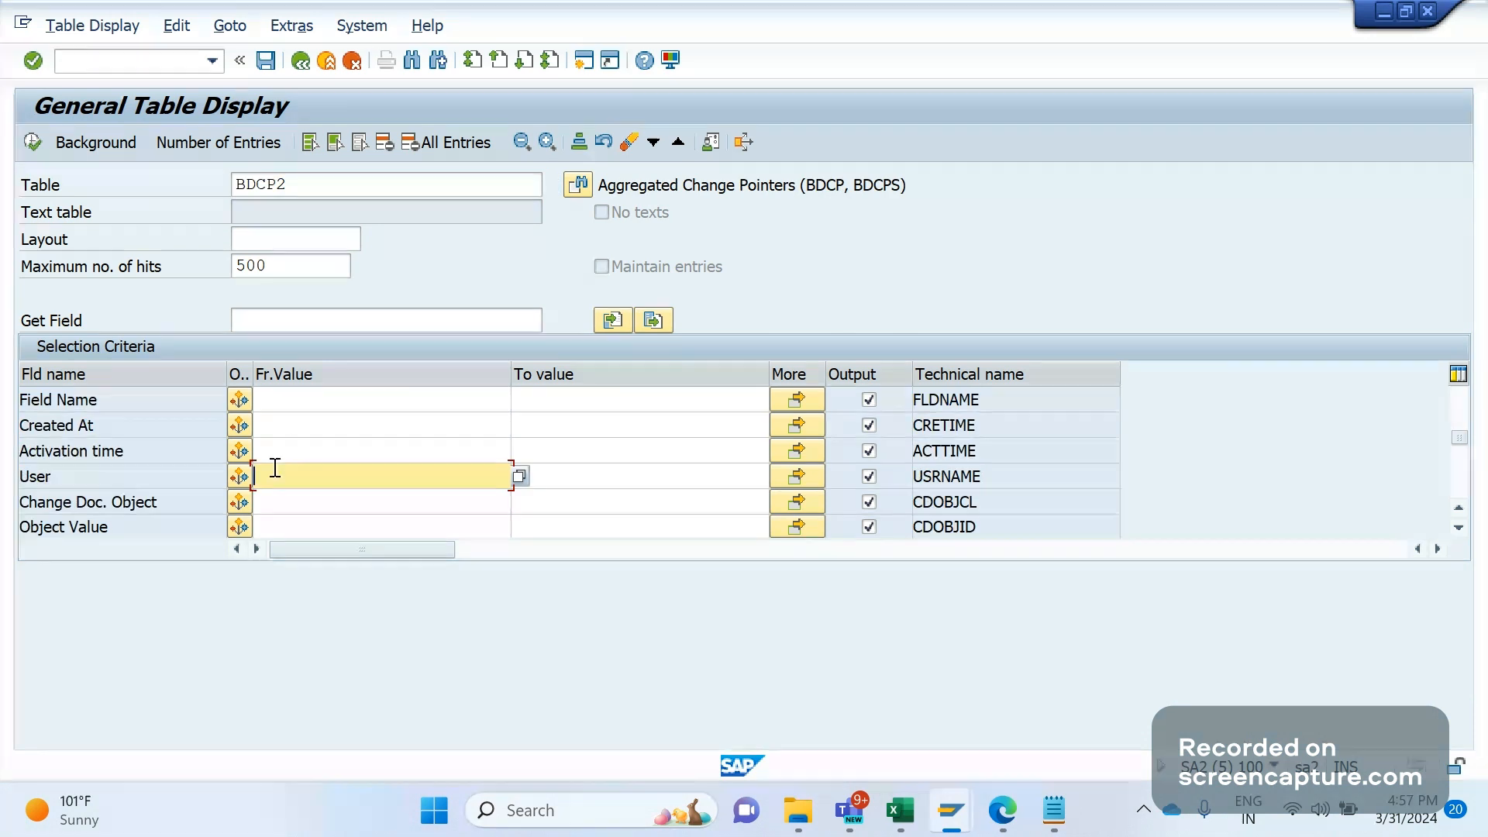
pyautogui.write('thiru')
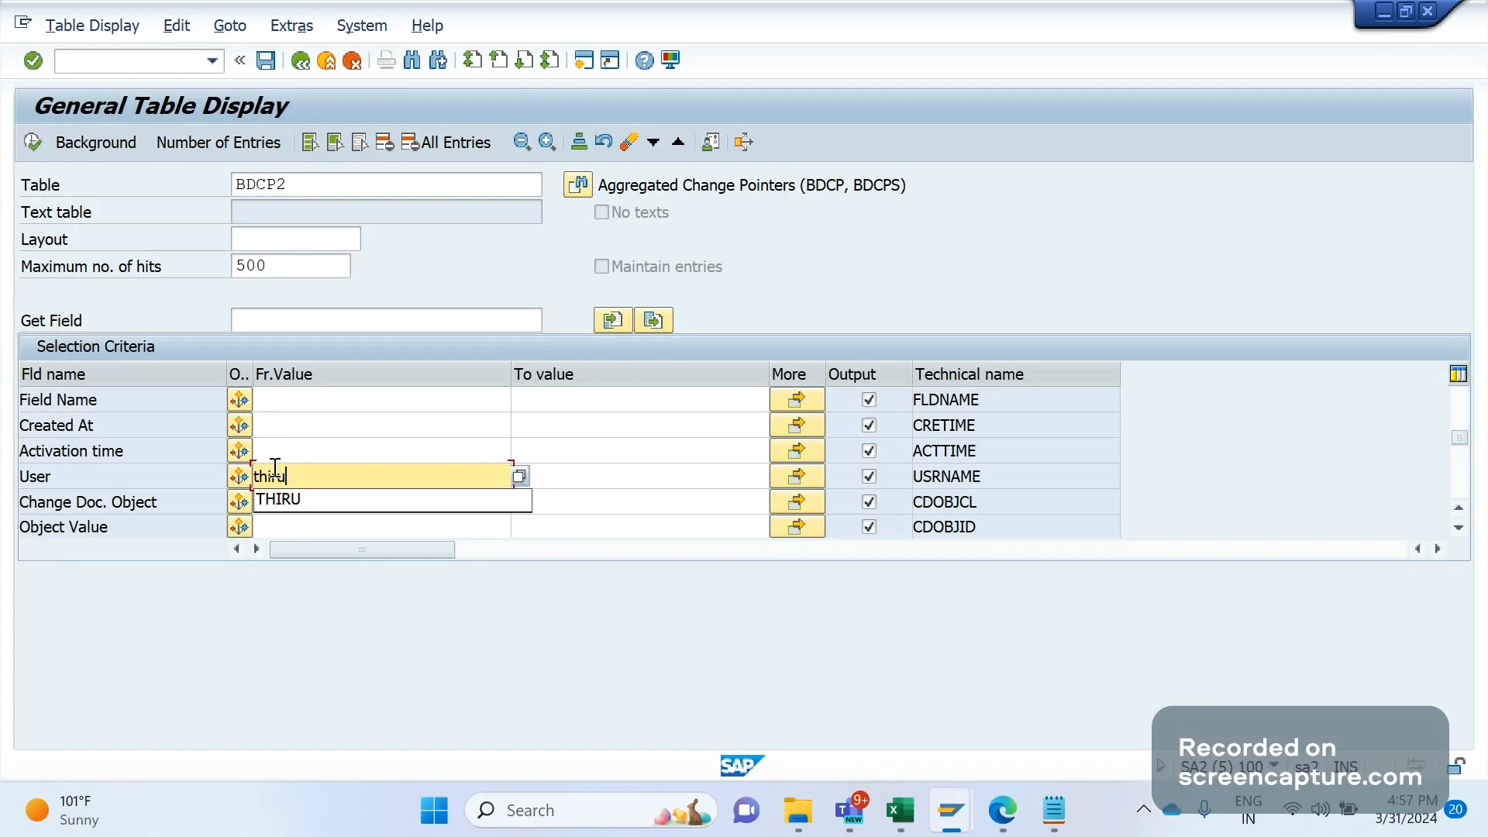
pyautogui.press('F8')
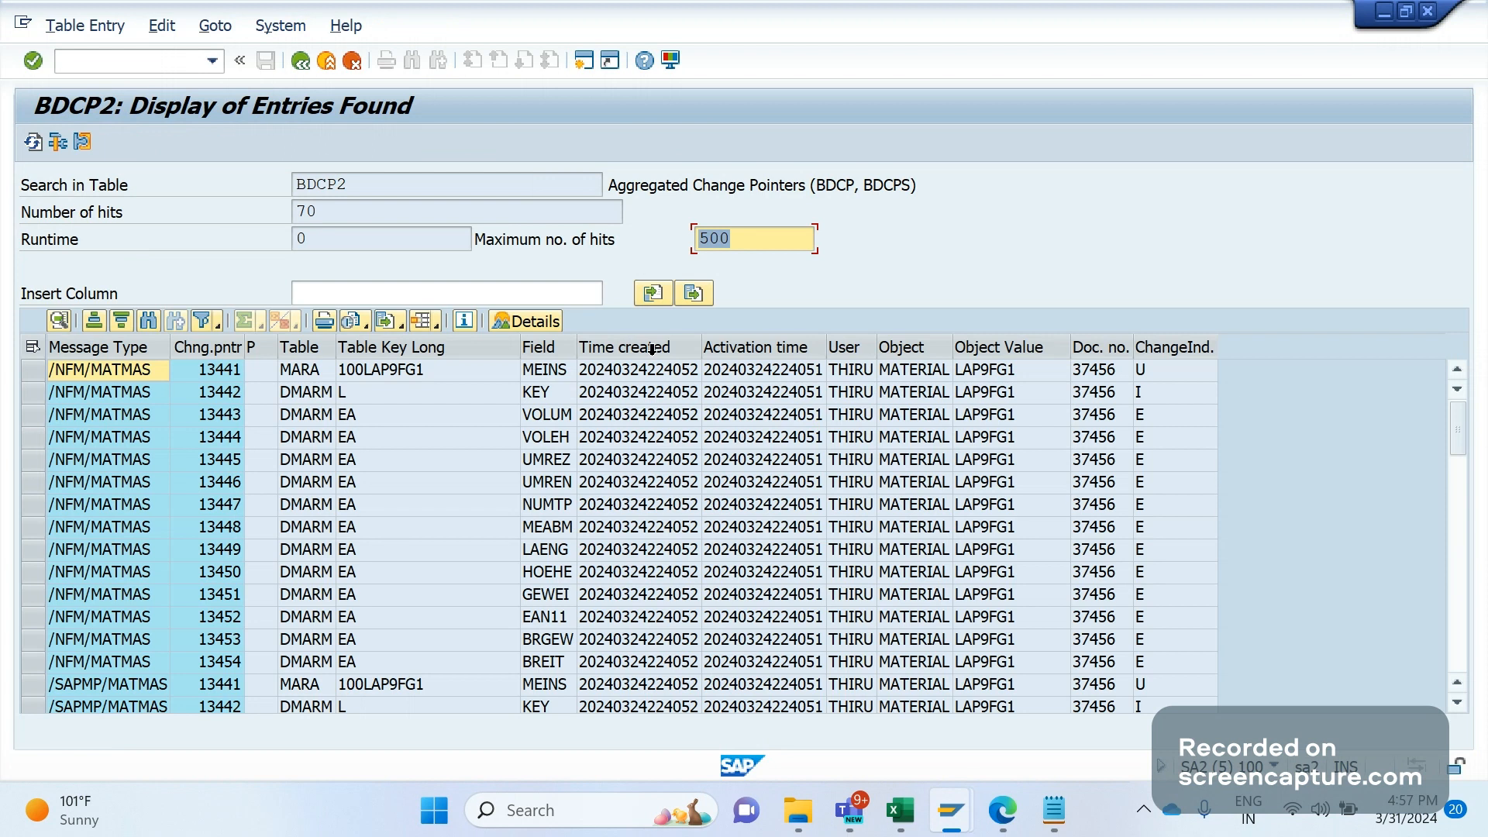
# Sort the BDCP2 entries in descending order by Time created and Activation time.
pyautogui.moveTo(651, 349); pyautogui.dragTo(486, 472)
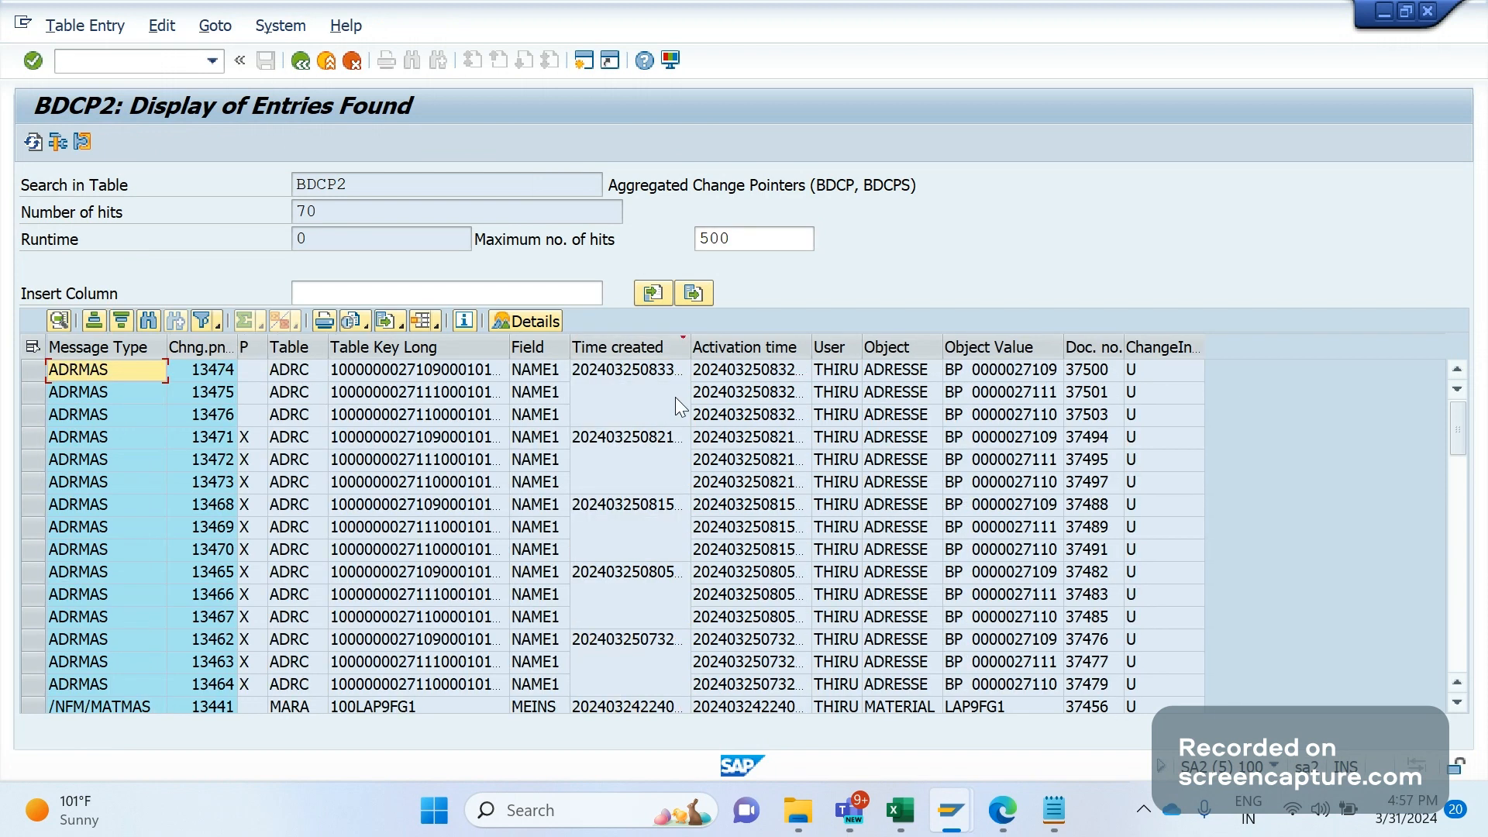
pyautogui.click(674, 347)
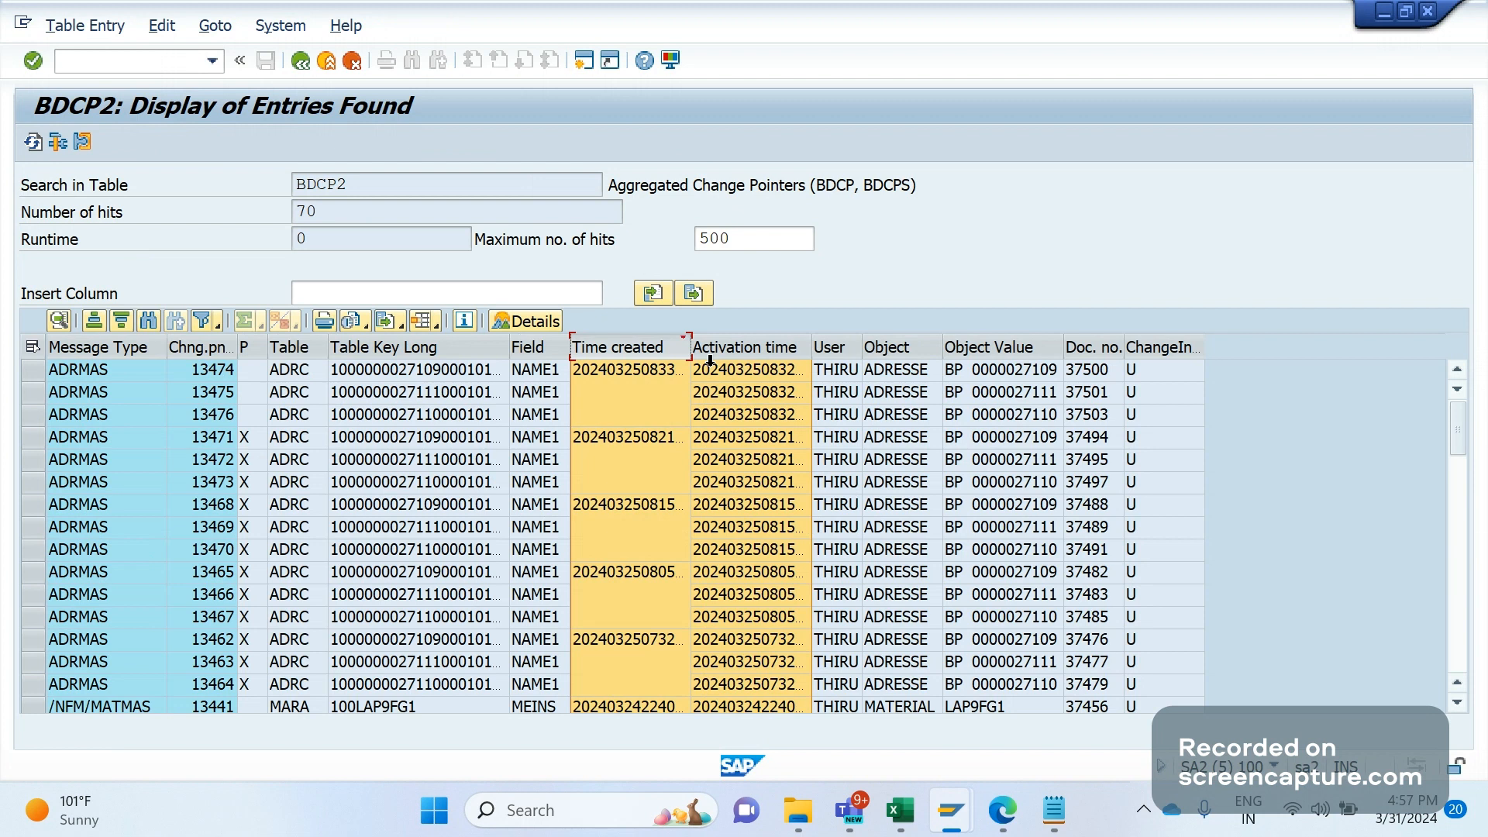
pyautogui.click(122, 321)
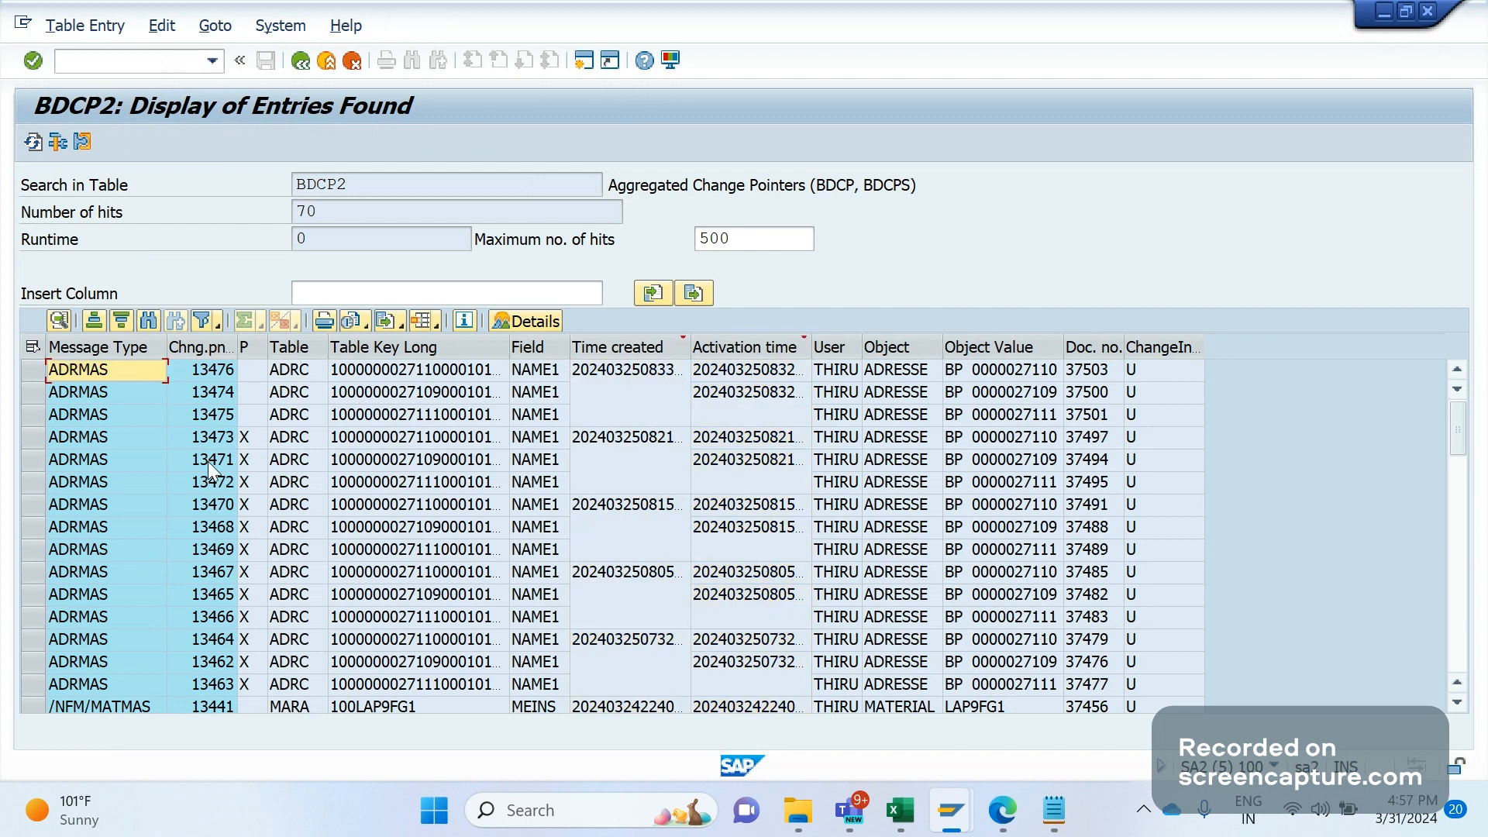
# Highlight the table name BDCP2 above the sorted change pointer entries.
pyautogui.click(341, 194)
pyautogui.doubleClick(341, 193)
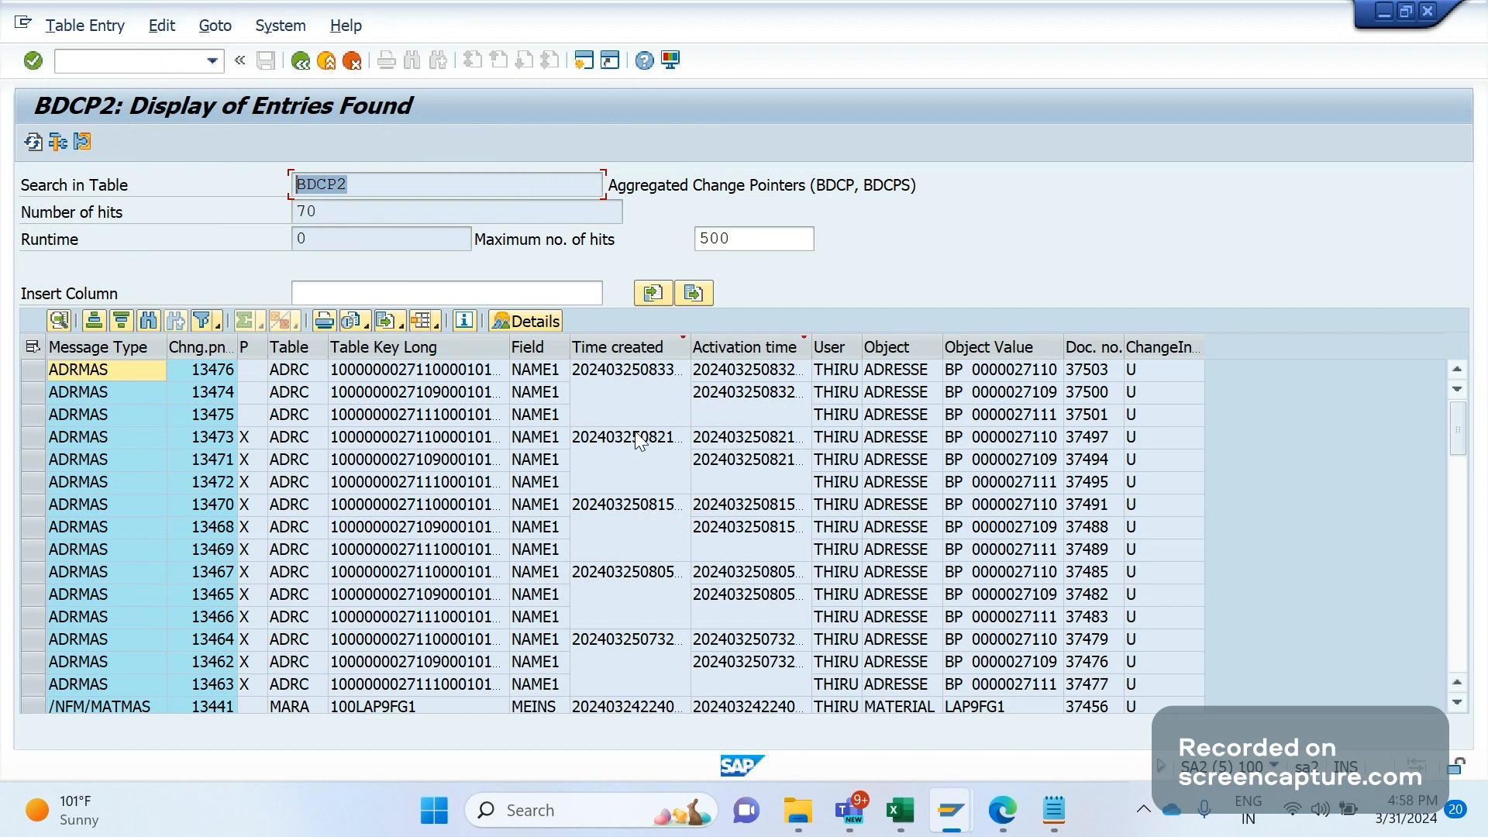
pyautogui.click(369, 184)
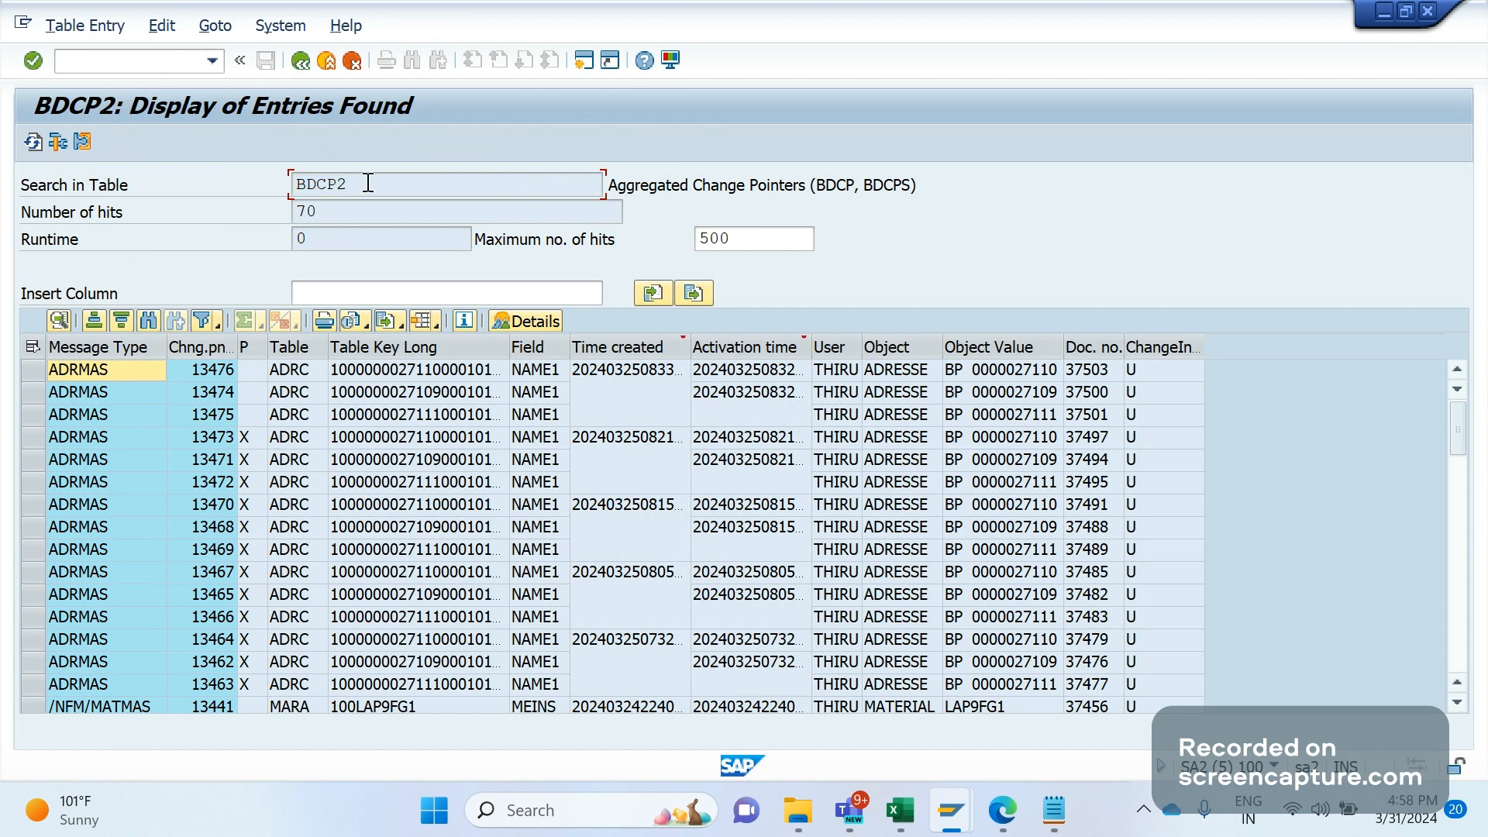
pyautogui.doubleClick(369, 184)
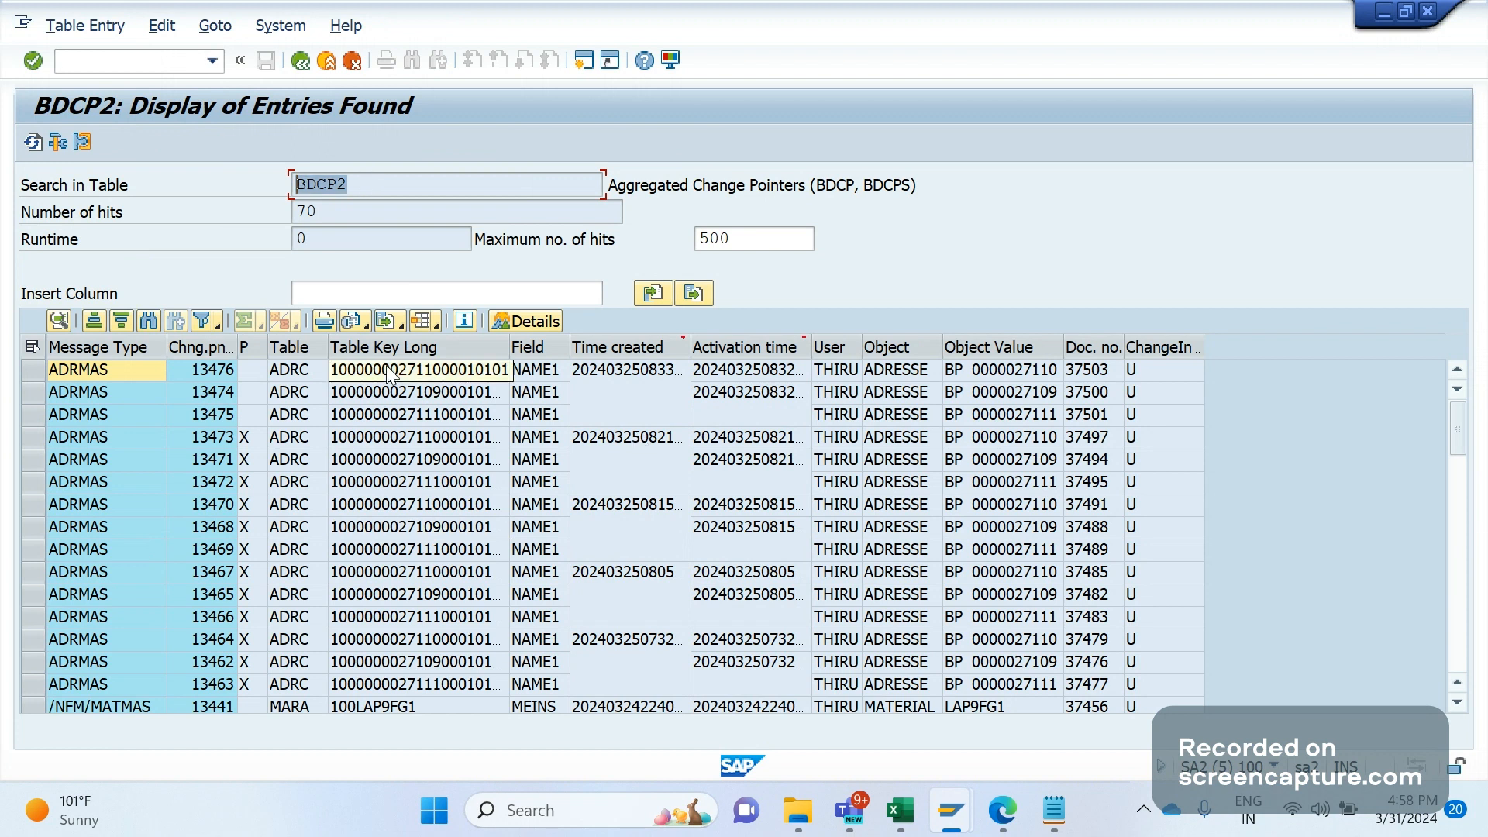
pyautogui.click(361, 192)
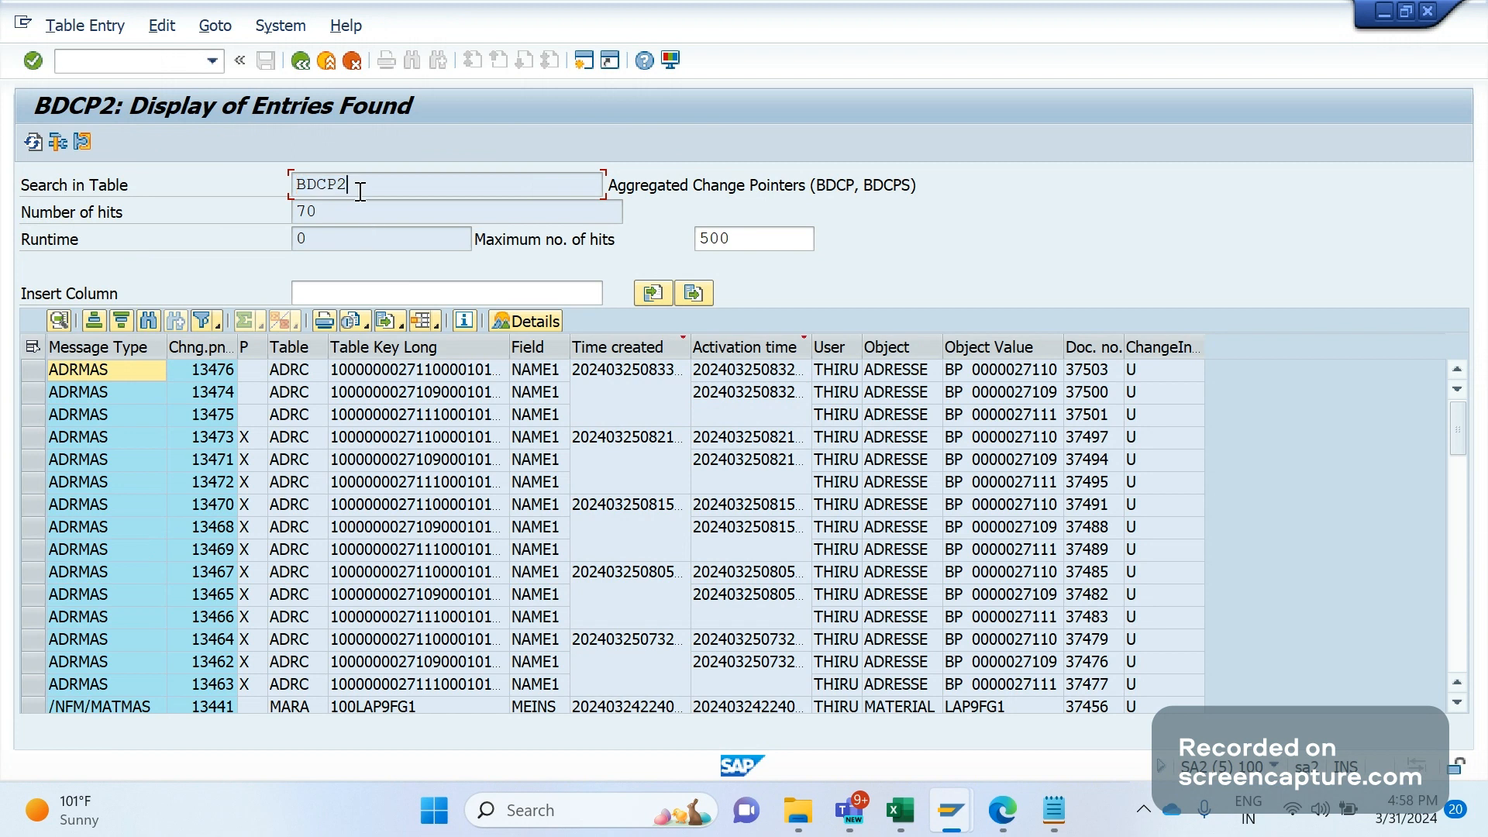
pyautogui.doubleClick(360, 191)
# Switch to the Book1 workbook in Excel and enter change+pointers_create in cell J4.
pyautogui.click(900, 810)
pyautogui.click(1013, 685)
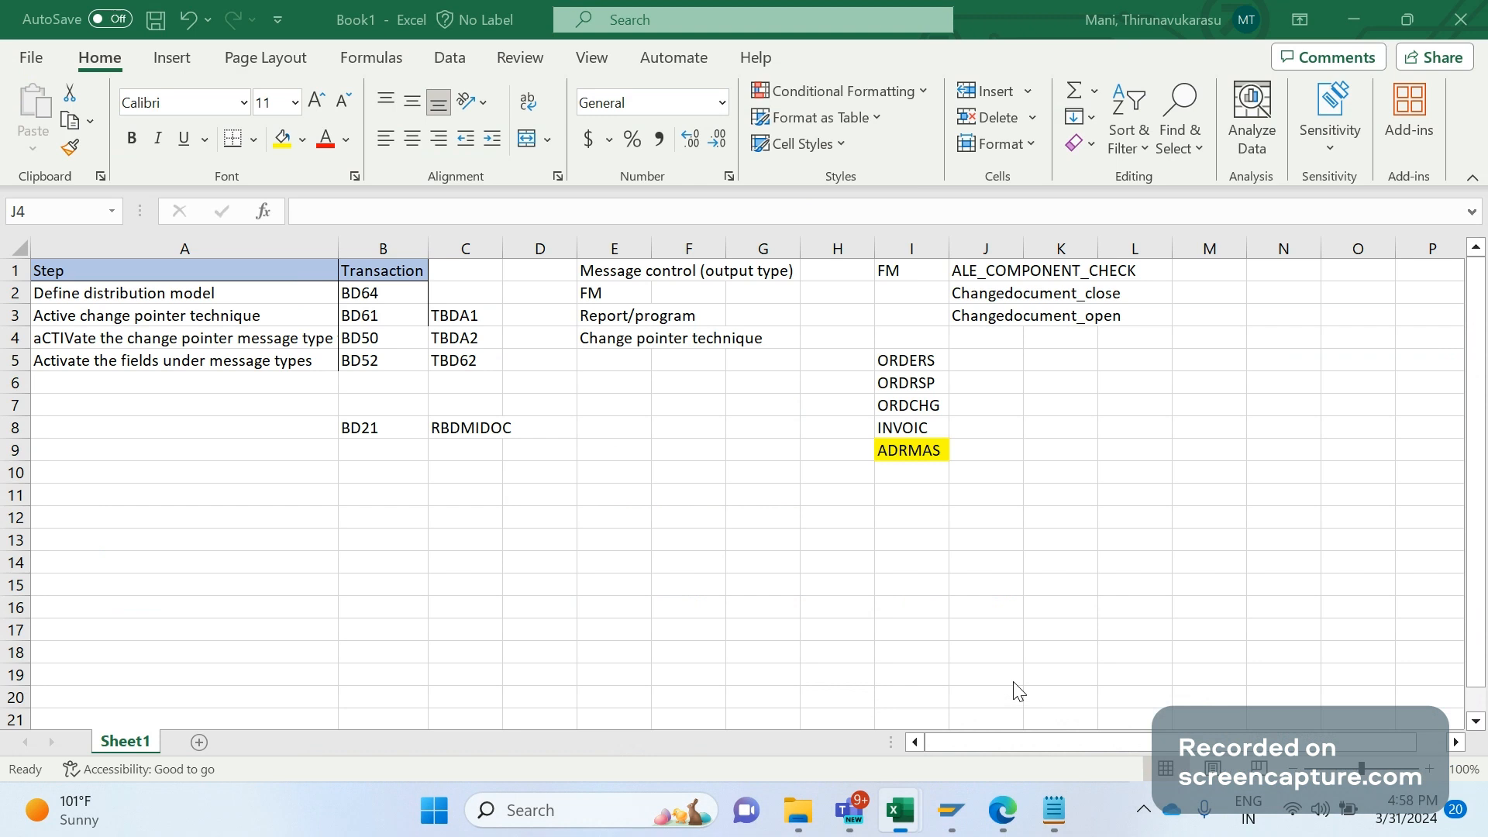
pyautogui.click(1135, 516)
pyautogui.moveTo(971, 274); pyautogui.dragTo(963, 321)
pyautogui.click(981, 340)
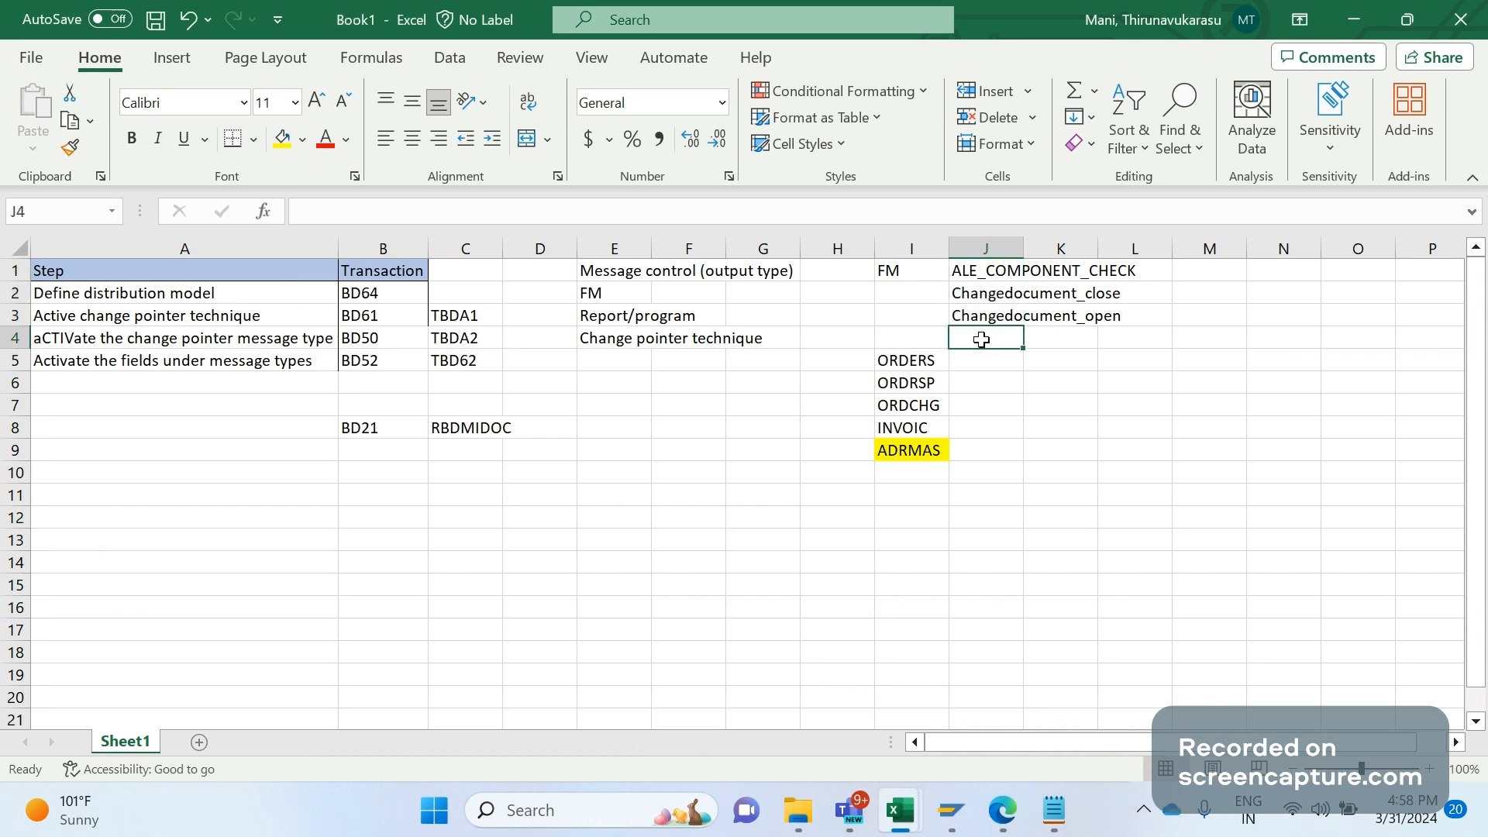
pyautogui.write('change')
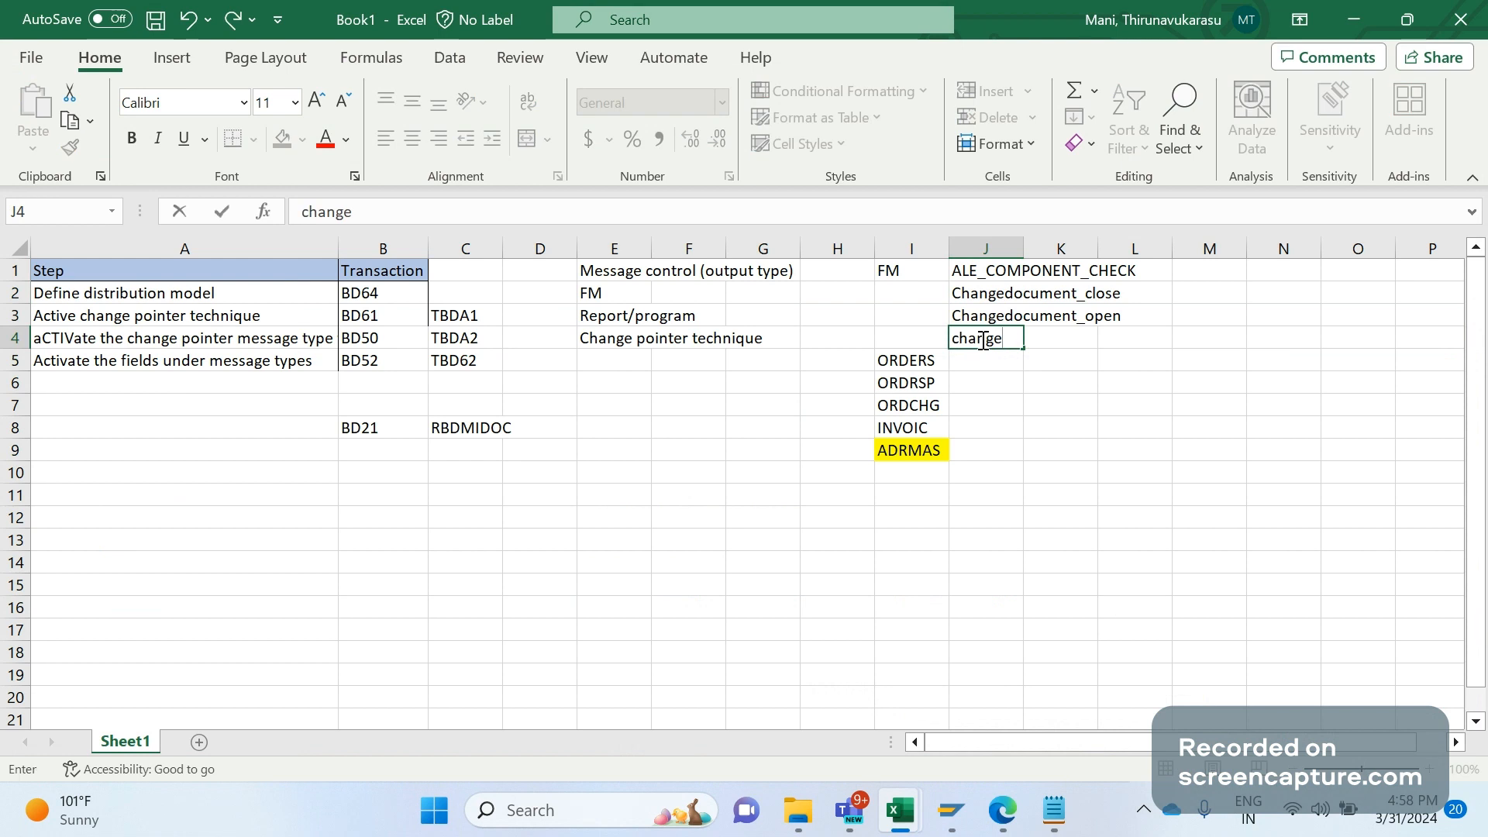
pyautogui.write('+pointers_cr')
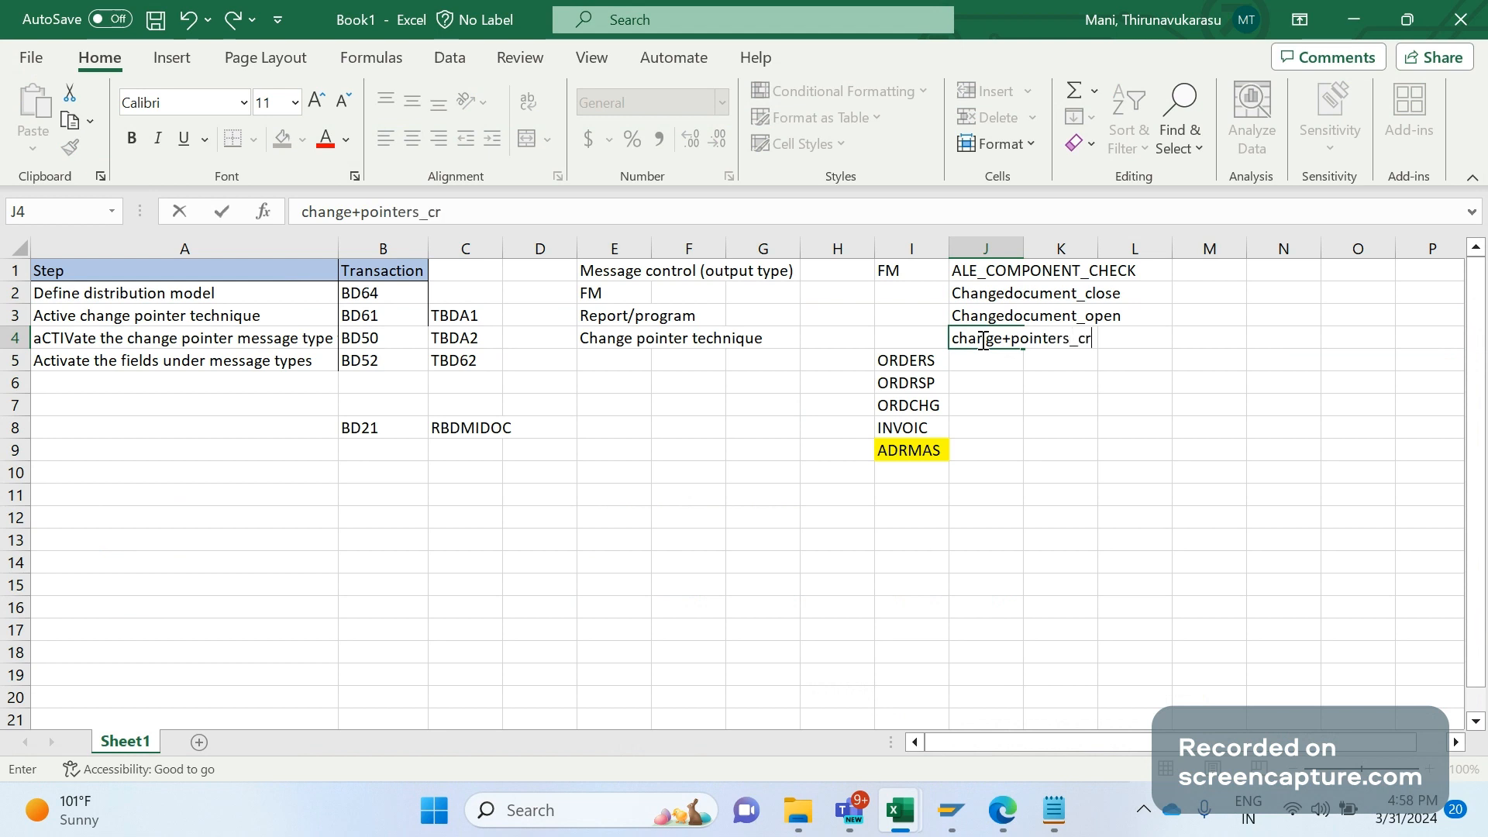
pyautogui.write('eate')
pyautogui.press('Return')
# Enter change_pointers_create_long in cell J5 and select the function module list J1:J5.
pyautogui.write('cha')
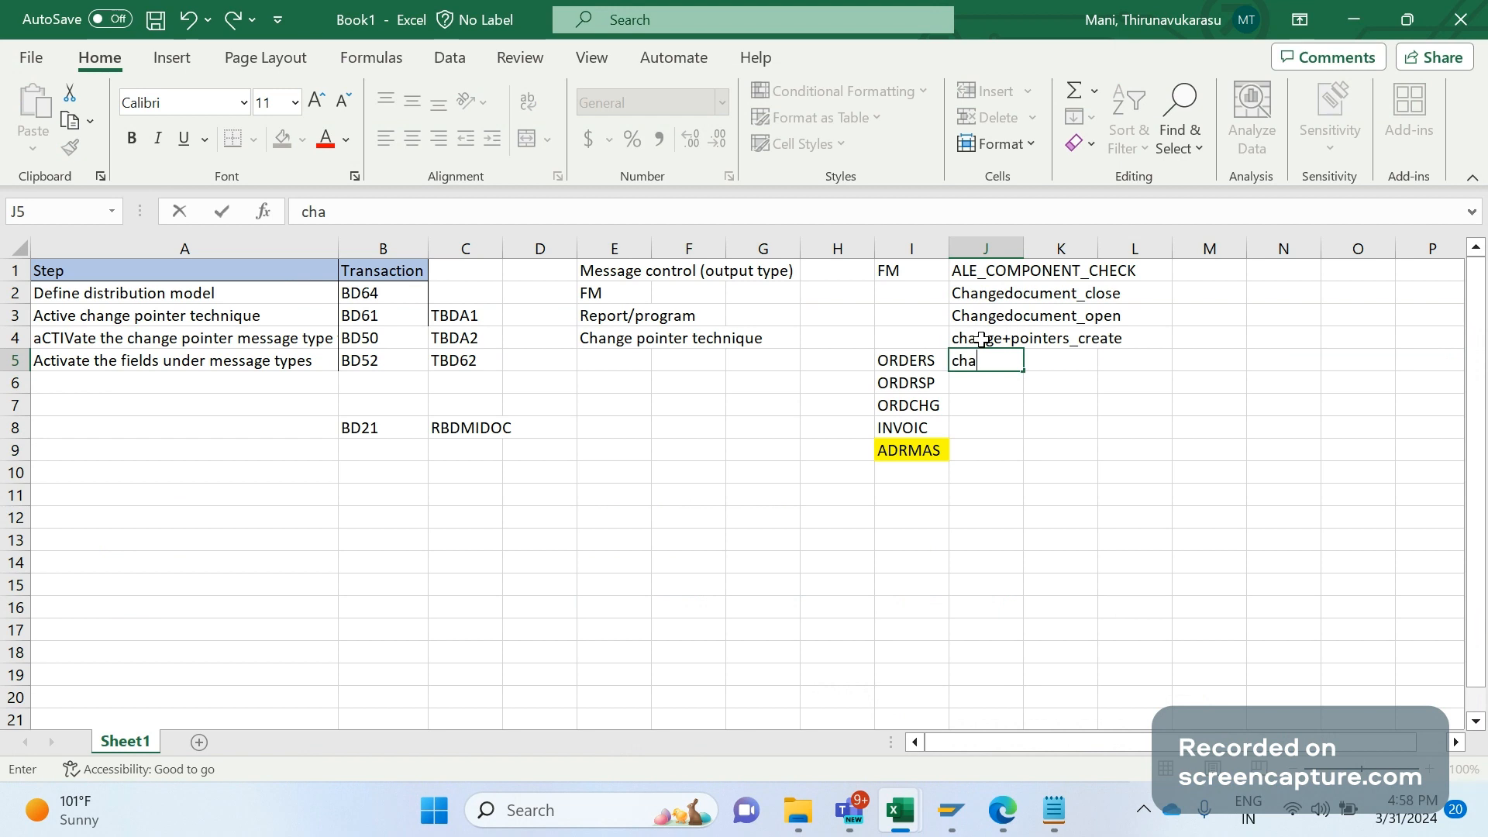
pyautogui.write('nge_pointere')
pyautogui.press('BackSpace')
pyautogui.write('s')
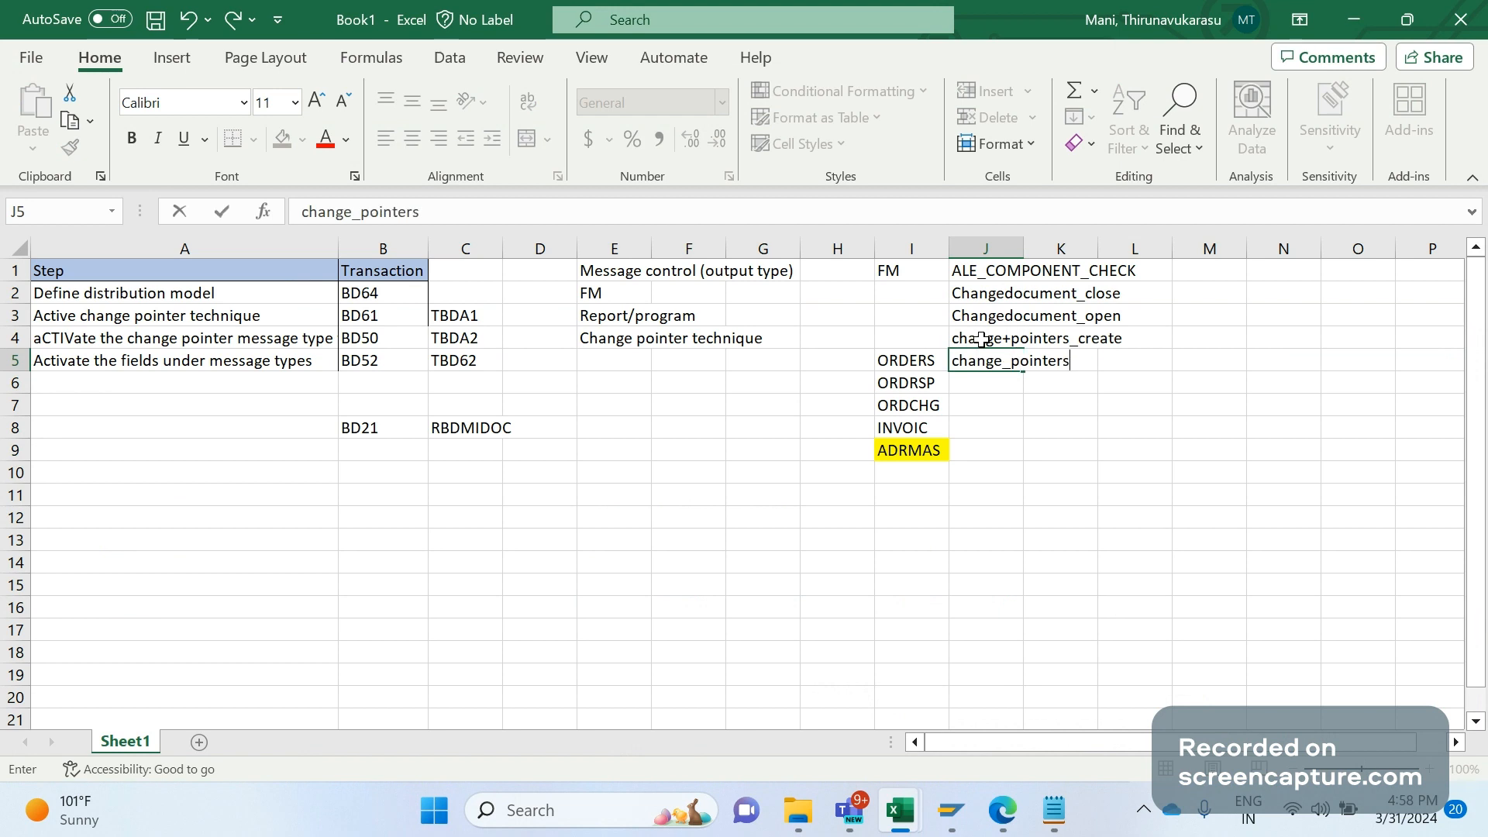
pyautogui.write('_create_kibg')
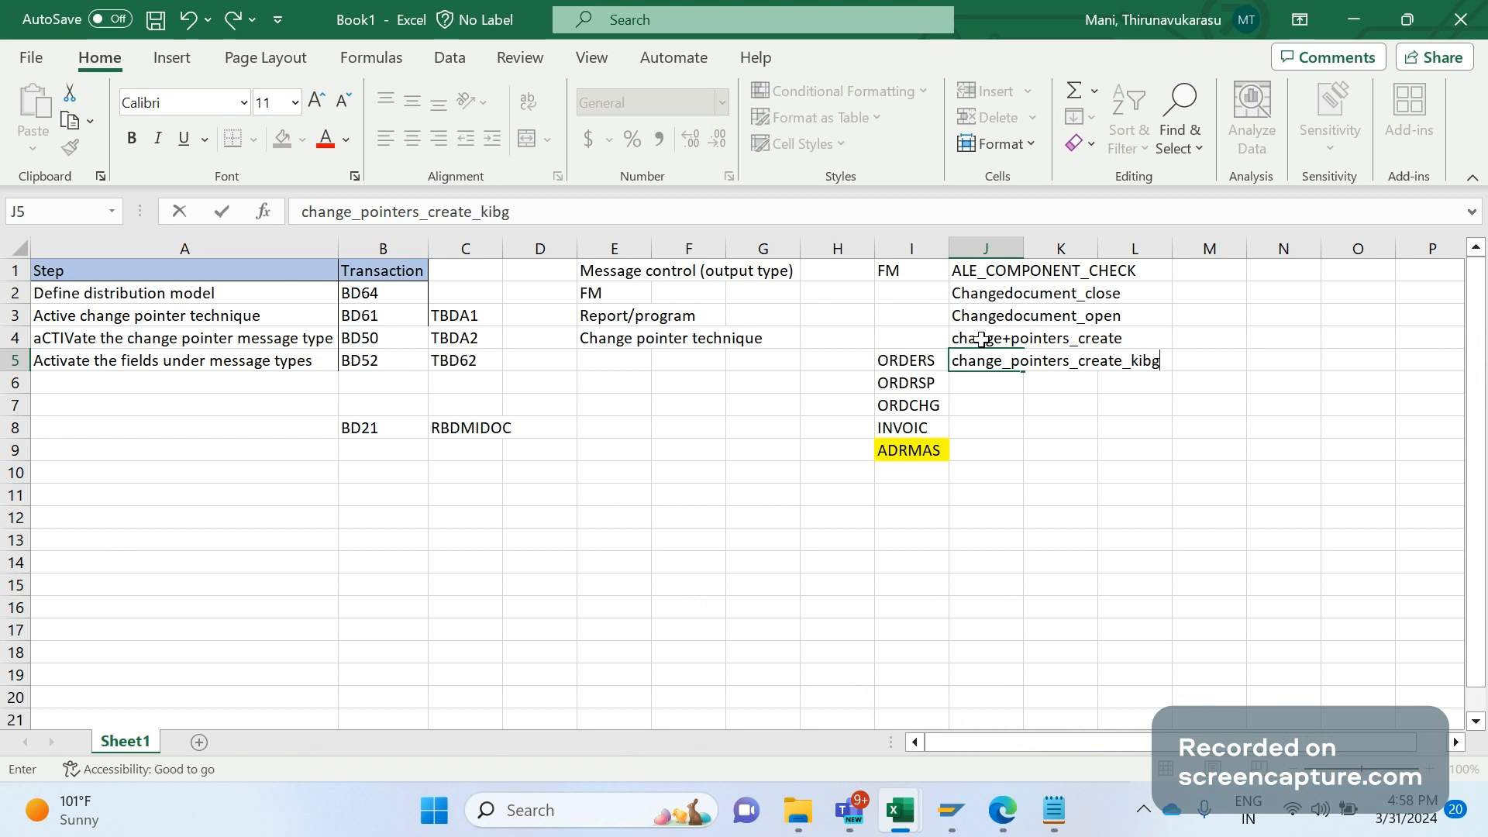
pyautogui.press('BackSpace')
pyautogui.press('BackSpace')
pyautogui.press('BackSpace')
pyautogui.press('BackSpace')
pyautogui.write('long')
pyautogui.hotkey('ctrl', 'Return')
pyautogui.press('Return')
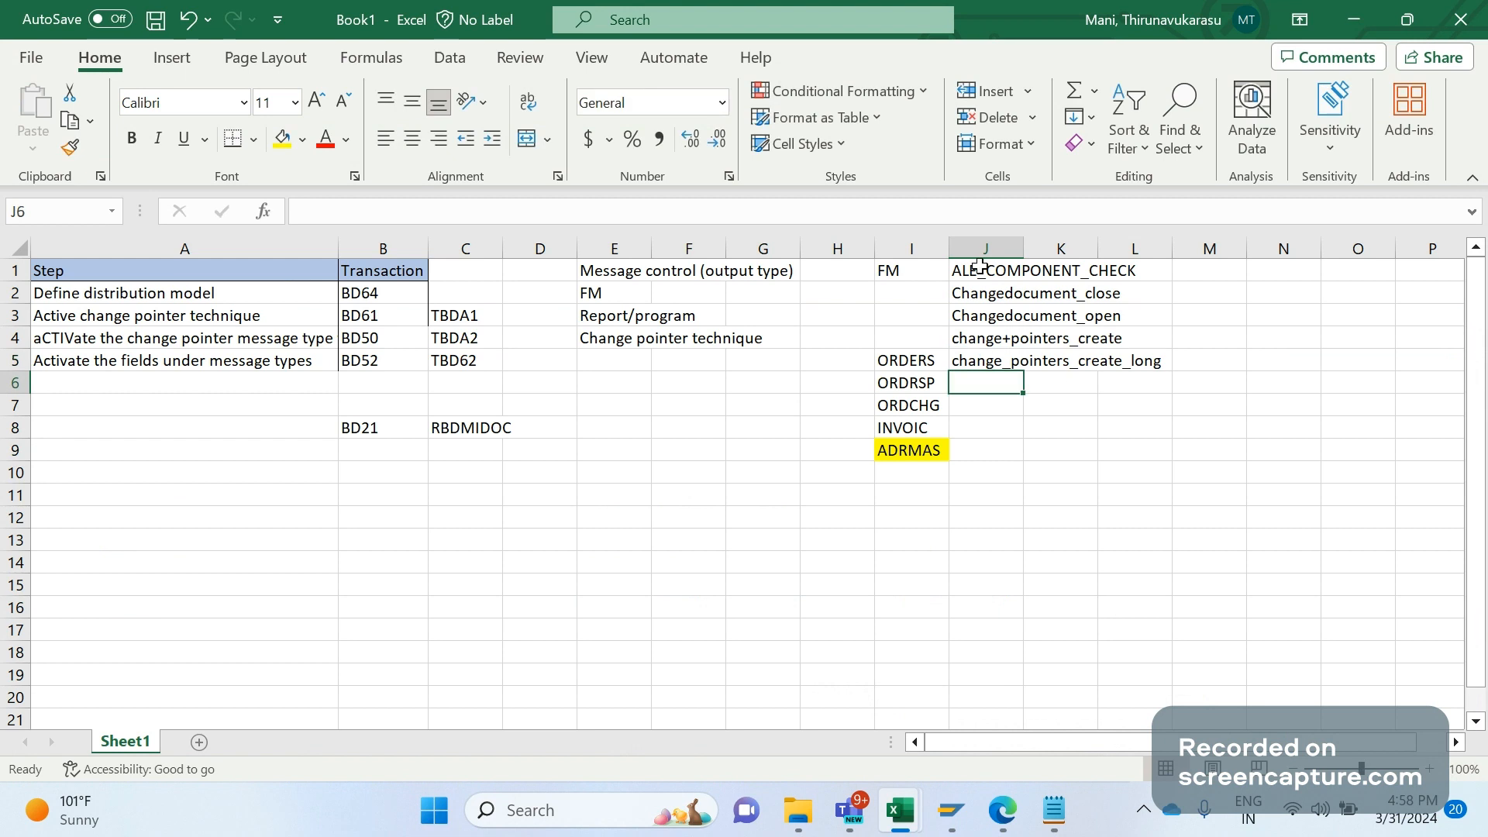
pyautogui.moveTo(980, 266); pyautogui.dragTo(974, 358)
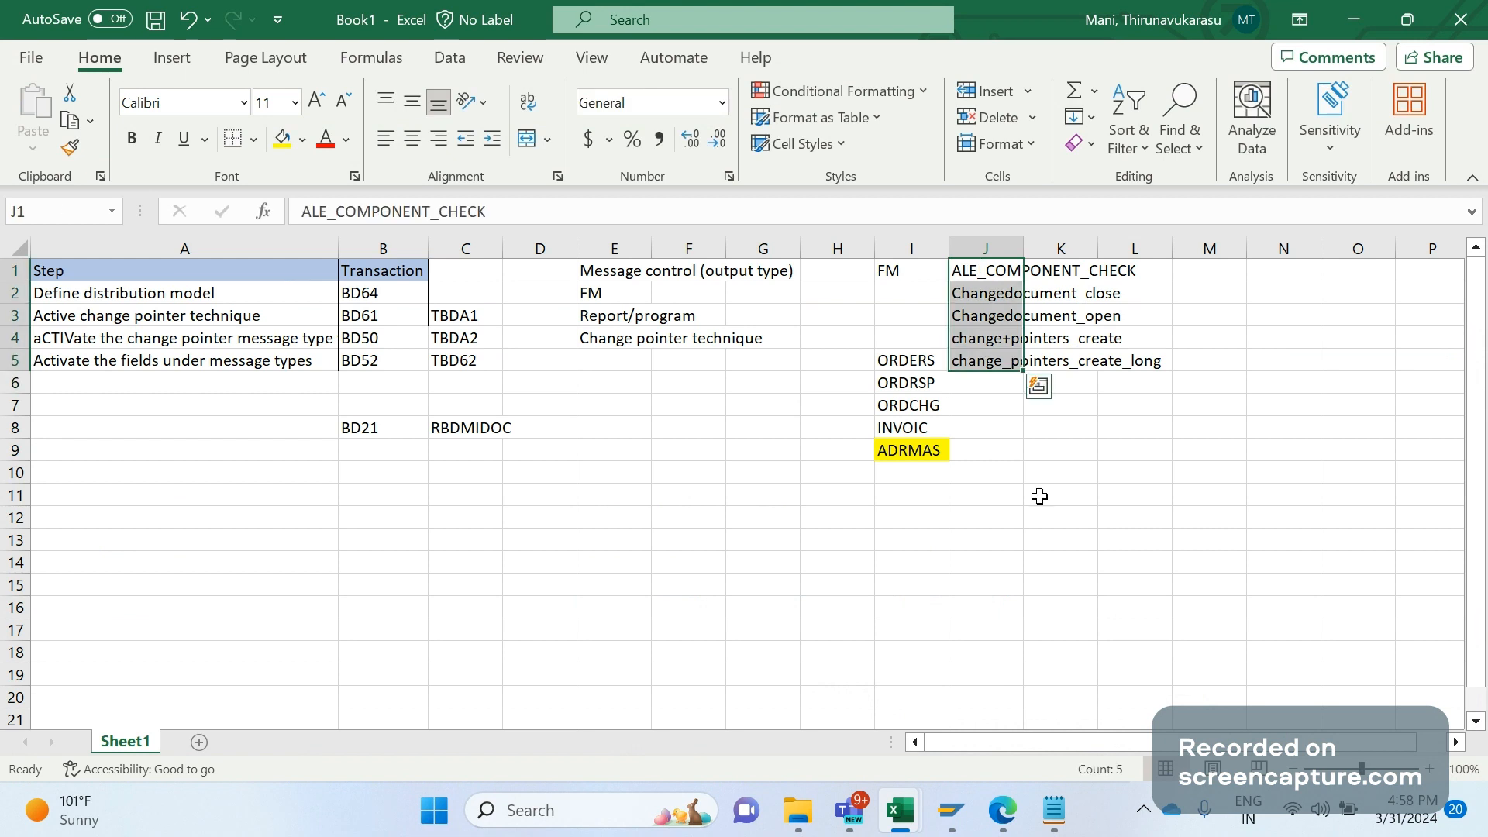
# Switch back to the BDCP2 entries in SAP and highlight the table name and the ADRMAS message types.
pyautogui.hotkey('alt', 'Tab')
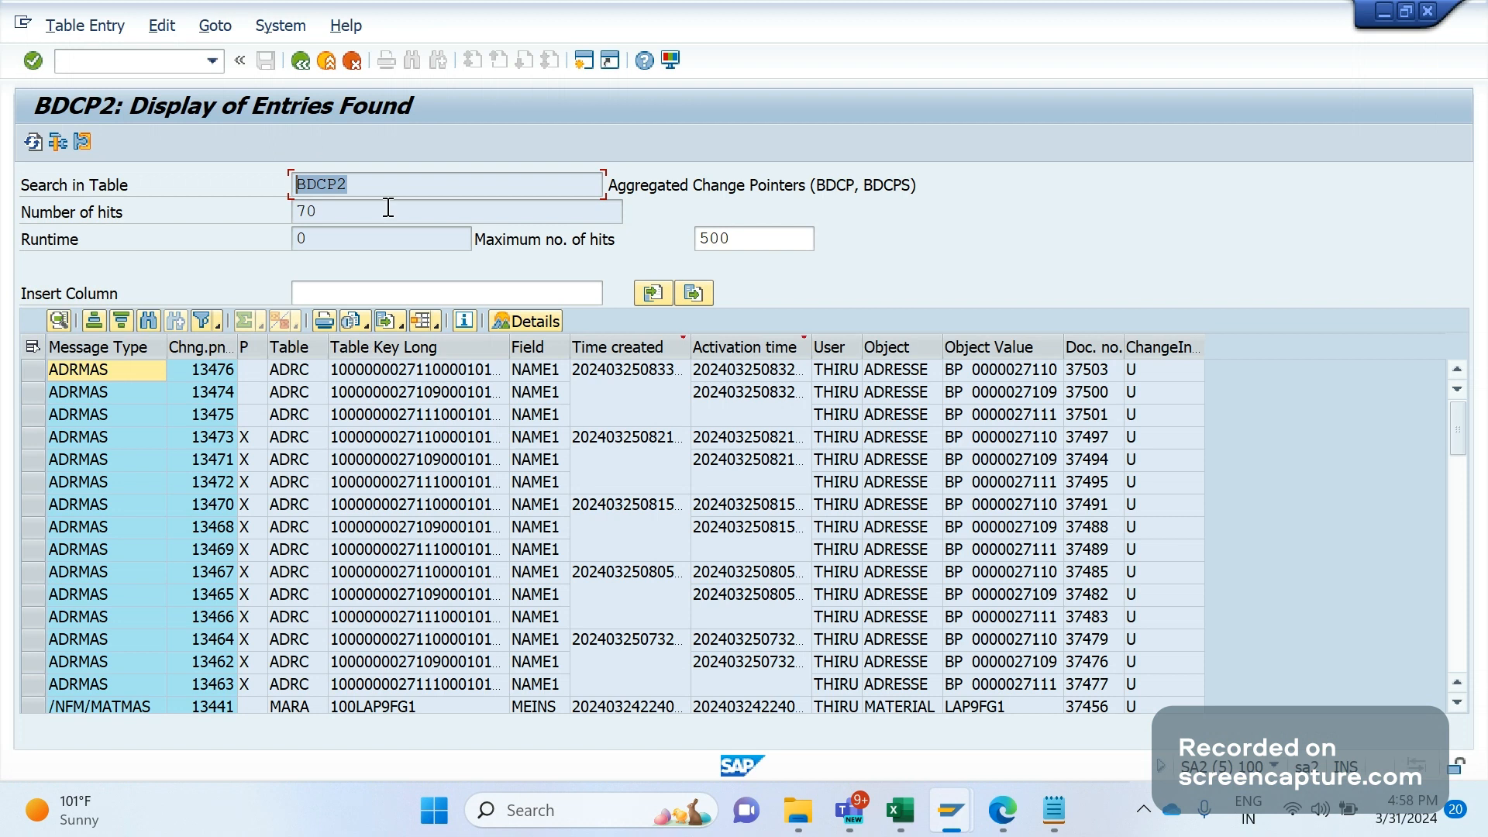
pyautogui.click(348, 186)
pyautogui.doubleClick(348, 186)
pyautogui.click(342, 190)
pyautogui.doubleClick(342, 190)
pyautogui.moveTo(95, 373); pyautogui.dragTo(80, 464)
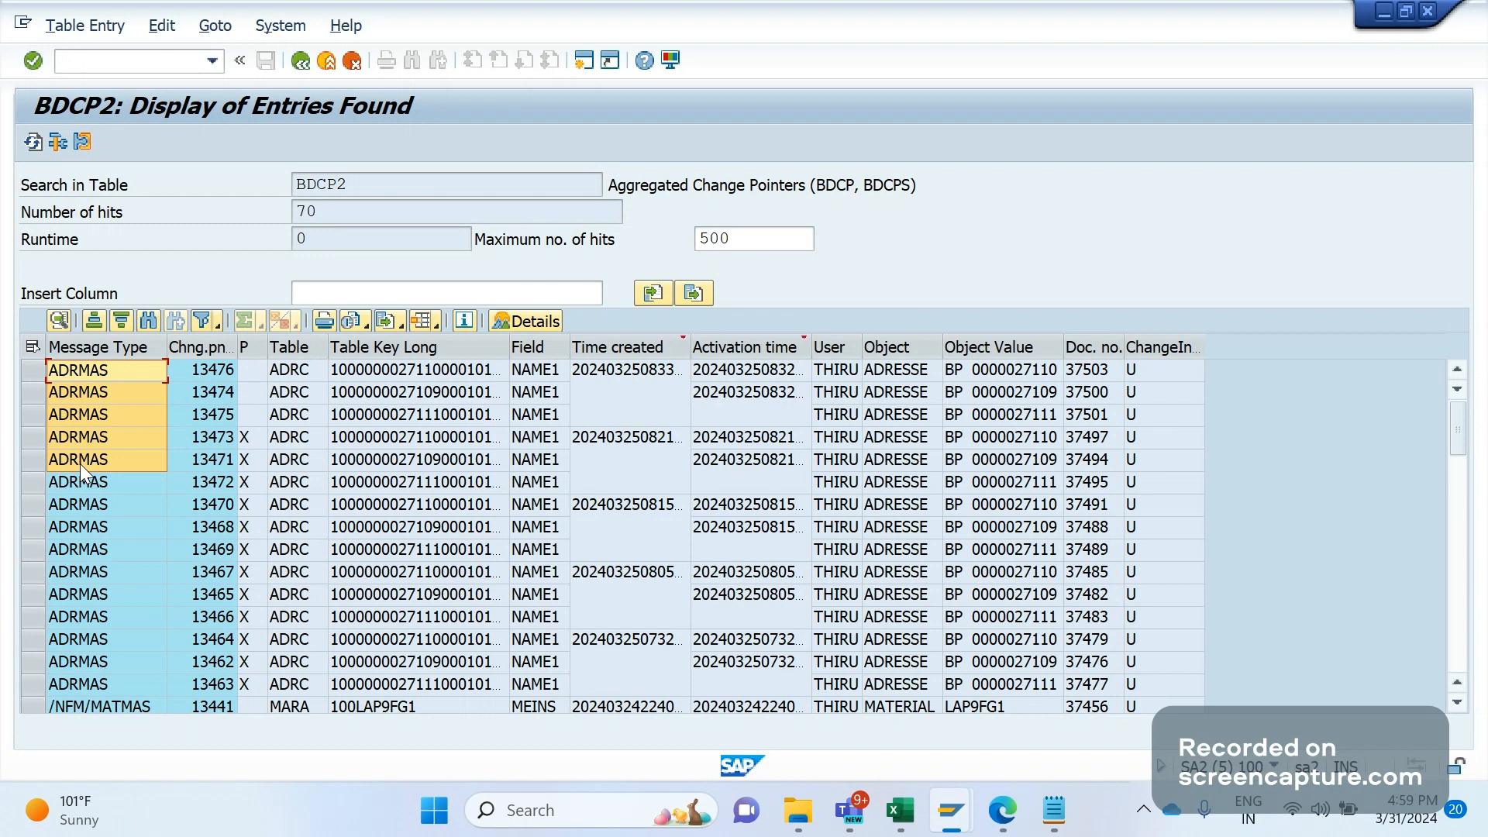
pyautogui.click(109, 367)
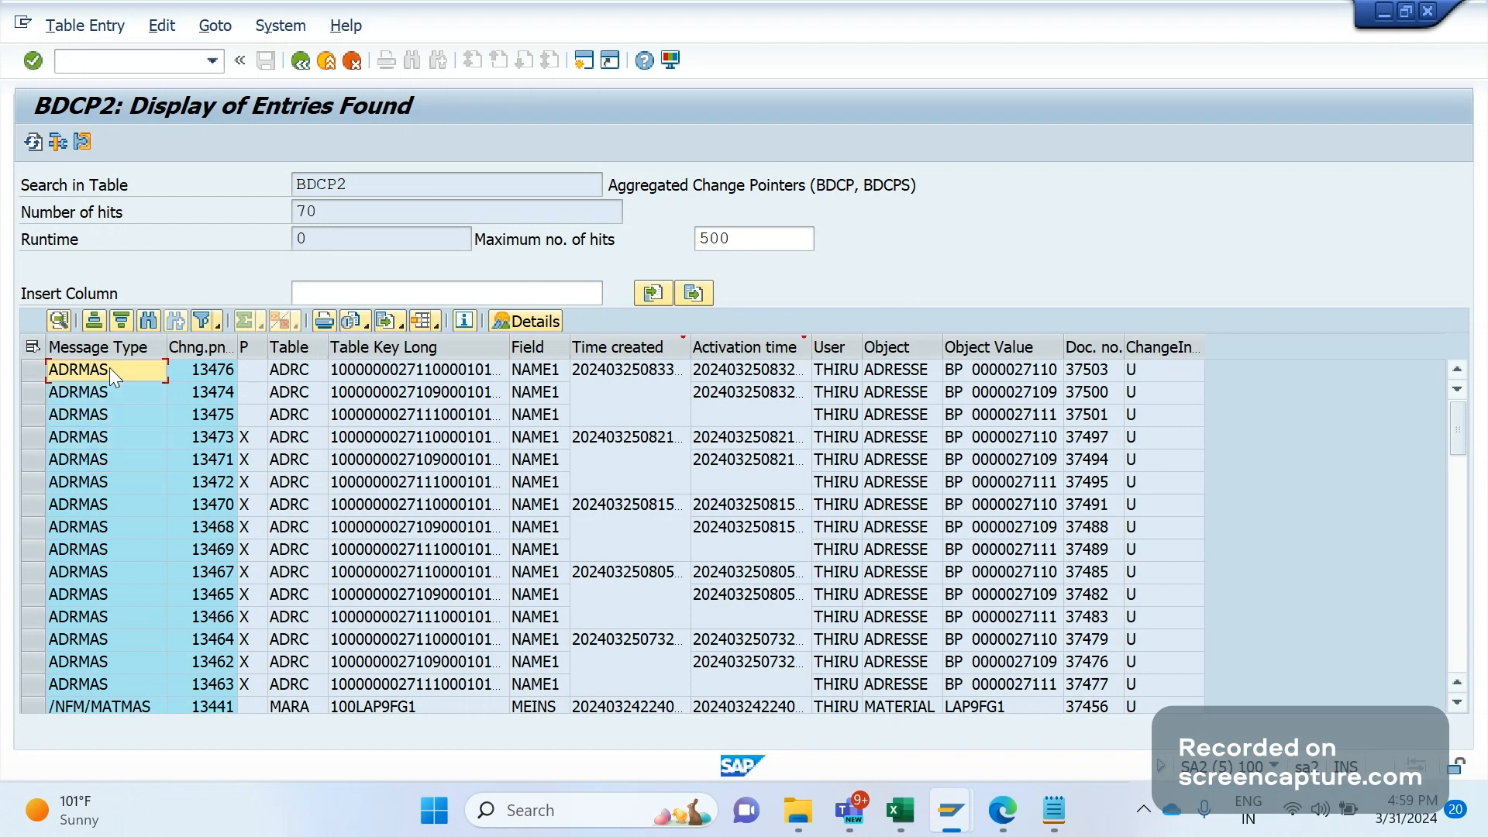
# Examine the change pointer numbers and compare the processing indicator across the groups of ADRMAS entries.
pyautogui.click(210, 348)
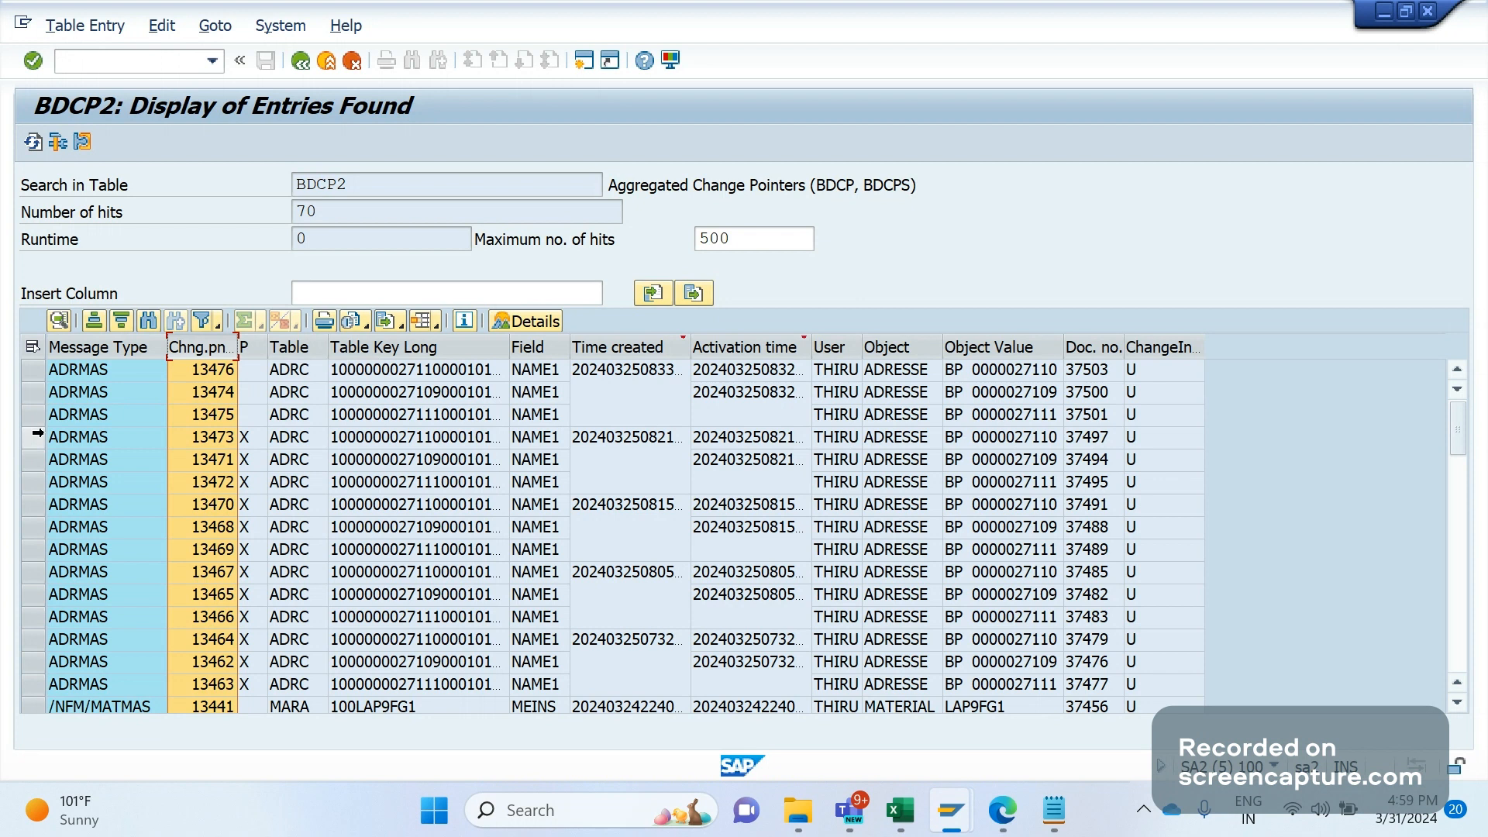
pyautogui.moveTo(36, 437); pyautogui.dragTo(35, 479)
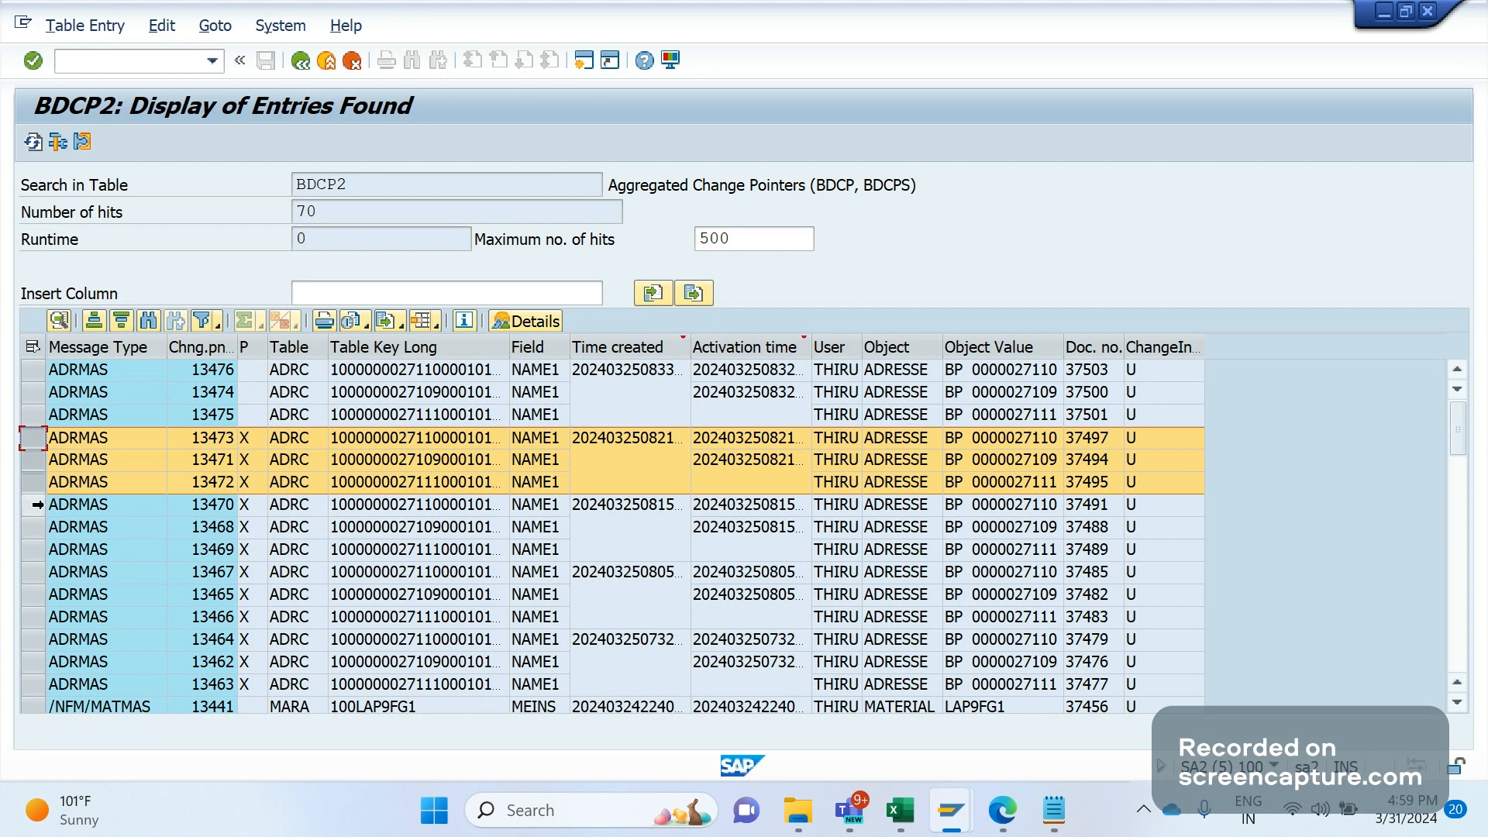
pyautogui.moveTo(37, 505); pyautogui.dragTo(35, 540)
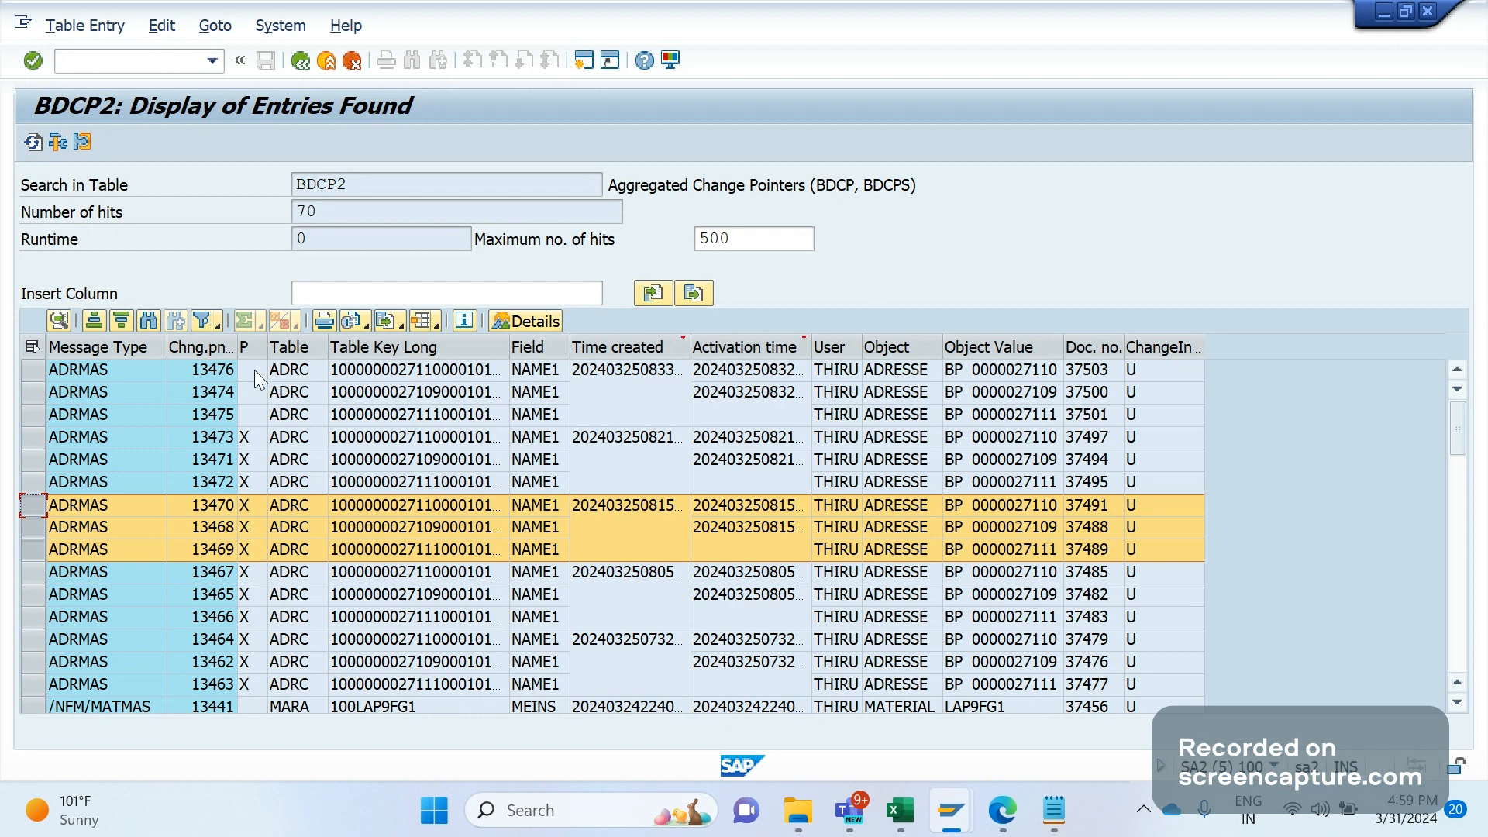
pyautogui.moveTo(254, 370); pyautogui.dragTo(249, 401)
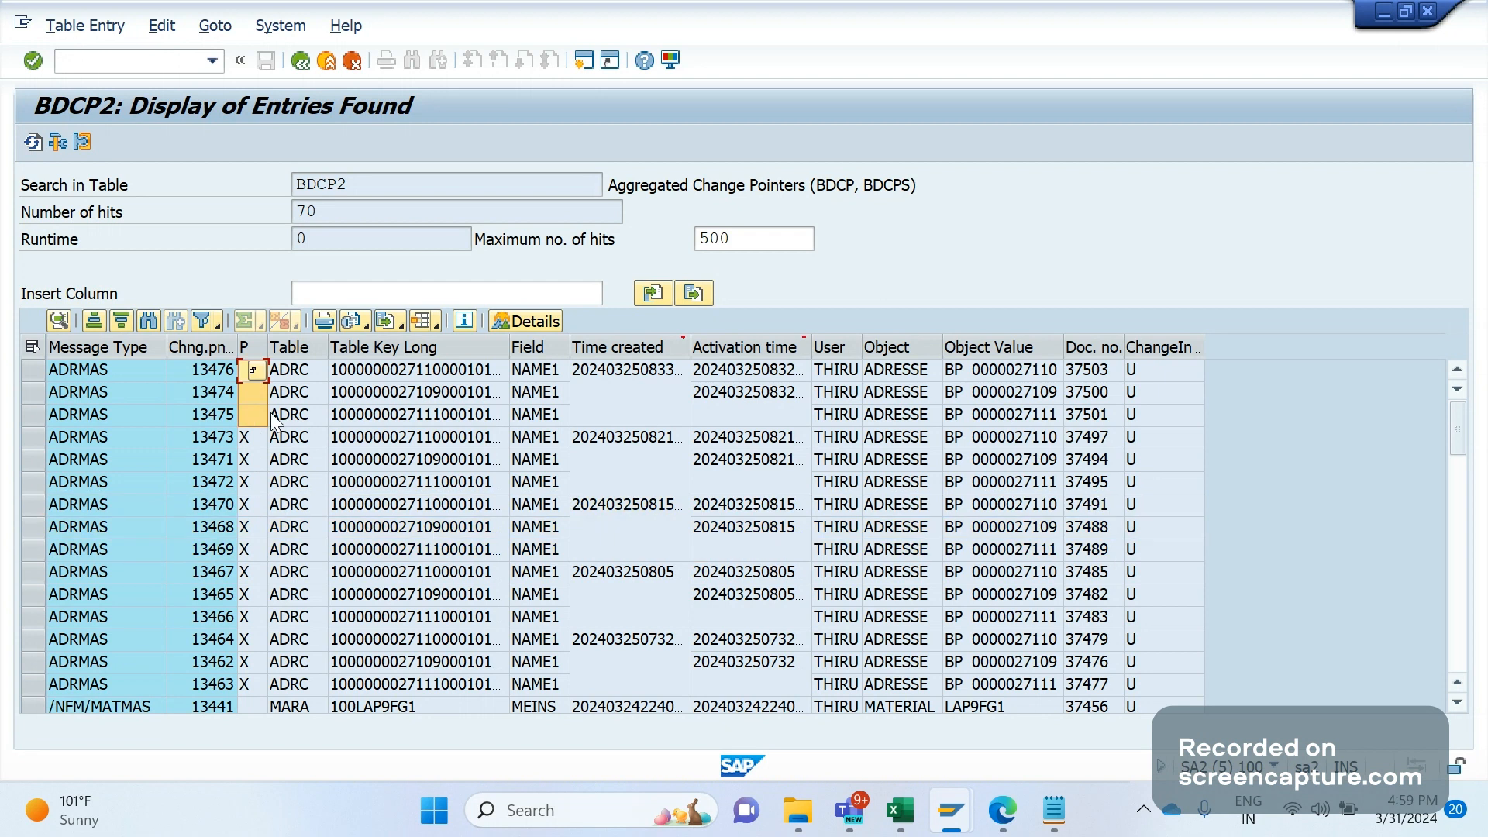
pyautogui.click(527, 437)
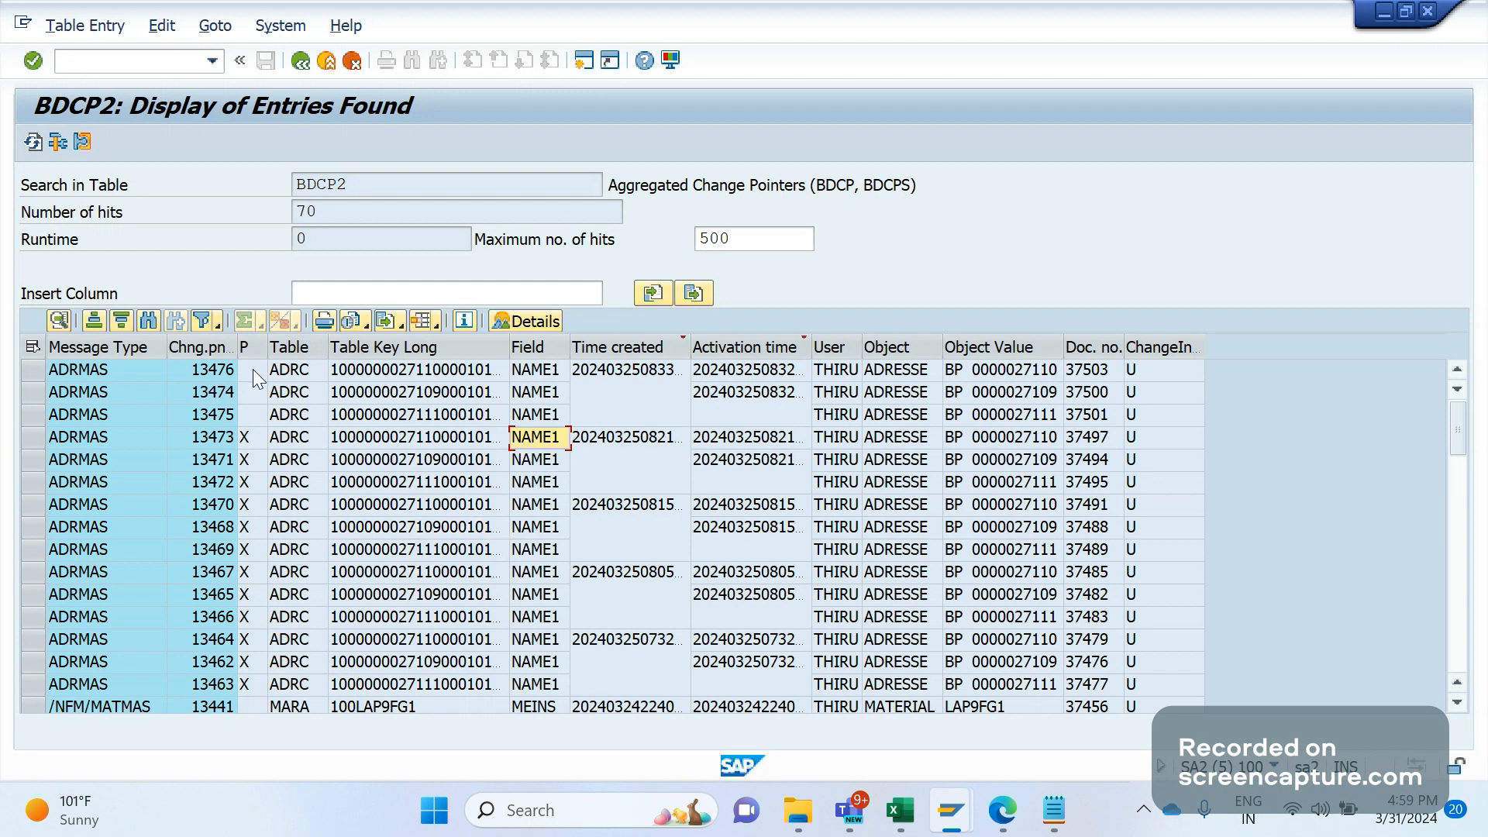
# Widen the Table Key Long column and highlight the processing and change indicators of the most recent ADRMAS entries.
pyautogui.moveTo(253, 368); pyautogui.dragTo(254, 417)
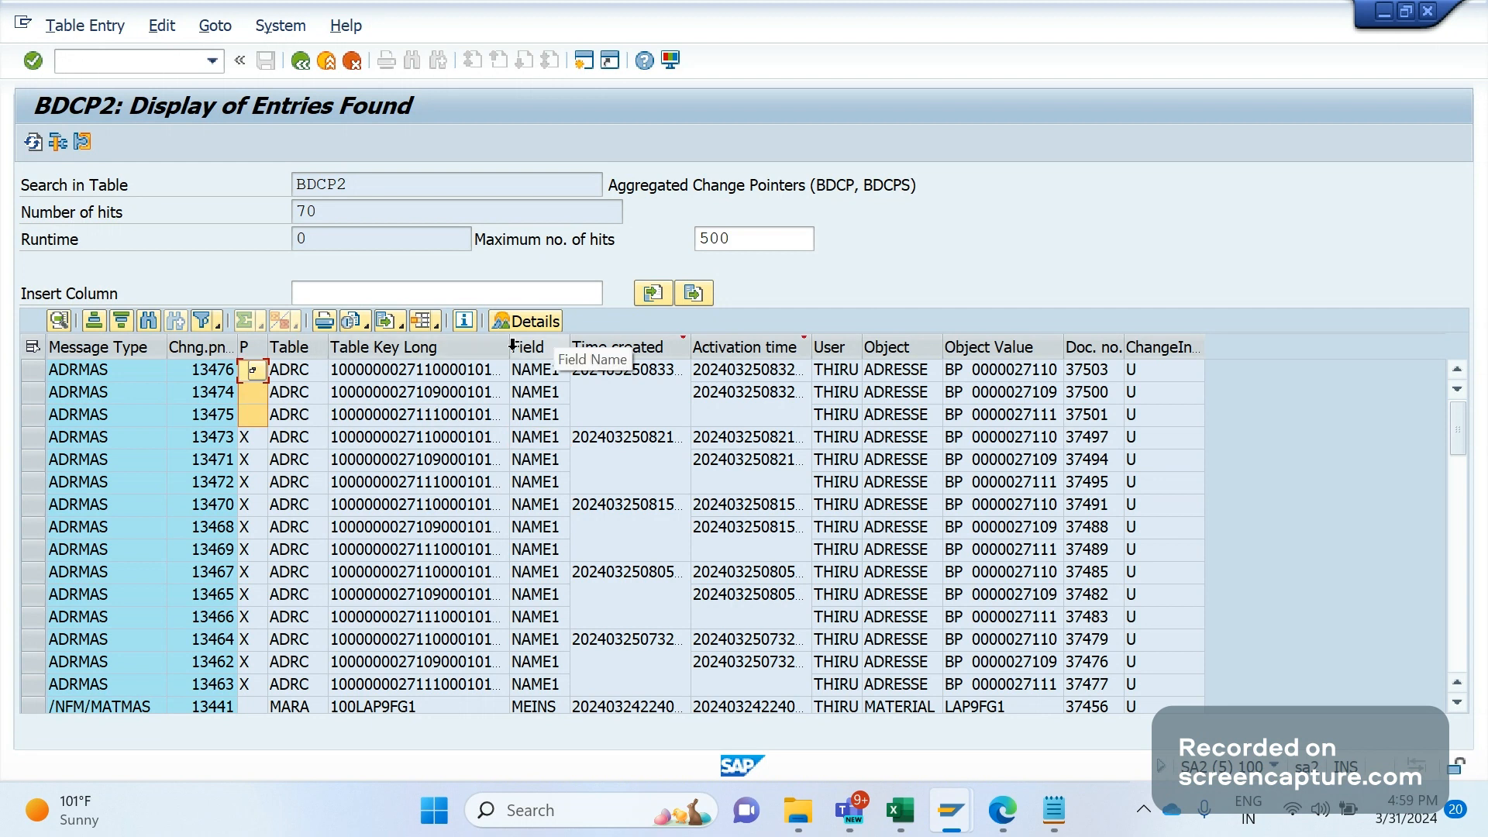
pyautogui.moveTo(511, 346); pyautogui.dragTo(577, 356)
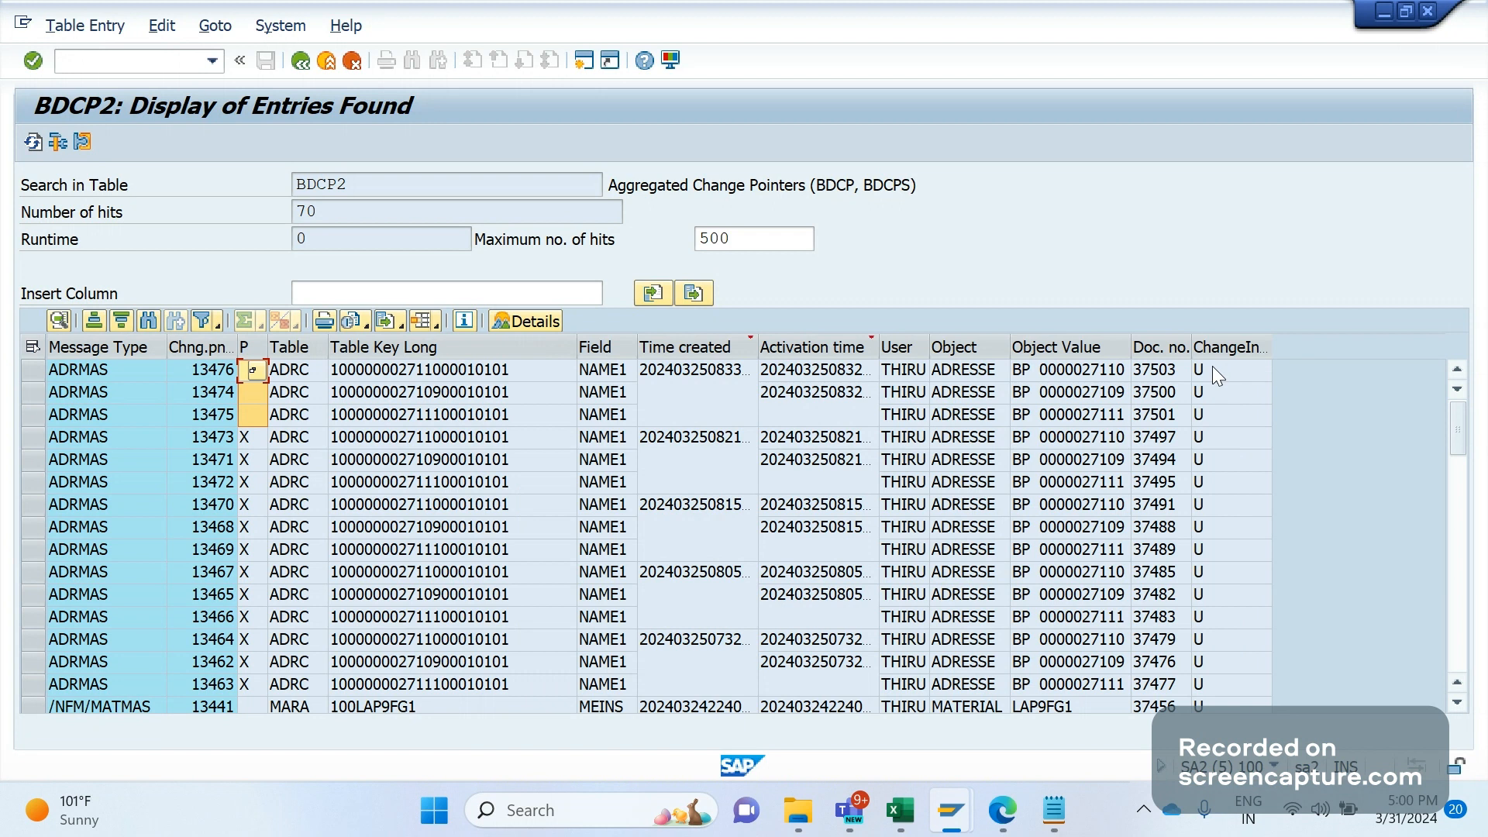
pyautogui.moveTo(1212, 369); pyautogui.dragTo(1206, 476)
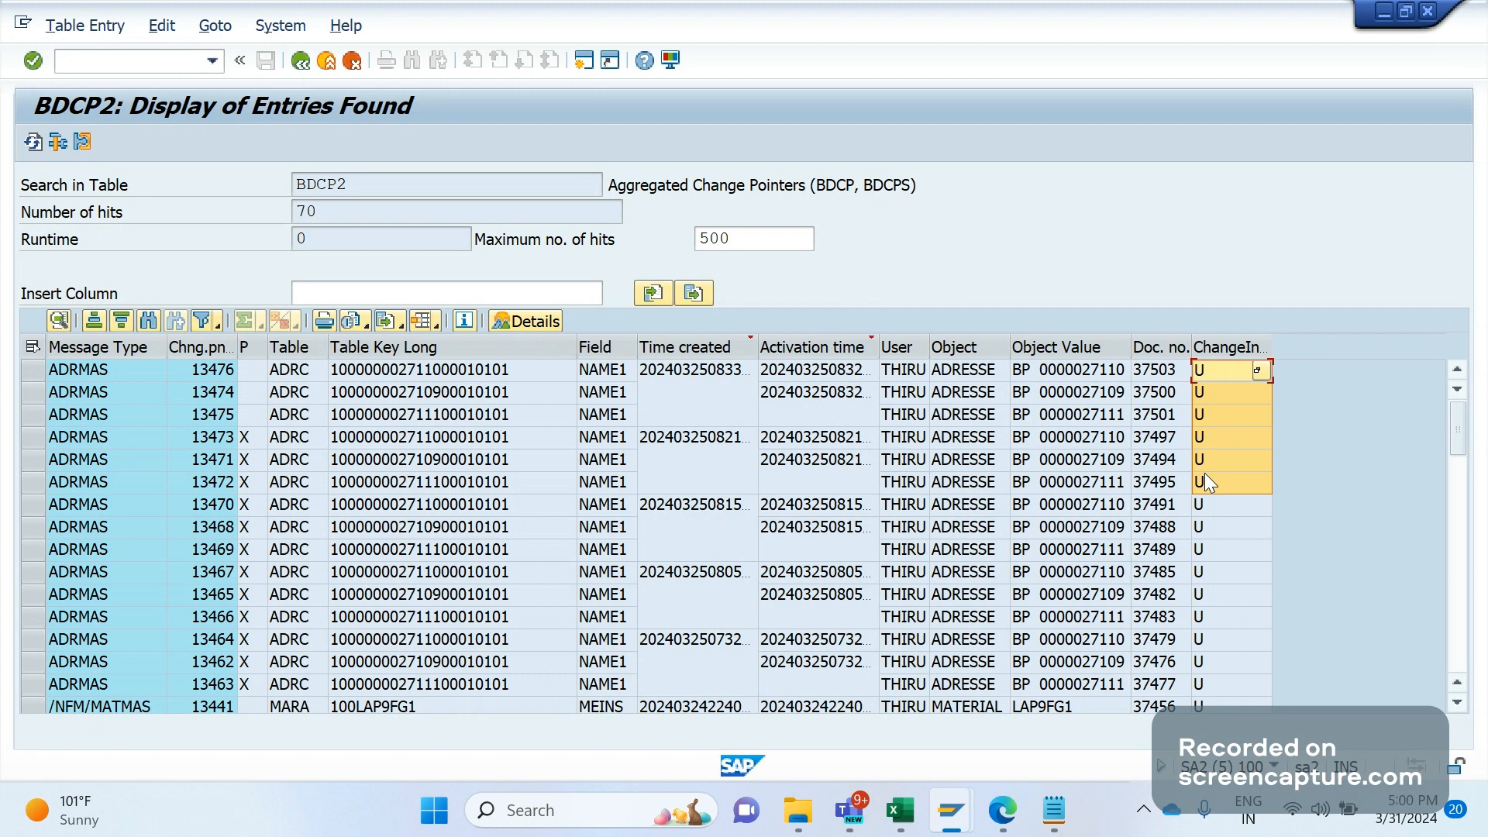
# Switch to the Change Organization session in SAP, leave the business partner and start transaction BD21.
pyautogui.click(950, 810)
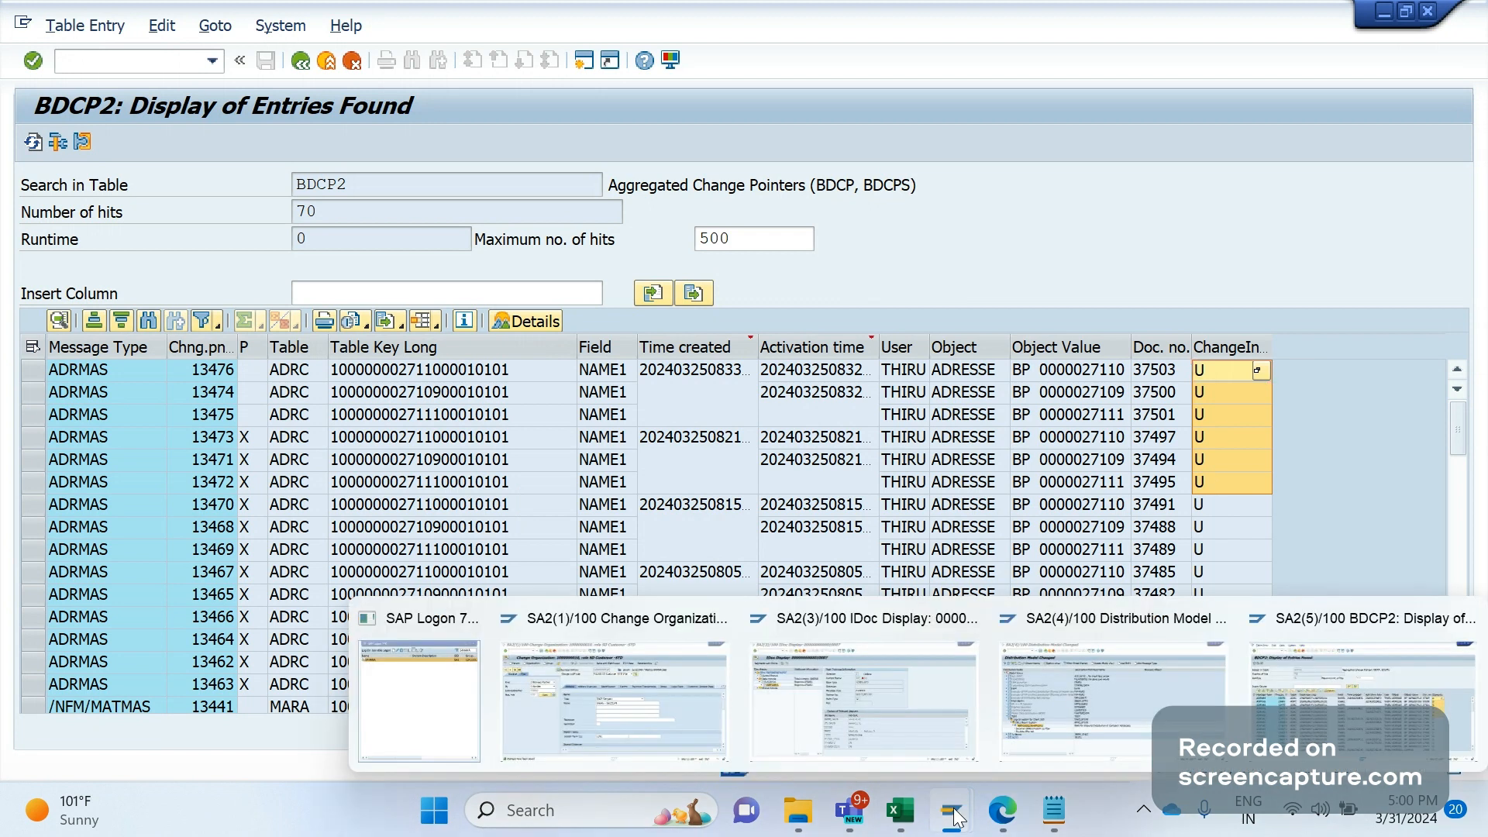
pyautogui.click(579, 671)
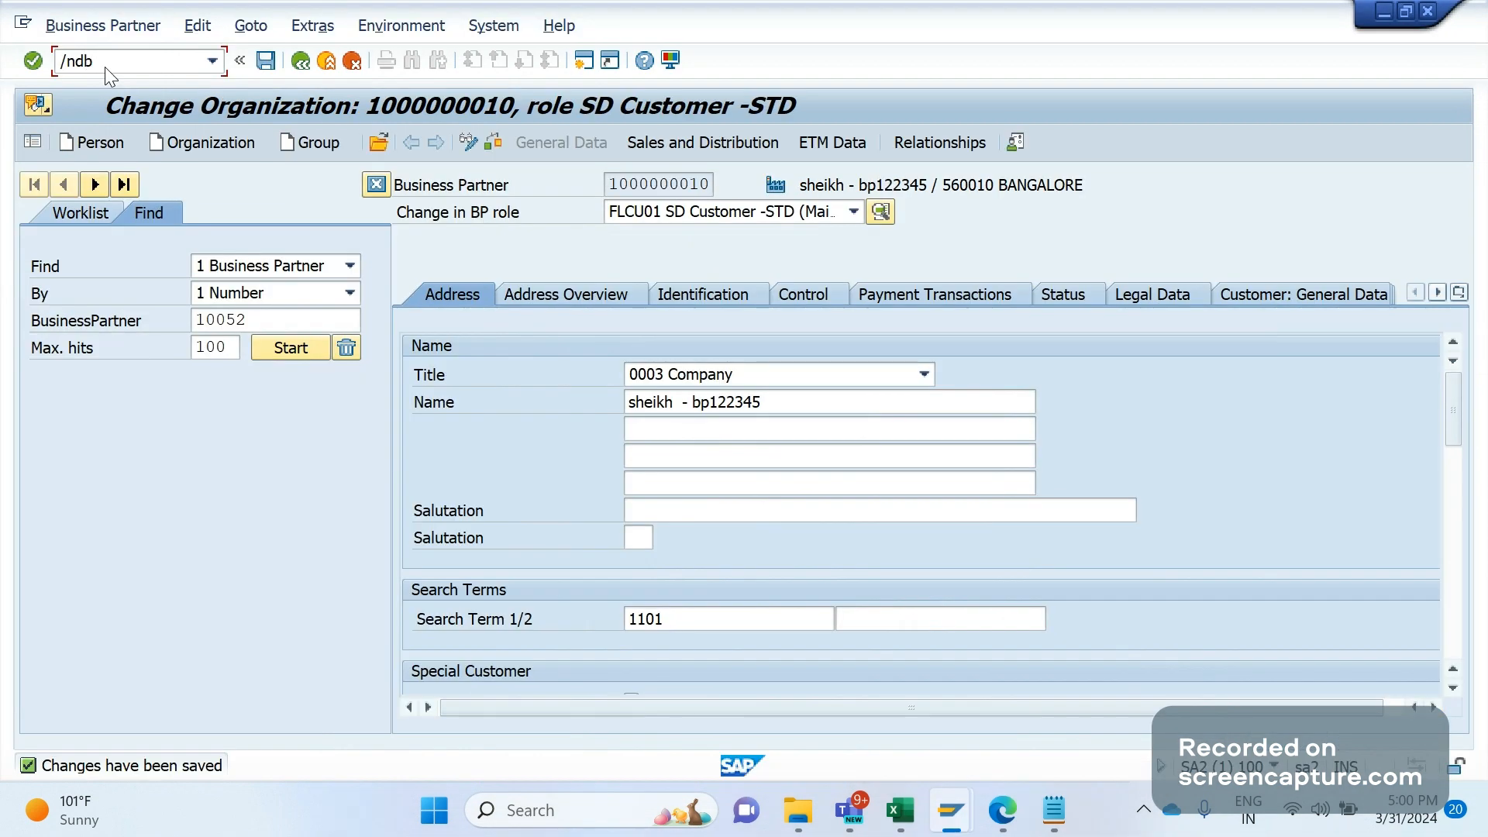
pyautogui.press('Return')
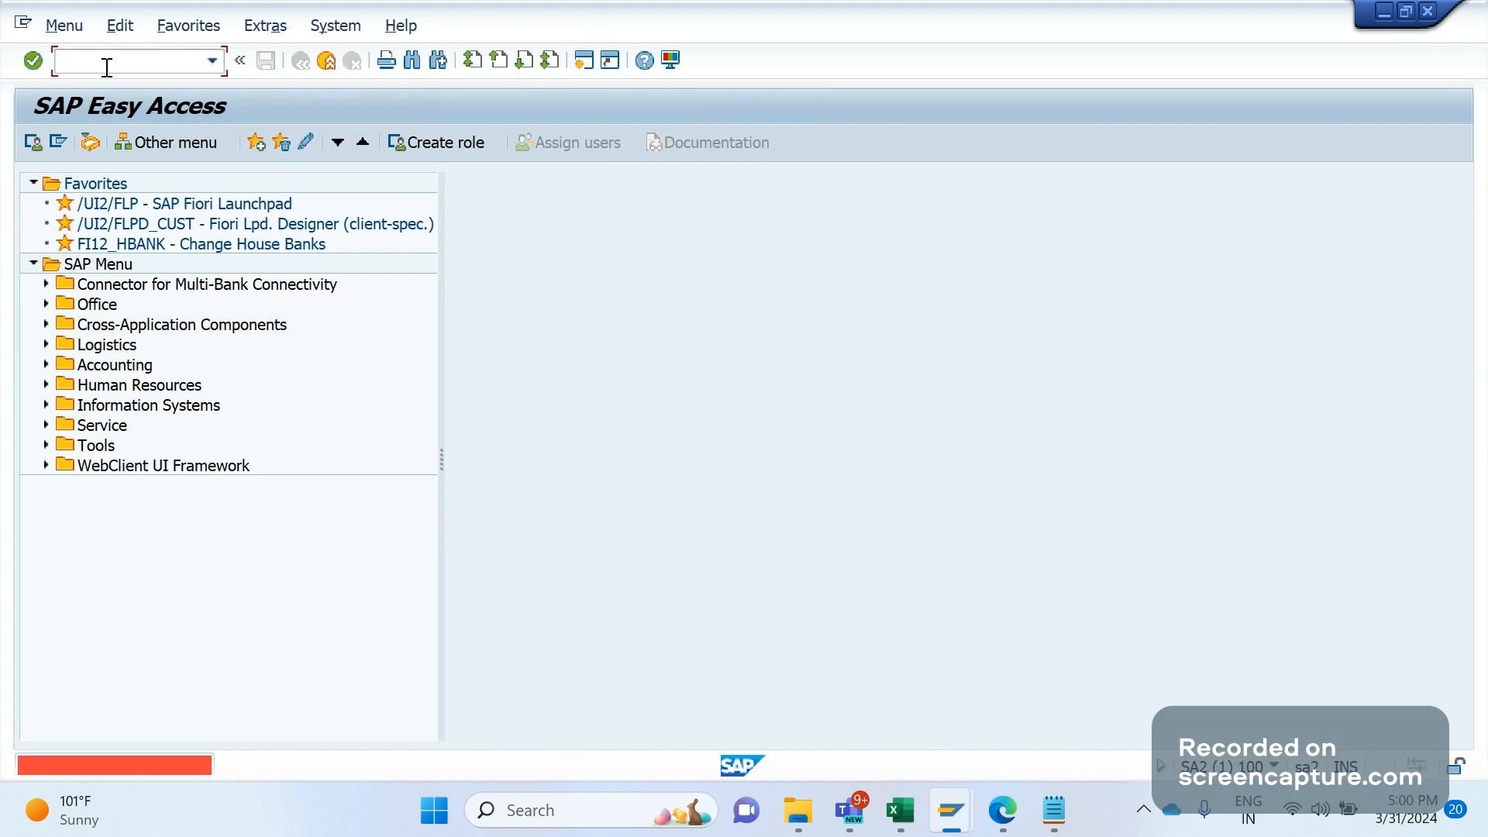
pyautogui.write('bd21')
pyautogui.press('Return')
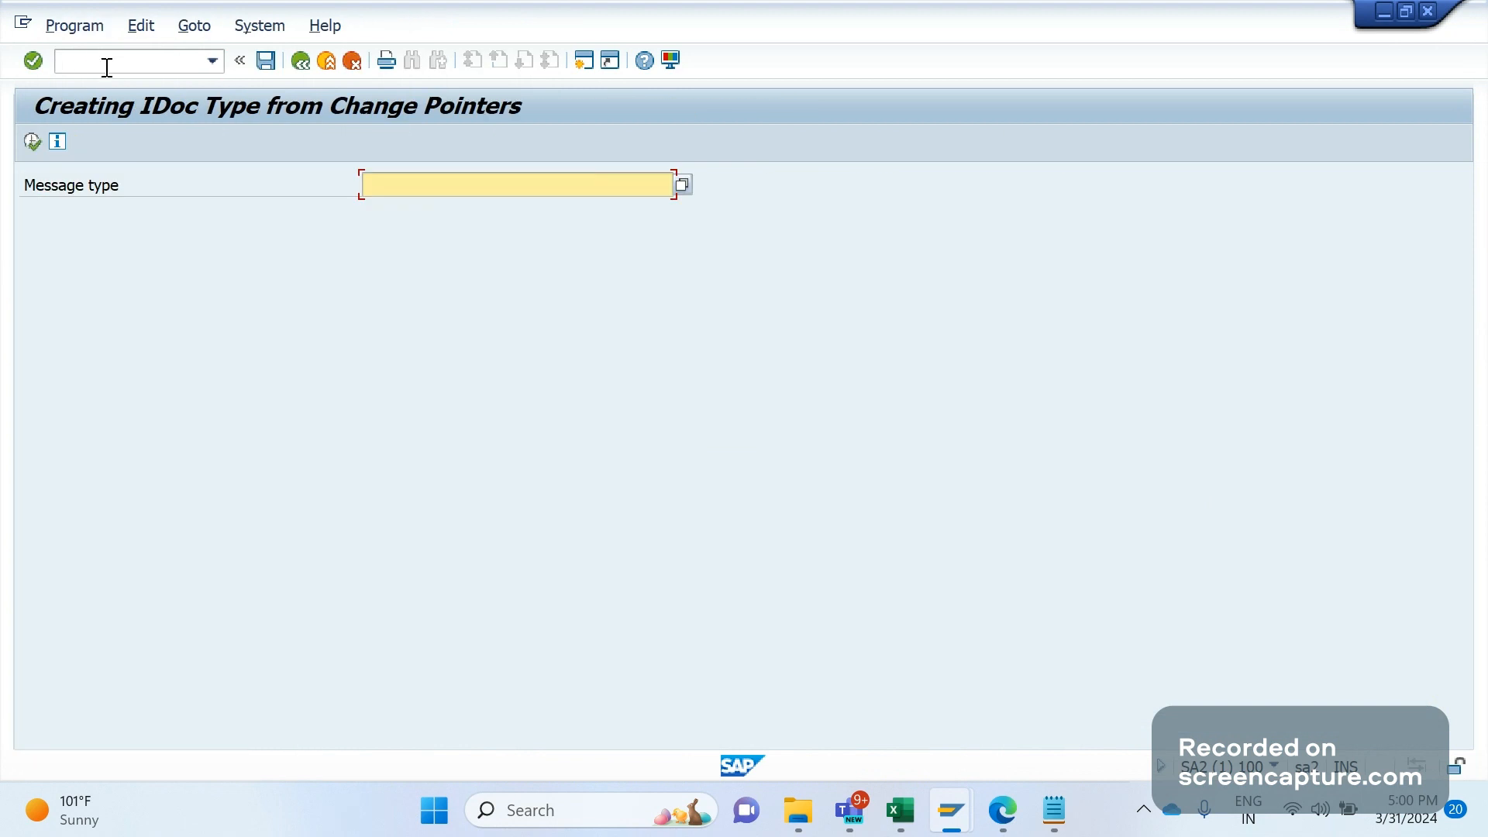
# Create IDocs from change pointers for message type ADRMAS and dismiss the information dialog.
pyautogui.click(357, 181)
pyautogui.press('Return')
pyautogui.click(32, 142)
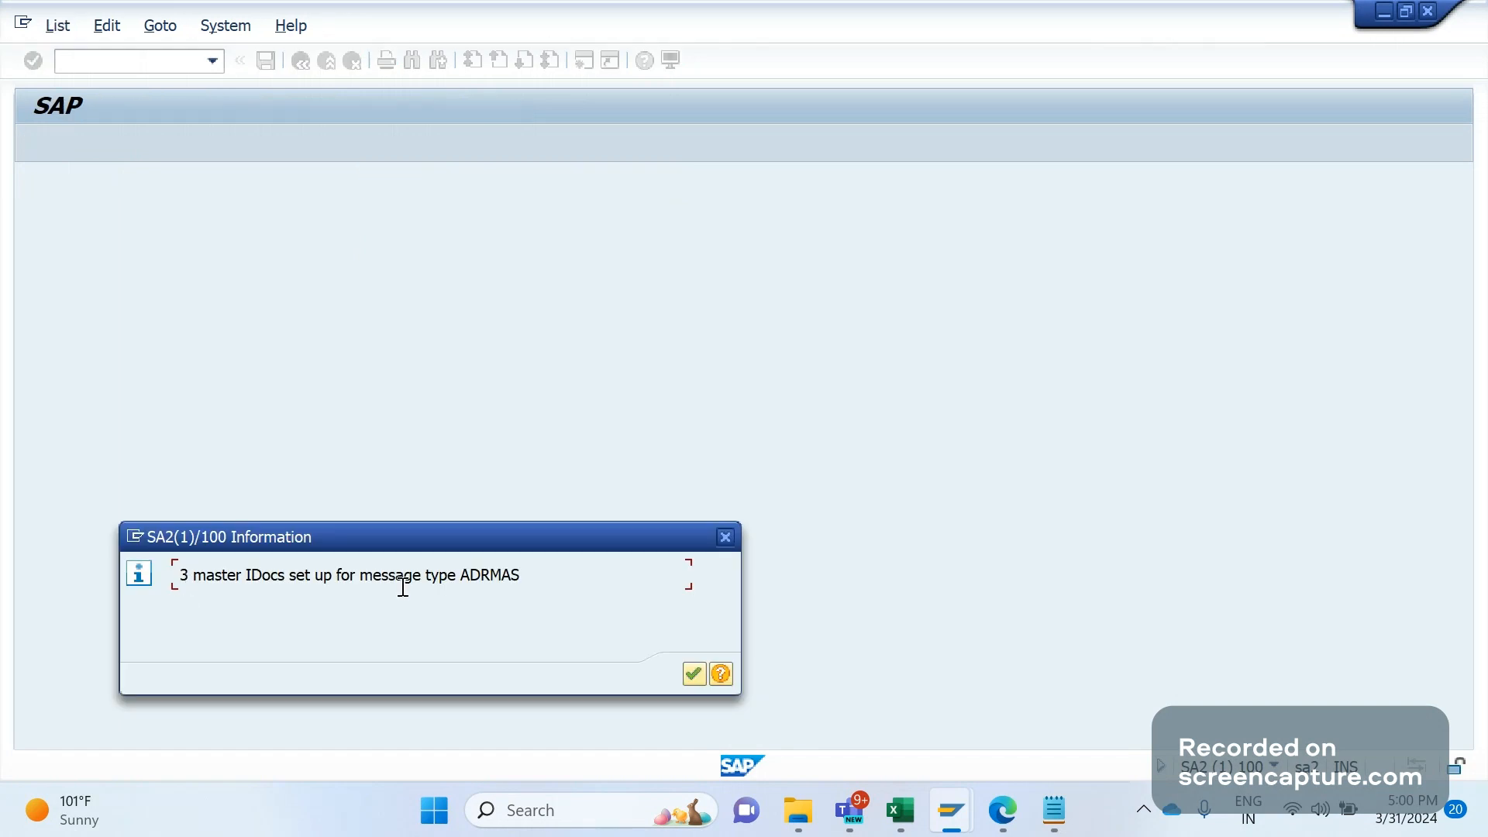
pyautogui.click(695, 673)
# Return to the BDCP2 entries session and refresh the displayed change pointers.
pyautogui.hotkey('alt', 'Tab')
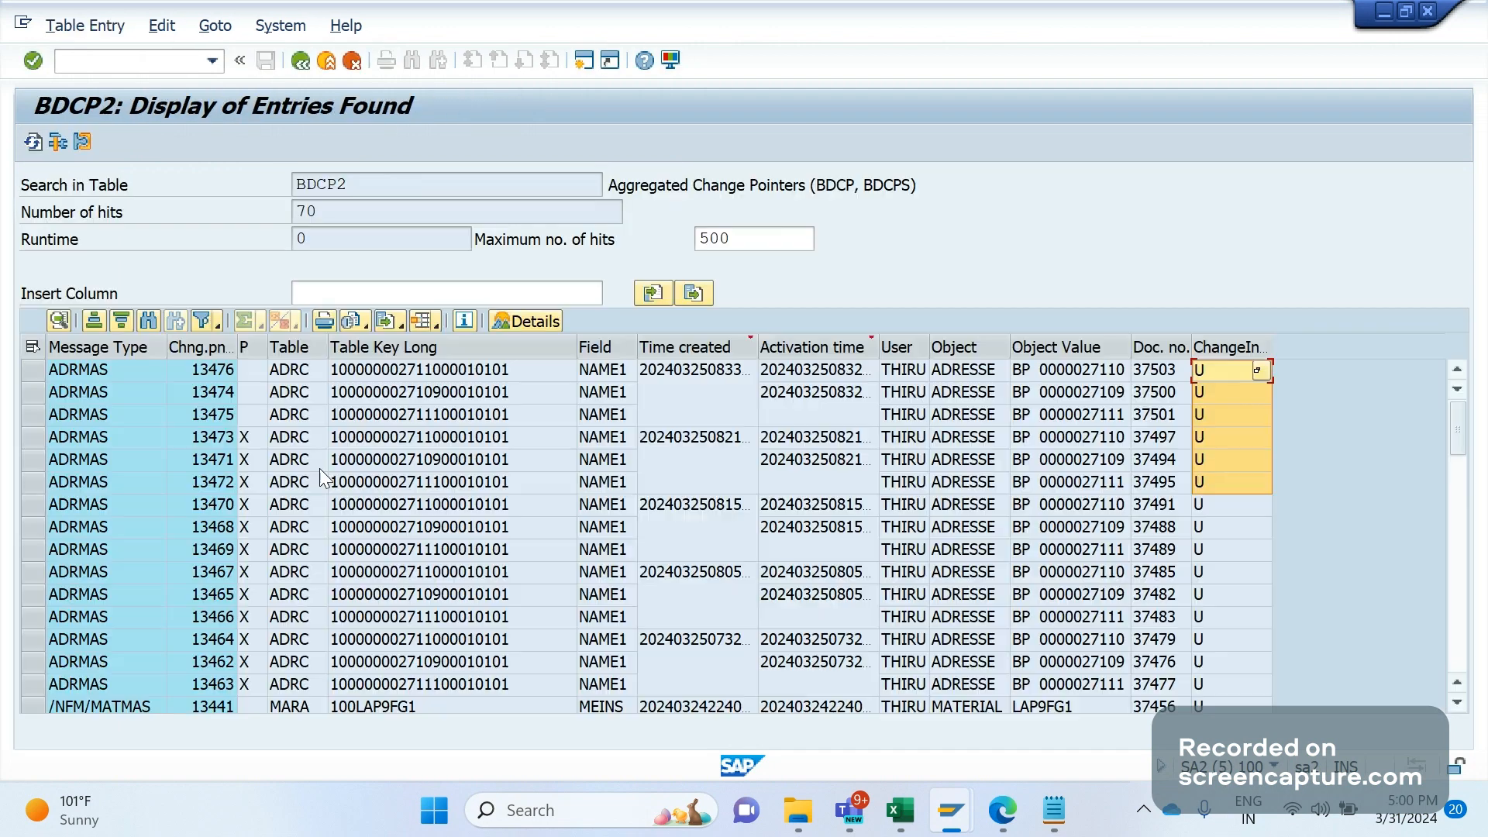
pyautogui.click(337, 185)
pyautogui.doubleClick(305, 189)
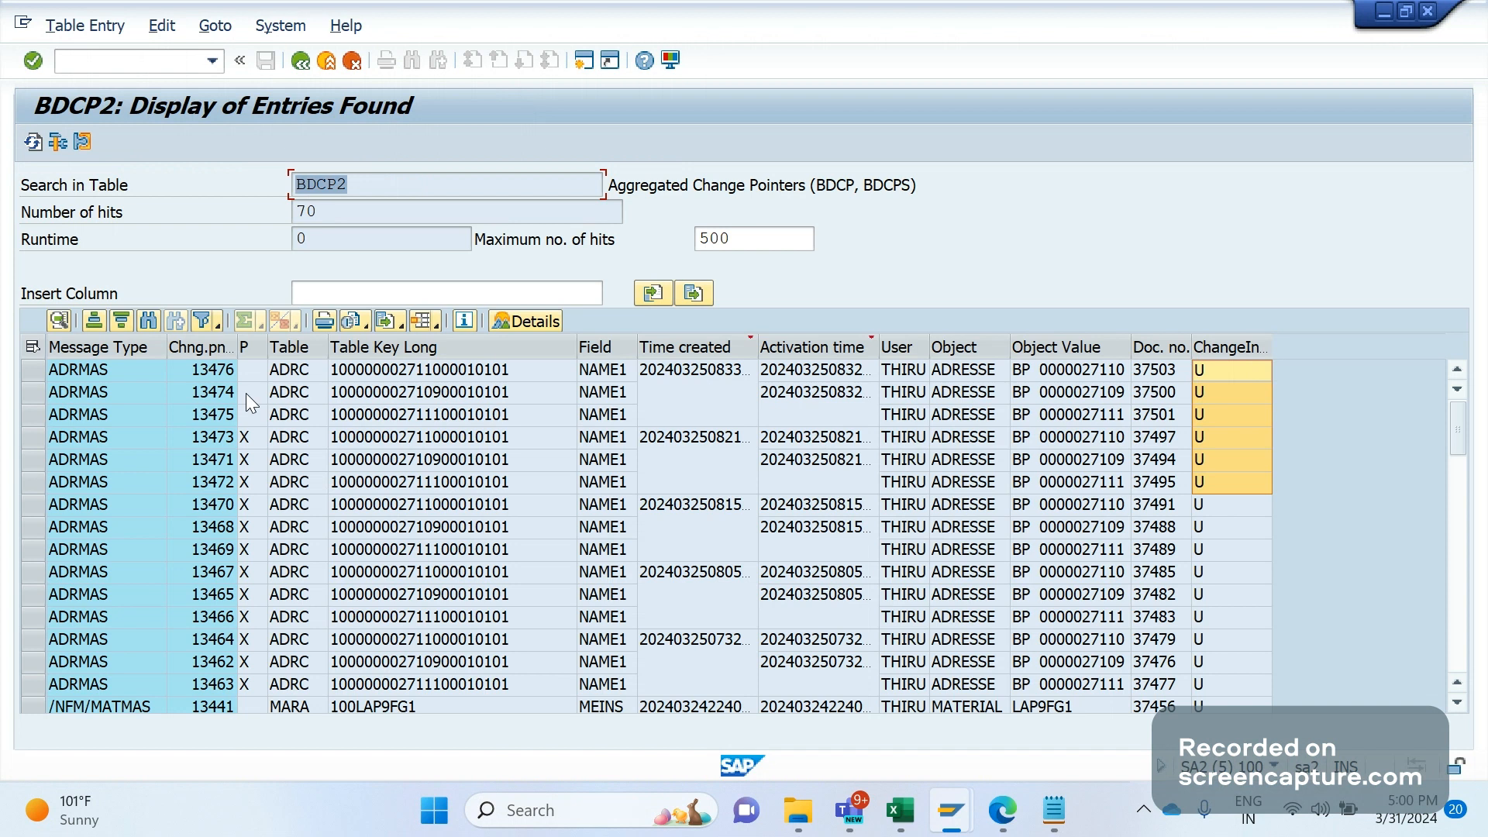
pyautogui.click(248, 391)
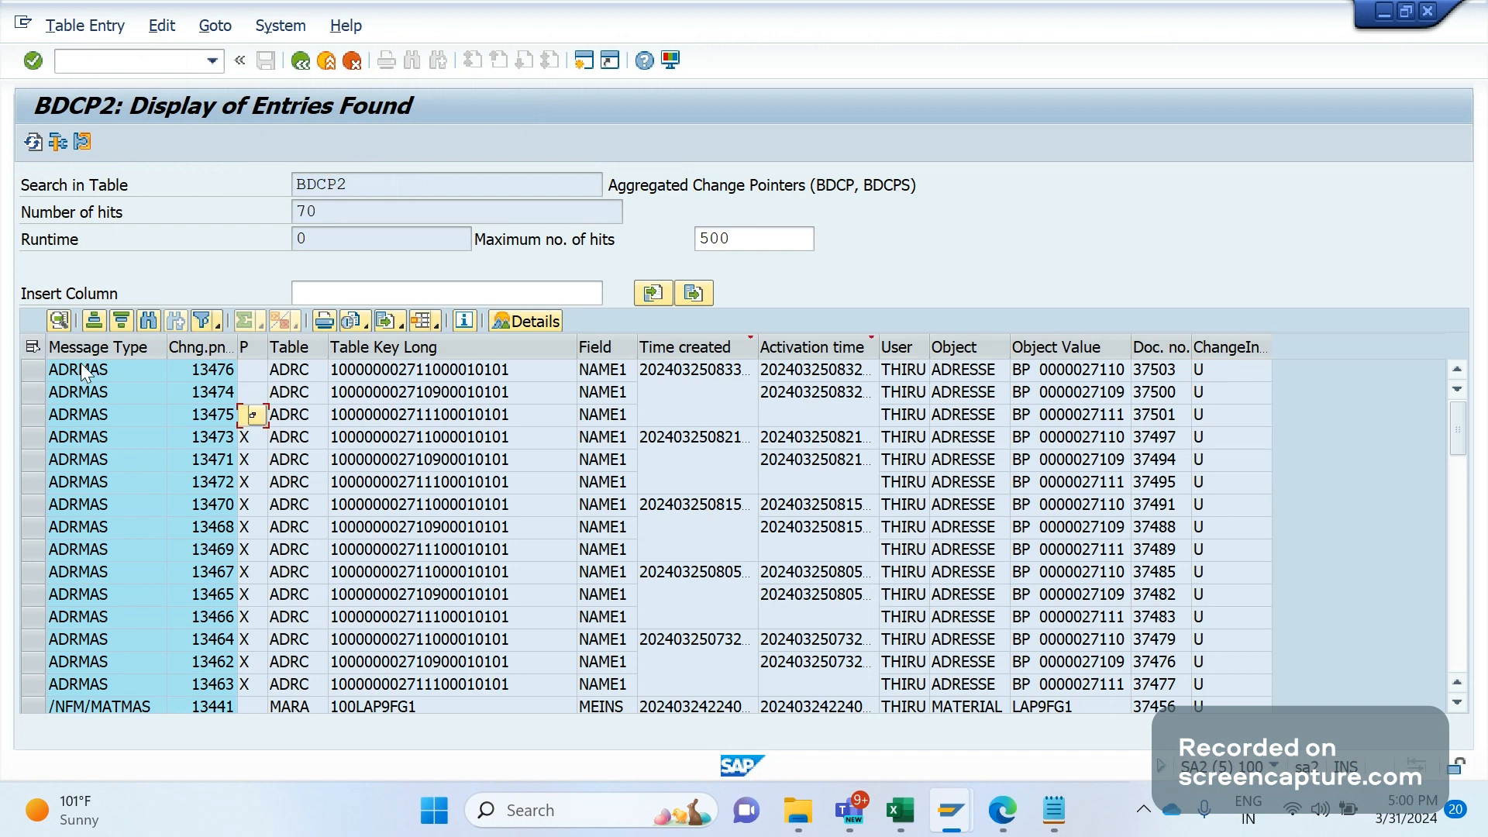
pyautogui.click(30, 146)
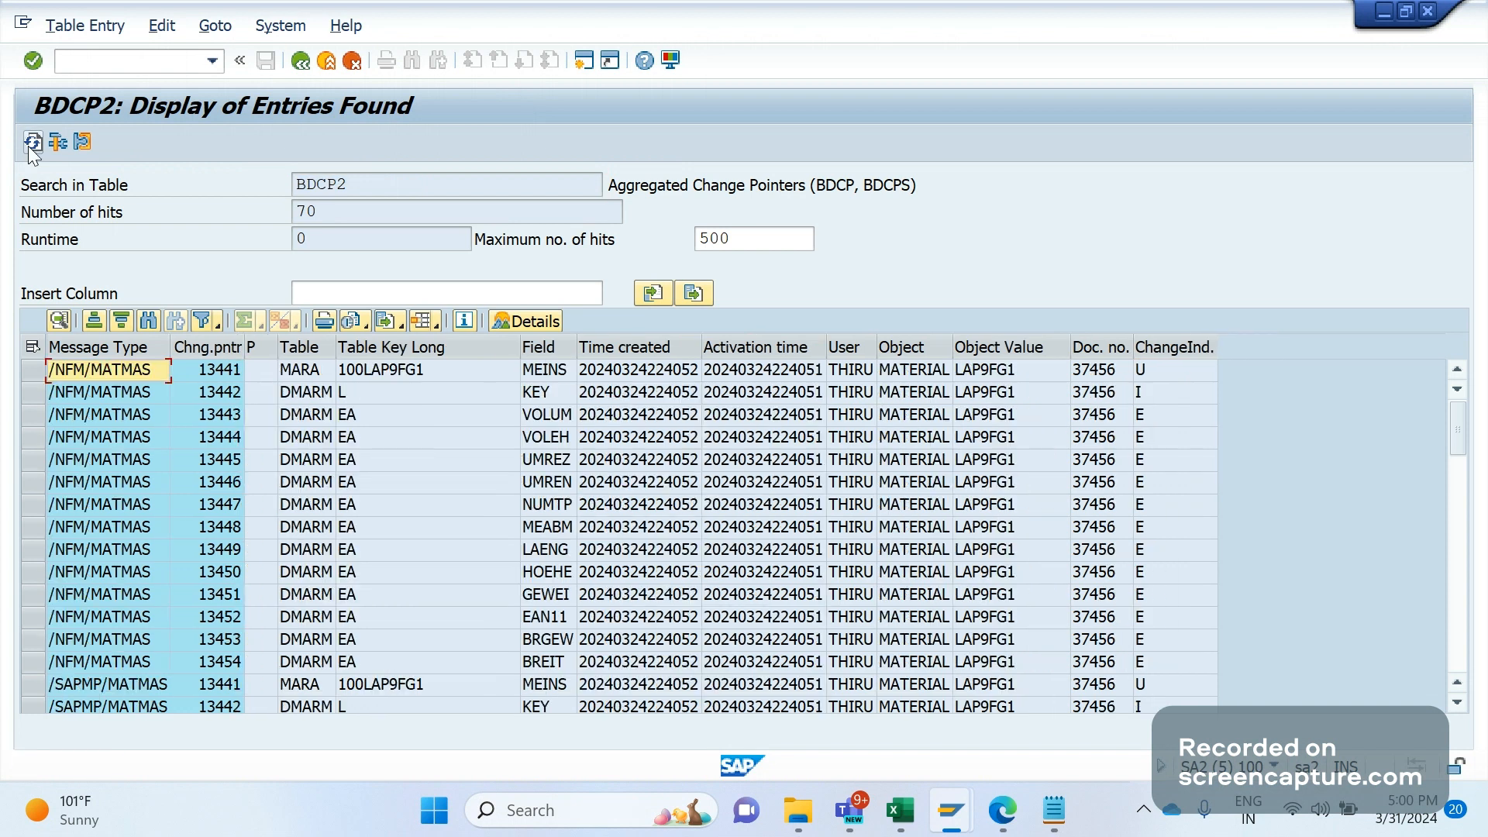
# Sort the BDCP2 entries in descending order by Time created and Activation time and select the three most recent ADRMAS rows.
pyautogui.moveTo(671, 349); pyautogui.dragTo(742, 375)
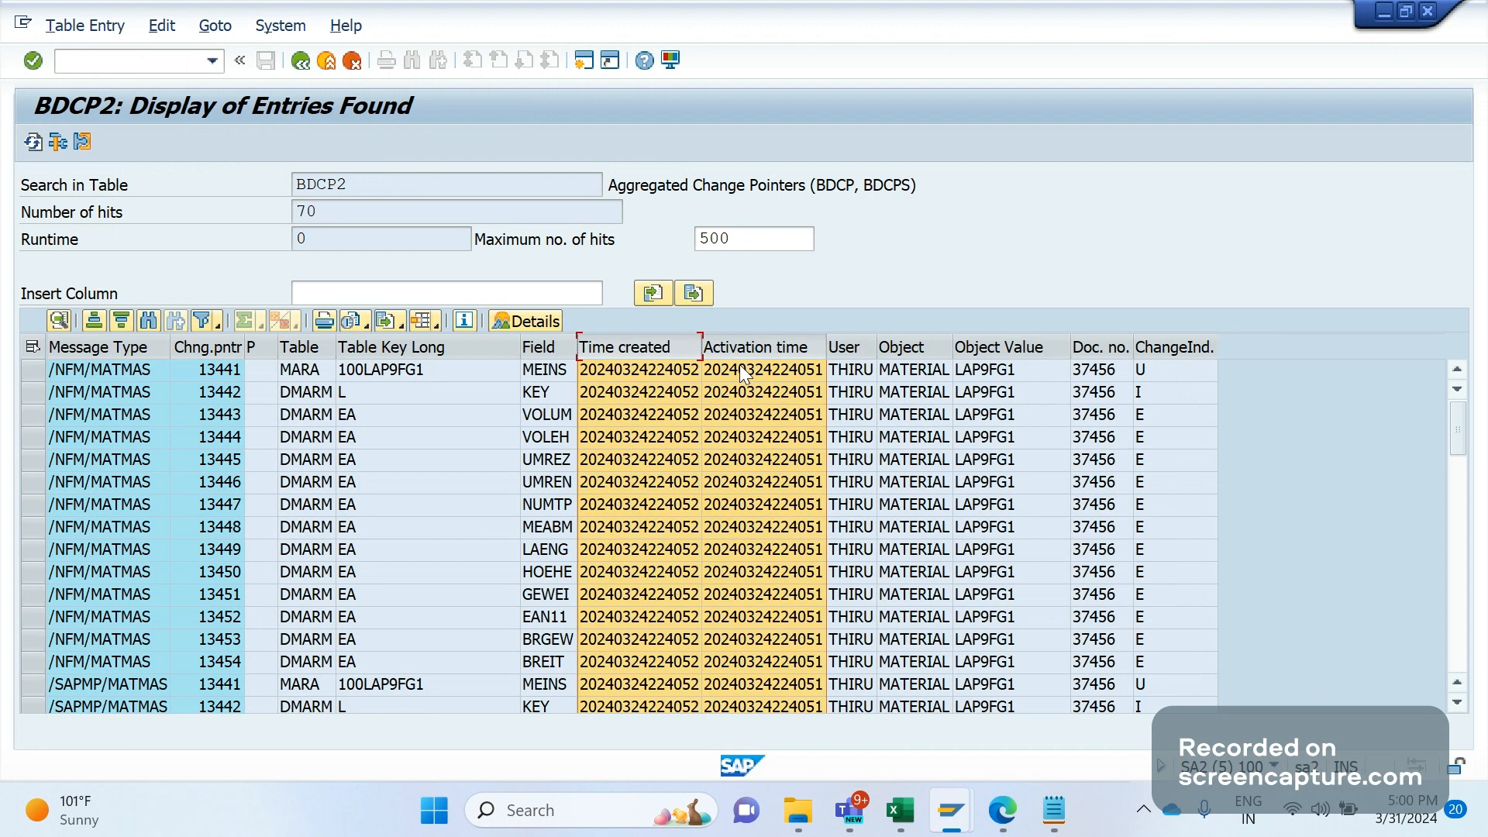
pyautogui.click(128, 323)
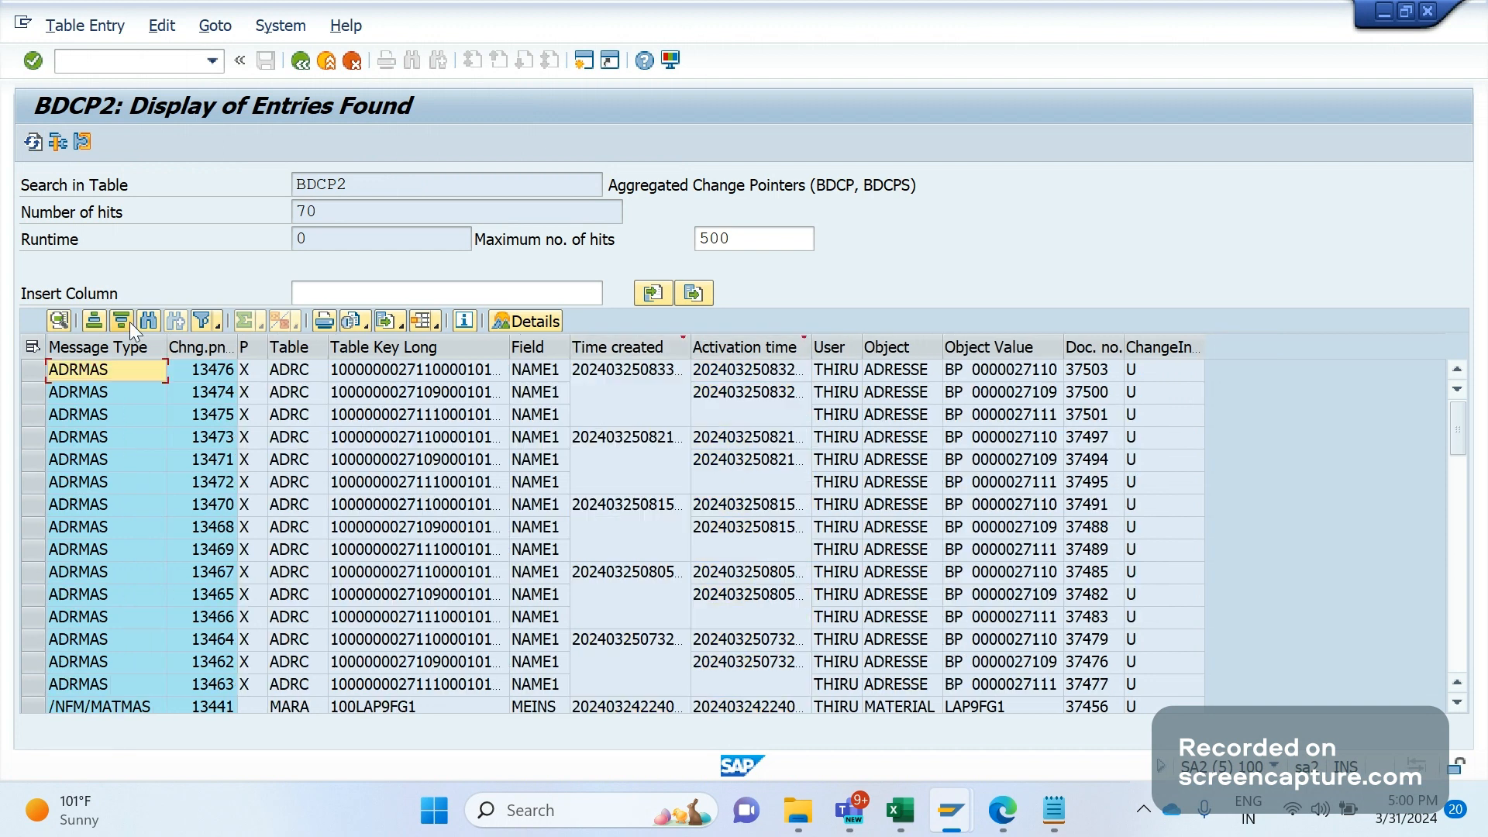
pyautogui.moveTo(32, 369); pyautogui.dragTo(32, 415)
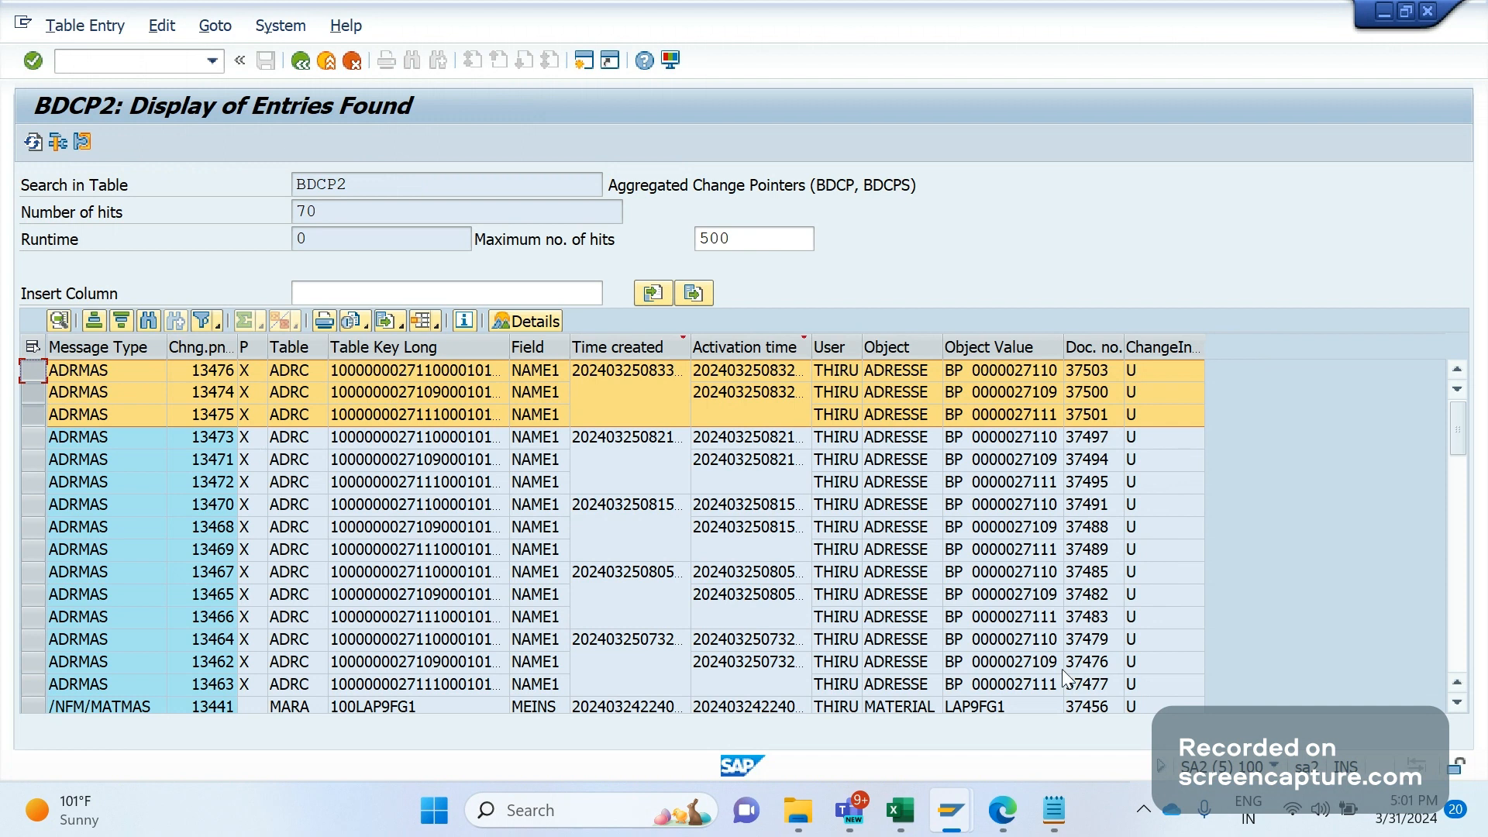
# Switch to the Book1 workbook in Excel, fill cells E1 and E4 with yellow, and select E2:E3.
pyautogui.moveTo(899, 810)
pyautogui.click(1042, 692)
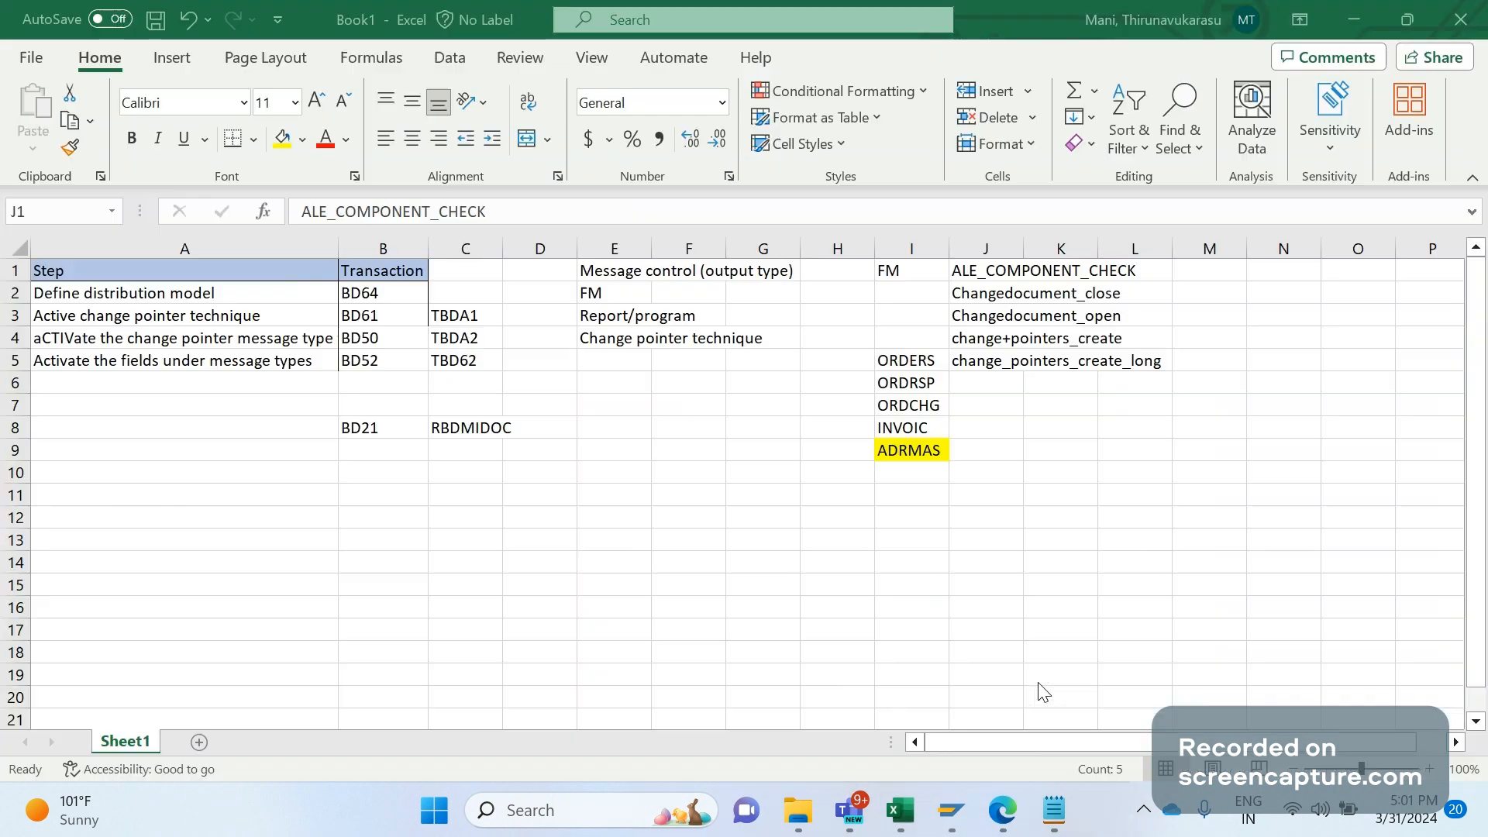
pyautogui.click(732, 493)
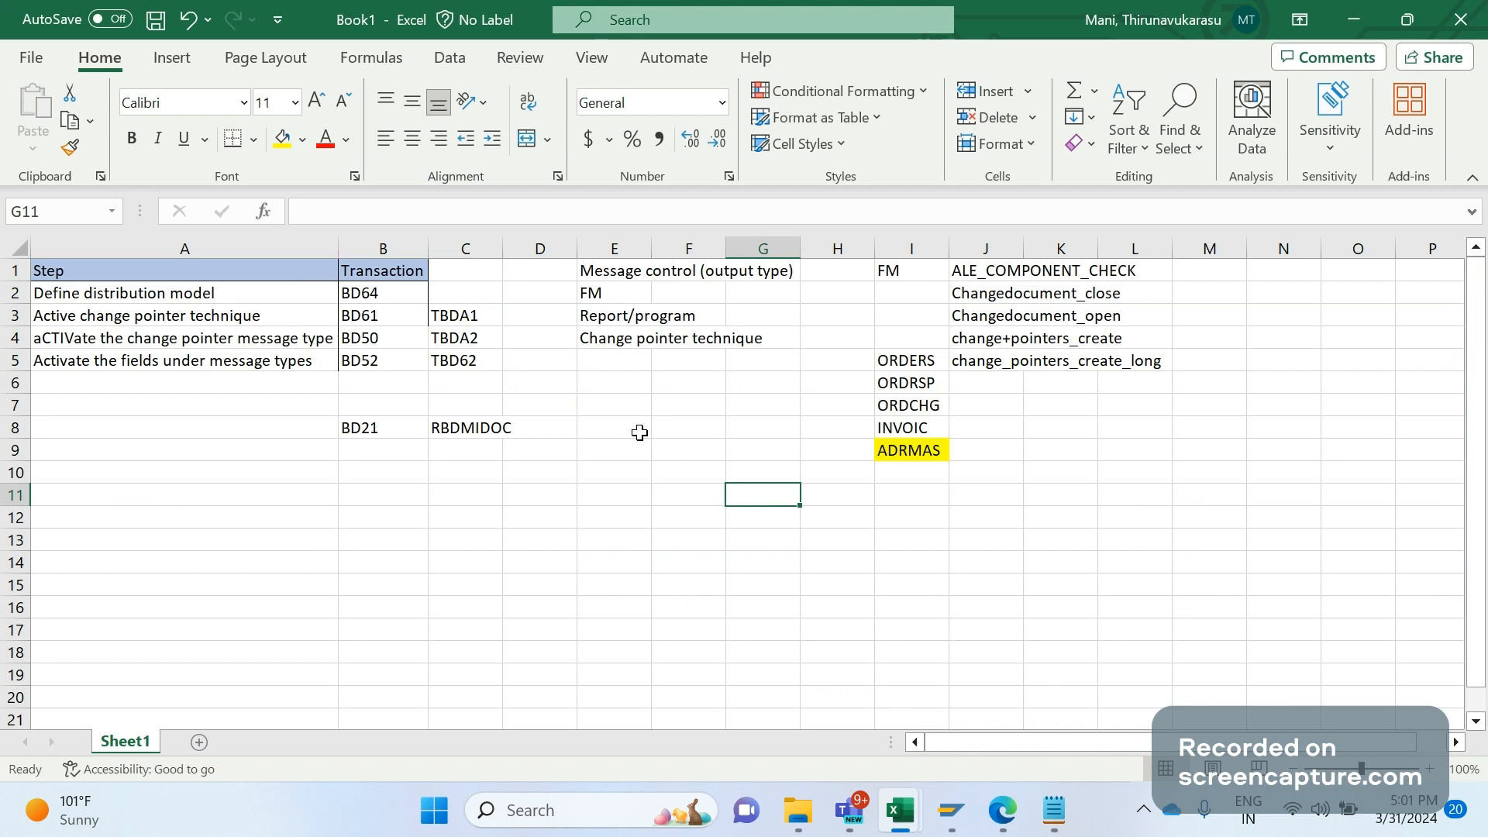
pyautogui.click(599, 277)
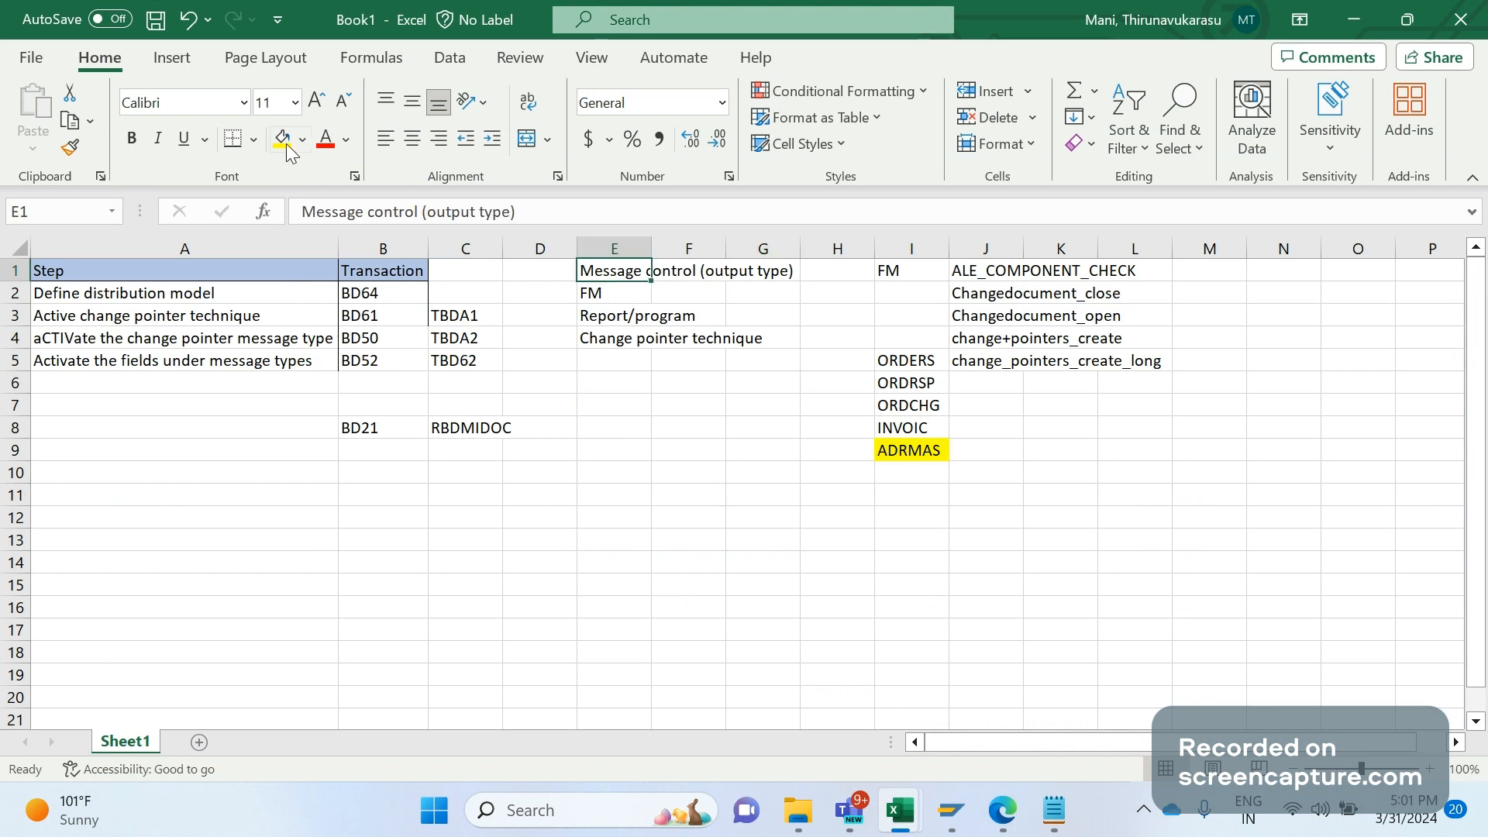
pyautogui.click(284, 141)
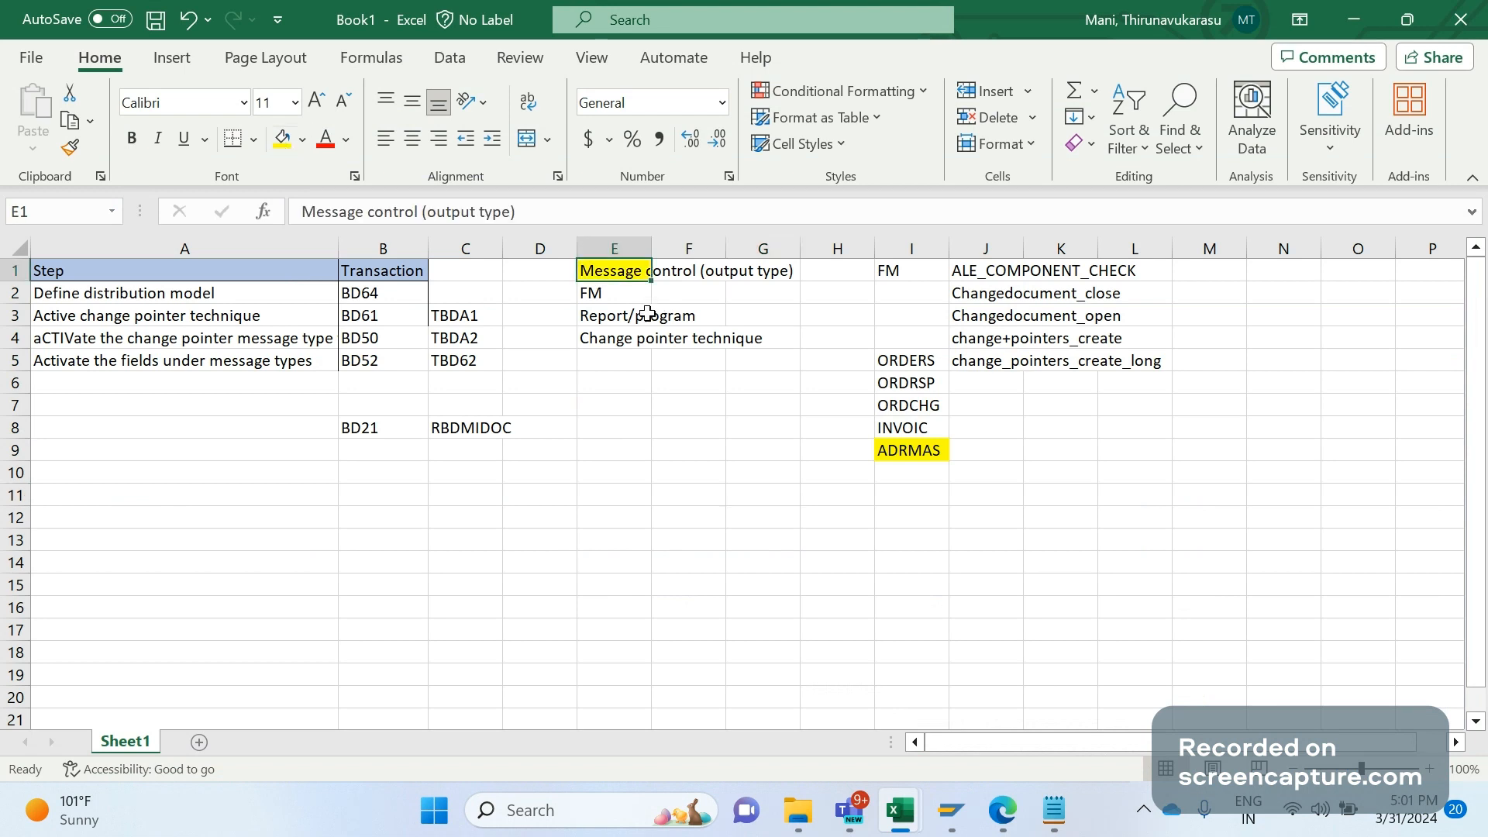
pyautogui.click(628, 334)
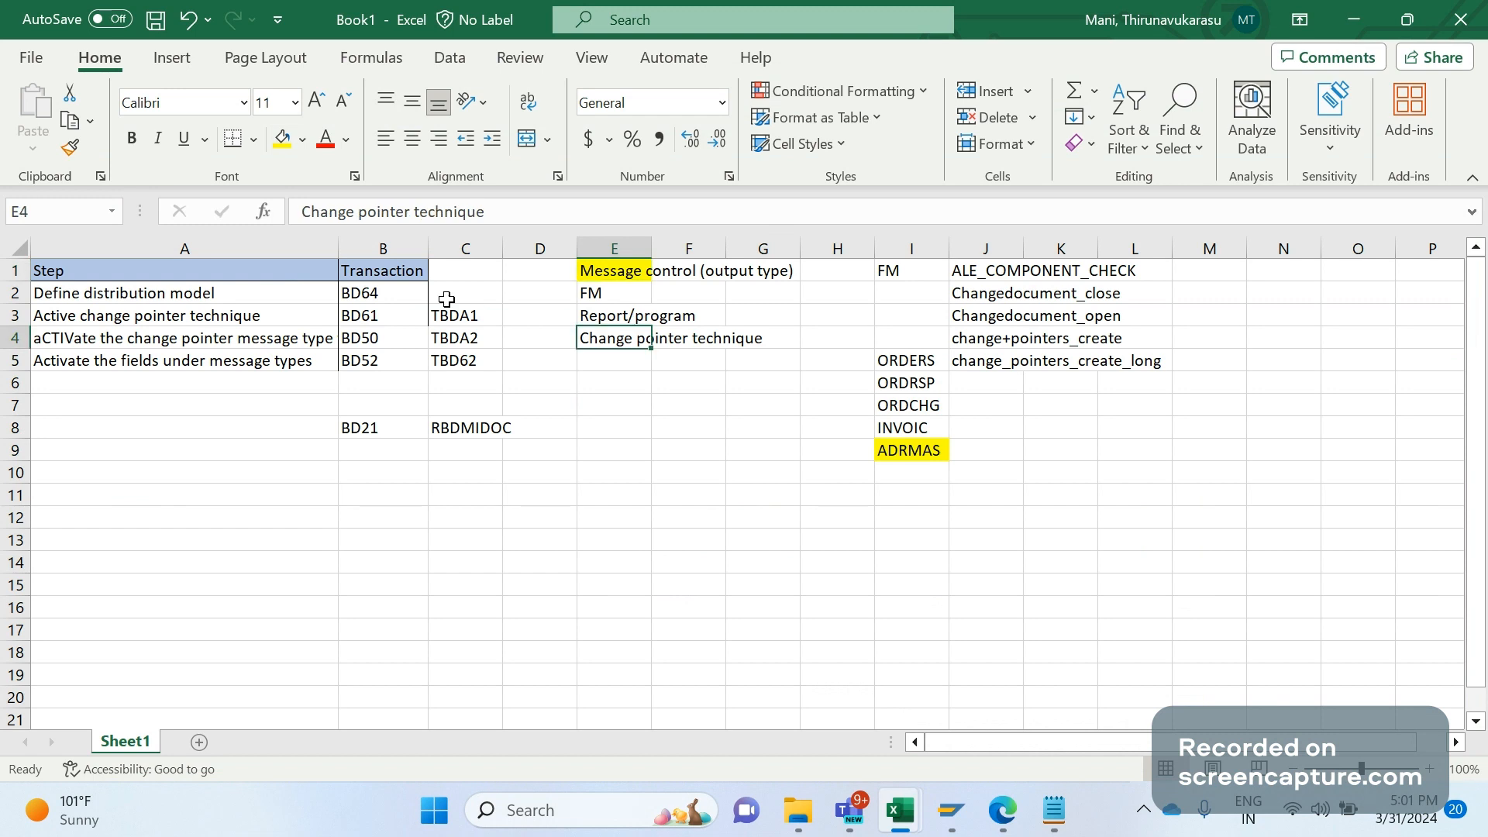
pyautogui.click(283, 141)
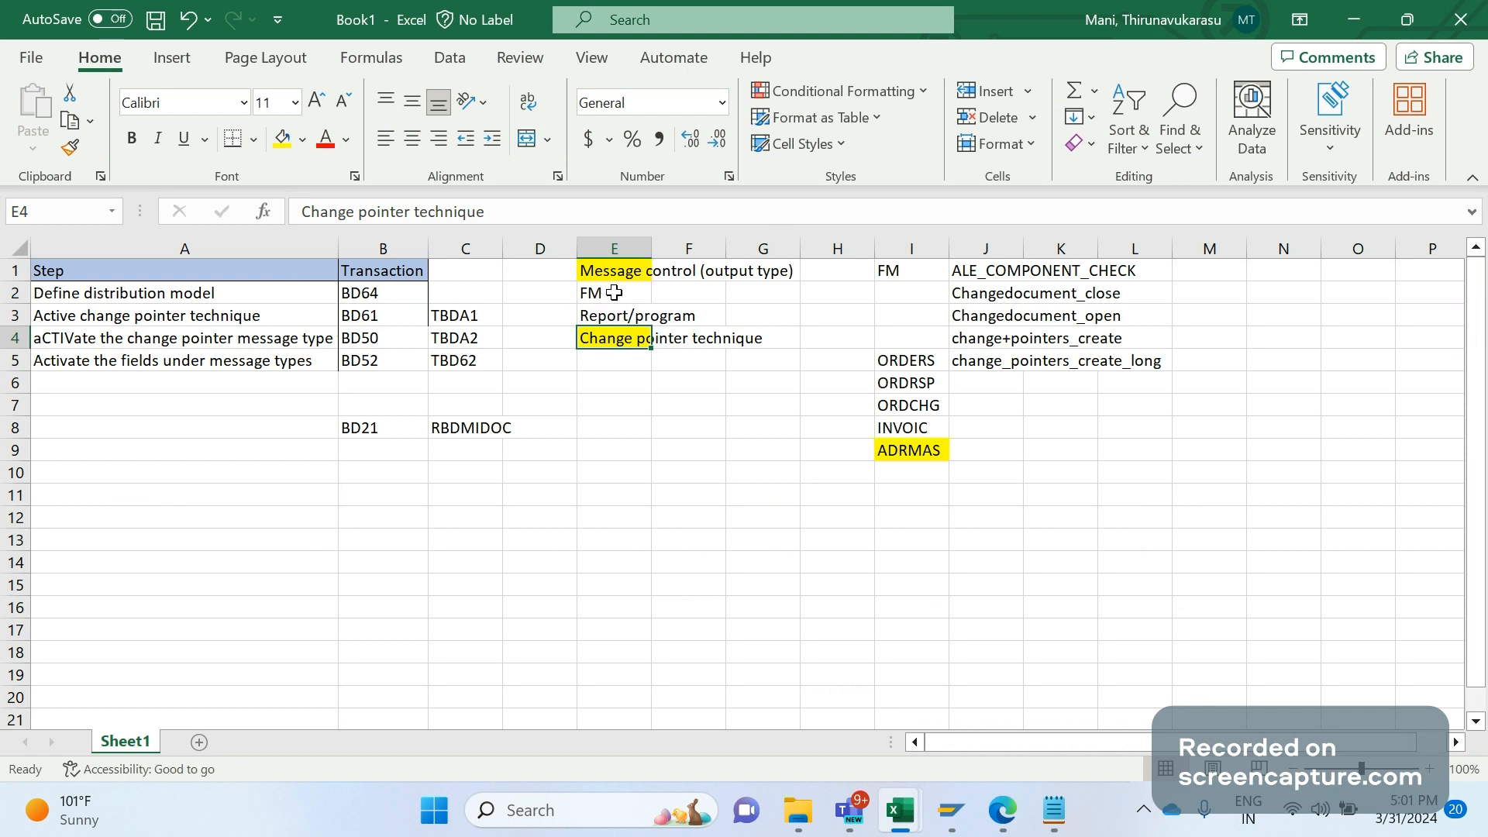
pyautogui.moveTo(614, 293); pyautogui.dragTo(614, 318)
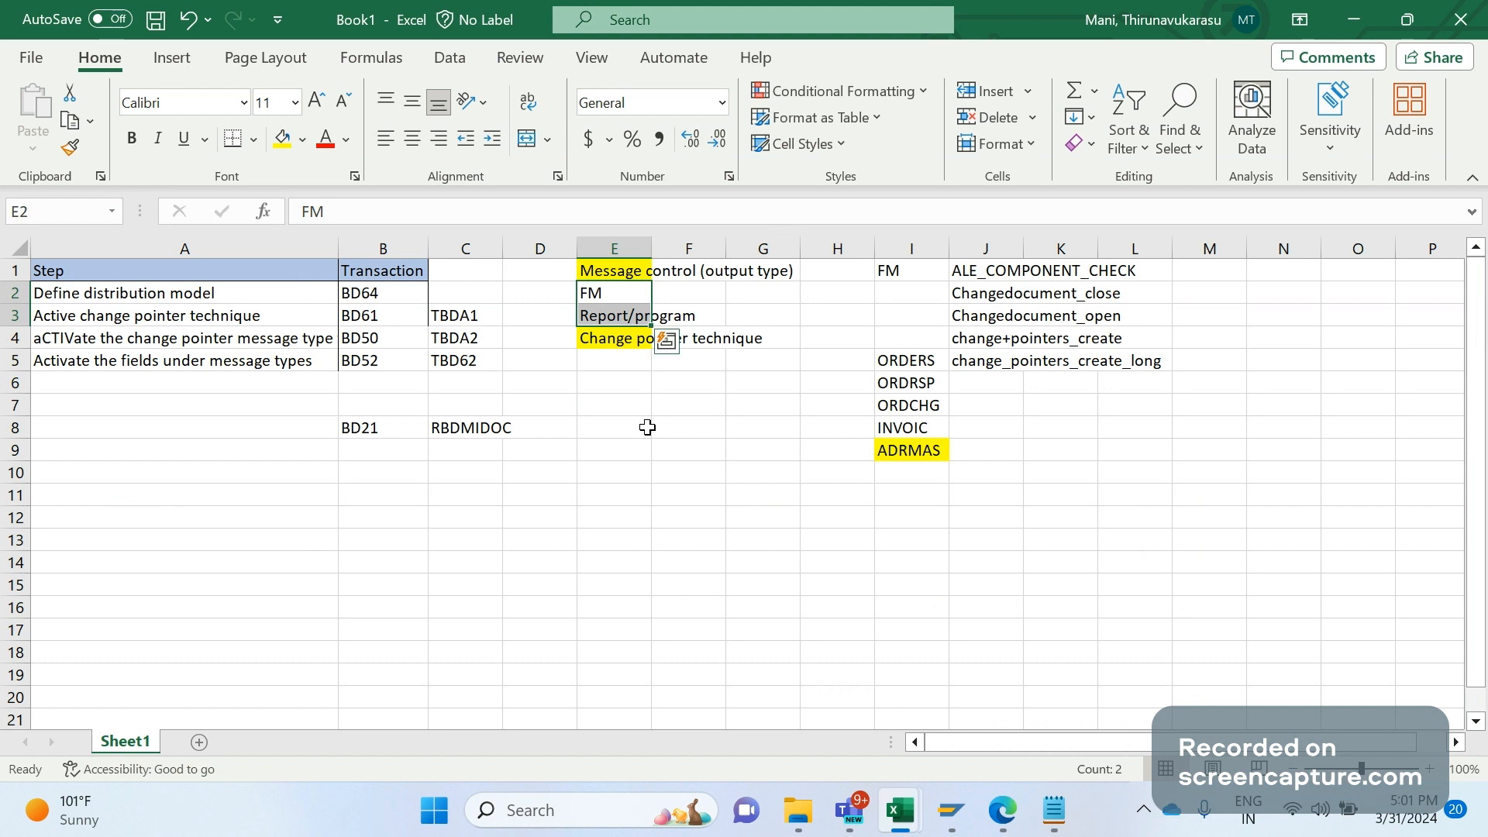
# Switch back to SAP and view the BDCP2 entries and the IDoc Display session for the outbound ADRMAS IDoc.
pyautogui.click(953, 812)
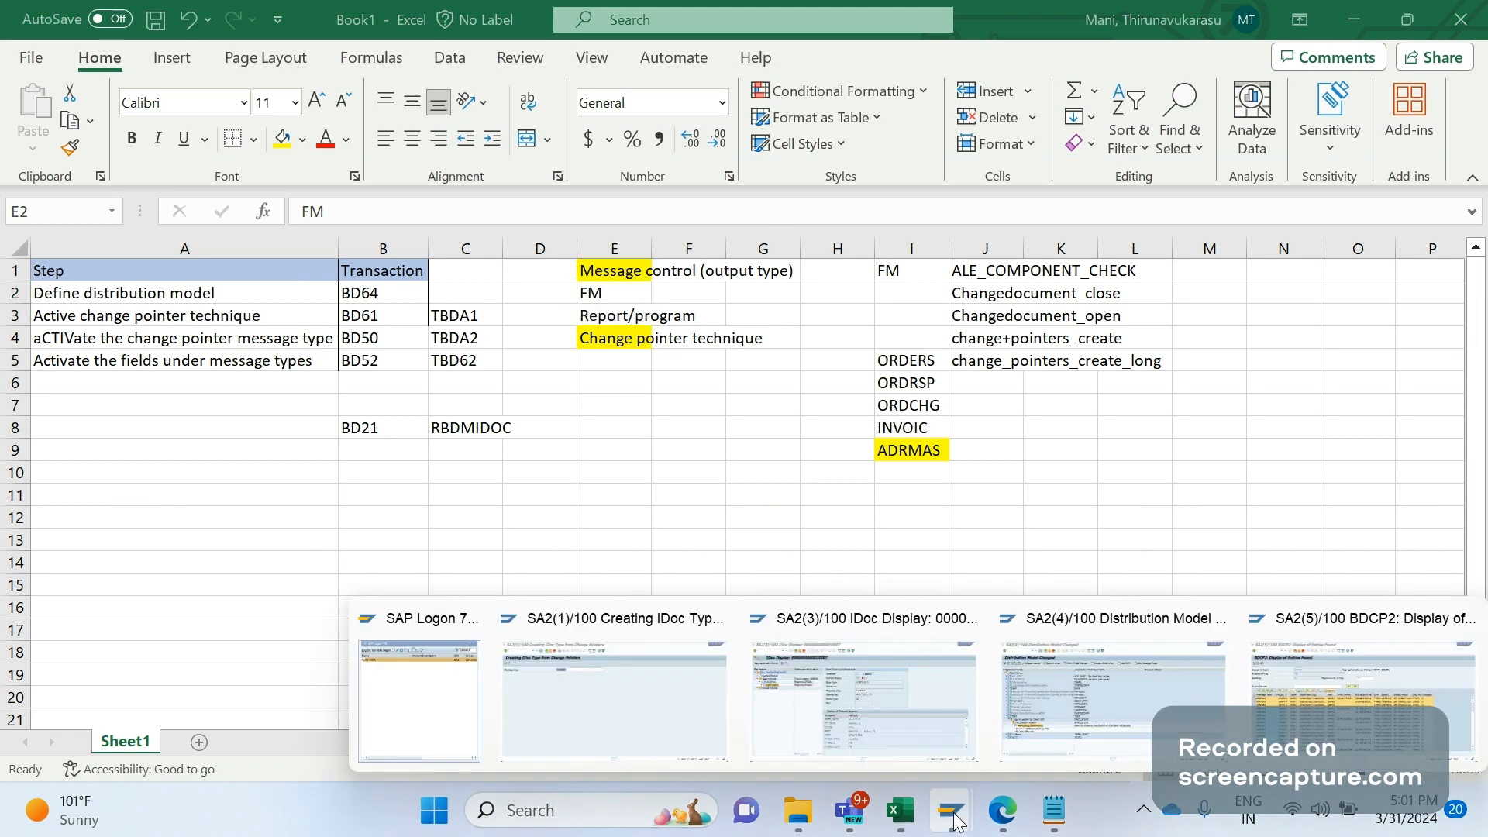
pyautogui.click(1345, 722)
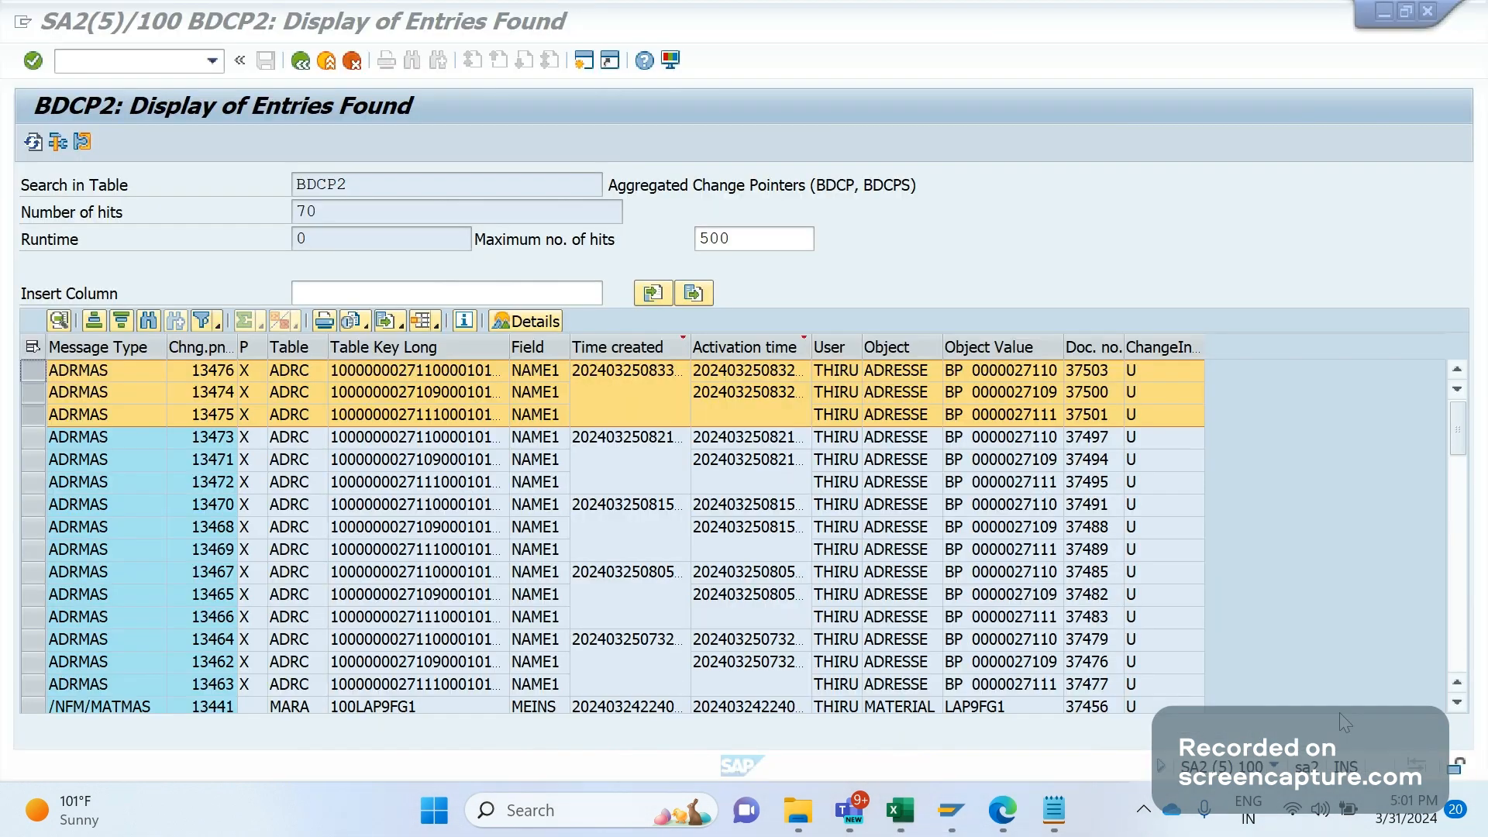
pyautogui.click(961, 801)
pyautogui.click(848, 699)
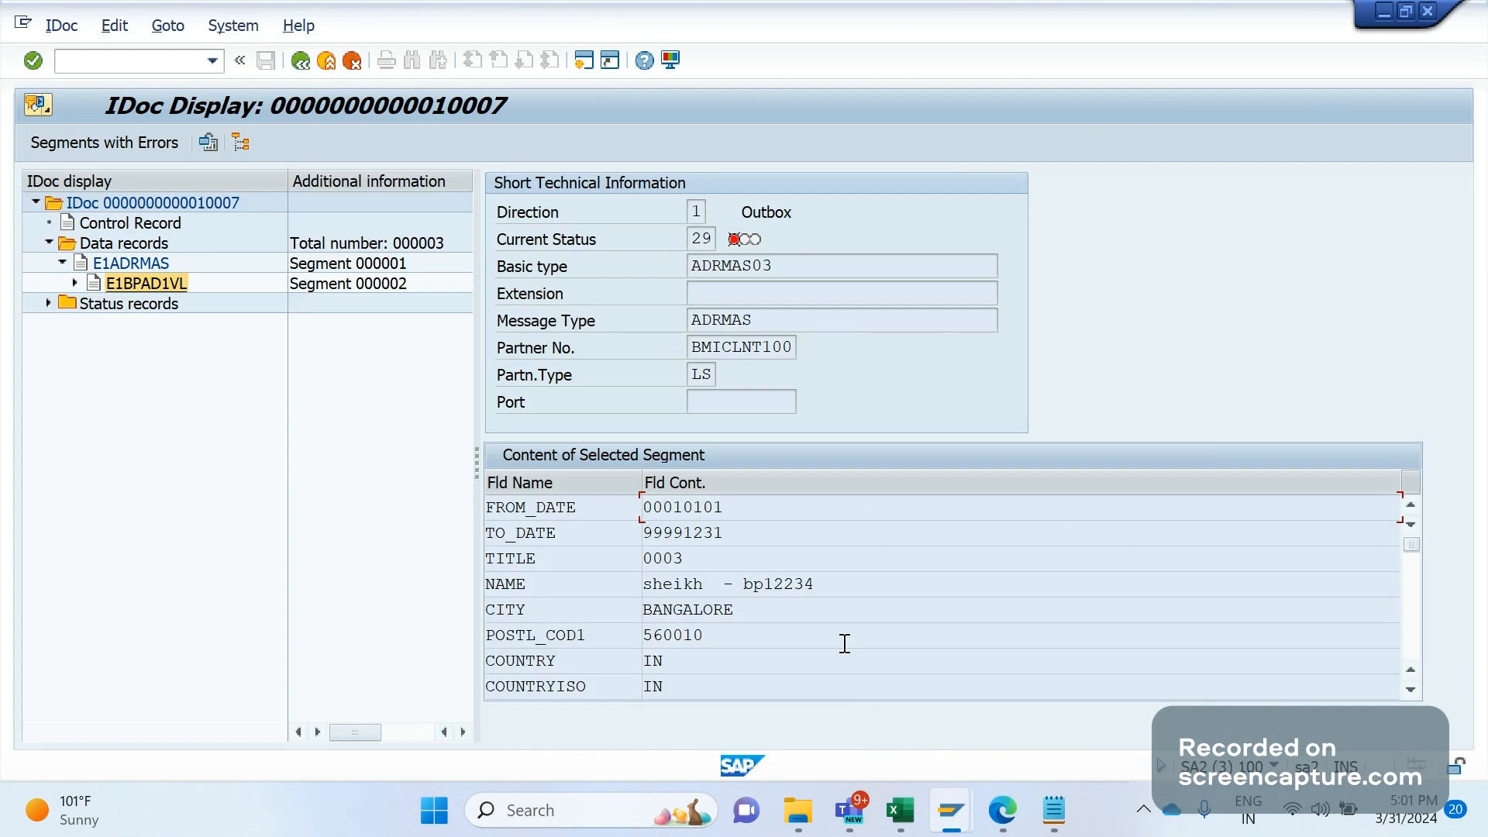
pyautogui.click(992, 793)
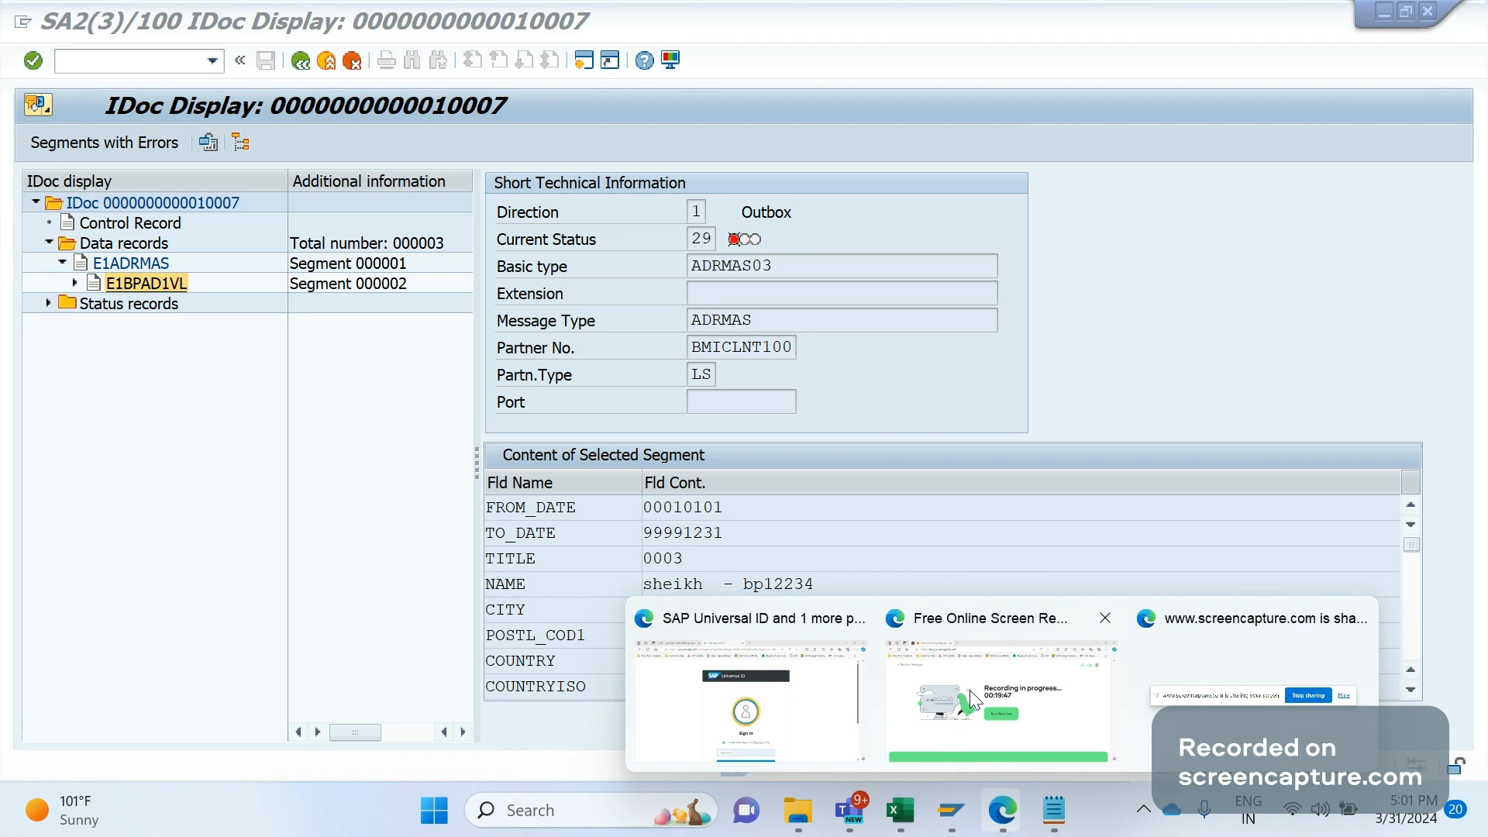